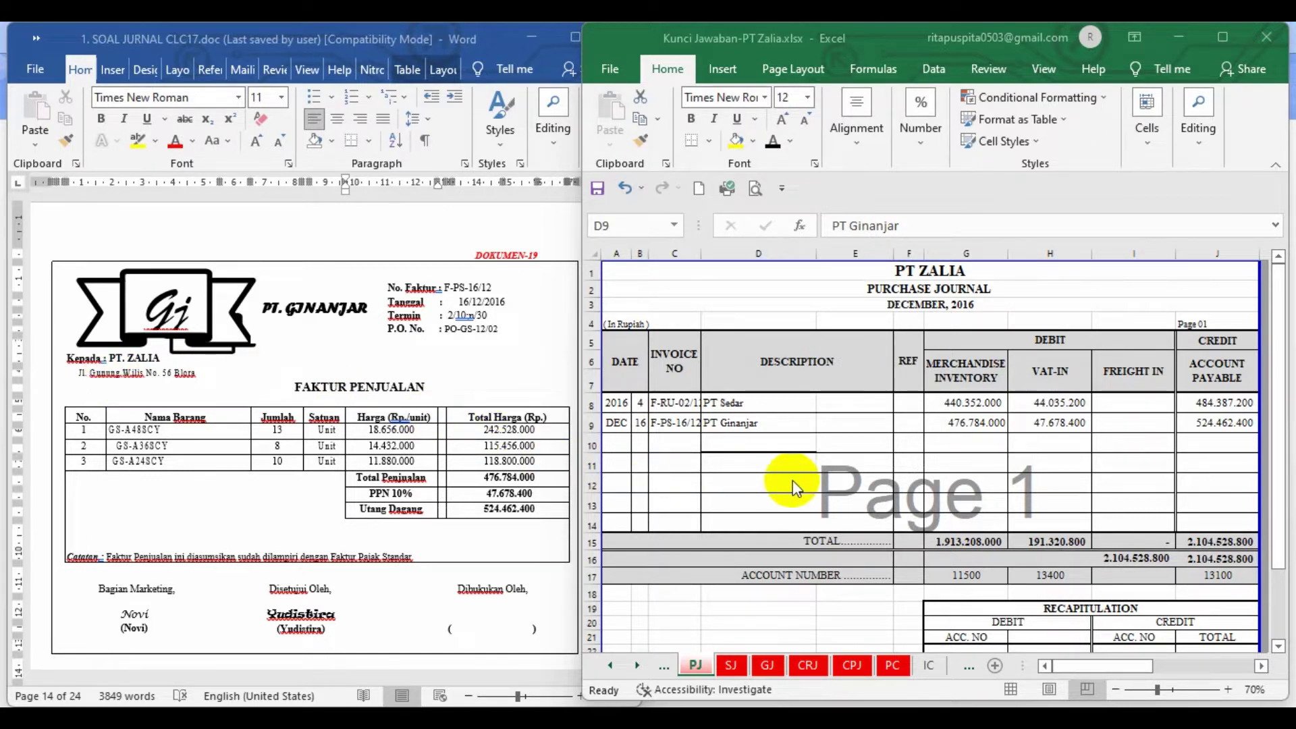
Check the PT Ginanjar row of the purchase journal against the invoice's date, number and supplier
{"action": "left_click", "coordinate": [628, 432]}
{"action": "left_click", "coordinate": [652, 432]}
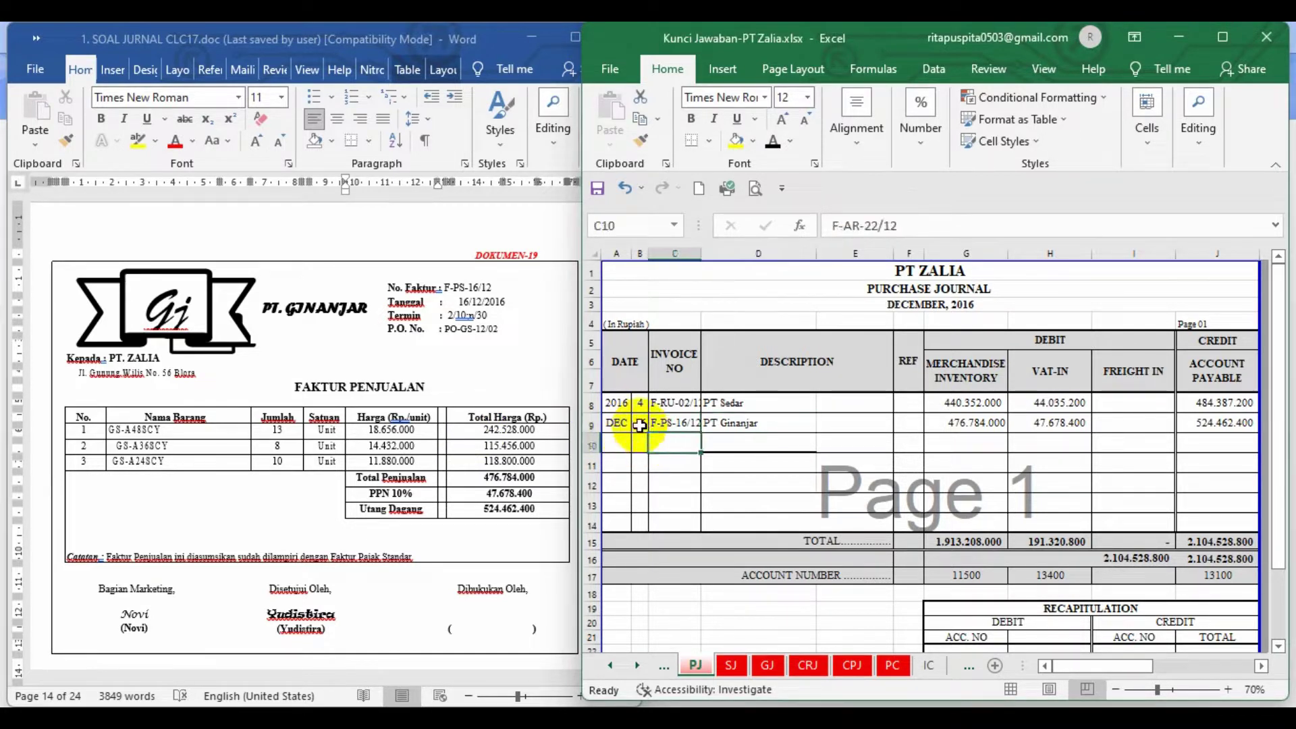
{"action": "left_click", "coordinate": [641, 426]}
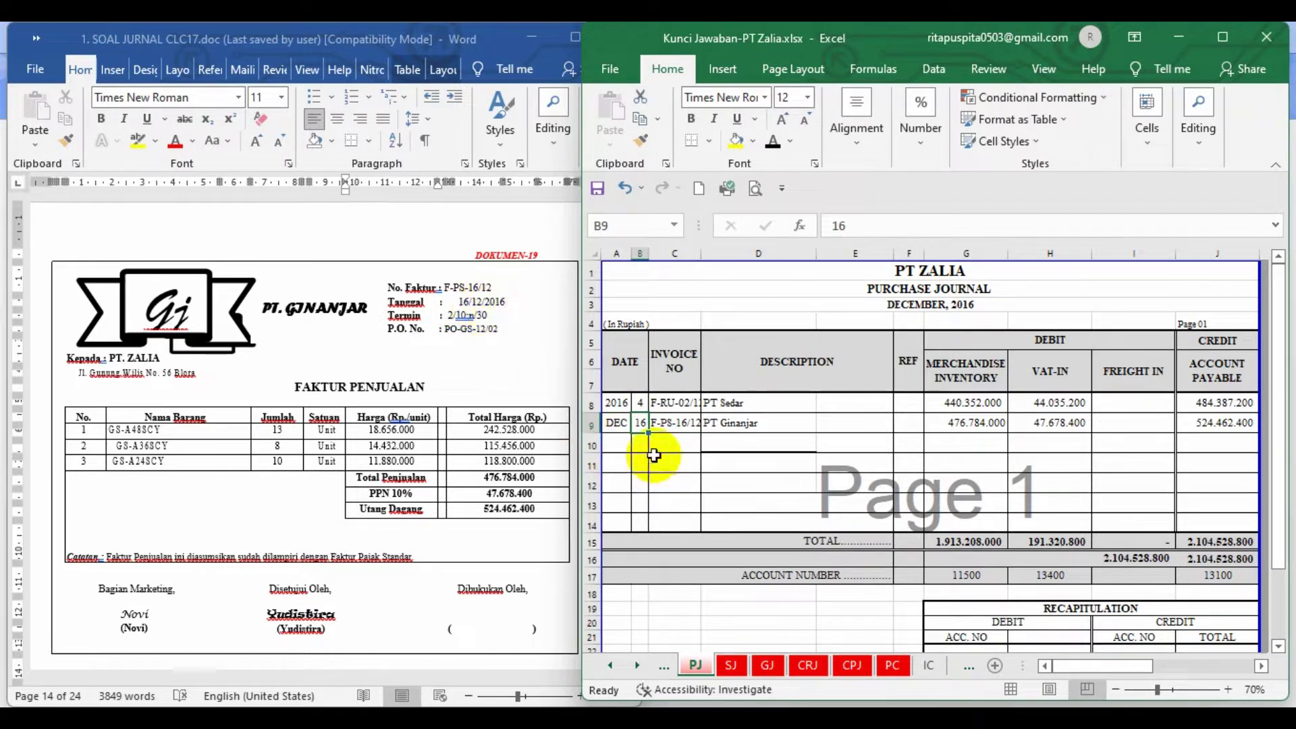
{"action": "left_click", "coordinate": [671, 424]}
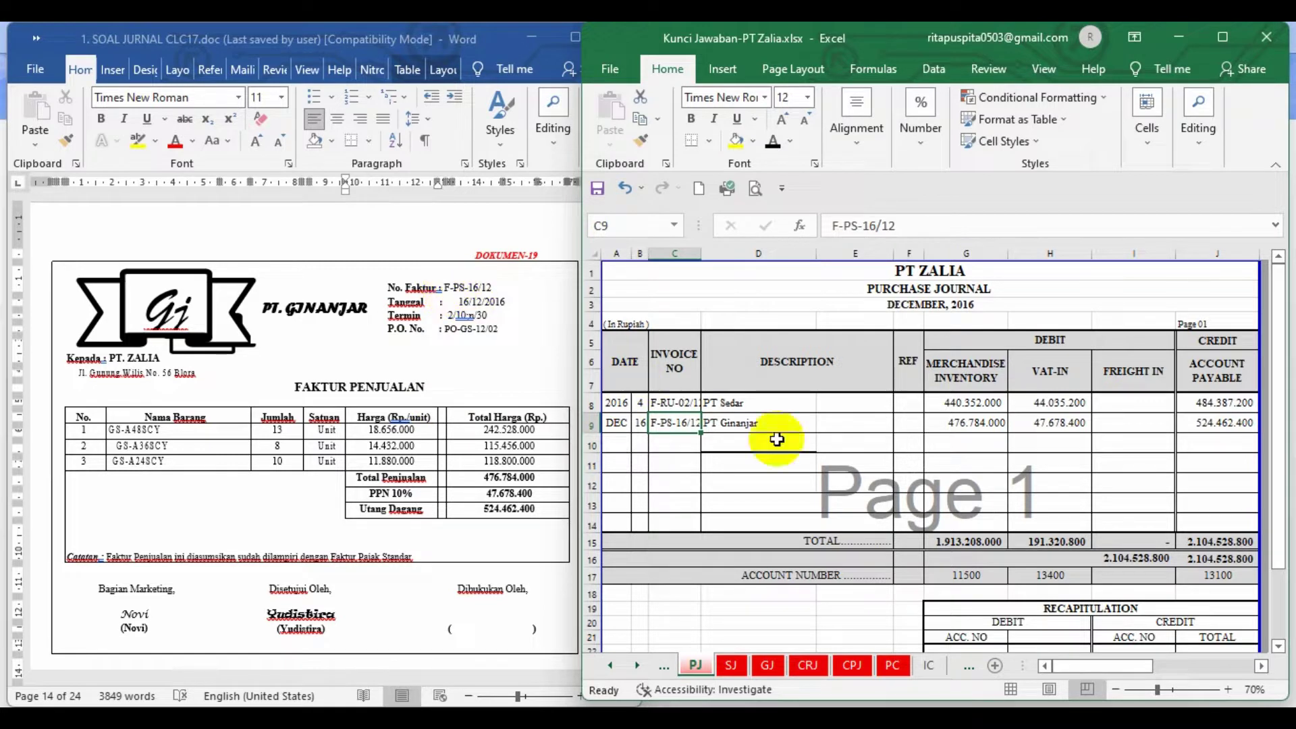
{"action": "left_click", "coordinate": [735, 424]}
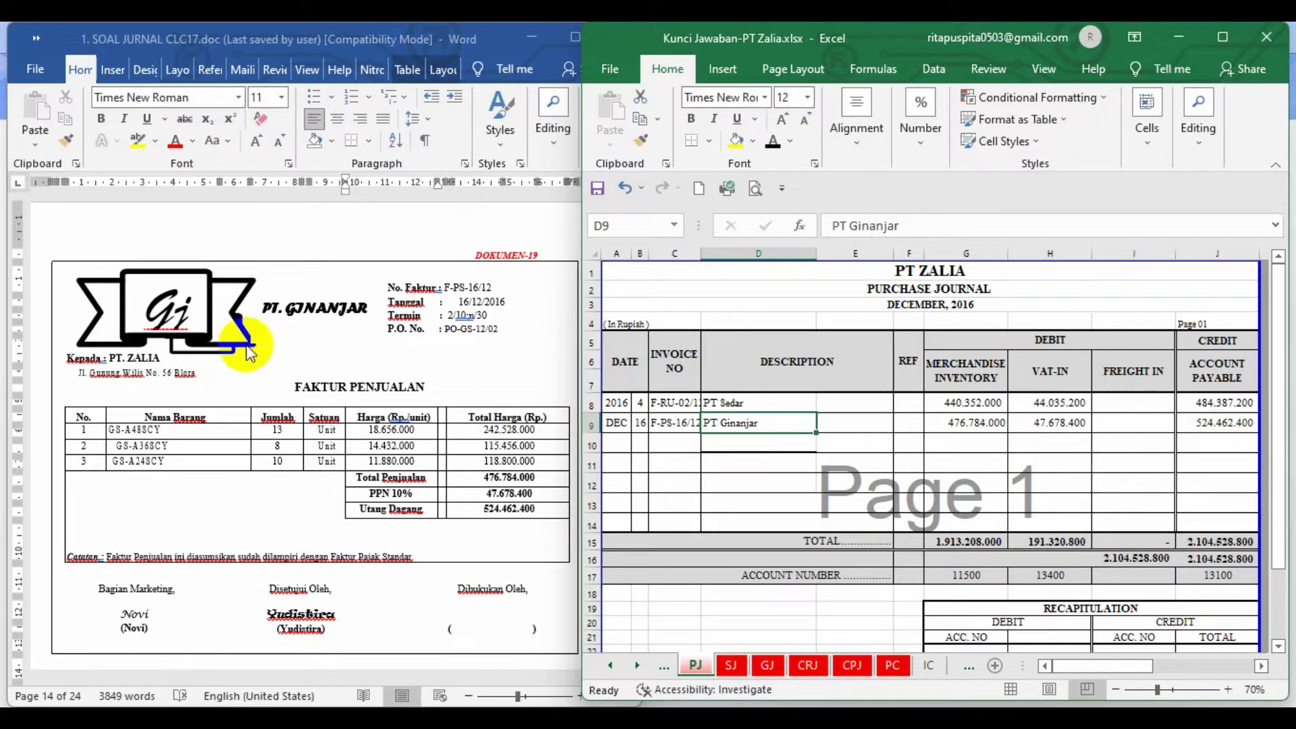
{"action": "left_click", "coordinate": [808, 463]}
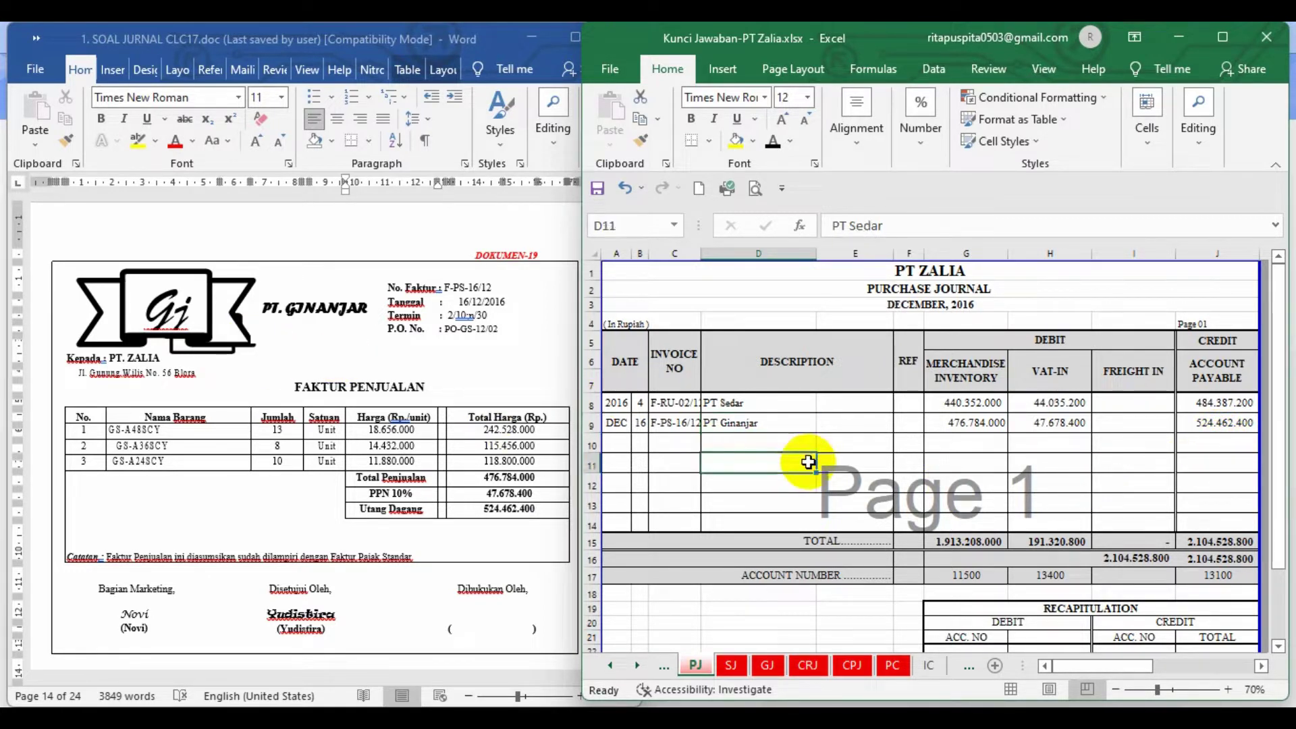
Open the SLAP sheet and check the day 16 Pembelian entry in PT GINANJAR's ledger account against the invoice
{"action": "left_click", "coordinate": [968, 666]}
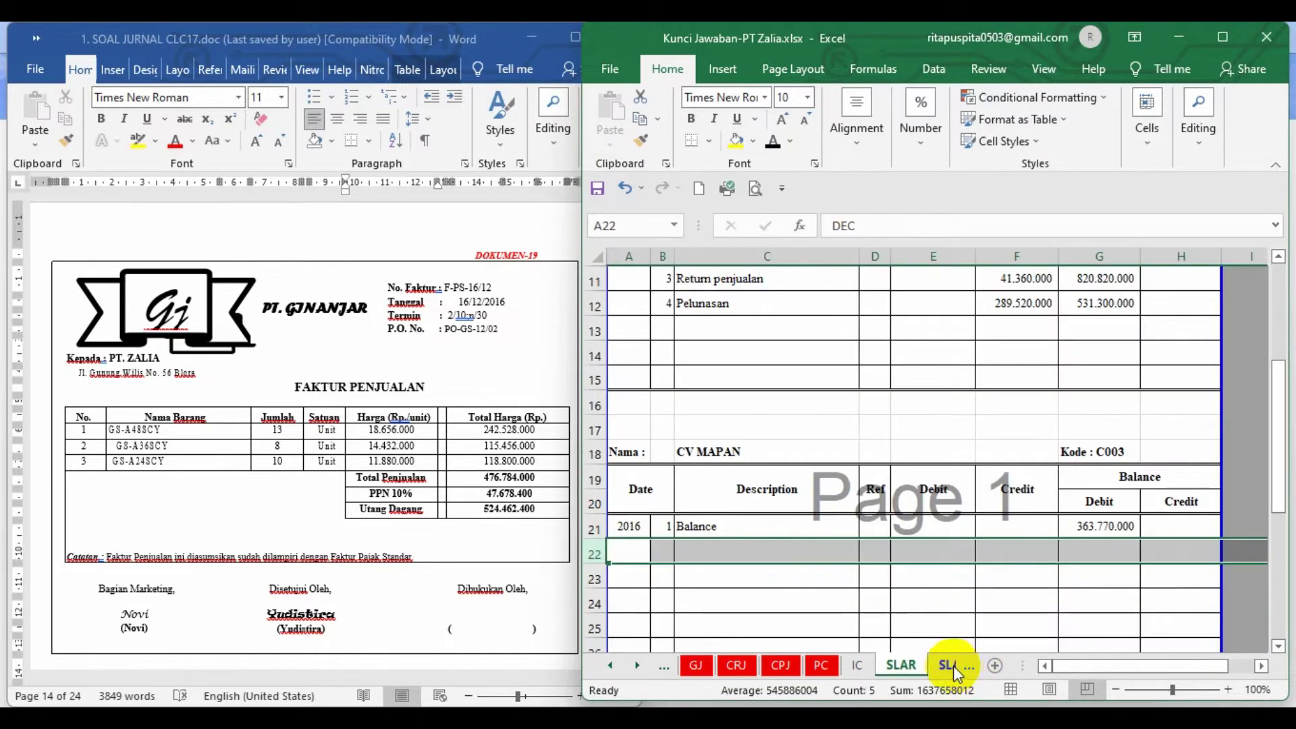
{"action": "left_click", "coordinate": [966, 667]}
{"action": "left_click", "coordinate": [937, 572]}
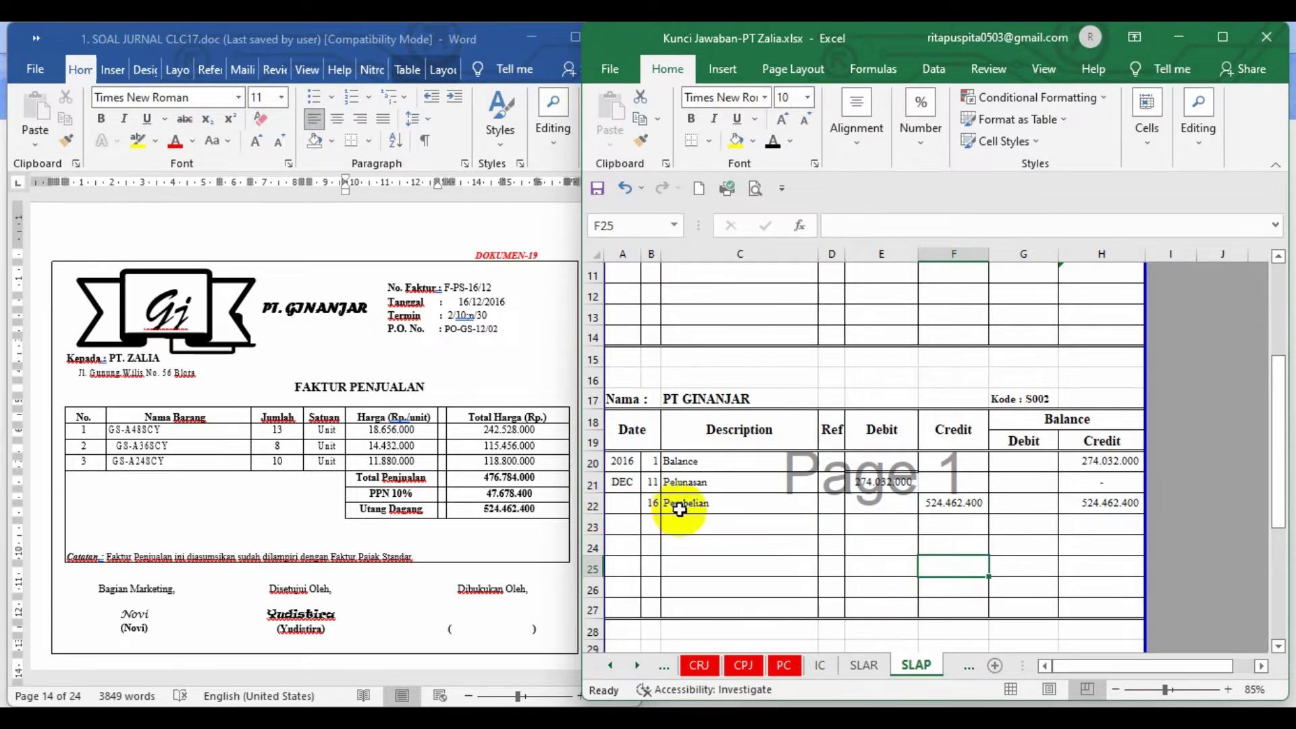
{"action": "left_click", "coordinate": [652, 503]}
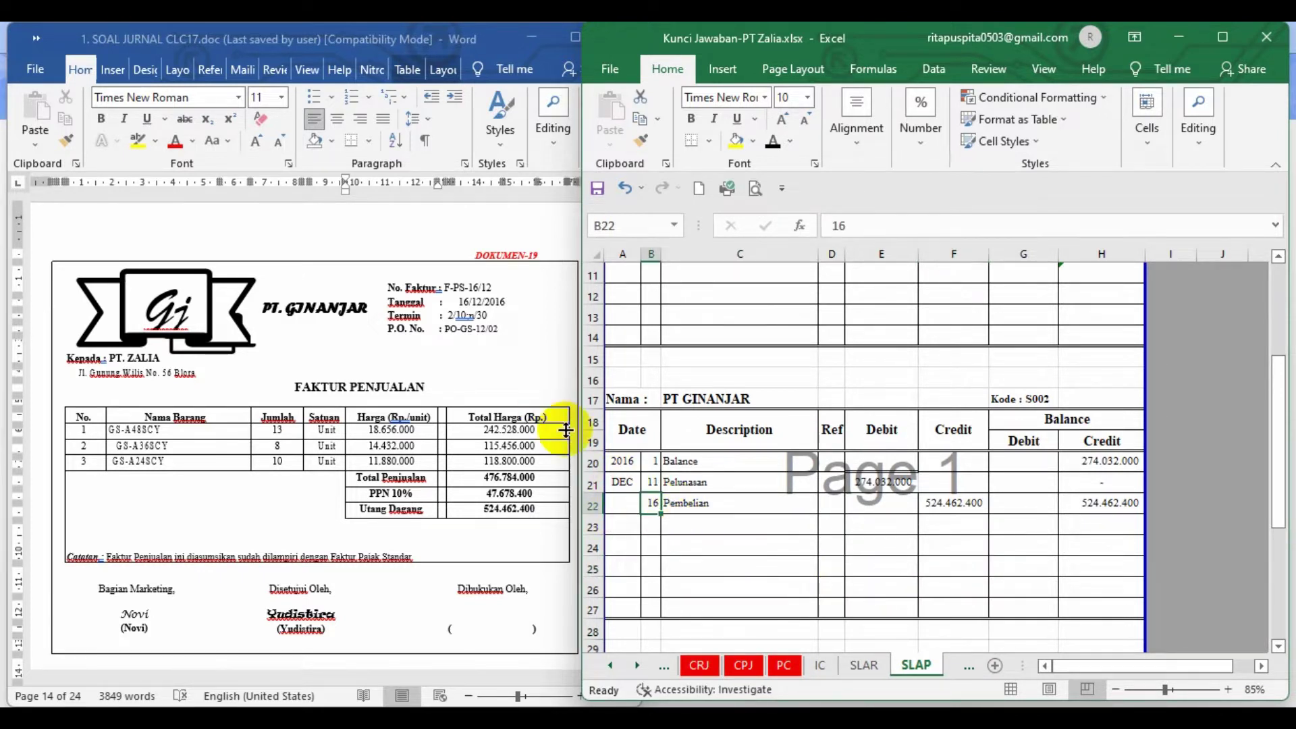
{"action": "left_click", "coordinate": [688, 509]}
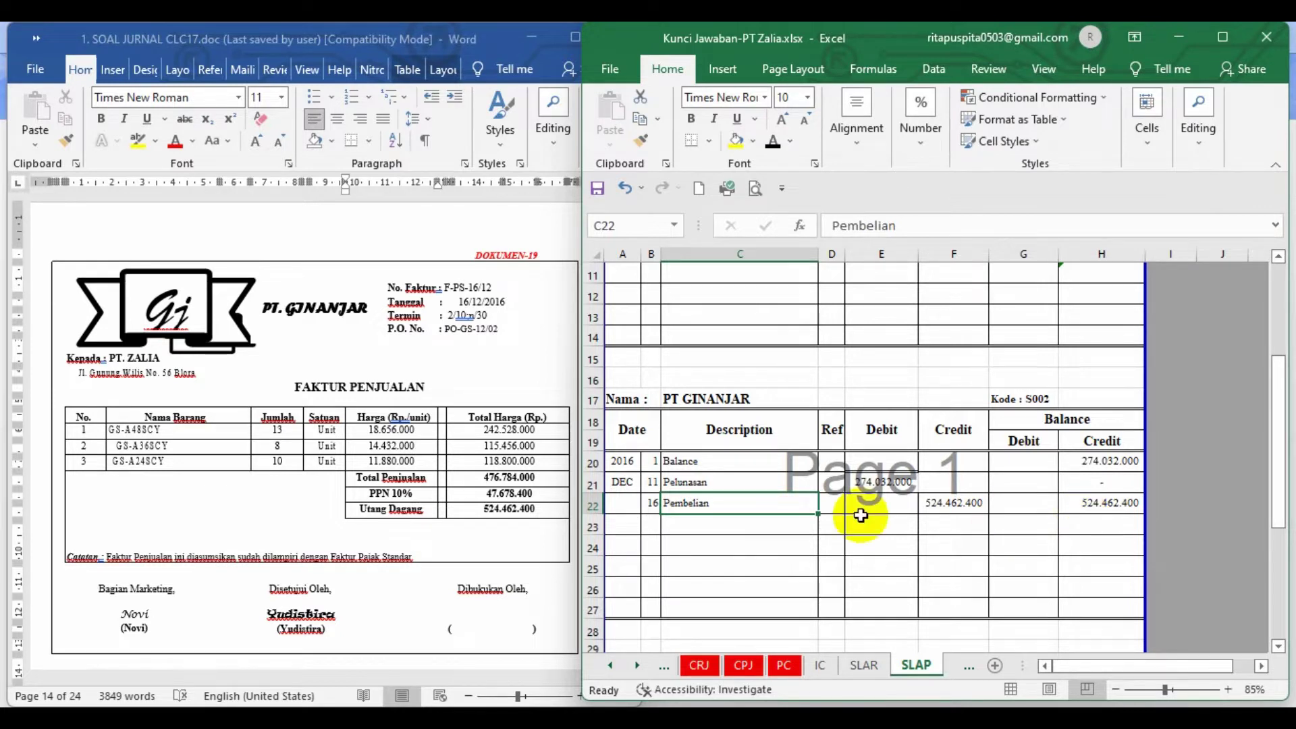
{"action": "left_click", "coordinate": [431, 465]}
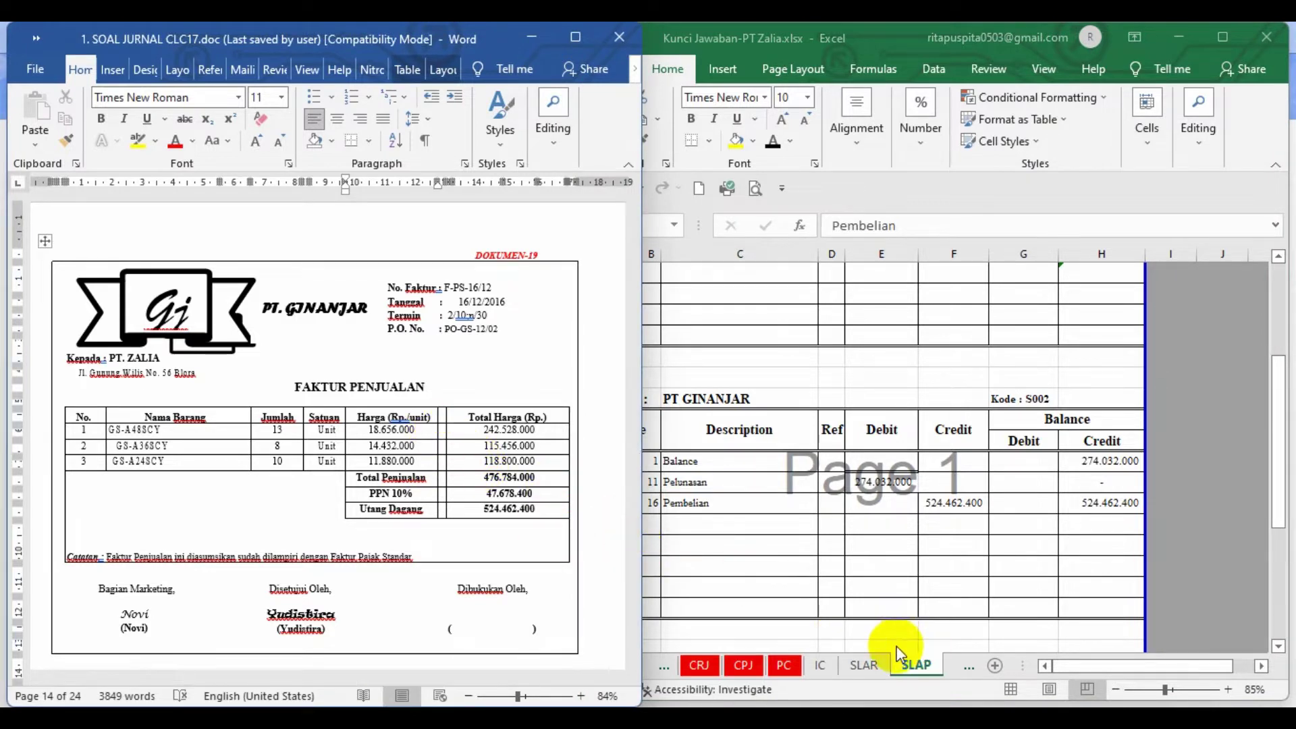
On the IC sheet, change the font colour of row 17 in the Standing AC 5 PK card to reveal its hidden entry
{"action": "left_click", "coordinate": [821, 667]}
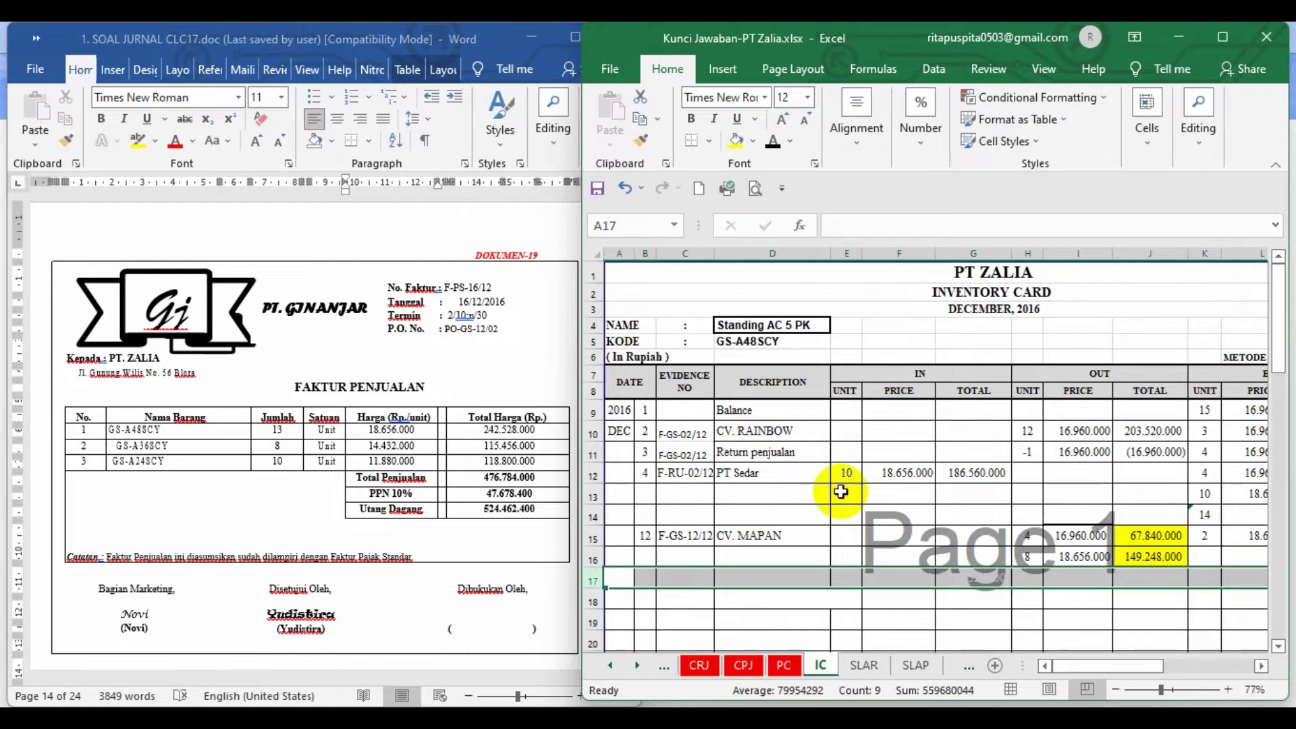
{"action": "left_click", "coordinate": [841, 491]}
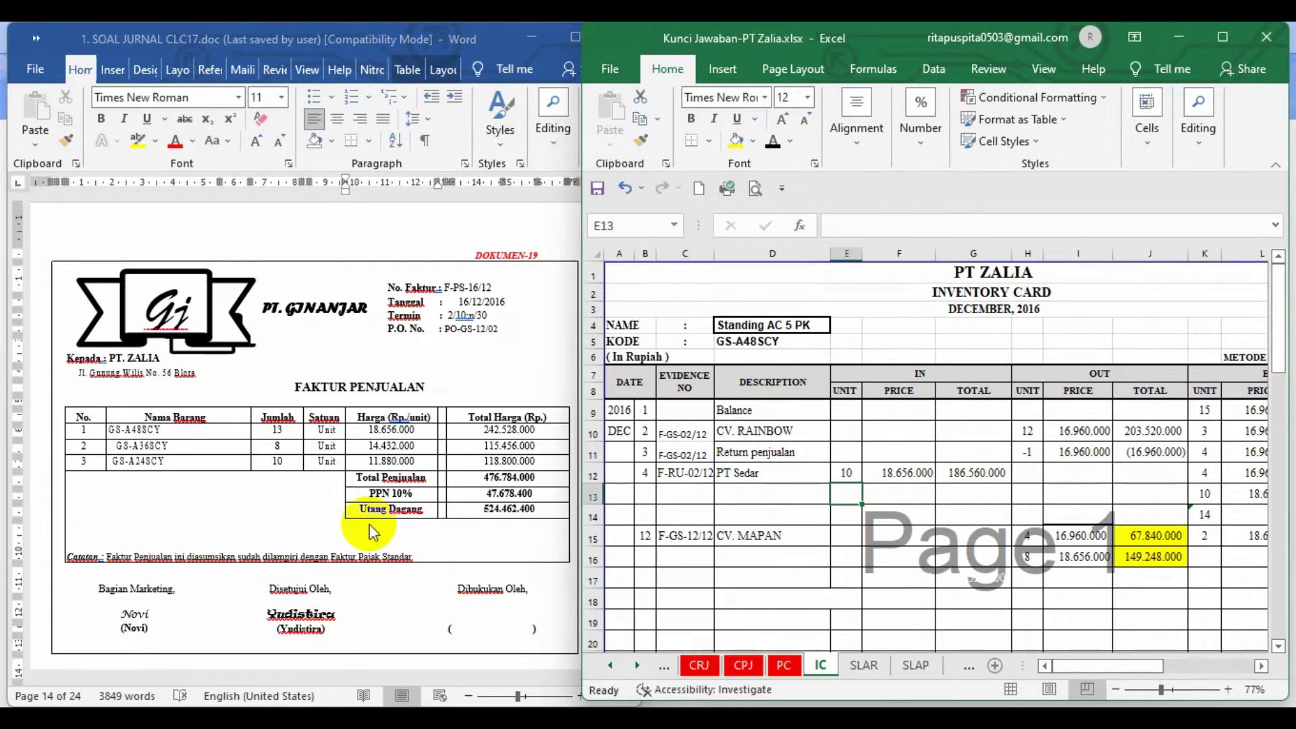
{"action": "left_click", "coordinate": [594, 579]}
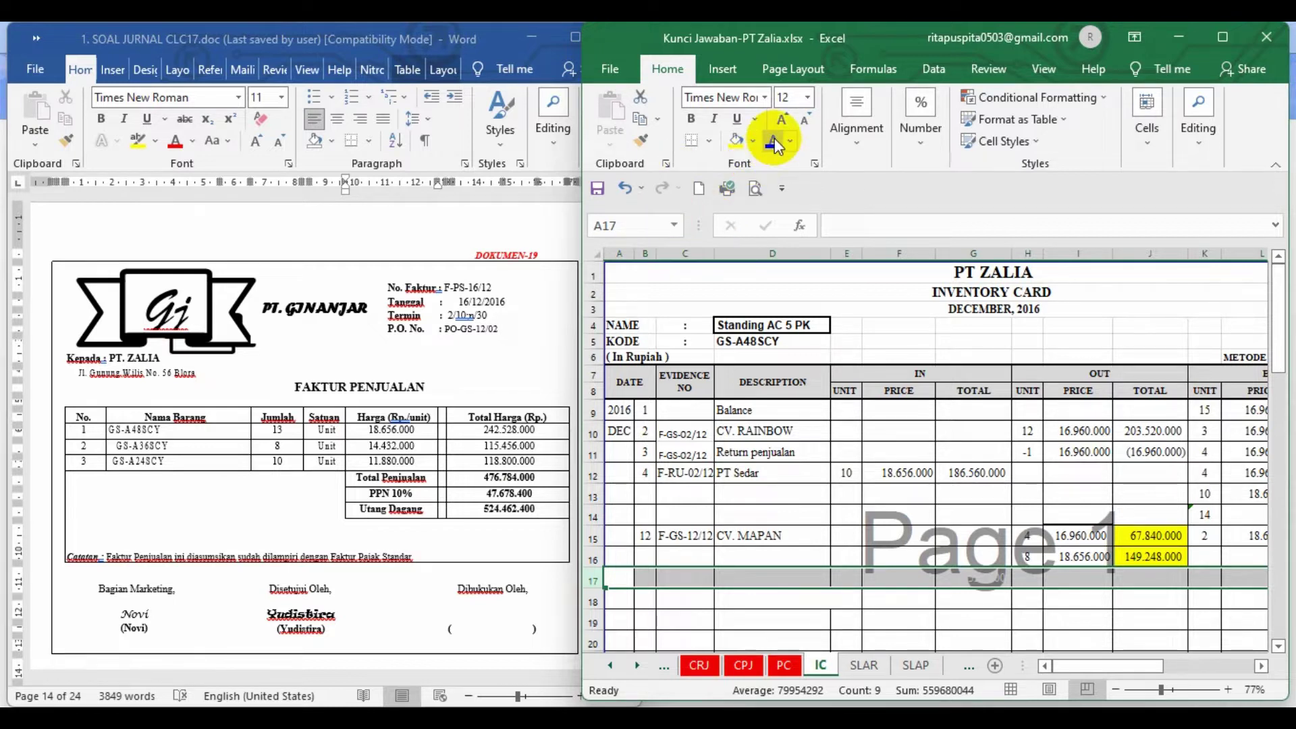
{"action": "key", "text": "ctrl+v"}
{"action": "left_click", "coordinate": [763, 618]}
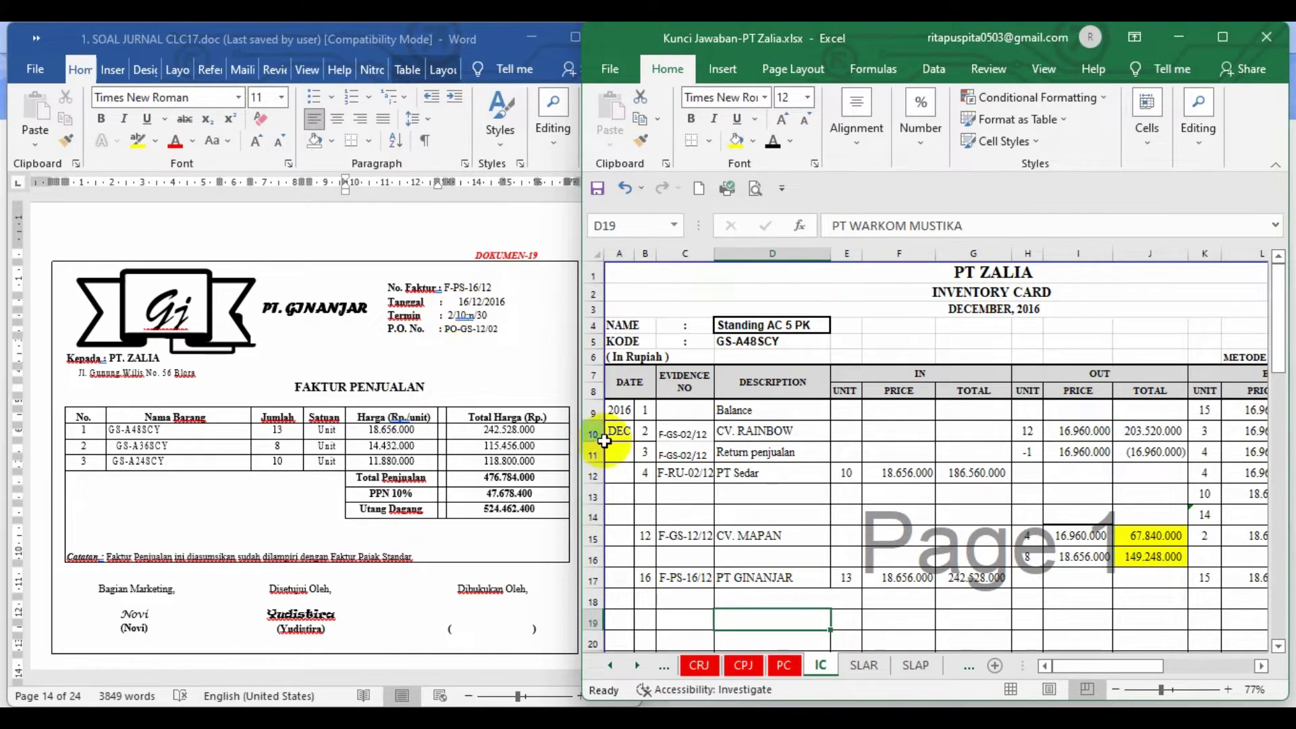
Check the PT GINANJAR row of the Standing AC 5 PK card, from incoming units through the balance columns, against the invoice
{"action": "left_click", "coordinate": [774, 576]}
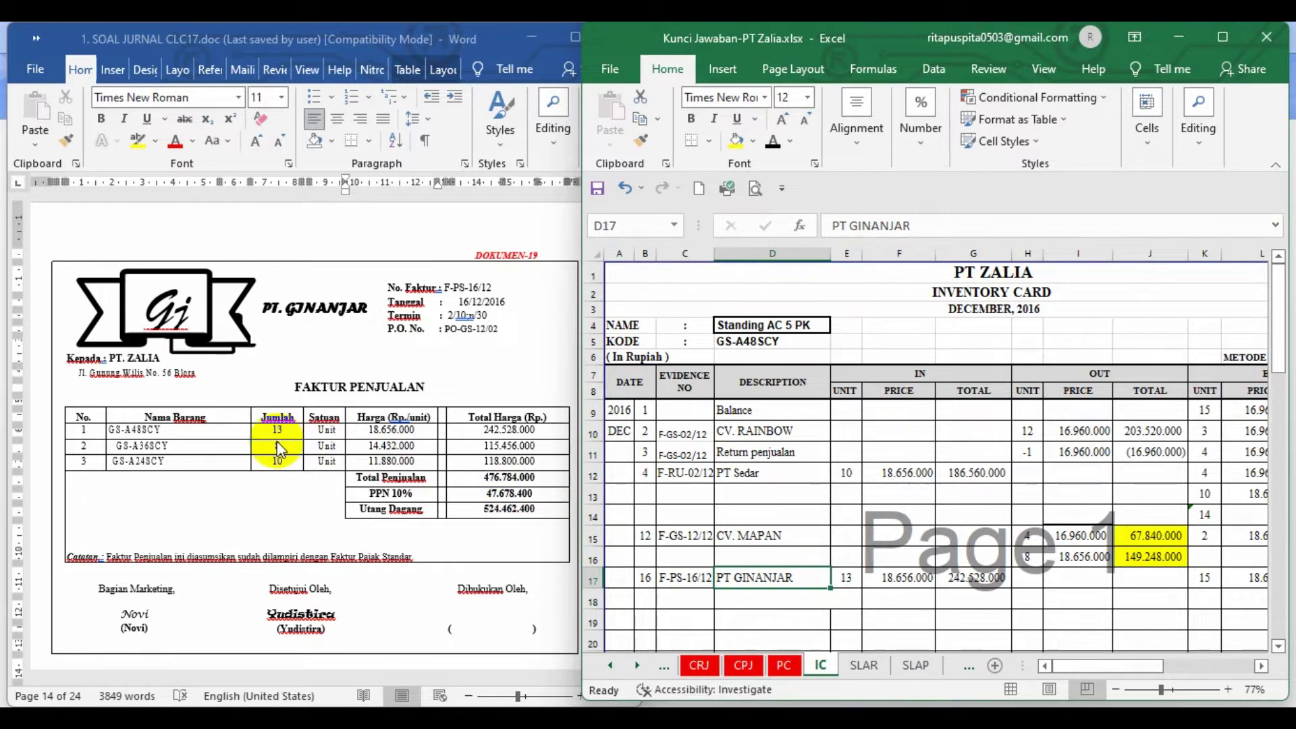
{"action": "left_click", "coordinate": [845, 585]}
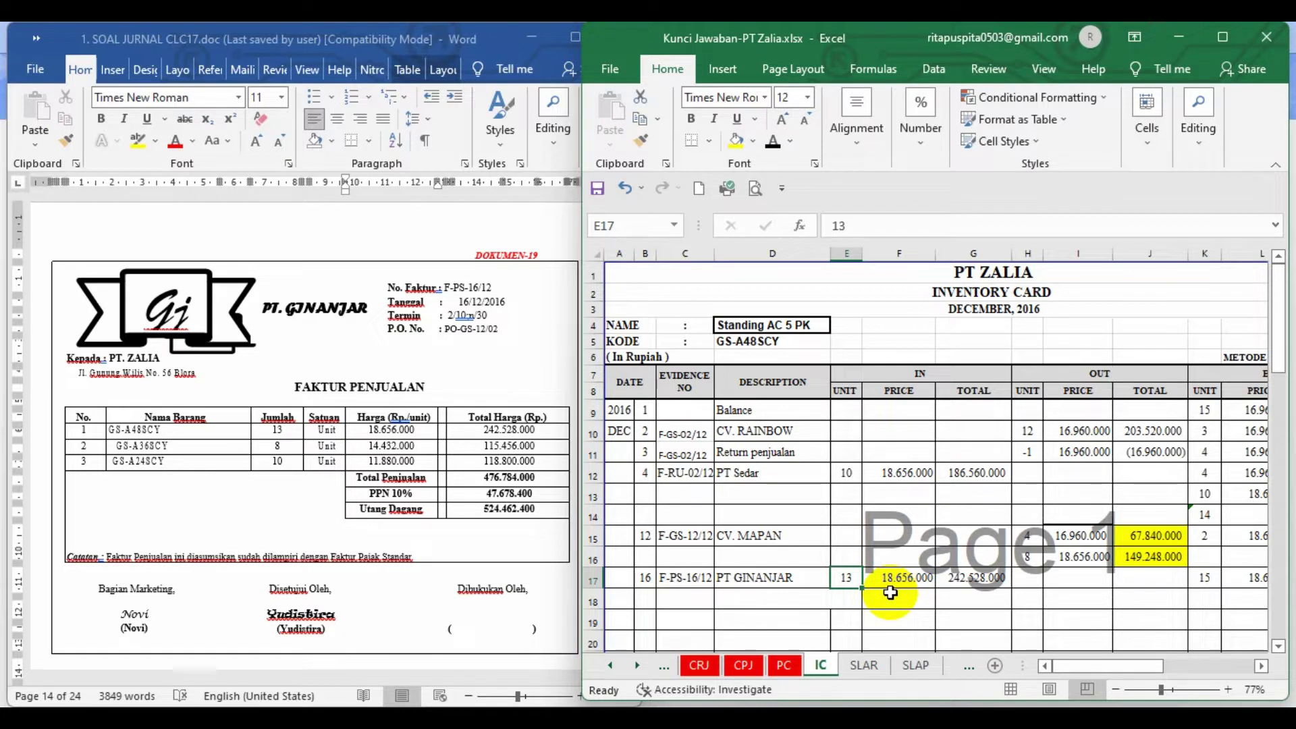
{"action": "left_click", "coordinate": [991, 598]}
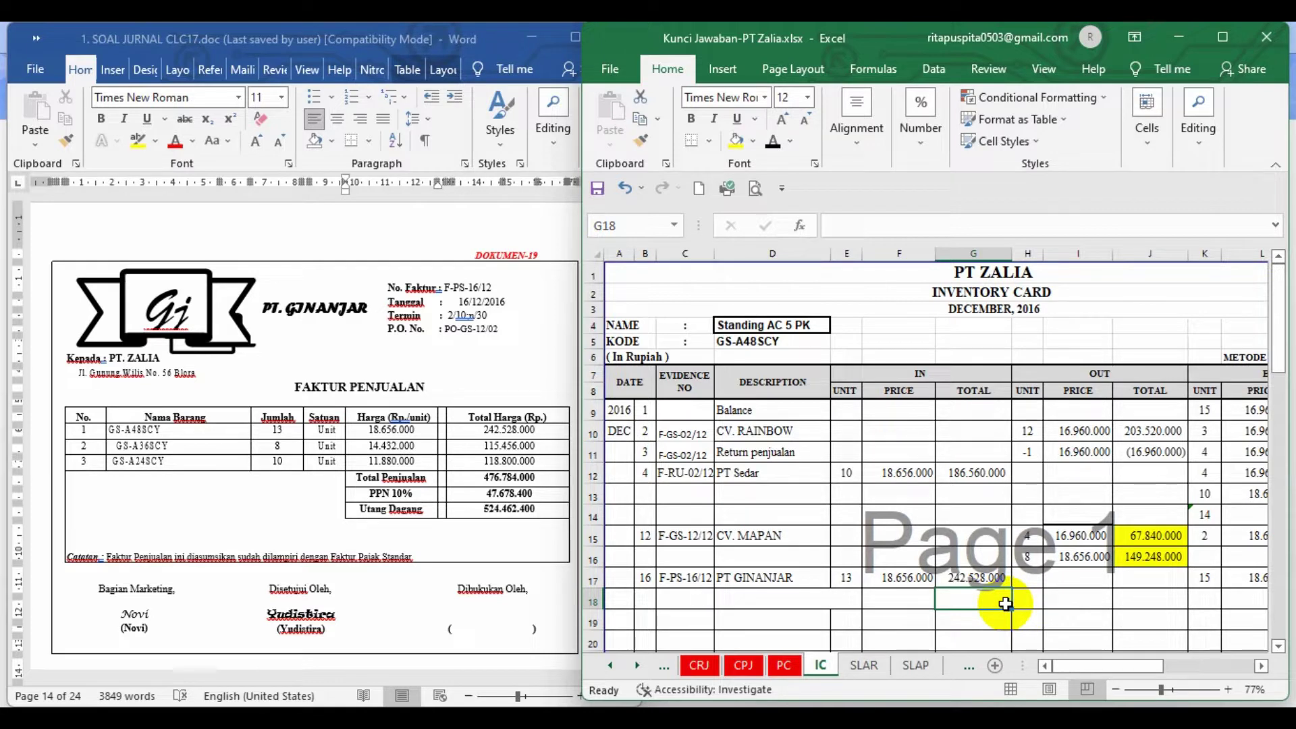
{"action": "left_click_drag", "start_coordinate": [1112, 669], "coordinate": [1134, 636]}
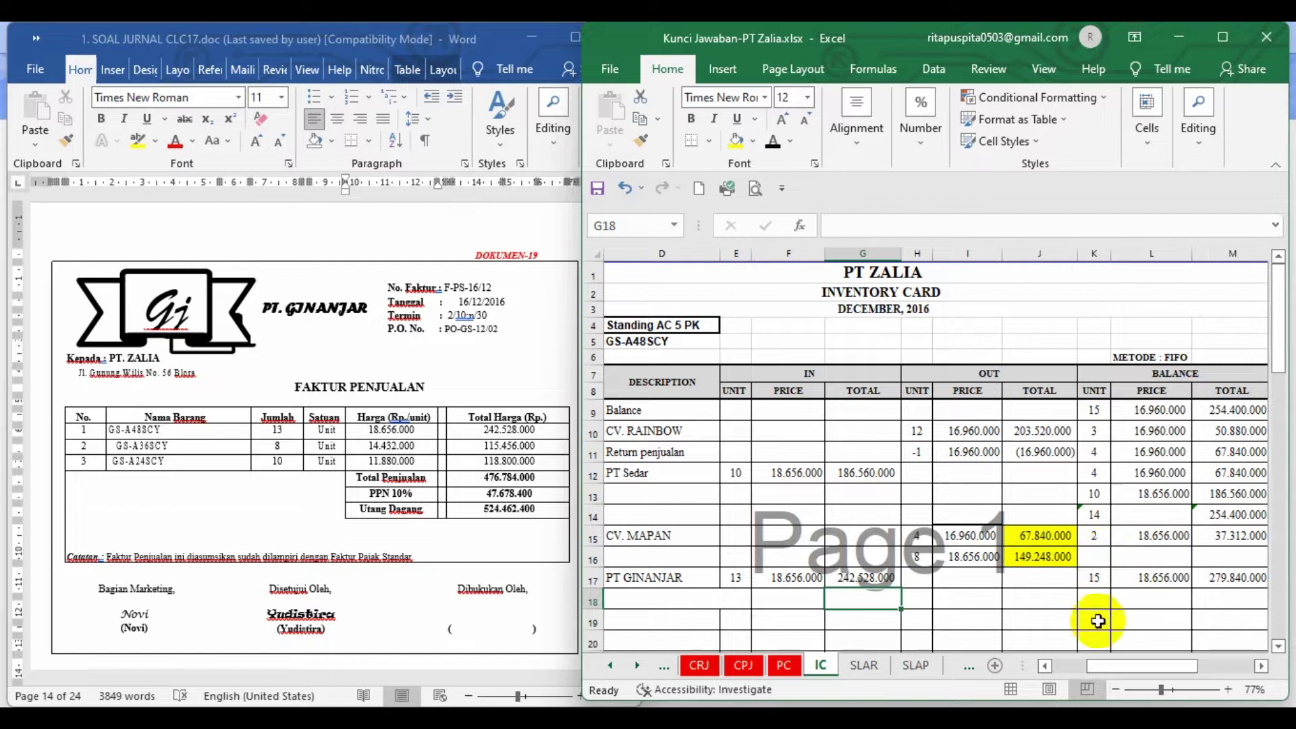
{"action": "left_click", "coordinate": [1095, 539]}
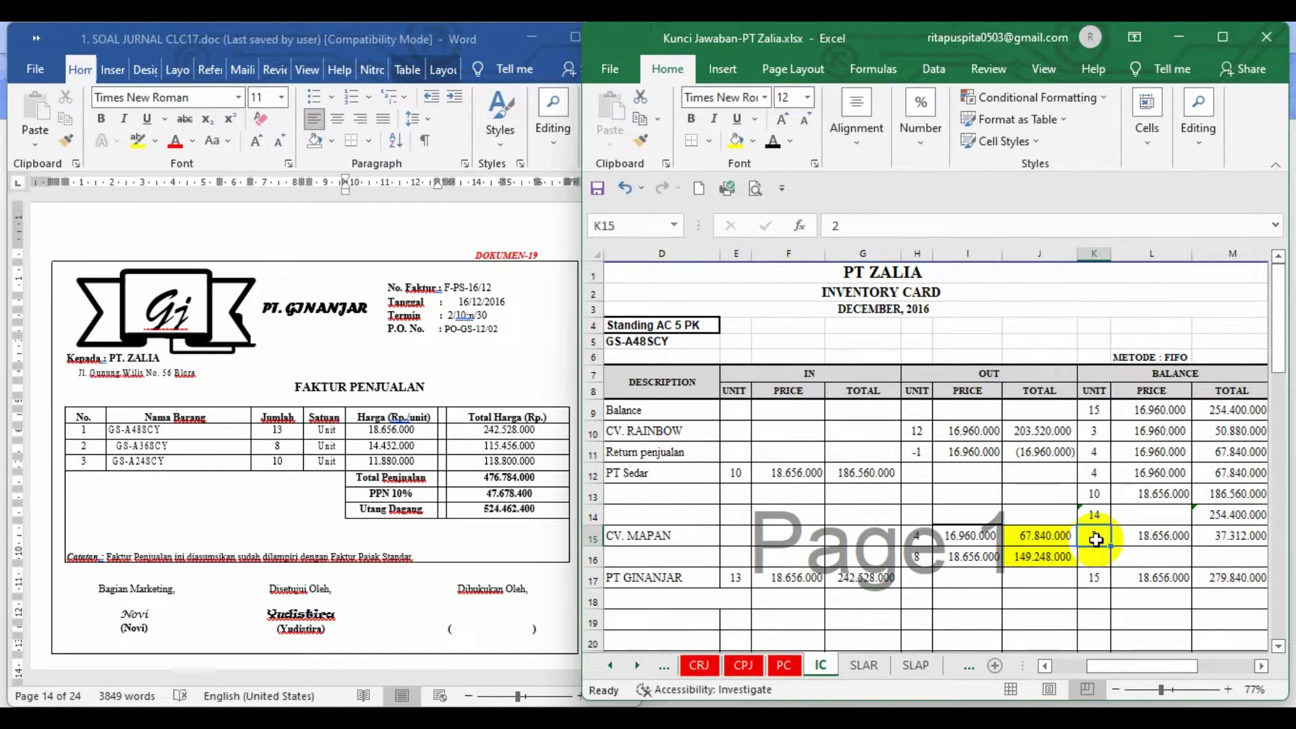
{"action": "mouse_move", "coordinate": [1133, 659]}
{"action": "left_mouse_down"}
{"action": "mouse_move", "coordinate": [1055, 665]}
{"action": "mouse_move", "coordinate": [1124, 666]}
{"action": "left_mouse_up"}
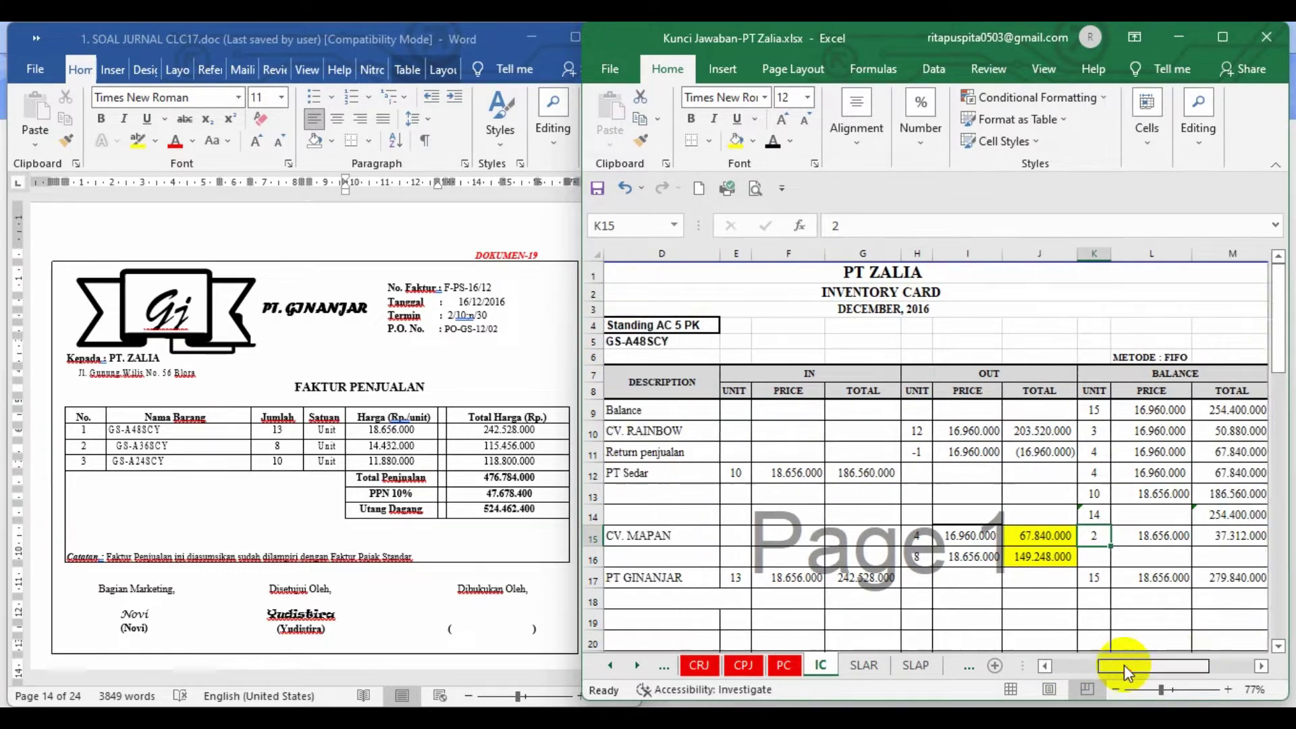
{"action": "left_click", "coordinate": [973, 583]}
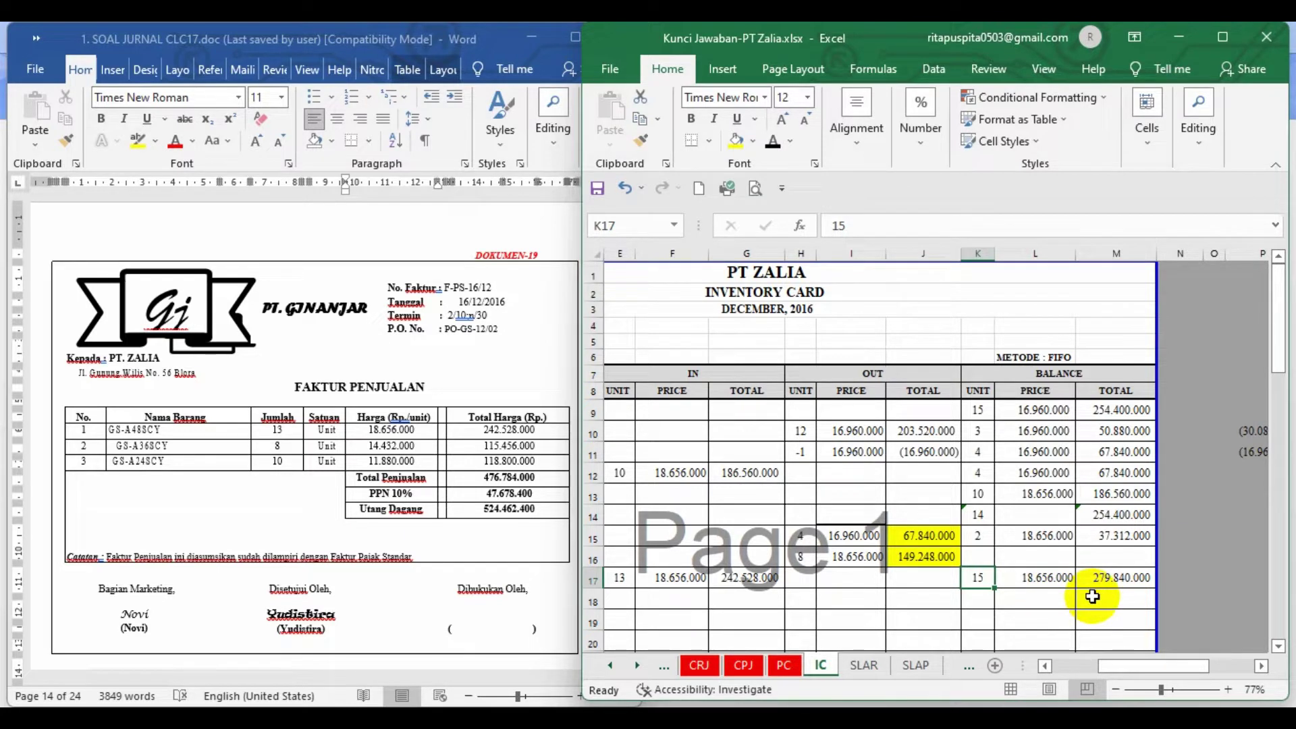
{"action": "left_click_drag", "start_coordinate": [1138, 663], "coordinate": [1092, 663]}
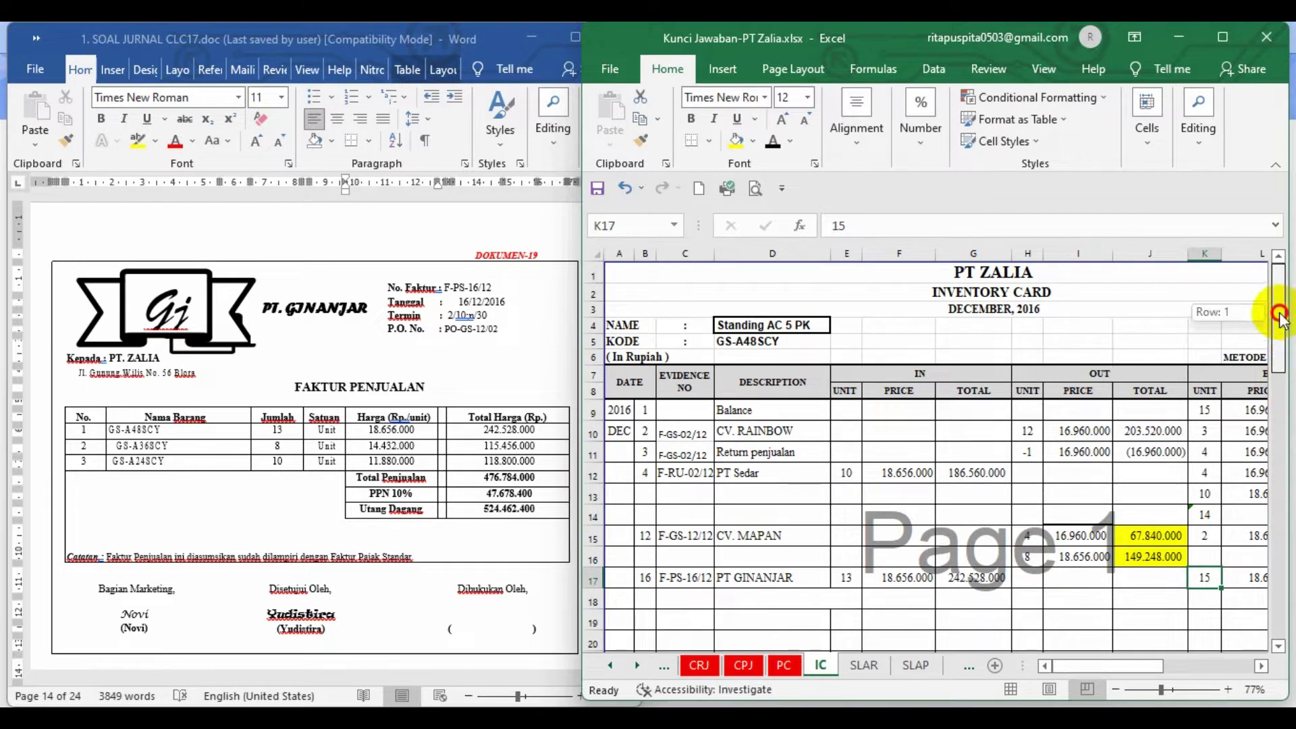
Change the font colour of row 50 in the Standing AC 3 PK card to reveal its hidden entry, and check its date, evidence number and description
{"action": "left_click_drag", "start_coordinate": [1281, 321], "coordinate": [1286, 415]}
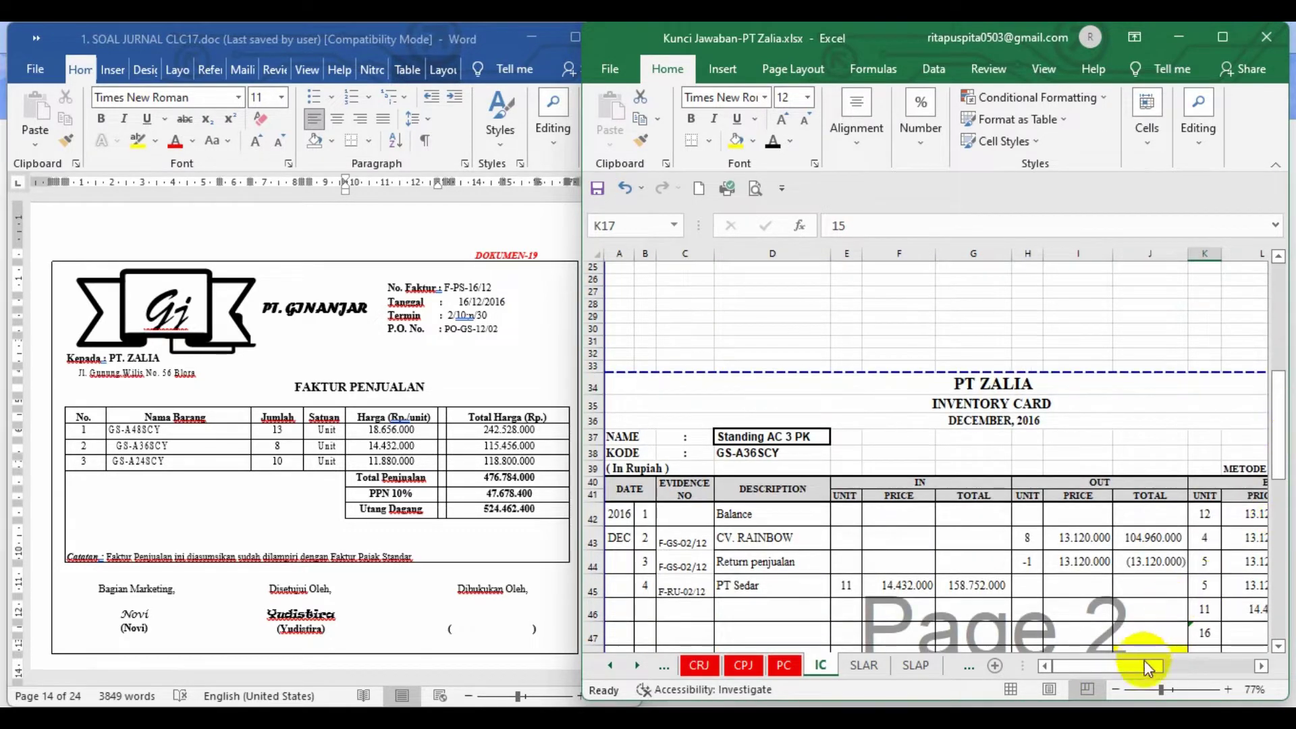
{"action": "left_click_drag", "start_coordinate": [1280, 435], "coordinate": [1285, 459]}
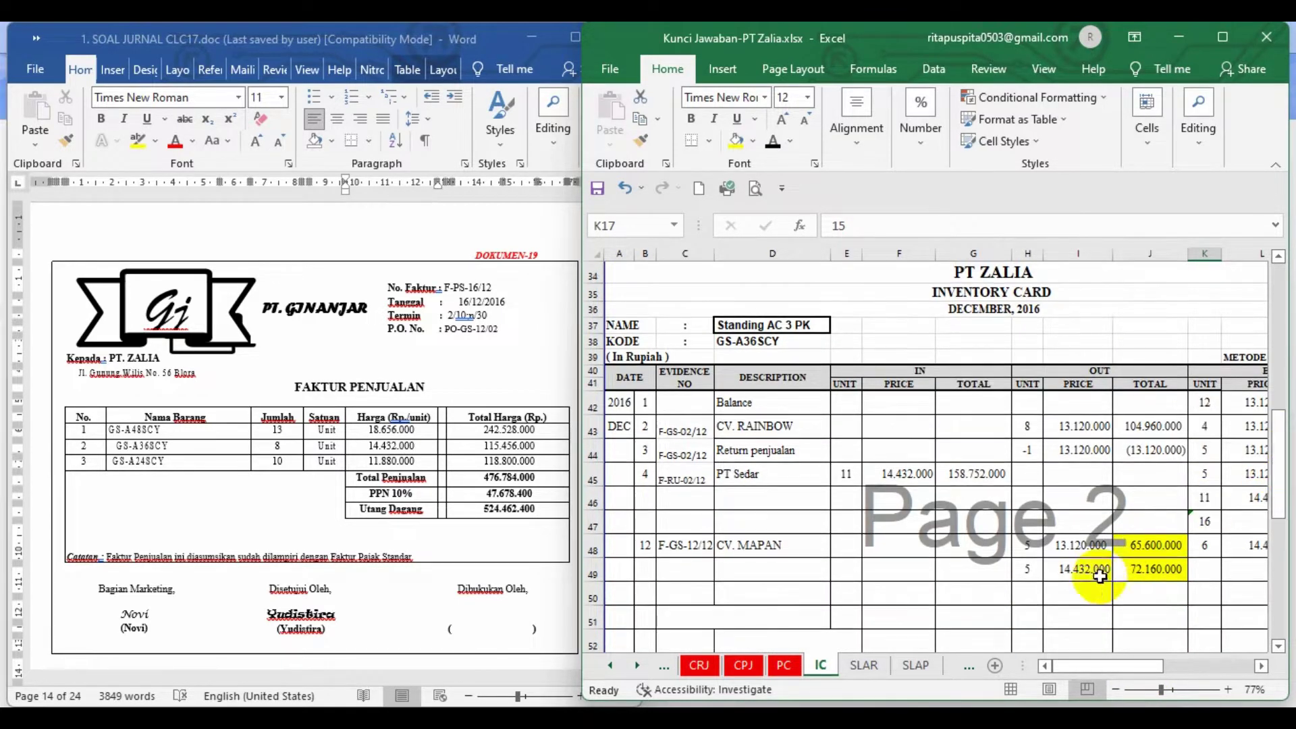
{"action": "left_click", "coordinate": [598, 590]}
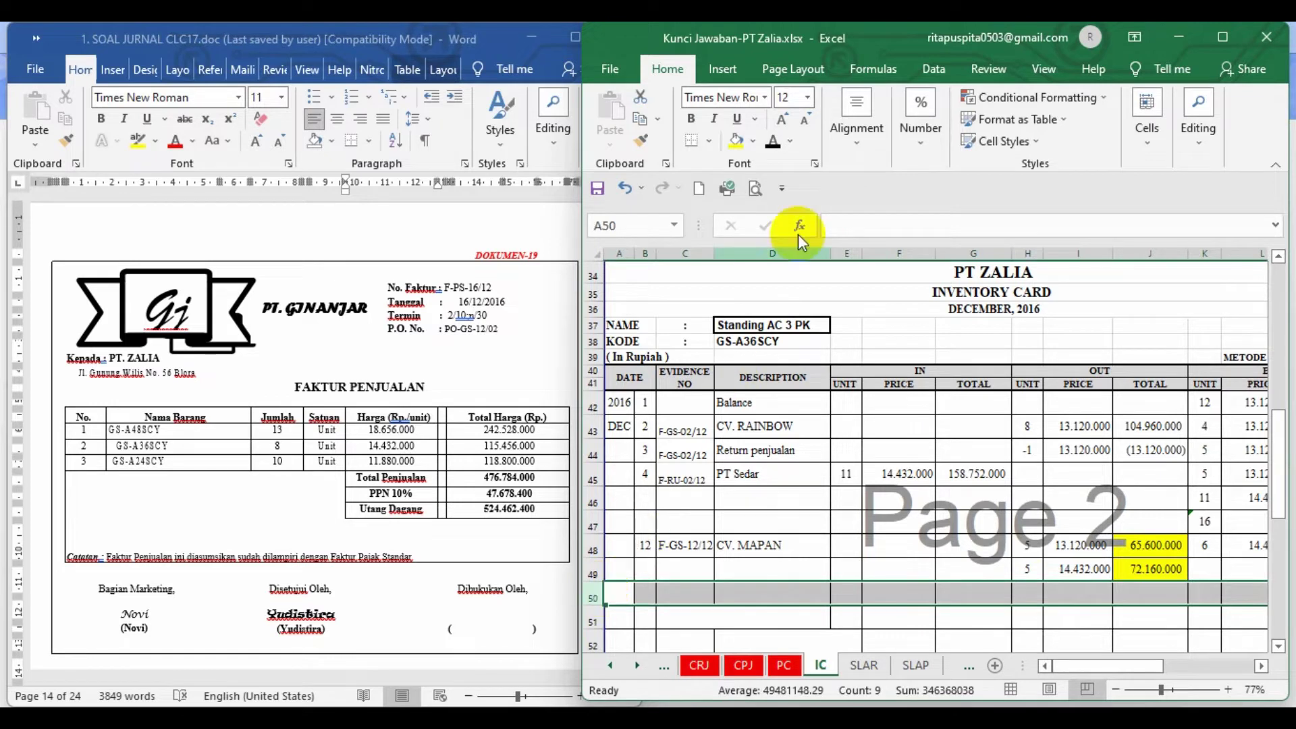
{"action": "left_click", "coordinate": [642, 591]}
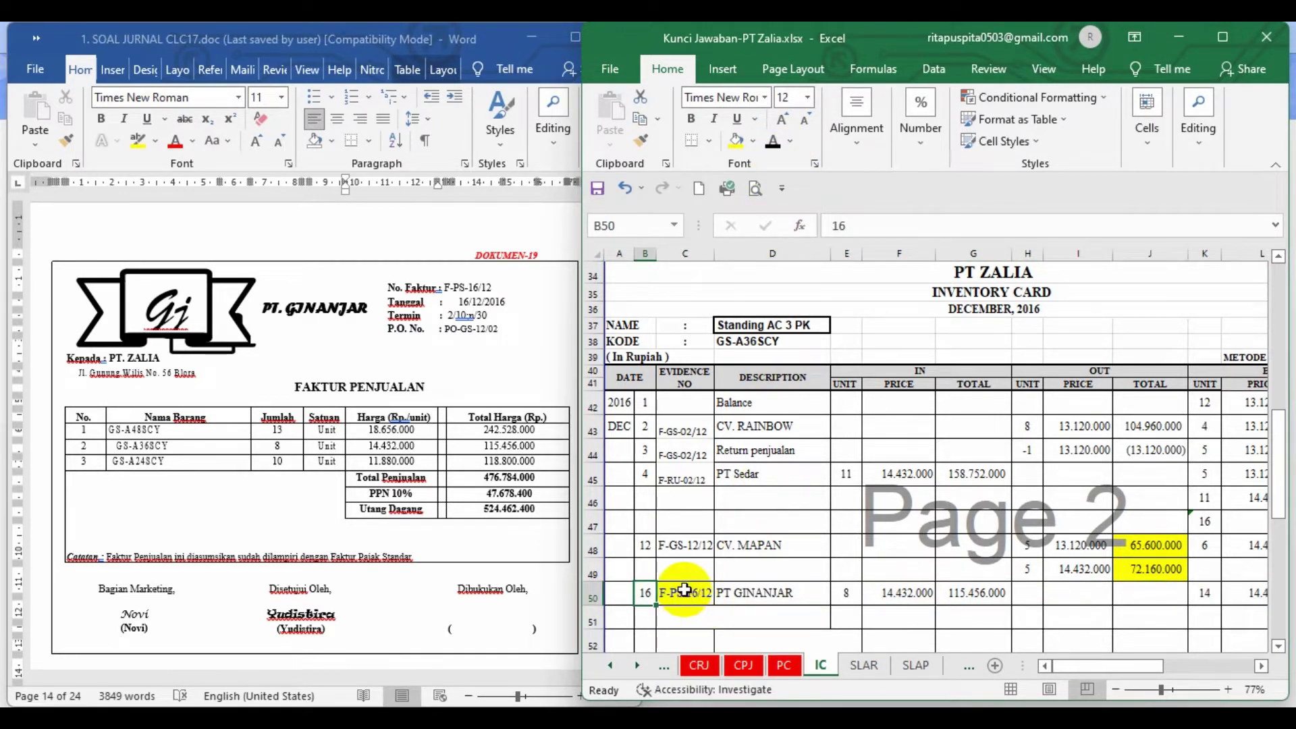
{"action": "left_click", "coordinate": [686, 592]}
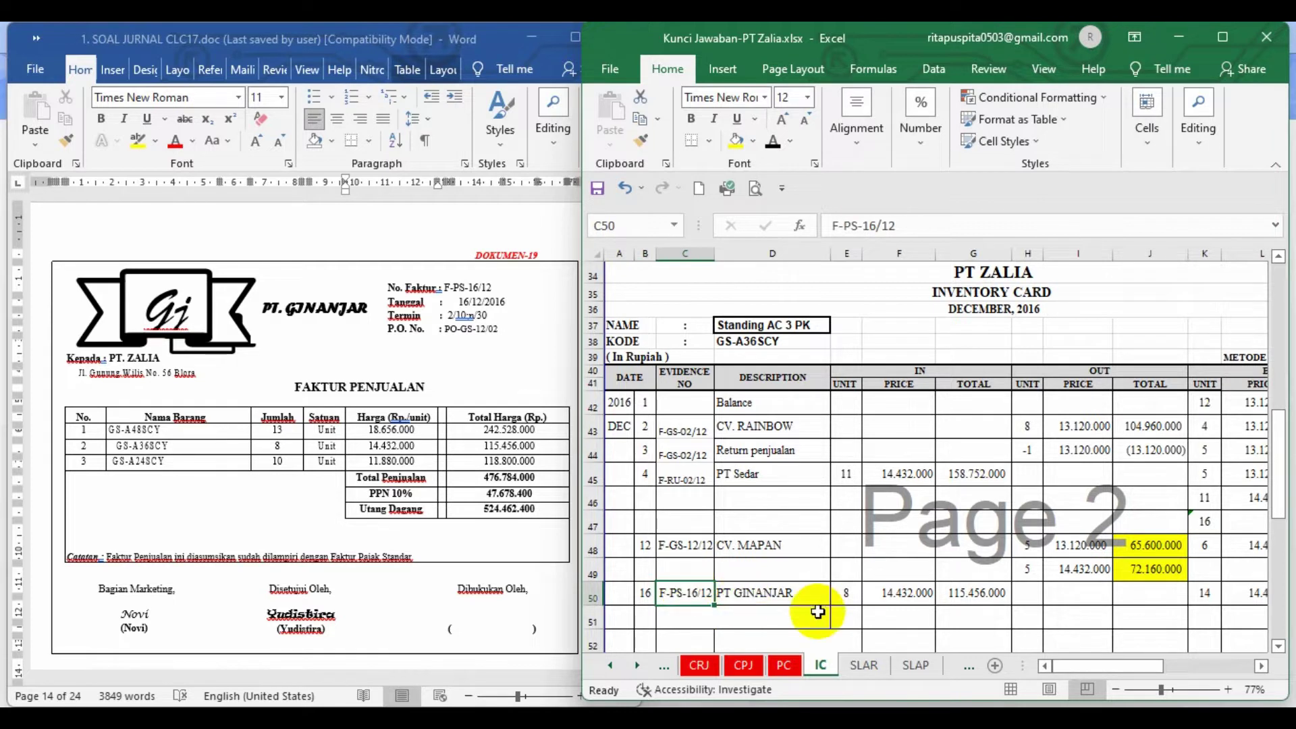
{"action": "left_click", "coordinate": [770, 593]}
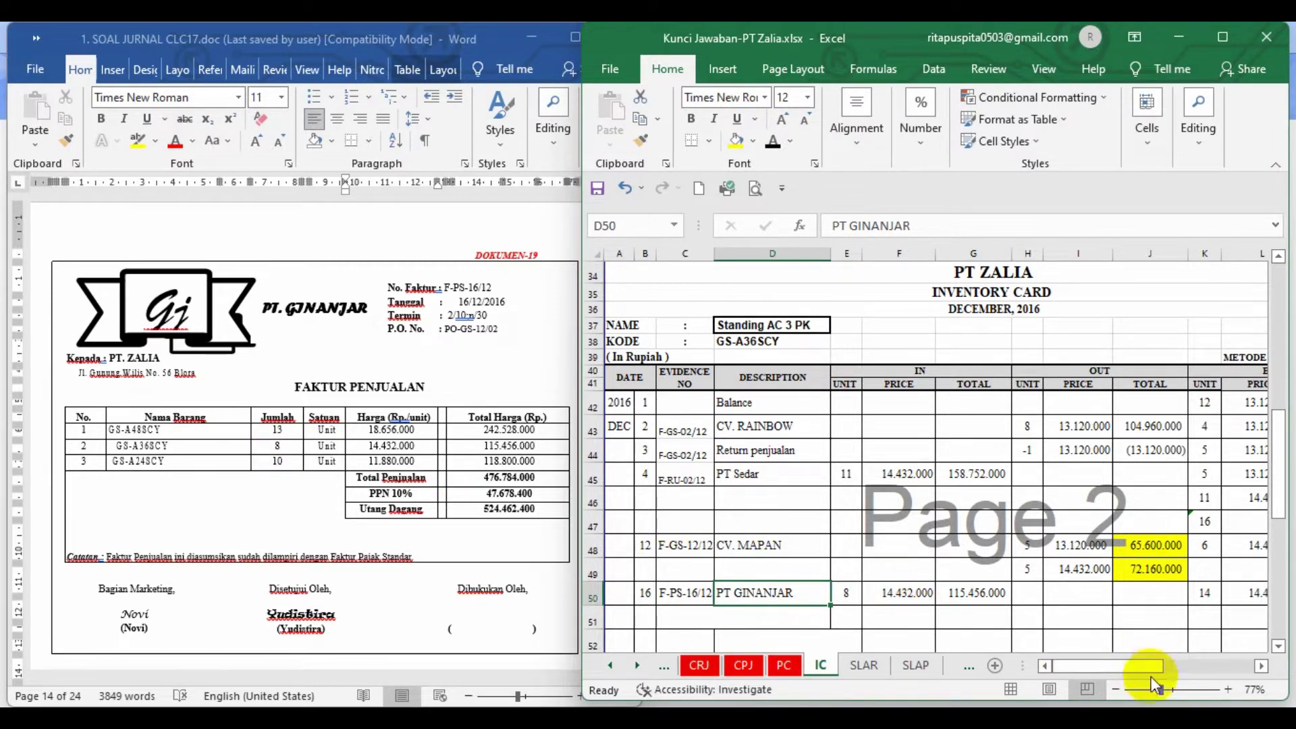
Enter the formula =K48+E50 as the balance units of the PT GINANJAR row in the Standing AC 3 PK card
{"action": "left_click_drag", "start_coordinate": [1125, 672], "coordinate": [1160, 671]}
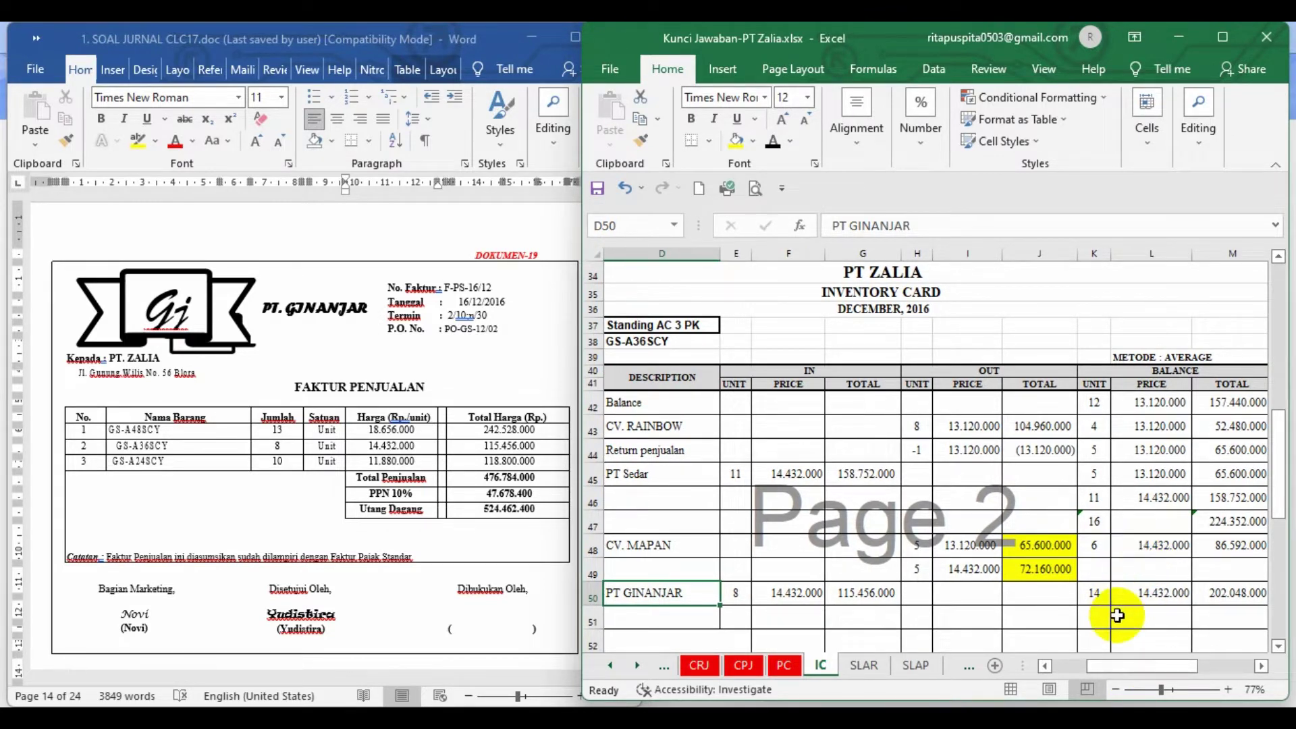
{"action": "left_click", "coordinate": [1094, 595]}
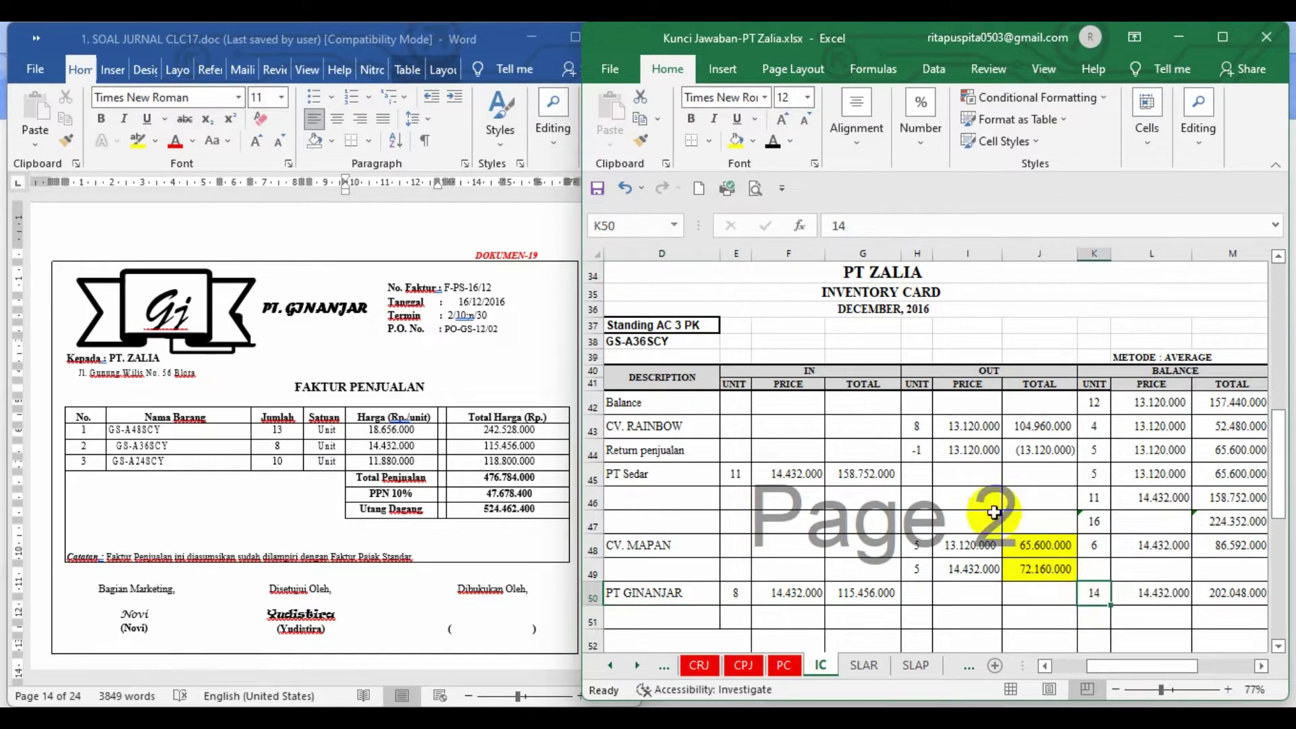
{"action": "left_click", "coordinate": [1083, 548]}
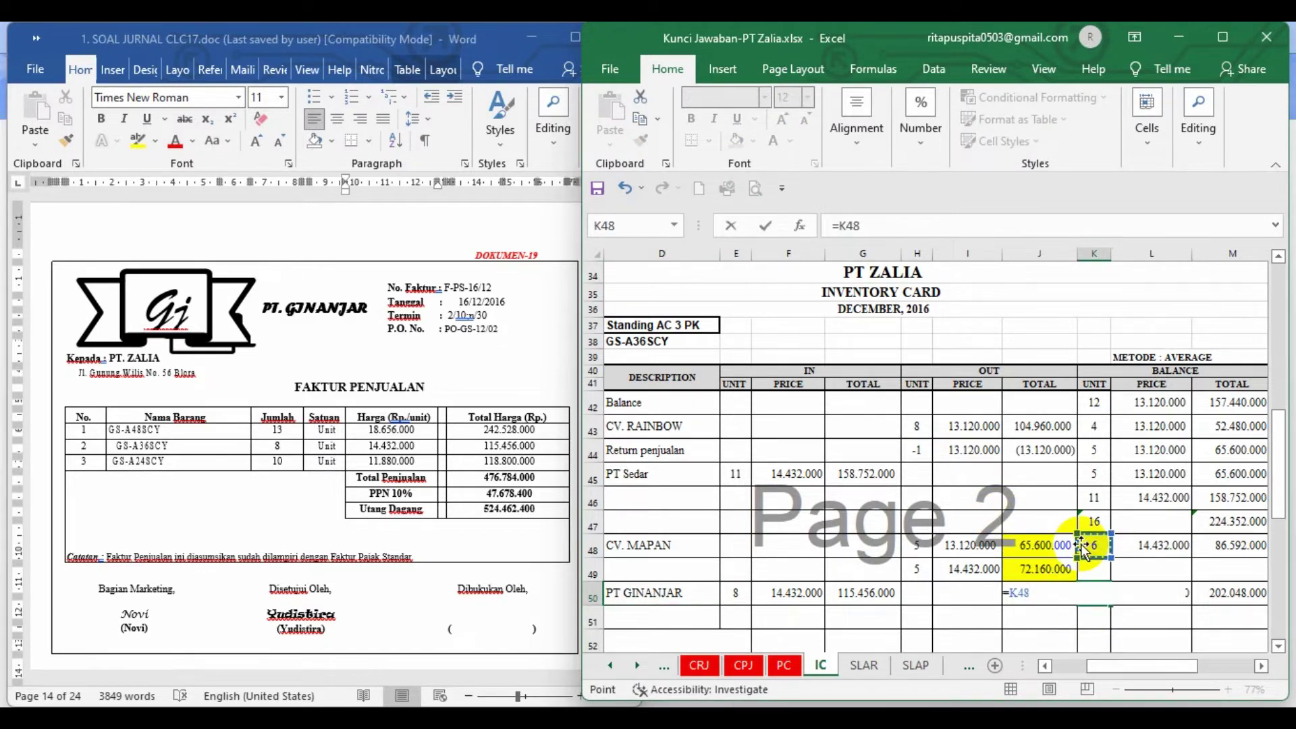
{"action": "type", "text": "+"}
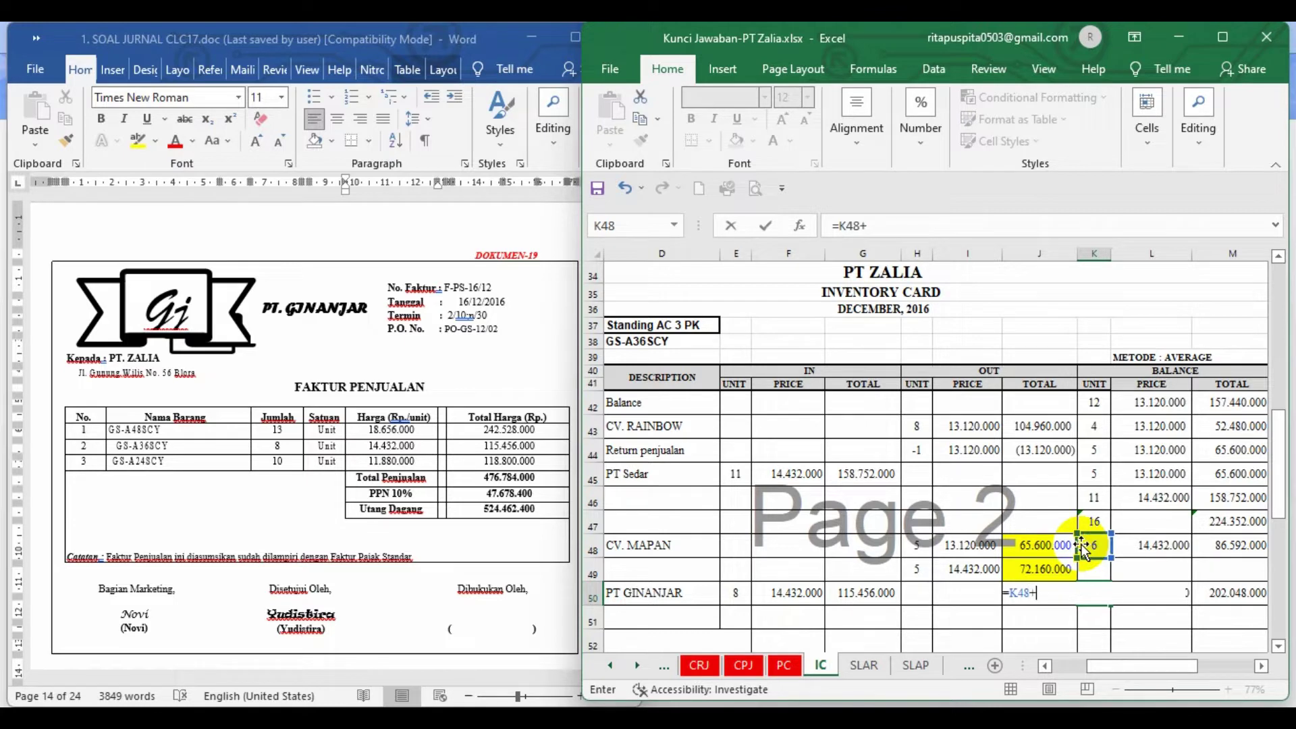
{"action": "left_click", "coordinate": [738, 593]}
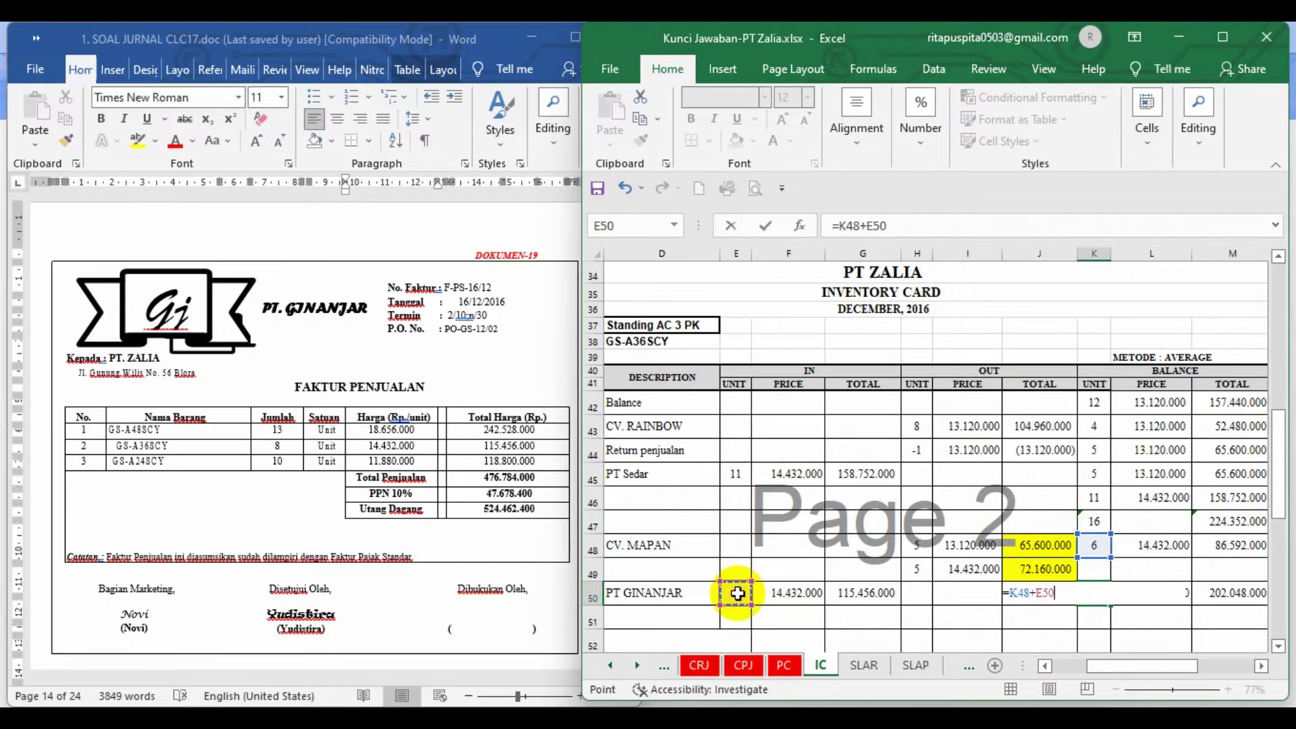
{"action": "key", "text": "Return"}
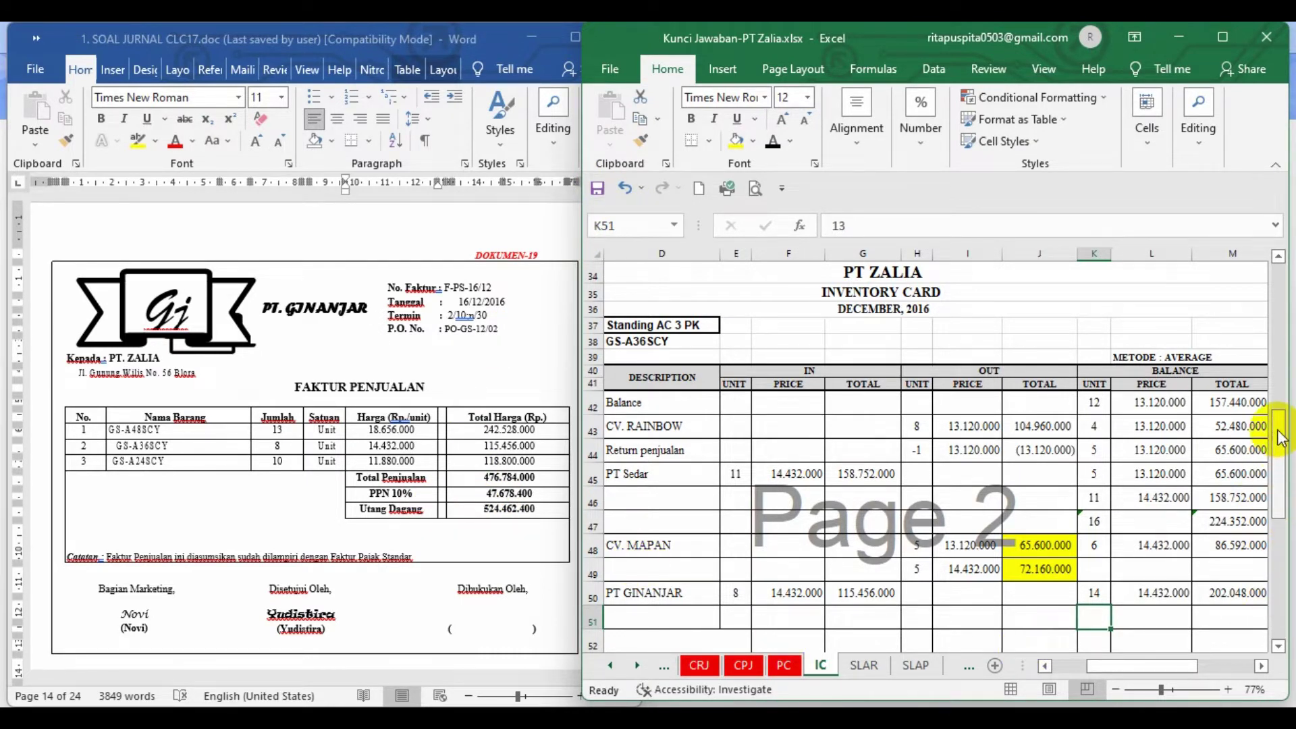
Change the font colour of row 75 in the Standing AC 2 PK card to reveal its hidden entry
{"action": "left_click_drag", "start_coordinate": [1278, 463], "coordinate": [1283, 547]}
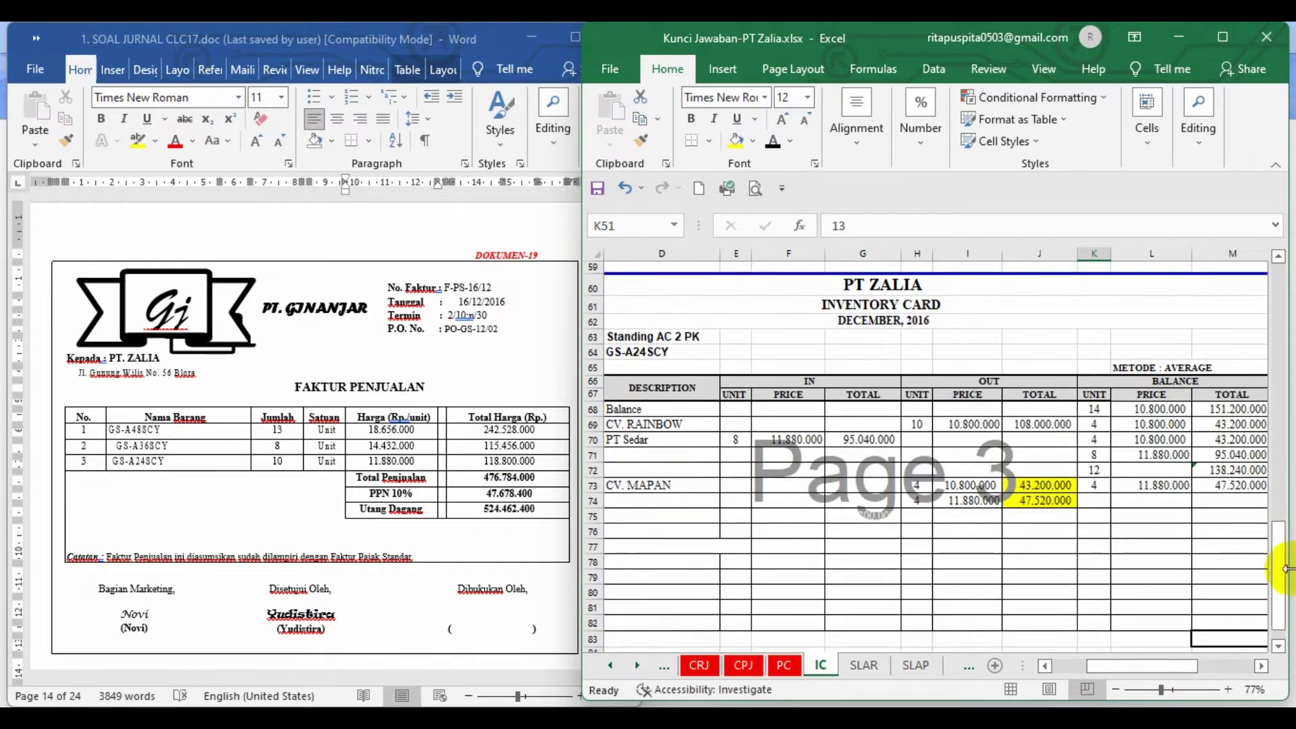
{"action": "left_click_drag", "start_coordinate": [1156, 669], "coordinate": [1115, 674]}
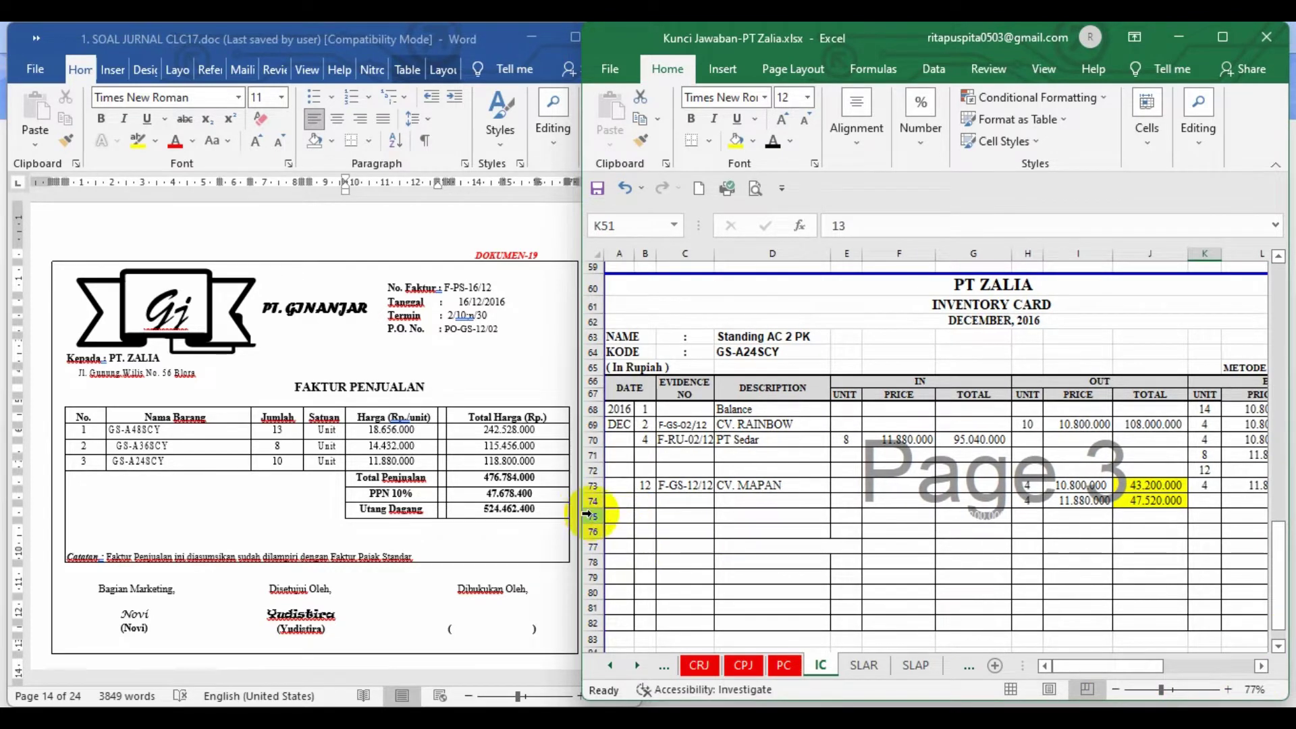
{"action": "left_click", "coordinate": [587, 516]}
{"action": "left_click", "coordinate": [772, 143]}
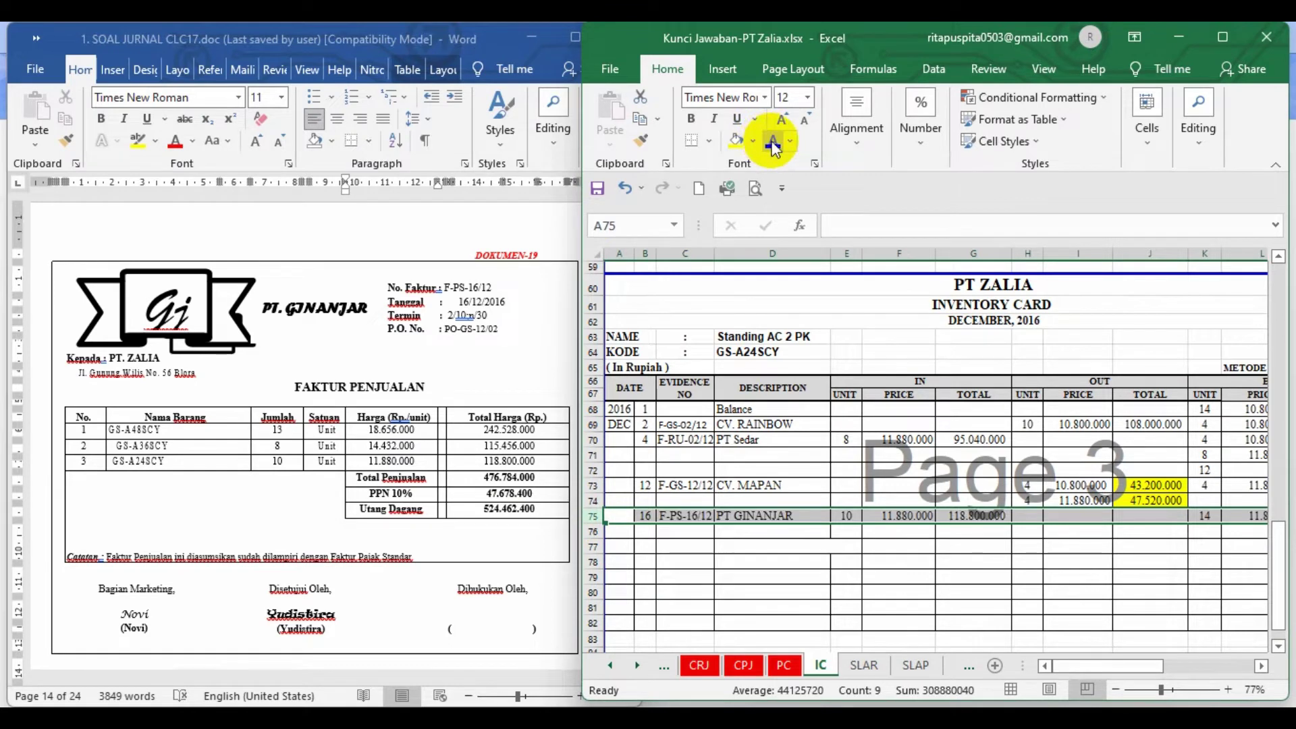
{"action": "left_click", "coordinate": [837, 579]}
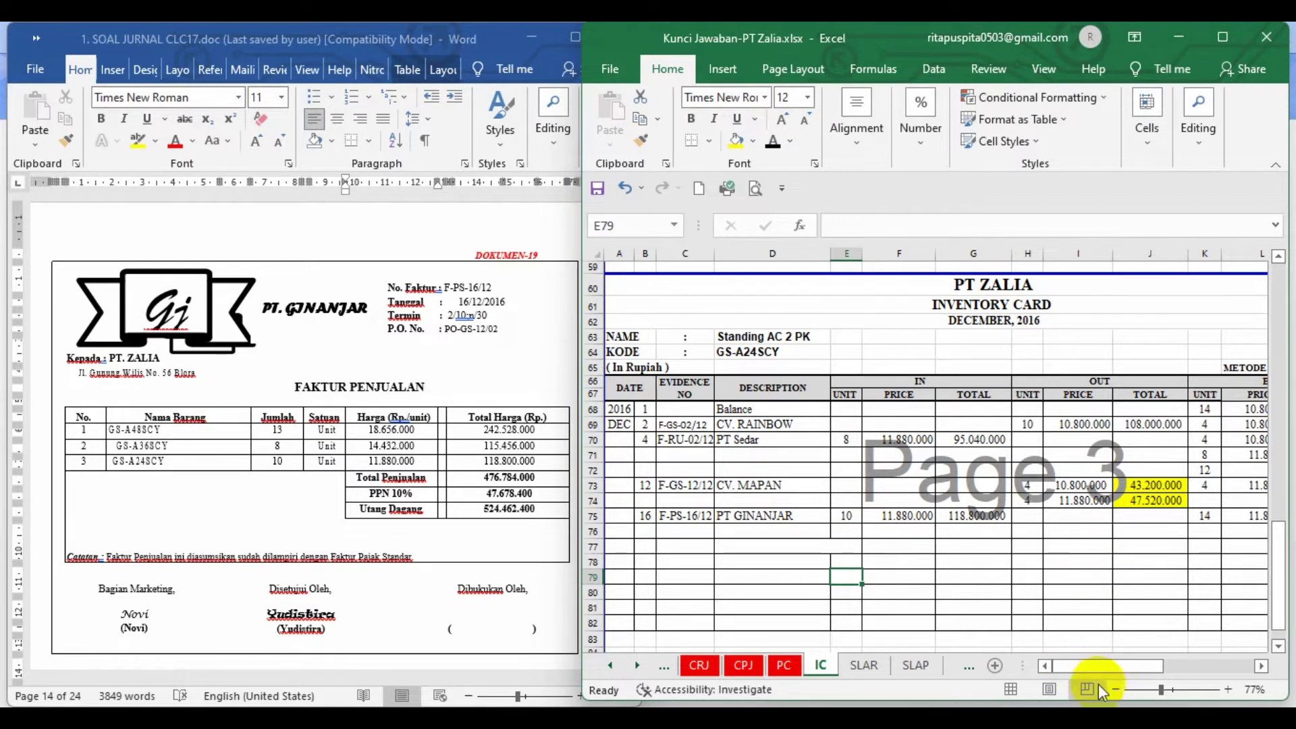
Enter the formula =K73+E75 as the balance units of the PT GINANJAR row in the Standing AC 2 PK card
{"action": "left_click_drag", "start_coordinate": [1101, 667], "coordinate": [1141, 662]}
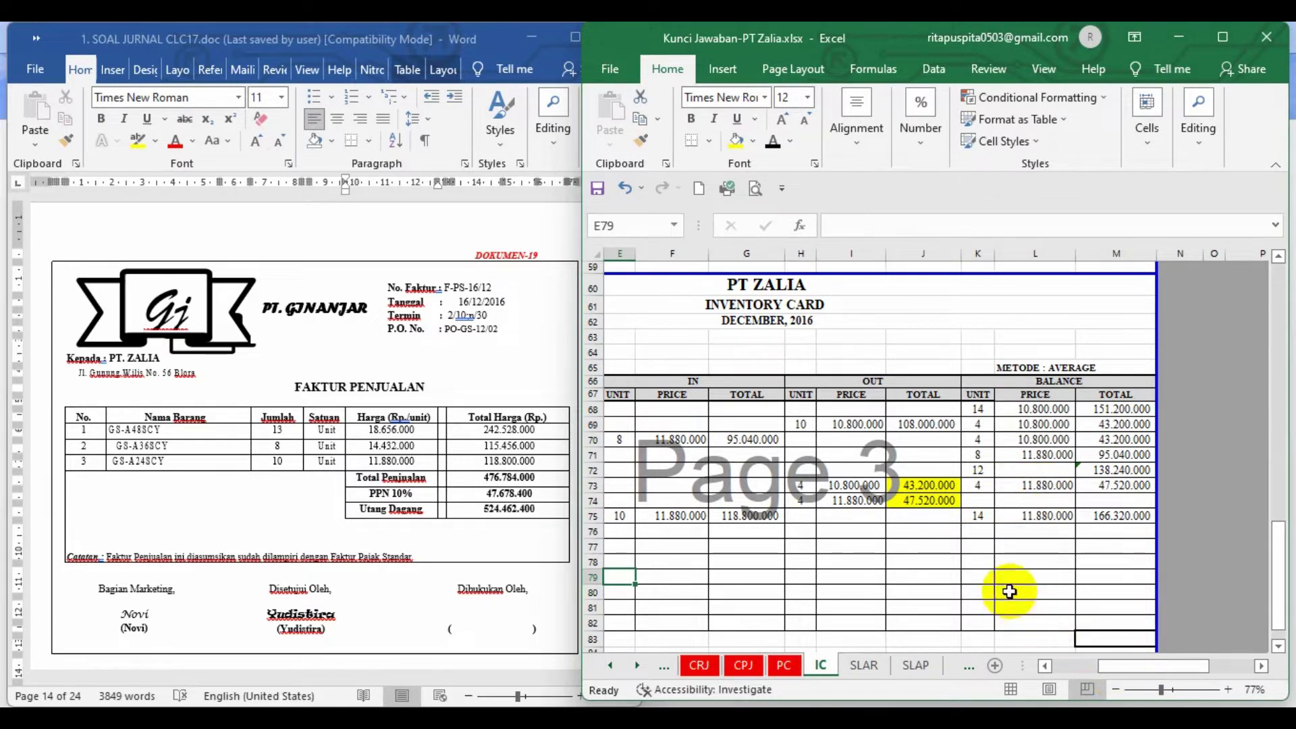
{"action": "left_click", "coordinate": [979, 517]}
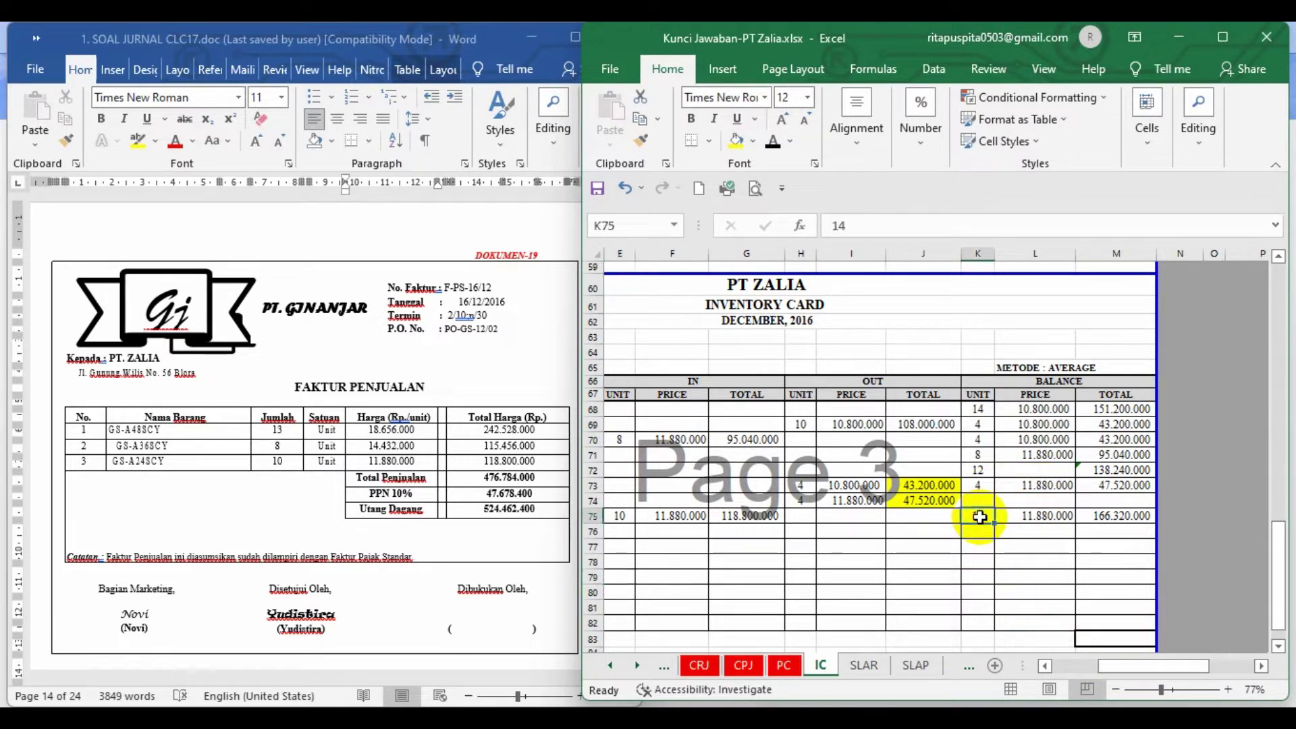
{"action": "type", "text": "="}
{"action": "left_click", "coordinate": [980, 487]}
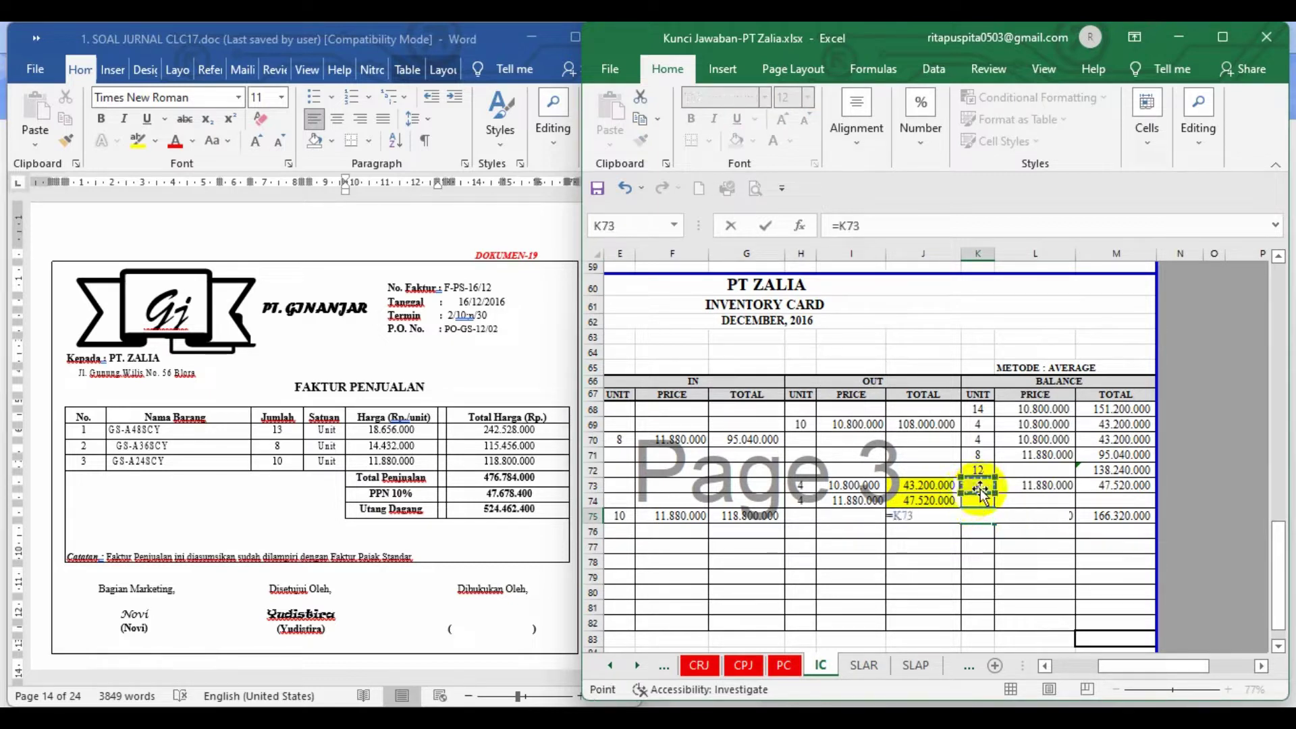
{"action": "type", "text": "+"}
{"action": "left_click_drag", "start_coordinate": [1143, 671], "coordinate": [1091, 677]}
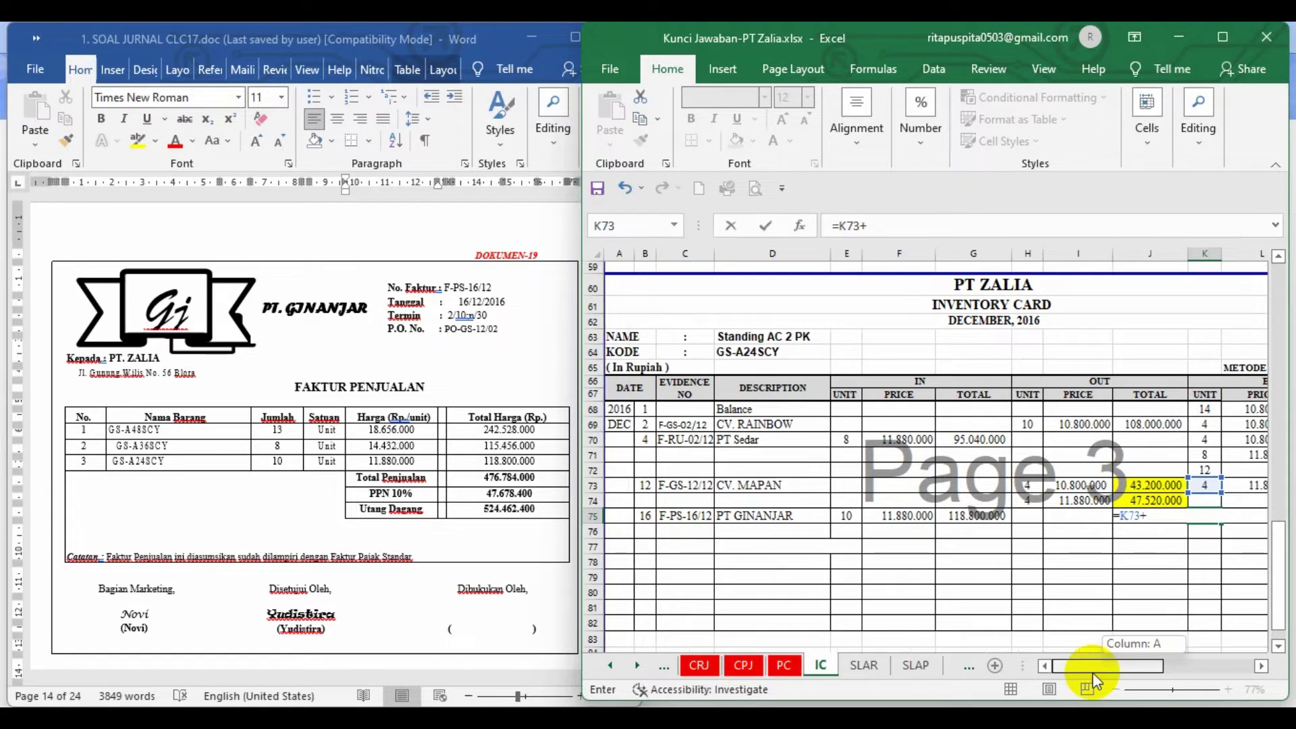
{"action": "left_click", "coordinate": [842, 516]}
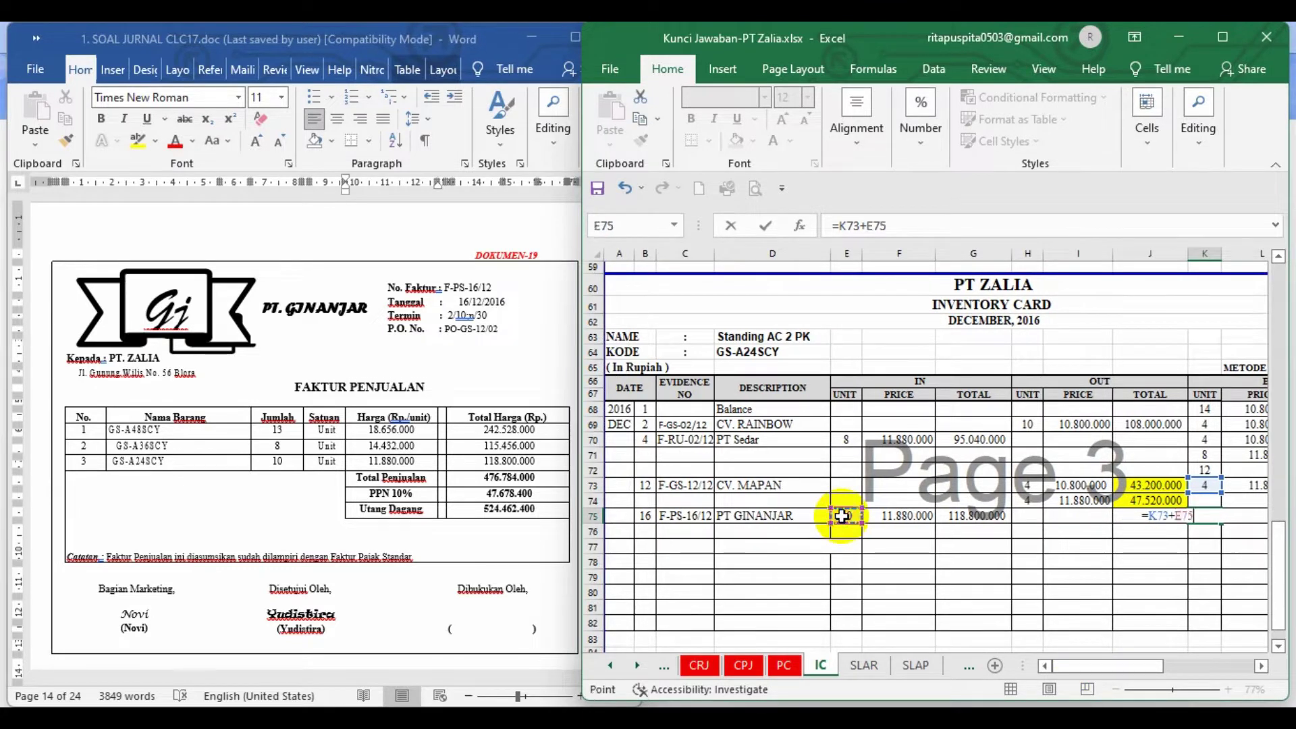
{"action": "key", "text": "Return"}
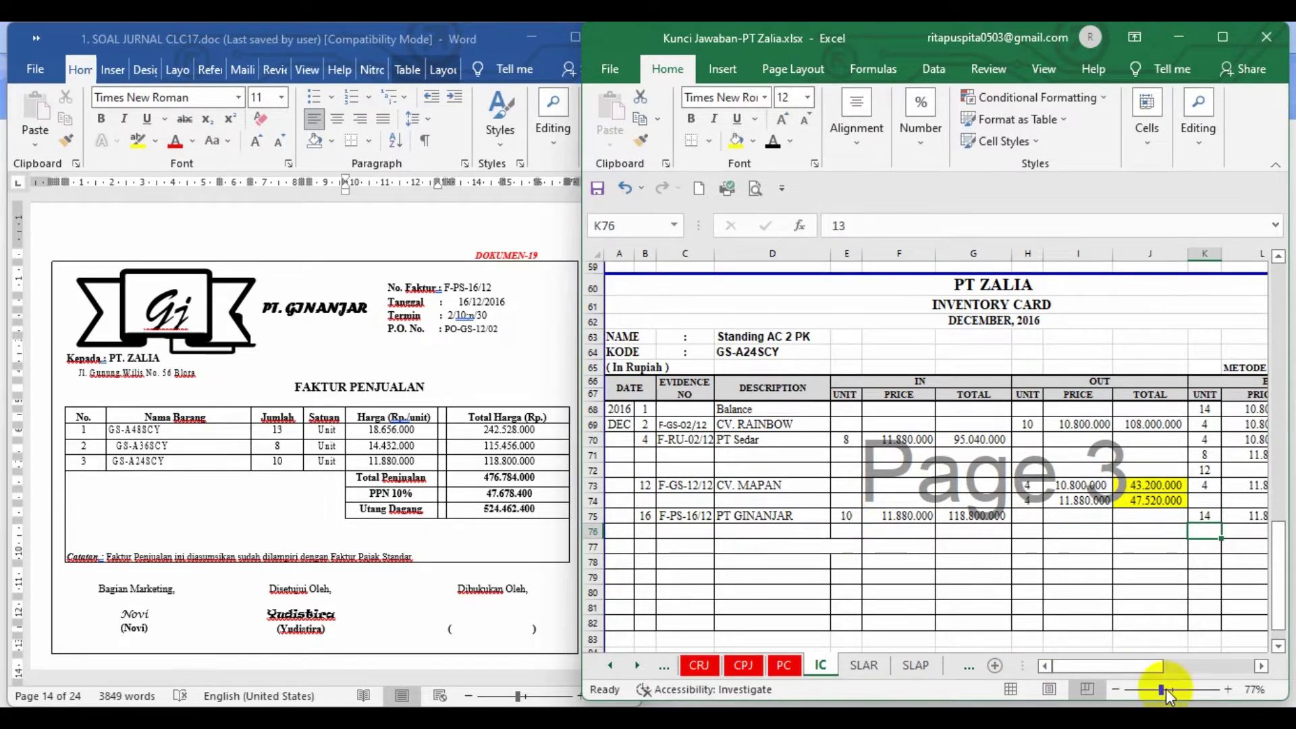
{"action": "left_click_drag", "start_coordinate": [1148, 669], "coordinate": [1171, 670]}
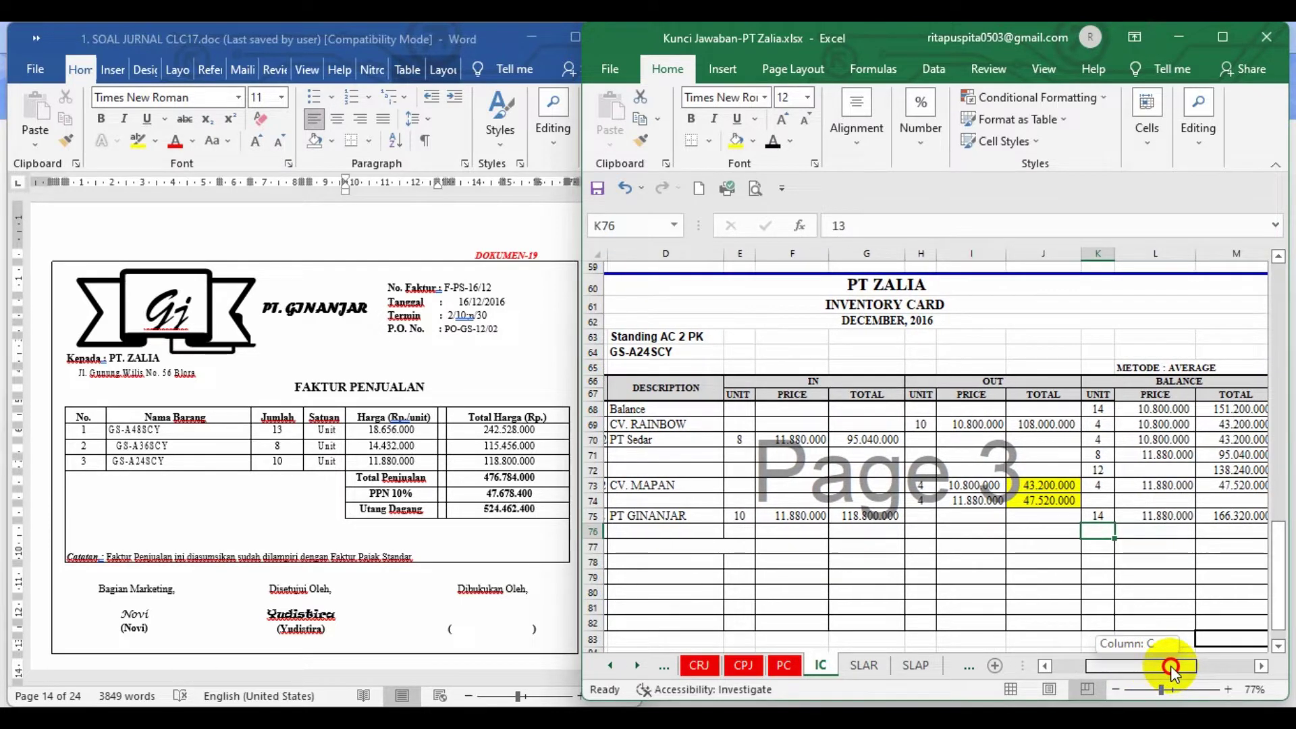
{"action": "left_click_drag", "start_coordinate": [1172, 671], "coordinate": [1170, 671]}
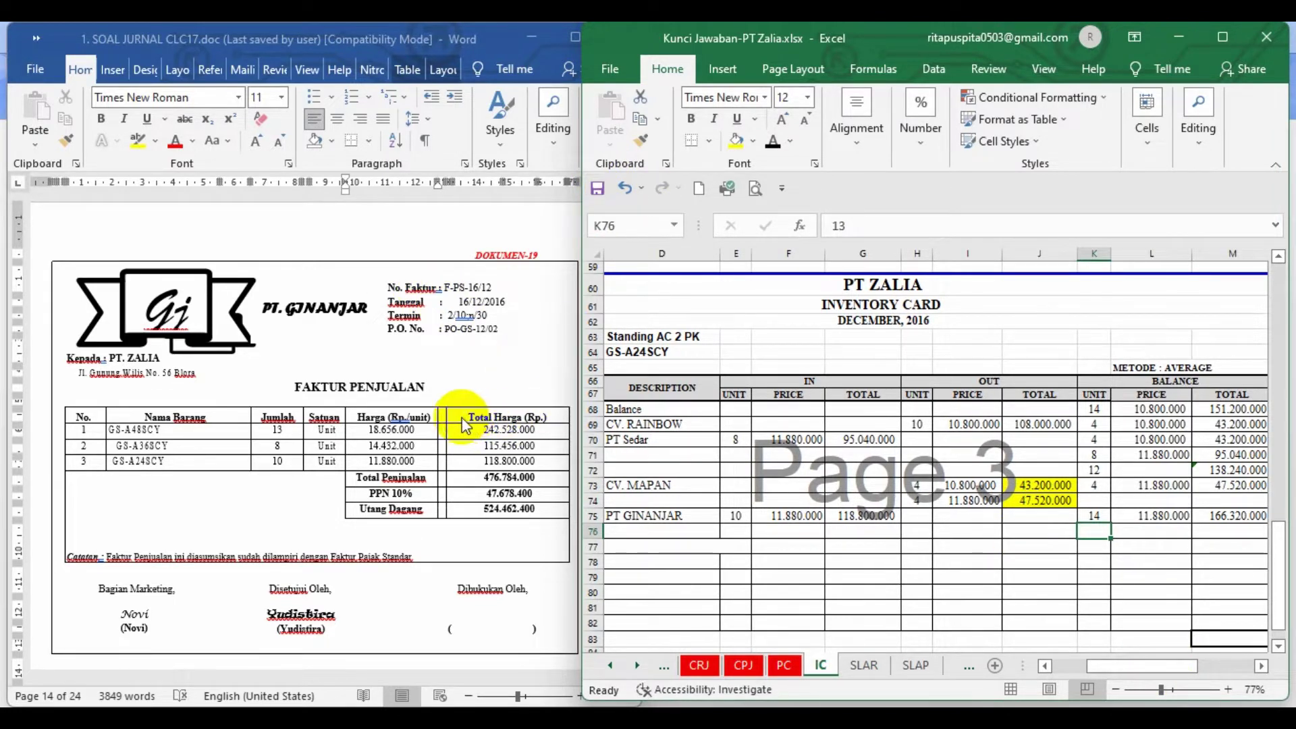
Switch to the Word document and bring up the petty cash voucher DOKUMEN-20 below the invoice
{"action": "left_click", "coordinate": [484, 378]}
{"action": "scroll", "coordinate": [496, 391], "scroll_direction": "down", "scroll_amount": 10}
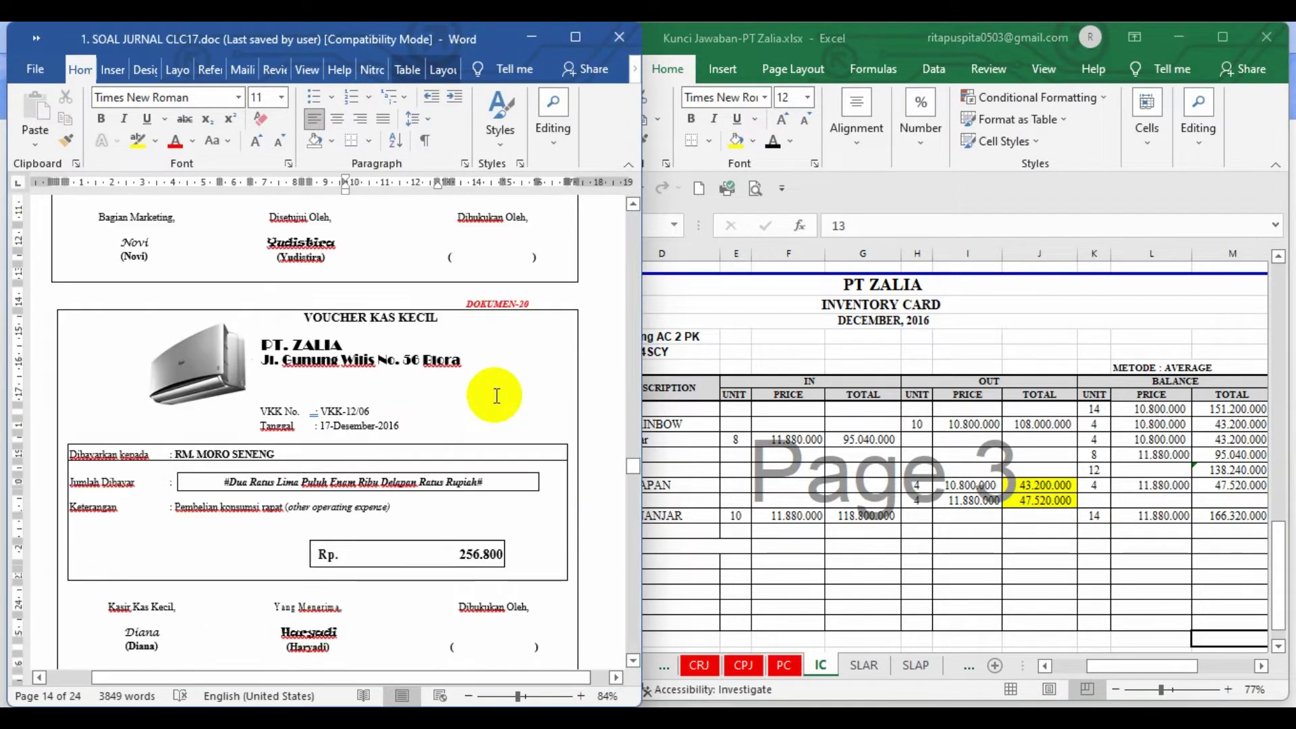
{"action": "scroll", "coordinate": [497, 397], "scroll_direction": "down", "scroll_amount": 3}
{"action": "scroll", "coordinate": [496, 396], "scroll_direction": "up", "scroll_amount": 3}
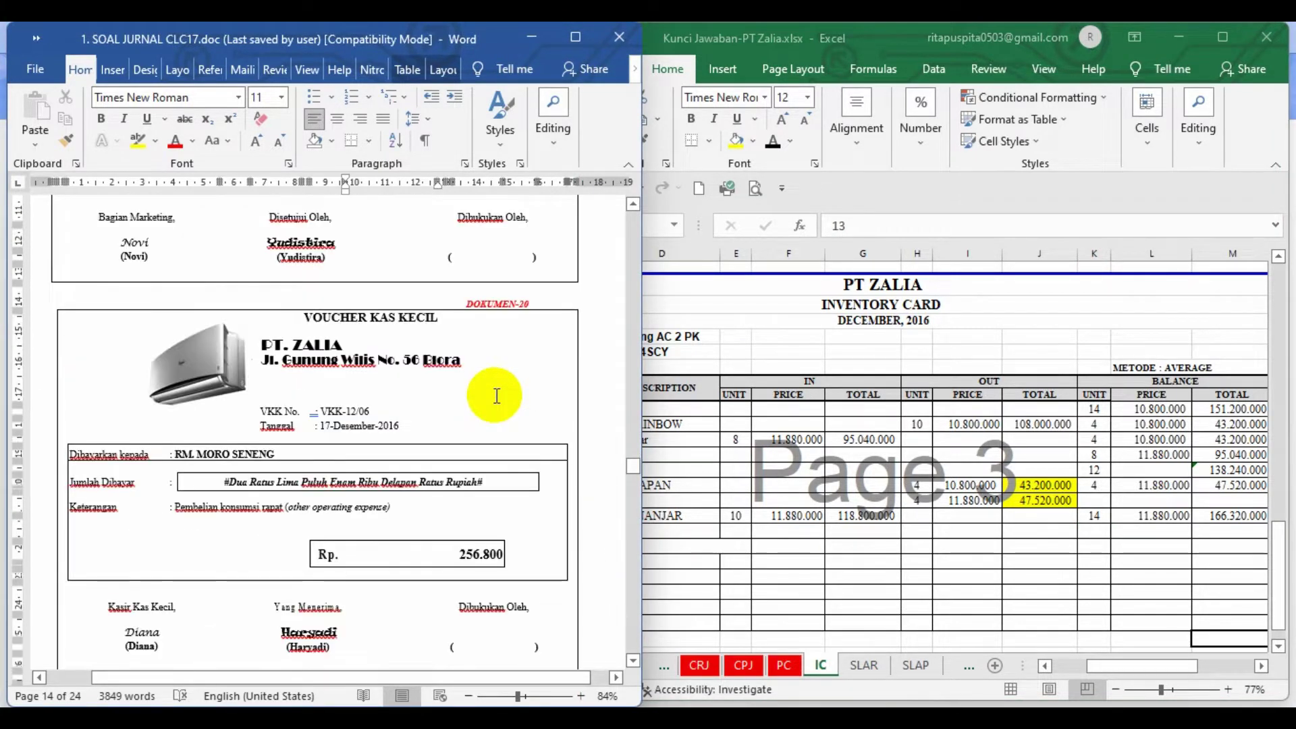
{"action": "left_click", "coordinate": [634, 656]}
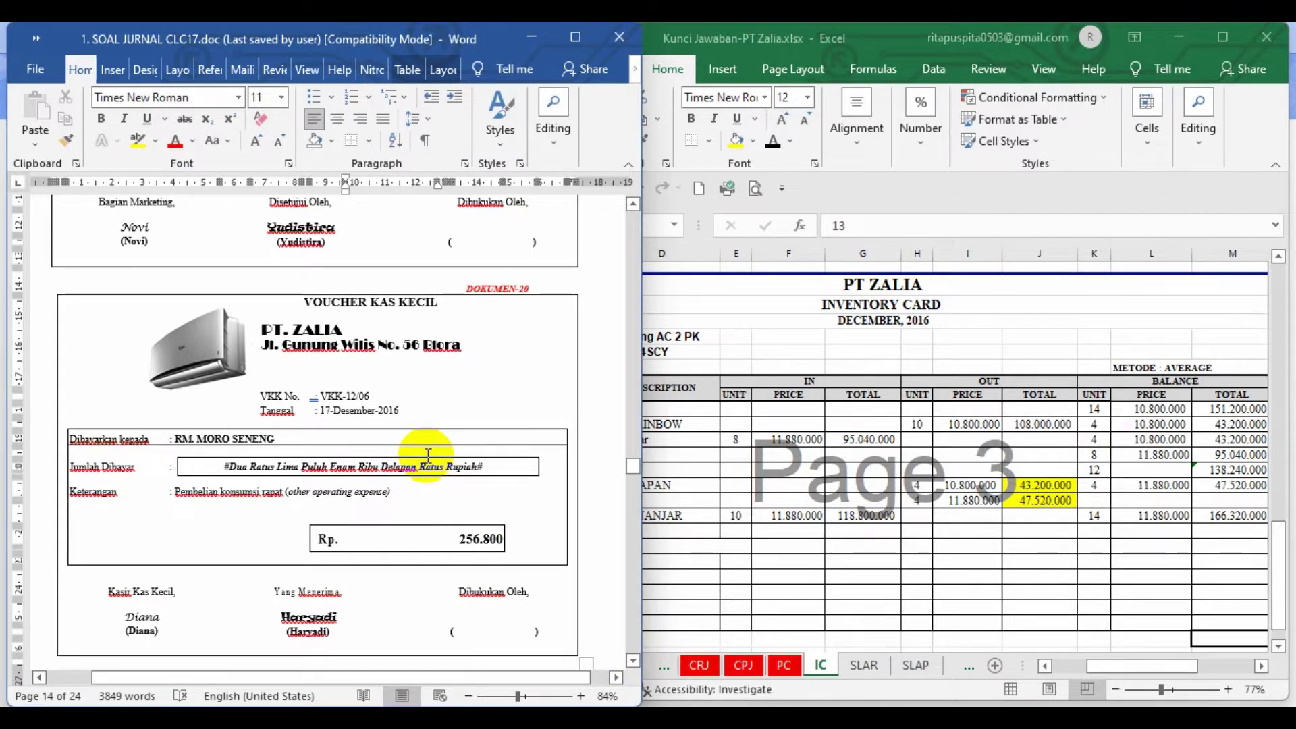
On the Excel PC sheet, change the font colour of row 12 to reveal its hidden entry, and check its debit account and account number
{"action": "left_click", "coordinate": [784, 665]}
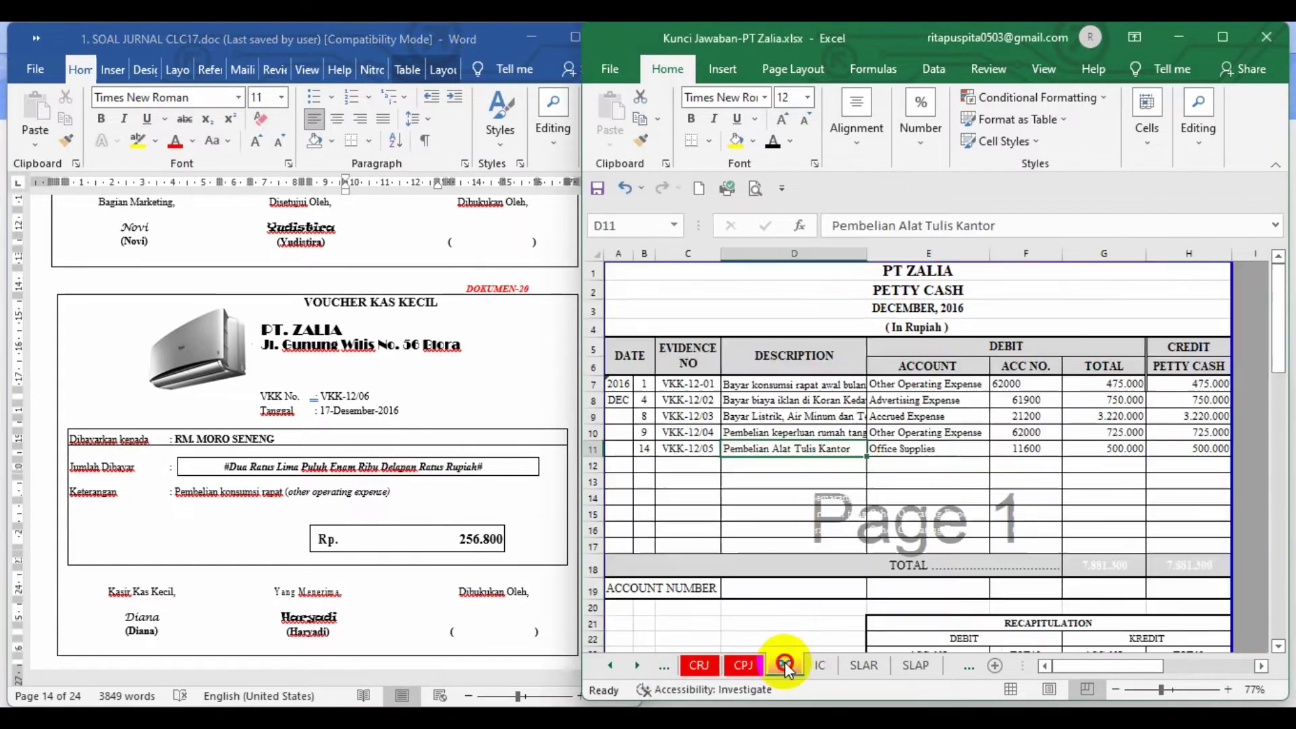
{"action": "left_click", "coordinate": [839, 520]}
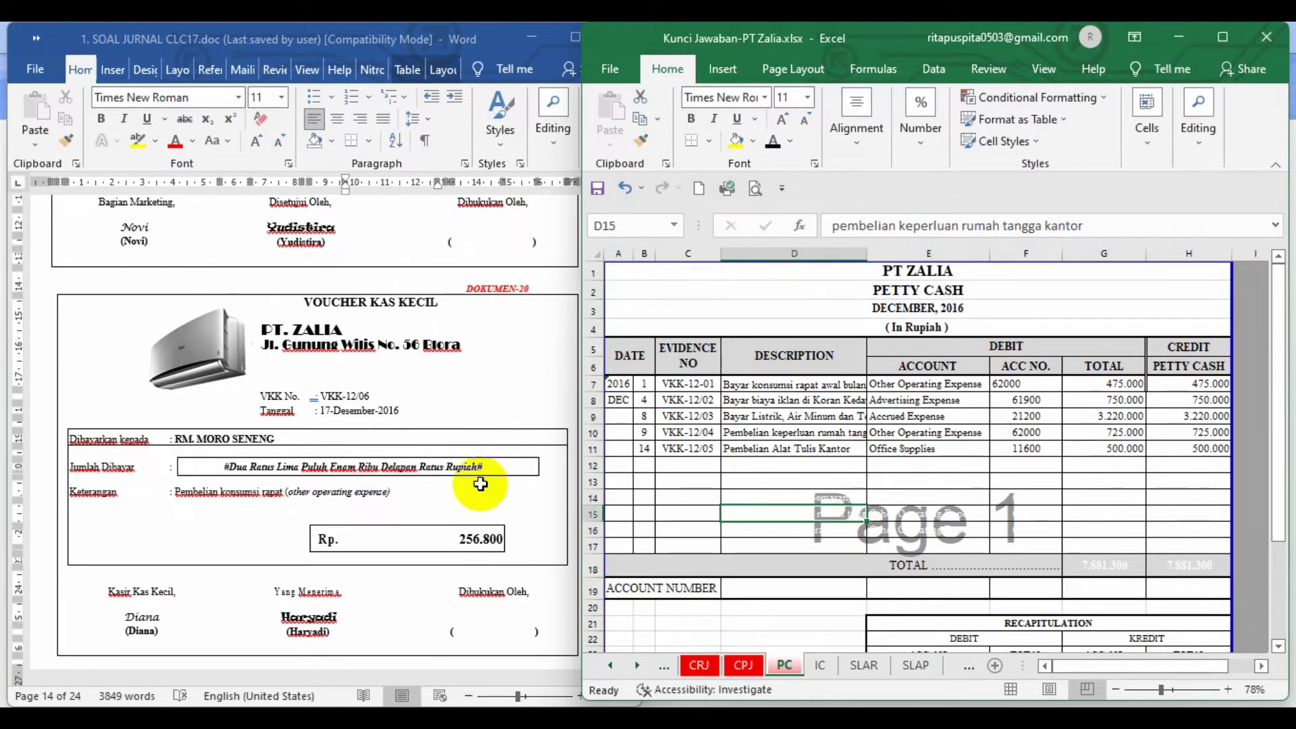
{"action": "left_click", "coordinate": [593, 467]}
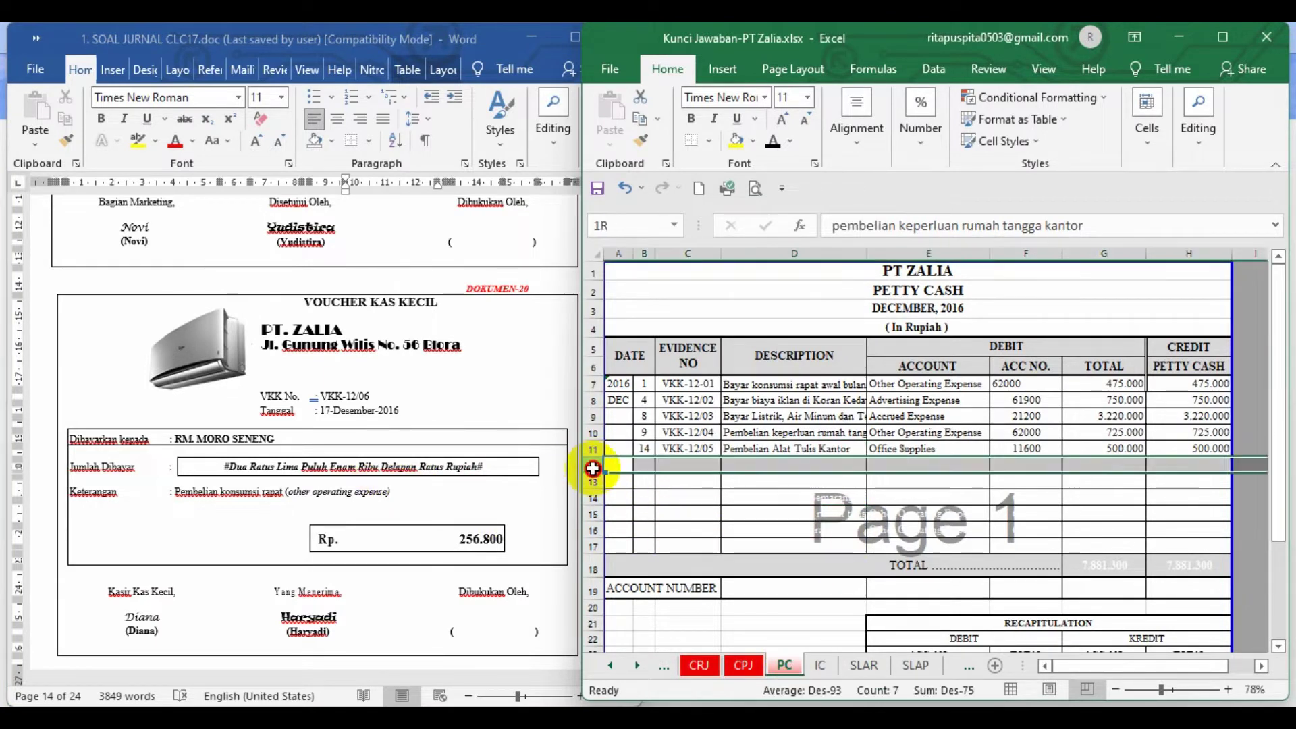
{"action": "left_click", "coordinate": [770, 139]}
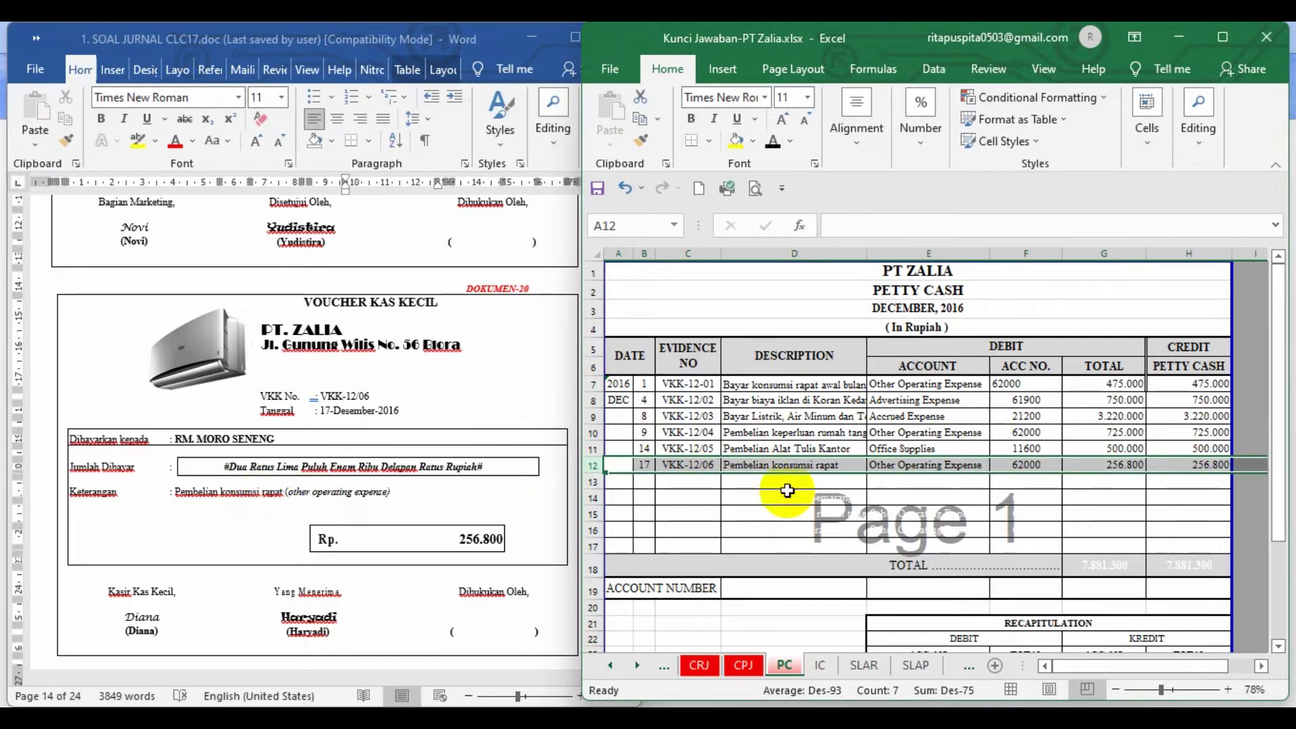
{"action": "left_click", "coordinate": [905, 465]}
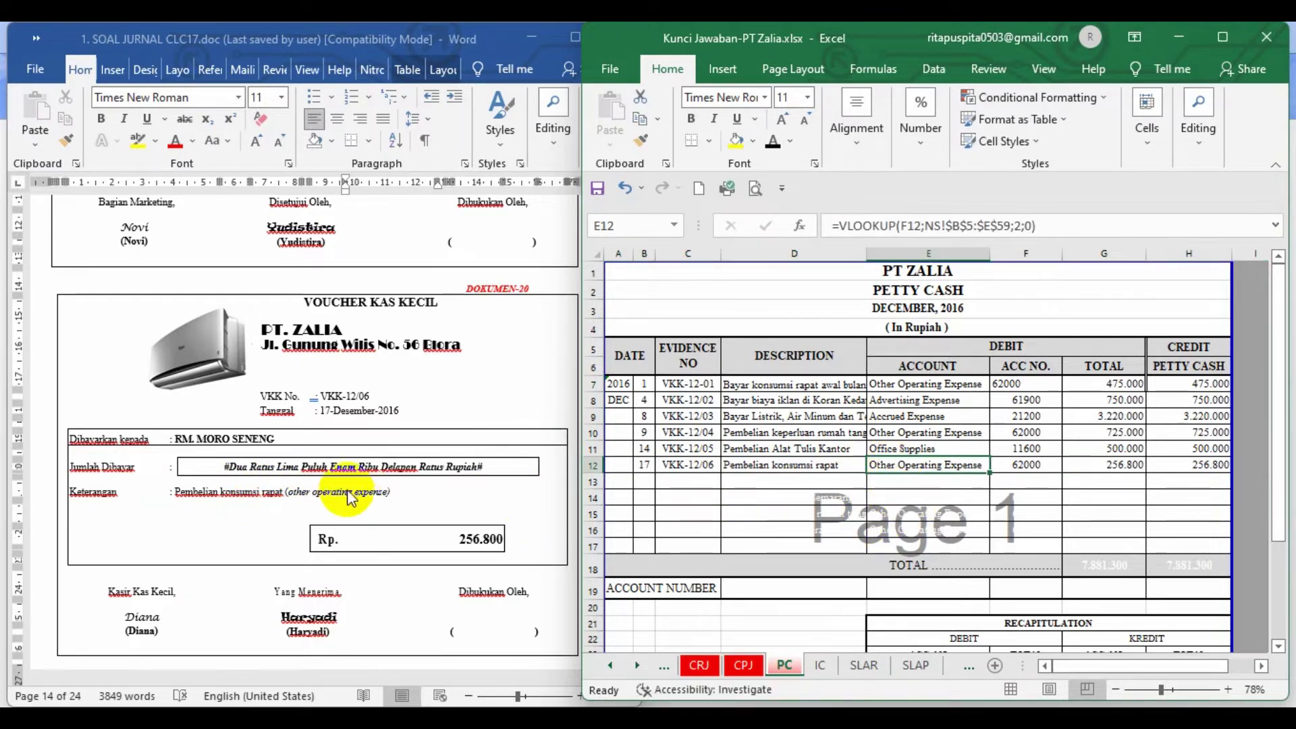
{"action": "left_click", "coordinate": [1025, 467]}
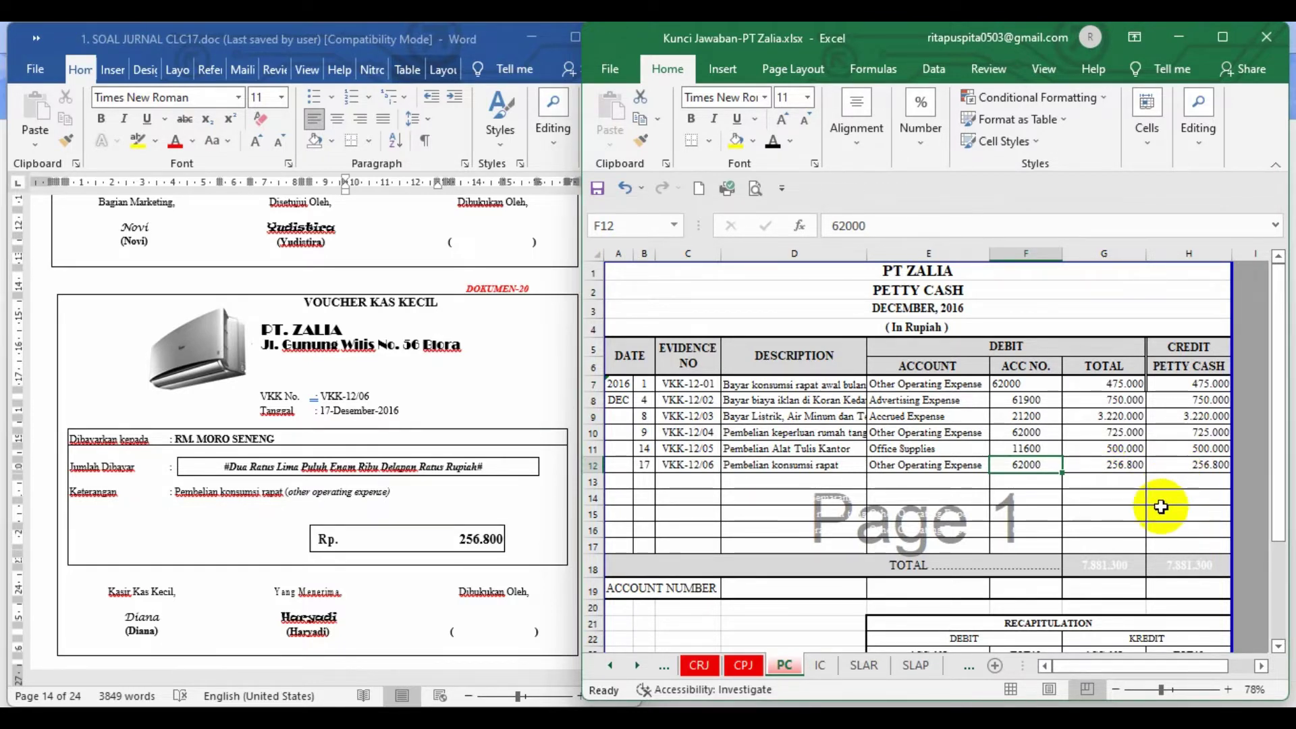
Switch to the Word document and bring up PT Ginanjar's credit note DOKUMEN-21 on the following page
{"action": "left_click", "coordinate": [513, 380]}
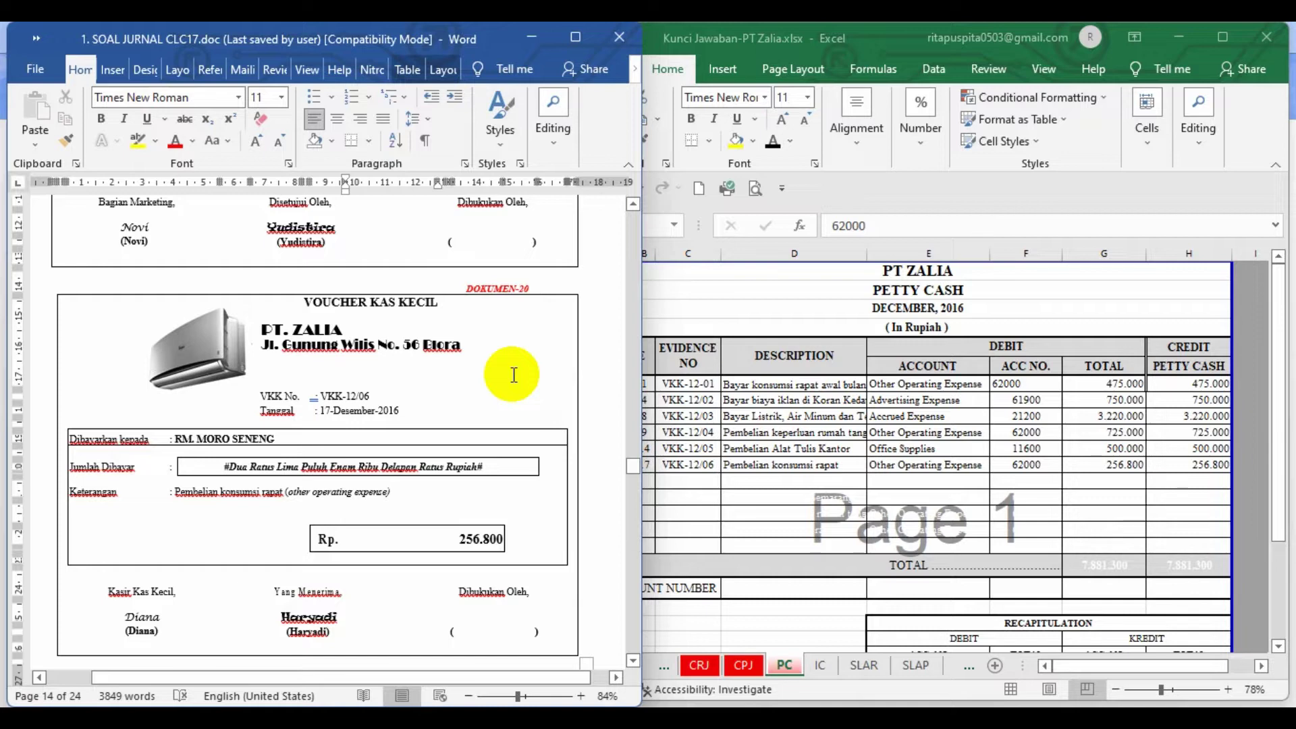
{"action": "scroll", "coordinate": [513, 376], "scroll_direction": "down", "scroll_amount": 3}
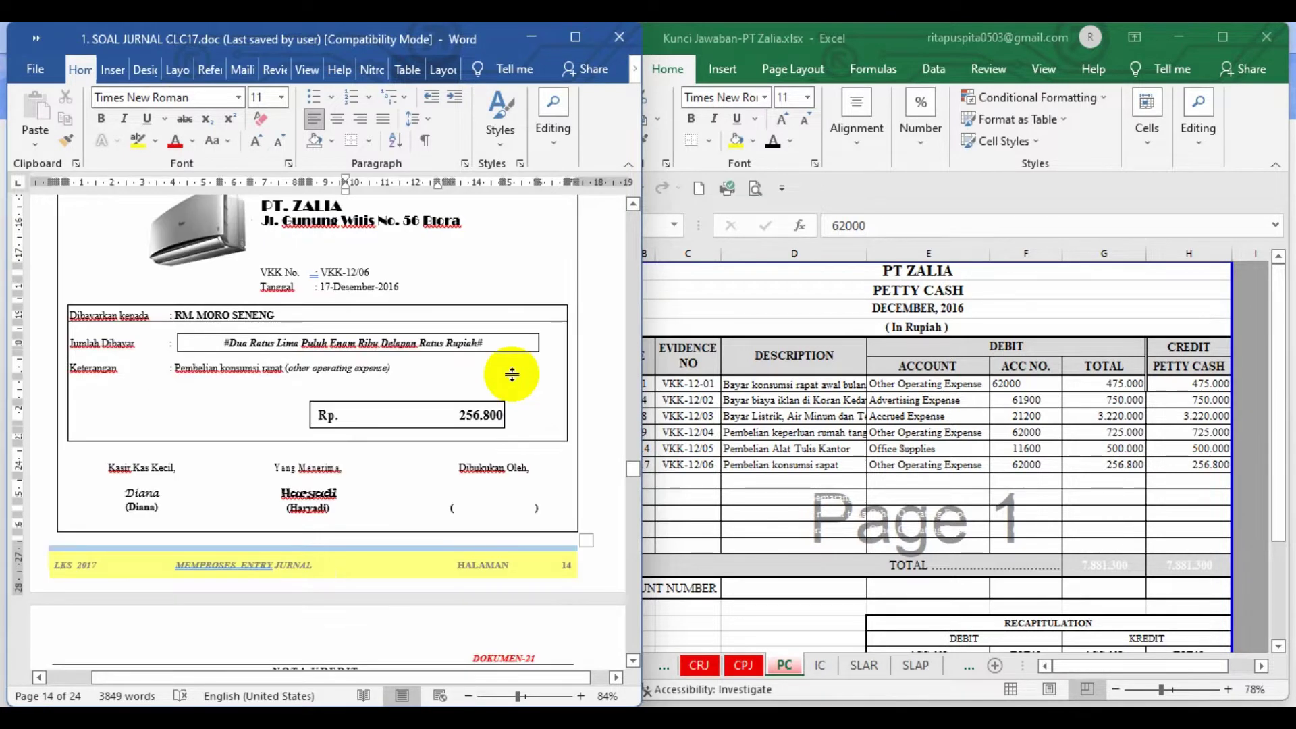
{"action": "scroll", "coordinate": [513, 375], "scroll_direction": "down", "scroll_amount": 6}
{"action": "scroll", "coordinate": [512, 370], "scroll_direction": "down", "scroll_amount": 3}
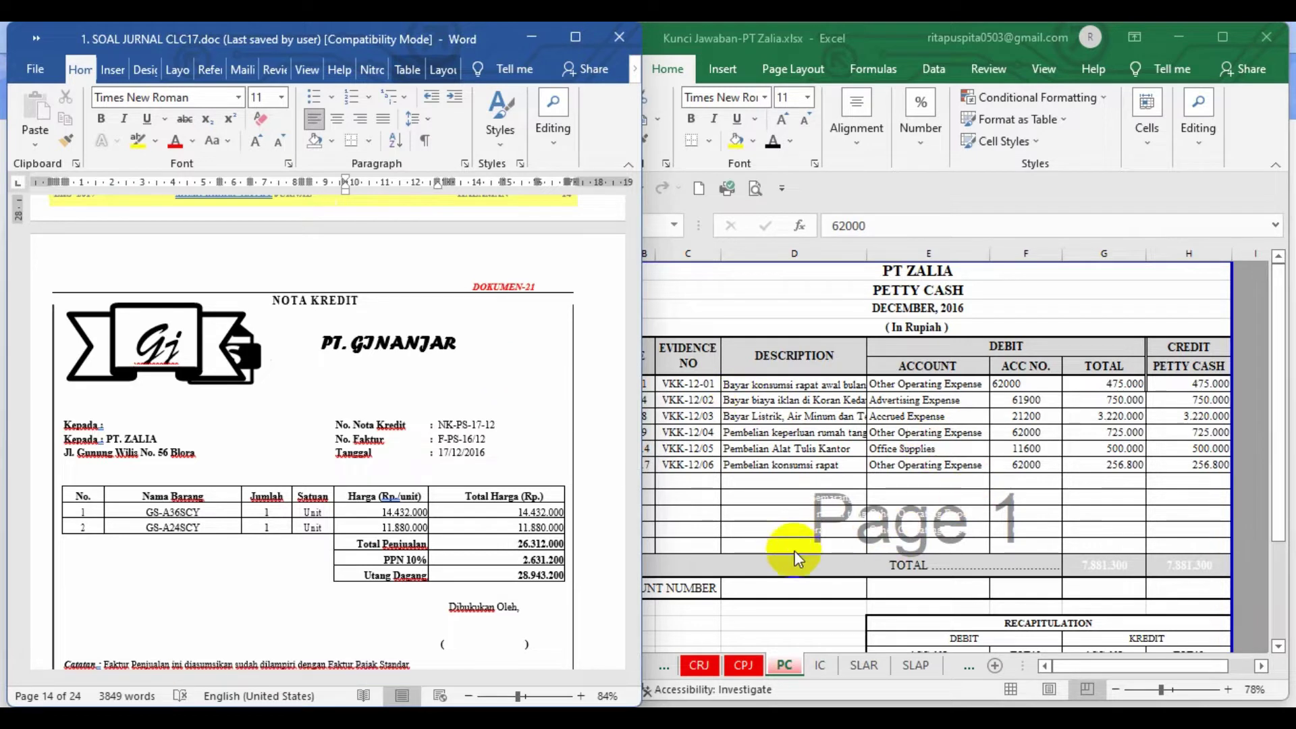
On the Excel GJ sheet, change the font colour of rows 10 to 12 to reveal the hidden lines below Account Receivable
{"action": "left_click", "coordinate": [919, 495]}
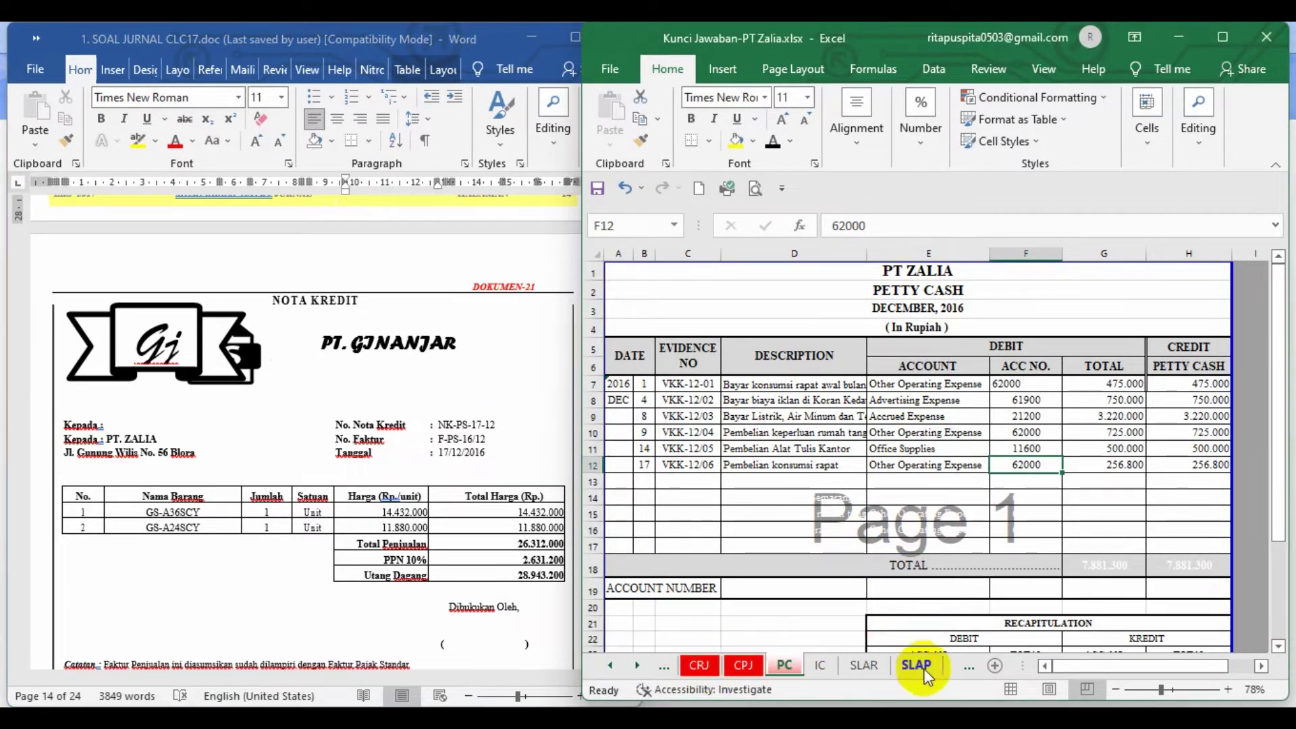
{"action": "left_click", "coordinate": [664, 666]}
{"action": "left_click", "coordinate": [776, 535]}
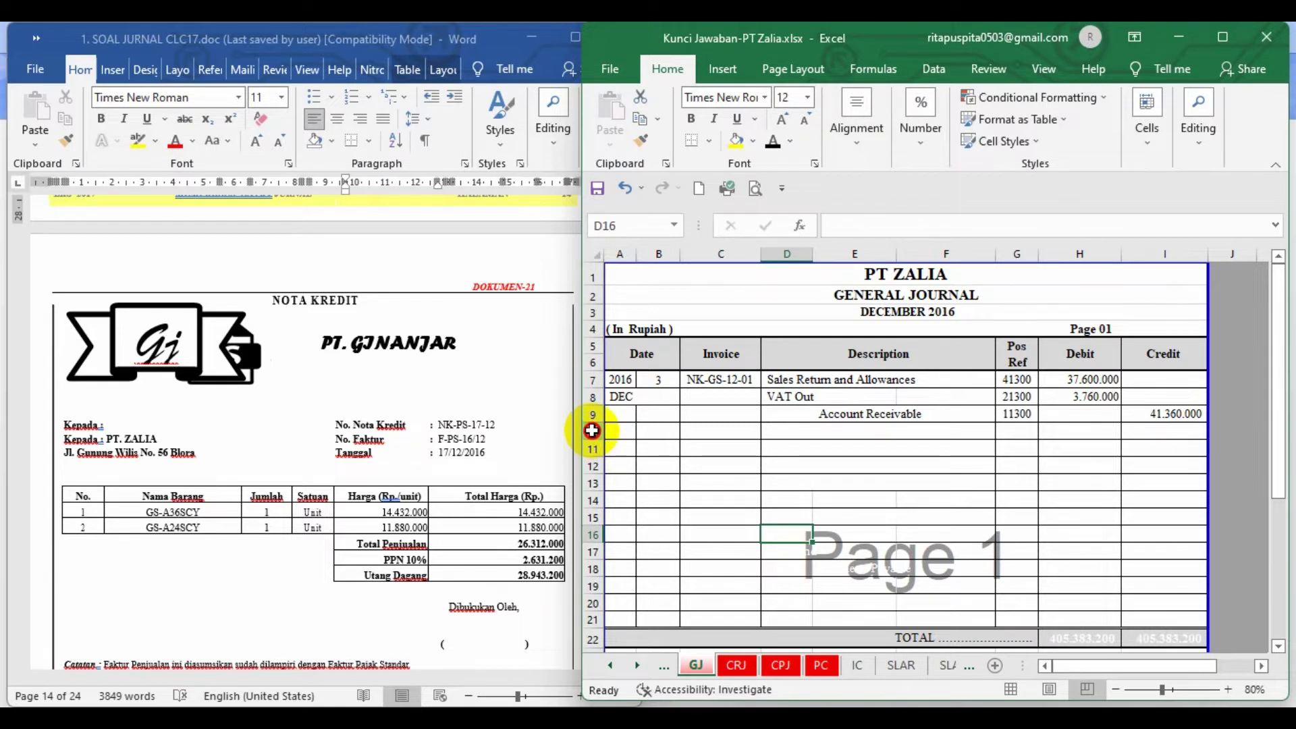
{"action": "left_click_drag", "start_coordinate": [593, 432], "coordinate": [594, 469]}
{"action": "left_click", "coordinate": [773, 140]}
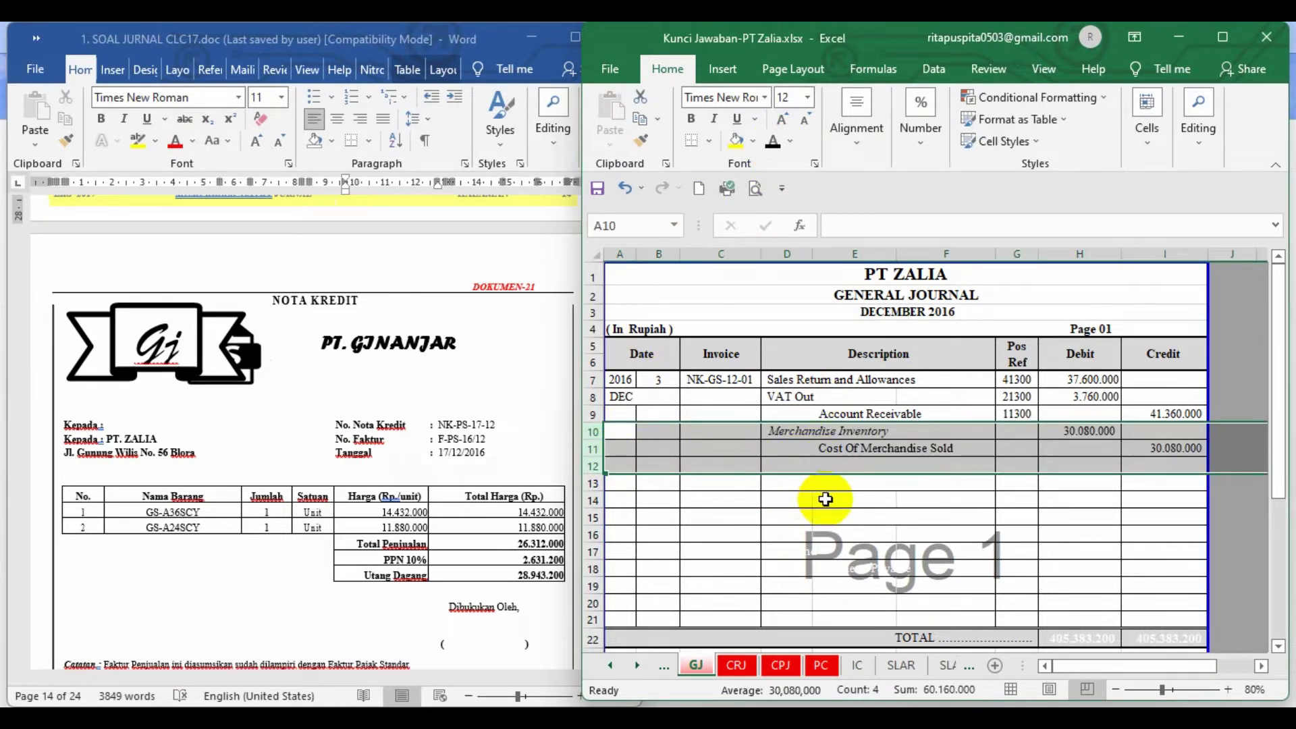
{"action": "left_click", "coordinate": [869, 501]}
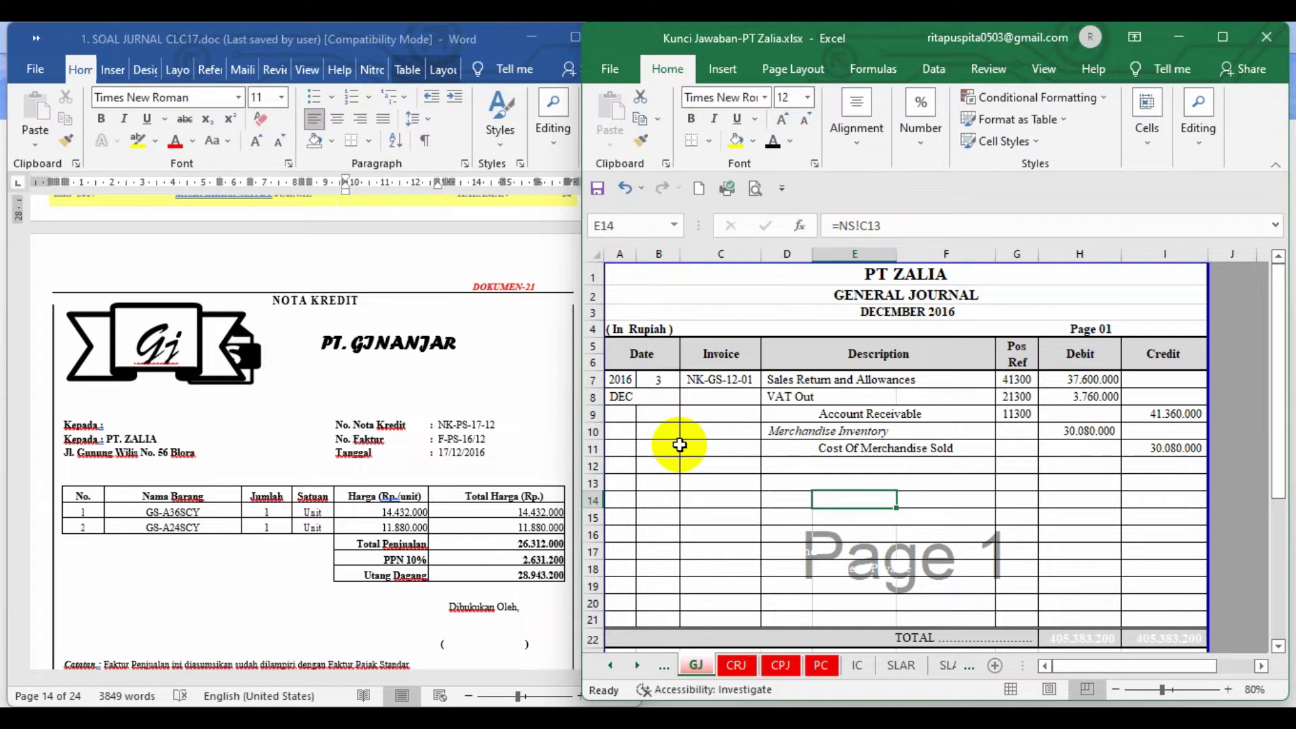
Change the font colour of rows 12 to 16 in the general journal to reveal the hidden credit note entry, and check its date
{"action": "left_click_drag", "start_coordinate": [595, 466], "coordinate": [613, 527]}
{"action": "left_click", "coordinate": [773, 140]}
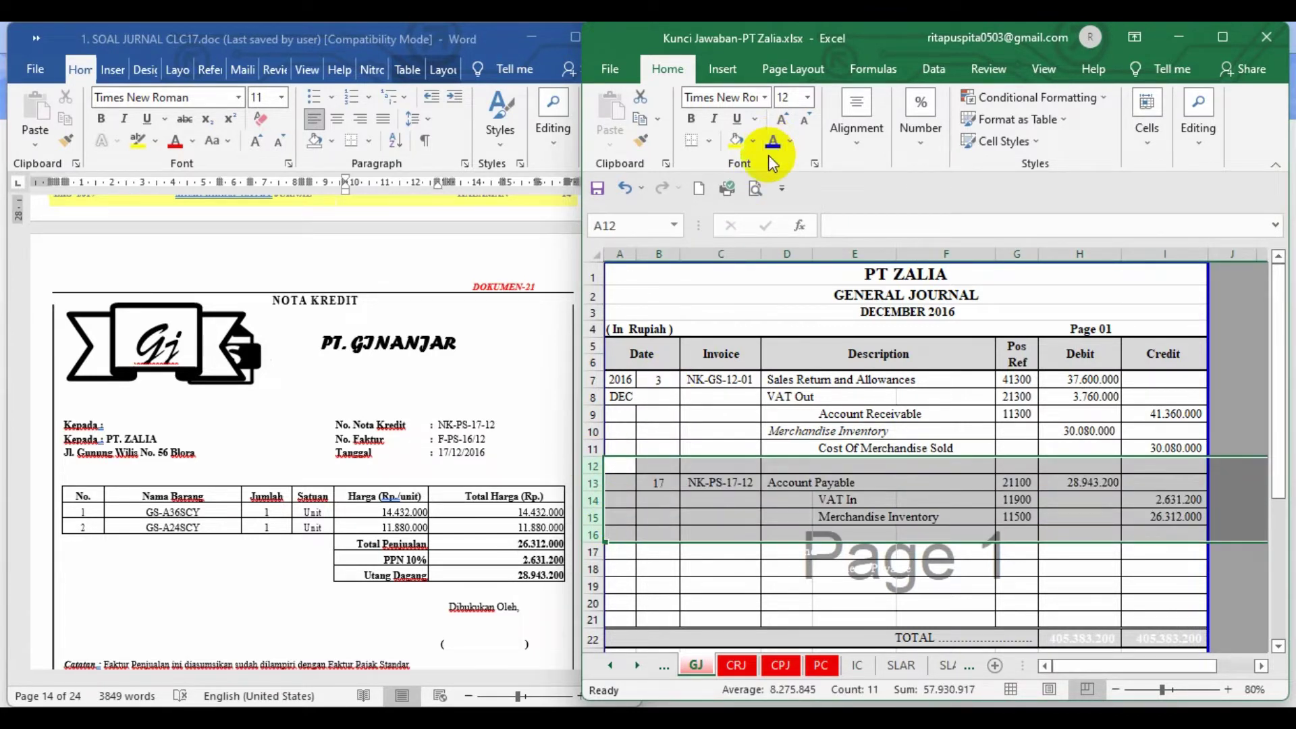
{"action": "left_click", "coordinate": [658, 483]}
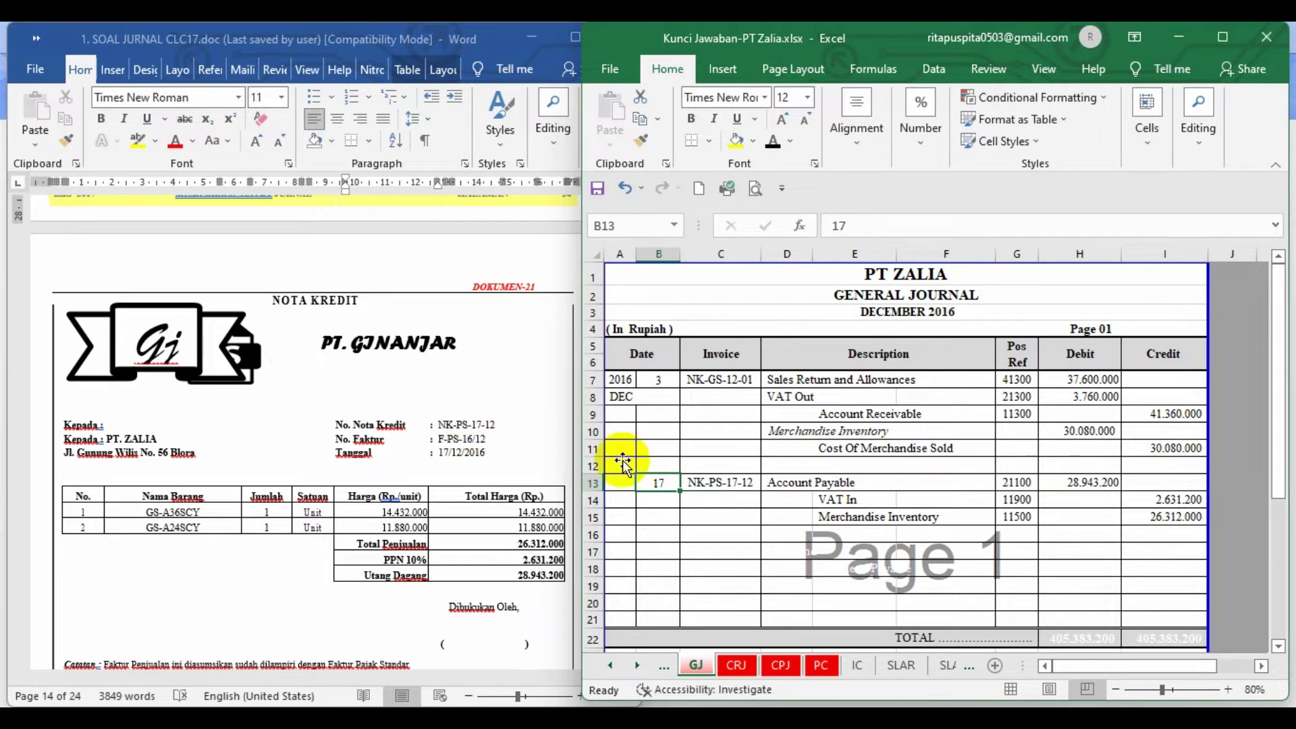
Check the VAT In and Merchandise Inventory lines of the general journal entry against the credit note, and save the workbook
{"action": "left_click", "coordinate": [783, 500]}
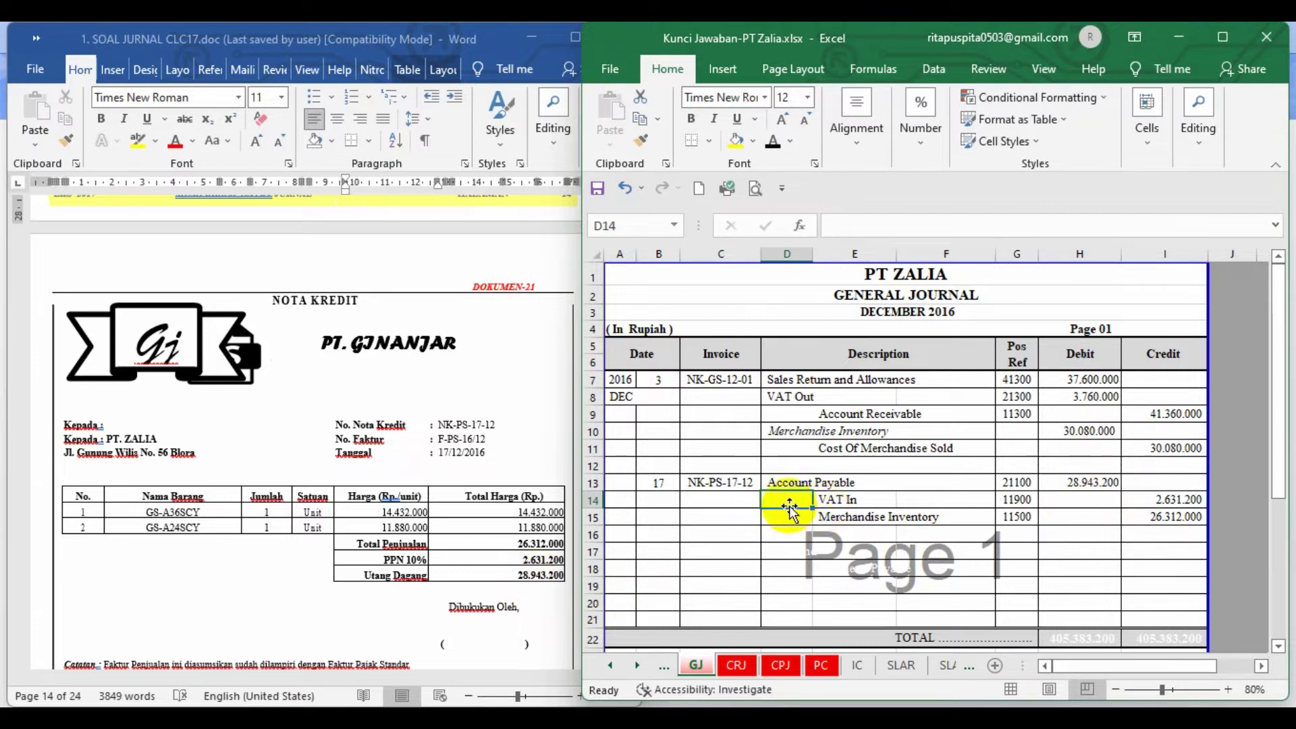
{"action": "left_click", "coordinate": [843, 500]}
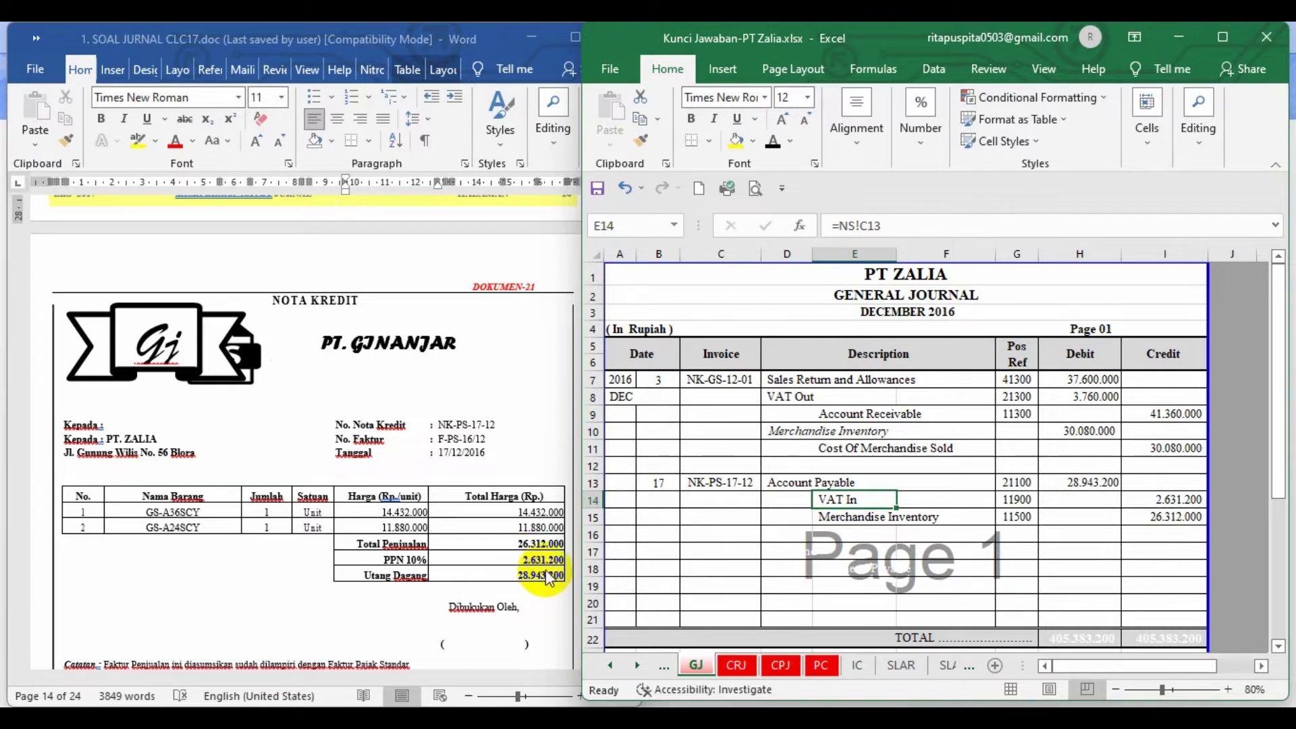
{"action": "left_click", "coordinate": [861, 550]}
{"action": "key", "text": "Up"}
{"action": "key", "text": "Up"}
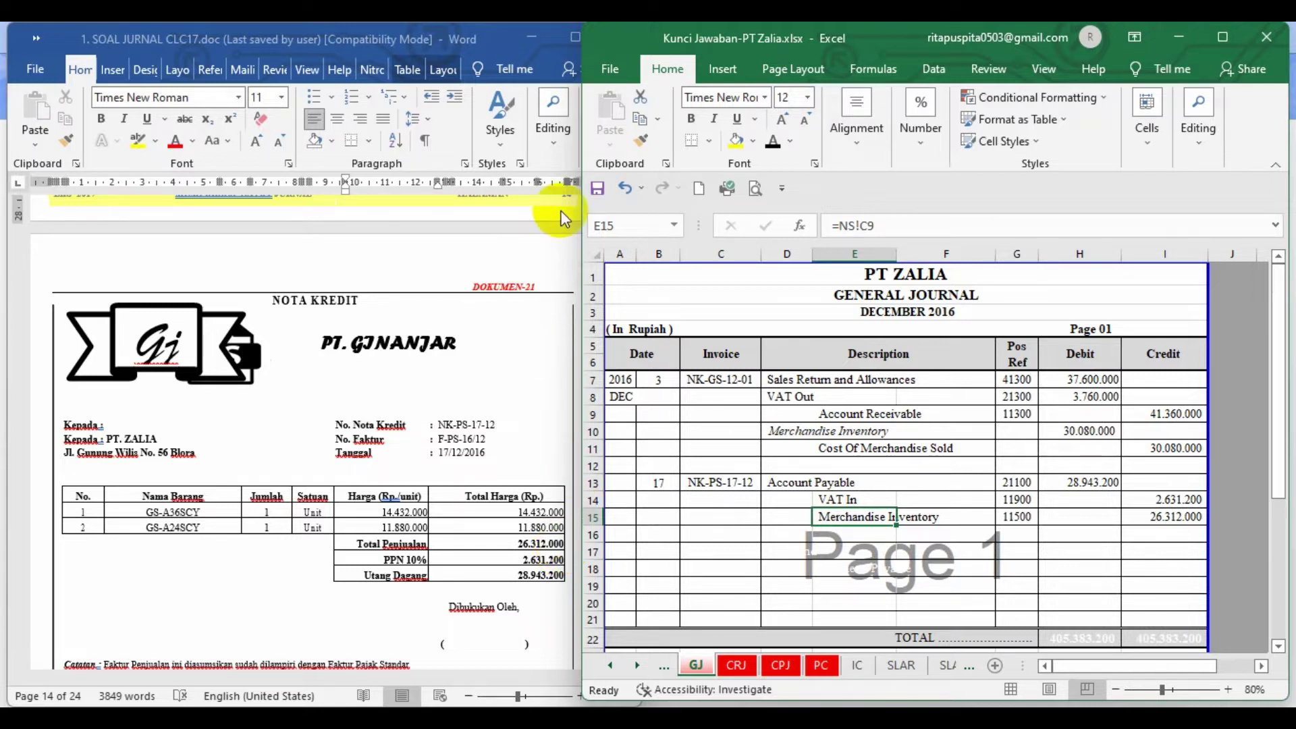
{"action": "left_click", "coordinate": [596, 187]}
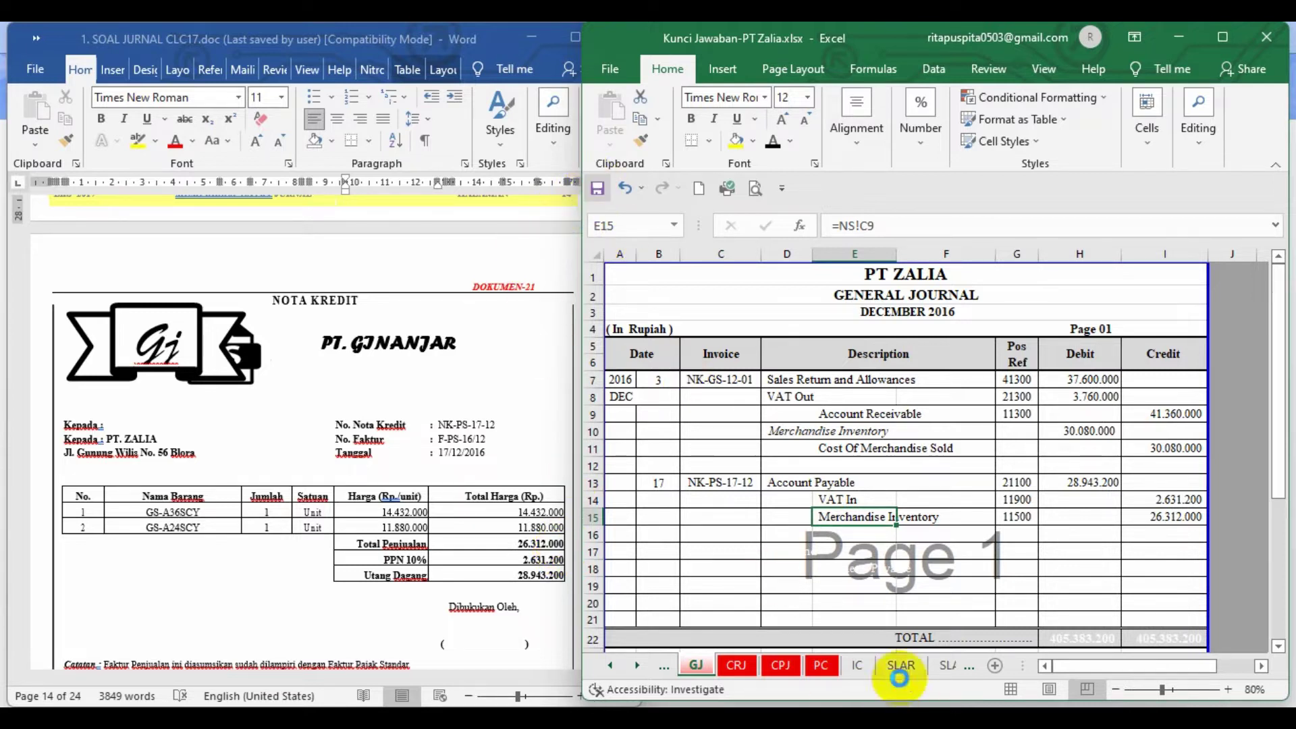
On the SLAP sheet, change the font colour of row 23 in PT Ginanjar's ledger to reveal the hidden purchase return line
{"action": "left_click", "coordinate": [949, 667]}
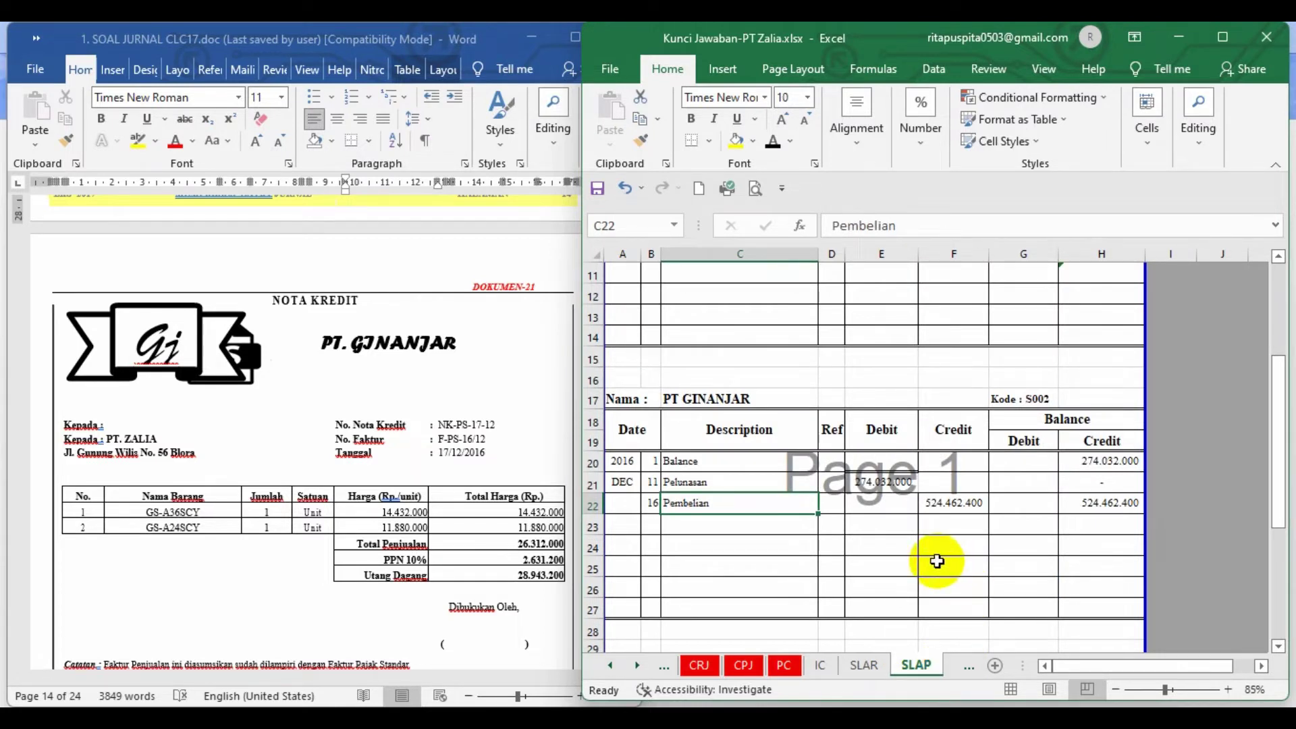
{"action": "left_click", "coordinate": [593, 527]}
{"action": "left_click", "coordinate": [770, 142]}
{"action": "left_click", "coordinate": [878, 566]}
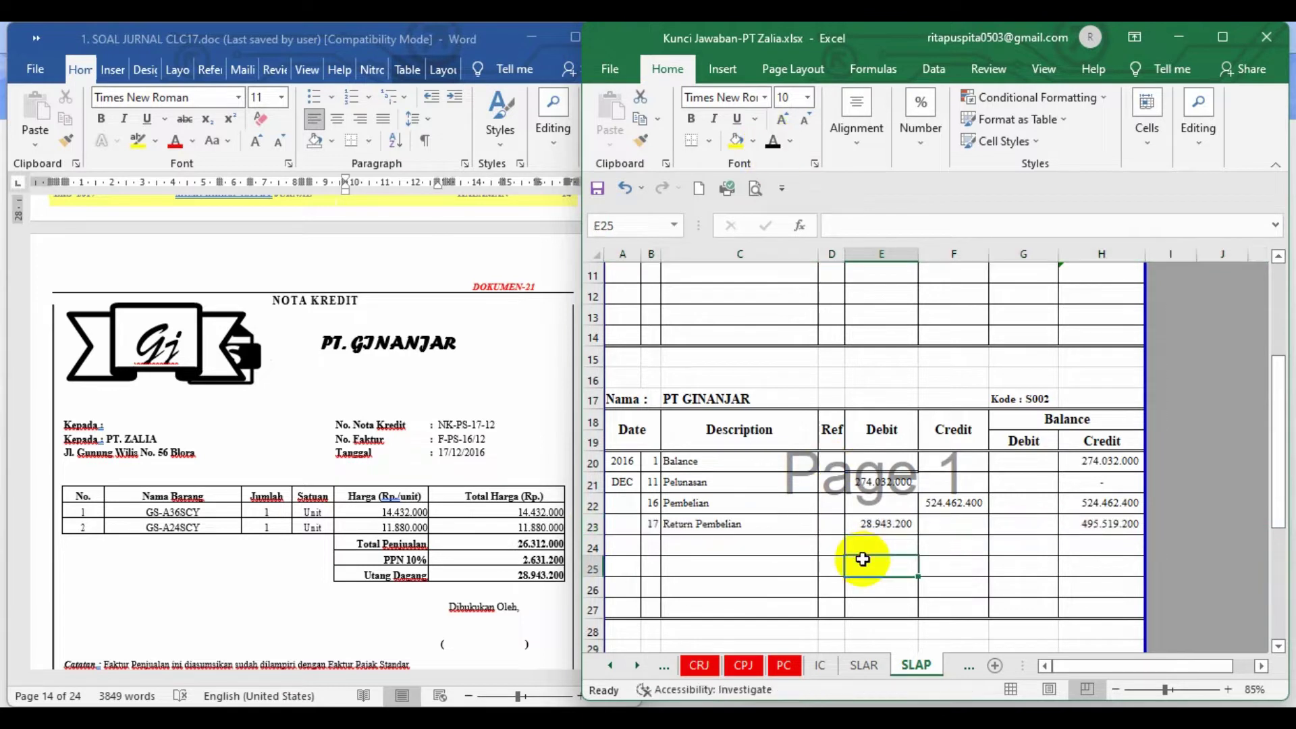
Check the formula behind the credit balance on PT Ginanjar's 17 December return line
{"action": "left_click", "coordinate": [1097, 527]}
{"action": "left_click", "coordinate": [920, 225]}
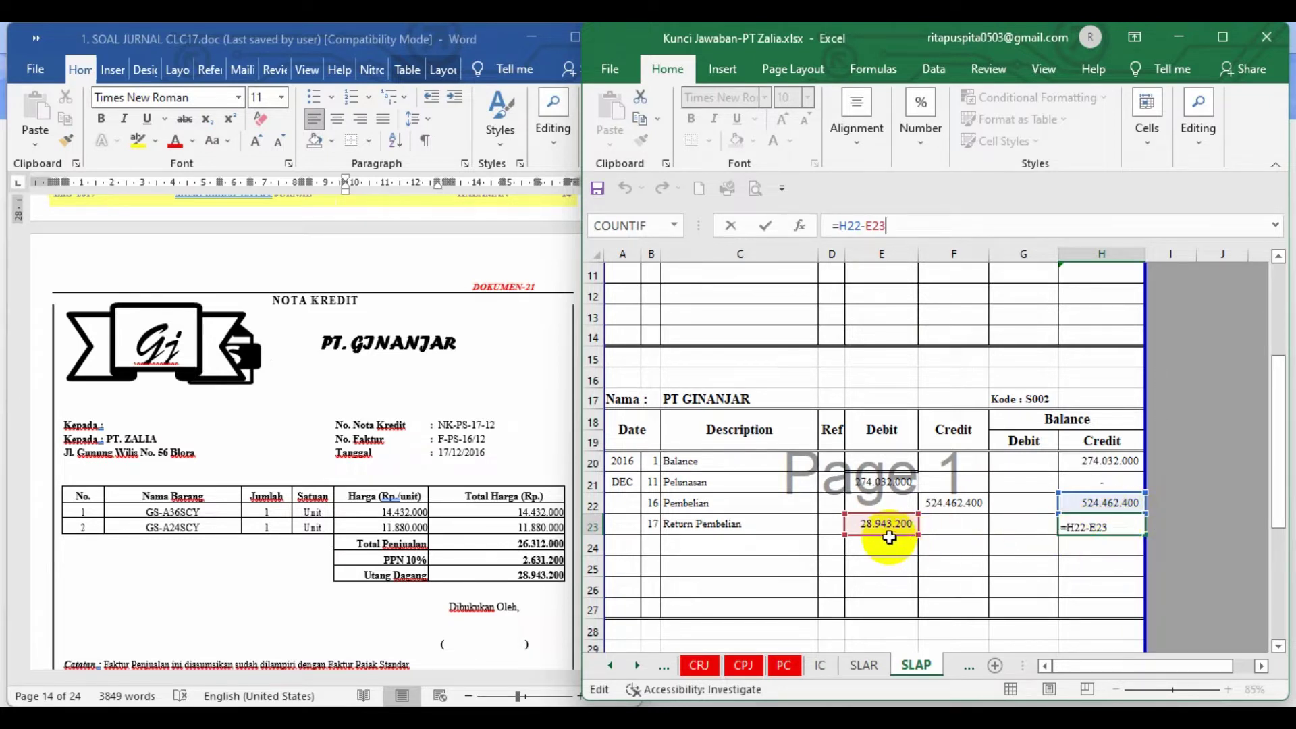
{"action": "key", "text": "Return"}
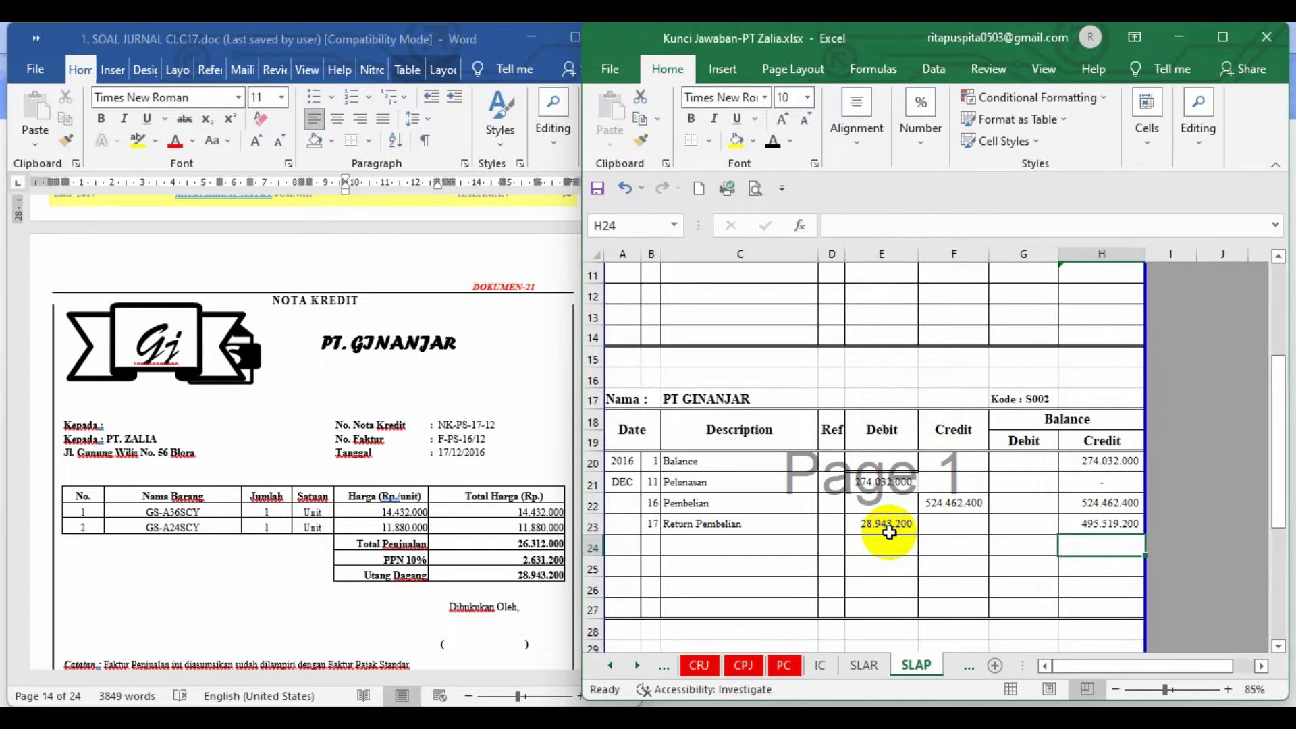
On the IC sheet, change the font colour of row 51 in the GS-A36SCY card to reveal the hidden return entry
{"action": "left_click", "coordinate": [820, 665]}
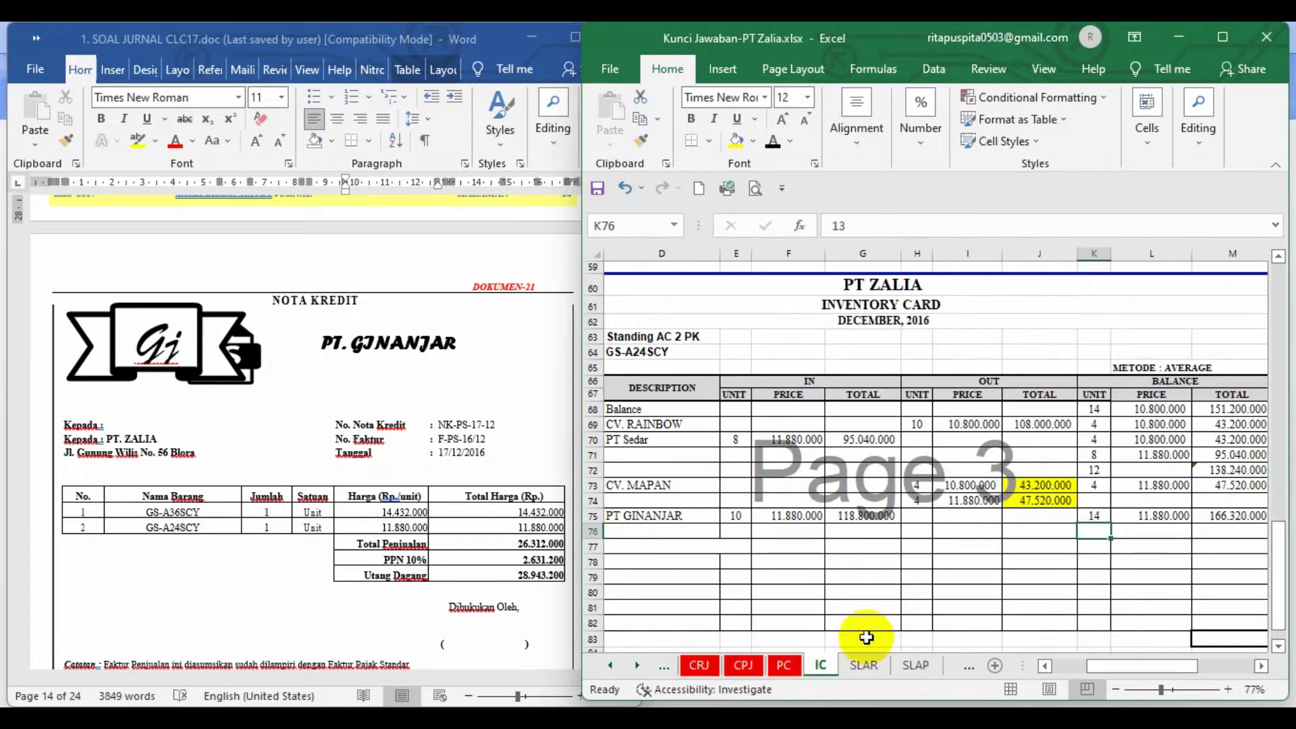
{"action": "left_click", "coordinate": [871, 608]}
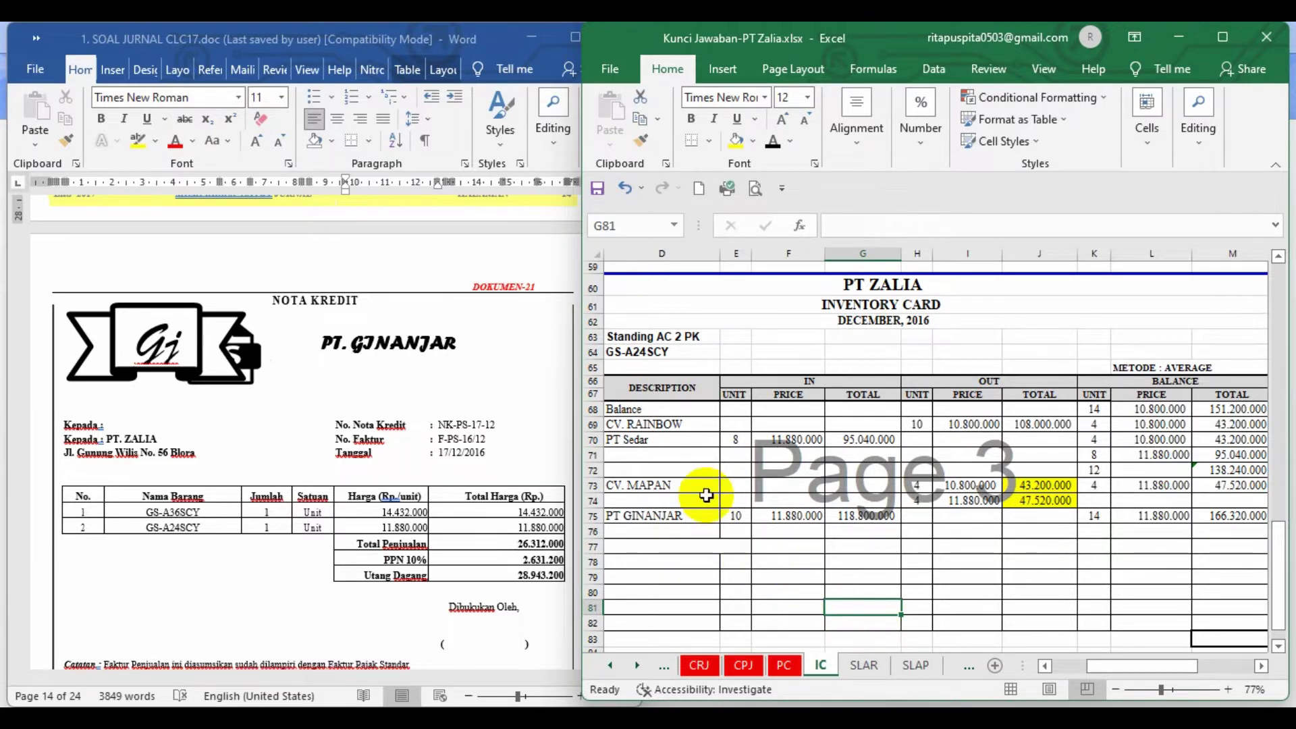
{"action": "scroll", "coordinate": [835, 493], "scroll_direction": "up", "scroll_amount": 7}
{"action": "scroll", "coordinate": [838, 496], "scroll_direction": "up", "scroll_amount": 3}
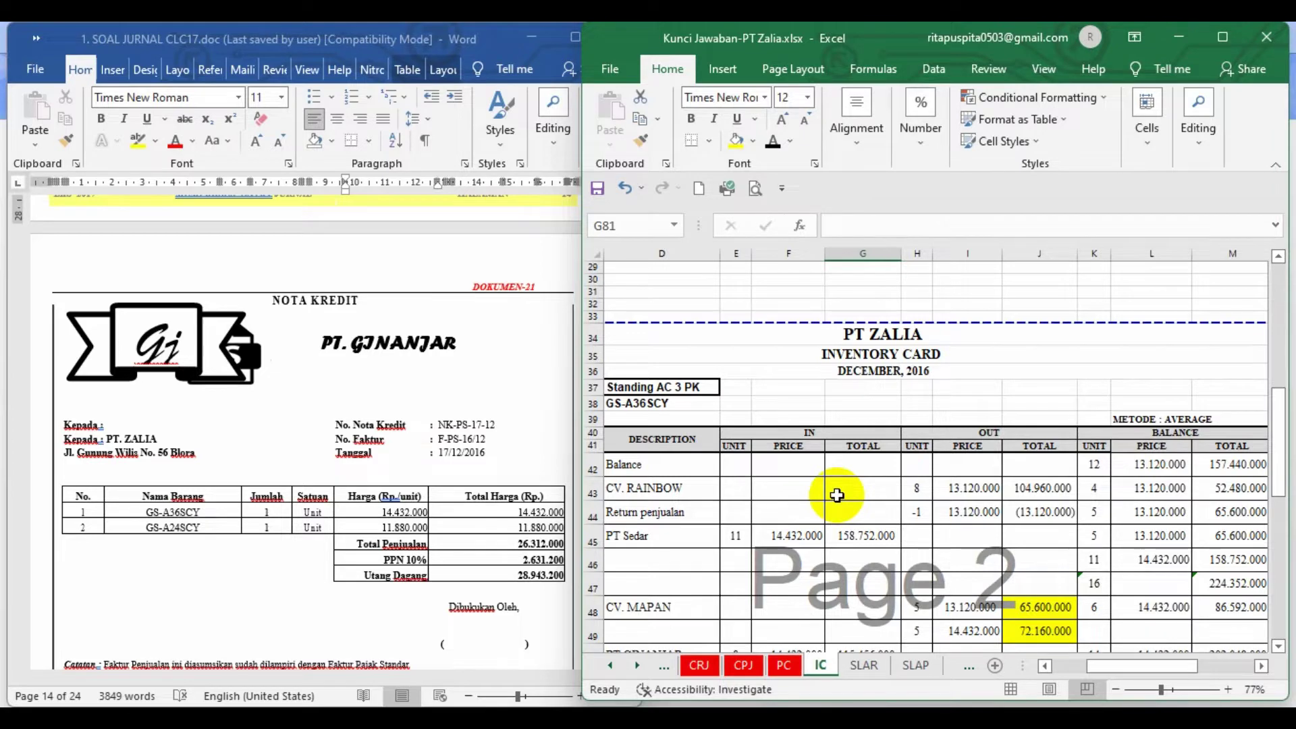
{"action": "scroll", "coordinate": [837, 496], "scroll_direction": "down", "scroll_amount": 3}
{"action": "left_click", "coordinate": [584, 531]}
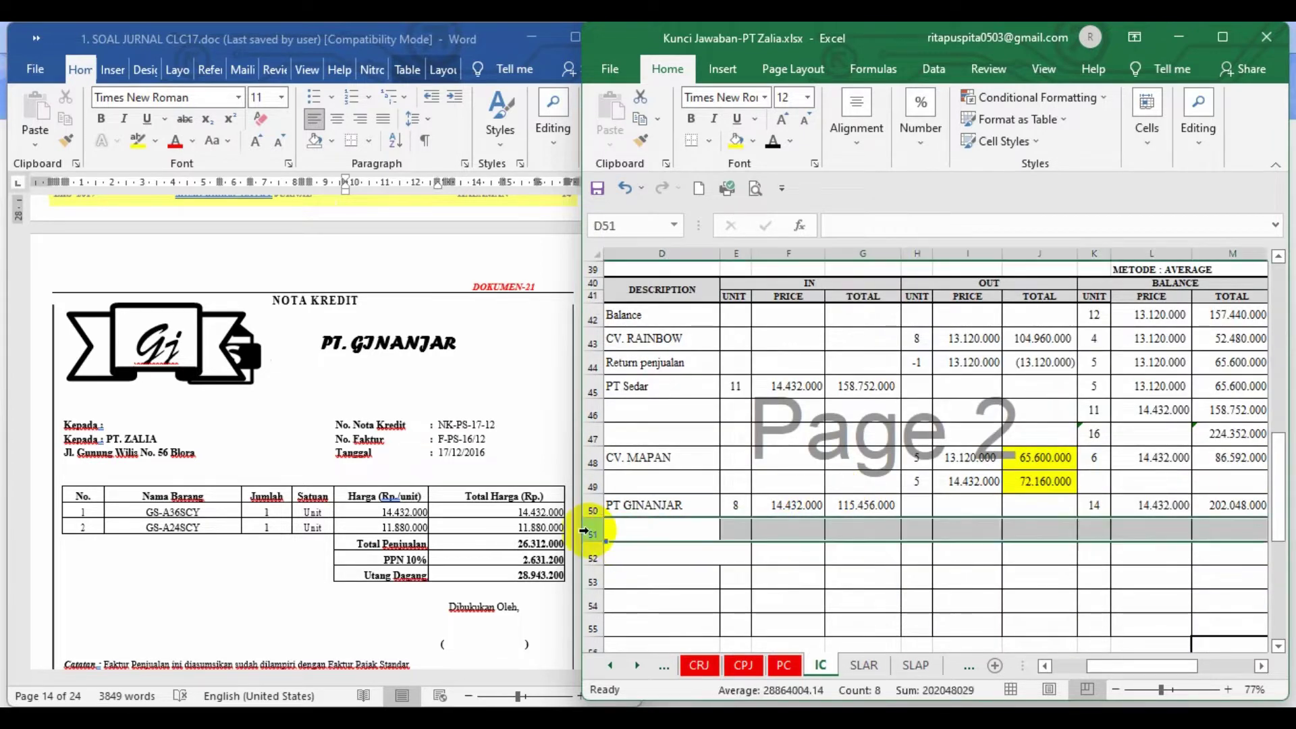
{"action": "key", "text": "ctrl+v"}
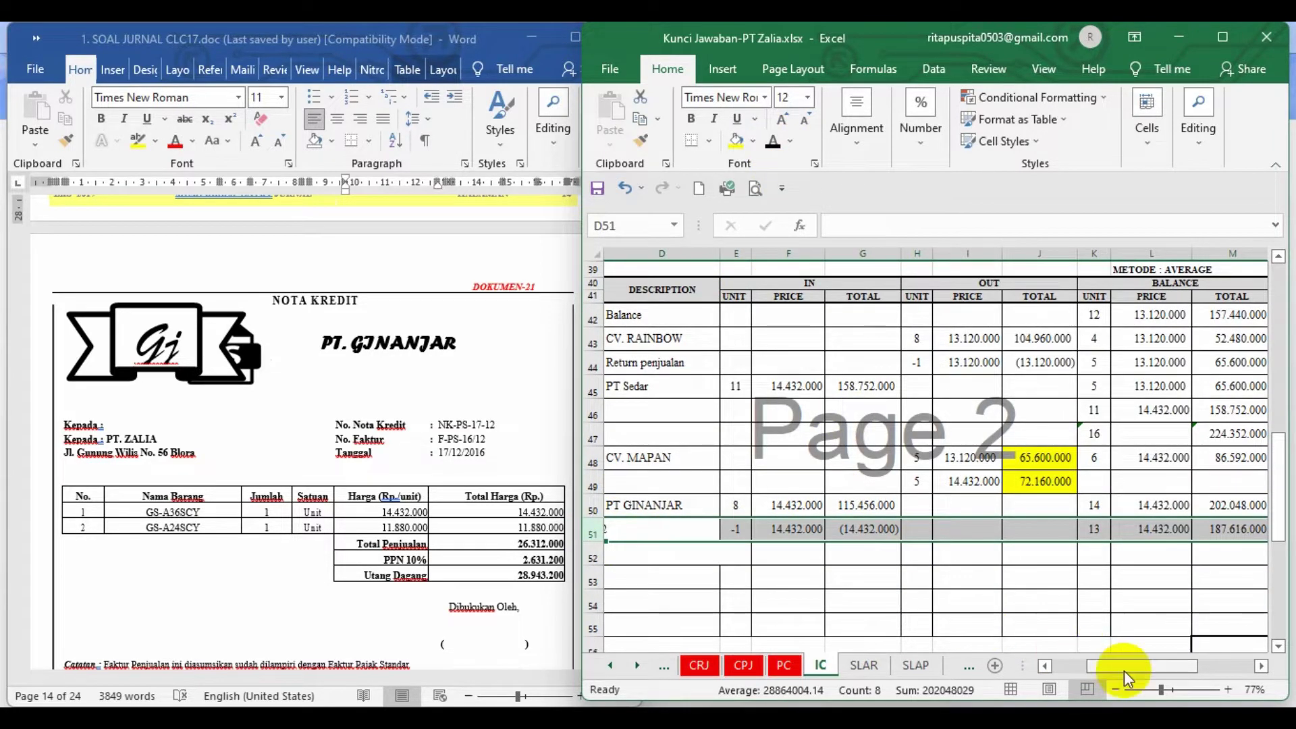
Check the GS-A36SCY return line's date, evidence number, returned unit and balance against the credit note
{"action": "left_click_drag", "start_coordinate": [1125, 673], "coordinate": [1091, 679]}
{"action": "left_click", "coordinate": [893, 592]}
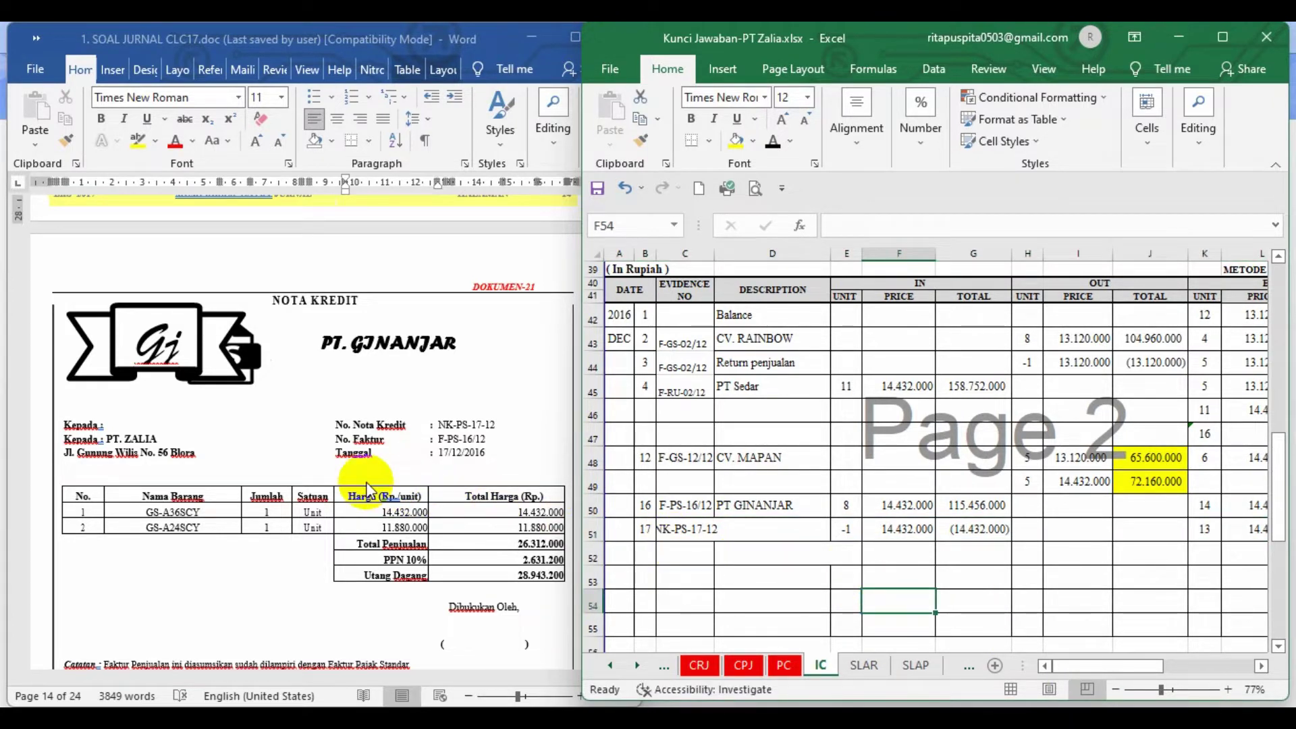
{"action": "left_click", "coordinate": [840, 531]}
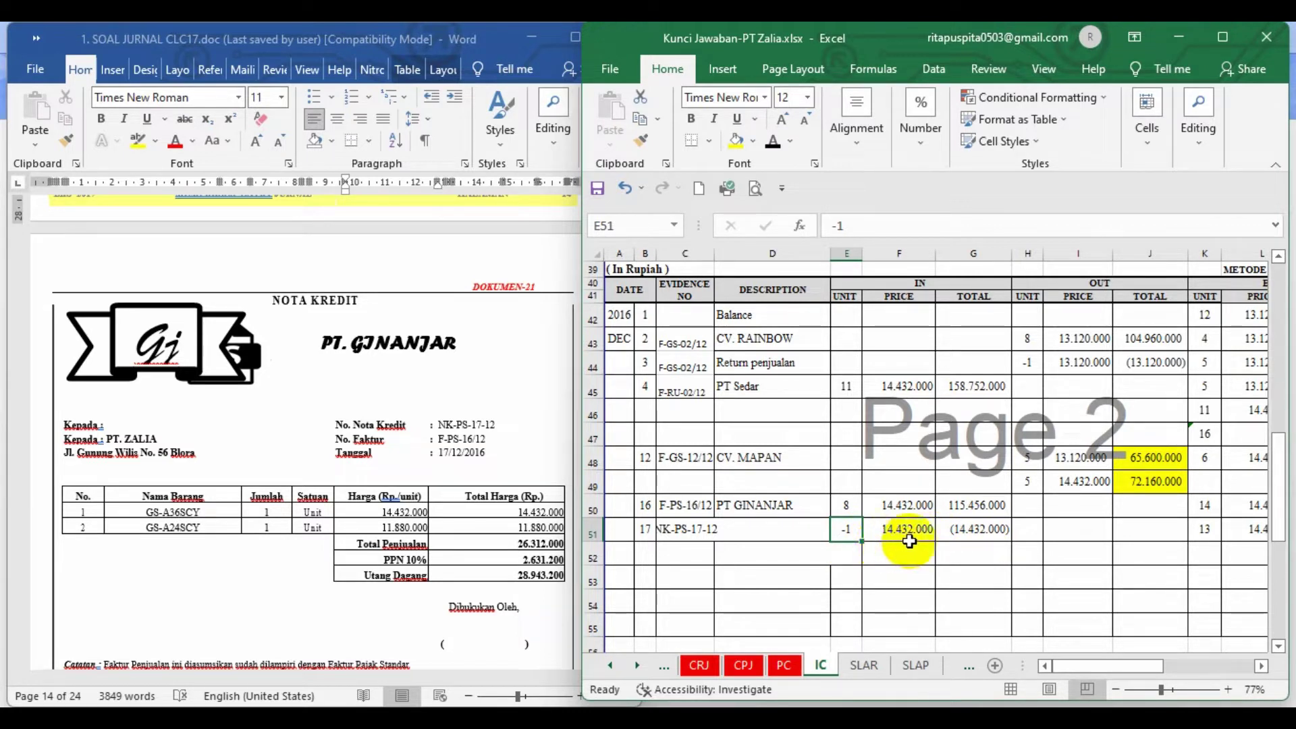
{"action": "left_click_drag", "start_coordinate": [1084, 670], "coordinate": [1119, 671]}
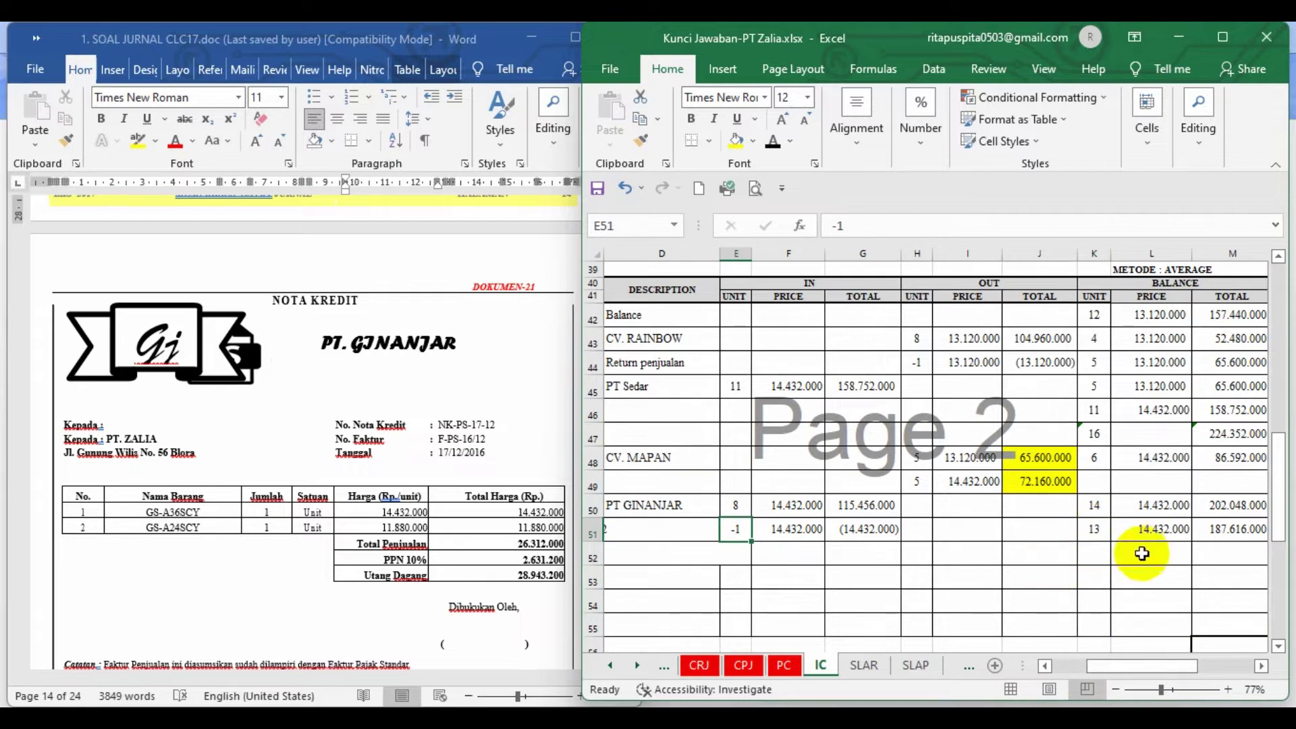
{"action": "left_click", "coordinate": [1093, 534]}
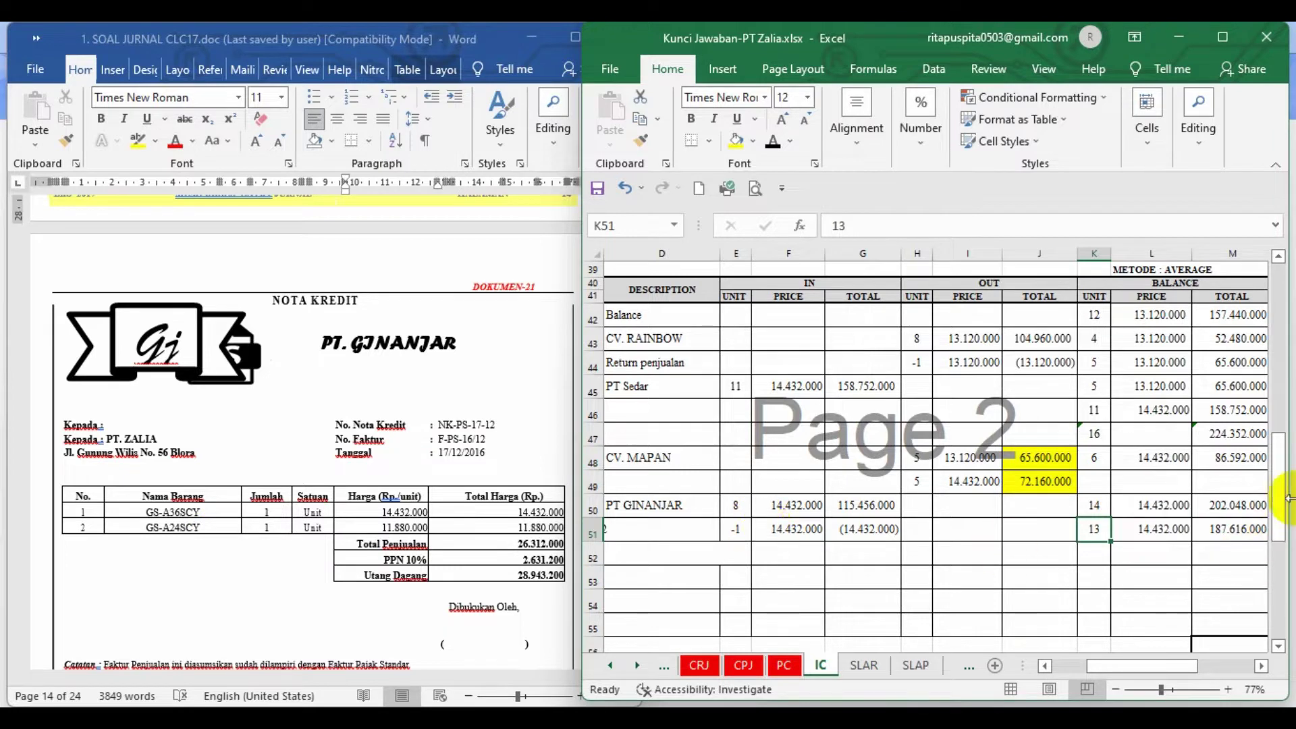
Change the font colour of row 76 in the GS-A24SCY inventory card to reveal the hidden return entry
{"action": "left_click_drag", "start_coordinate": [1284, 464], "coordinate": [1289, 580]}
{"action": "left_click_drag", "start_coordinate": [1154, 675], "coordinate": [1065, 676]}
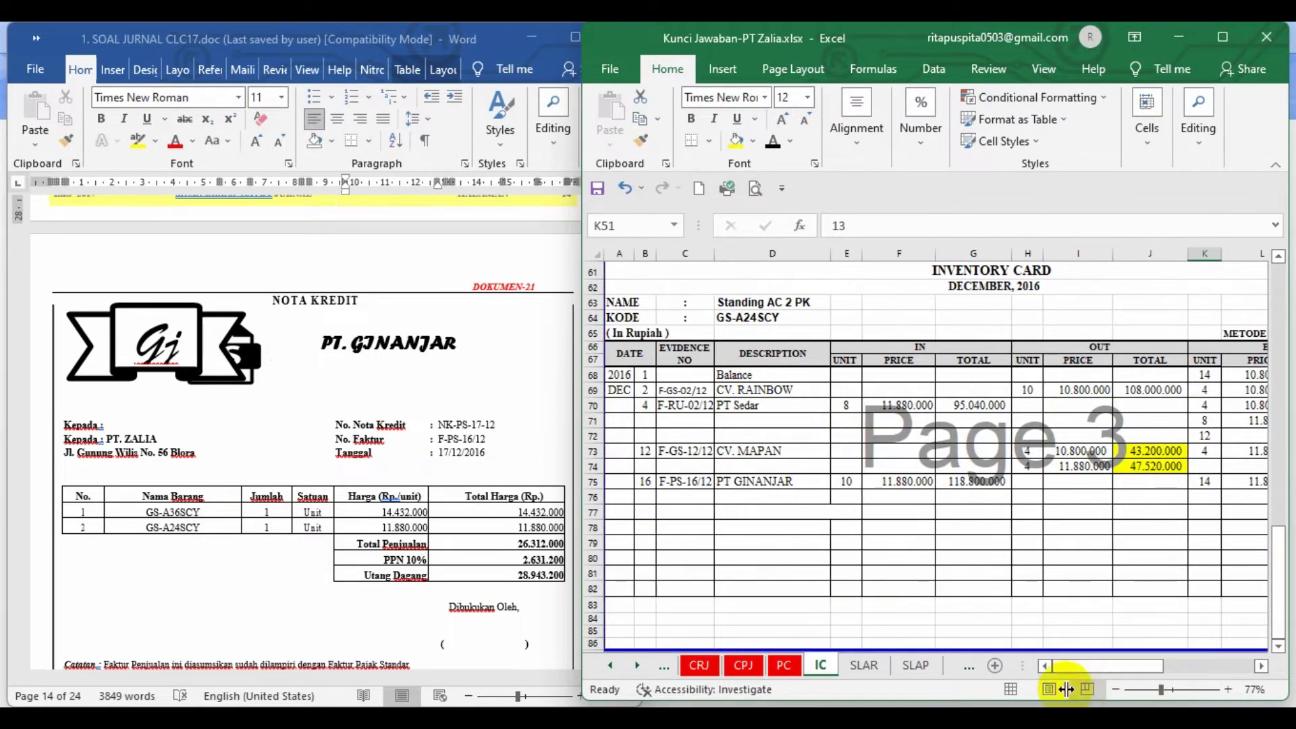
{"action": "left_click", "coordinate": [585, 498]}
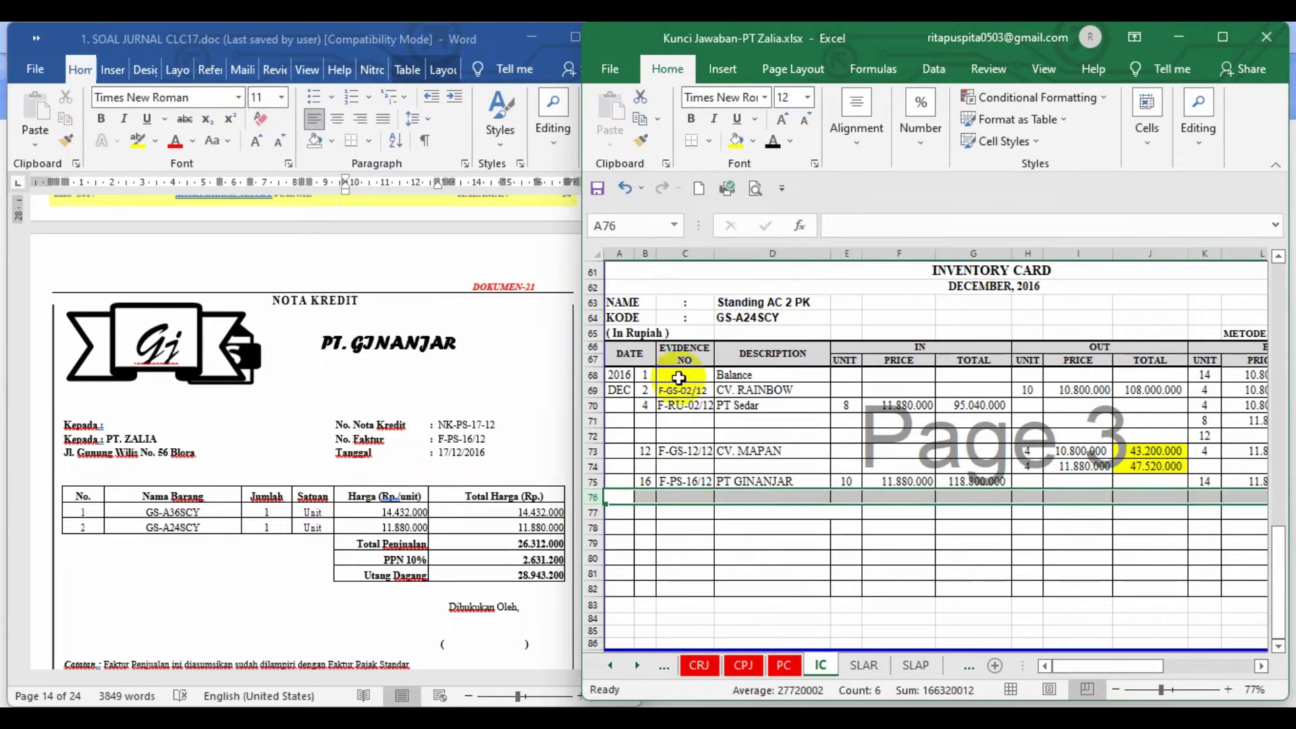
{"action": "left_click", "coordinate": [773, 141]}
{"action": "left_click", "coordinate": [826, 529]}
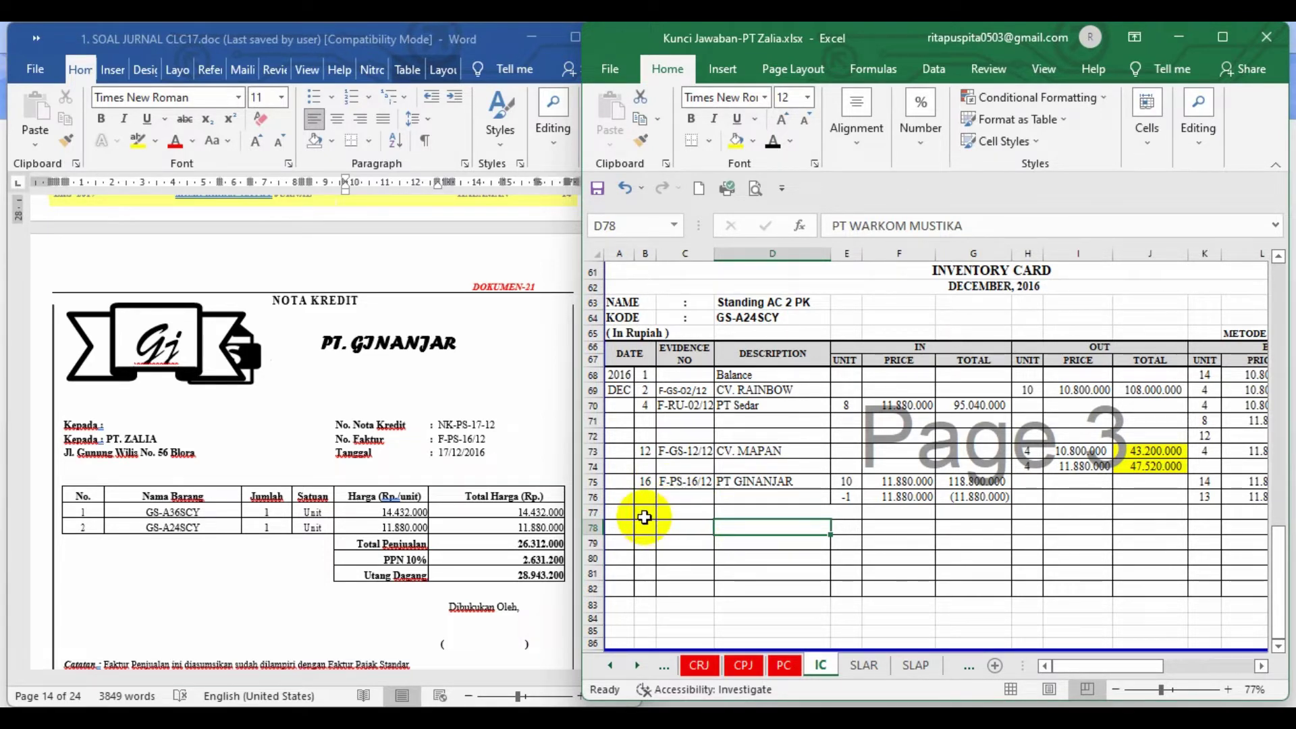
Enter 17 as the date of the return line in row 76 of the GS-A24SCY card
{"action": "left_click", "coordinate": [643, 512]}
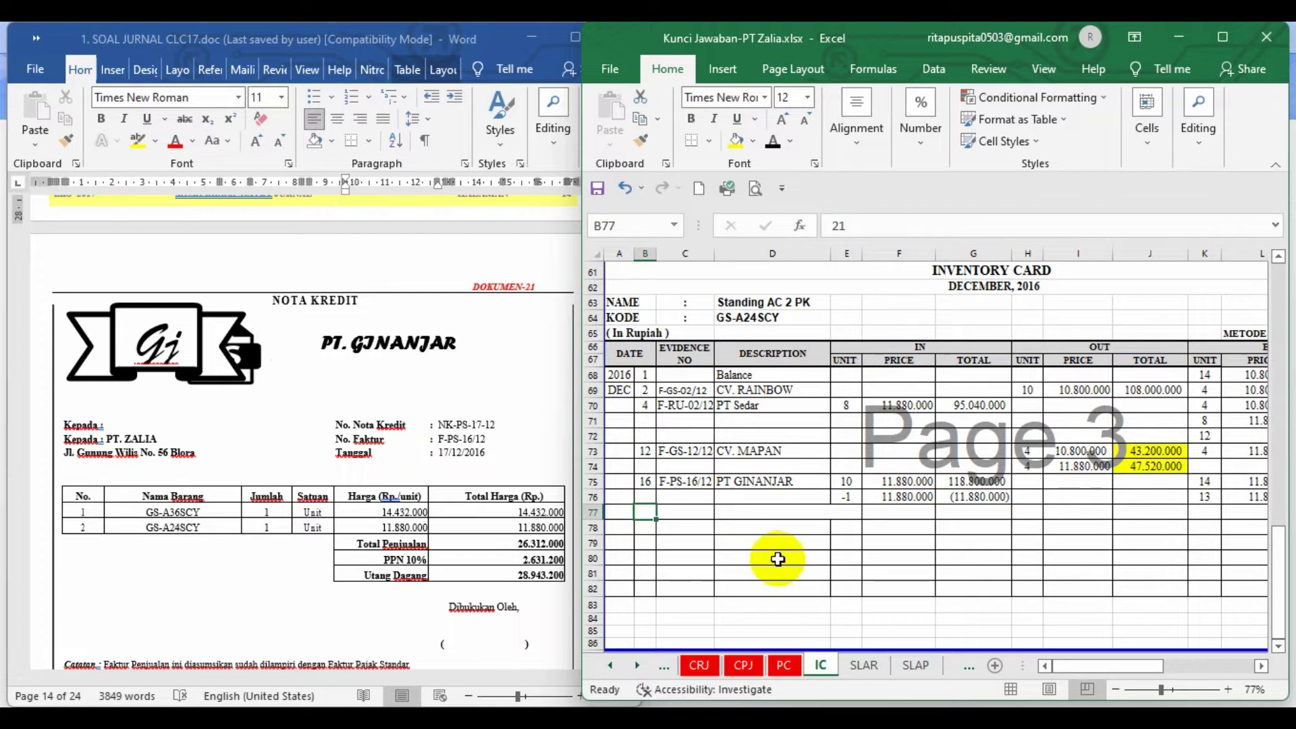
{"action": "left_click", "coordinate": [645, 497]}
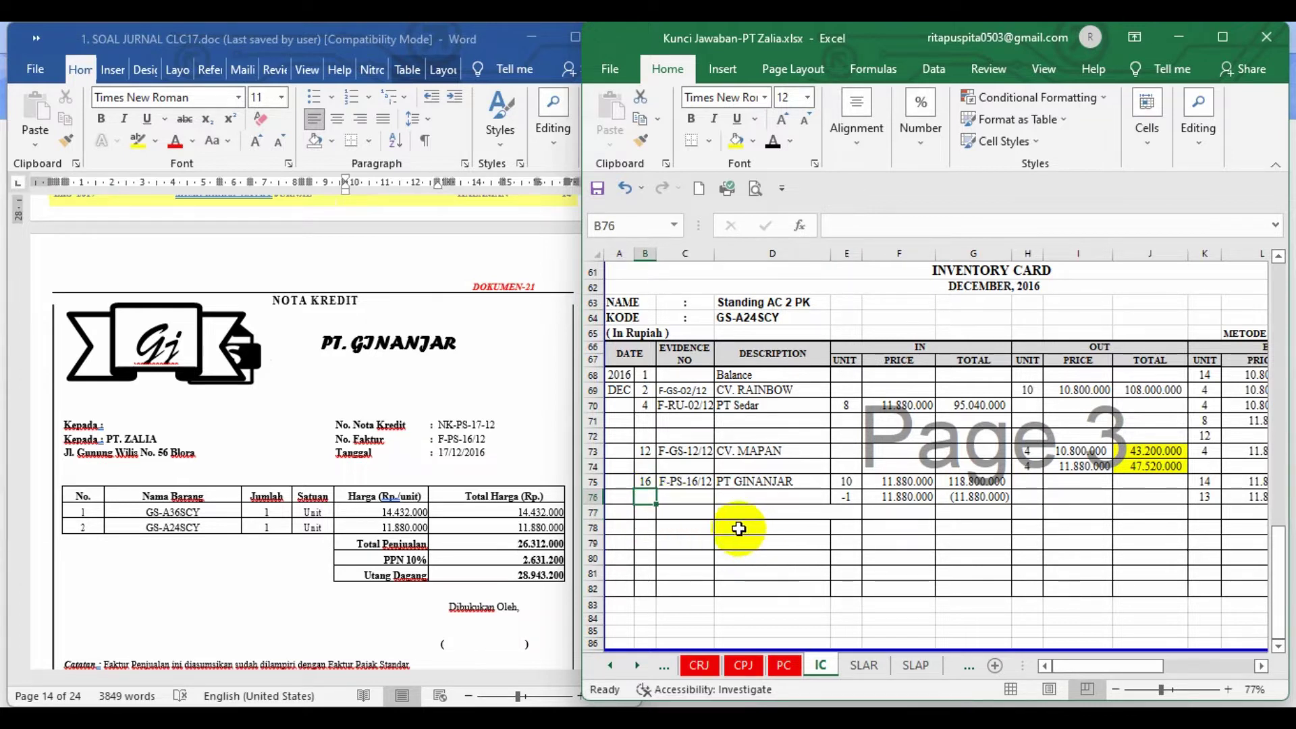
{"action": "type", "text": "17"}
{"action": "left_click", "coordinate": [690, 527]}
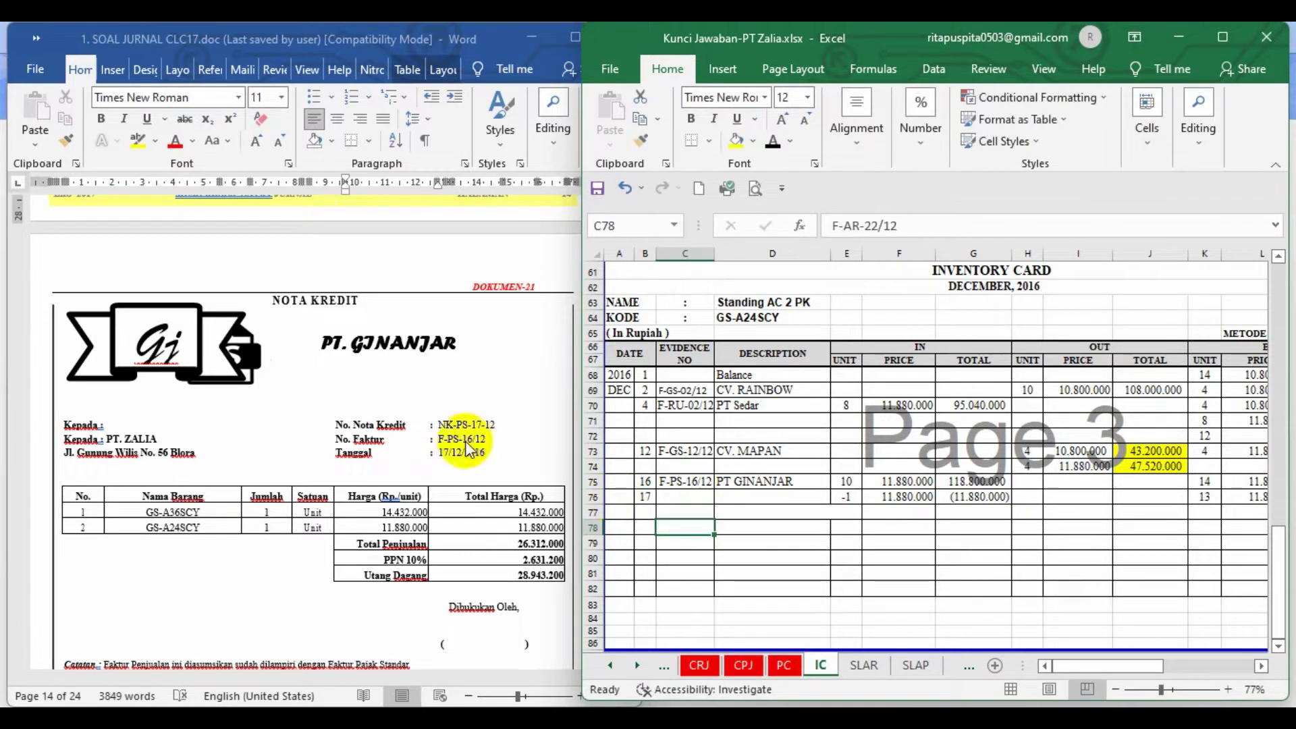
Copy the credit note number NK-PS-17-12 from the Word document into the evidence number cell of row 76 on the GS-A24SCY card
{"action": "left_click", "coordinate": [439, 426]}
{"action": "left_click_drag", "start_coordinate": [438, 426], "coordinate": [500, 424]}
{"action": "key", "text": "ctrl+c"}
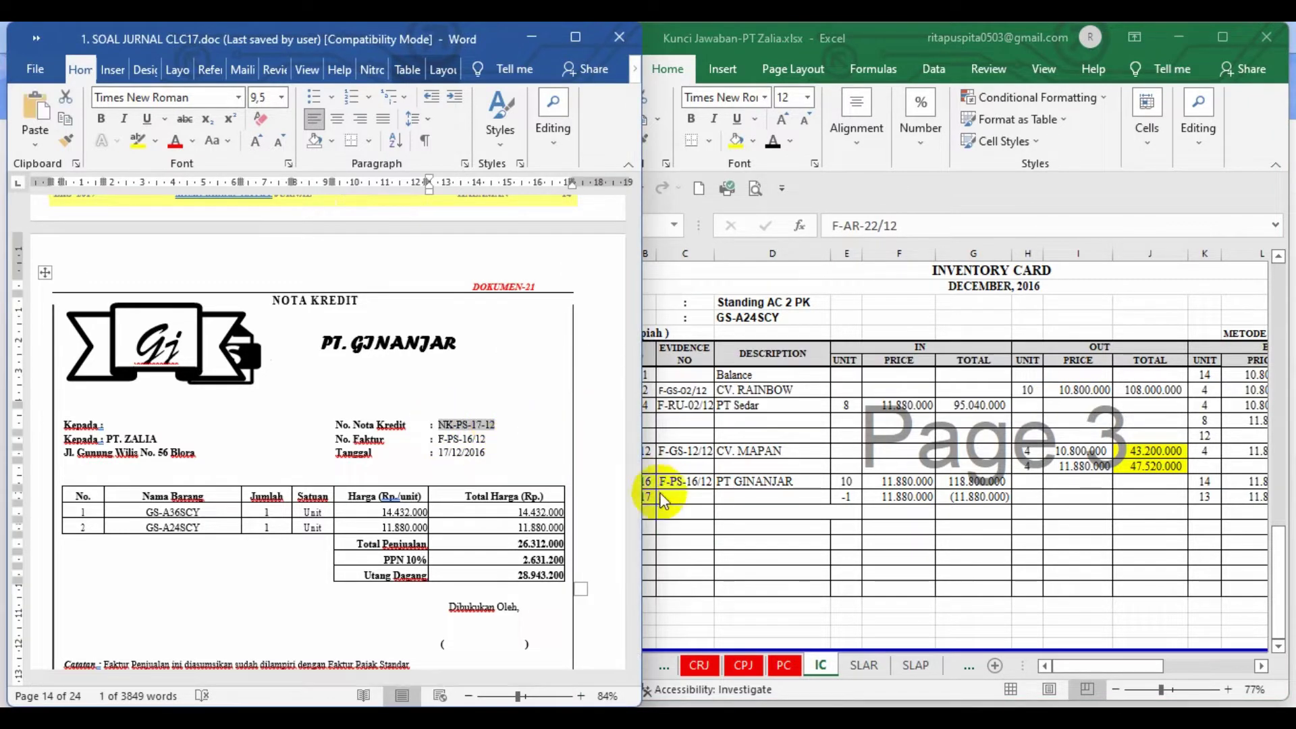
{"action": "left_click", "coordinate": [677, 508]}
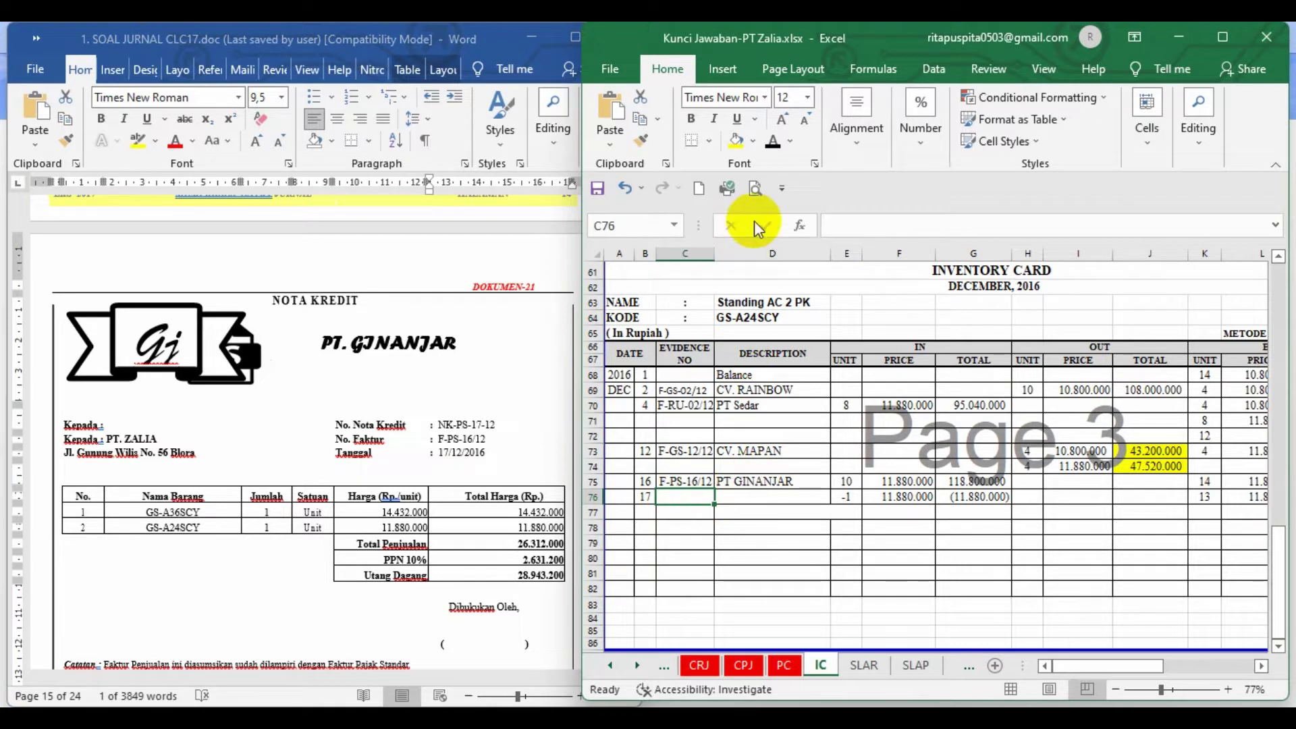
{"action": "left_click", "coordinate": [836, 223]}
{"action": "key", "text": "ctrl+v"}
{"action": "left_click", "coordinate": [776, 544]}
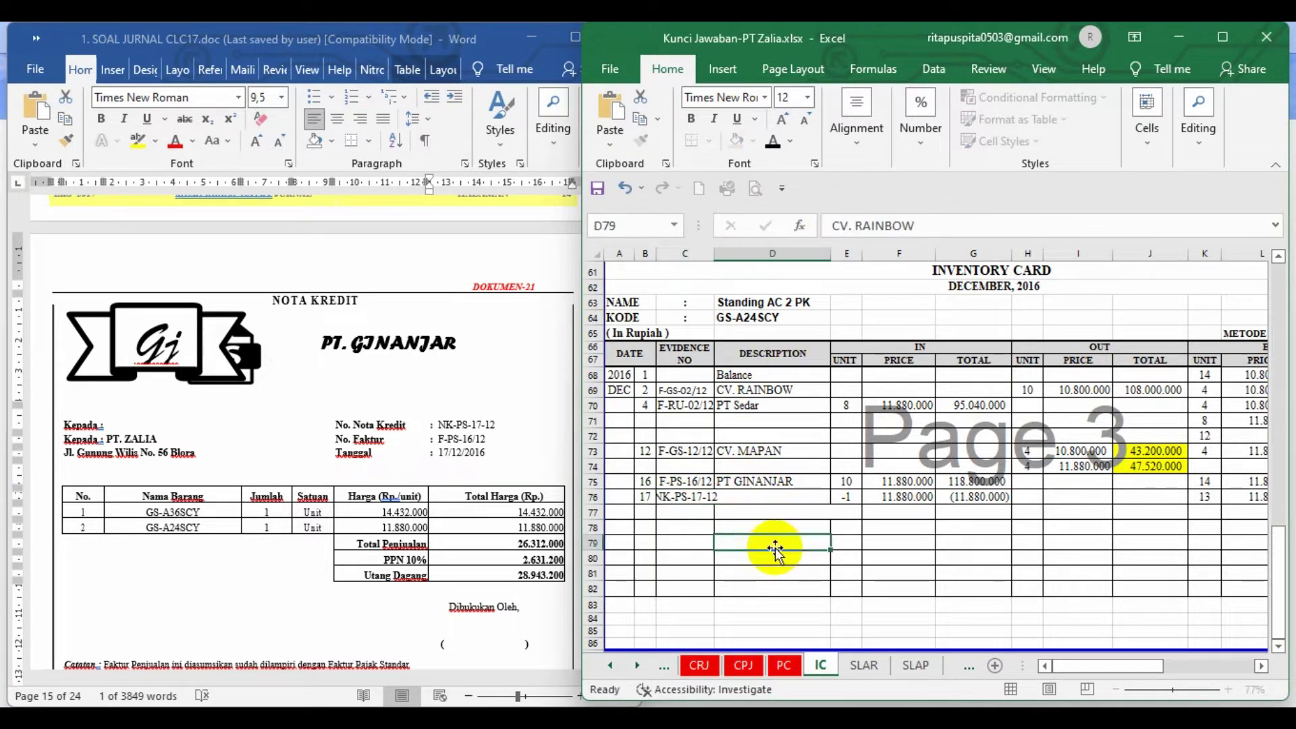
Save the workbook and check the balance columns of the GS-A24SCY card's return line
{"action": "left_click", "coordinate": [770, 498]}
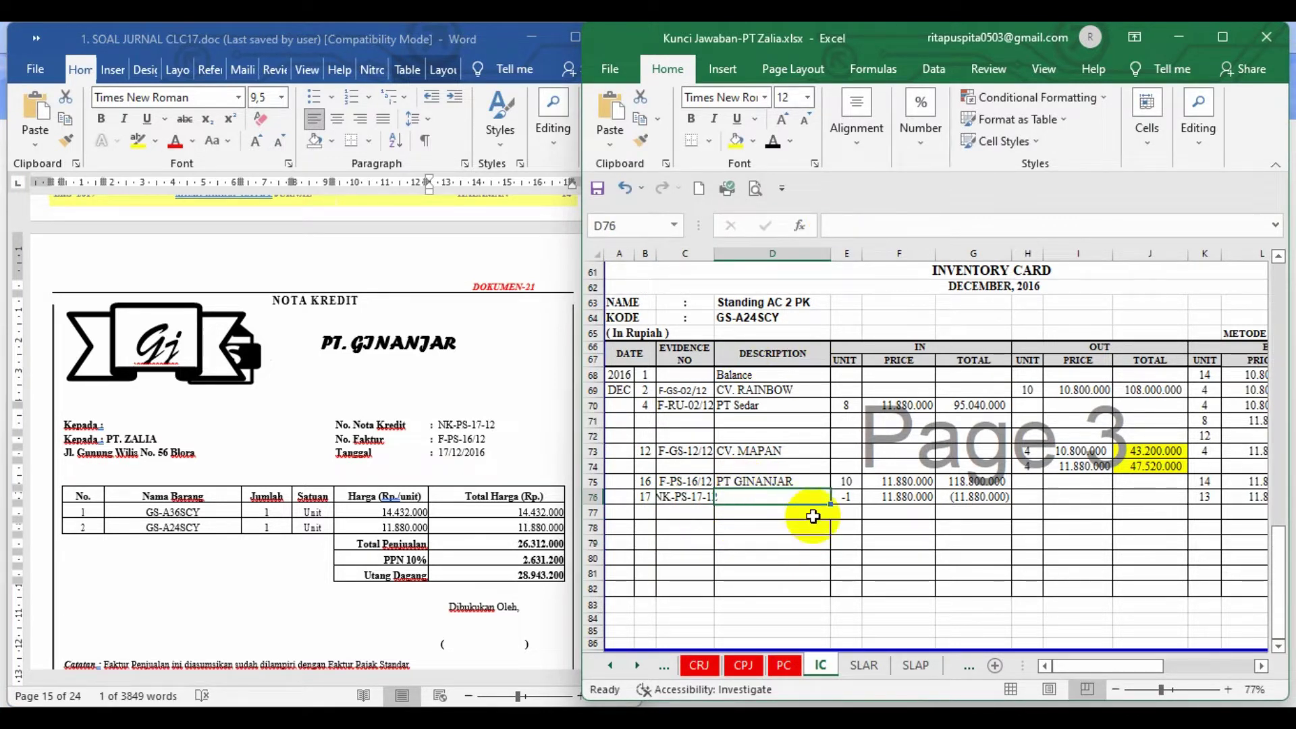
{"action": "left_click", "coordinate": [597, 187]}
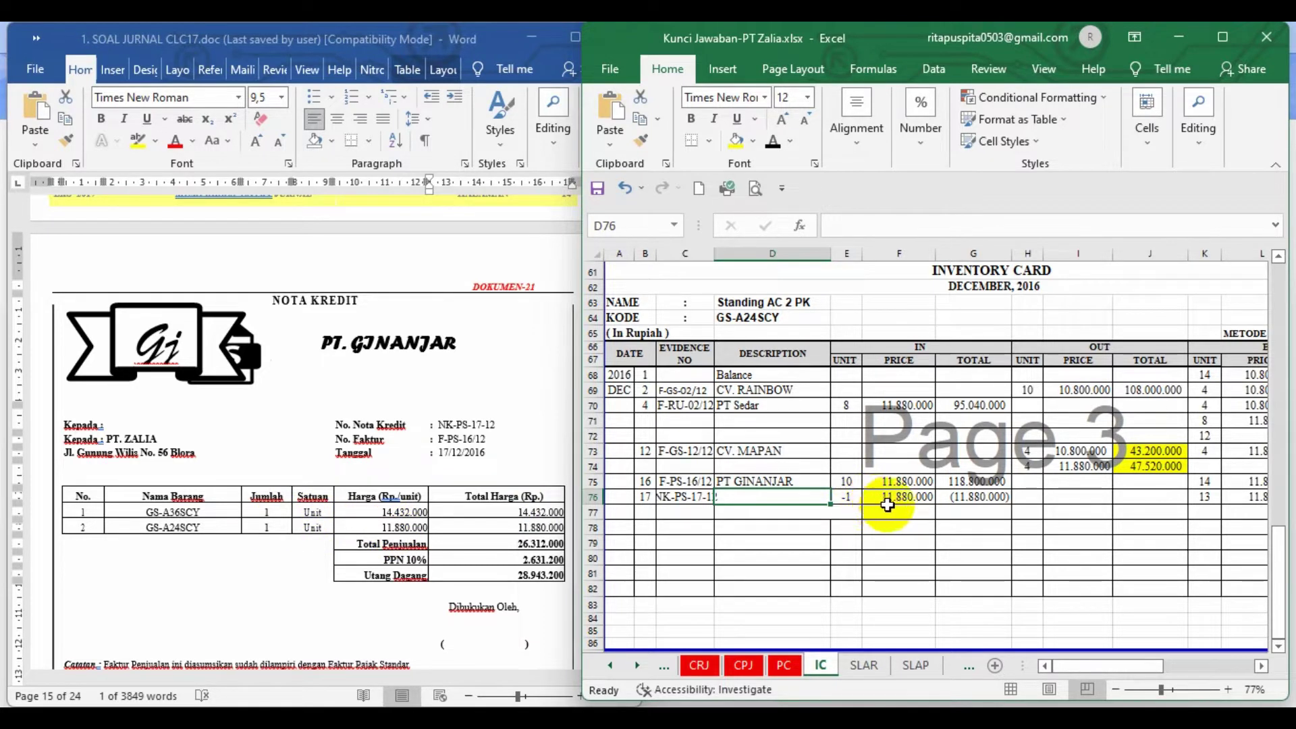
{"action": "left_click_drag", "start_coordinate": [1075, 665], "coordinate": [1130, 668]}
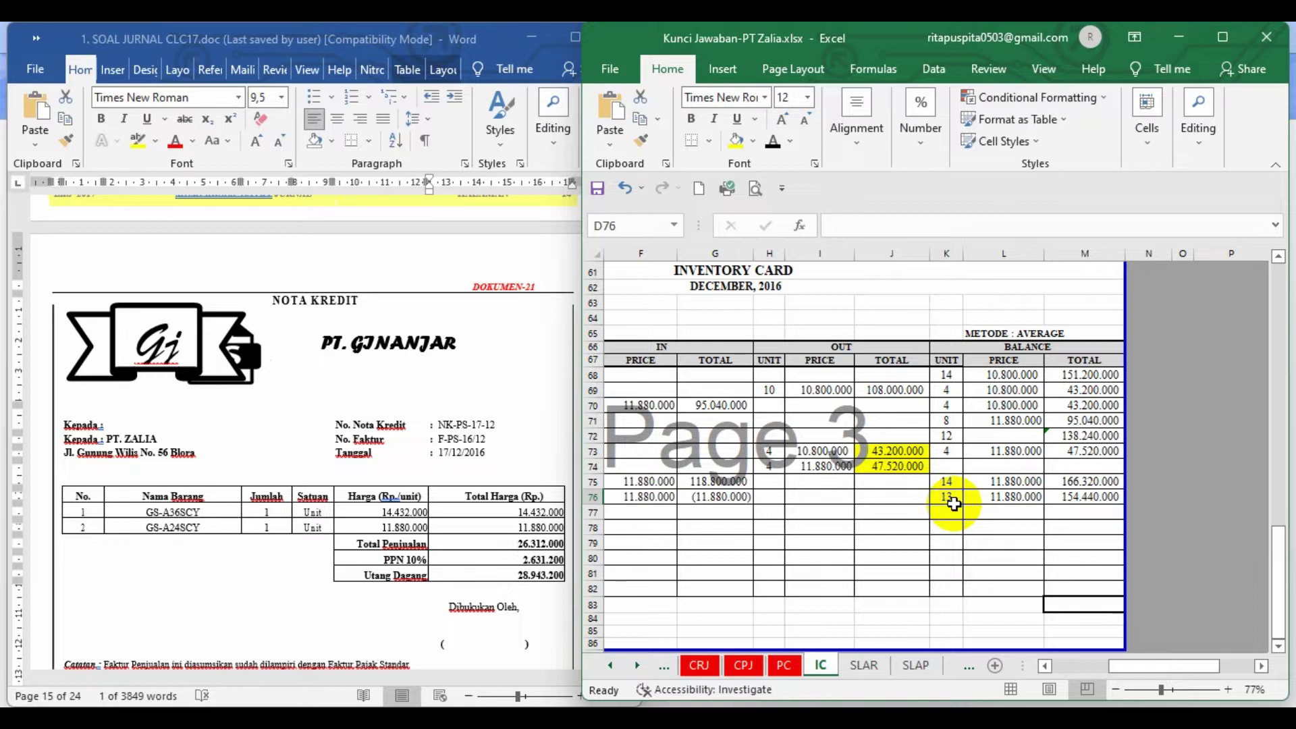
Switch to the Word document and bring up the cash payment voucher DOKUMEN-22 for PT Sedar
{"action": "left_click", "coordinate": [476, 388]}
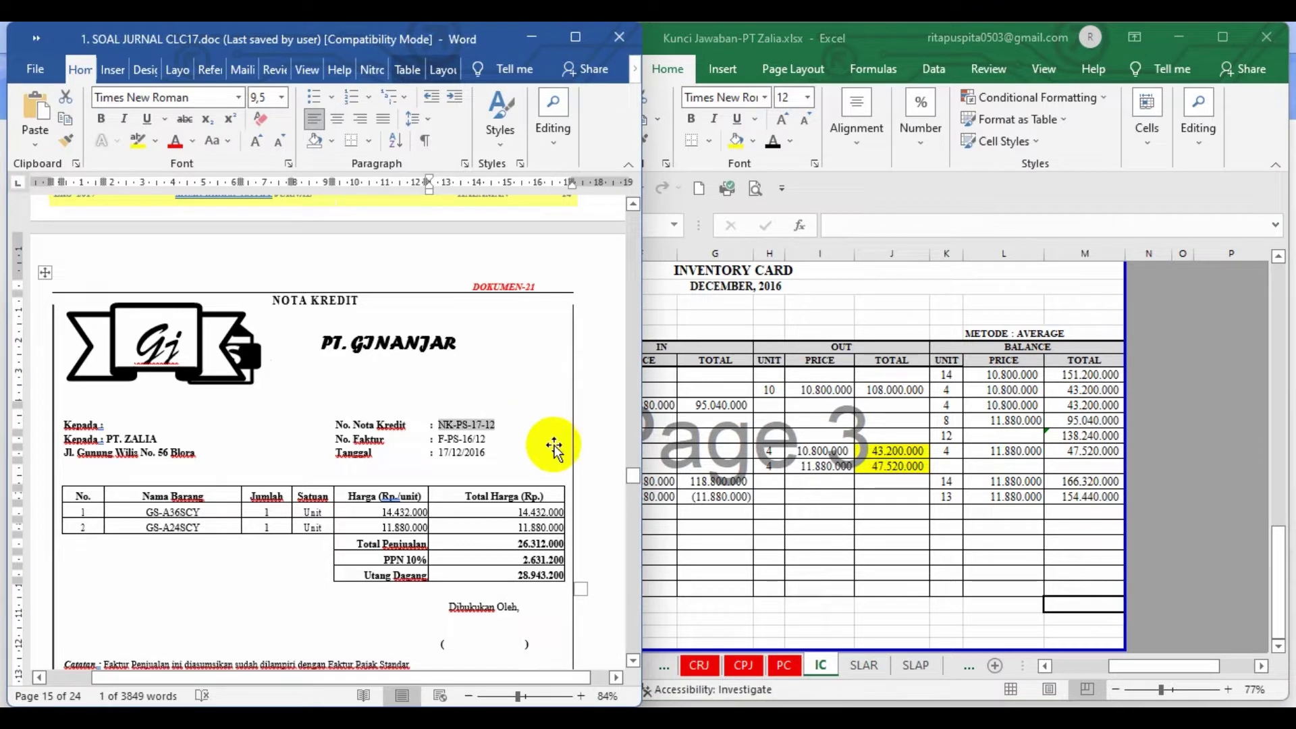
{"action": "scroll", "coordinate": [554, 445], "scroll_direction": "down", "scroll_amount": 5}
{"action": "scroll", "coordinate": [554, 446], "scroll_direction": "down", "scroll_amount": 3}
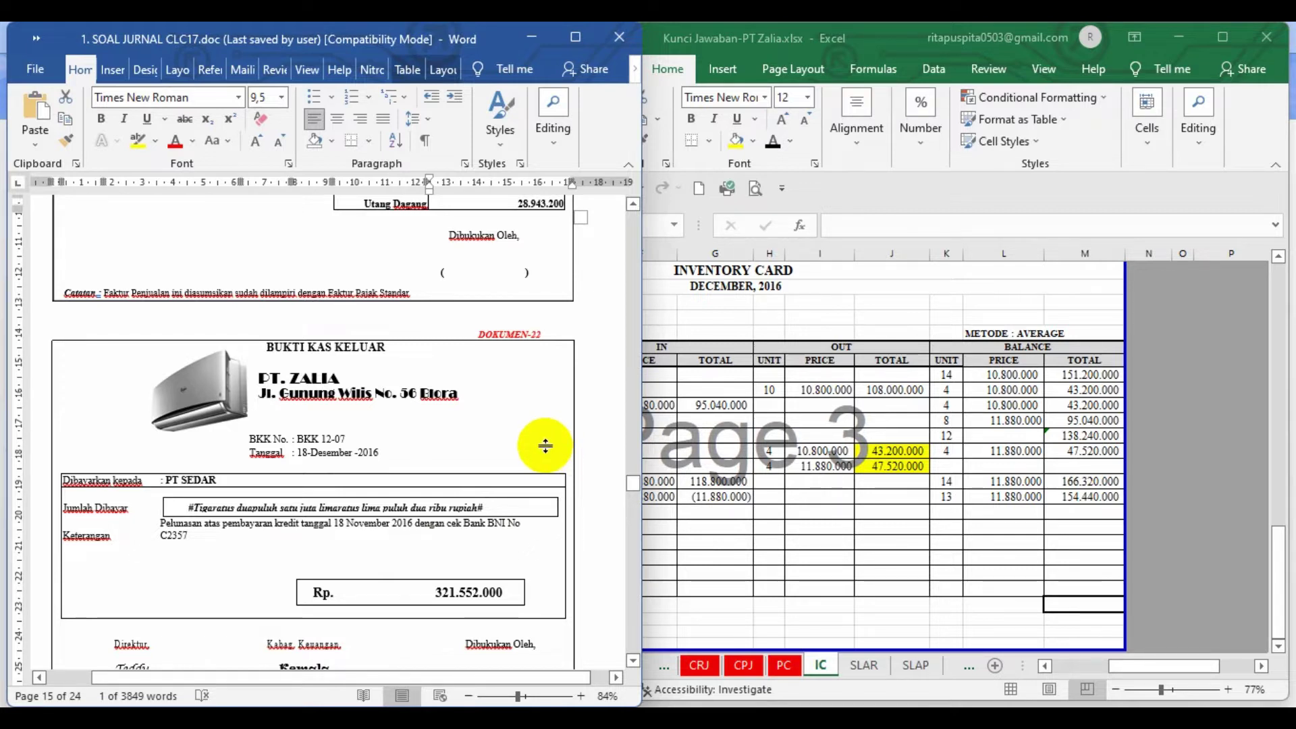
On the Excel CPJ sheet, change the font colour of rows 17 to 19 to reveal the hidden payment entries
{"action": "left_click", "coordinate": [643, 496]}
{"action": "left_click", "coordinate": [743, 665]}
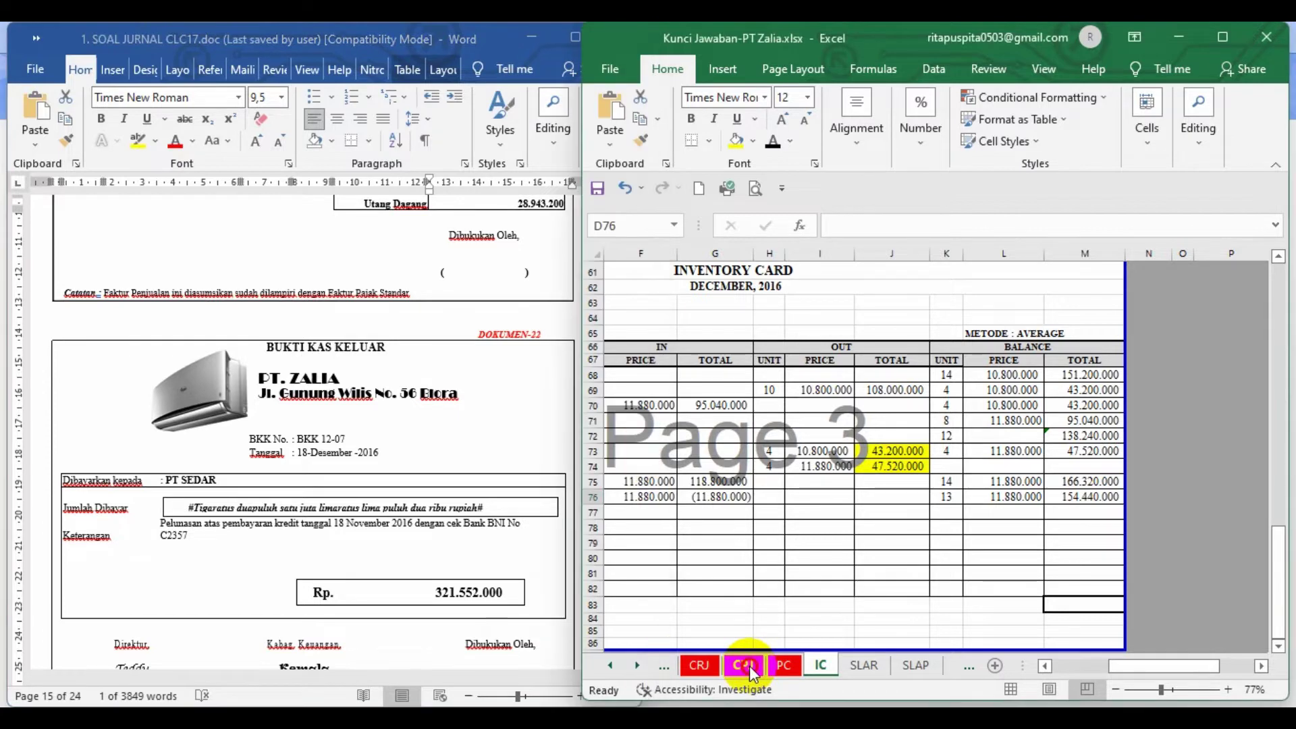
{"action": "left_click_drag", "start_coordinate": [592, 553], "coordinate": [610, 591]}
{"action": "left_click", "coordinate": [773, 142]}
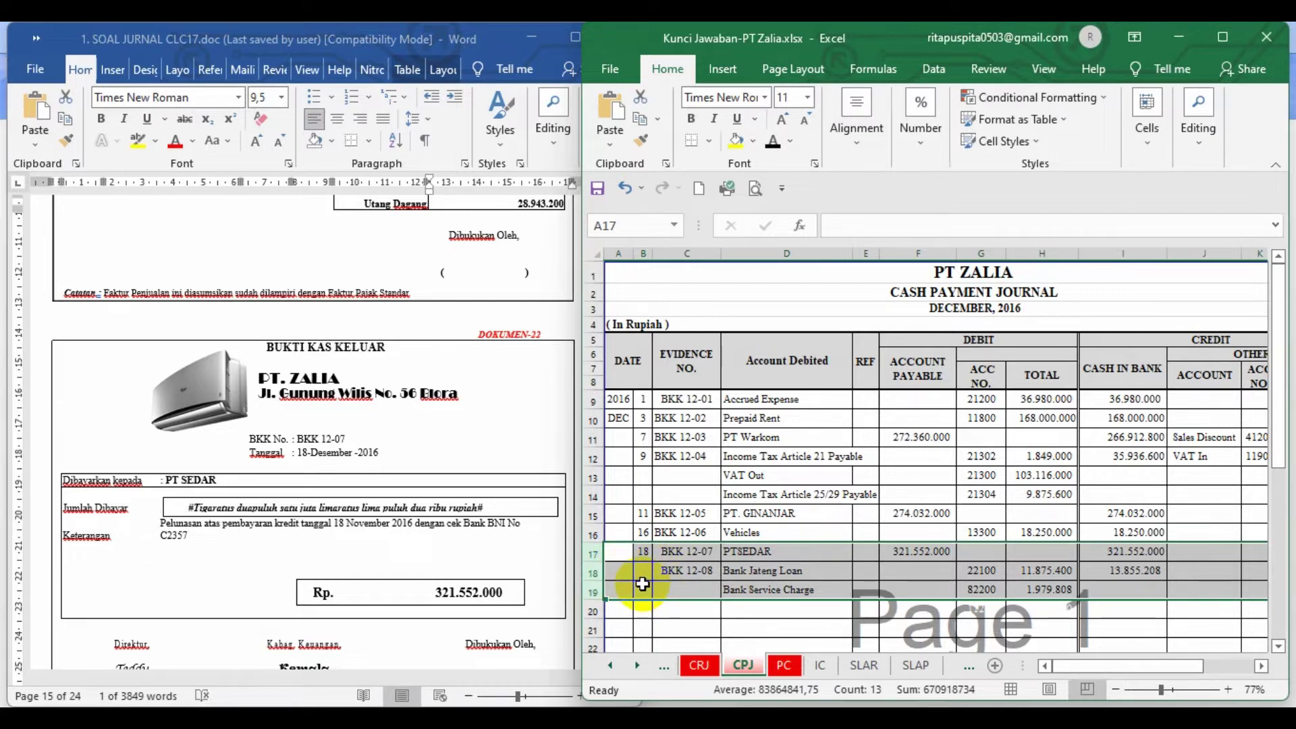
Set the font colour of rows 18 to 20 in the cash payment journal to white, leaving voucher BKK 12-07 as the last visible entry
{"action": "left_click_drag", "start_coordinate": [594, 573], "coordinate": [607, 612]}
{"action": "left_click", "coordinate": [794, 143]}
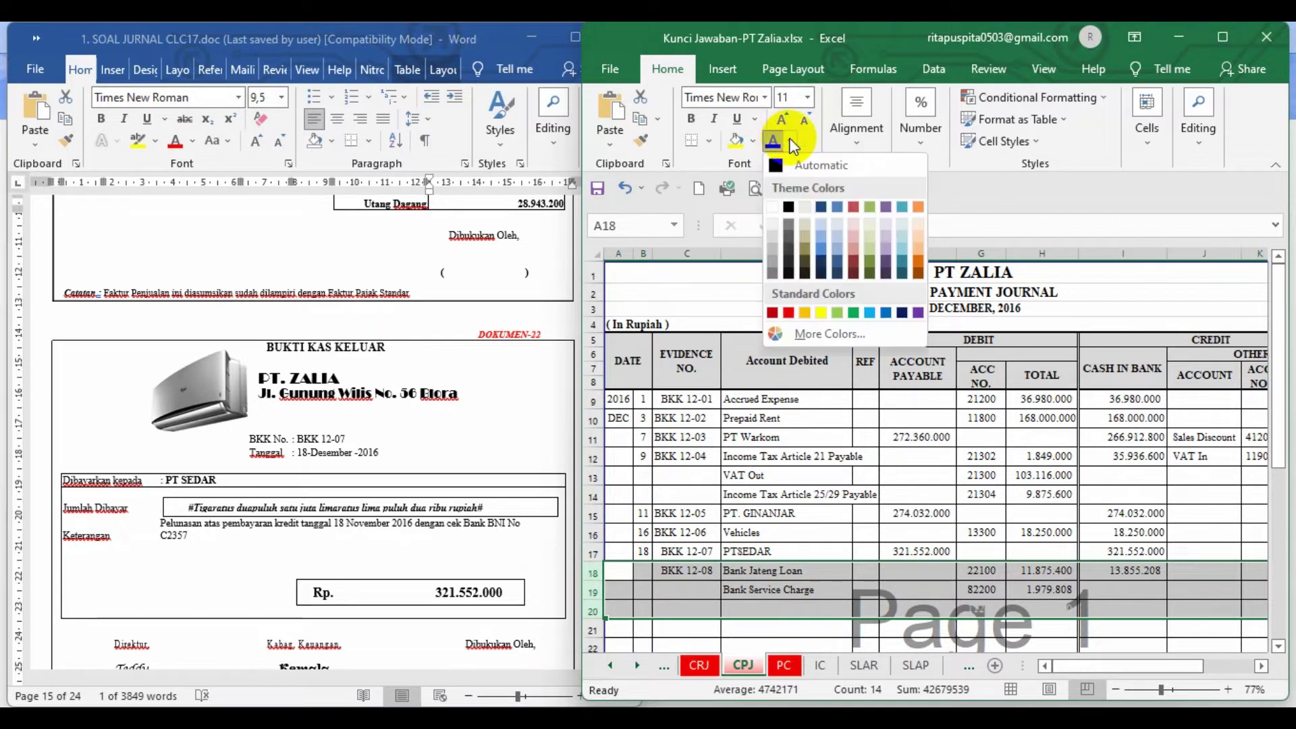
{"action": "left_click", "coordinate": [773, 207]}
{"action": "left_click", "coordinate": [756, 399]}
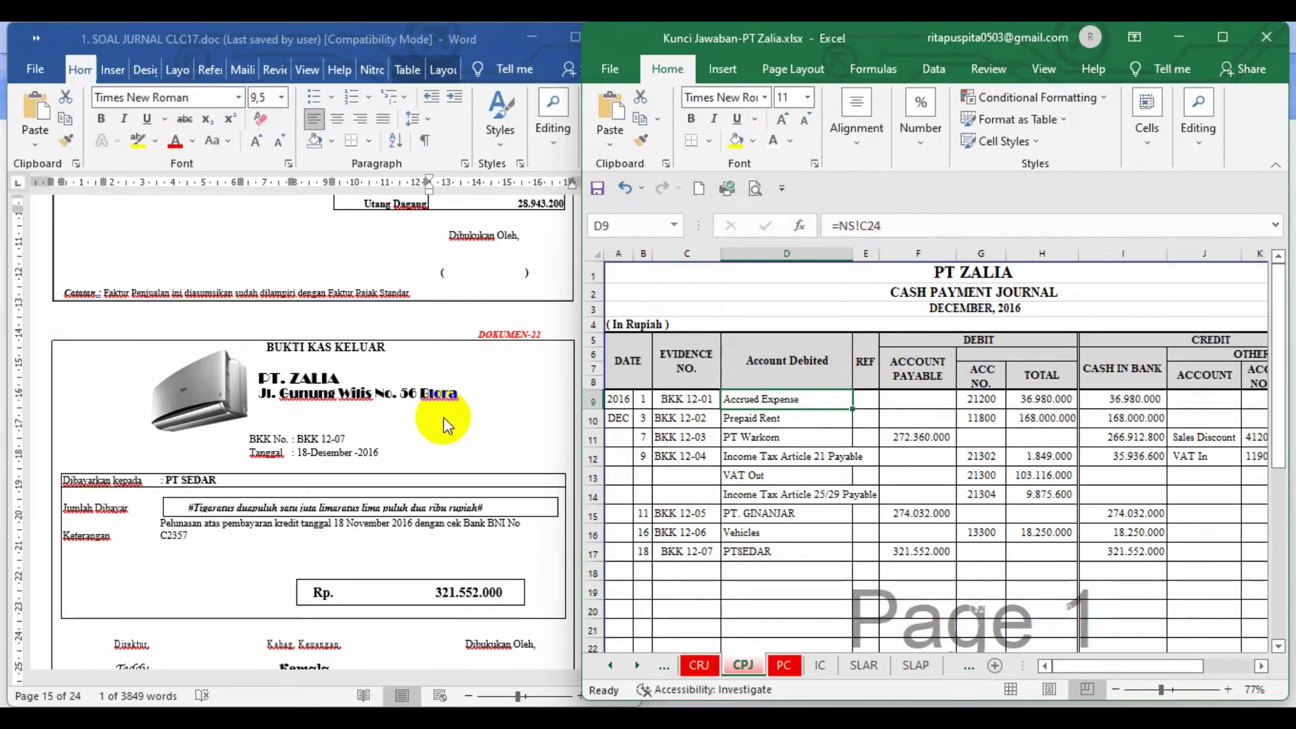
On the SLAP sheet, change the font colour of row 11 in PT Sedar's ledger to reveal the hidden payment line
{"action": "left_click", "coordinate": [919, 665]}
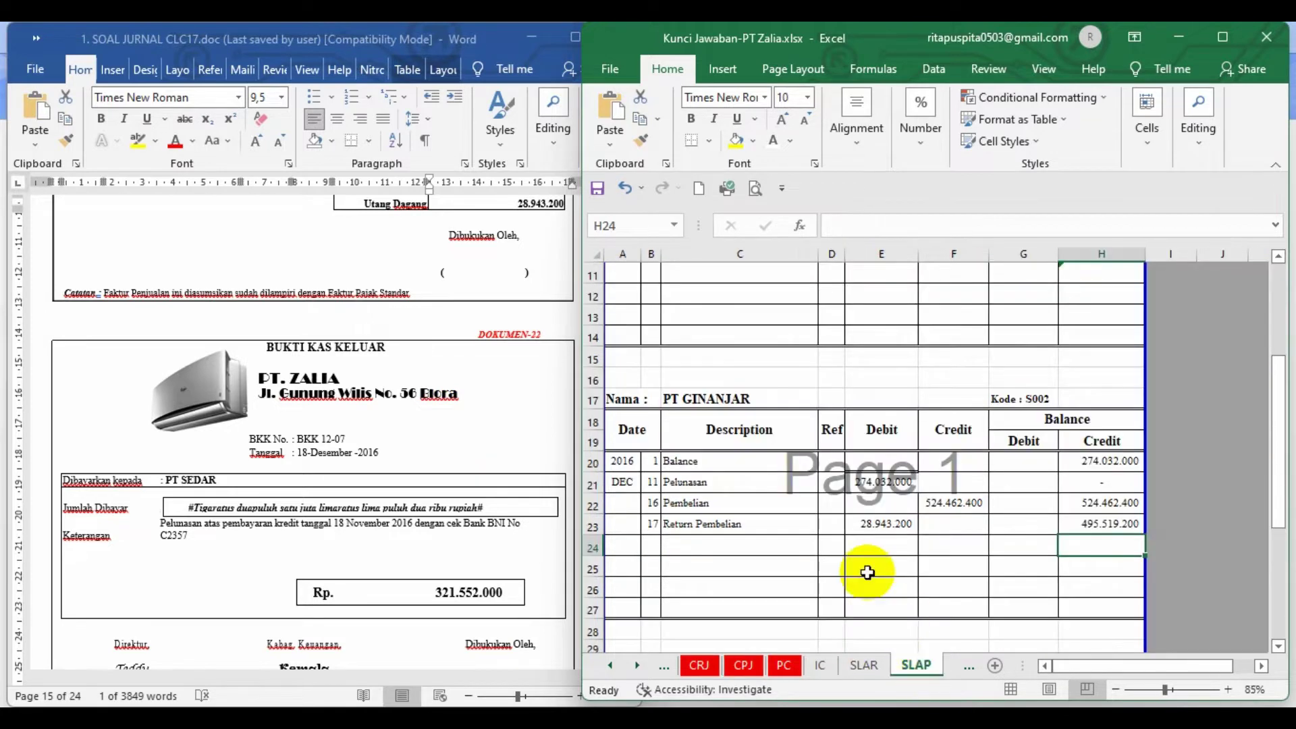
{"action": "scroll", "coordinate": [835, 526], "scroll_direction": "down", "scroll_amount": 4}
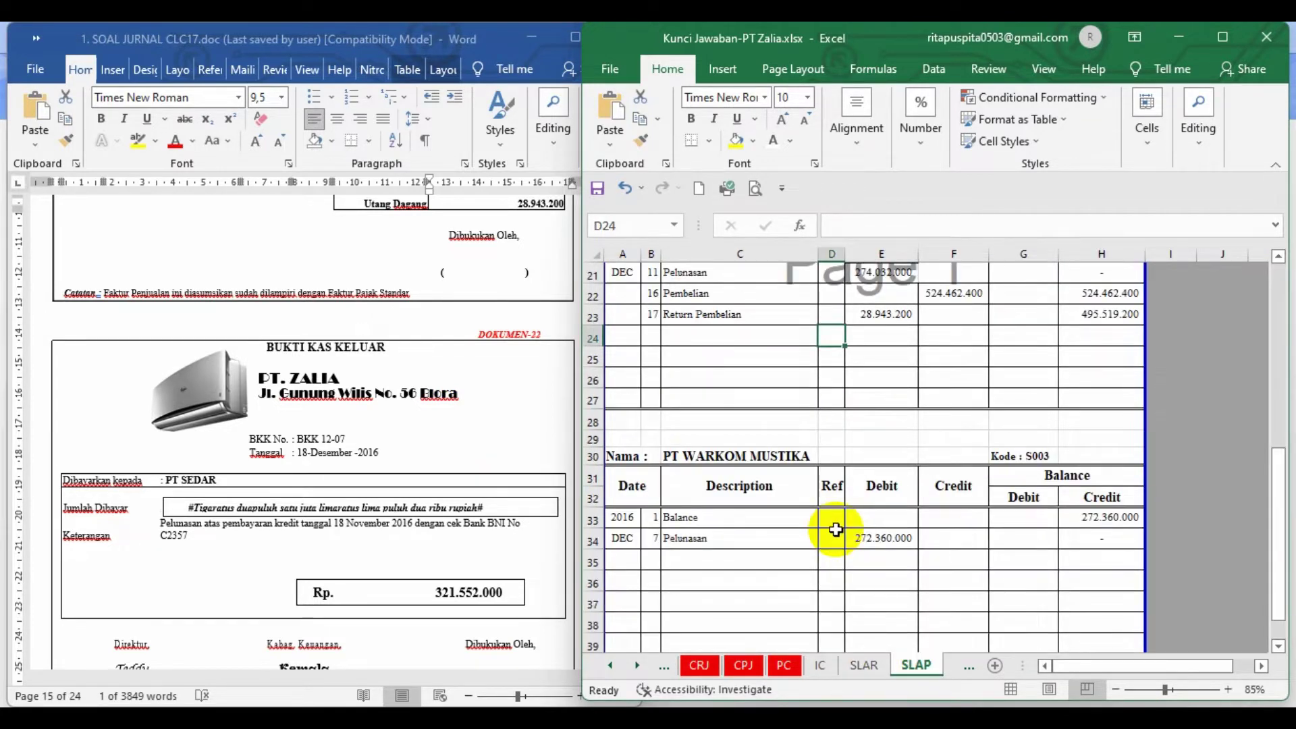
{"action": "scroll", "coordinate": [835, 530], "scroll_direction": "up", "scroll_amount": 7}
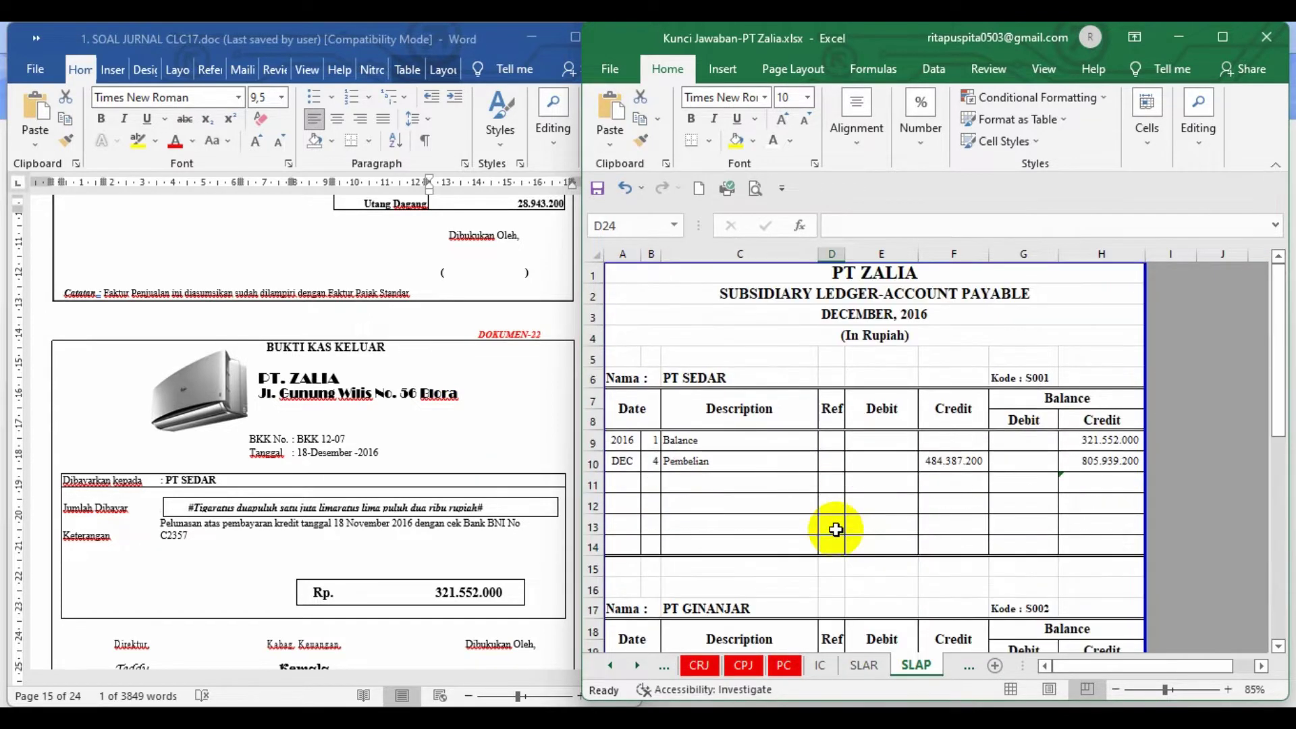
{"action": "left_click", "coordinate": [592, 485]}
{"action": "left_click", "coordinate": [788, 140]}
{"action": "left_click", "coordinate": [786, 167]}
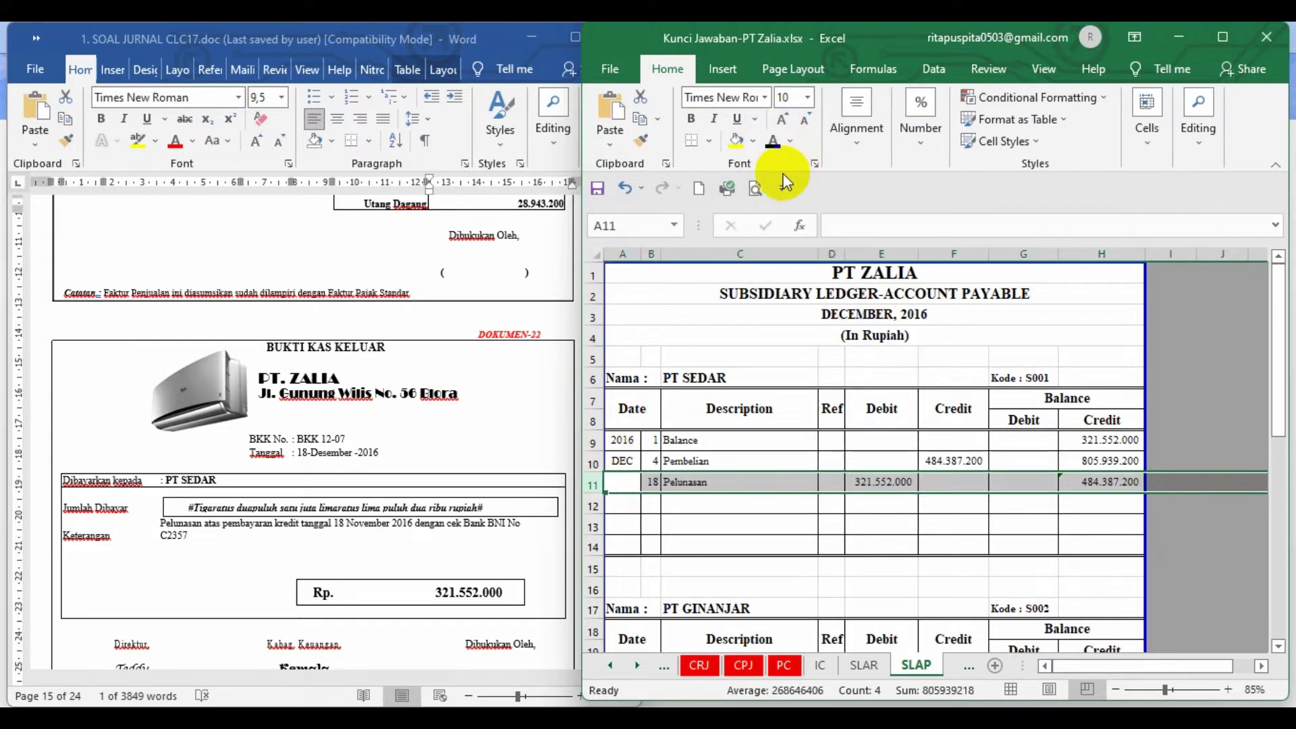
Check the payment line dated 18 in PT Sedar's payable ledger, including the formula behind its credit balance
{"action": "left_click", "coordinate": [650, 483]}
{"action": "left_click", "coordinate": [729, 484]}
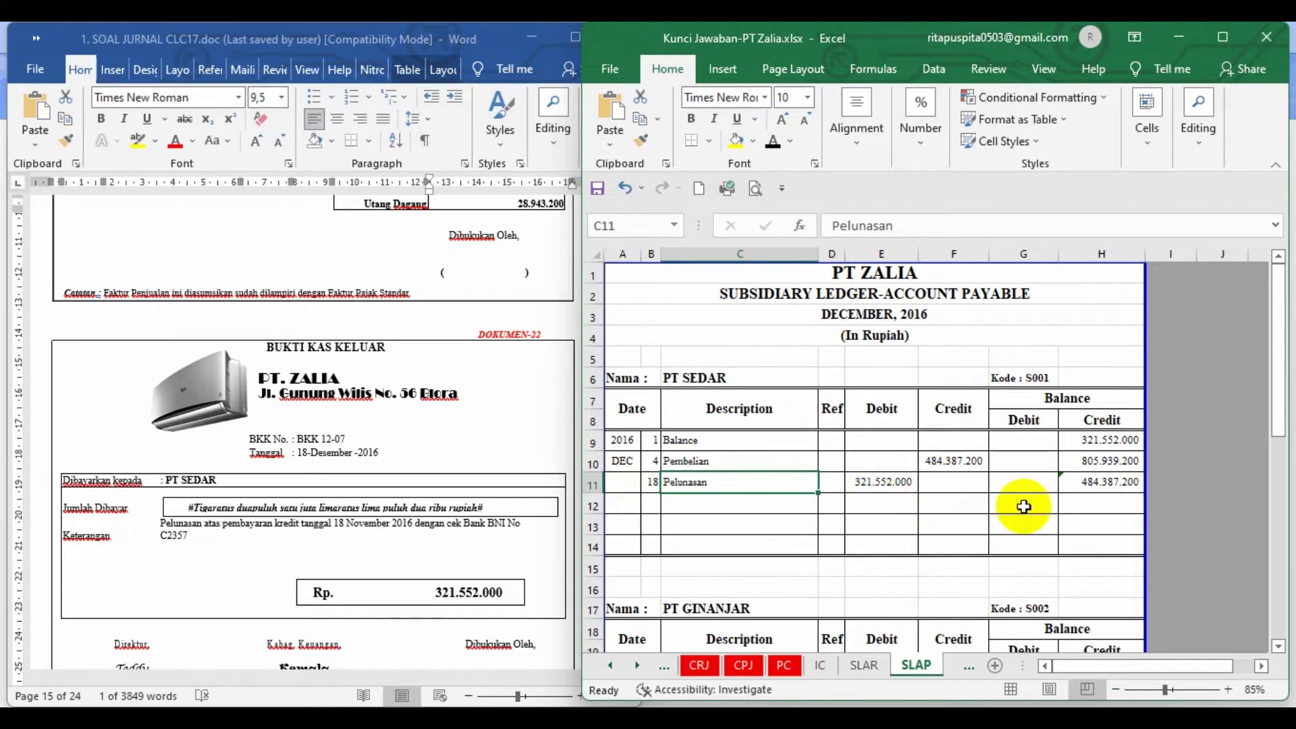
{"action": "left_click", "coordinate": [1097, 484]}
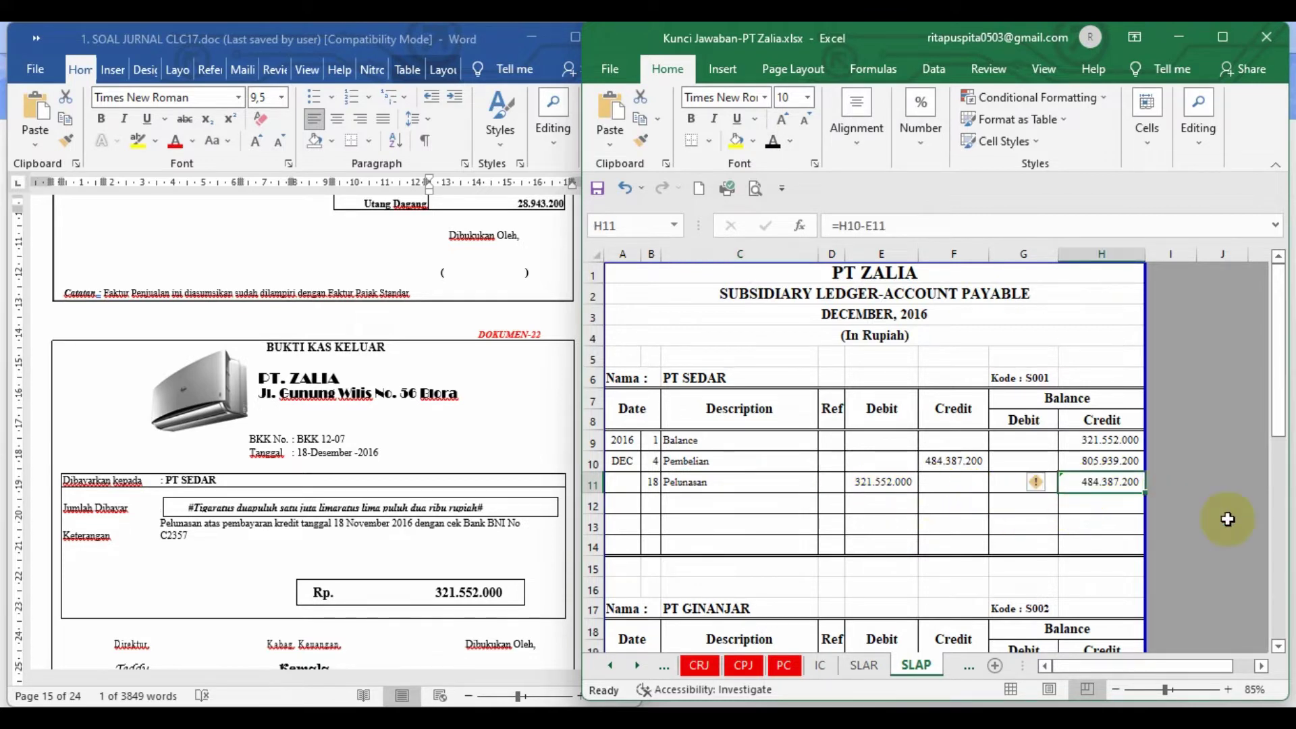
{"action": "left_click", "coordinate": [930, 225]}
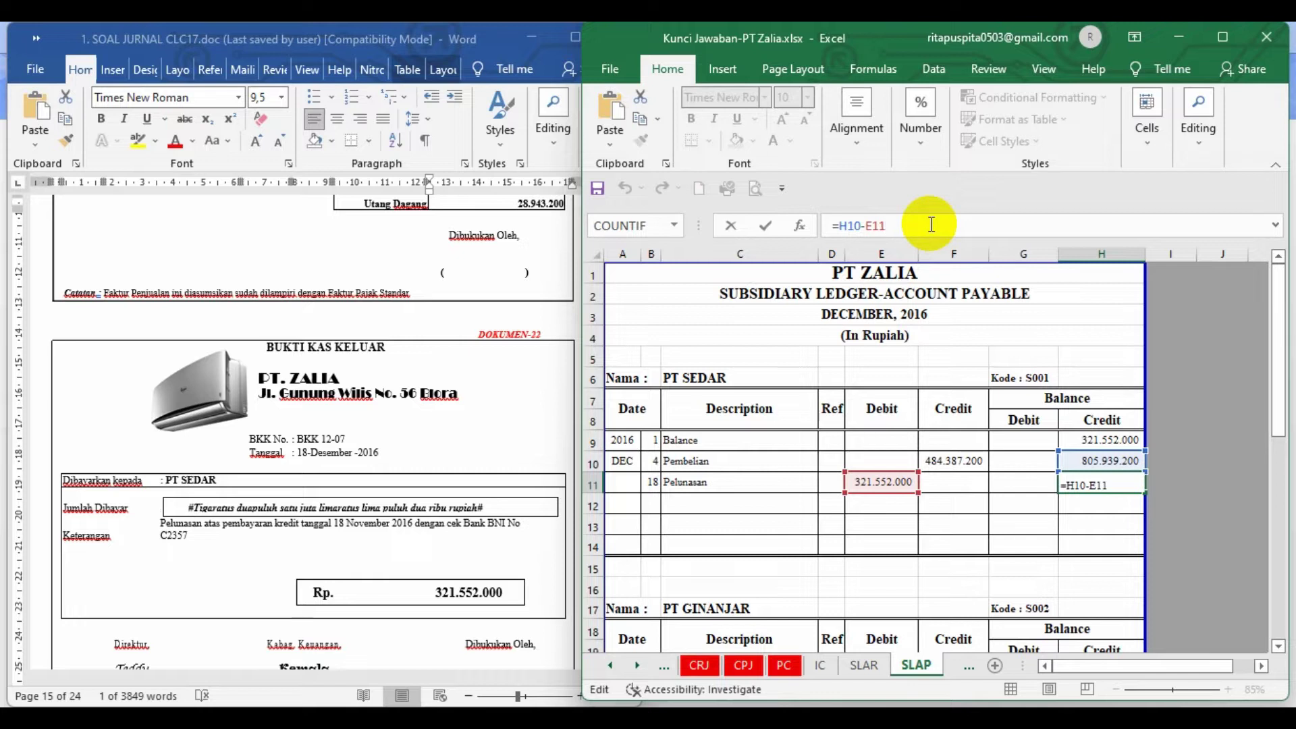
{"action": "key", "text": "Return"}
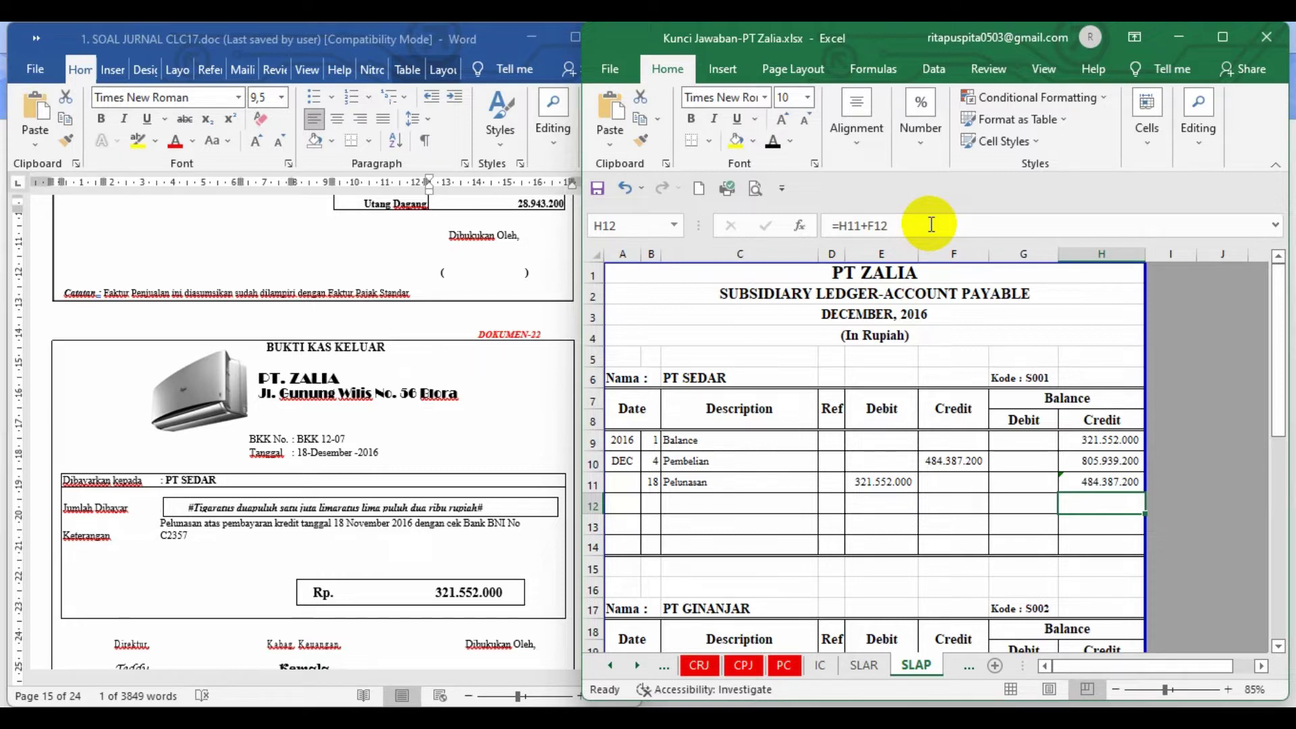
Switch to the Word document and bring up the cash receipt voucher DOKUMEN-23 for CV Mapan
{"action": "left_click", "coordinate": [514, 423]}
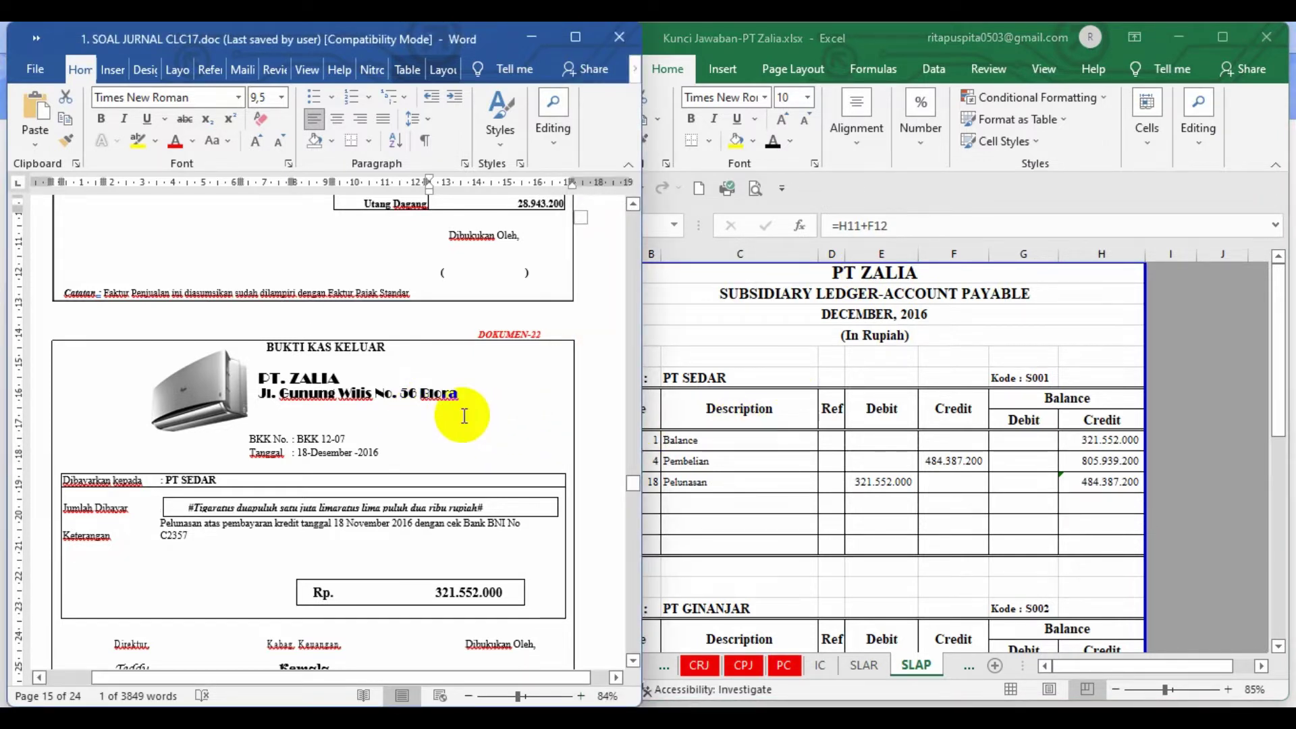
{"action": "scroll", "coordinate": [451, 417], "scroll_direction": "down", "scroll_amount": 3}
{"action": "scroll", "coordinate": [452, 417], "scroll_direction": "down", "scroll_amount": 3}
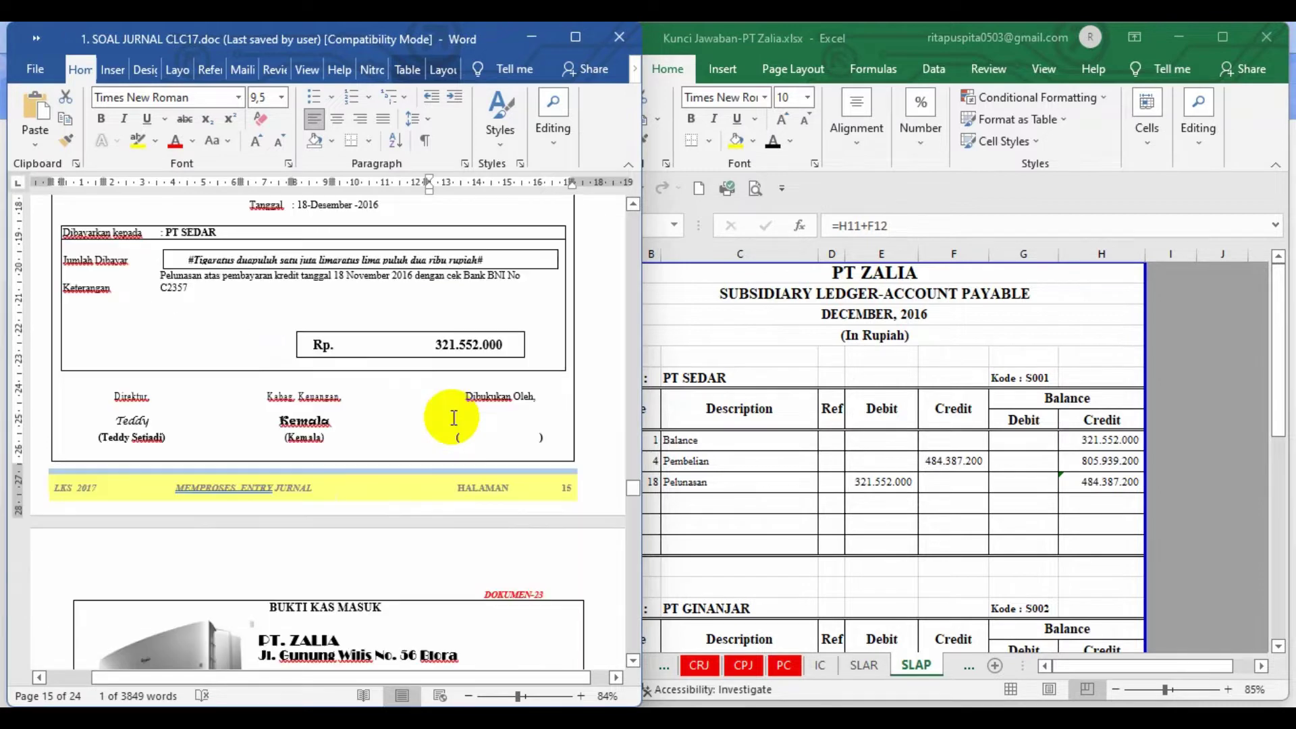
{"action": "scroll", "coordinate": [454, 418], "scroll_direction": "down", "scroll_amount": 6}
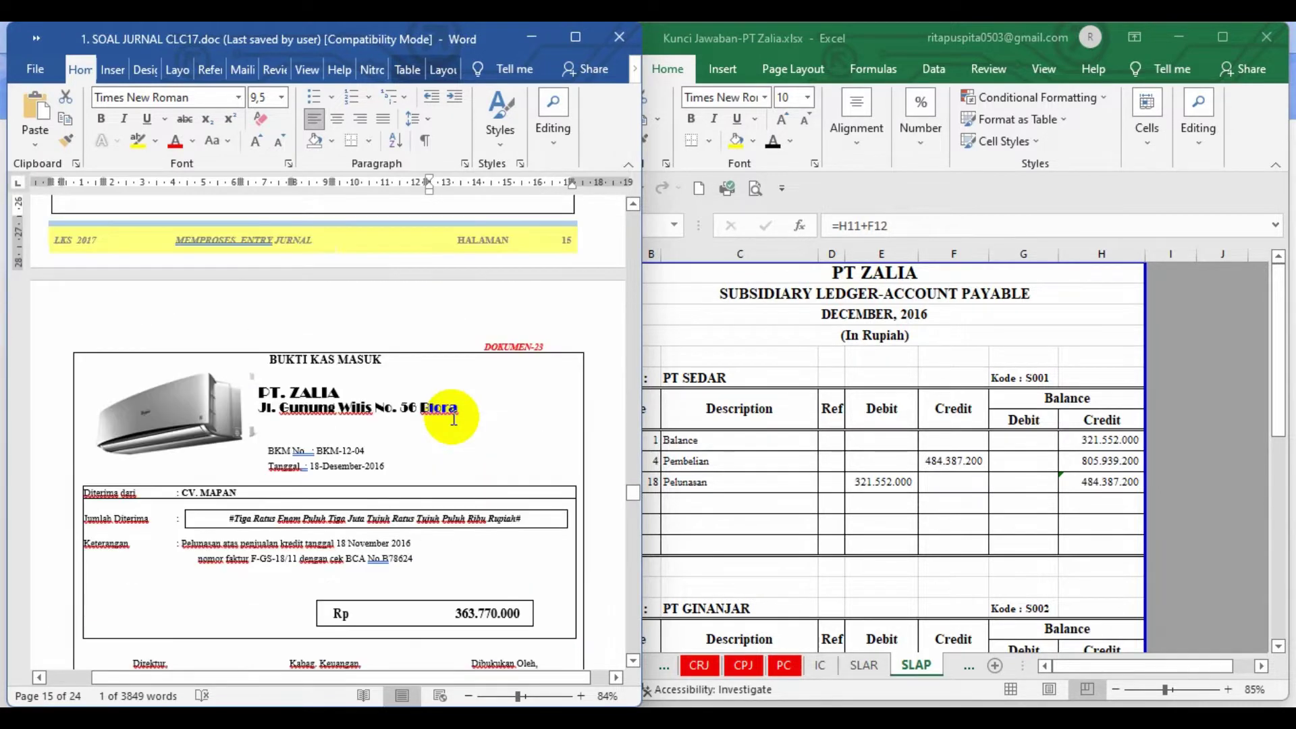
{"action": "scroll", "coordinate": [454, 419], "scroll_direction": "down", "scroll_amount": 3}
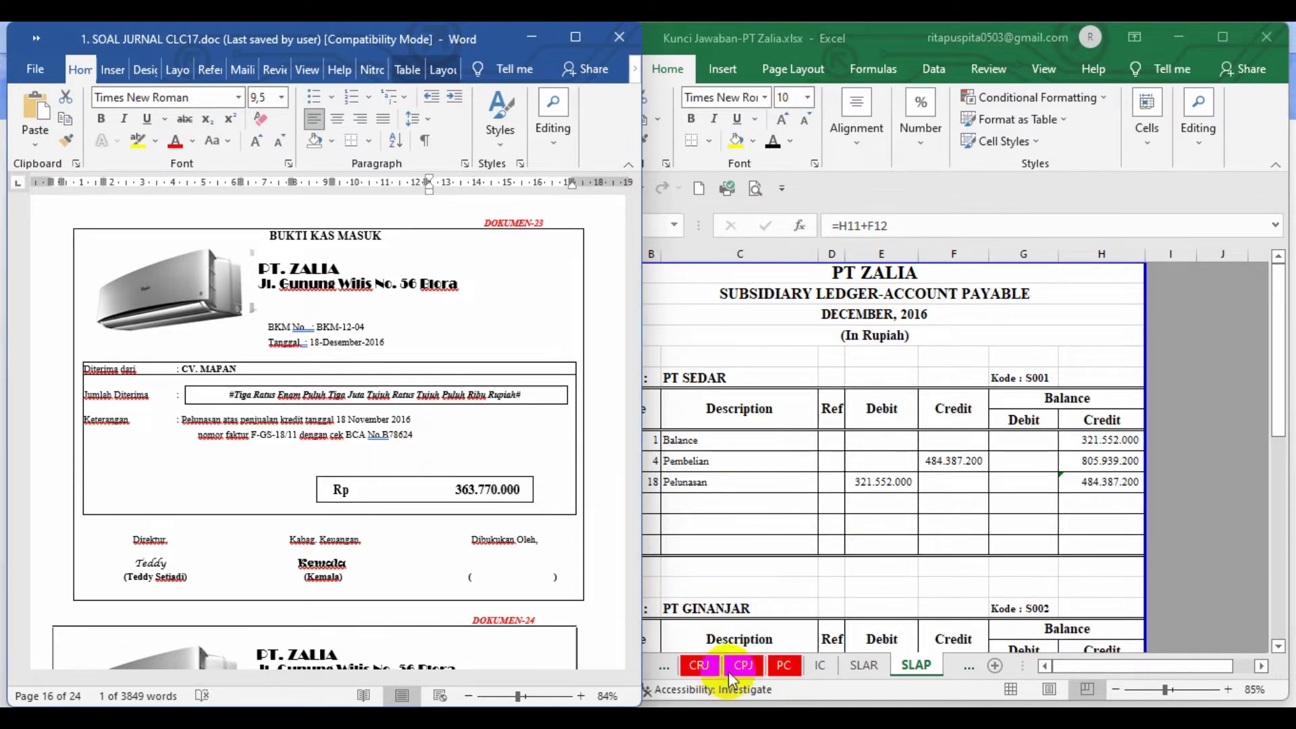
On the Excel CRJ sheet, change the font colour of row 13 to reveal the hidden receipt entry for voucher BKM-12-04
{"action": "left_click", "coordinate": [706, 672]}
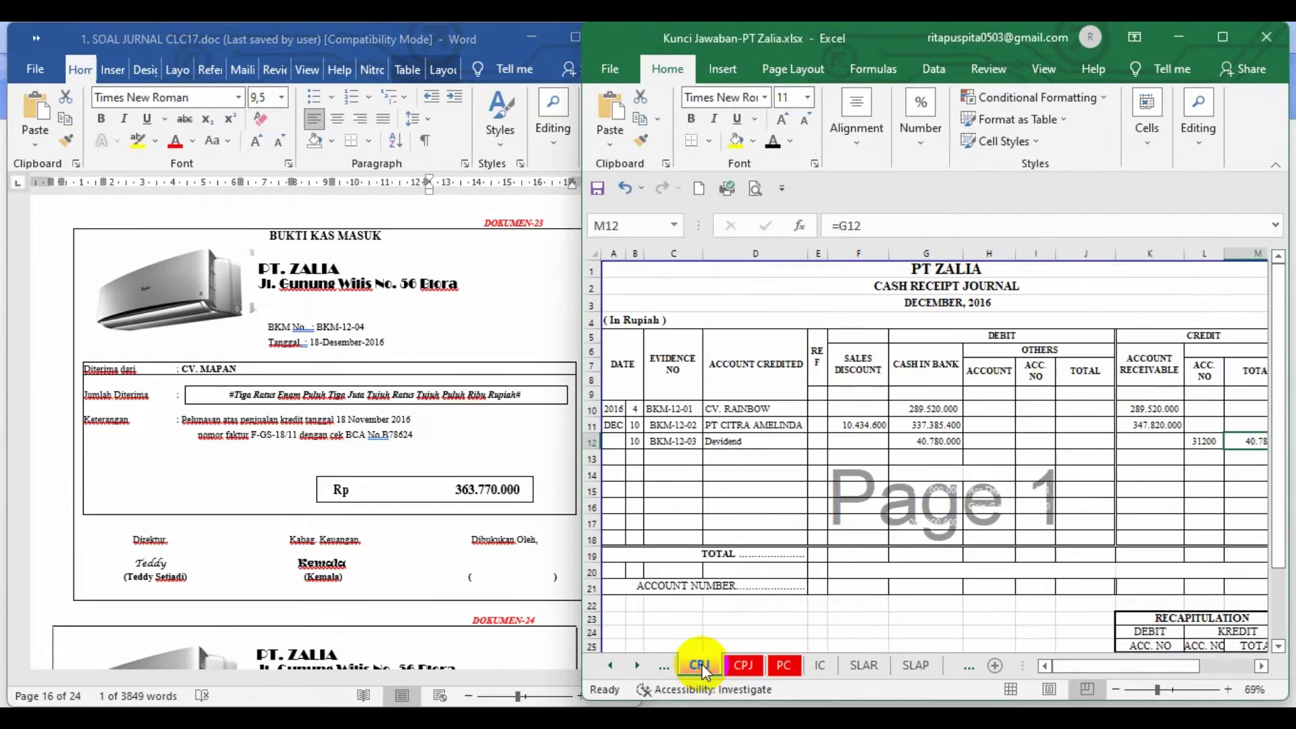
{"action": "left_click", "coordinate": [593, 460]}
{"action": "left_click", "coordinate": [773, 140]}
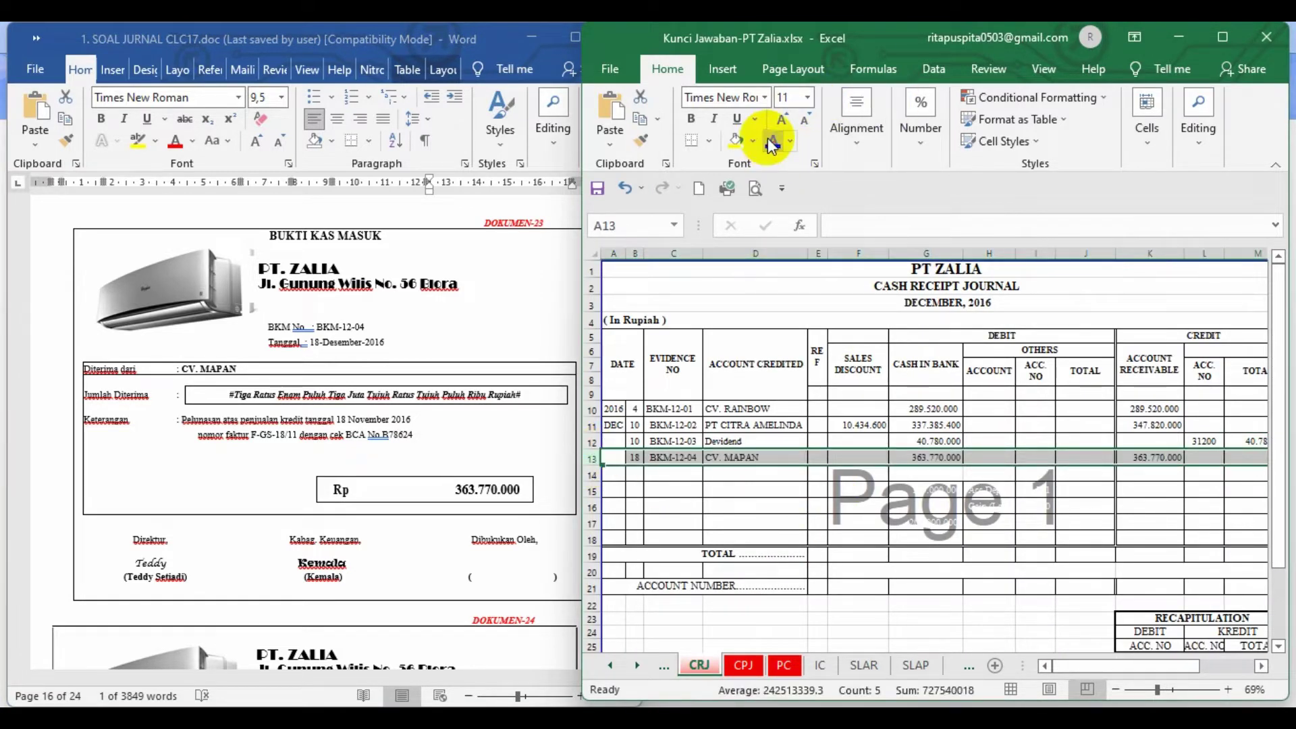
{"action": "left_click", "coordinate": [683, 504]}
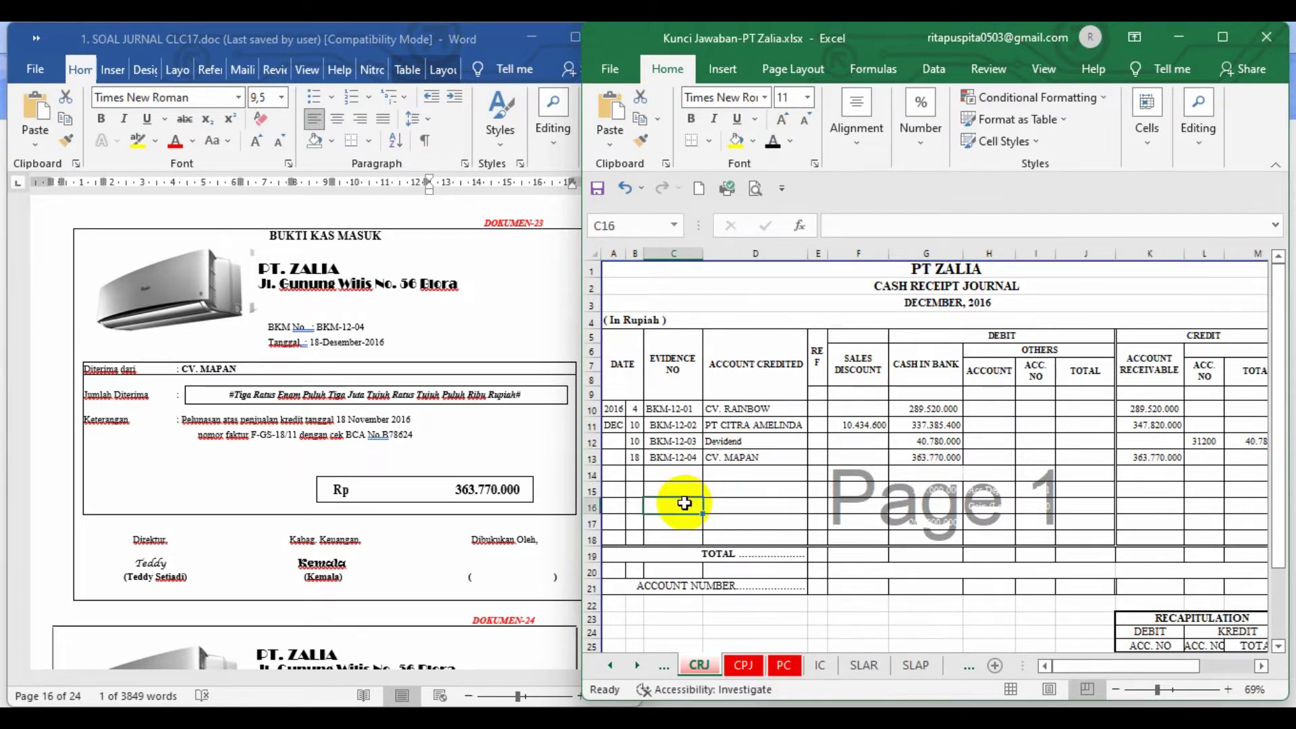
{"action": "left_click", "coordinate": [665, 459]}
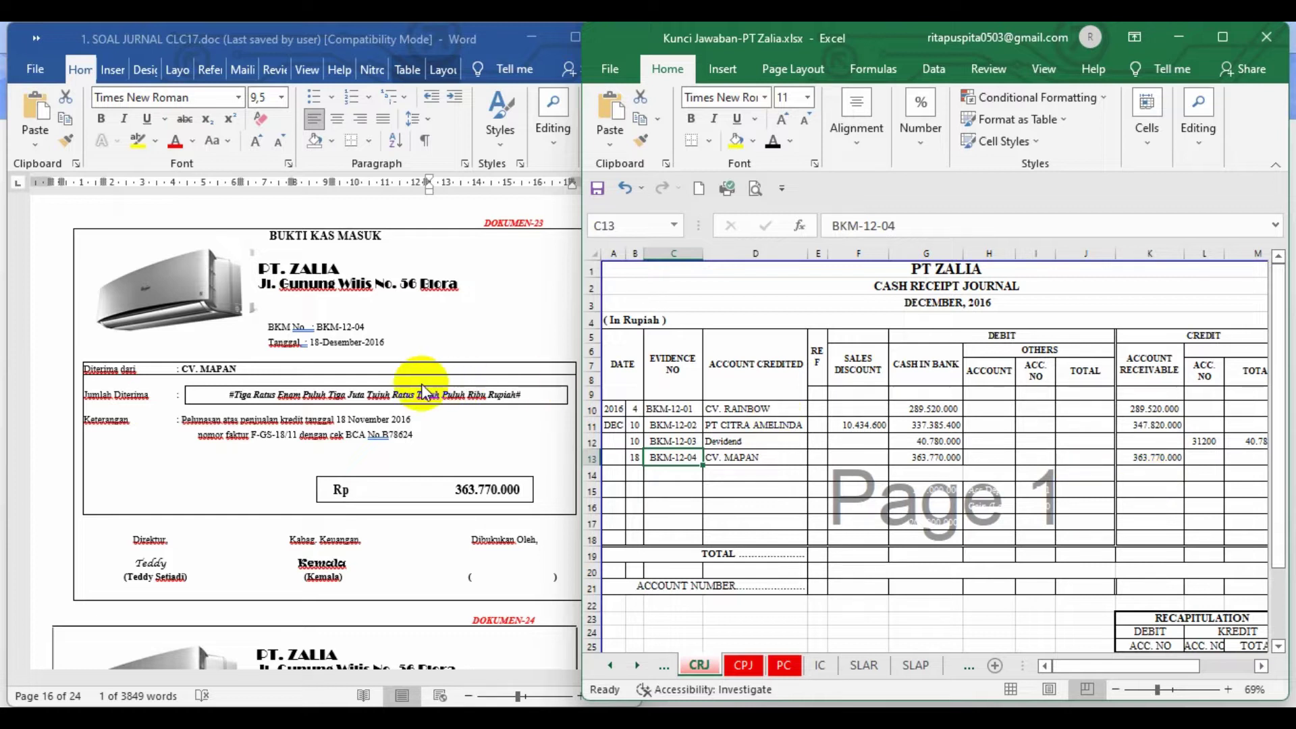
On the SLAR sheet, change the font colour of row 22 in CV Mapan's ledger to reveal the hidden sales line
{"action": "left_click", "coordinate": [876, 662]}
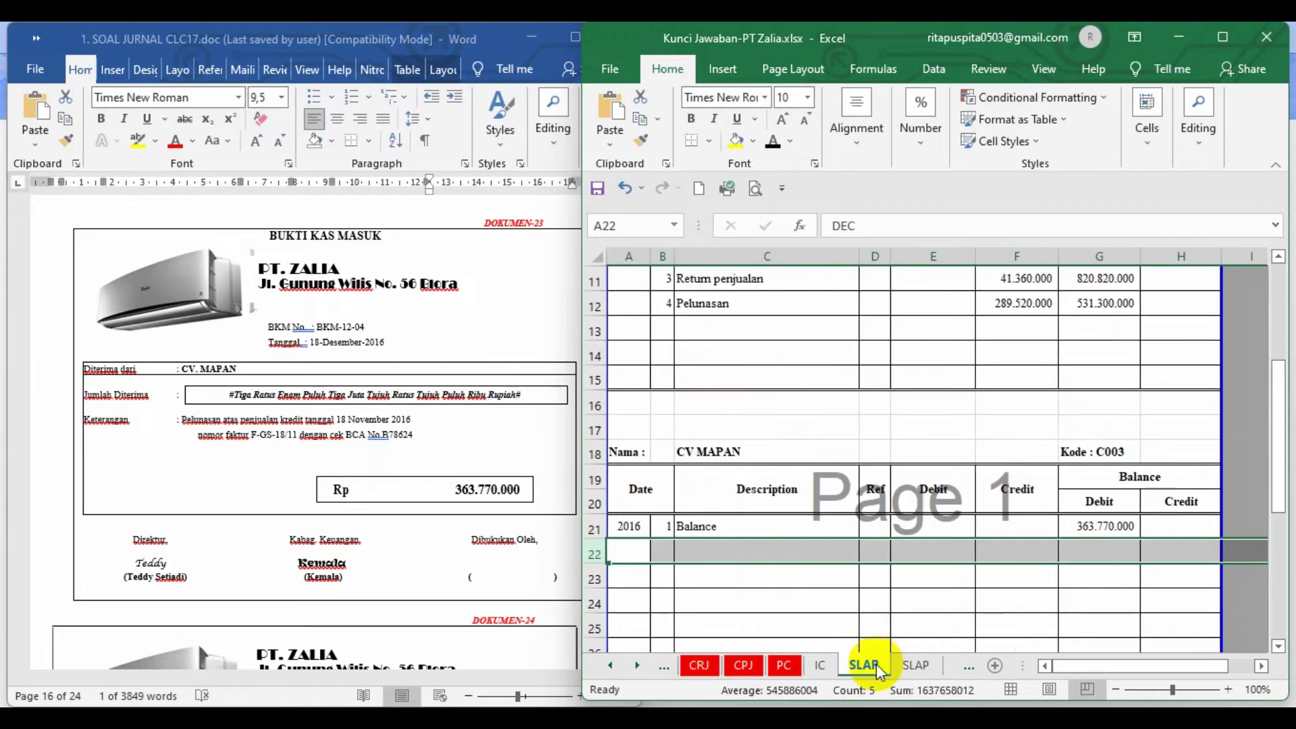
{"action": "left_click", "coordinate": [808, 621]}
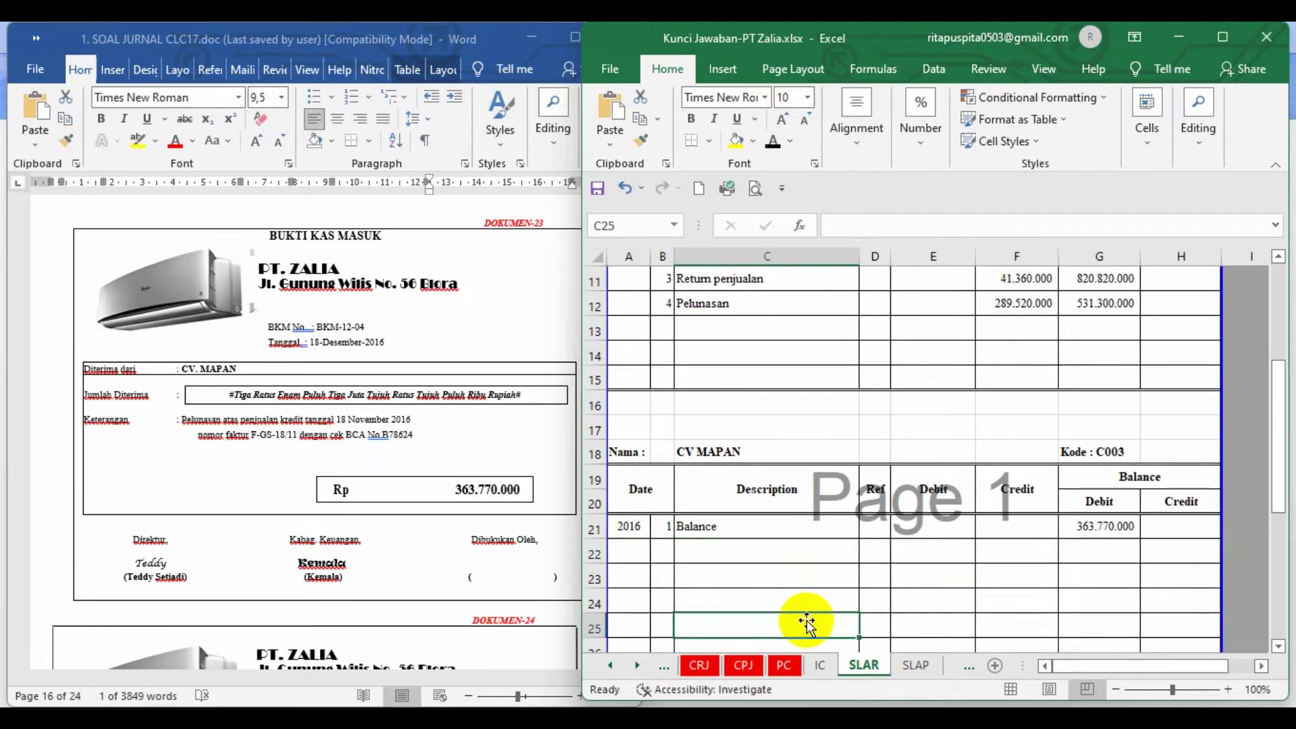
{"action": "left_click", "coordinate": [594, 555]}
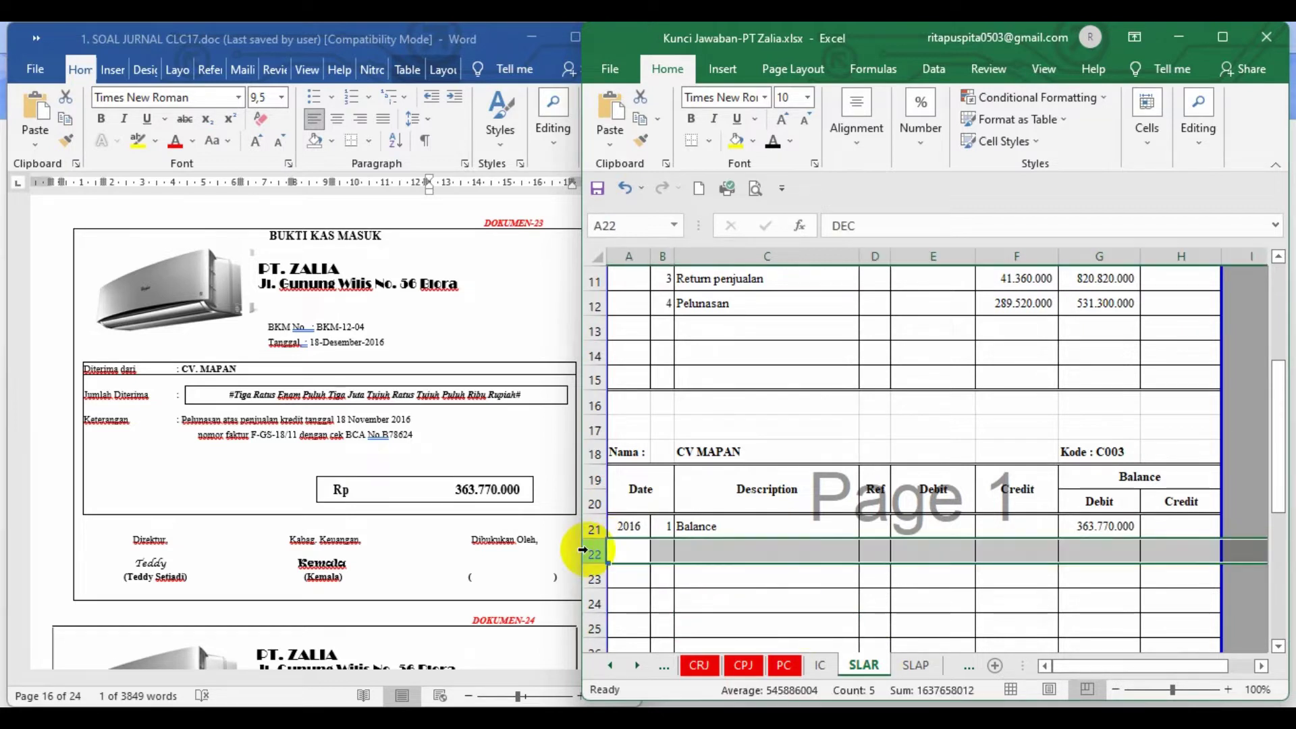
{"action": "left_click", "coordinate": [773, 142]}
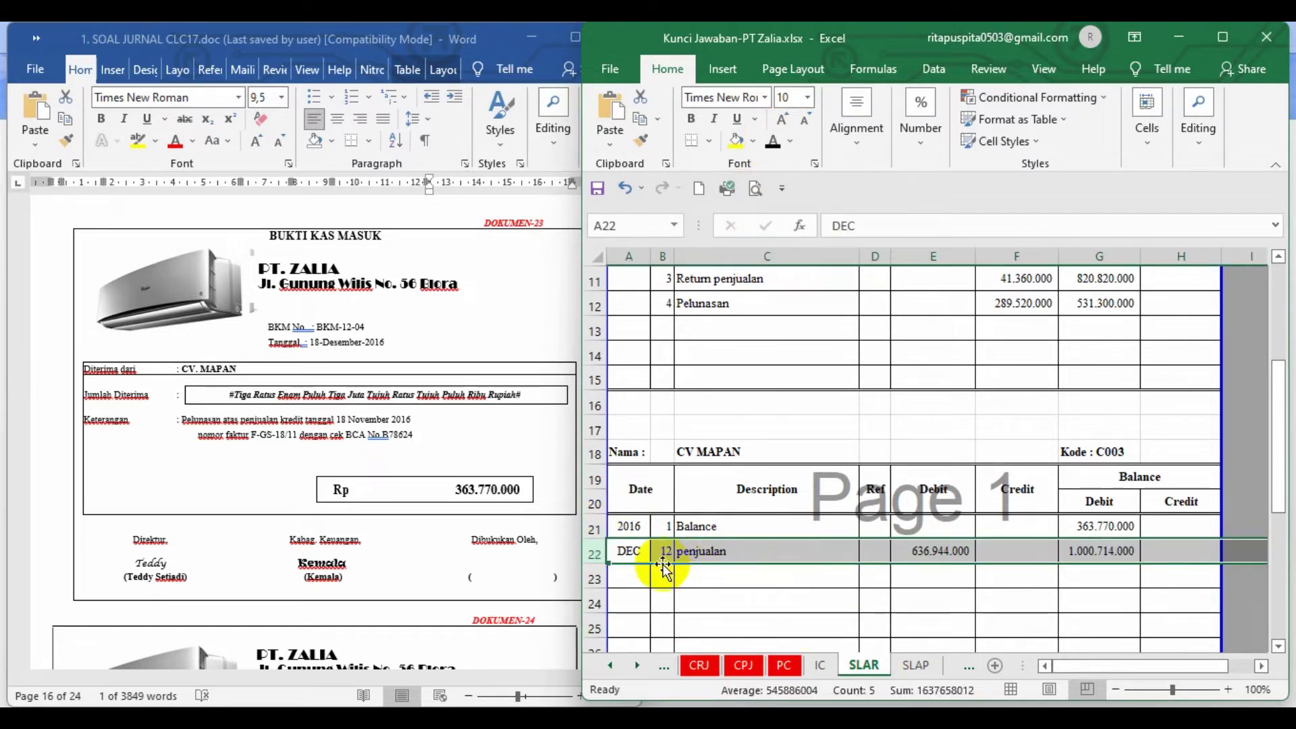
Apply the same font colour to rows 23 and 24 of CV Mapan's ledger to check for hidden entries
{"action": "left_click", "coordinate": [594, 575]}
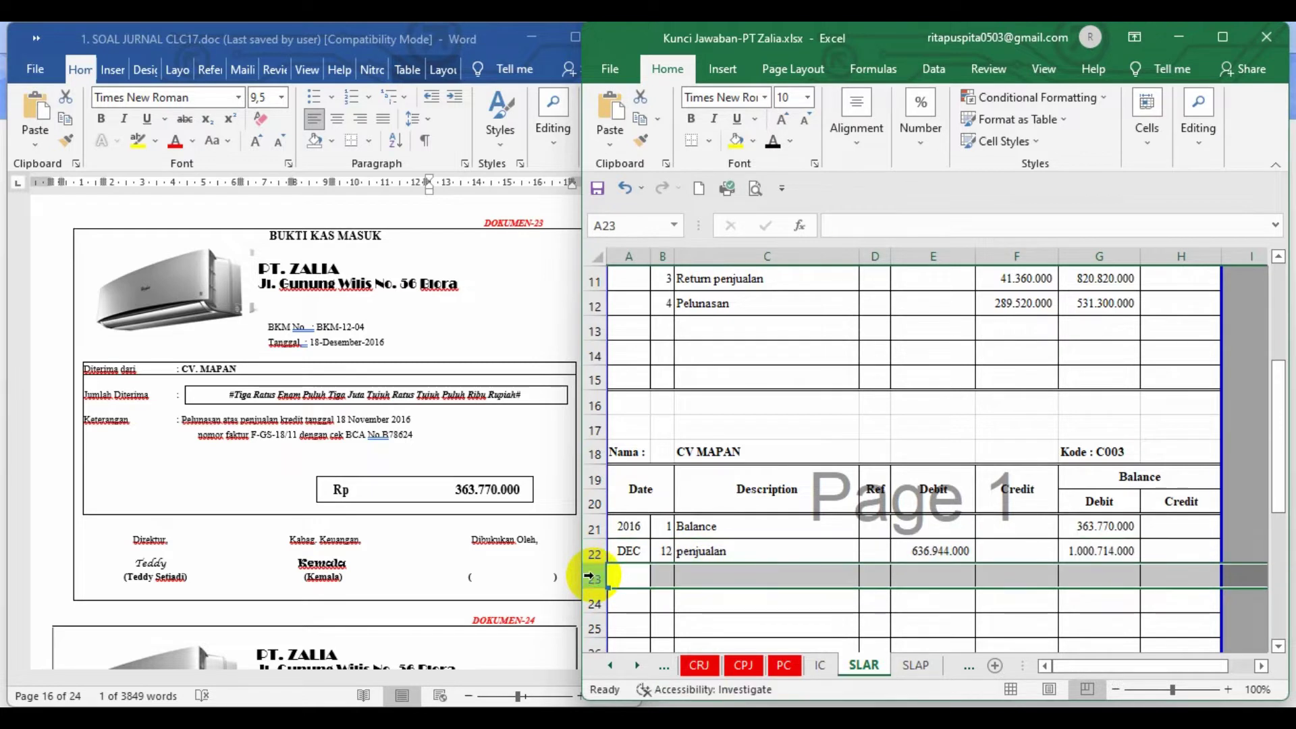
{"action": "left_click", "coordinate": [777, 144]}
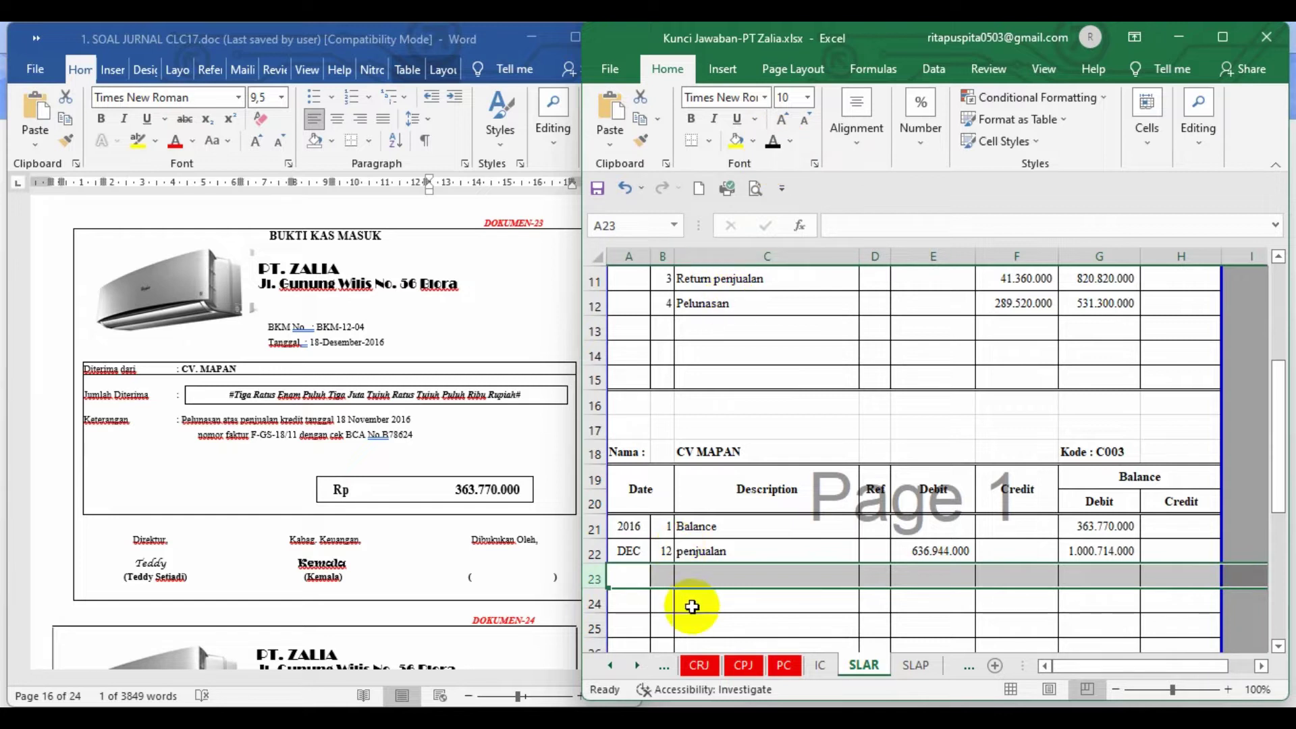
{"action": "left_click", "coordinate": [605, 603]}
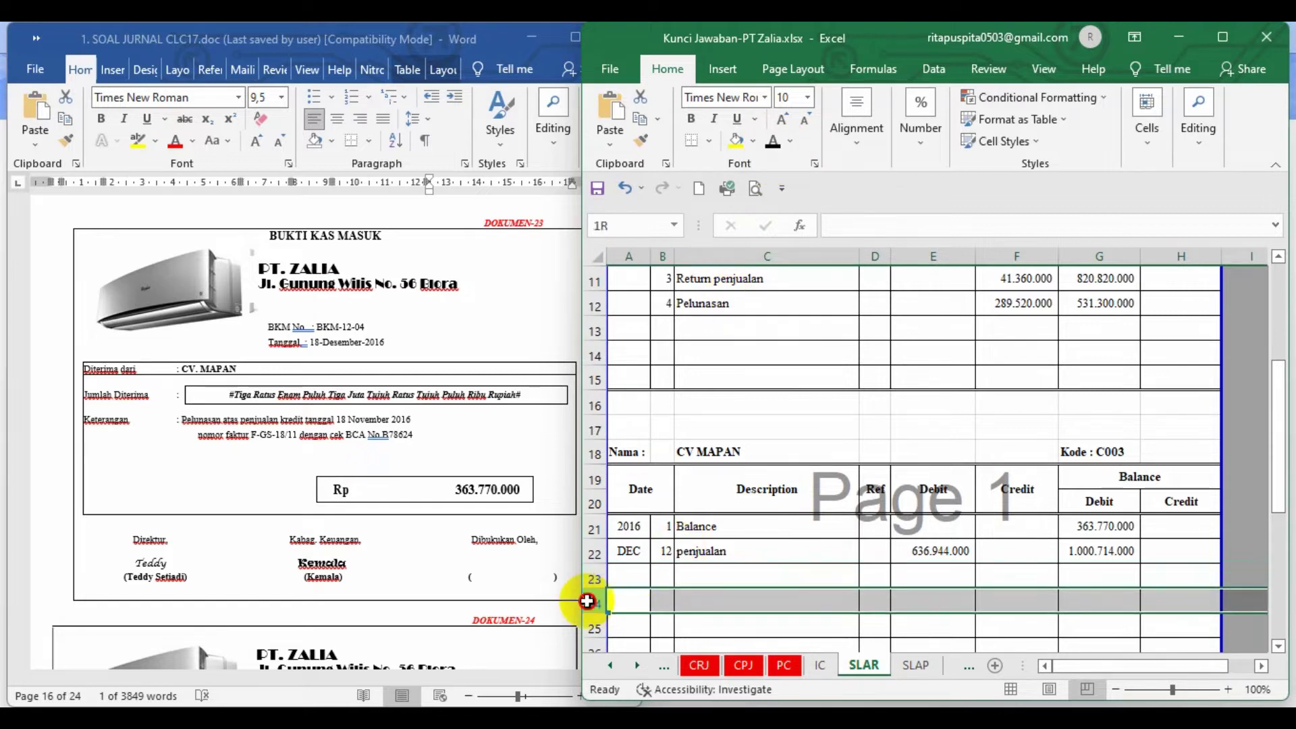
{"action": "left_click", "coordinate": [776, 145]}
Start a new line in row 23 of CV Mapan's ledger with day 18 and the description "pelunasan"
{"action": "left_click", "coordinate": [662, 577]}
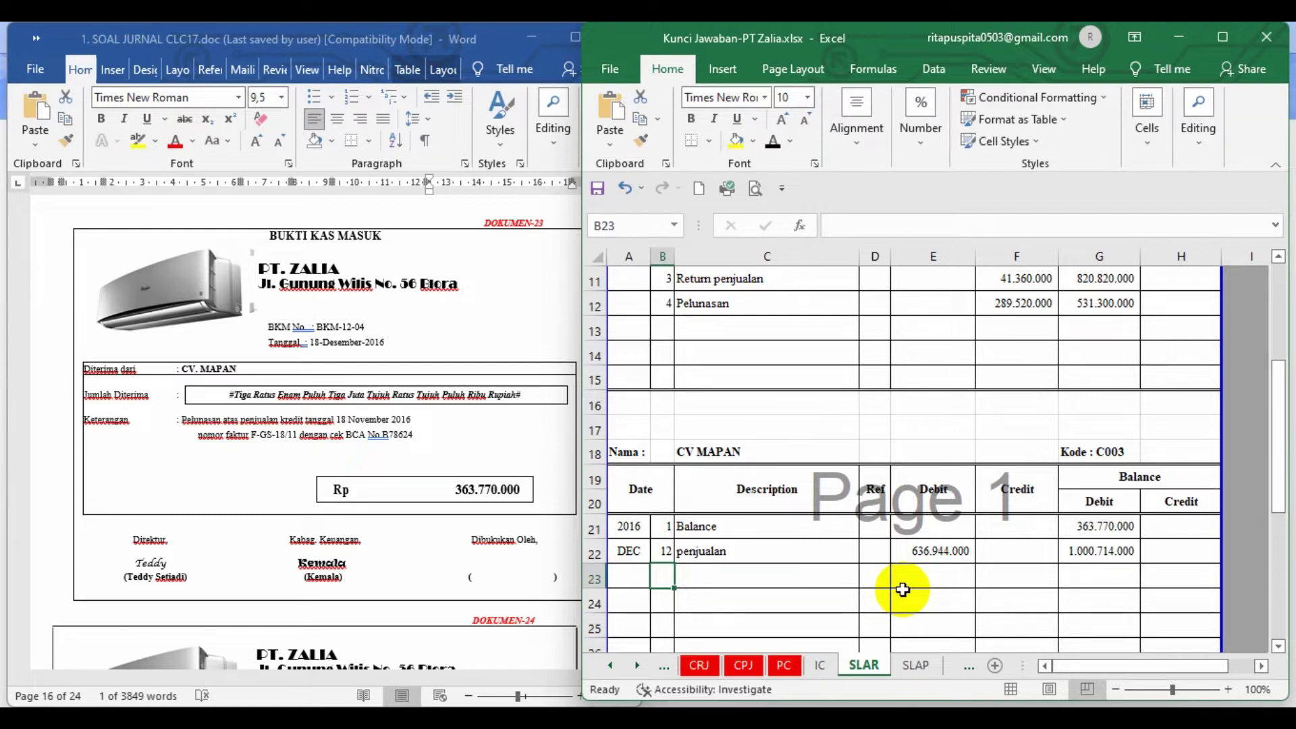
{"action": "type", "text": "1"}
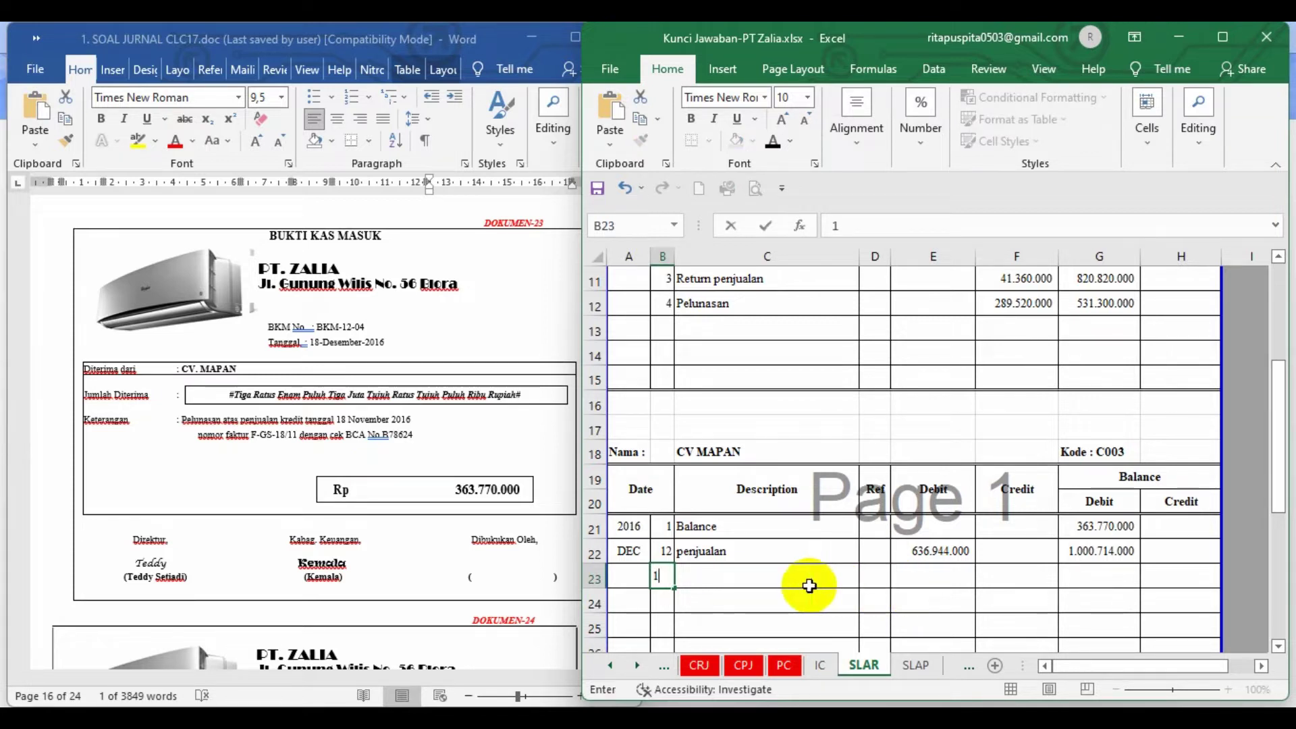
{"action": "type", "text": "8"}
{"action": "left_click", "coordinate": [727, 582]}
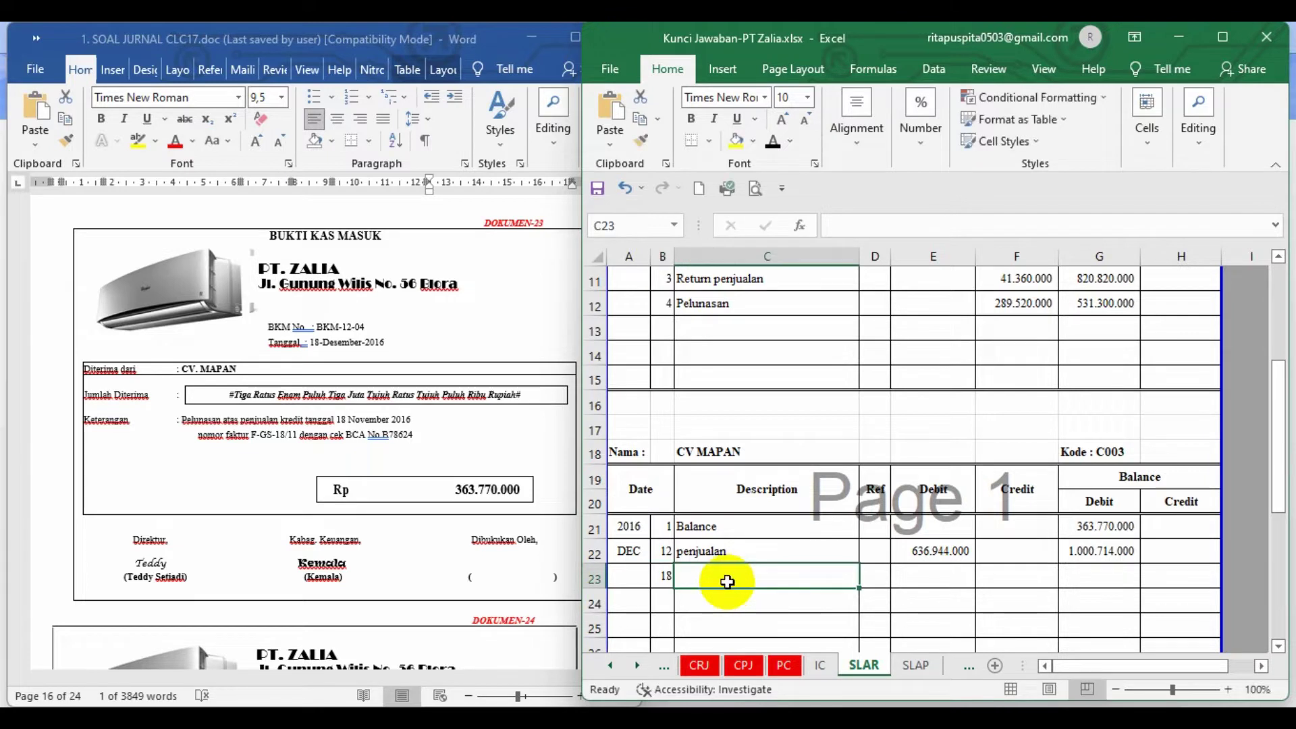
{"action": "type", "text": "pelunasan"}
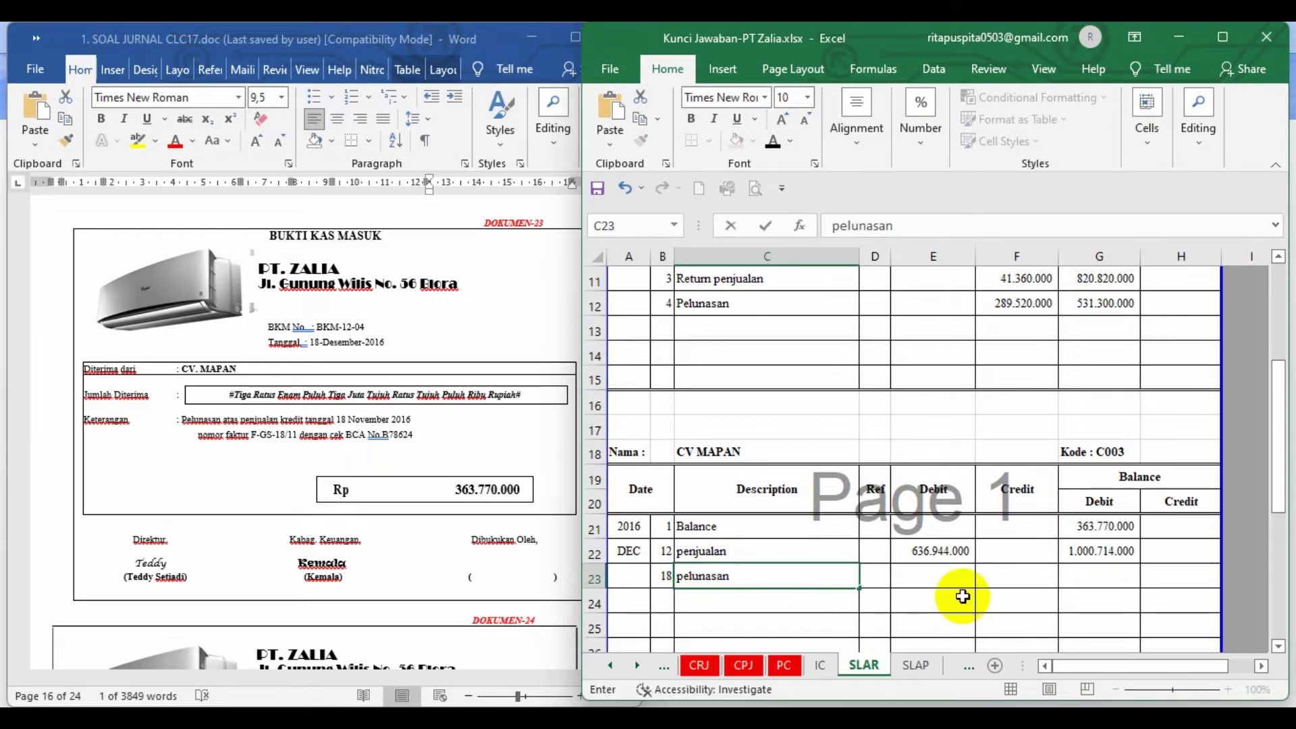
Copy CV Mapan's opening balance of 363.770.000 into the credit cell of the pelunasan line, F23
{"action": "left_click", "coordinate": [1030, 574]}
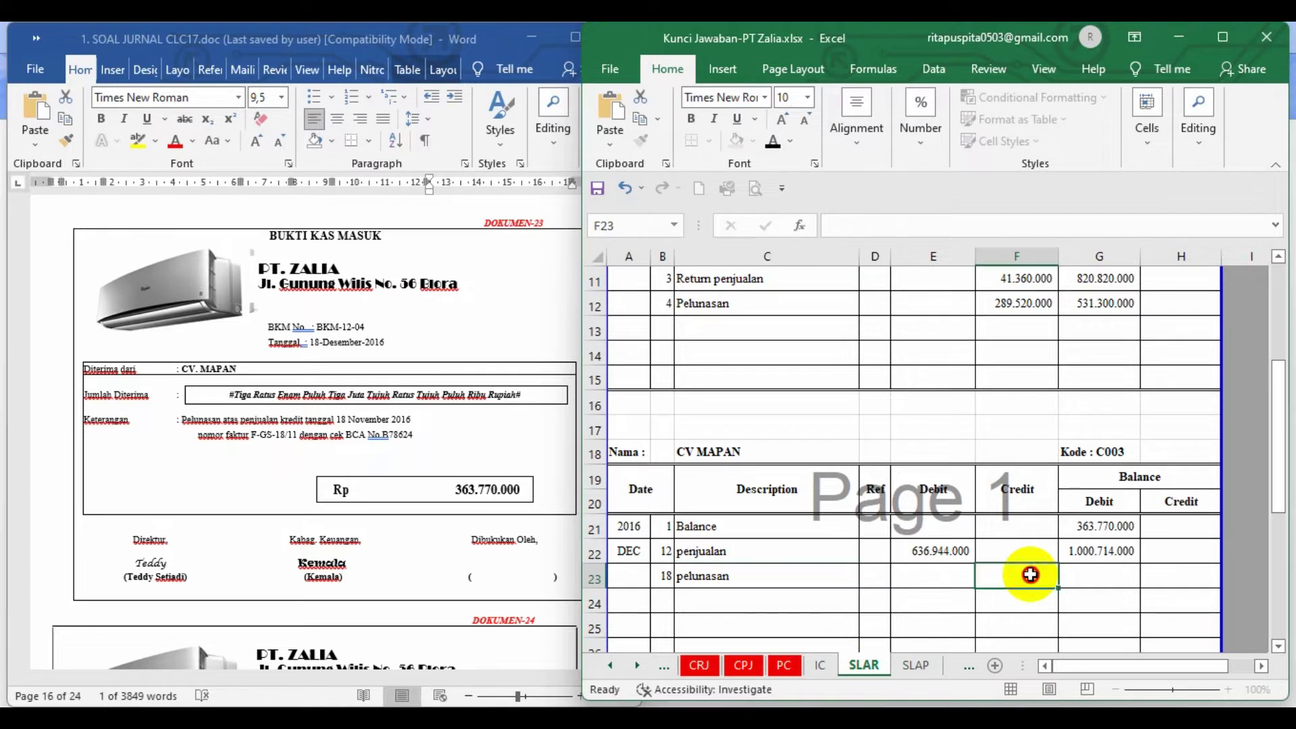
{"action": "left_click", "coordinate": [1081, 526]}
{"action": "key", "text": "ctrl+c"}
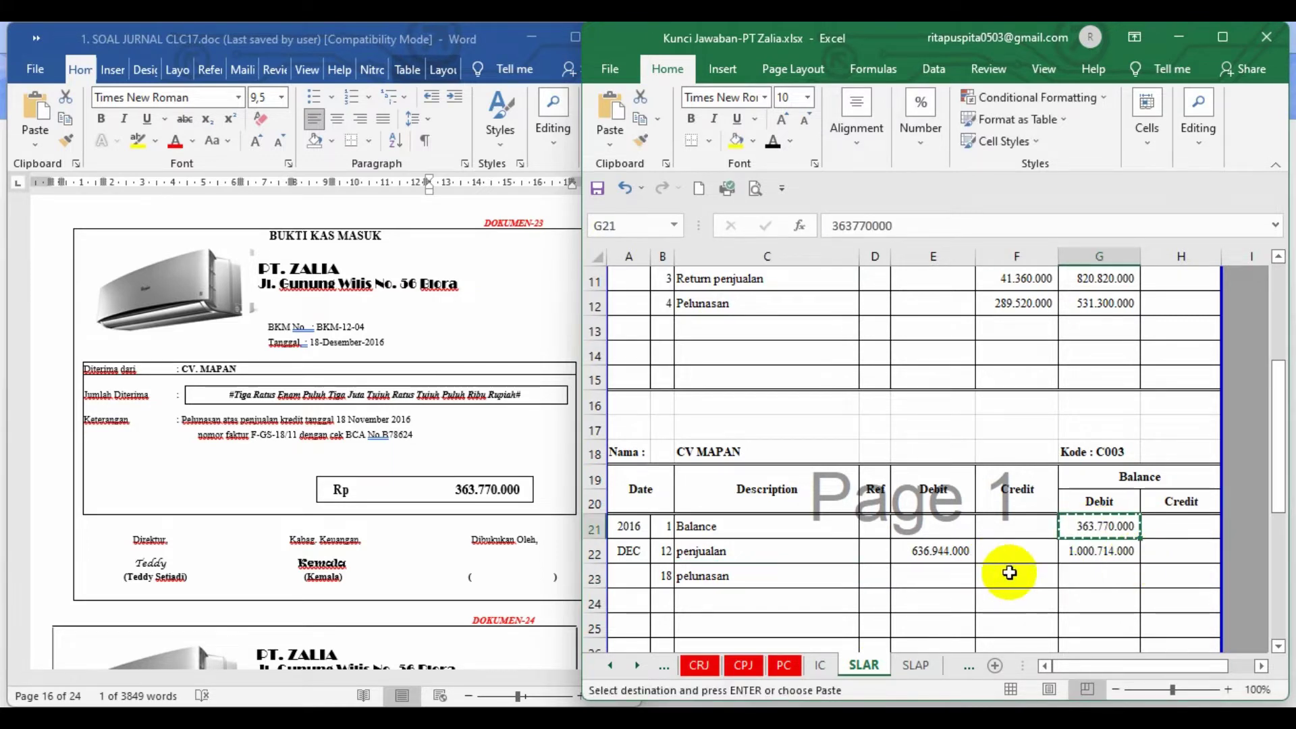
{"action": "left_click", "coordinate": [1010, 572]}
{"action": "key", "text": "ctrl+v"}
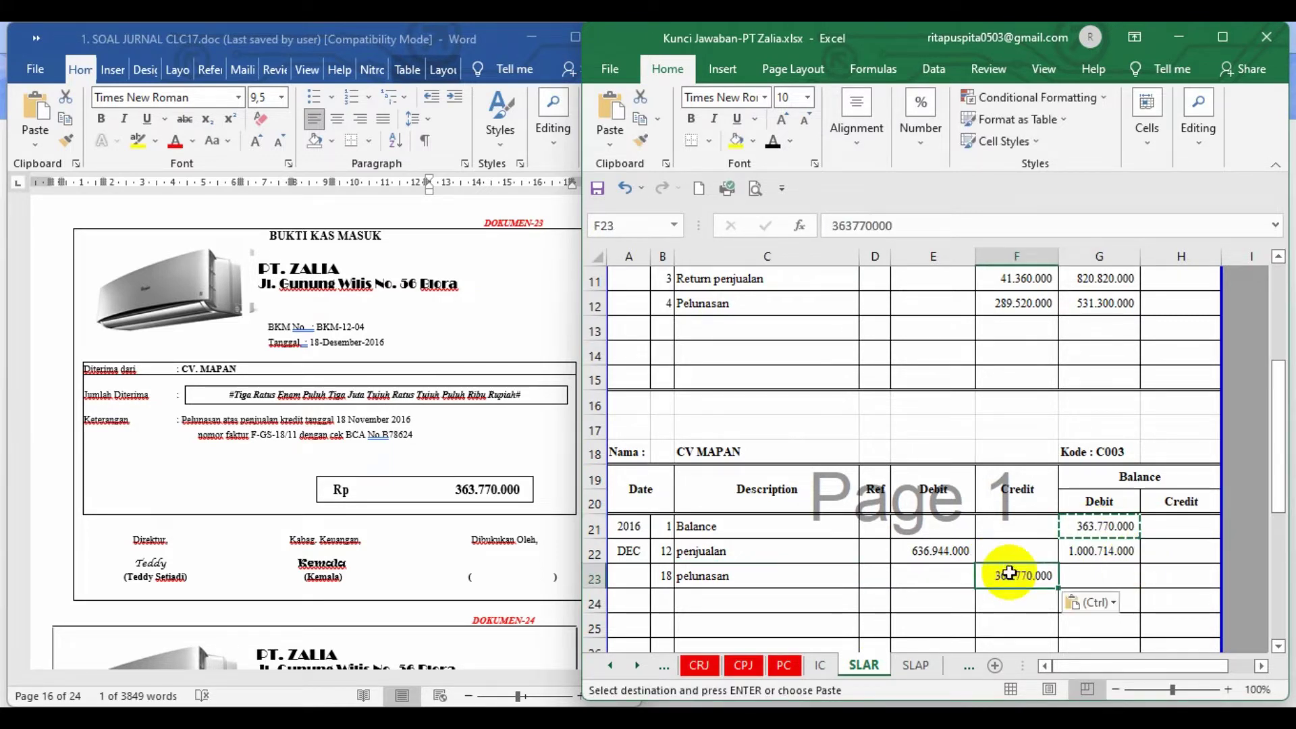
Calculate the debit balance of the pelunasan line in G23 with the formula =G22-F23, accepting the suggested formula correction
{"action": "left_click", "coordinate": [1117, 584]}
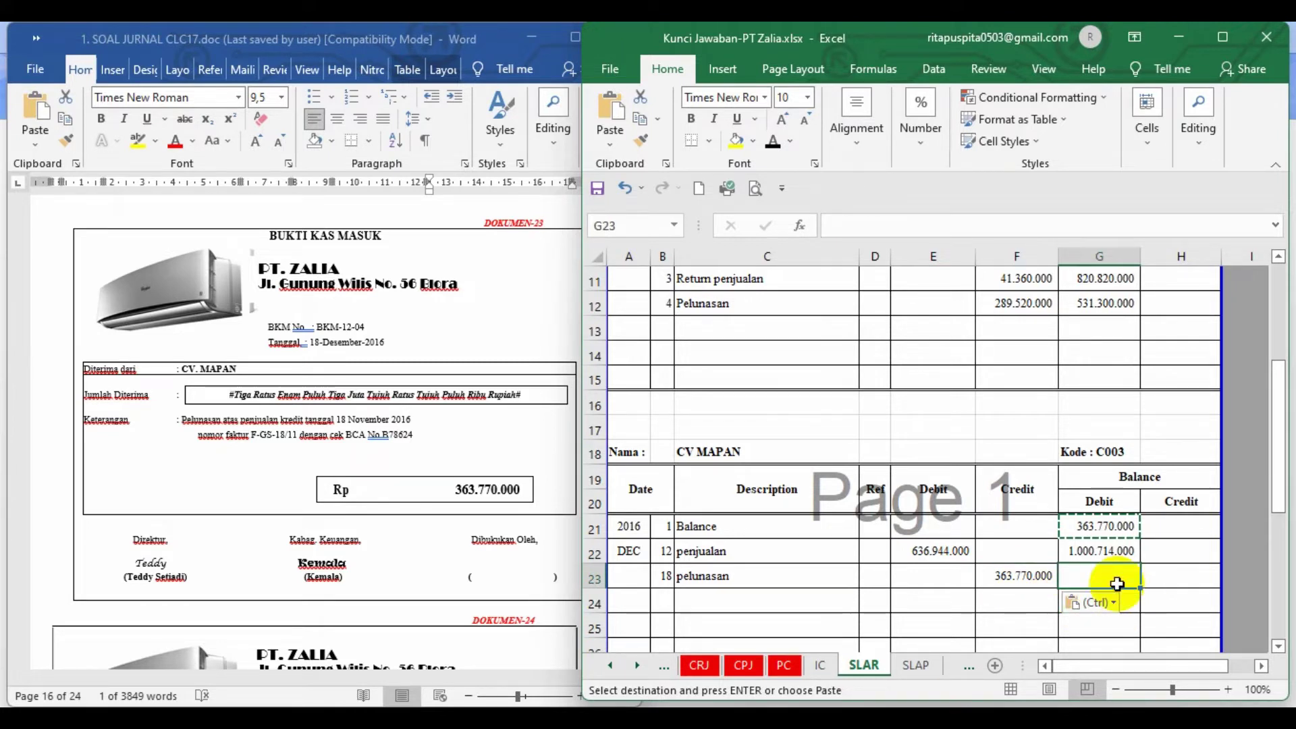
{"action": "type", "text": "="}
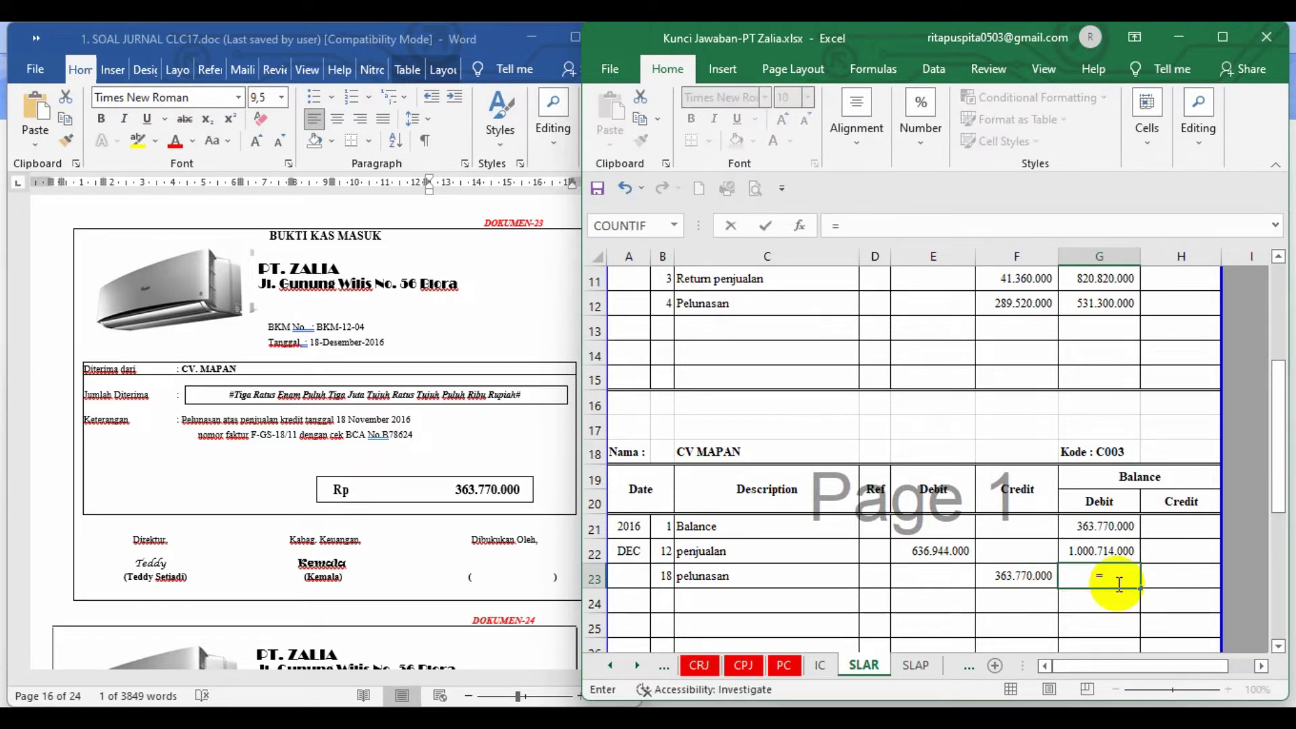
{"action": "type", "text": "="}
{"action": "left_click", "coordinate": [1098, 551]}
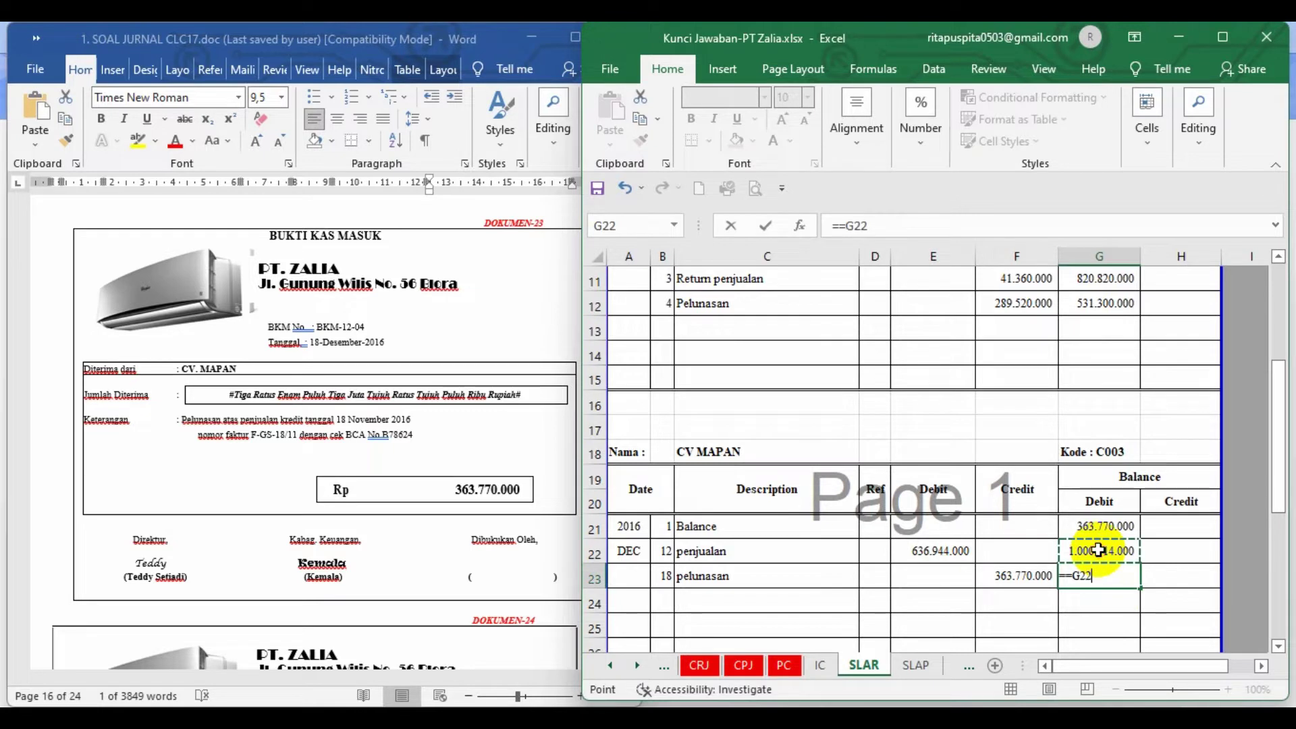
{"action": "type", "text": "-"}
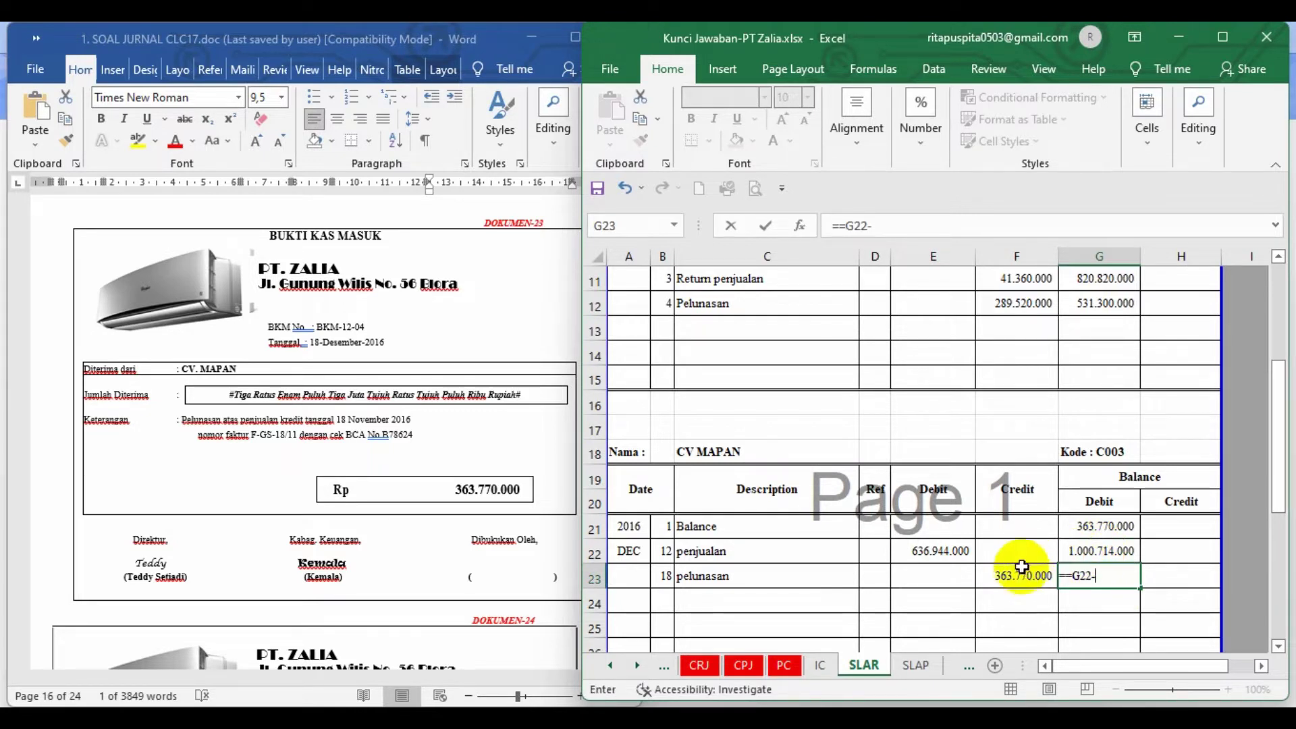
{"action": "left_click", "coordinate": [1017, 575]}
{"action": "key", "text": "Return"}
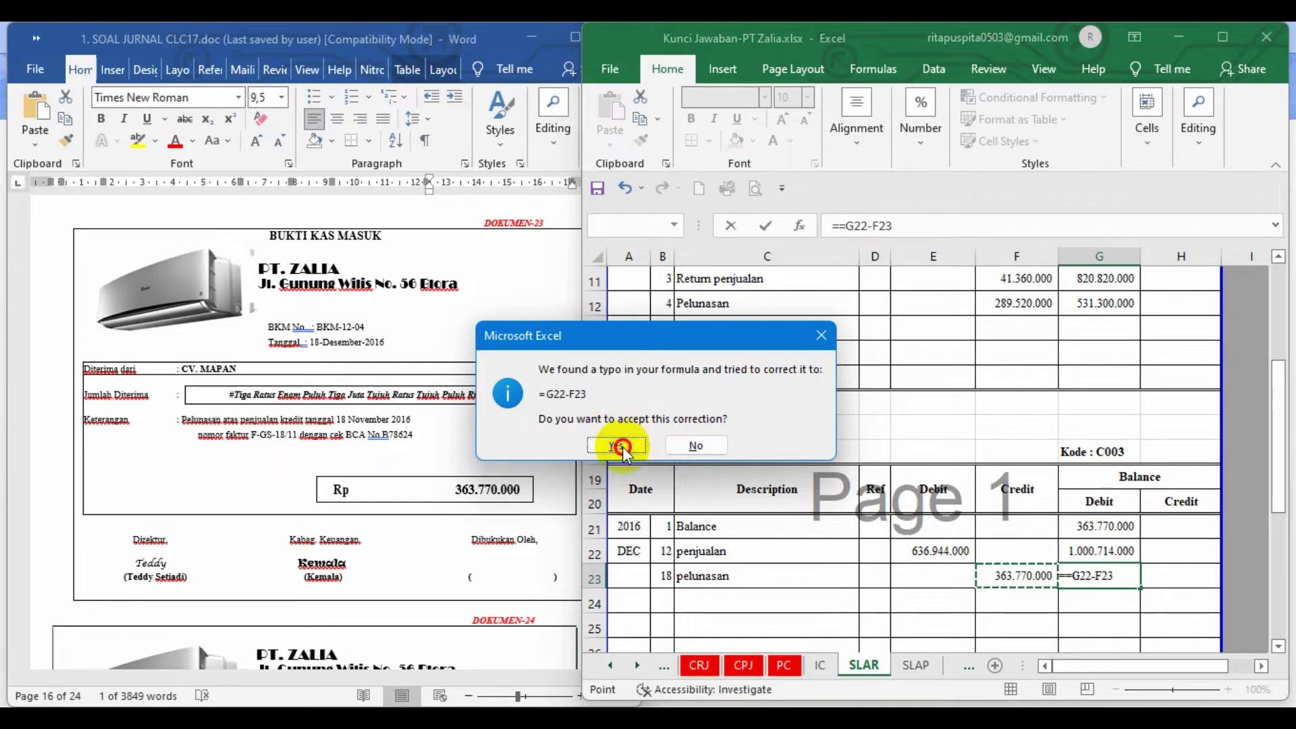
{"action": "left_click", "coordinate": [629, 449]}
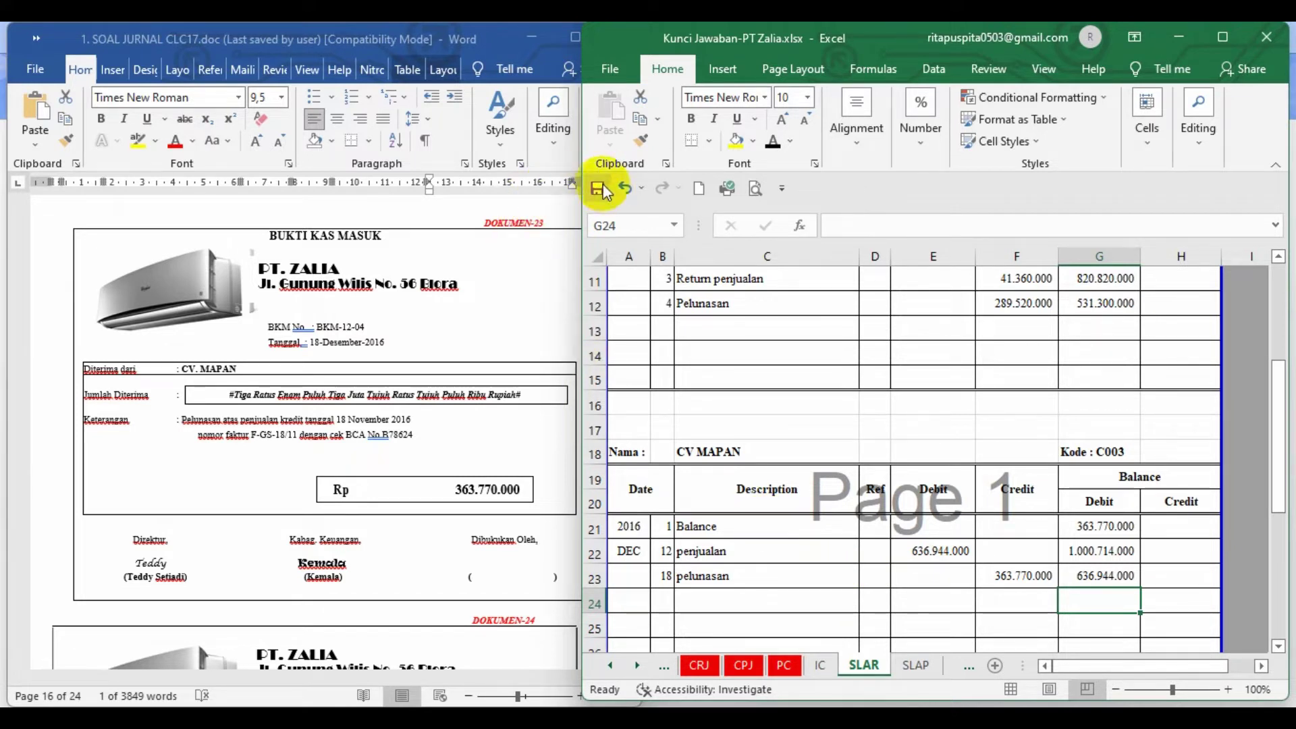
Bring up sales invoice DOKUMEN-24 for PT Citra Amelinda in Word, and open the sales journal sheet SJ in Excel
{"action": "left_click", "coordinate": [421, 339]}
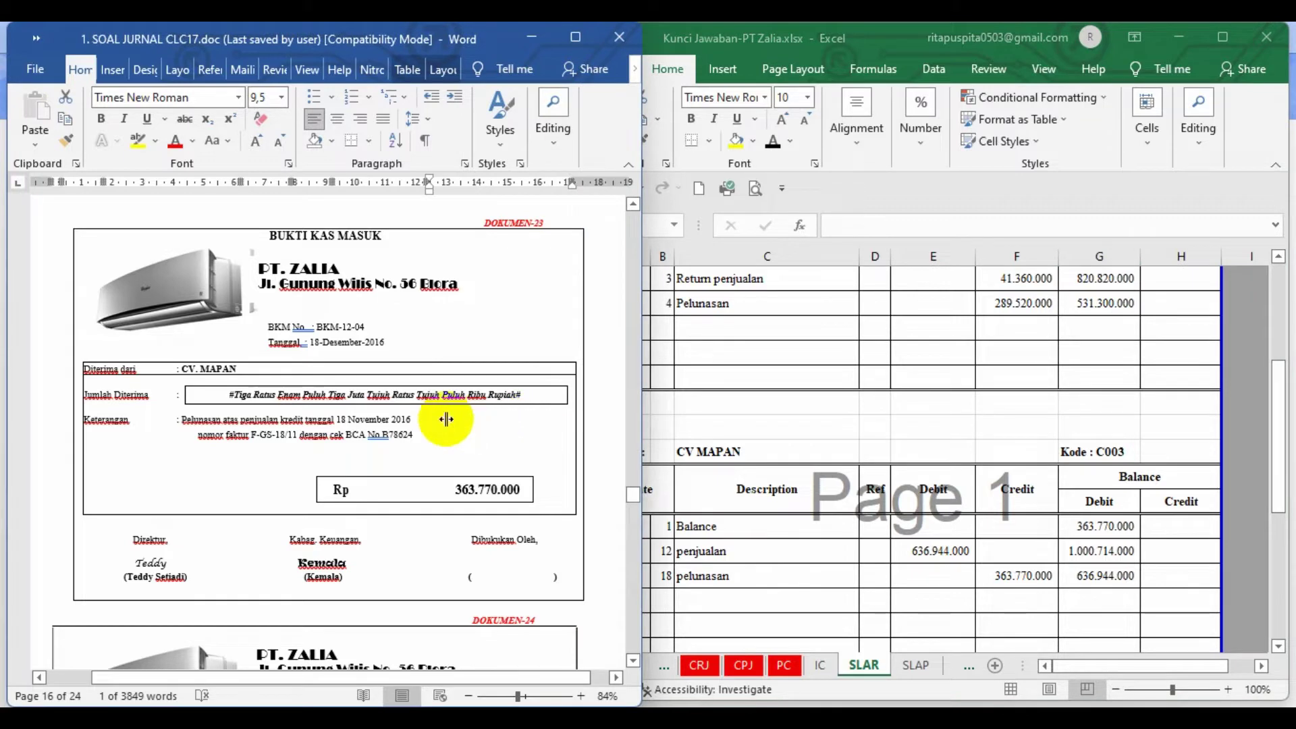
{"action": "scroll", "coordinate": [446, 419], "scroll_direction": "down", "scroll_amount": 10}
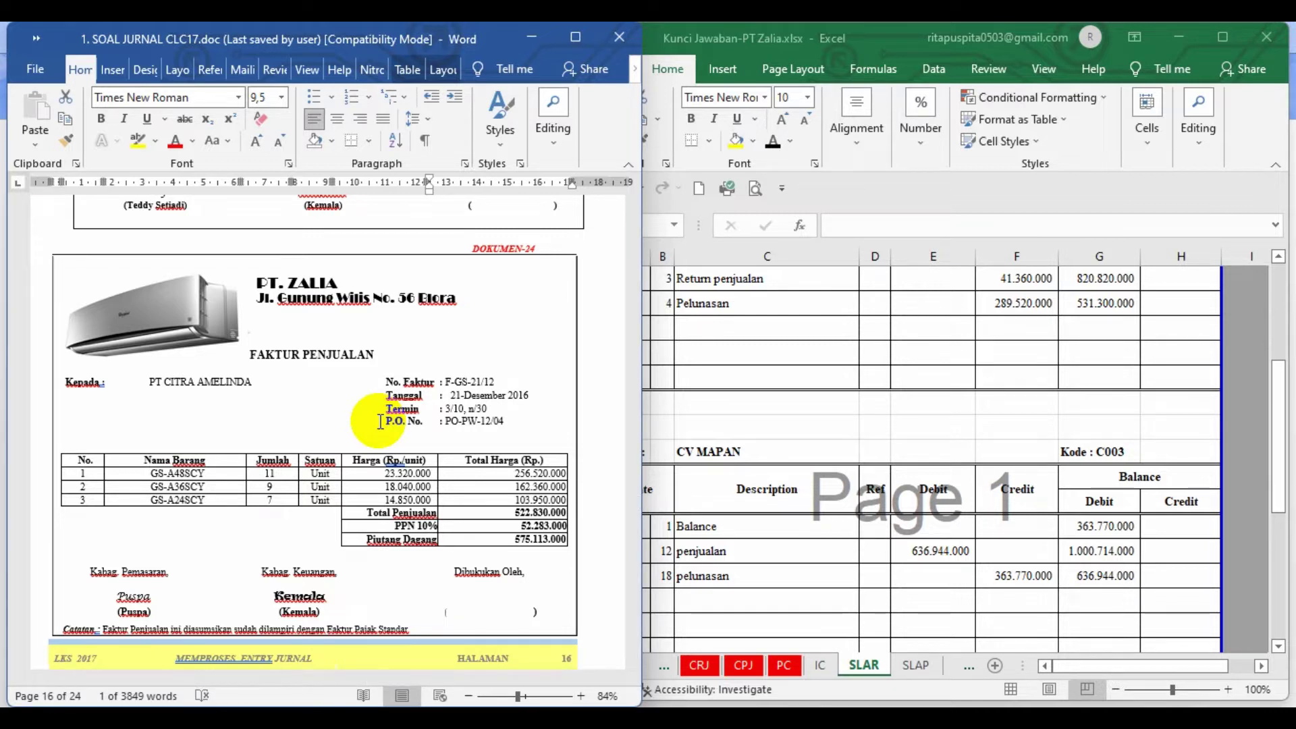
{"action": "left_click", "coordinate": [669, 675]}
{"action": "left_click", "coordinate": [666, 670]}
{"action": "left_click", "coordinate": [666, 669]}
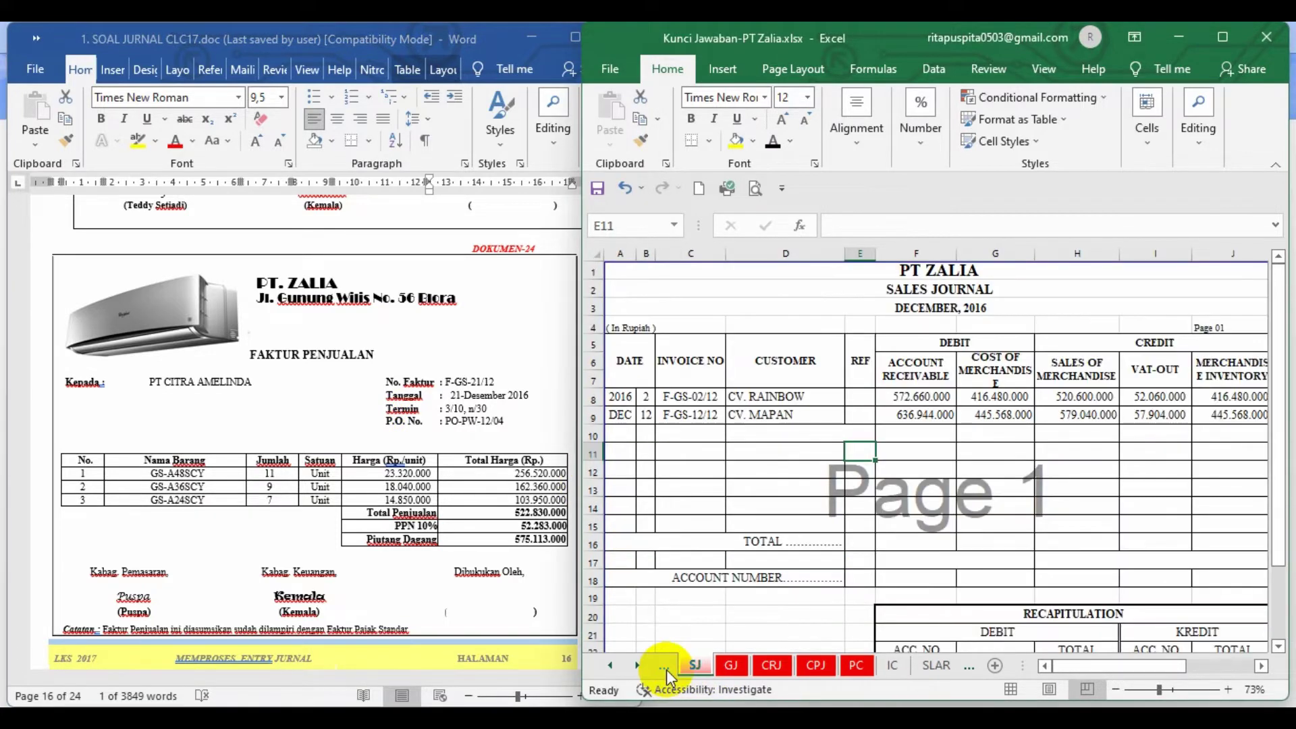
Reveal the PT Citra Amelinda entry for invoice F-GS-21/12 in sales journal row 10 by setting the row's font colour to black
{"action": "left_click", "coordinate": [594, 437]}
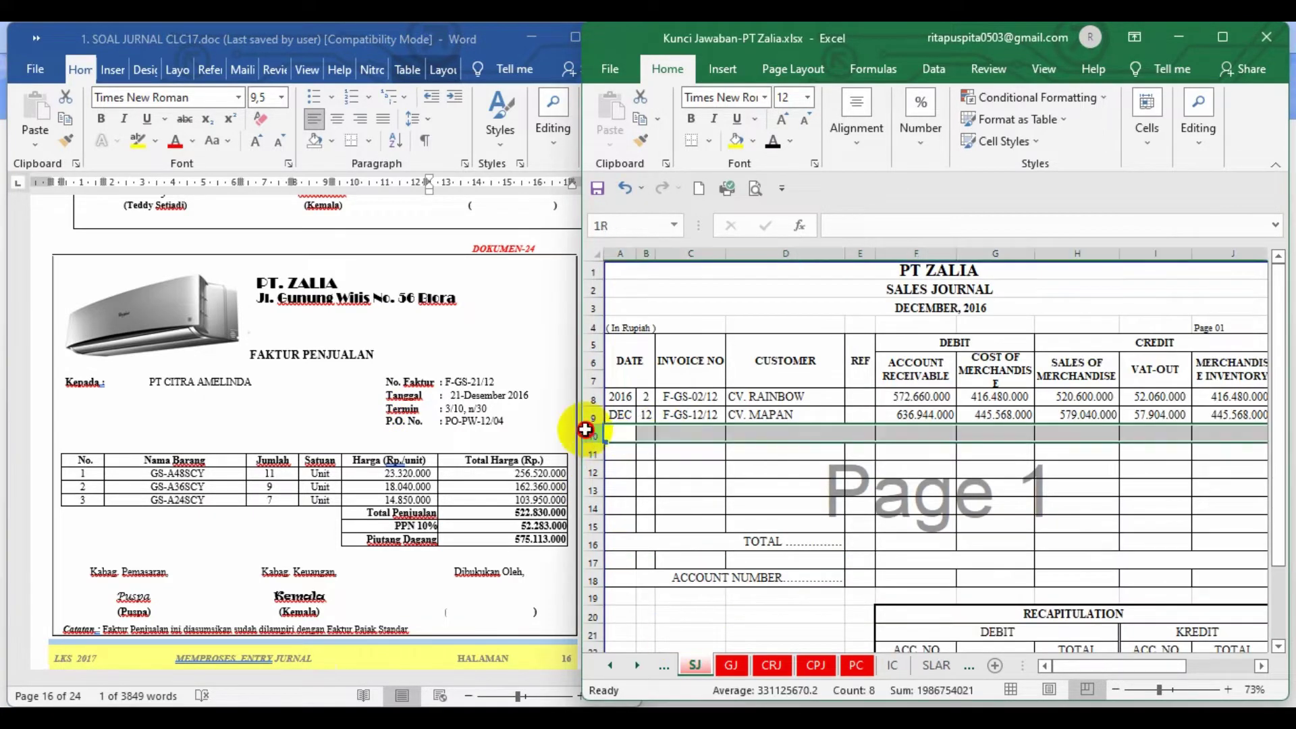
{"action": "left_click", "coordinate": [773, 140]}
{"action": "left_click", "coordinate": [860, 470]}
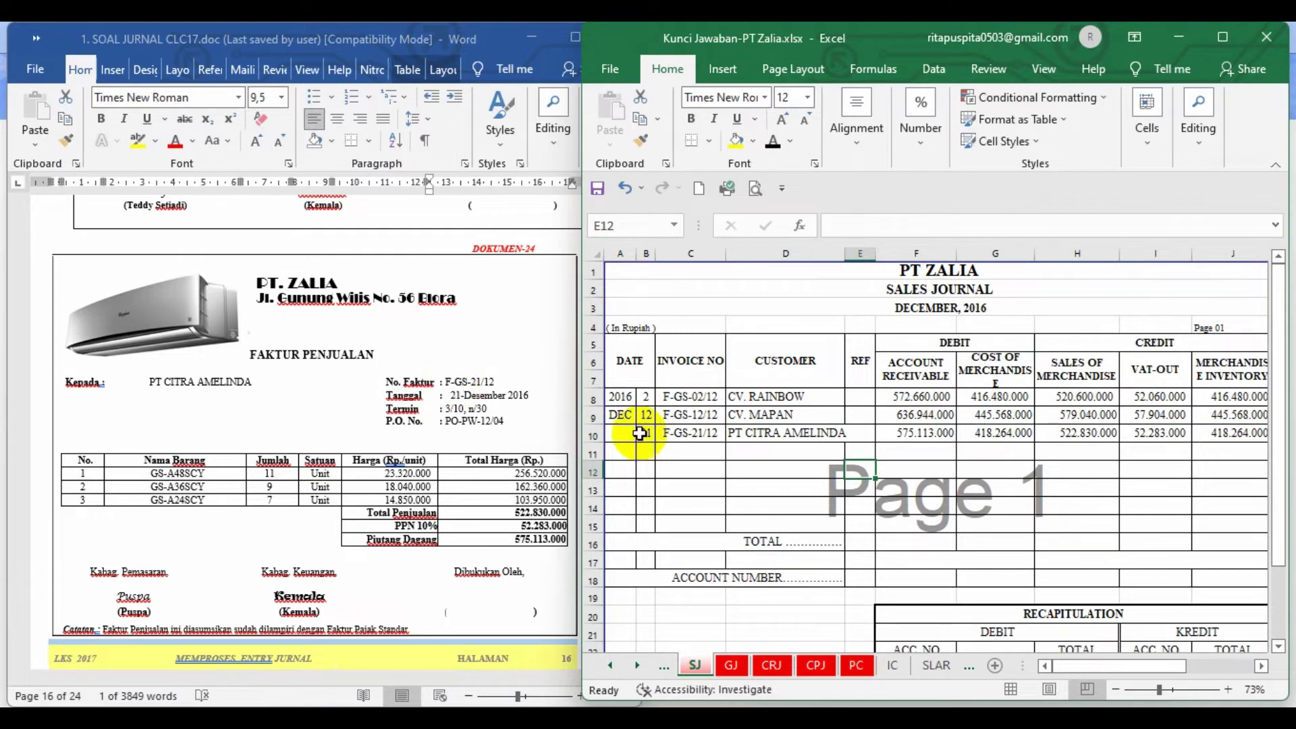
{"action": "left_click", "coordinate": [692, 416]}
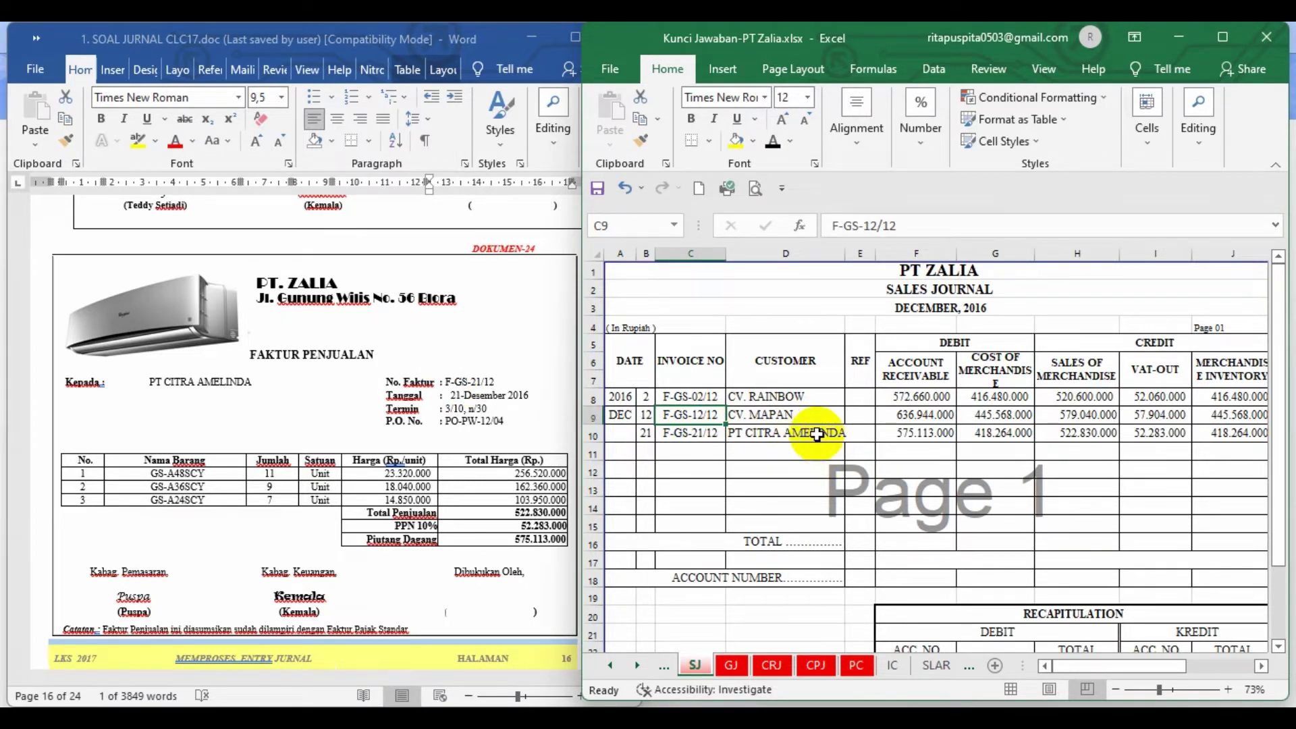
{"action": "left_click", "coordinate": [805, 439]}
Hide the cost of merchandise in G10 and the merchandise inventory amount in J10 by setting their font colour to white
{"action": "left_click", "coordinate": [982, 437]}
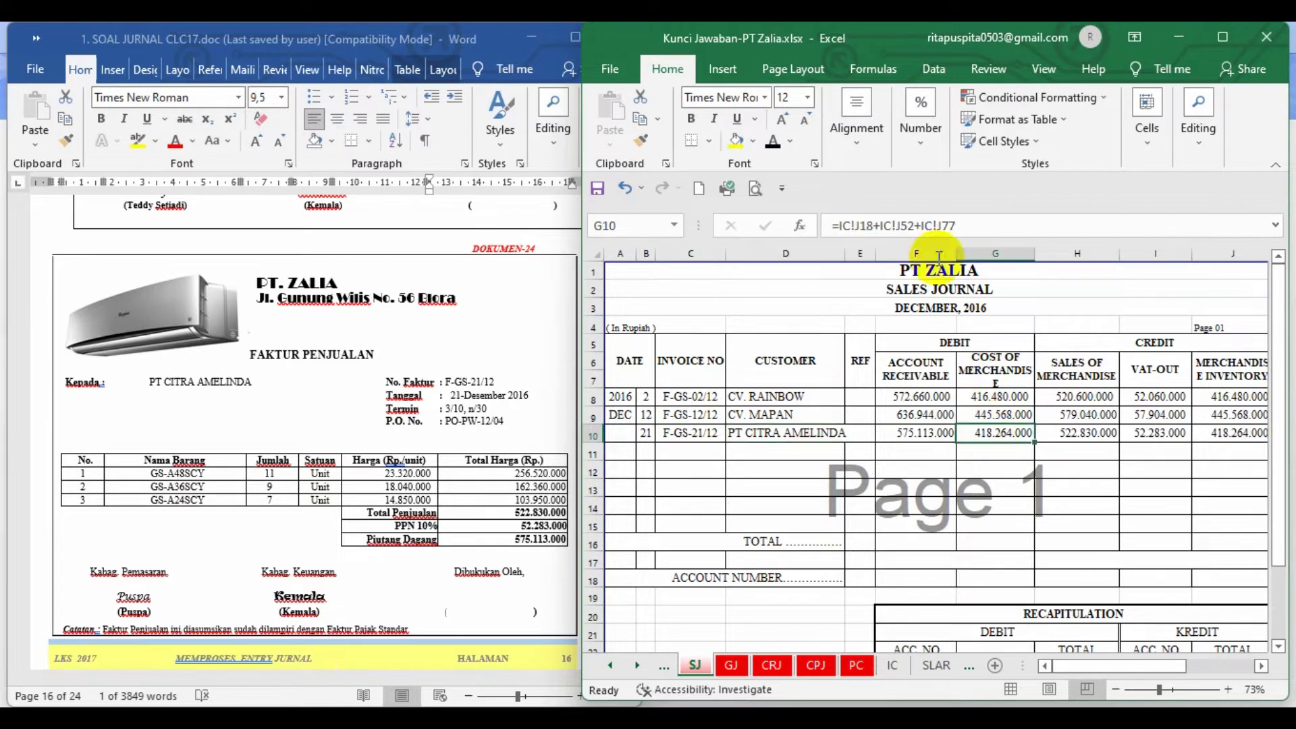
{"action": "left_click", "coordinate": [793, 146]}
{"action": "left_click", "coordinate": [775, 200]}
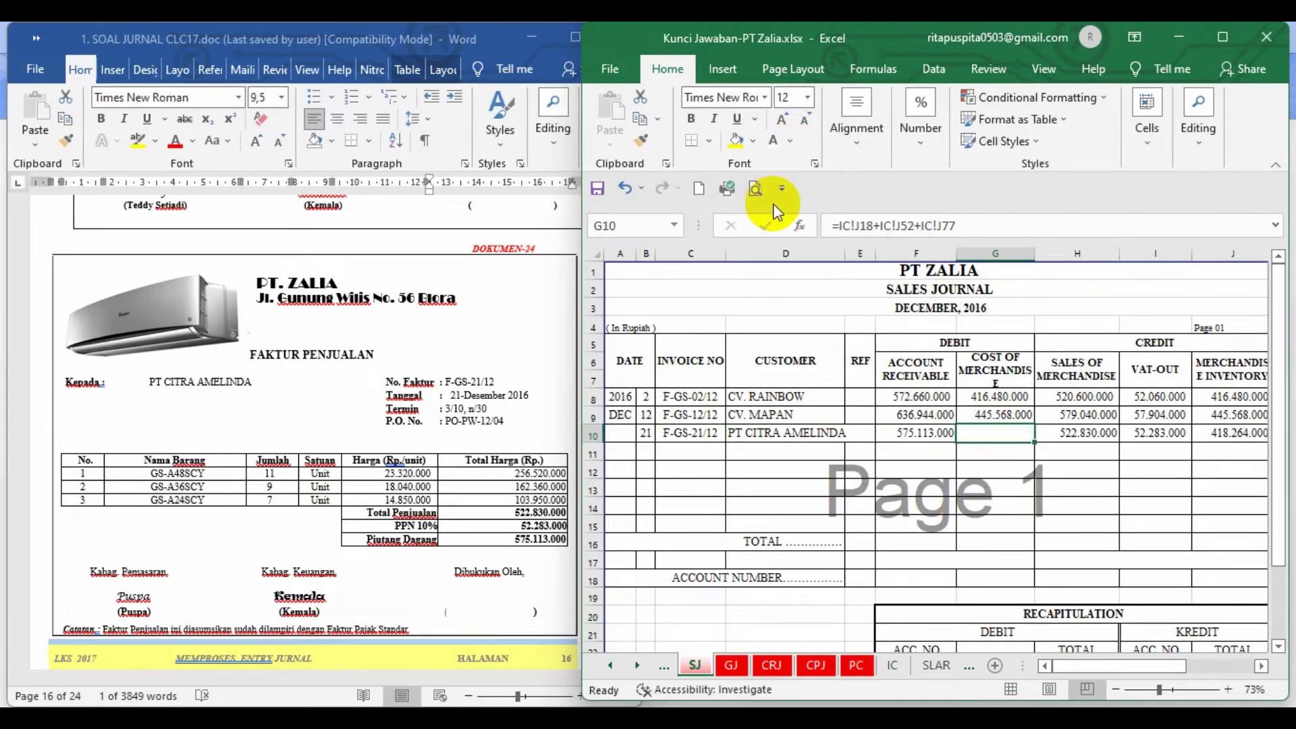
{"action": "left_click", "coordinate": [1236, 433]}
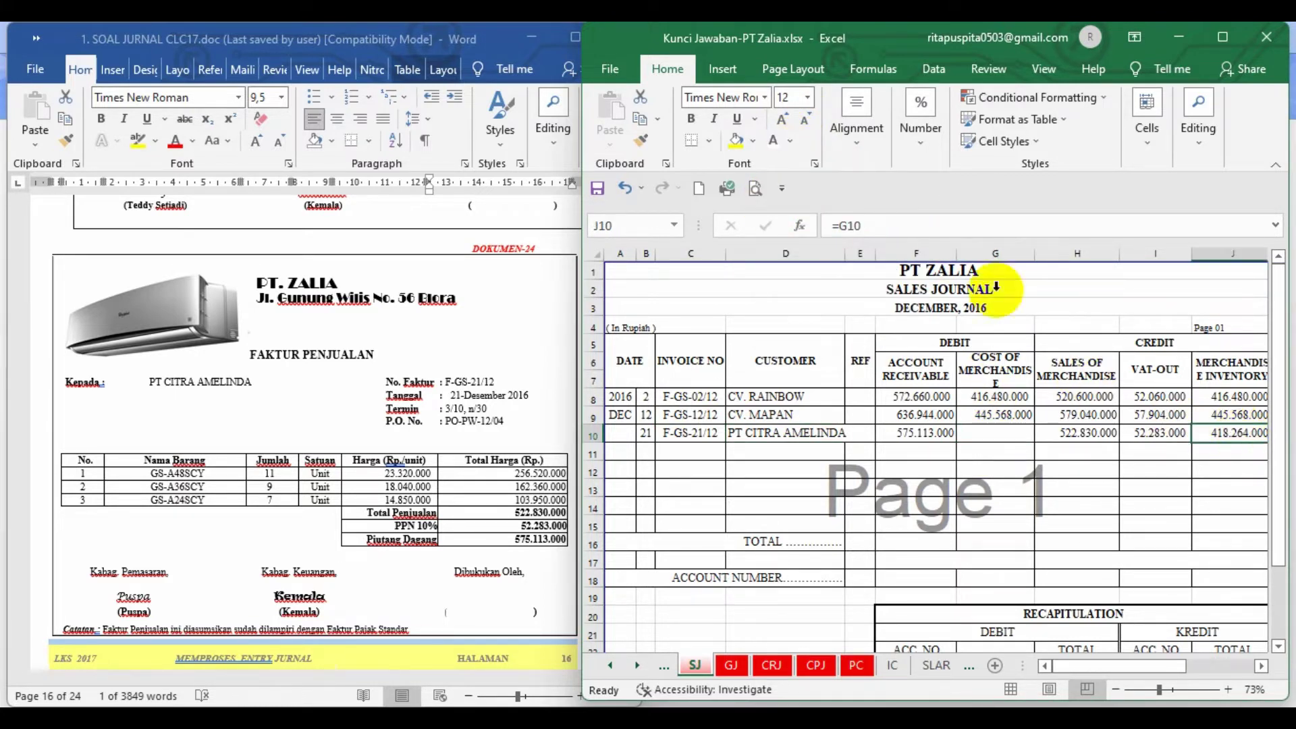
{"action": "left_click", "coordinate": [775, 143]}
{"action": "scroll", "coordinate": [903, 261], "scroll_direction": "right", "scroll_amount": 3}
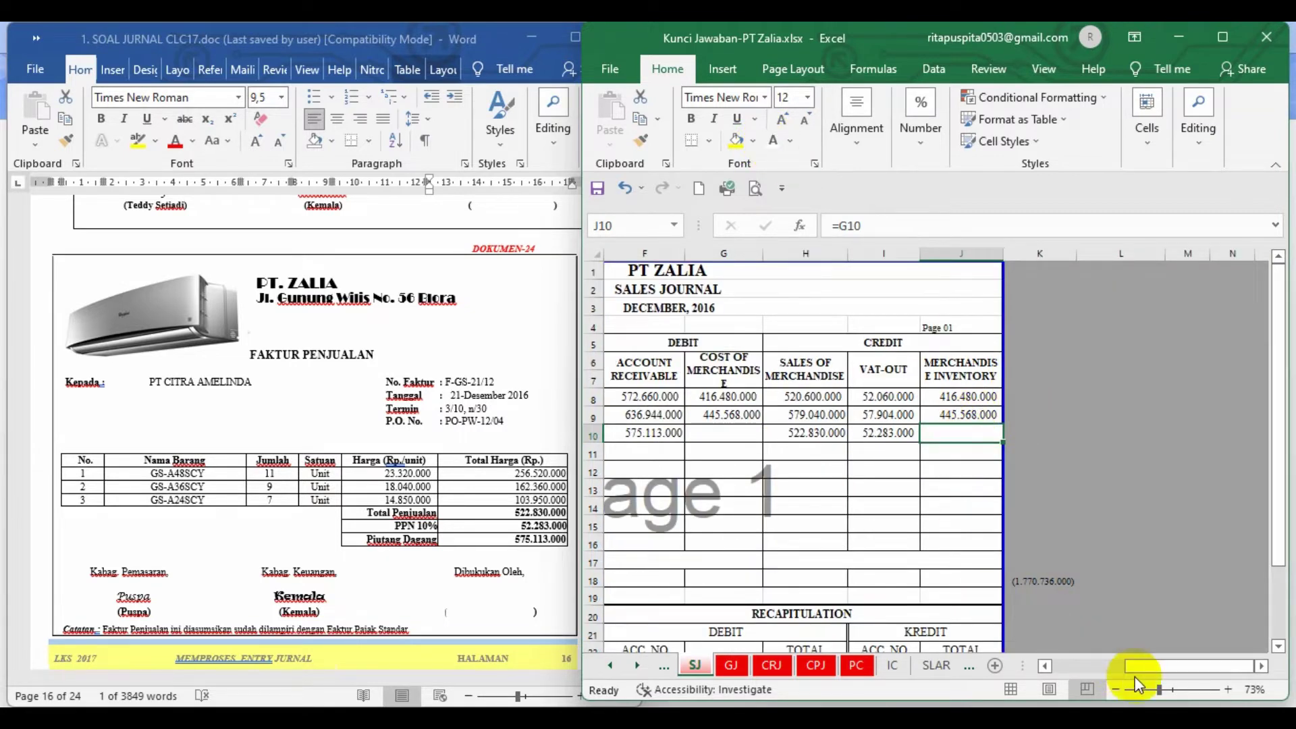
{"action": "left_click_drag", "start_coordinate": [1163, 677], "coordinate": [1088, 679]}
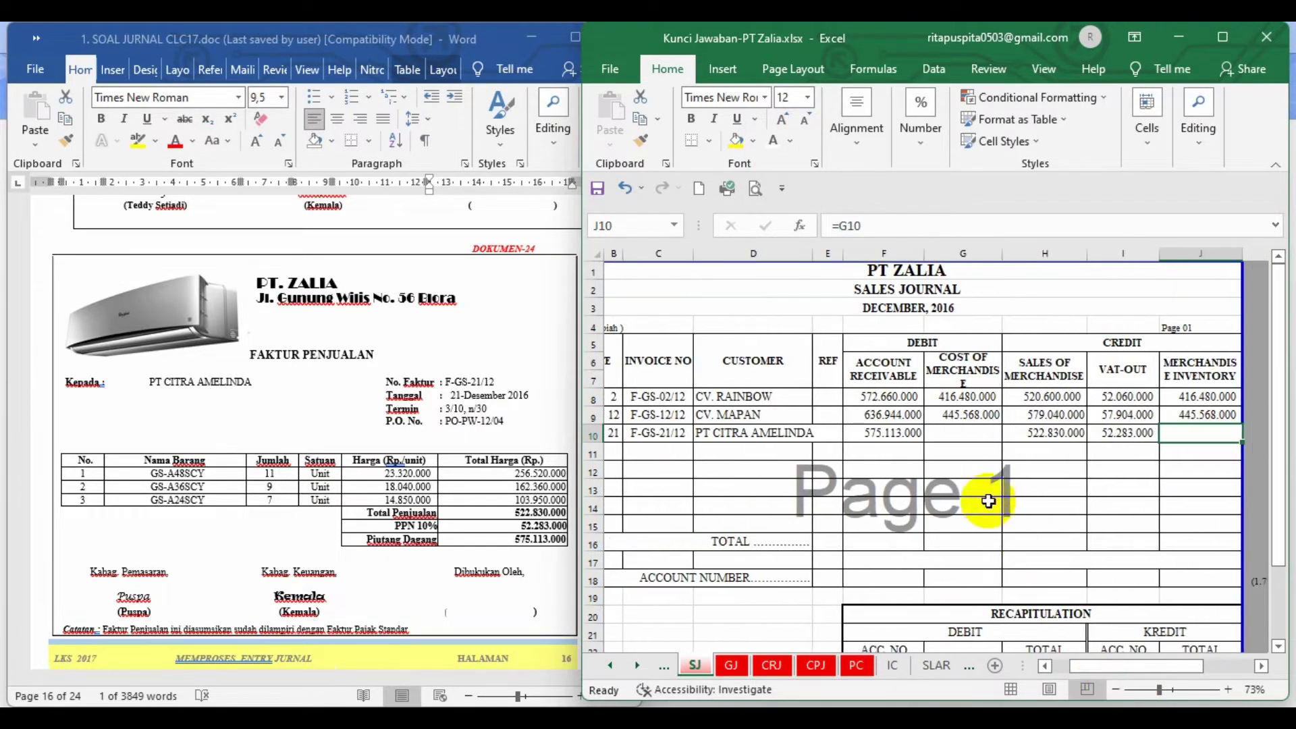
Check the sales amount in H10 of the sales journal against the invoice's total sales, and save the workbook
{"action": "left_click", "coordinate": [885, 473]}
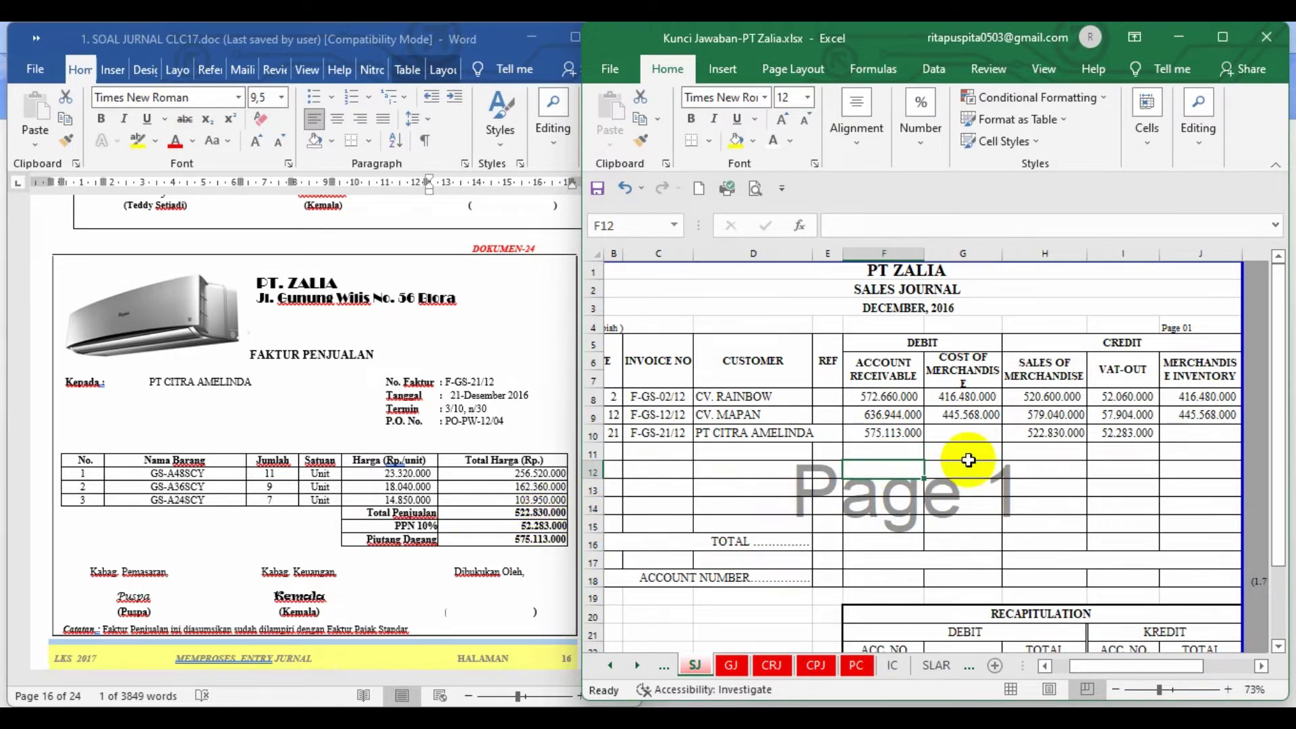
{"action": "left_click", "coordinate": [1033, 436]}
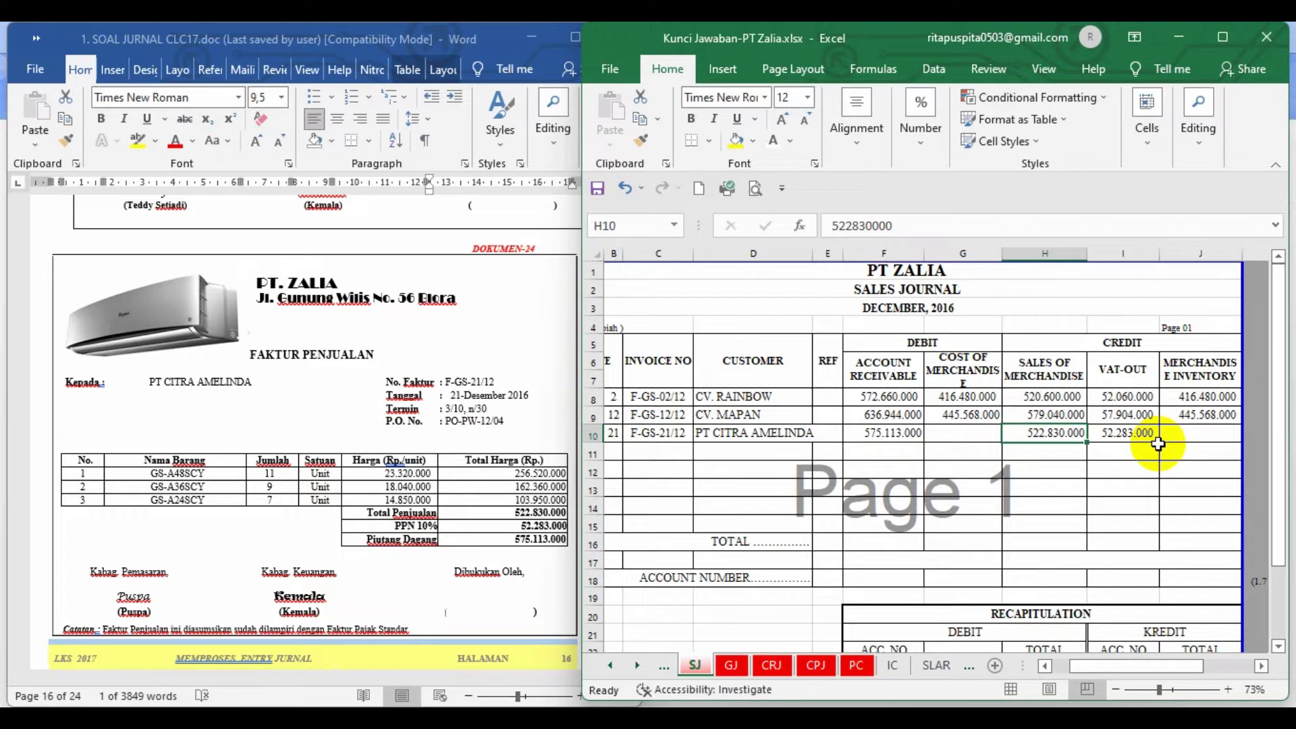
{"action": "left_click", "coordinate": [598, 189]}
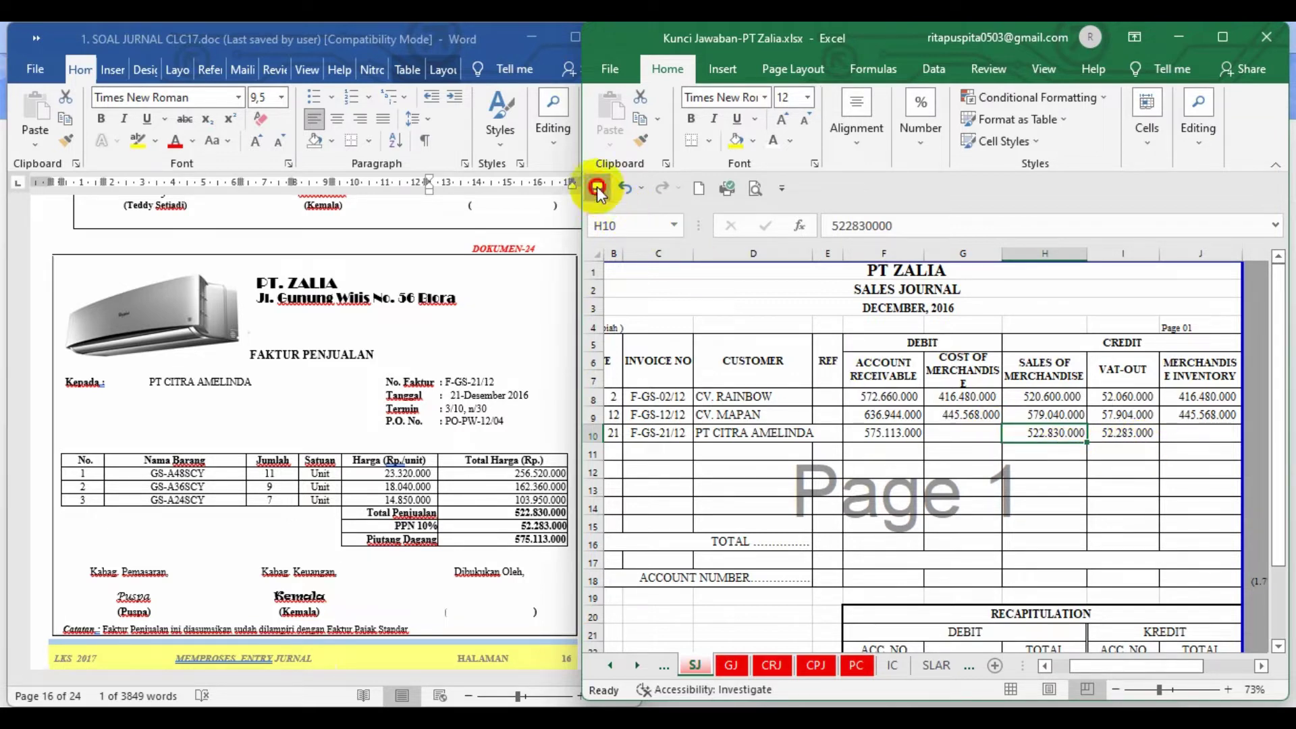
{"action": "left_click", "coordinate": [900, 482]}
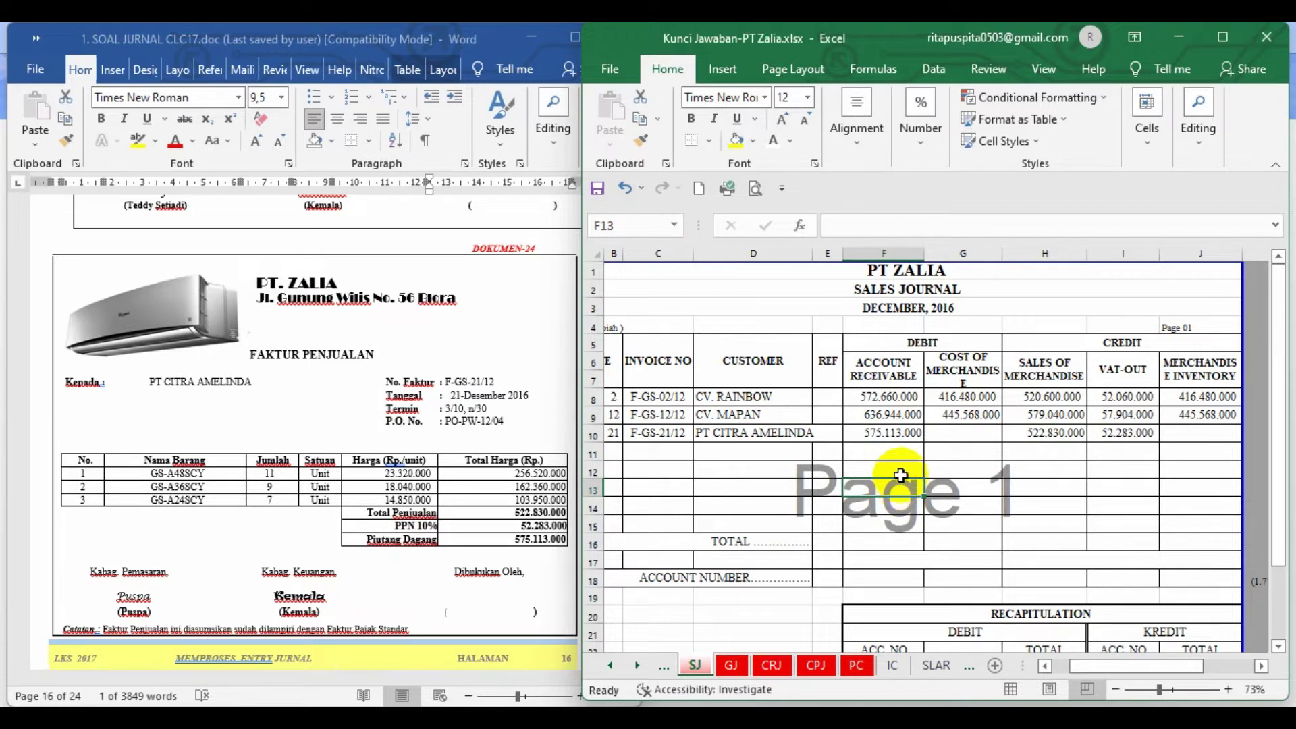
Reveal the PT Citra Amelinda line in row 18 of the GS-A48SCY inventory card with a black font, and save the workbook
{"action": "left_click", "coordinate": [894, 666]}
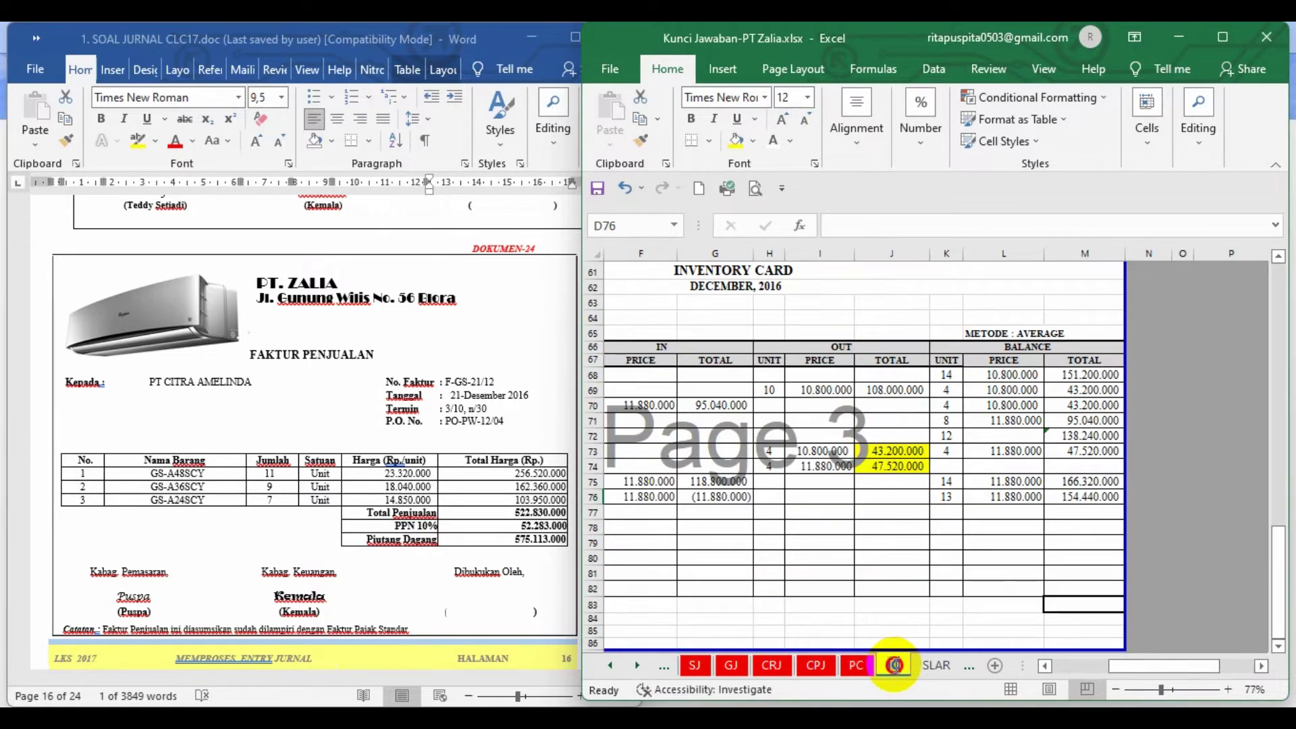
{"action": "left_click_drag", "start_coordinate": [1280, 535], "coordinate": [1276, 273]}
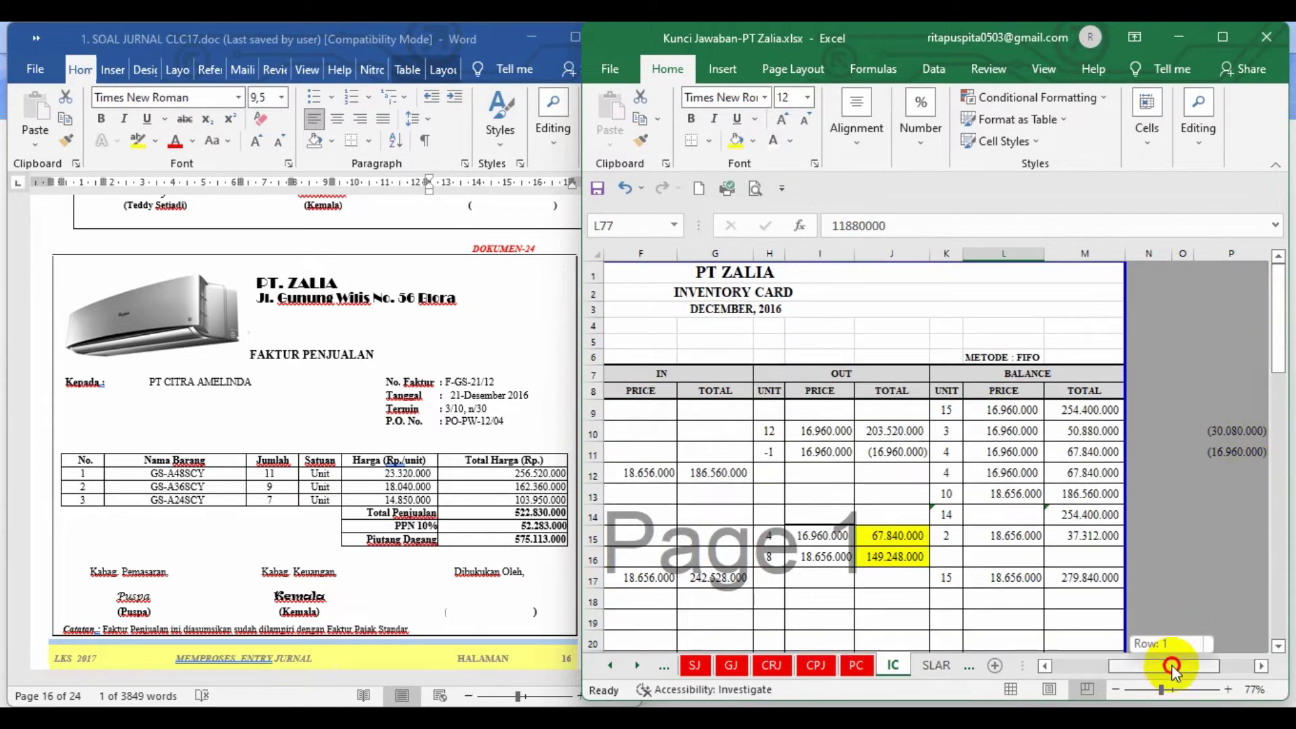
{"action": "left_click_drag", "start_coordinate": [1172, 666], "coordinate": [1049, 668]}
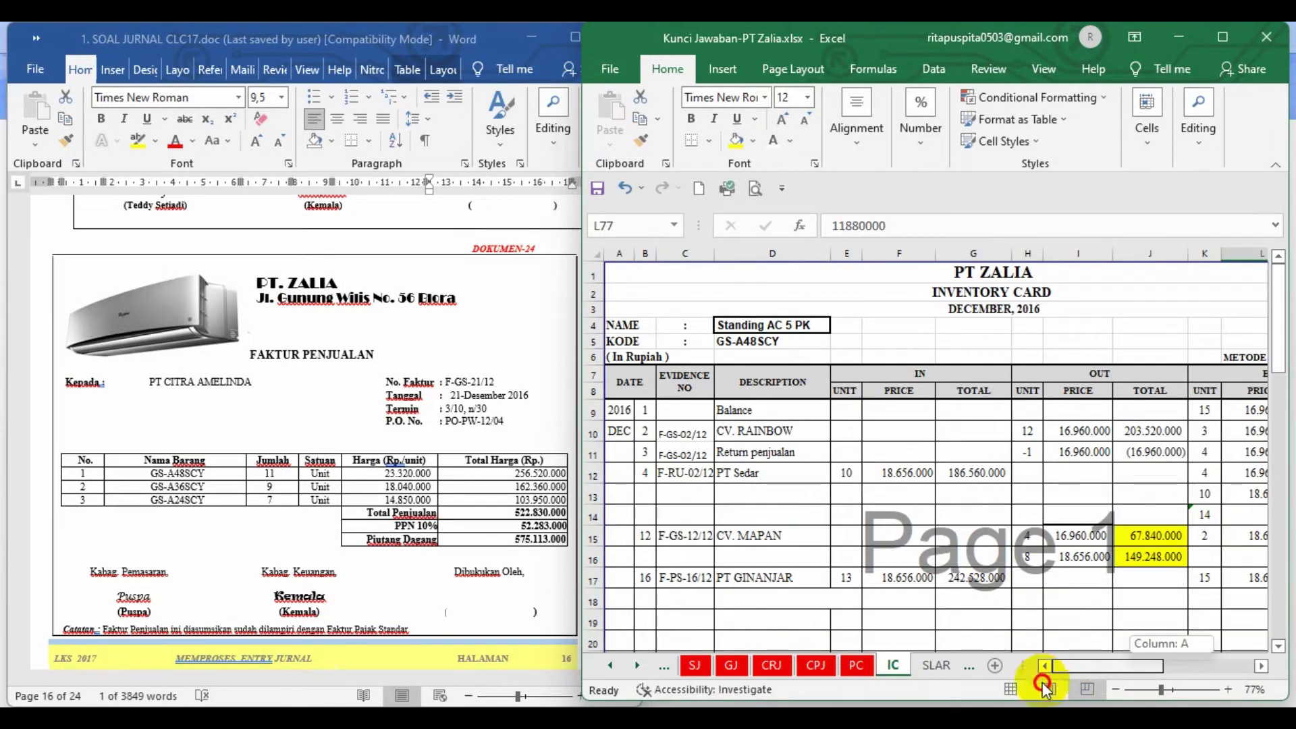
{"action": "left_click", "coordinate": [587, 603]}
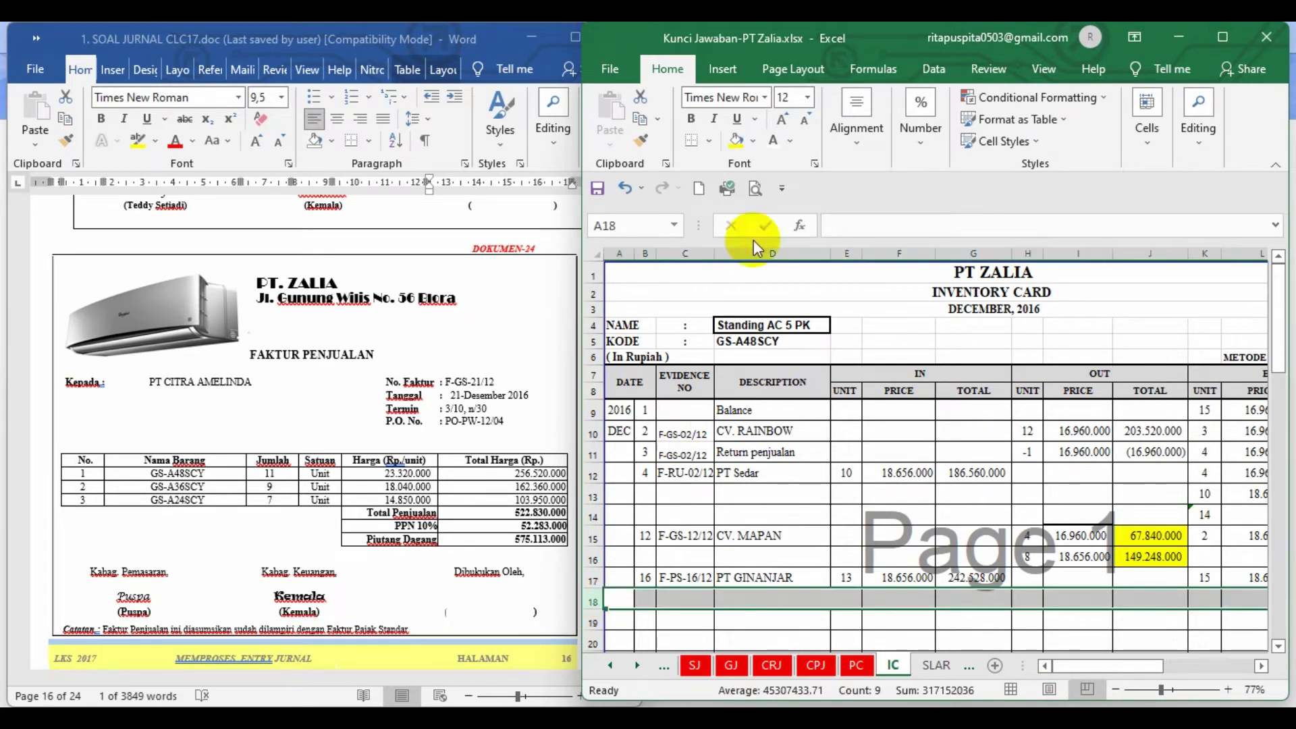
{"action": "left_click", "coordinate": [787, 146]}
{"action": "left_click", "coordinate": [782, 165]}
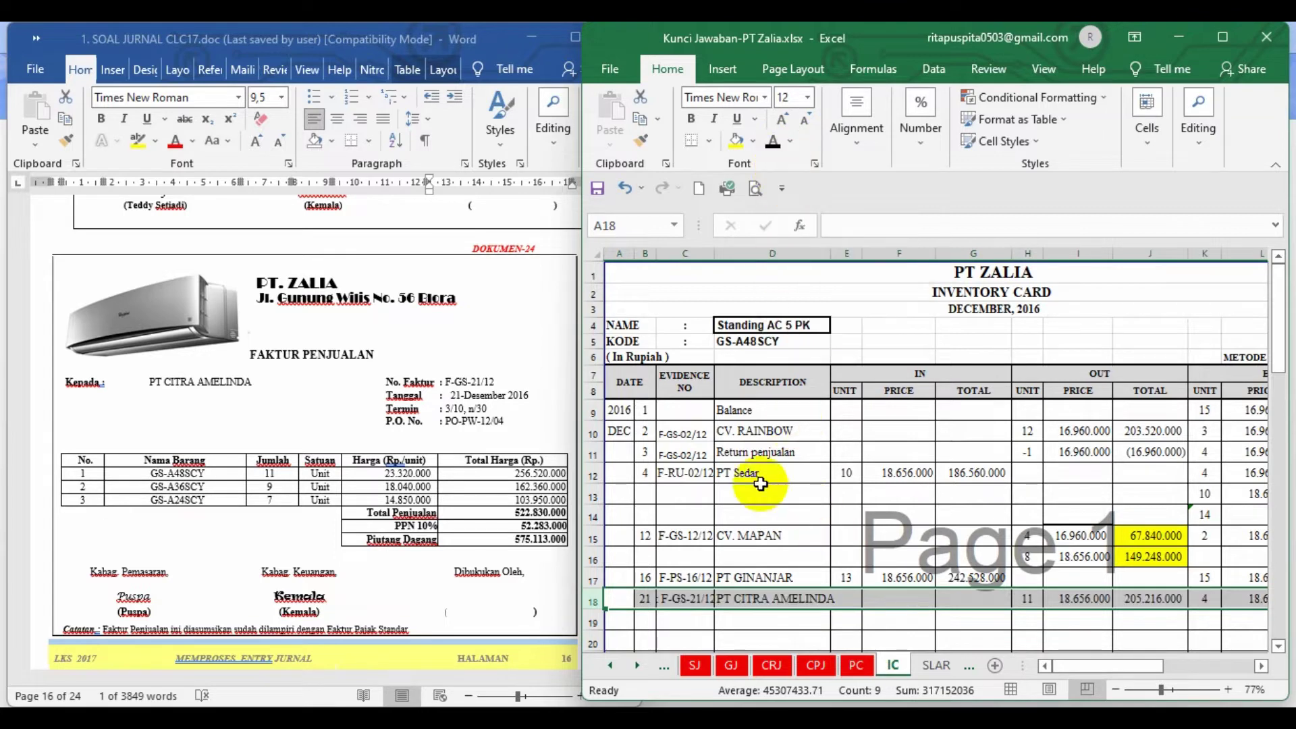
{"action": "left_click", "coordinate": [598, 188]}
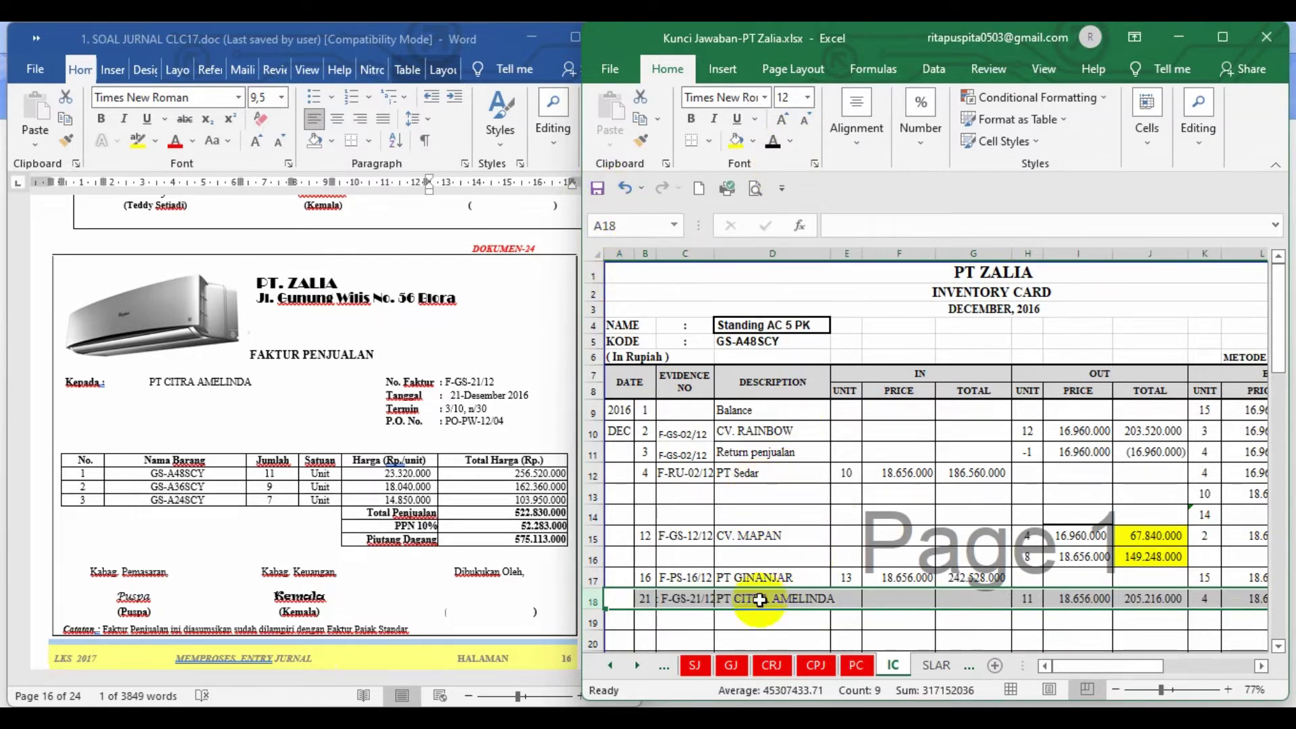
Examine the date, outgoing units and balance in row 18 of the GS-A48SCY inventory card against the invoice
{"action": "left_click", "coordinate": [640, 601]}
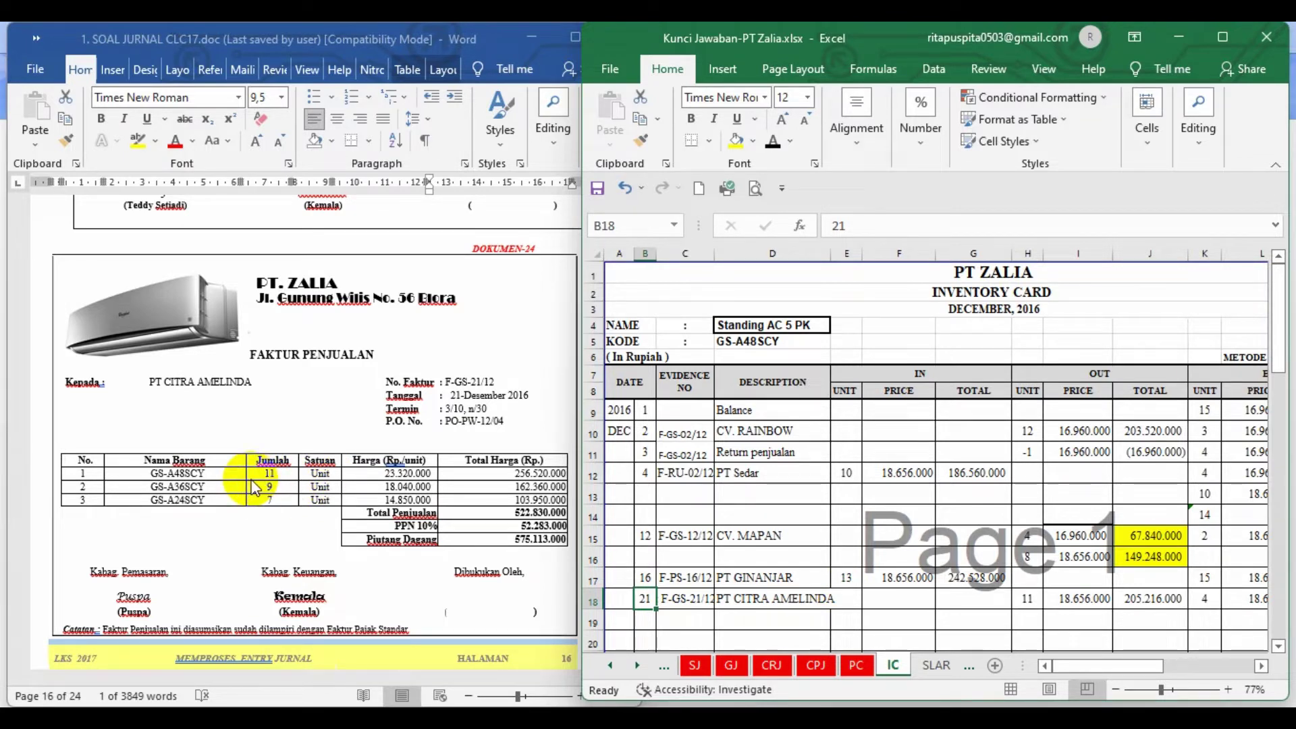
{"action": "left_click", "coordinate": [1029, 601]}
{"action": "left_click_drag", "start_coordinate": [1130, 667], "coordinate": [1151, 668]}
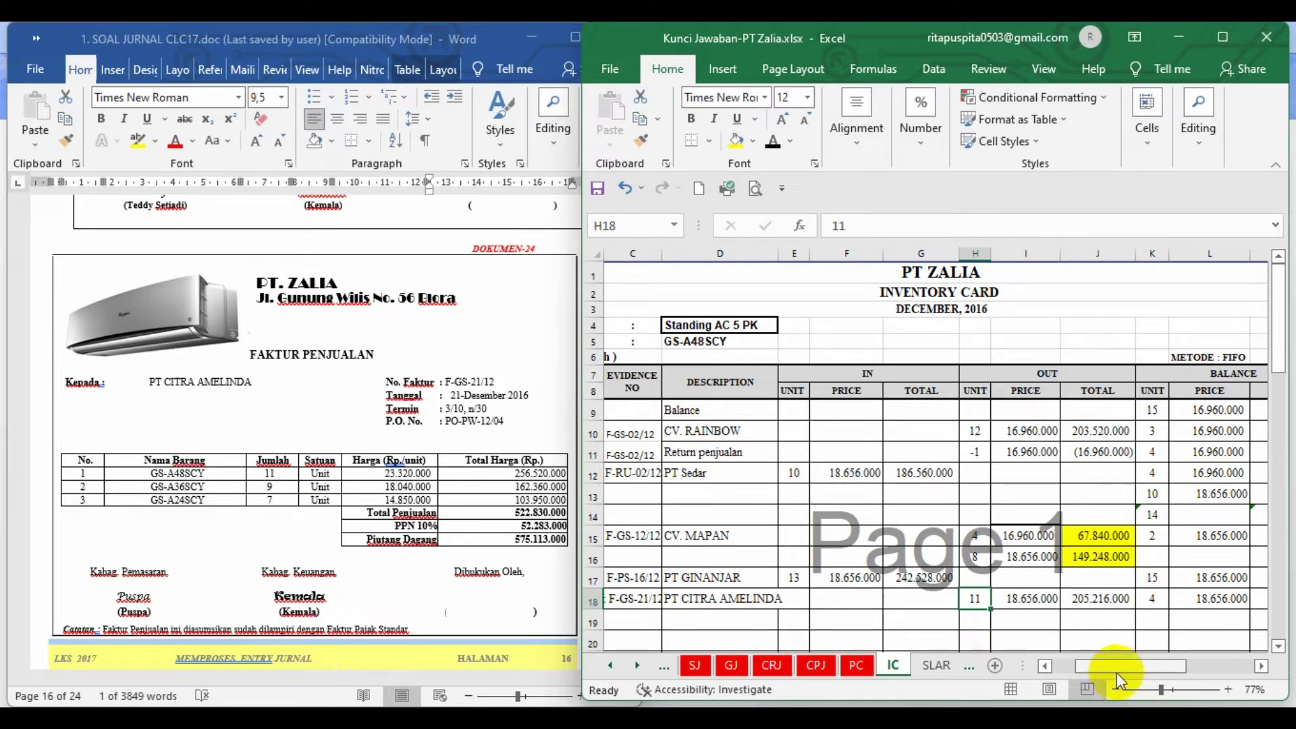
{"action": "left_click_drag", "start_coordinate": [1117, 667], "coordinate": [1149, 673]}
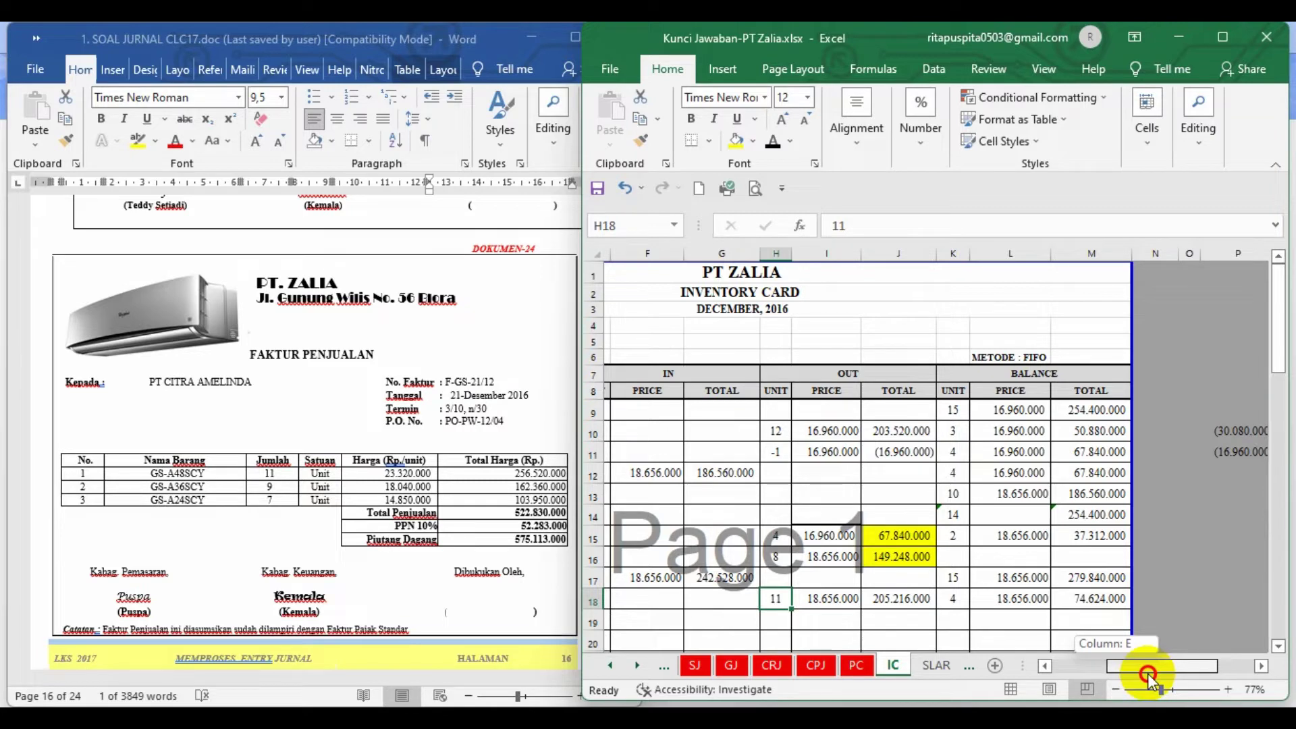
{"action": "left_click_drag", "start_coordinate": [1149, 673], "coordinate": [1094, 687]}
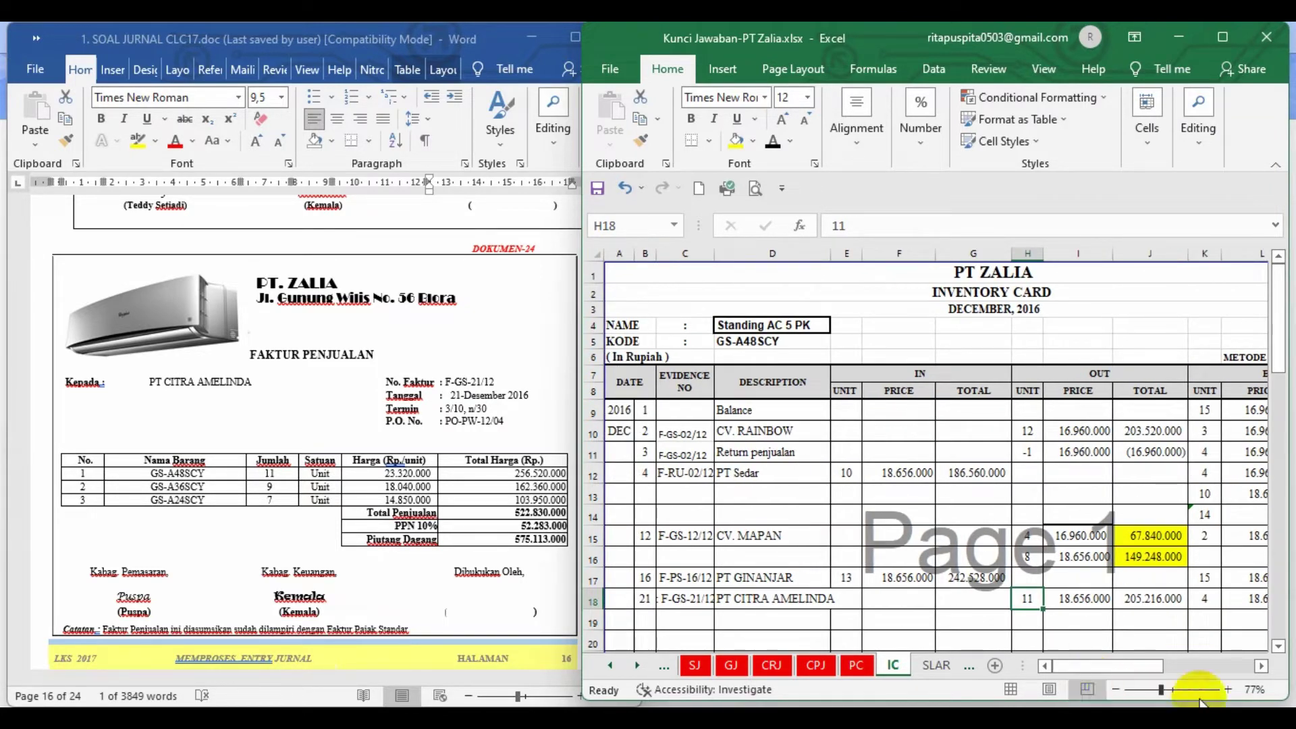
{"action": "left_click", "coordinate": [1116, 687]}
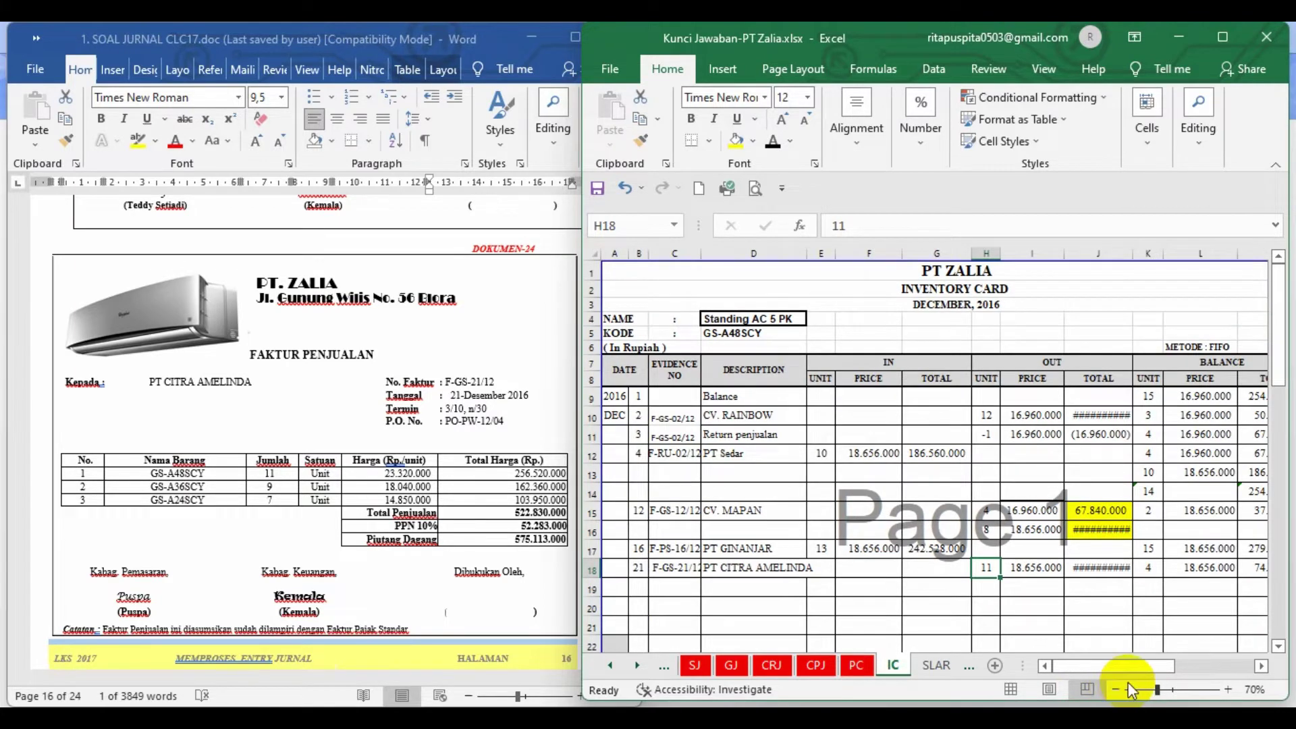
{"action": "left_click", "coordinate": [1168, 691]}
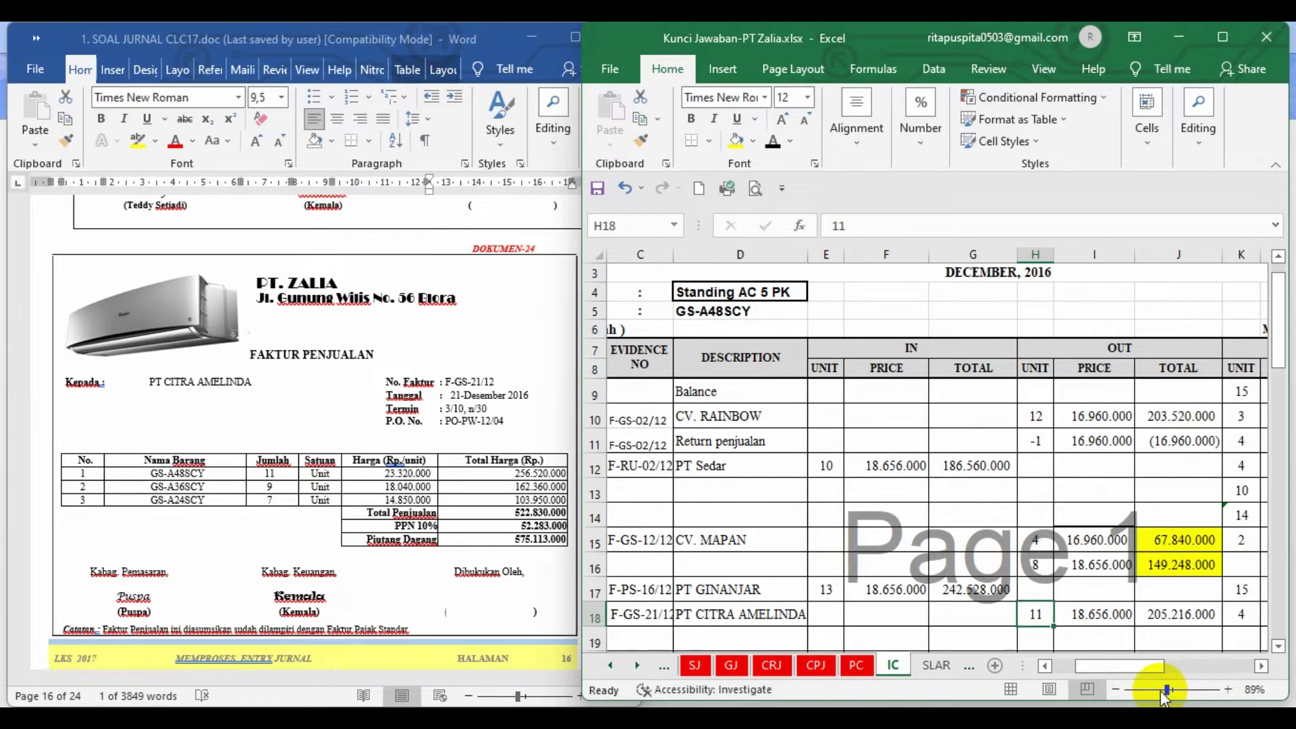
{"action": "left_click", "coordinate": [1161, 690]}
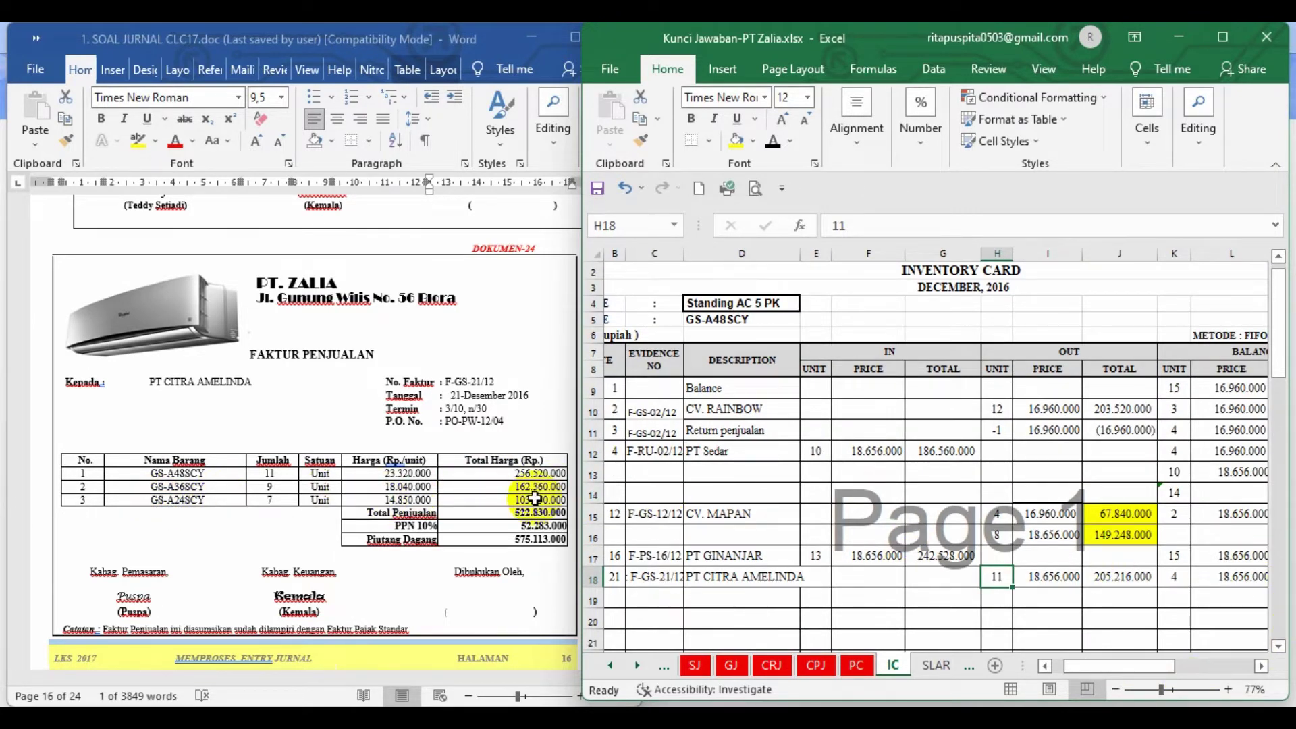
Reveal the PT Citra Amelinda line in row 52 of the GS-A36SCY inventory card by setting the row's font colour to black
{"action": "left_click_drag", "start_coordinate": [1280, 289], "coordinate": [1286, 435]}
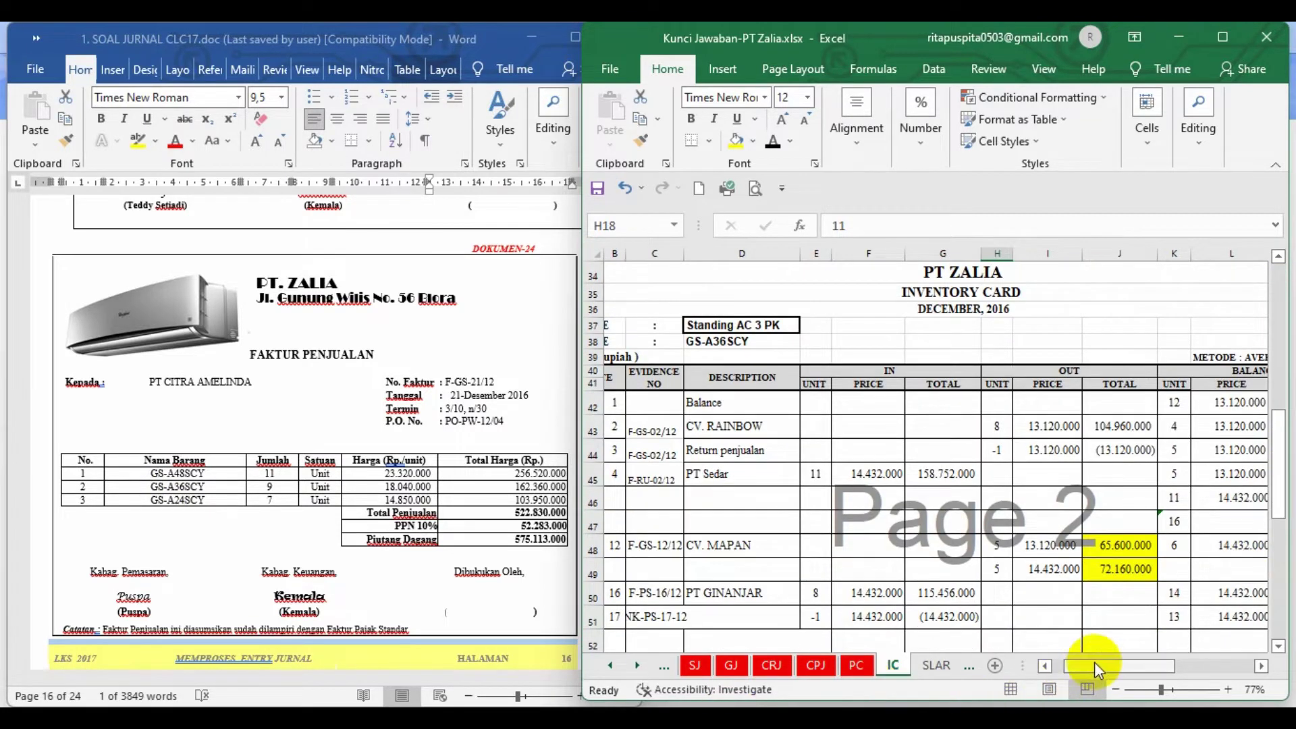
{"action": "left_click", "coordinate": [1044, 667]}
{"action": "scroll", "coordinate": [776, 622], "scroll_direction": "down", "scroll_amount": 3}
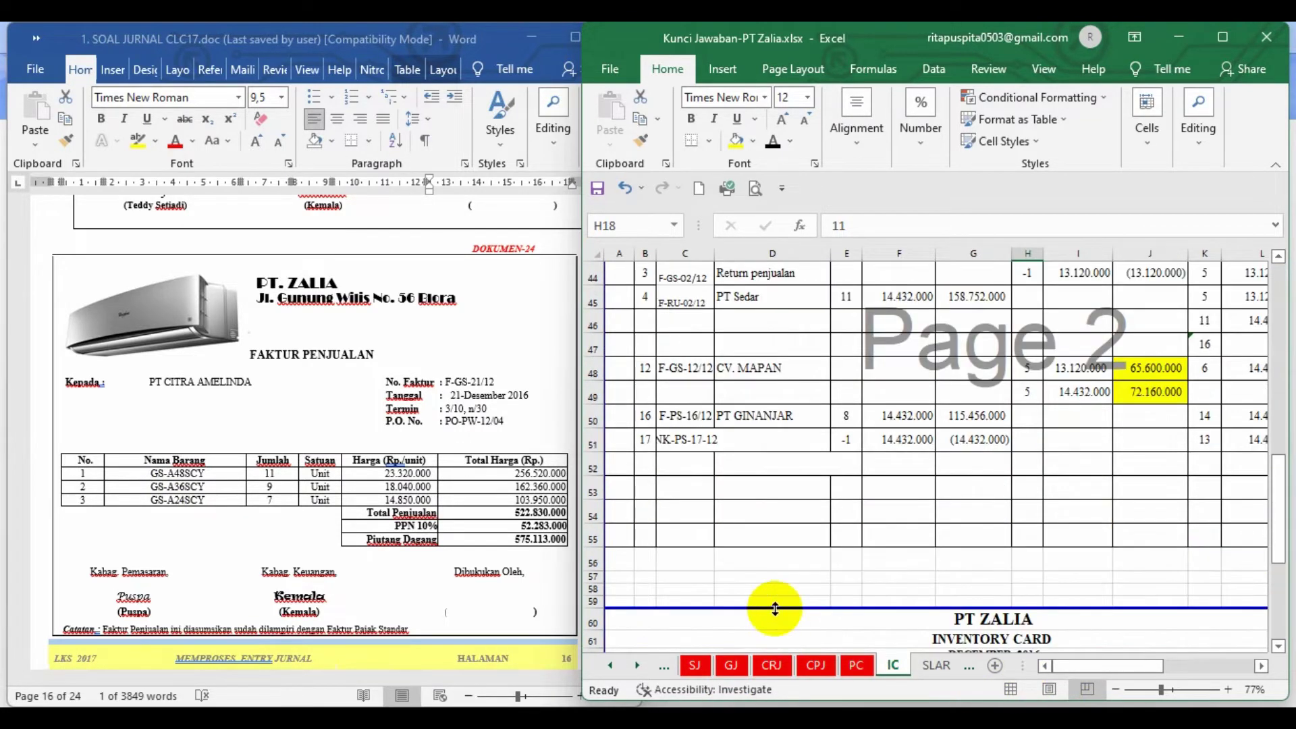
{"action": "scroll", "coordinate": [776, 610], "scroll_direction": "up", "scroll_amount": 3}
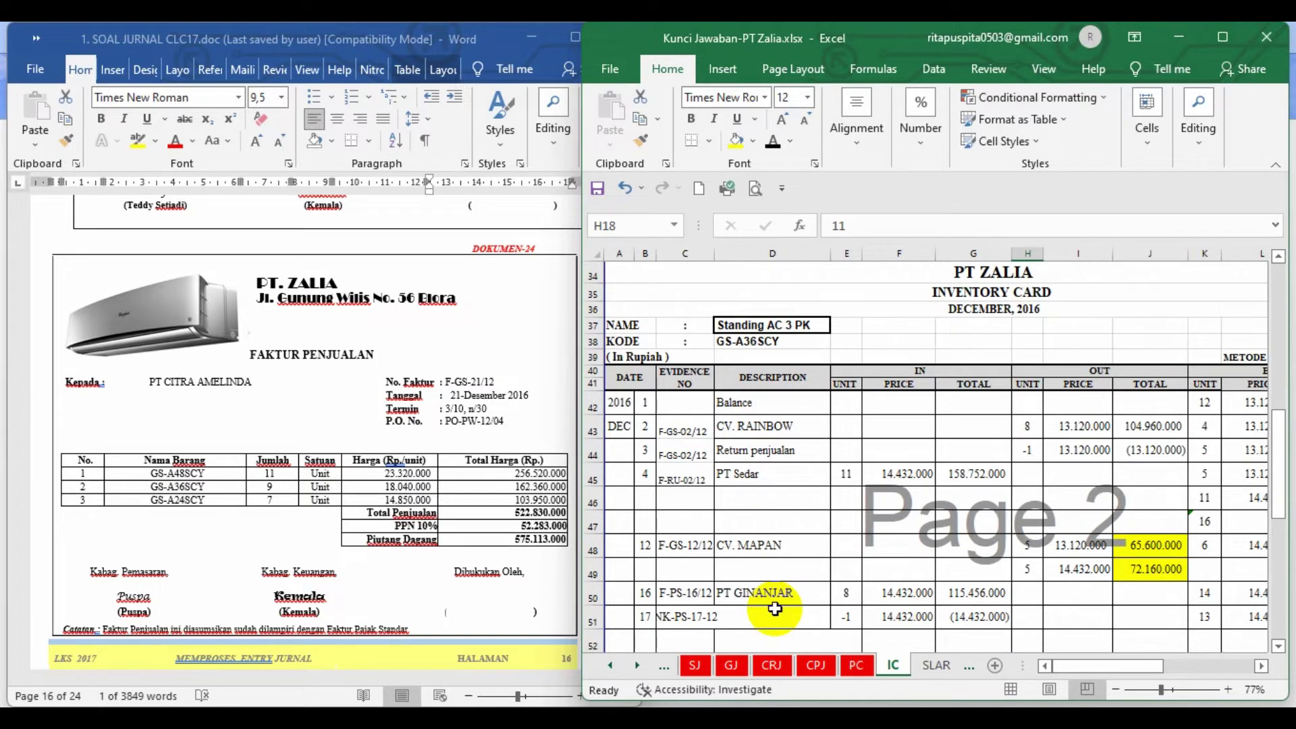
{"action": "left_click", "coordinate": [1281, 650]}
{"action": "left_click", "coordinate": [1282, 649]}
{"action": "left_click", "coordinate": [1281, 650]}
{"action": "left_click", "coordinate": [1282, 650]}
{"action": "left_click", "coordinate": [1282, 650]}
{"action": "left_click", "coordinate": [1281, 649]}
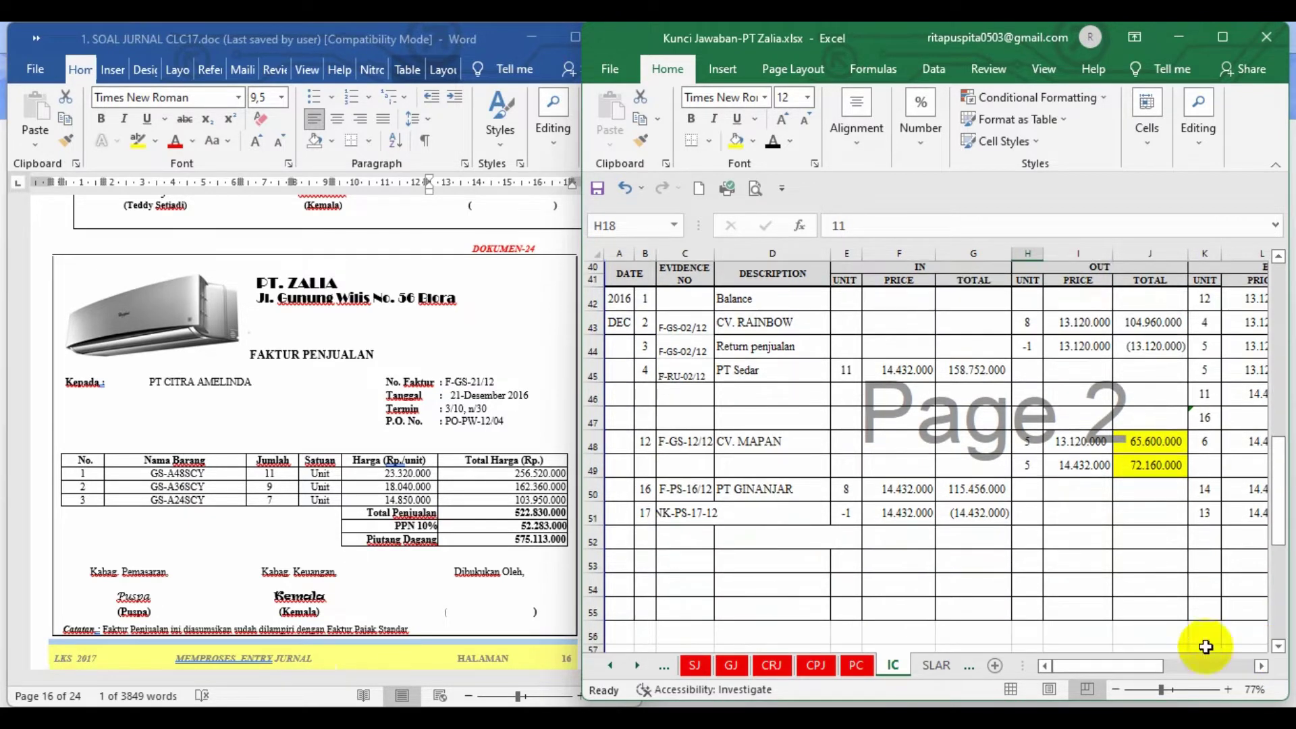
{"action": "left_click", "coordinate": [587, 537]}
{"action": "left_click", "coordinate": [773, 144]}
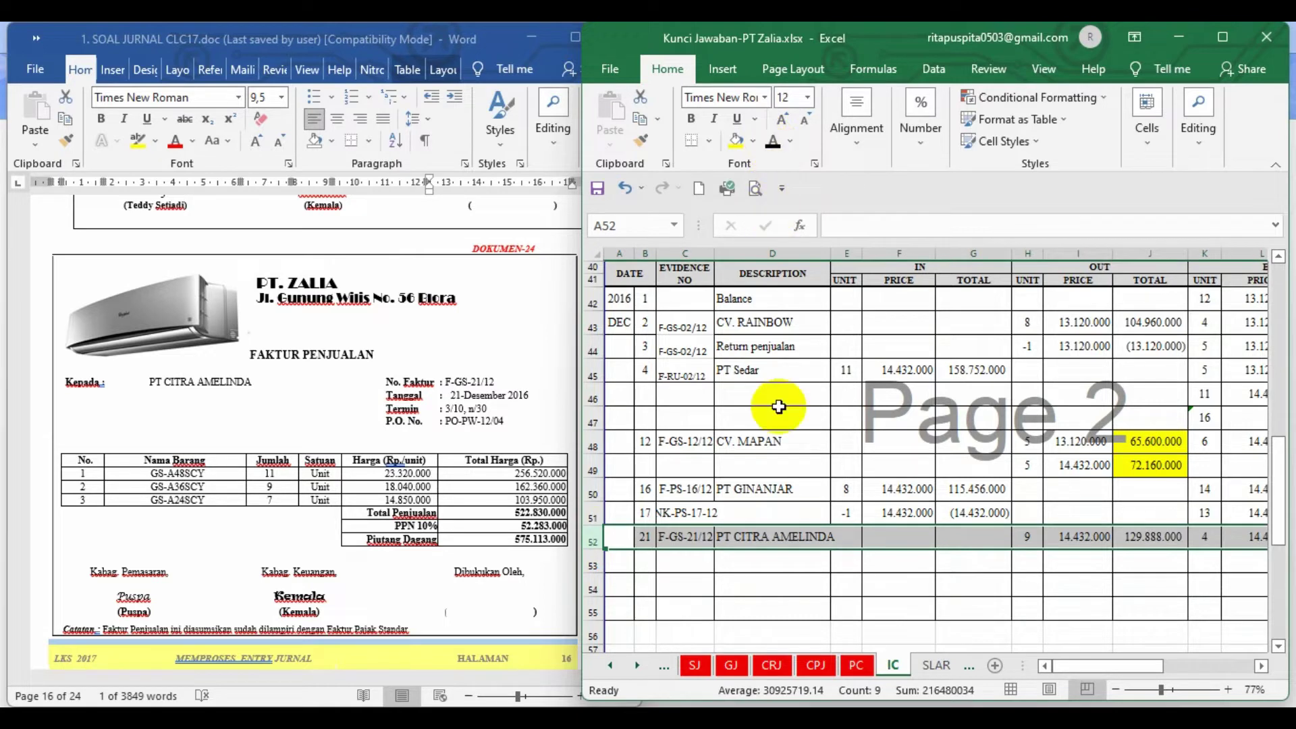
Compare row 52 of the GS-A36SCY card with the invoice, checking the date, customer, outgoing units and the balance unit formula
{"action": "left_click", "coordinate": [644, 539]}
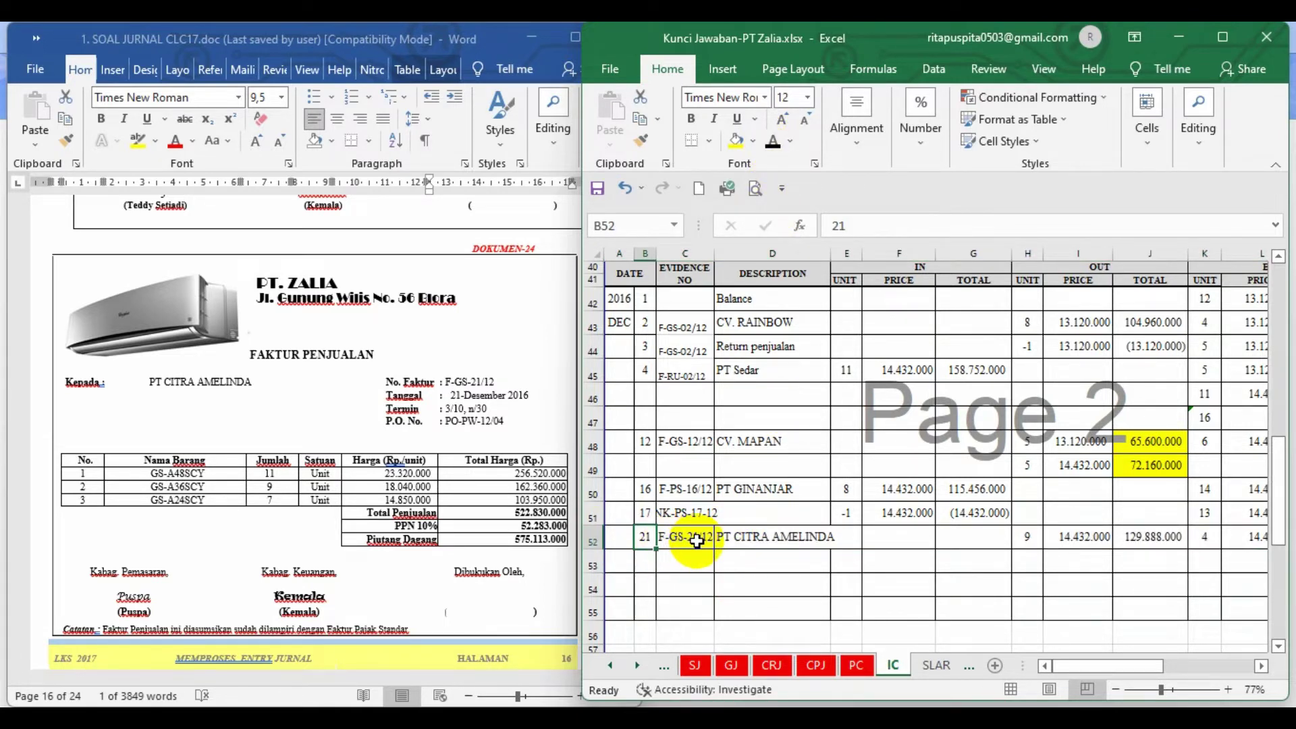
{"action": "left_click", "coordinate": [745, 536]}
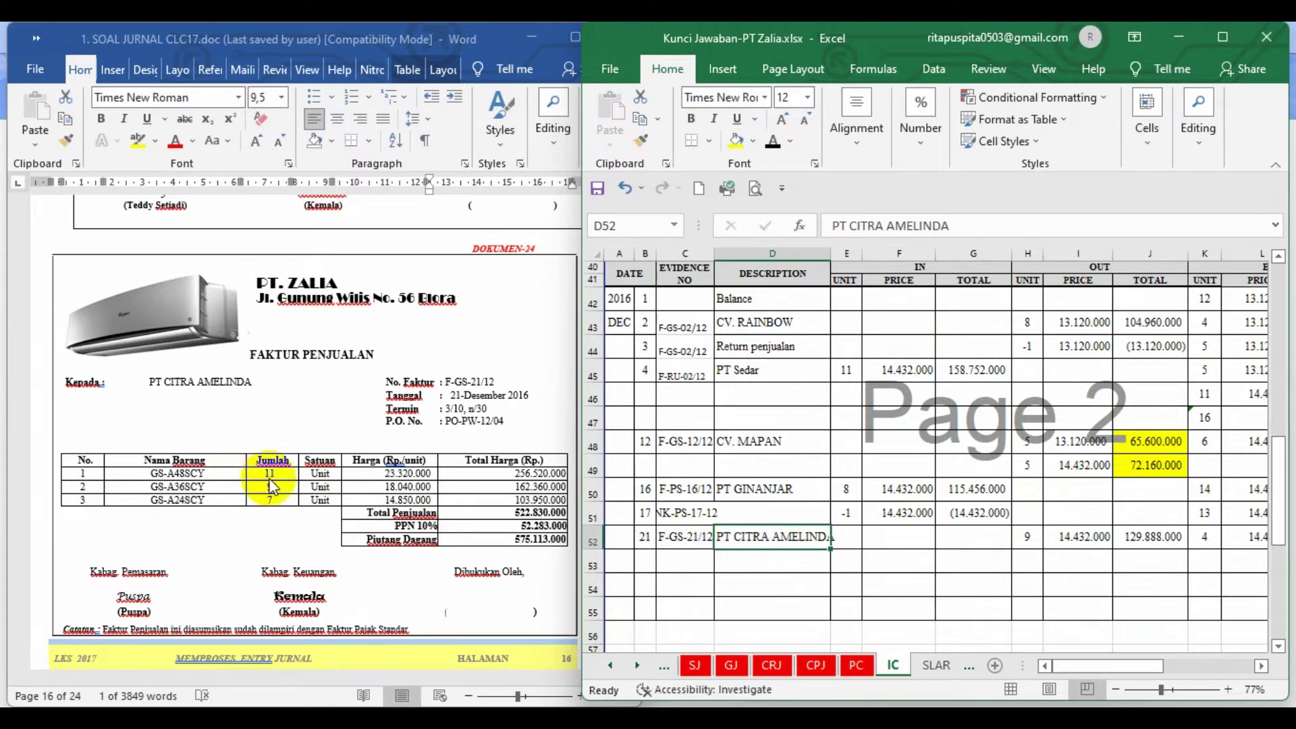
{"action": "left_click", "coordinate": [1035, 540]}
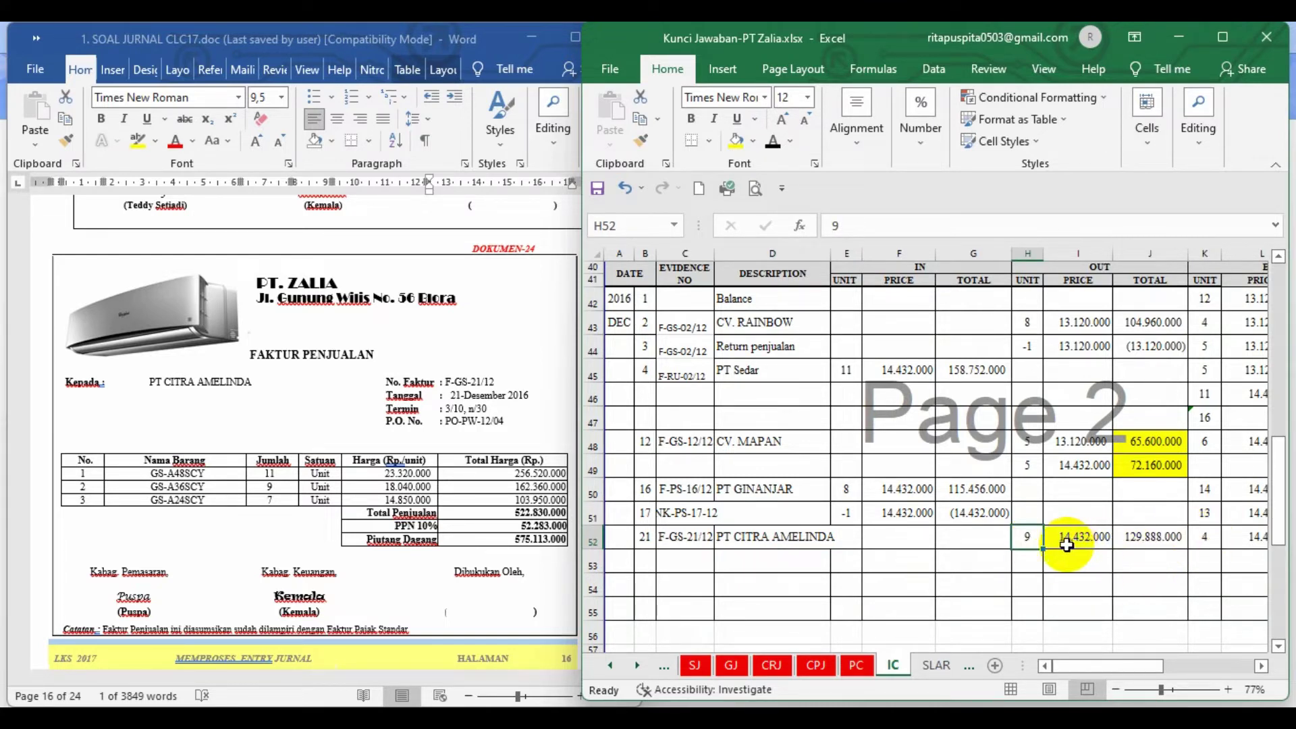
{"action": "left_click_drag", "start_coordinate": [1091, 667], "coordinate": [1128, 669]}
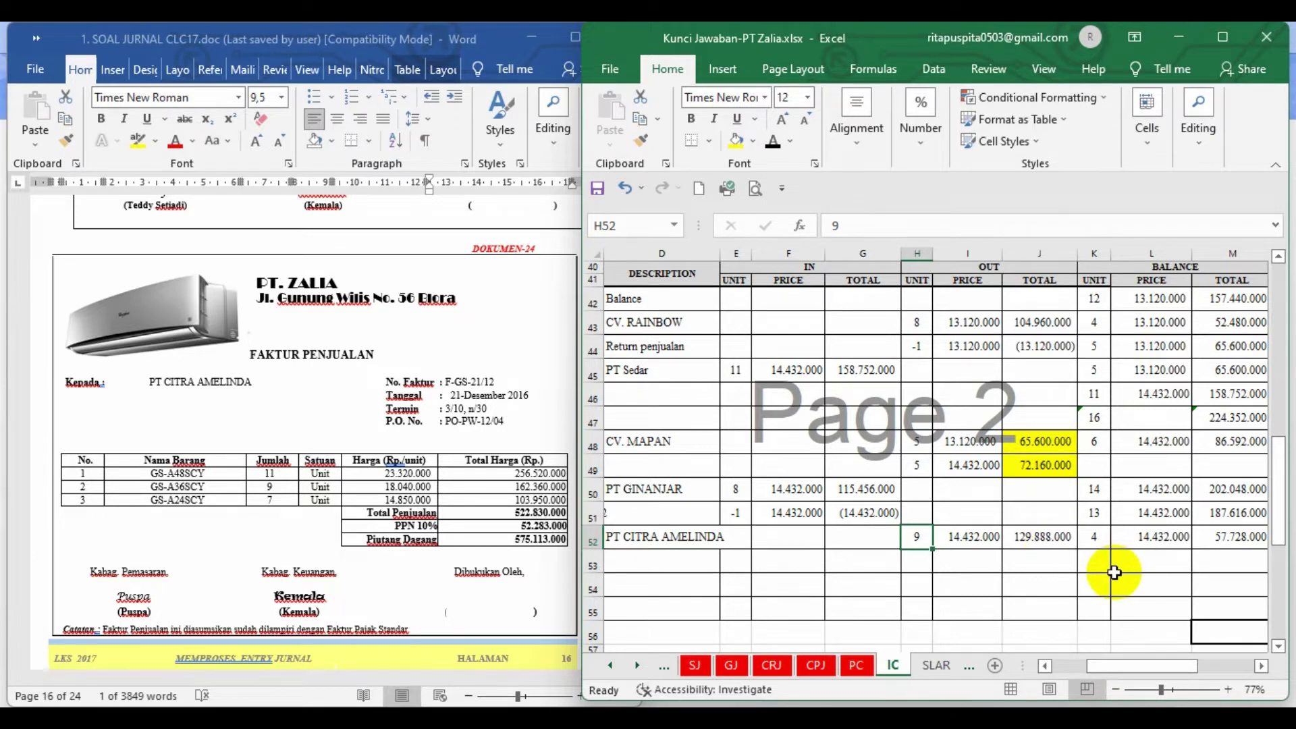
{"action": "left_click", "coordinate": [1101, 537]}
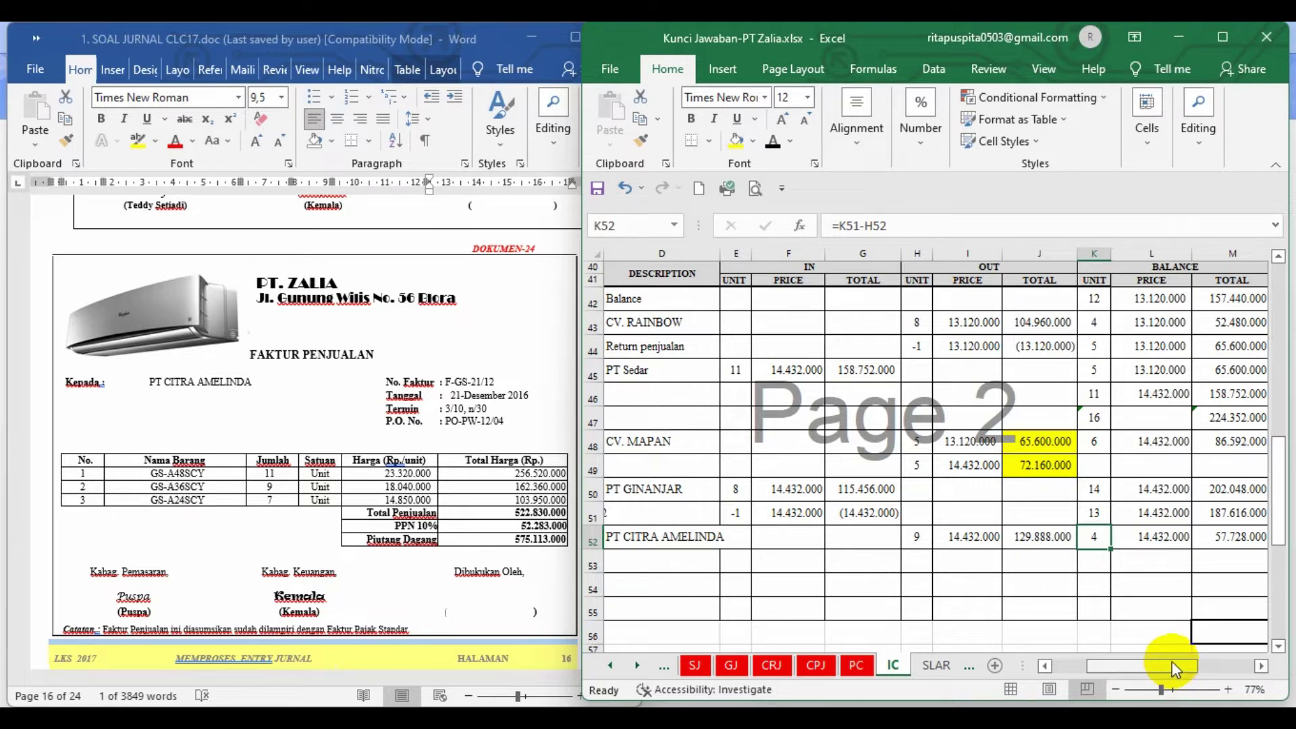
Reveal the PT Citra Amelinda line in row 77 of the GS-A24SCY inventory card by giving the row a black font
{"action": "left_click", "coordinate": [863, 466]}
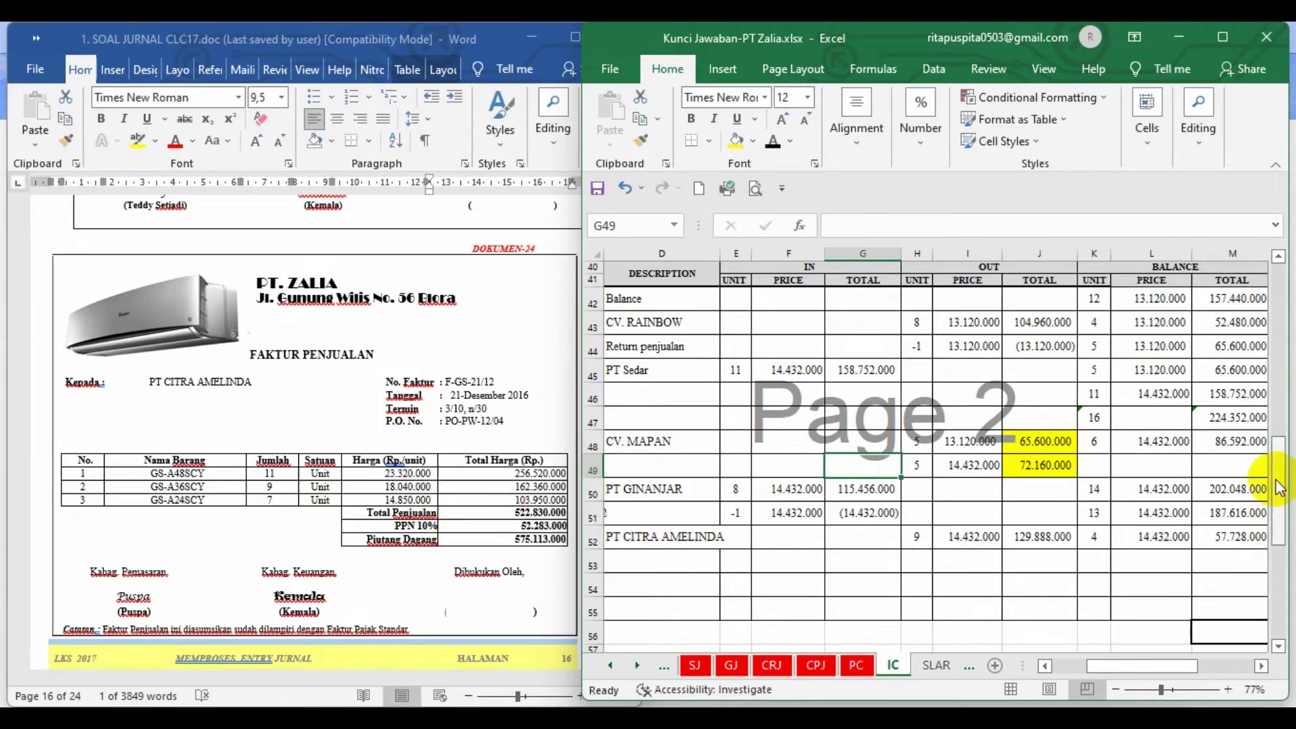
{"action": "left_click_drag", "start_coordinate": [1280, 486], "coordinate": [1262, 615]}
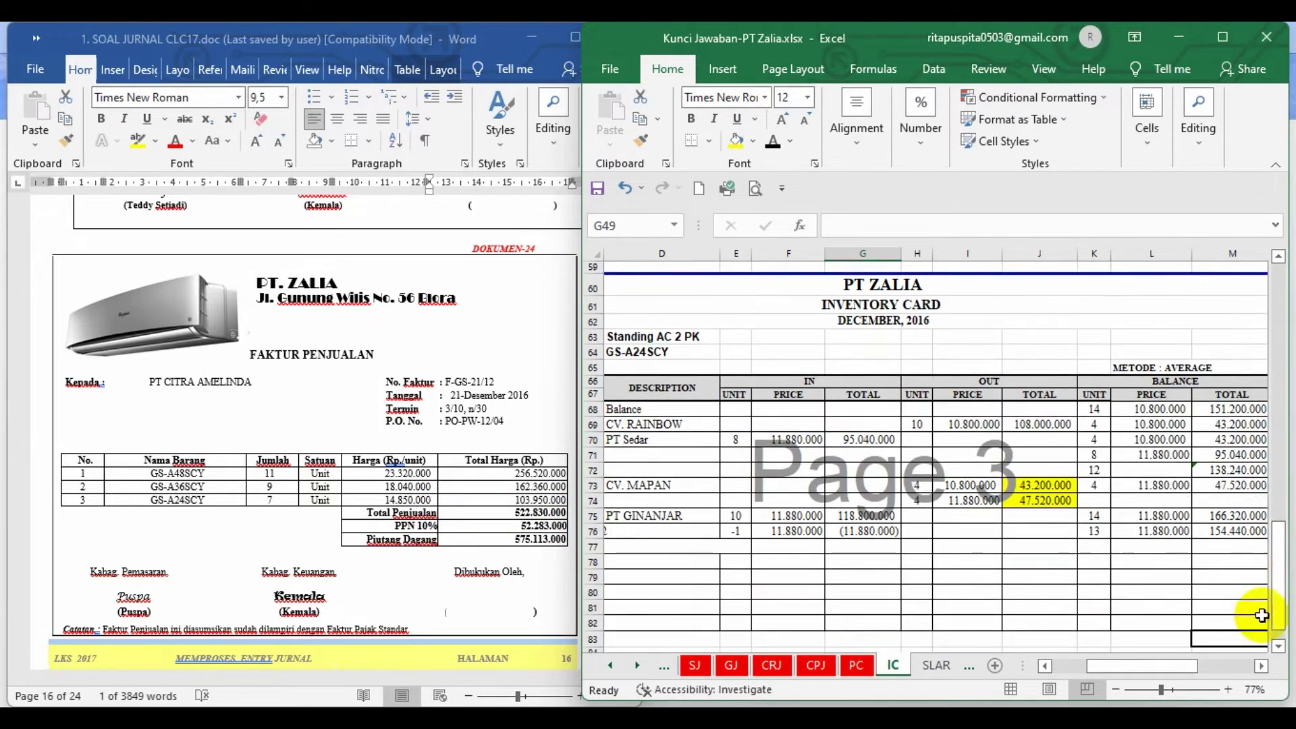
{"action": "left_click_drag", "start_coordinate": [1128, 667], "coordinate": [1071, 667]}
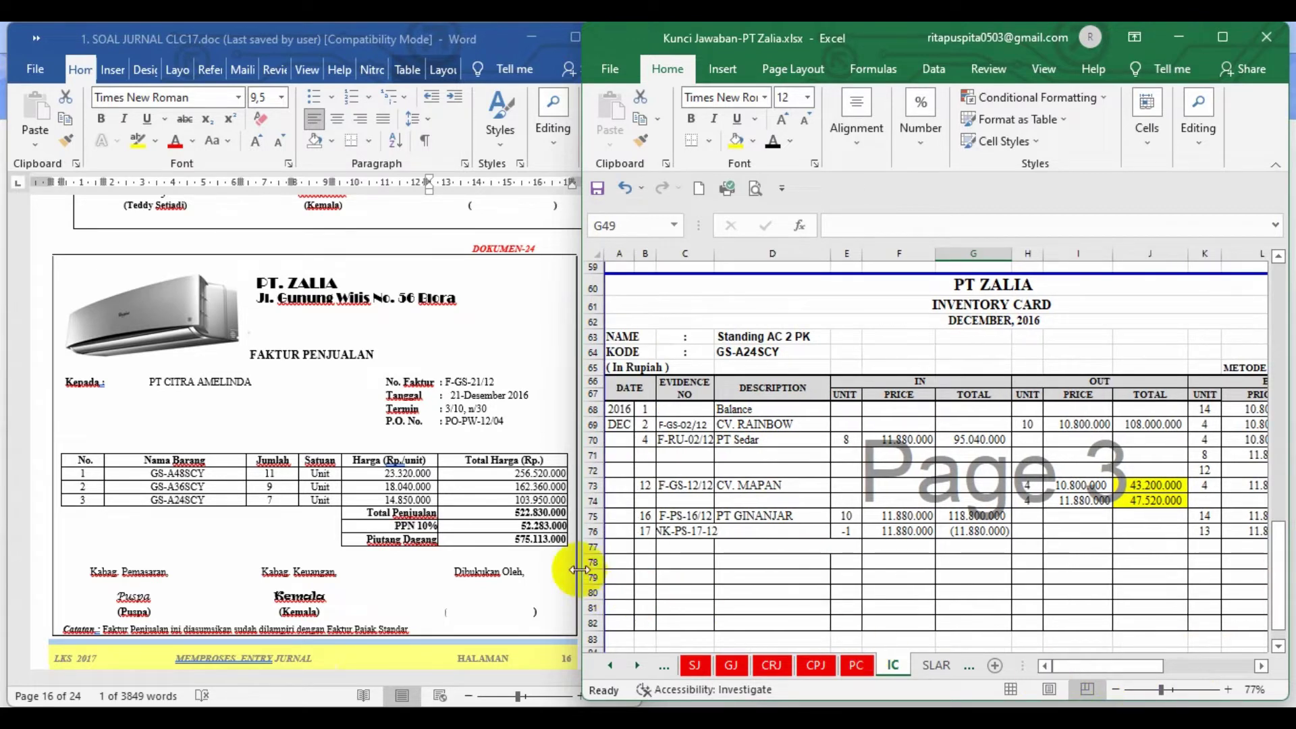
{"action": "left_click", "coordinate": [593, 547]}
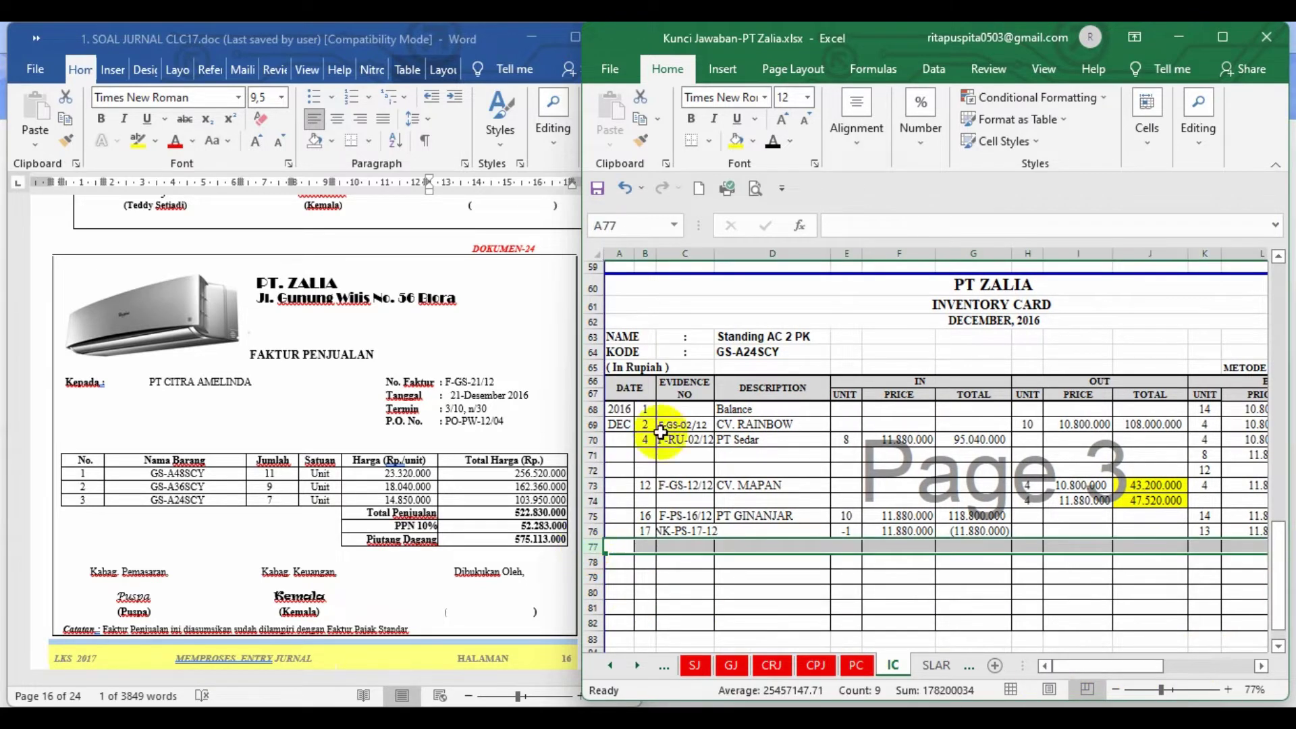
{"action": "left_click", "coordinate": [771, 140]}
{"action": "left_click", "coordinate": [702, 591]}
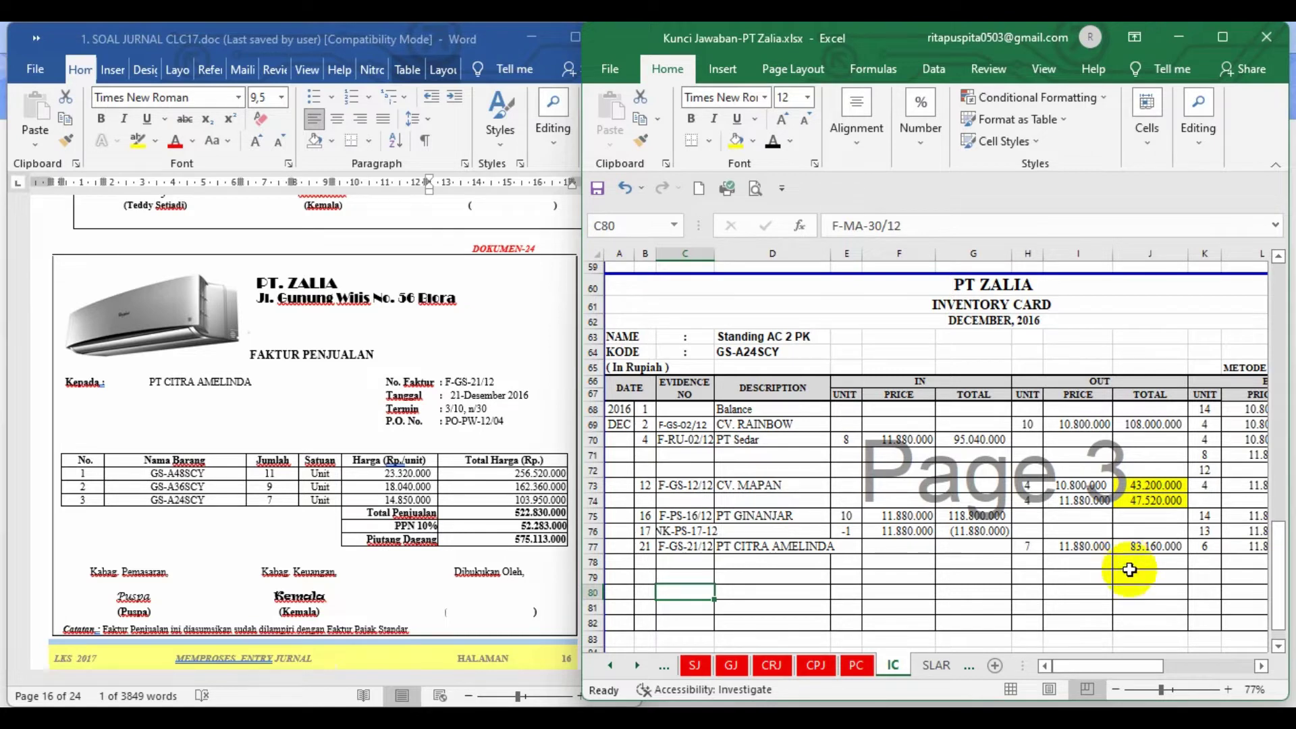
Examine the outgoing totals and balances of the PT Citra Amelinda lines on the GS-A24SCY, GS-A36SCY and GS-A48SCY inventory cards
{"action": "left_click_drag", "start_coordinate": [1126, 669], "coordinate": [1166, 672]}
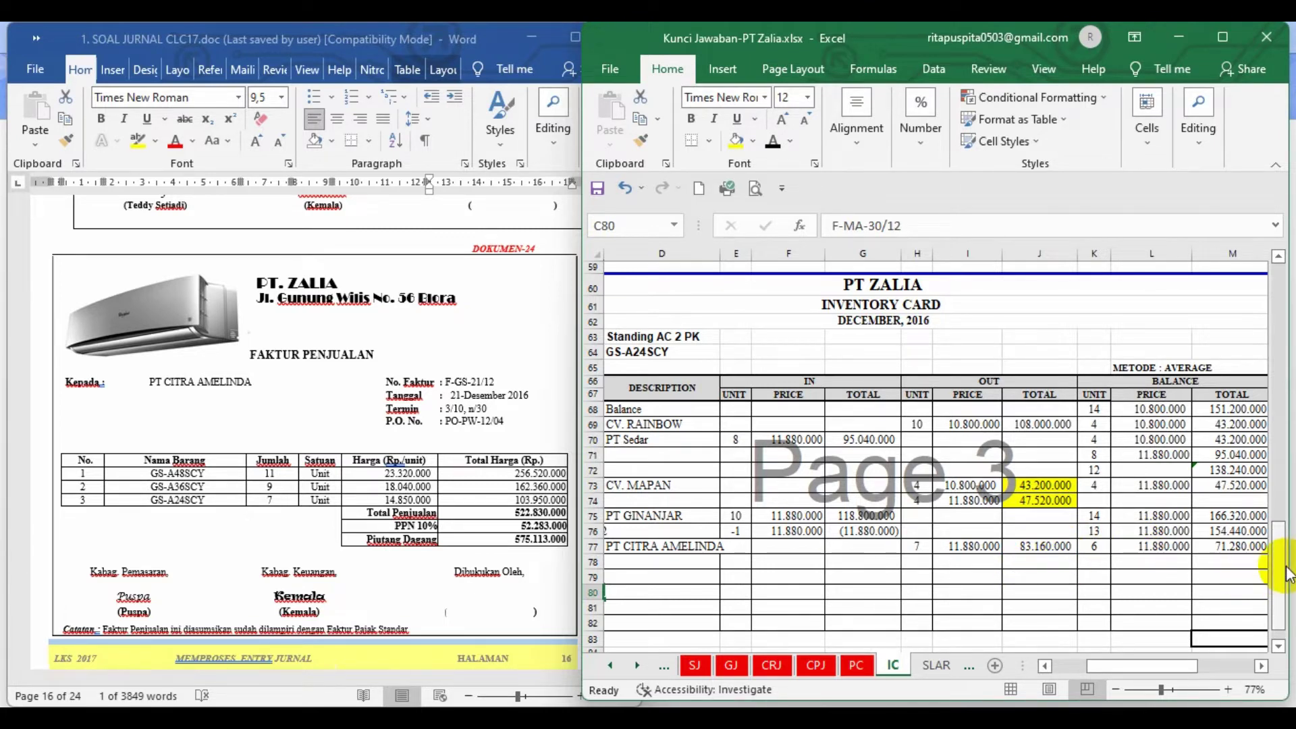
{"action": "left_click_drag", "start_coordinate": [1282, 557], "coordinate": [1280, 506]}
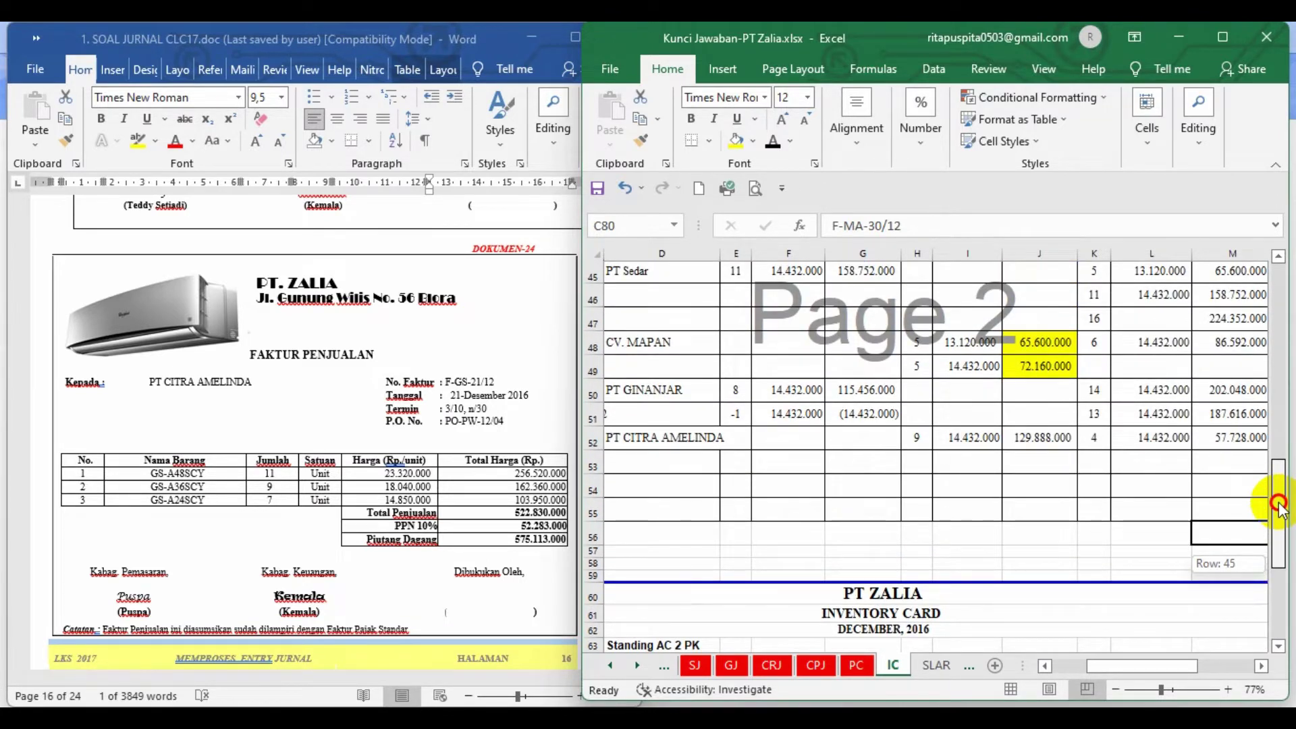
{"action": "left_click_drag", "start_coordinate": [1280, 505], "coordinate": [1248, 379]}
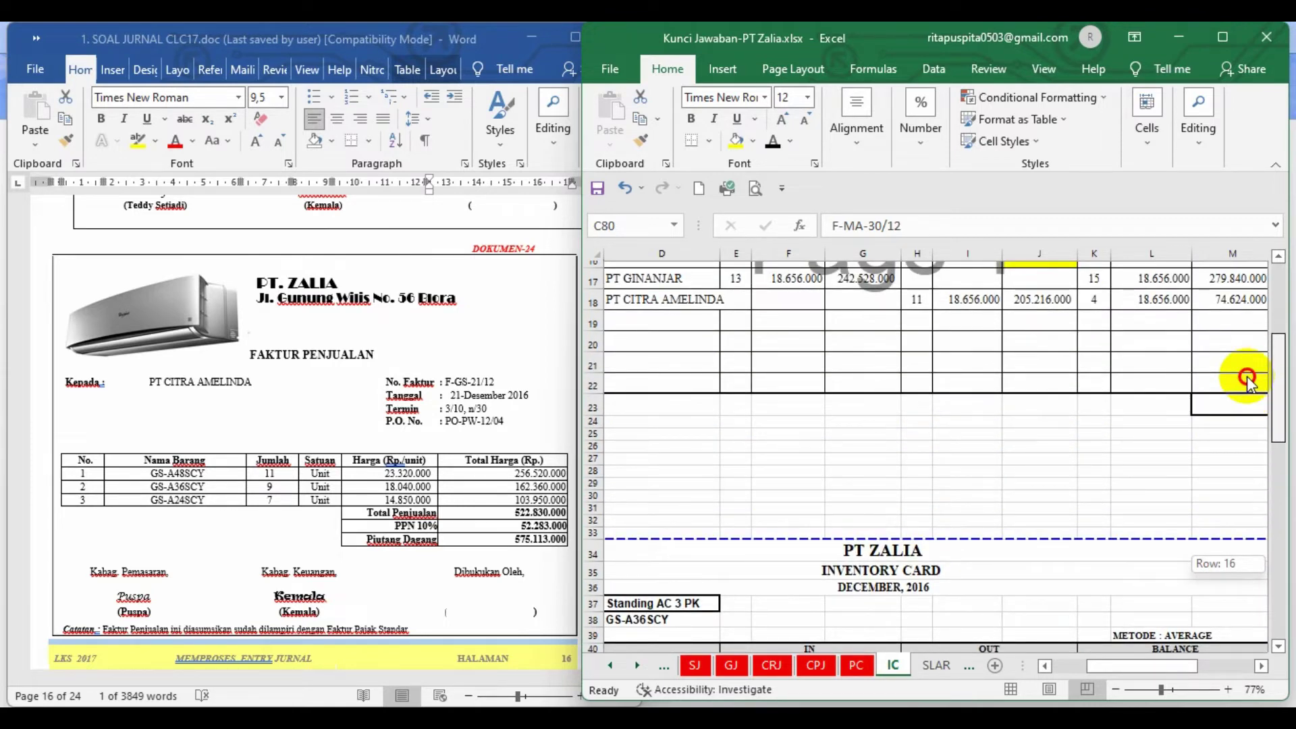
{"action": "left_click_drag", "start_coordinate": [1246, 376], "coordinate": [1246, 376]}
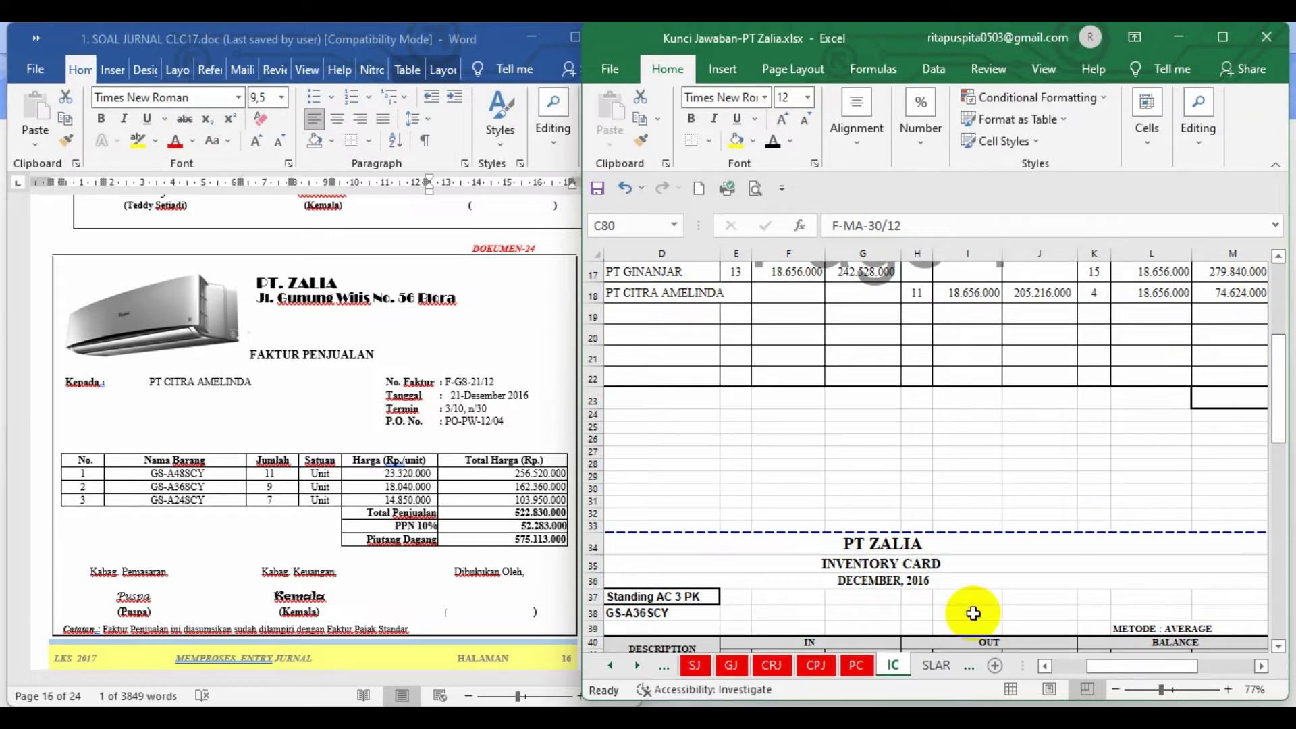
Inspect the cost of merchandise formula for invoice F-GS-21/12 in sales journal cell G10, and reveal its amount with a black font
{"action": "left_click", "coordinate": [695, 666]}
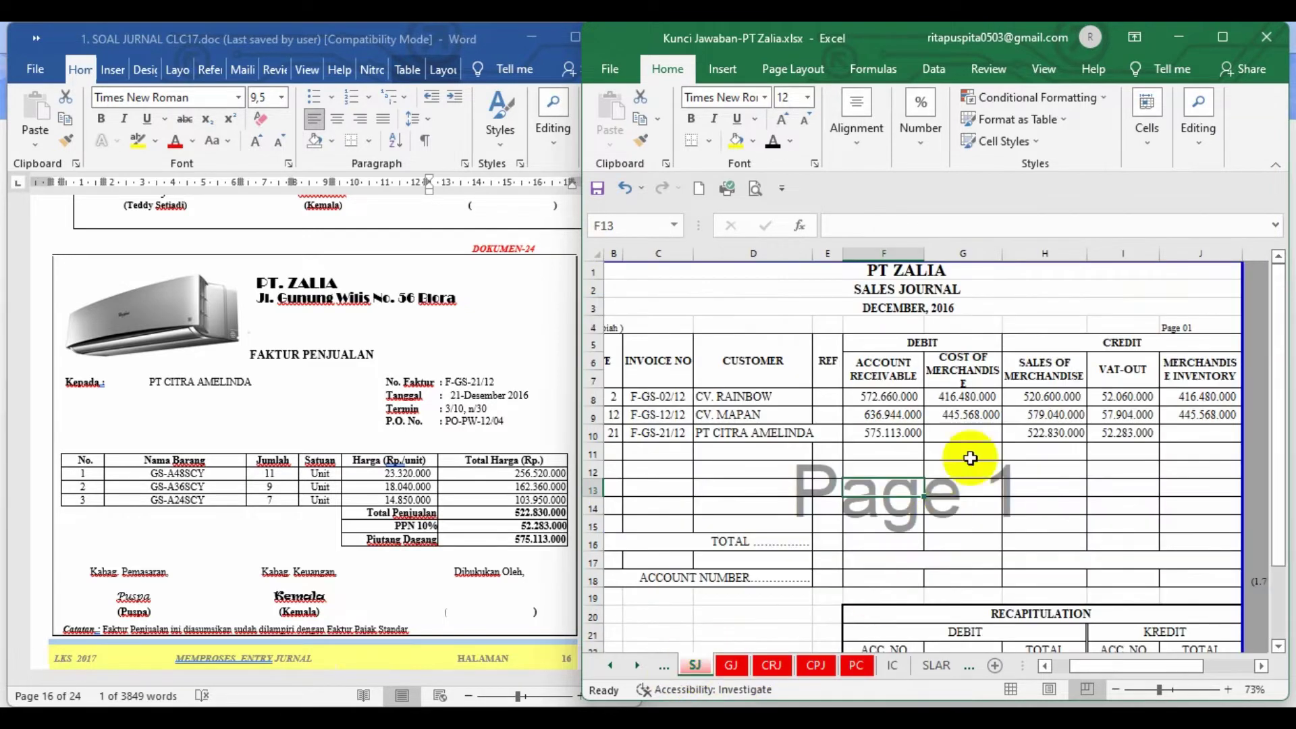
{"action": "left_click", "coordinate": [964, 433]}
{"action": "left_click", "coordinate": [873, 225]}
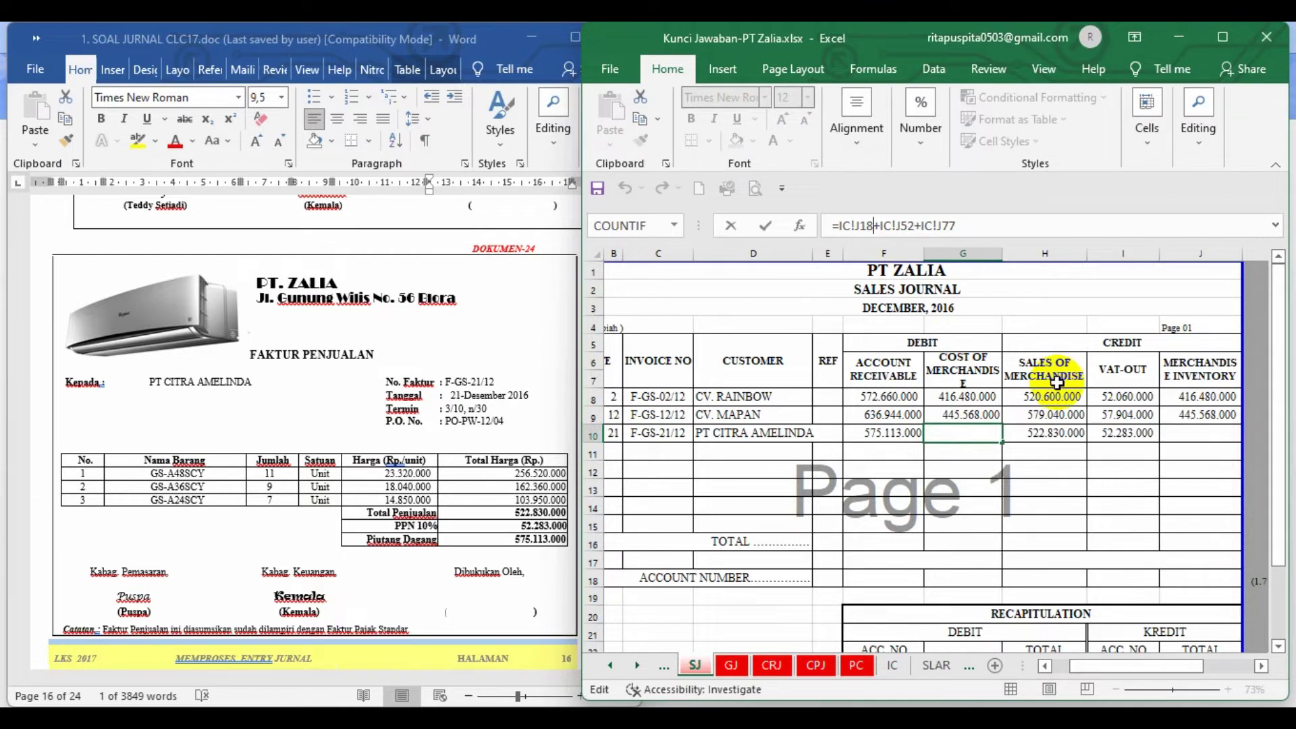
{"action": "key", "text": "Escape"}
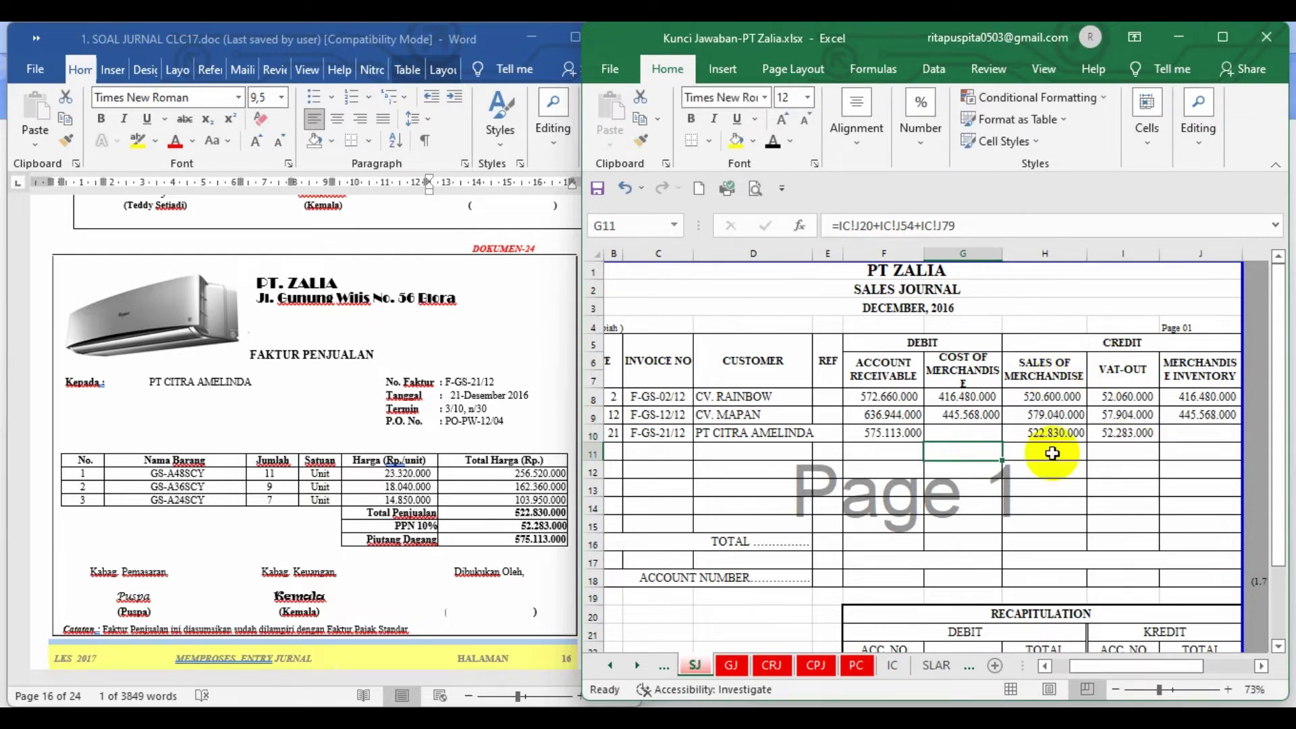
{"action": "left_click", "coordinate": [773, 143]}
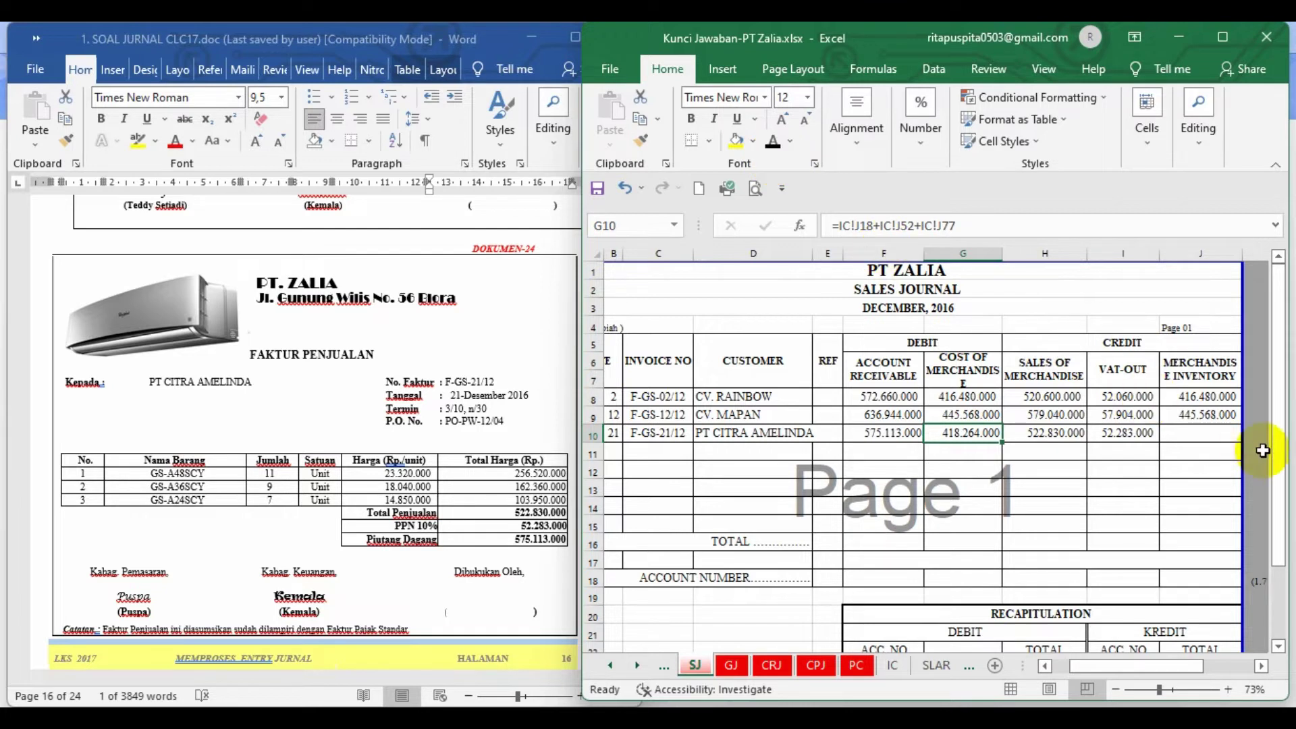
Reveal the merchandise inventory credit for PT Citra Amelinda in J10 with a black font, and save the workbook
{"action": "left_click", "coordinate": [1199, 440]}
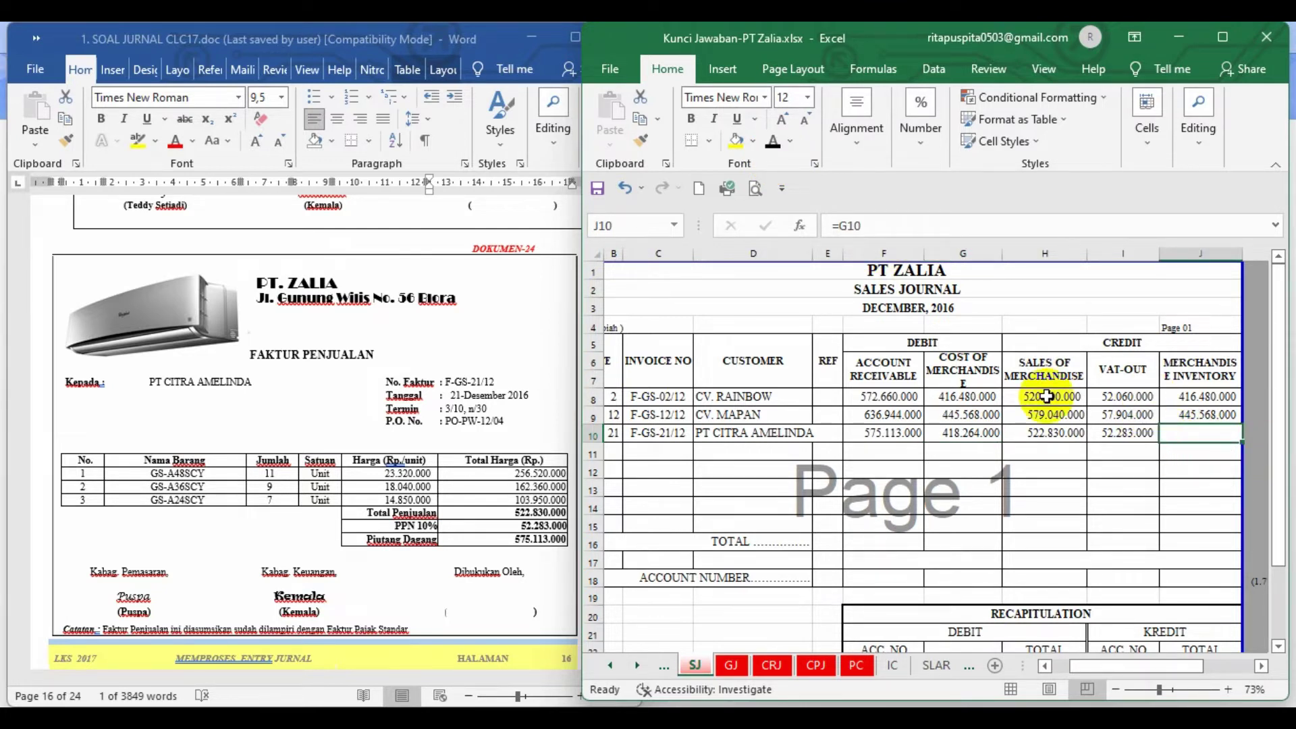
{"action": "left_click", "coordinate": [772, 144]}
{"action": "left_click", "coordinate": [594, 189]}
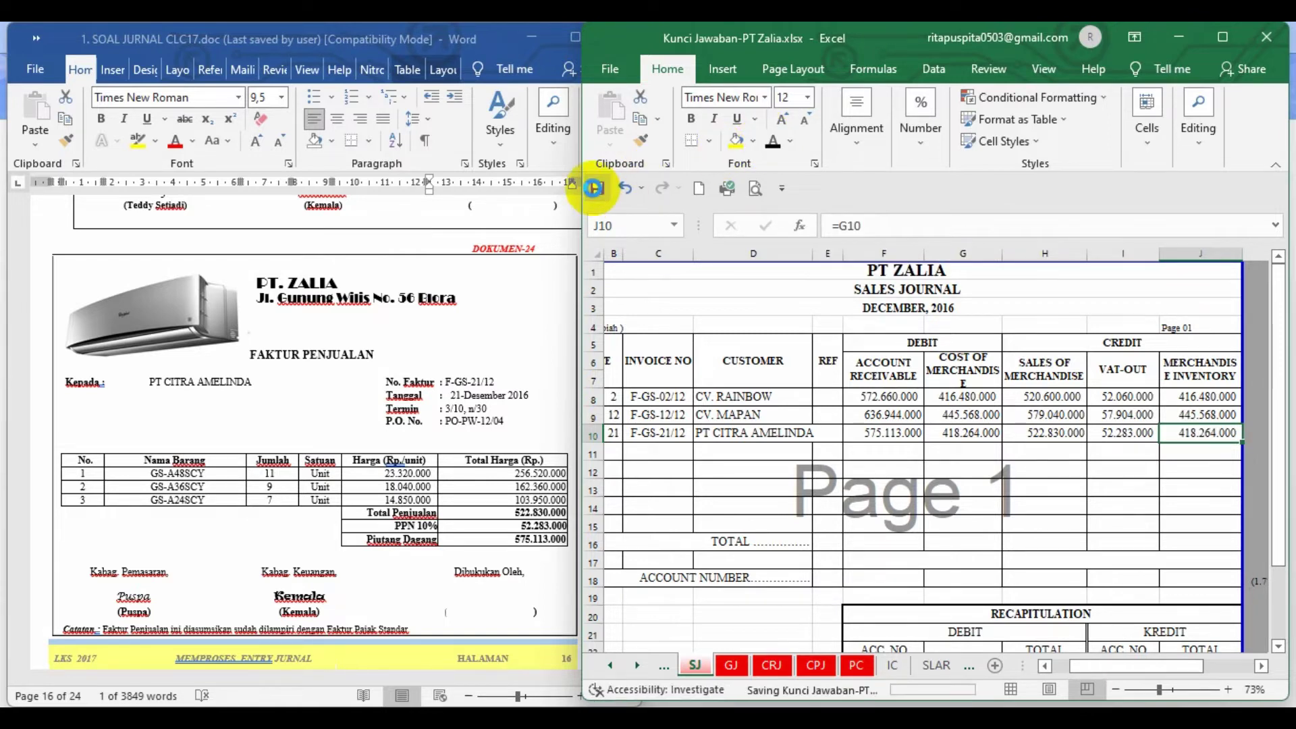
Bring up petty cash voucher VKK-12/07 of Dokumen-25, and reveal its entry in row 13 of the petty cash journal with a black font
{"action": "left_click", "coordinate": [422, 384]}
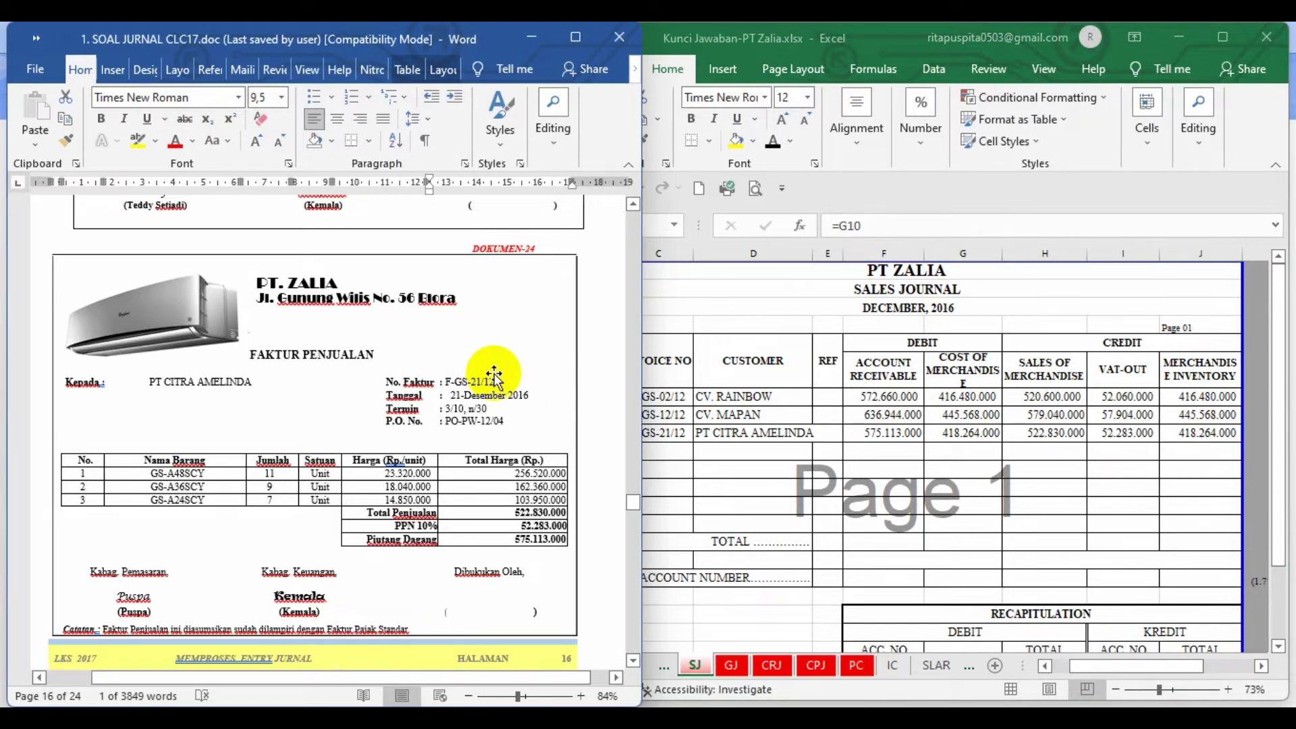
{"action": "scroll", "coordinate": [486, 368], "scroll_direction": "down", "scroll_amount": 6}
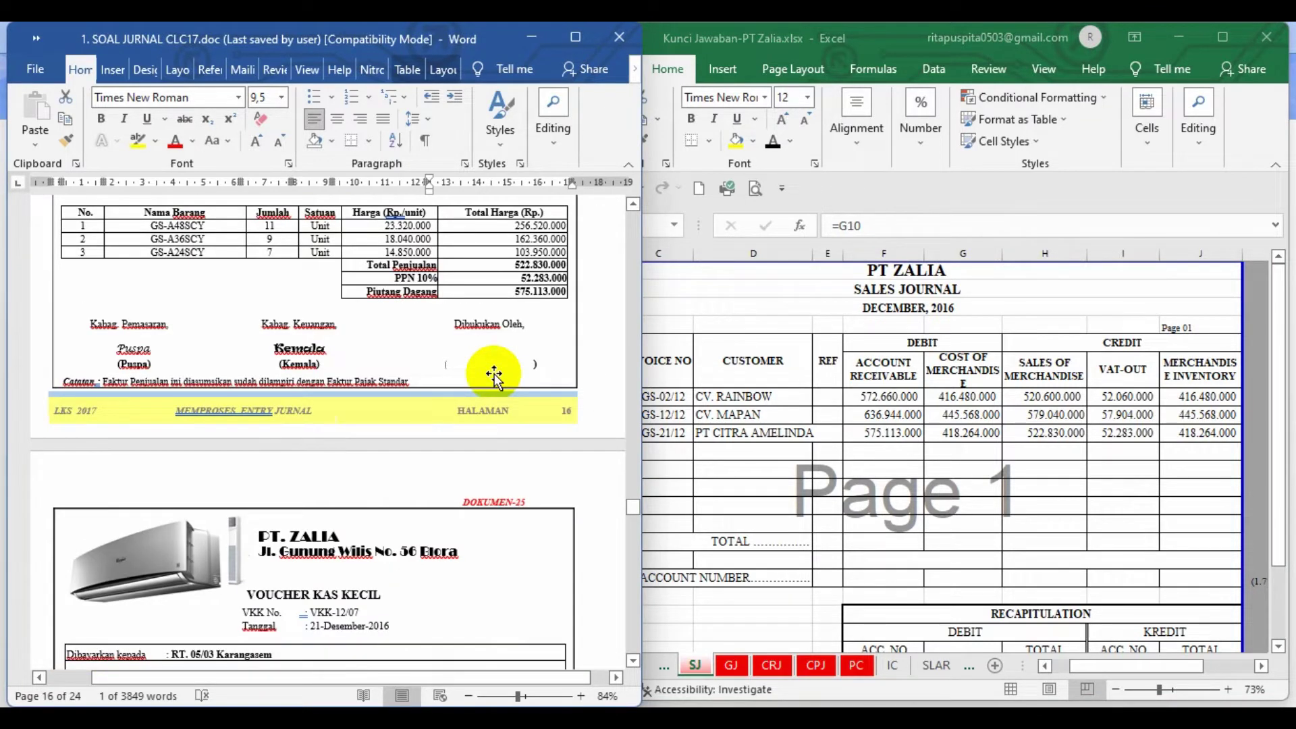
{"action": "scroll", "coordinate": [495, 373], "scroll_direction": "down", "scroll_amount": 3}
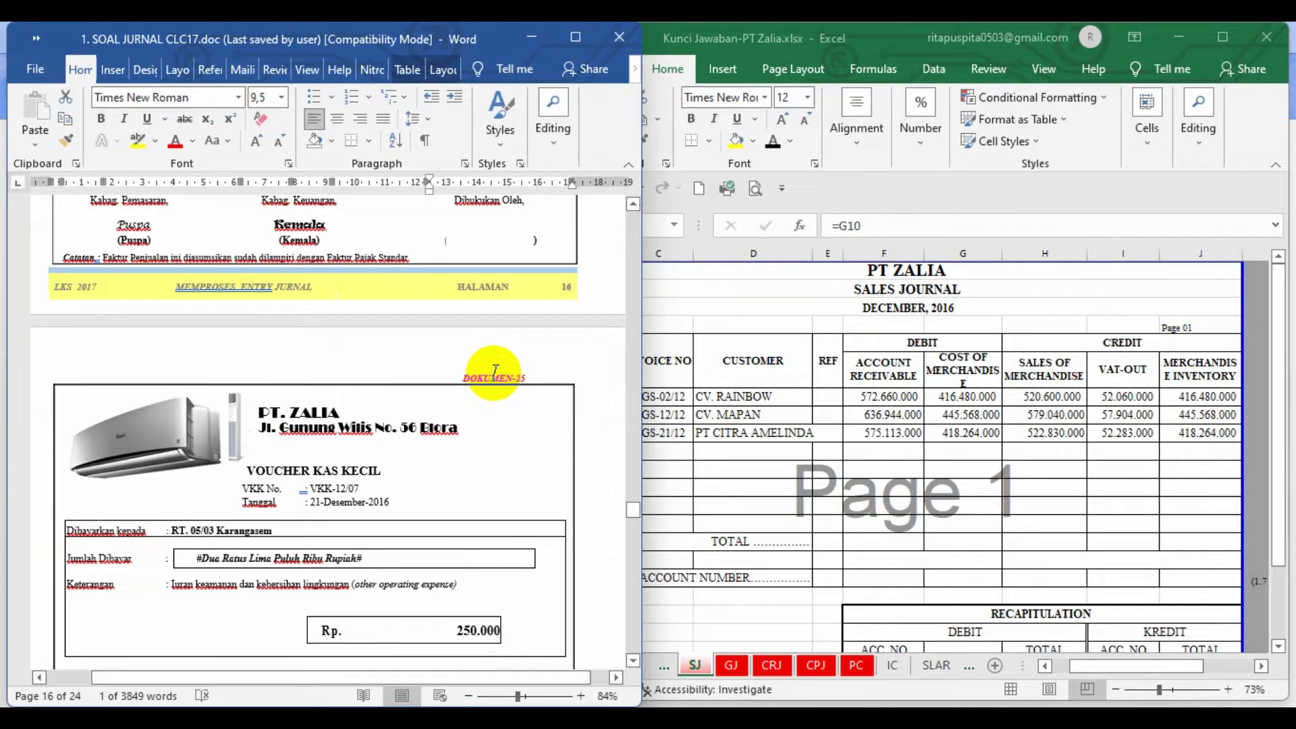
{"action": "left_click", "coordinate": [633, 663]}
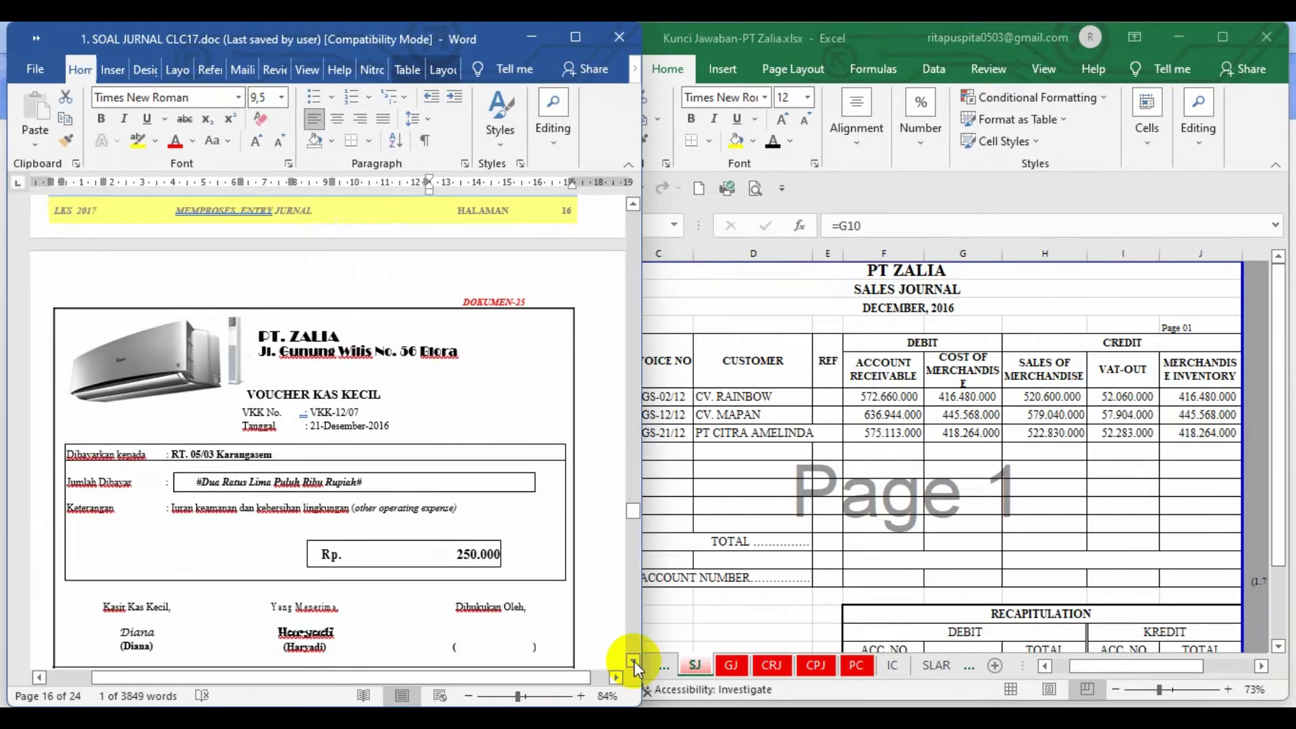
{"action": "left_click", "coordinate": [633, 663]}
{"action": "left_click", "coordinate": [632, 663]}
{"action": "left_click", "coordinate": [633, 663]}
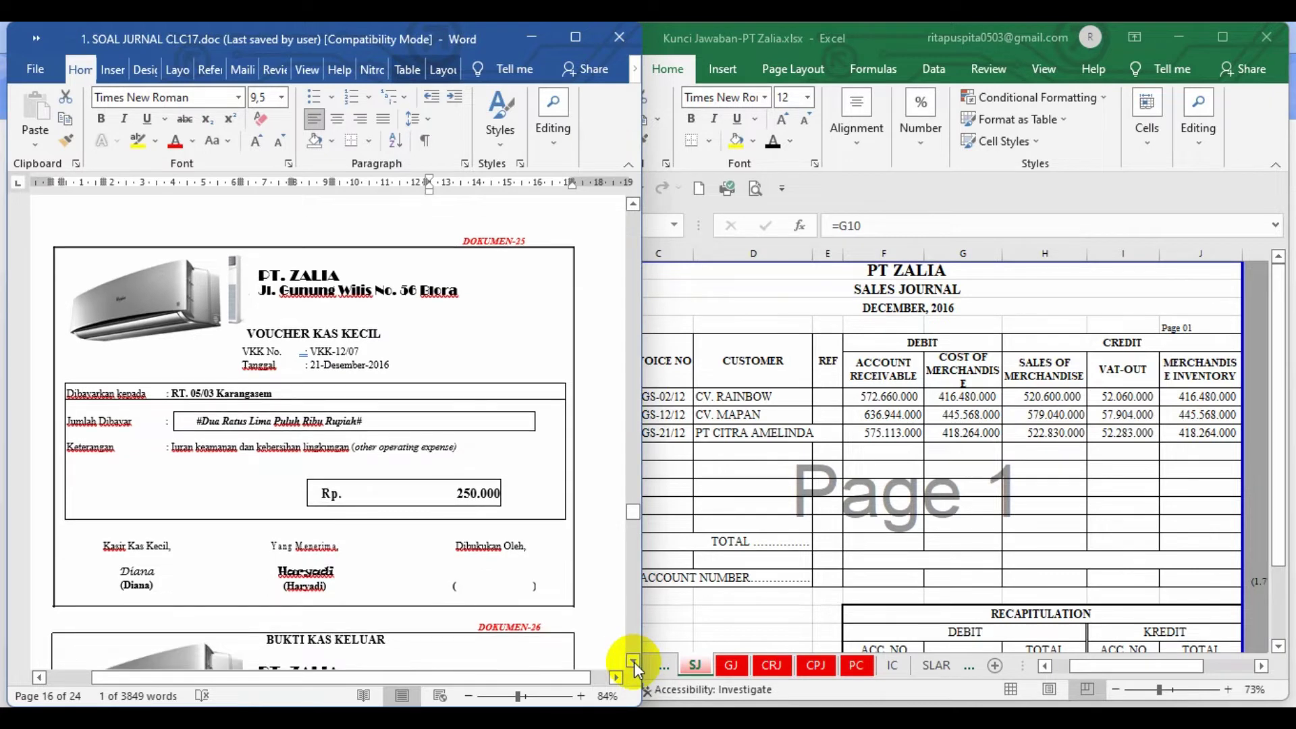
{"action": "left_click", "coordinate": [858, 669]}
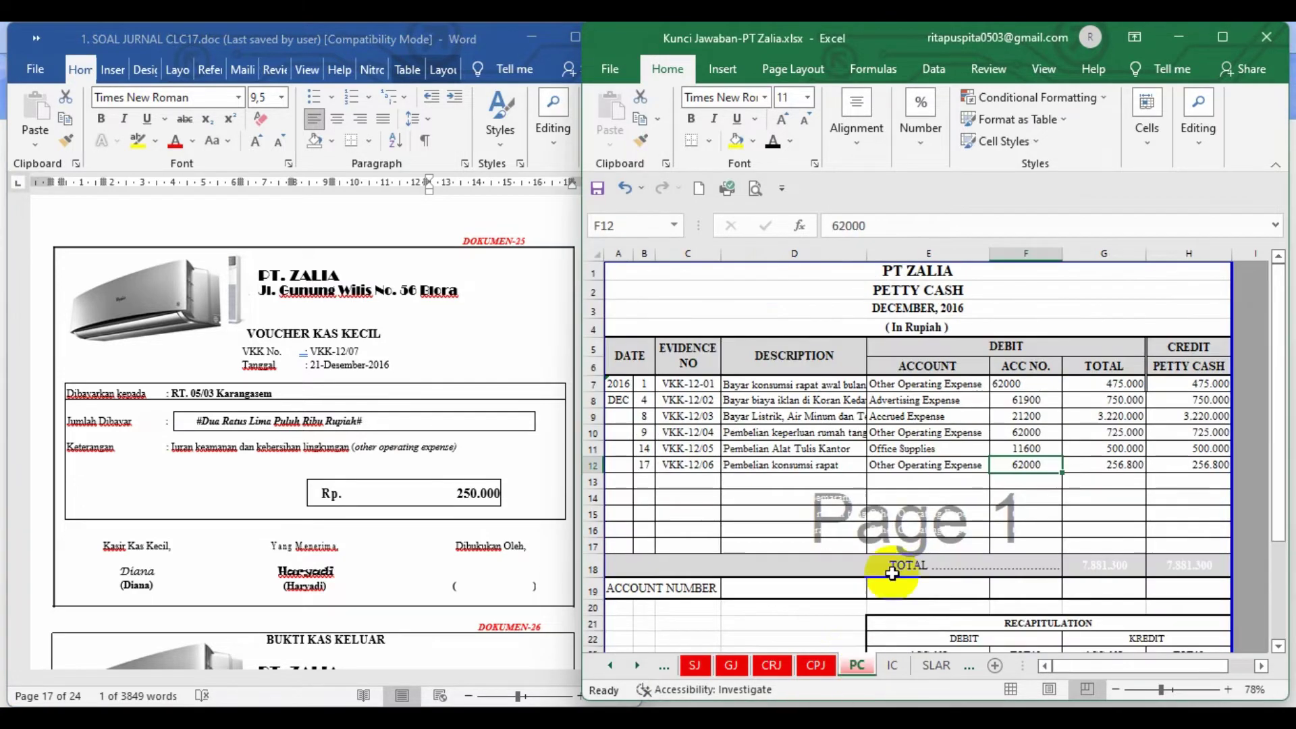
{"action": "left_click", "coordinate": [910, 498]}
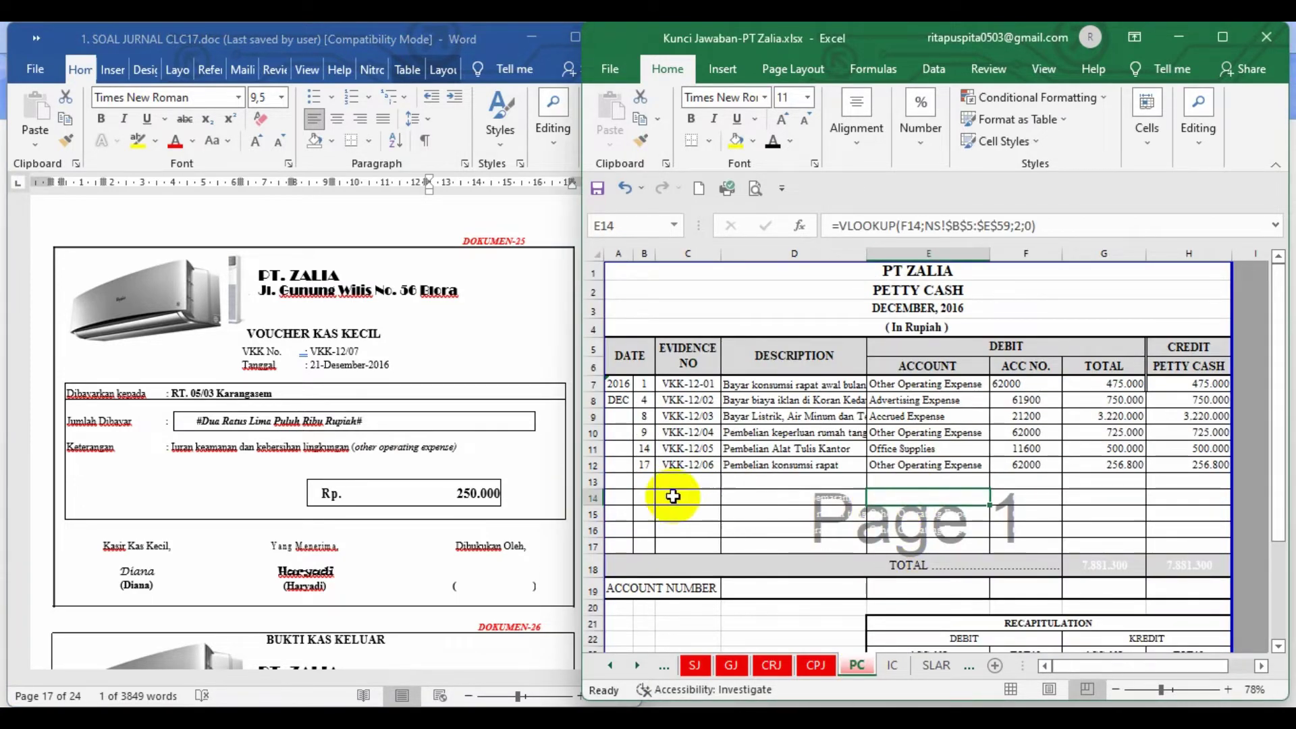
{"action": "left_click", "coordinate": [594, 482]}
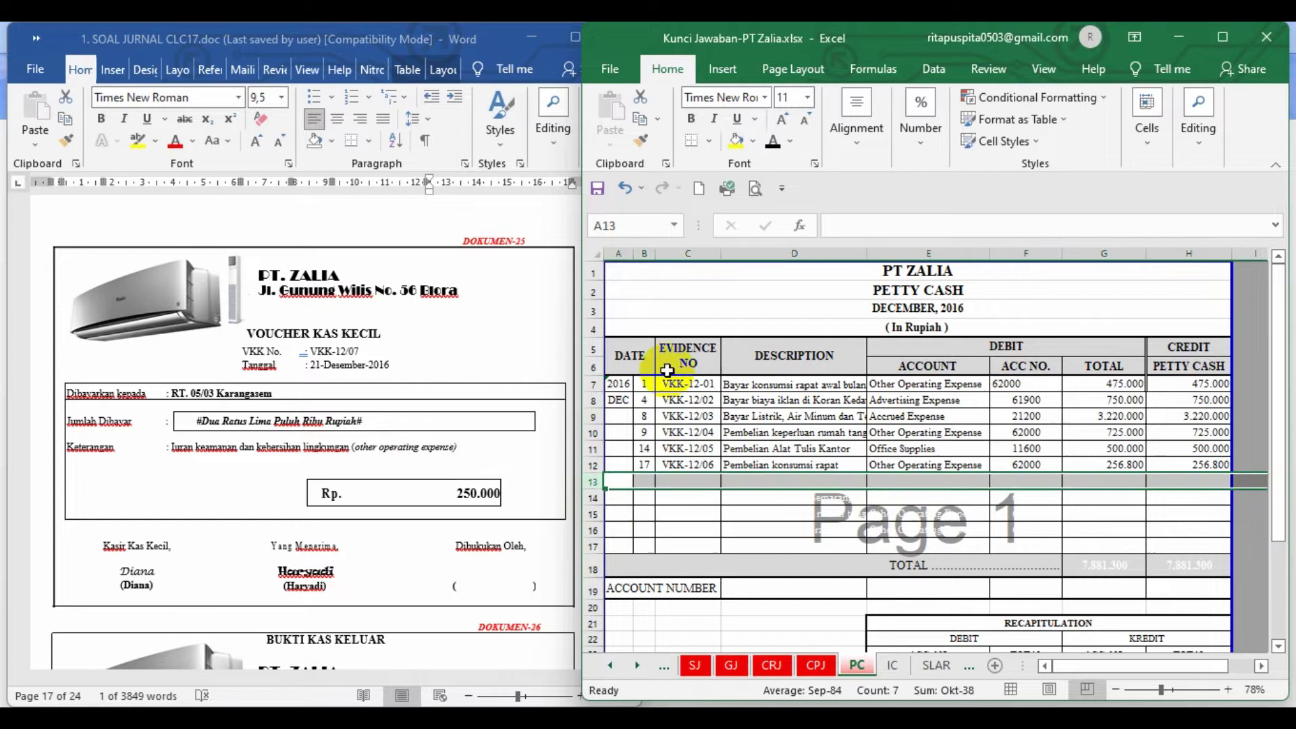
{"action": "left_click", "coordinate": [772, 144]}
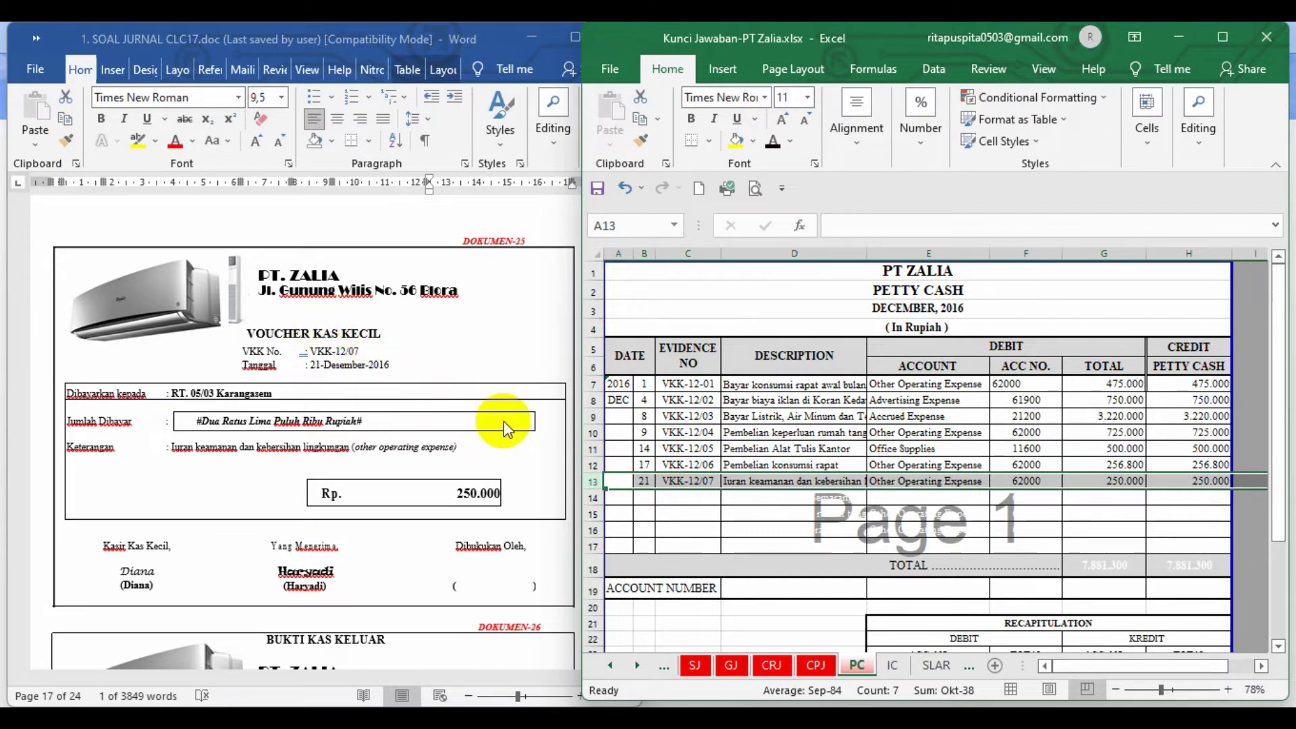
{"action": "left_click", "coordinate": [795, 528]}
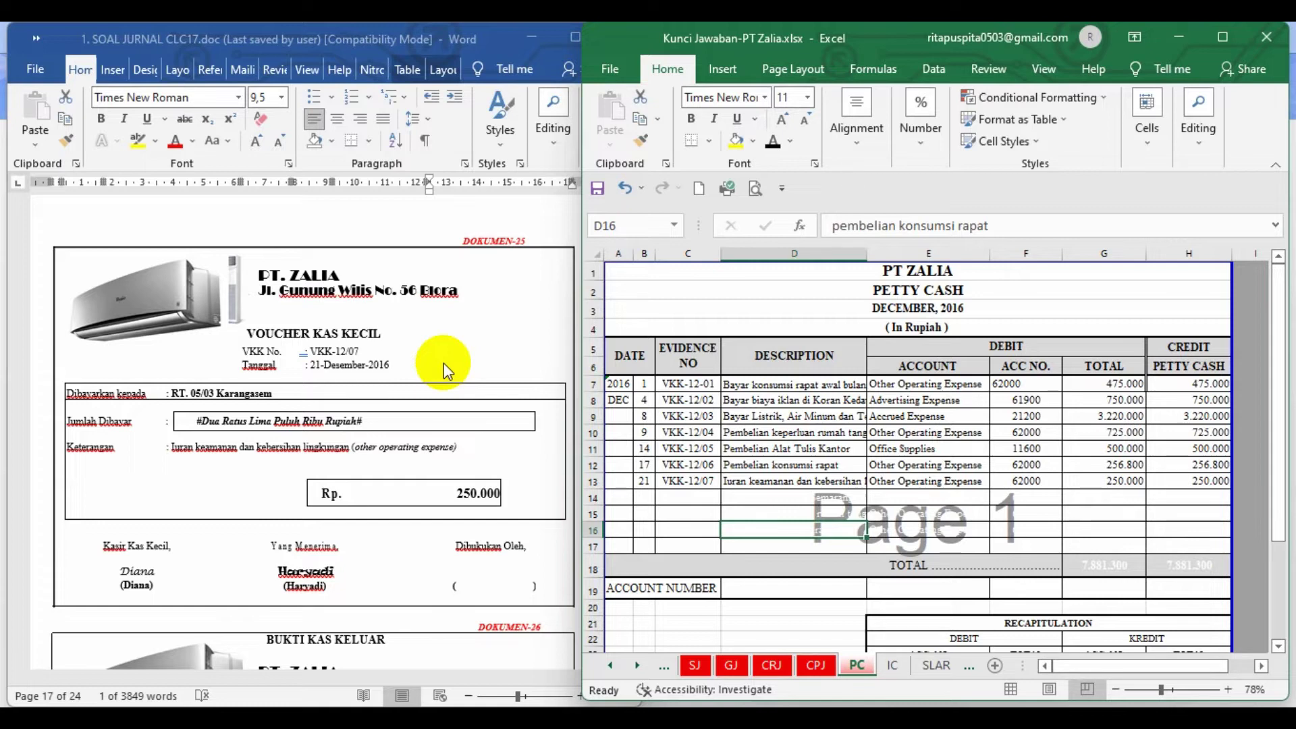
Bring up cash voucher BKK 12-08 of Dokumen-26, and reveal its entry in rows 18 and 19 of the cash payment journal with a black font
{"action": "scroll", "coordinate": [443, 362], "scroll_direction": "down", "scroll_amount": 4}
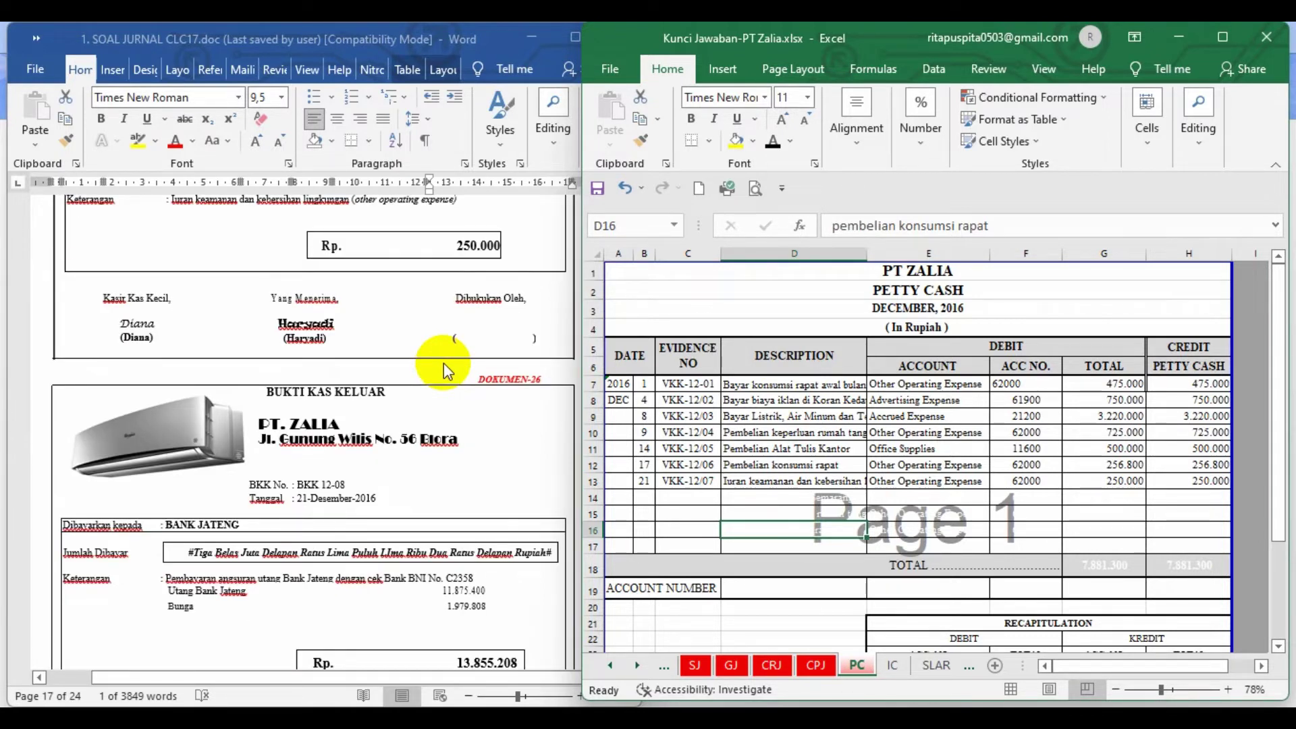
{"action": "scroll", "coordinate": [443, 362], "scroll_direction": "down", "scroll_amount": 2}
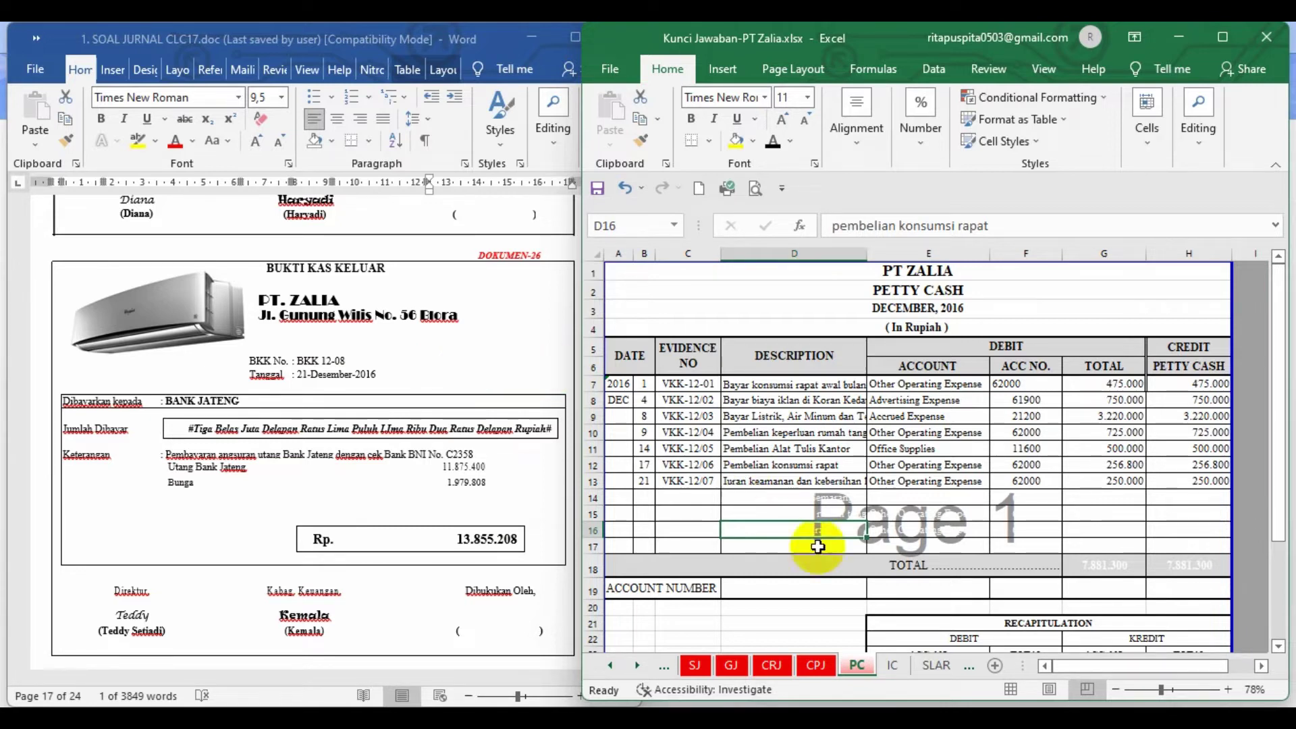
{"action": "left_click", "coordinate": [816, 666]}
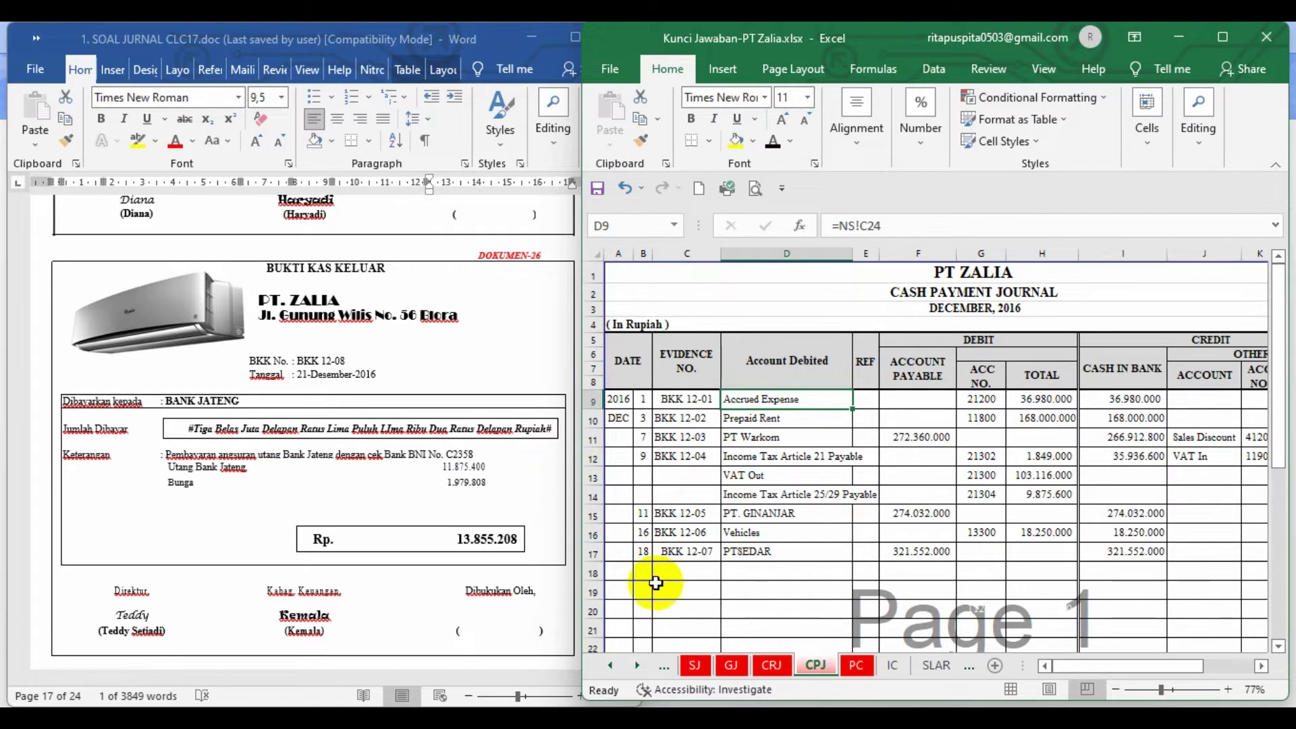
{"action": "left_click_drag", "start_coordinate": [592, 570], "coordinate": [593, 592]}
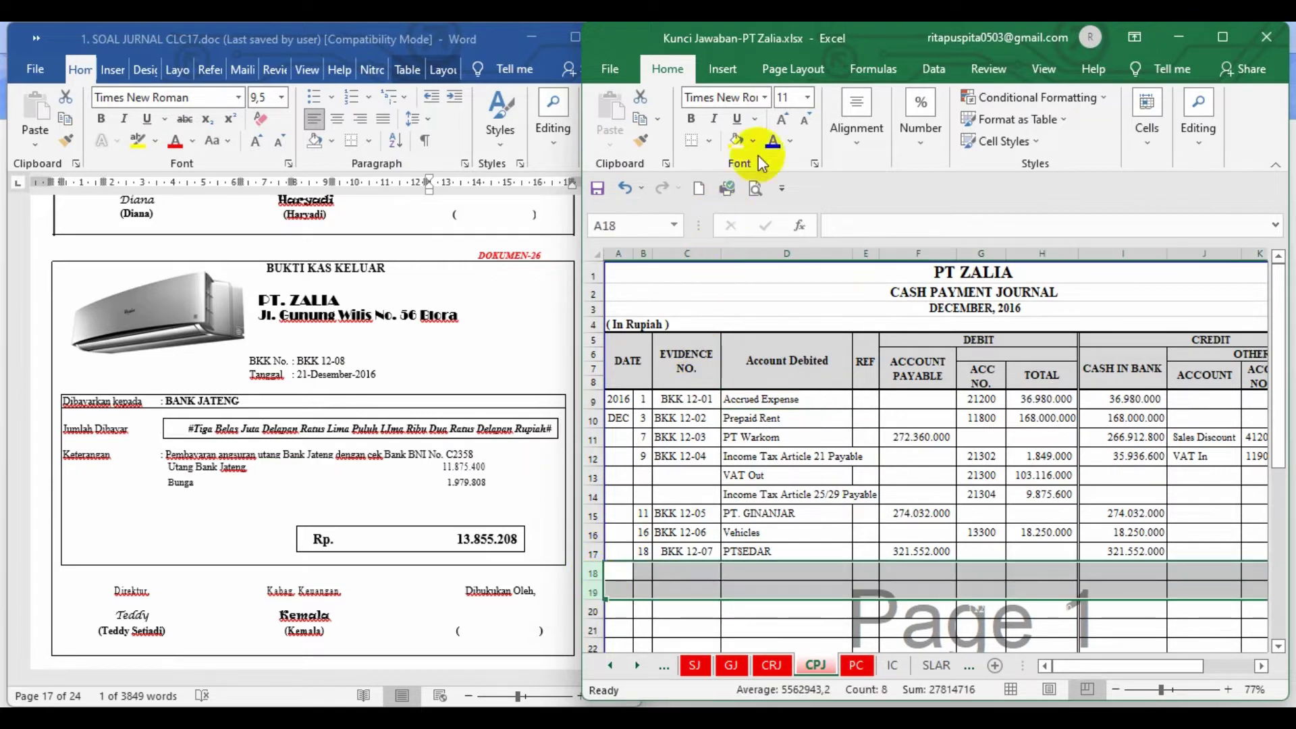
{"action": "left_click", "coordinate": [773, 142]}
{"action": "left_click", "coordinate": [837, 508]}
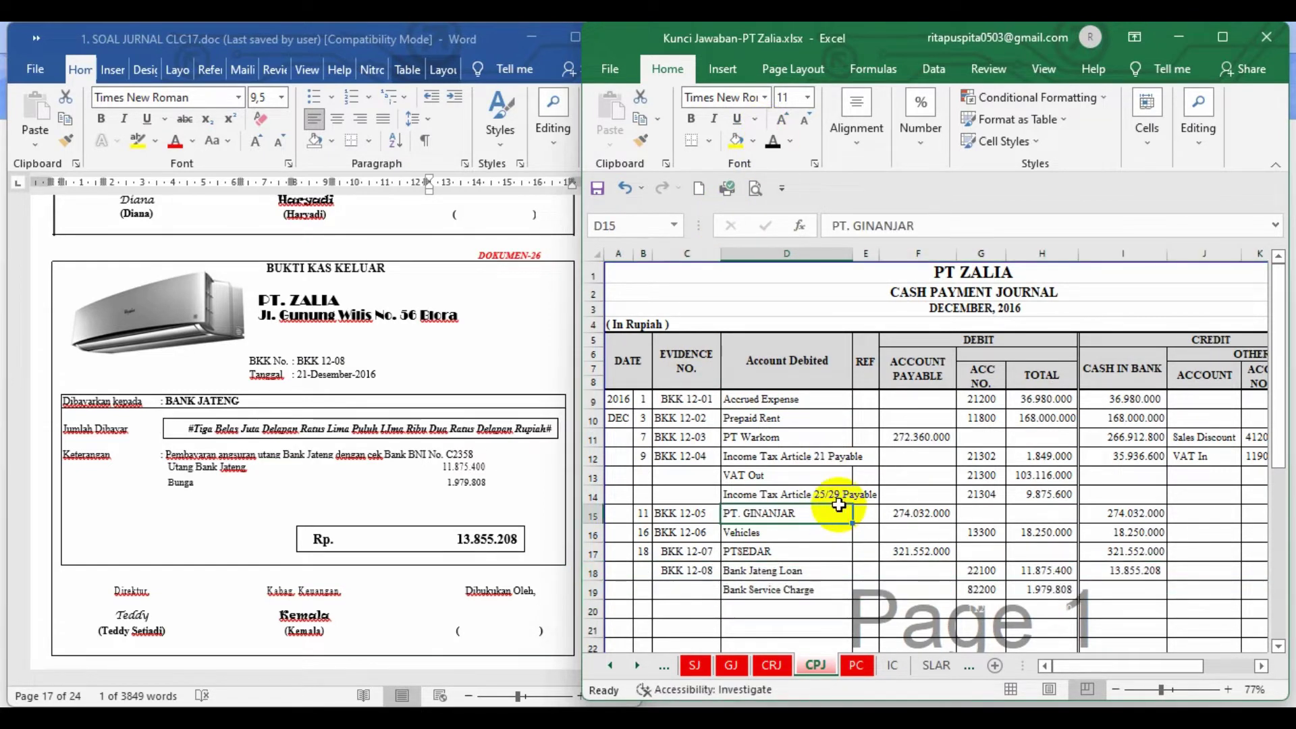
Enter day 21 as the date of the BKK 12-08 entry, and check its debited account and account number against the voucher
{"action": "left_click", "coordinate": [640, 576]}
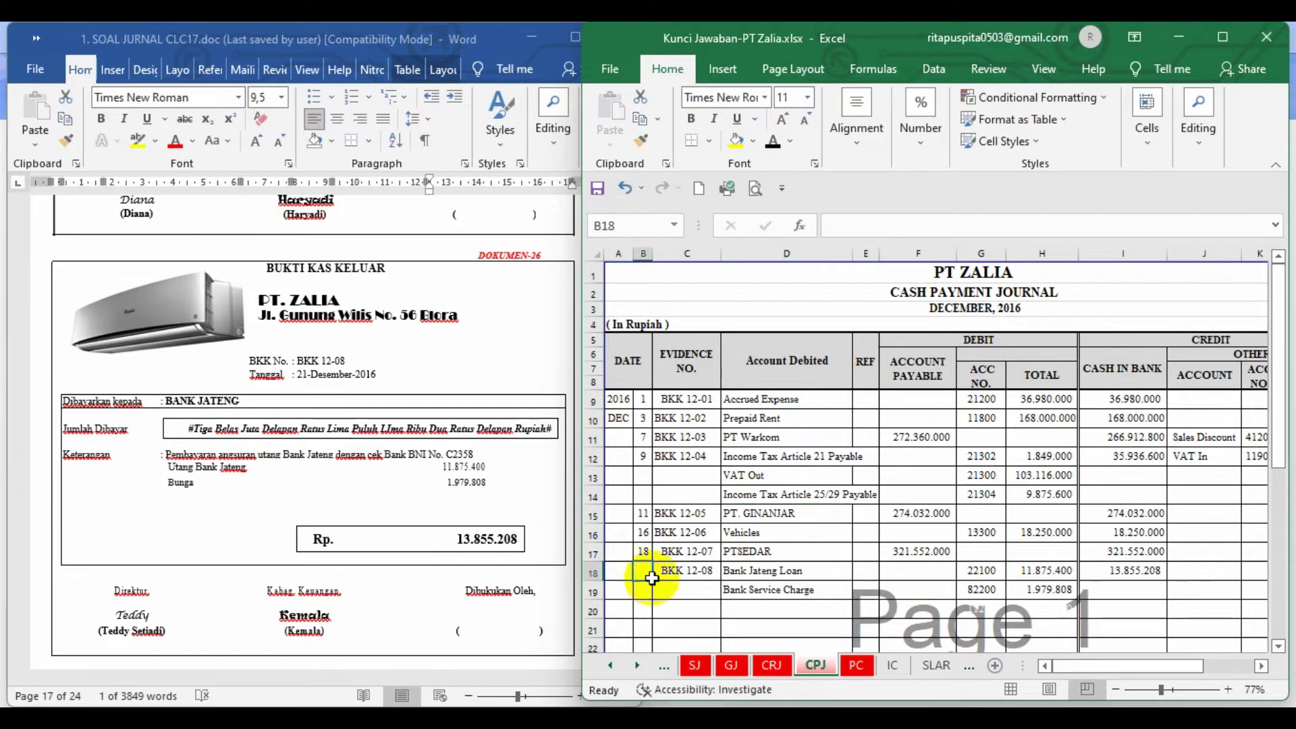
{"action": "type", "text": "21"}
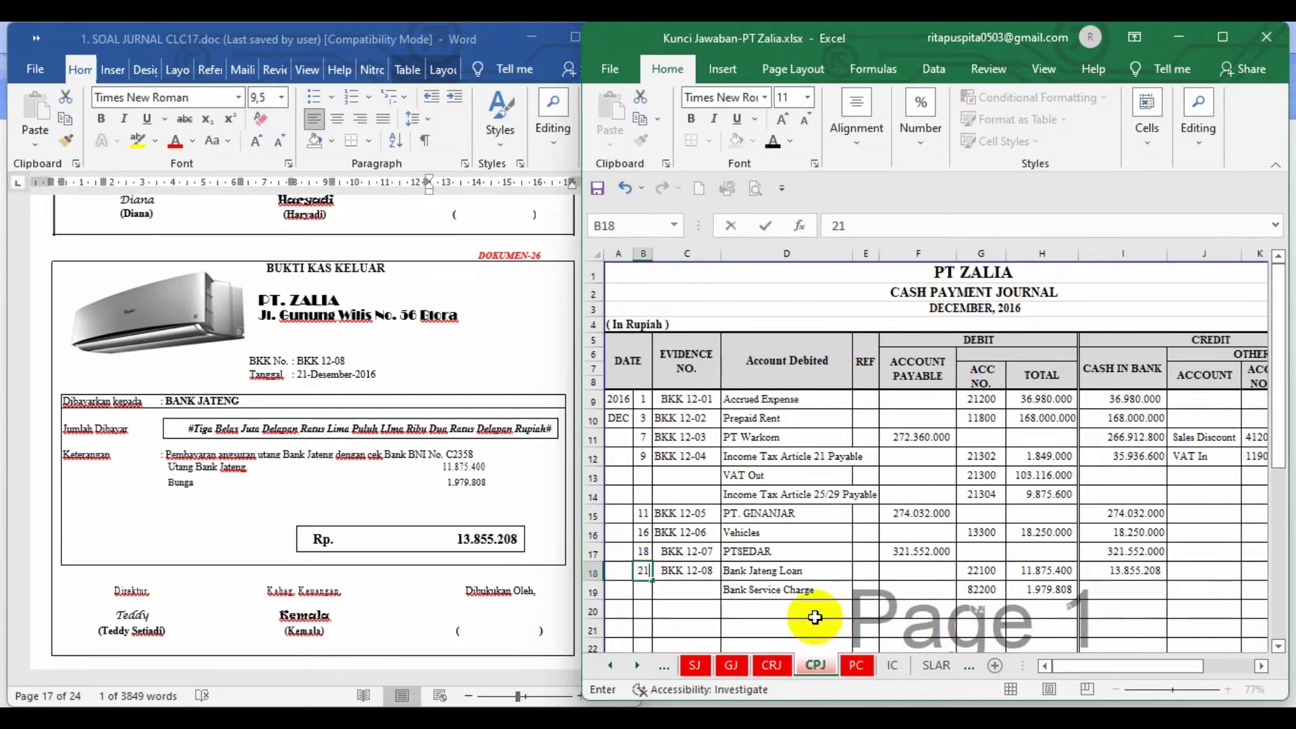
{"action": "left_click", "coordinate": [687, 613]}
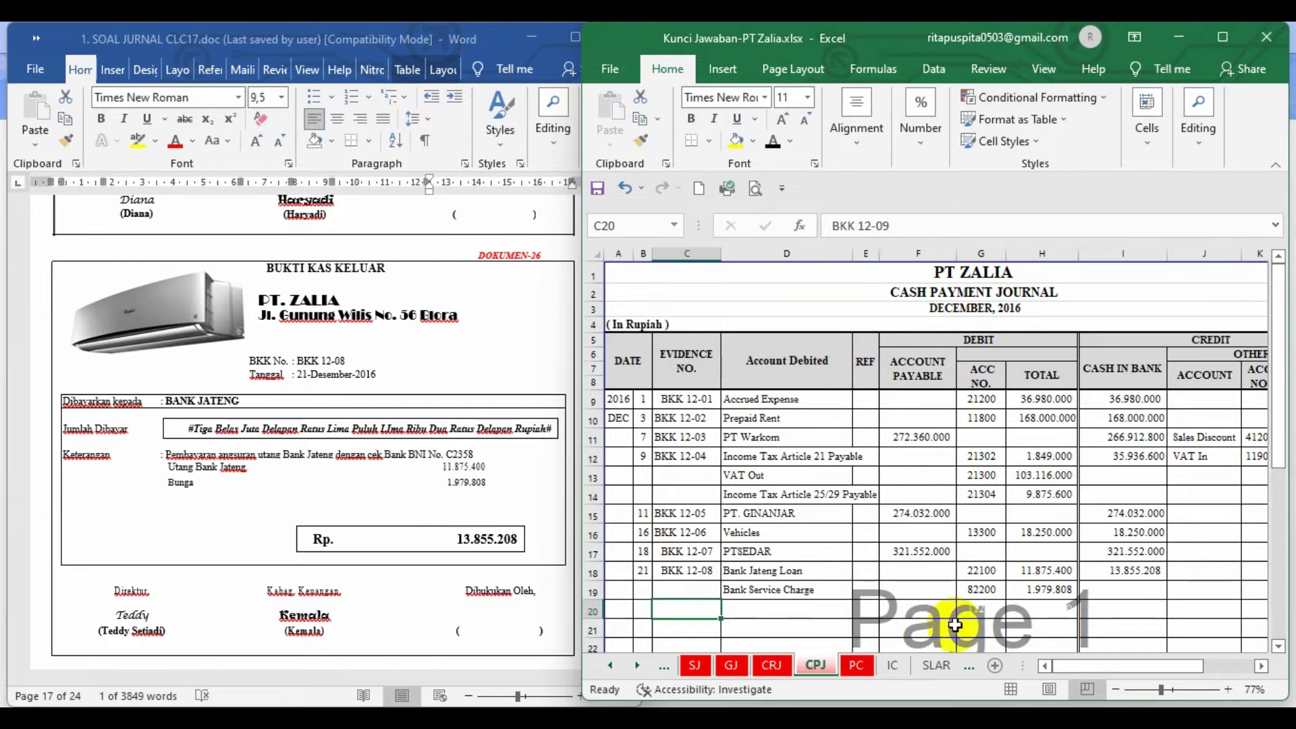
{"action": "left_click", "coordinate": [788, 571]}
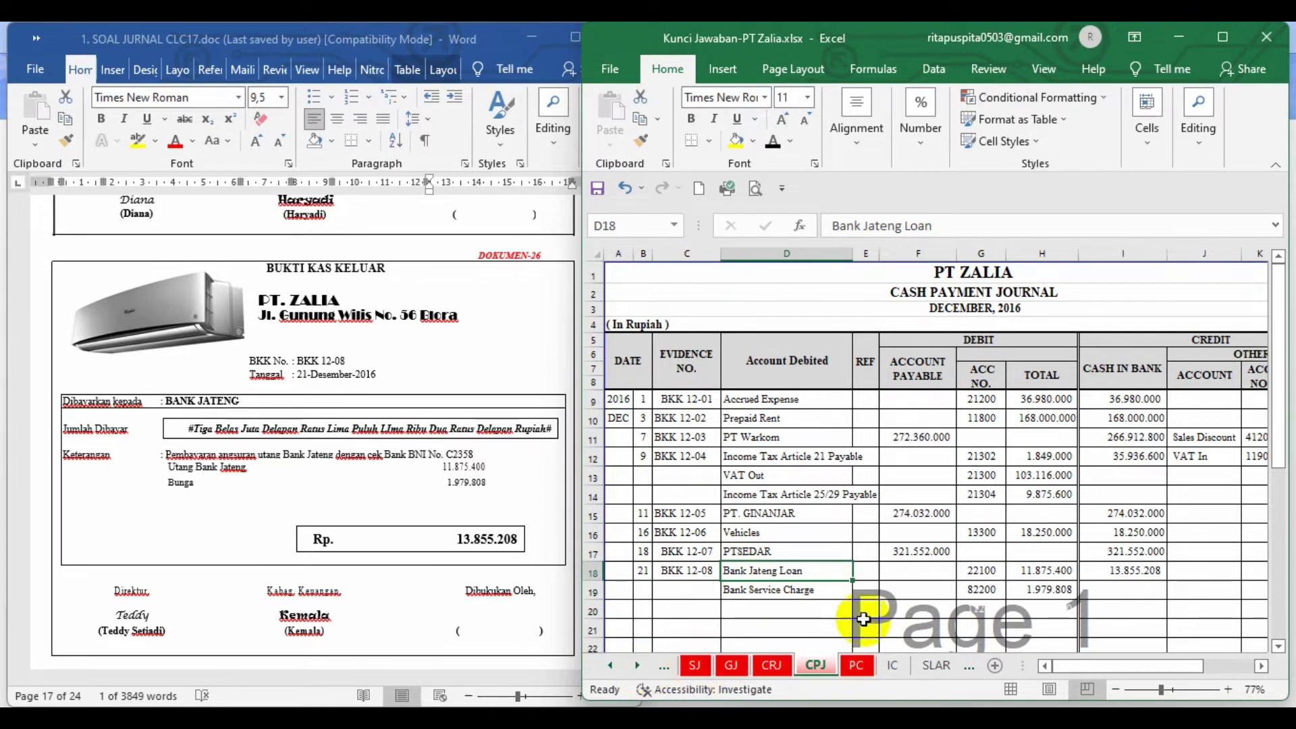
{"action": "left_click", "coordinate": [985, 574]}
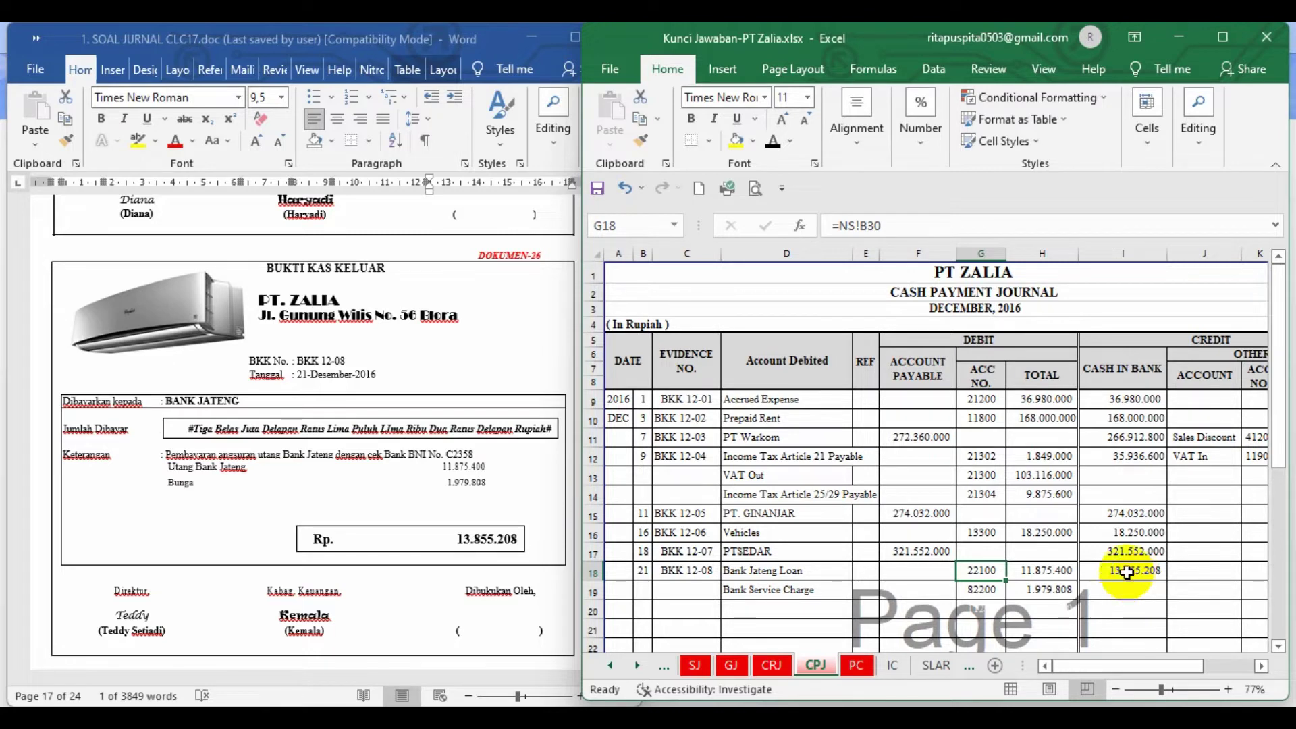
Save the workbook, and reveal the PT Warkom Mustika invoice F-AR-22/12 in row 10 of the purchase journal with the automatic font colour
{"action": "left_click", "coordinate": [600, 188]}
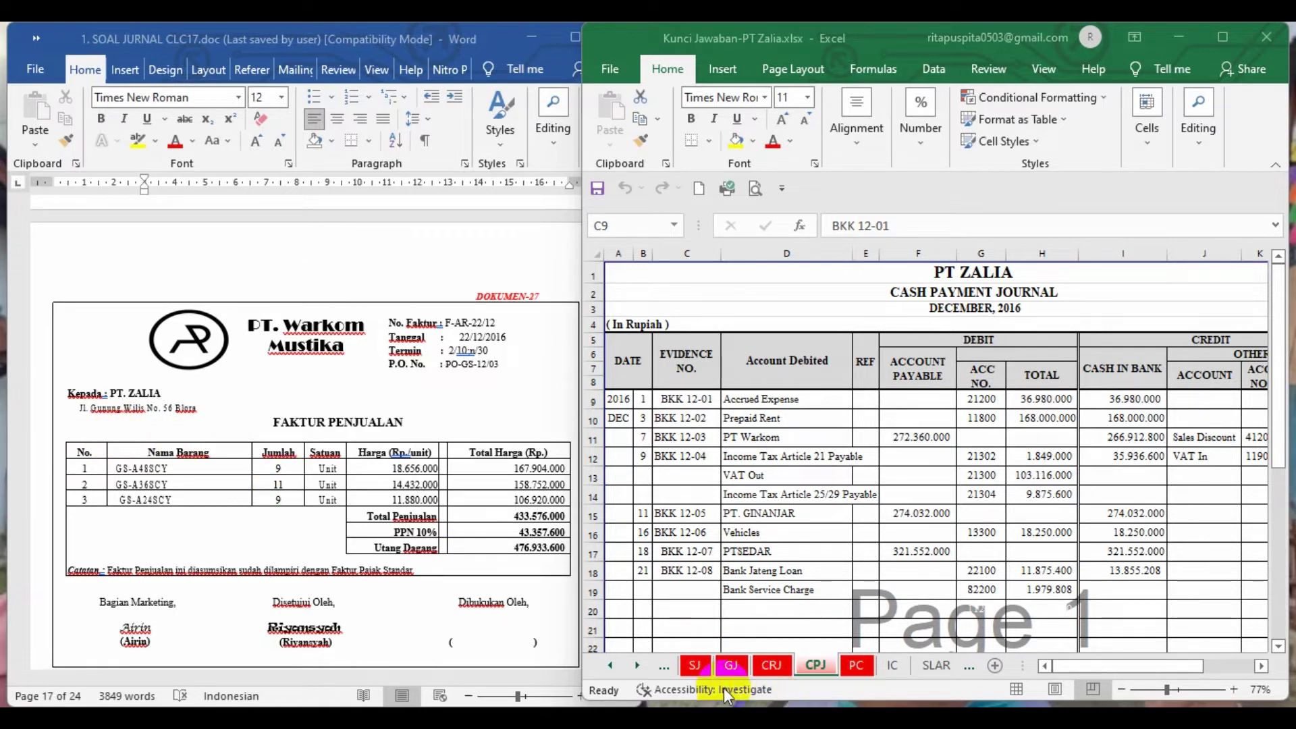
{"action": "left_click", "coordinate": [664, 667]}
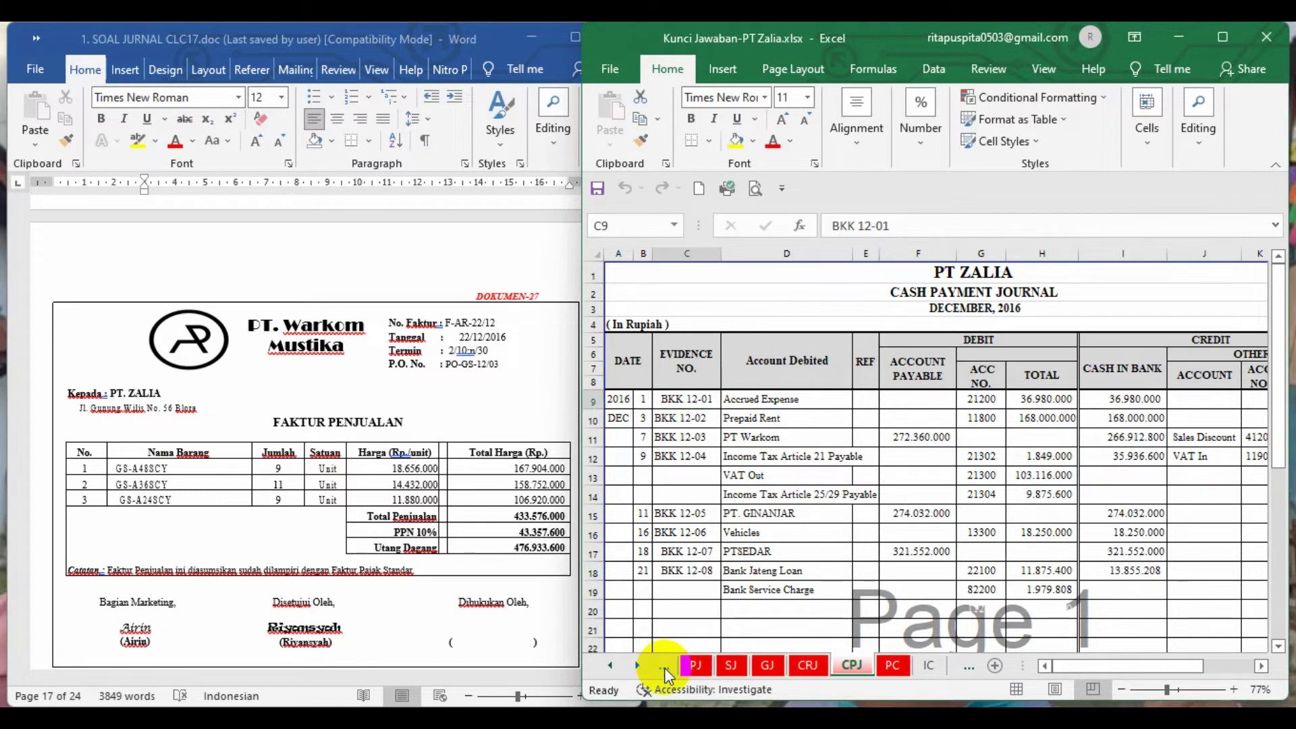
{"action": "left_click", "coordinate": [685, 667]}
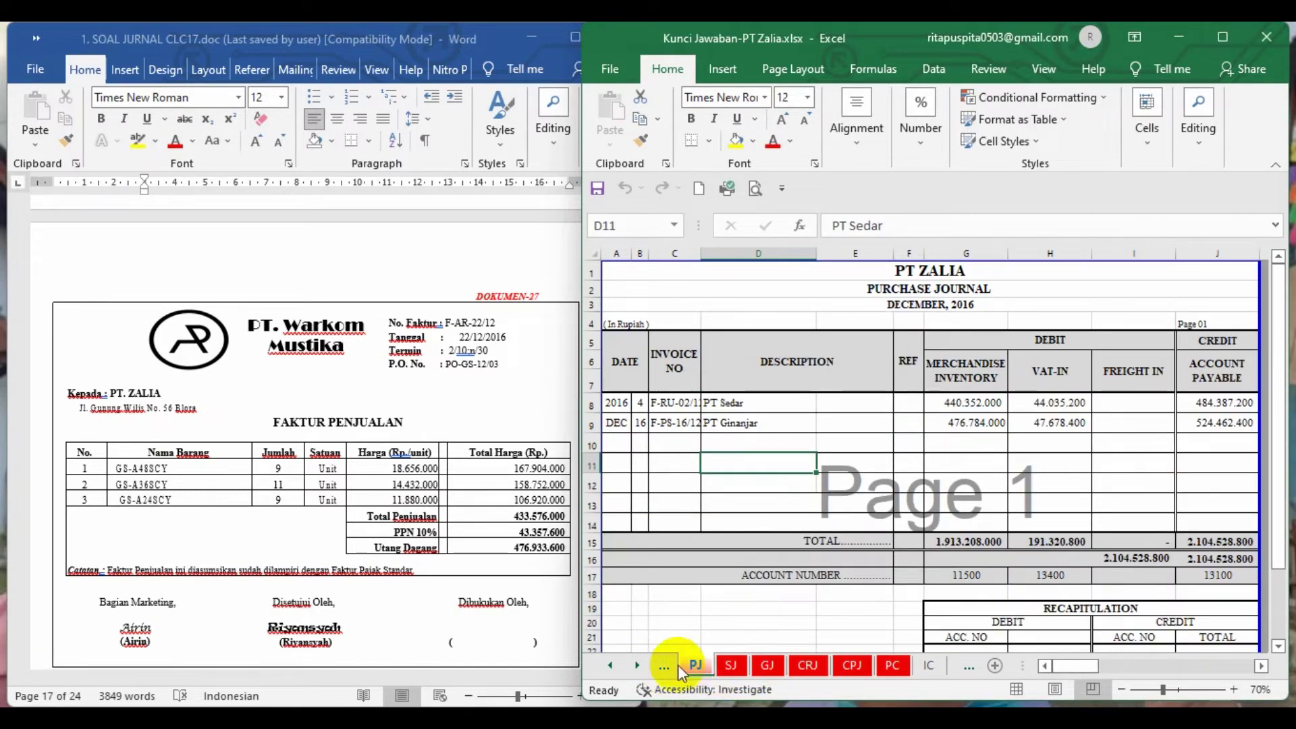
{"action": "left_click", "coordinate": [878, 460]}
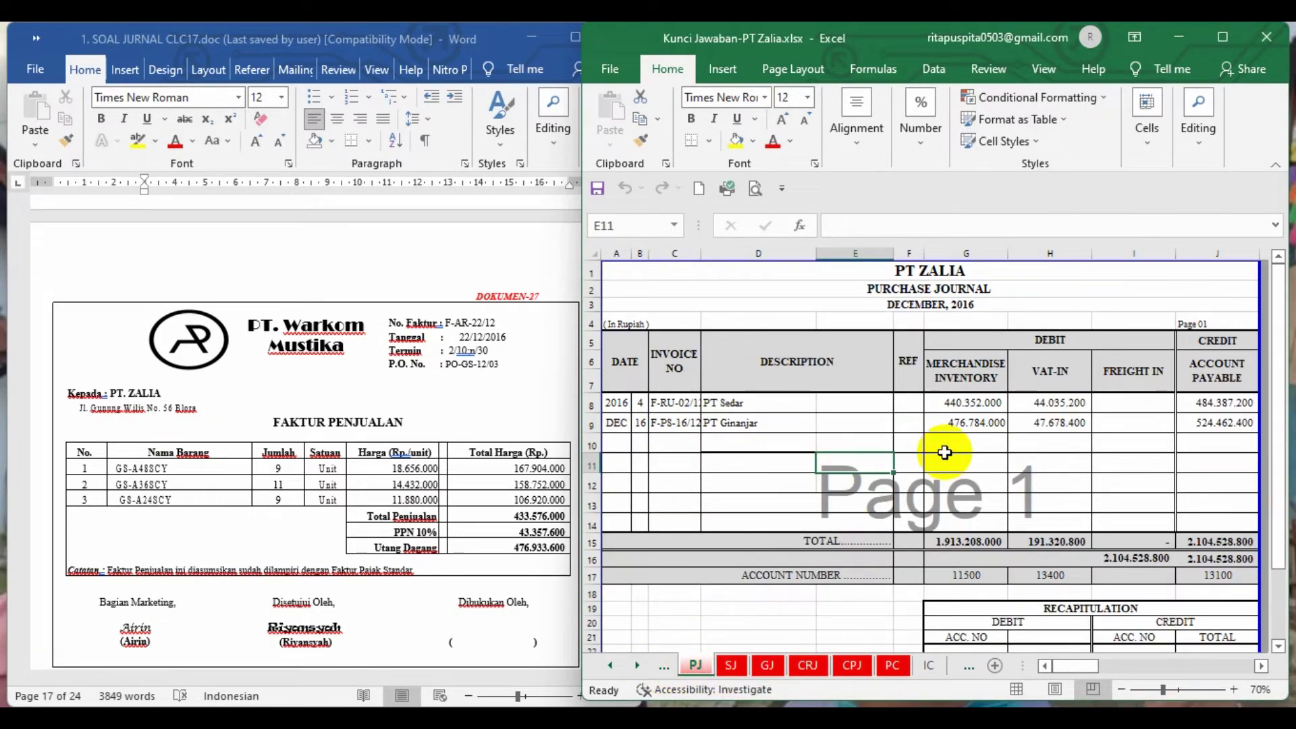
{"action": "left_click", "coordinate": [592, 444]}
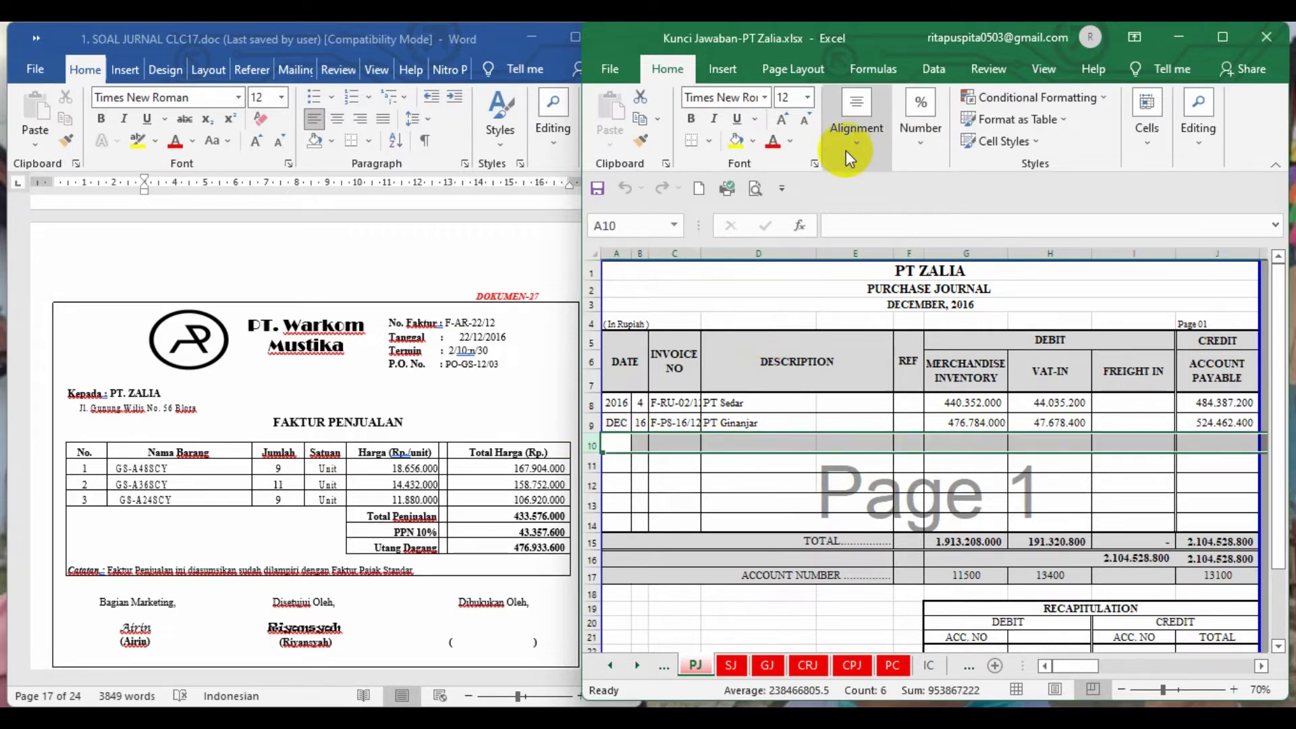
{"action": "left_click", "coordinate": [791, 142]}
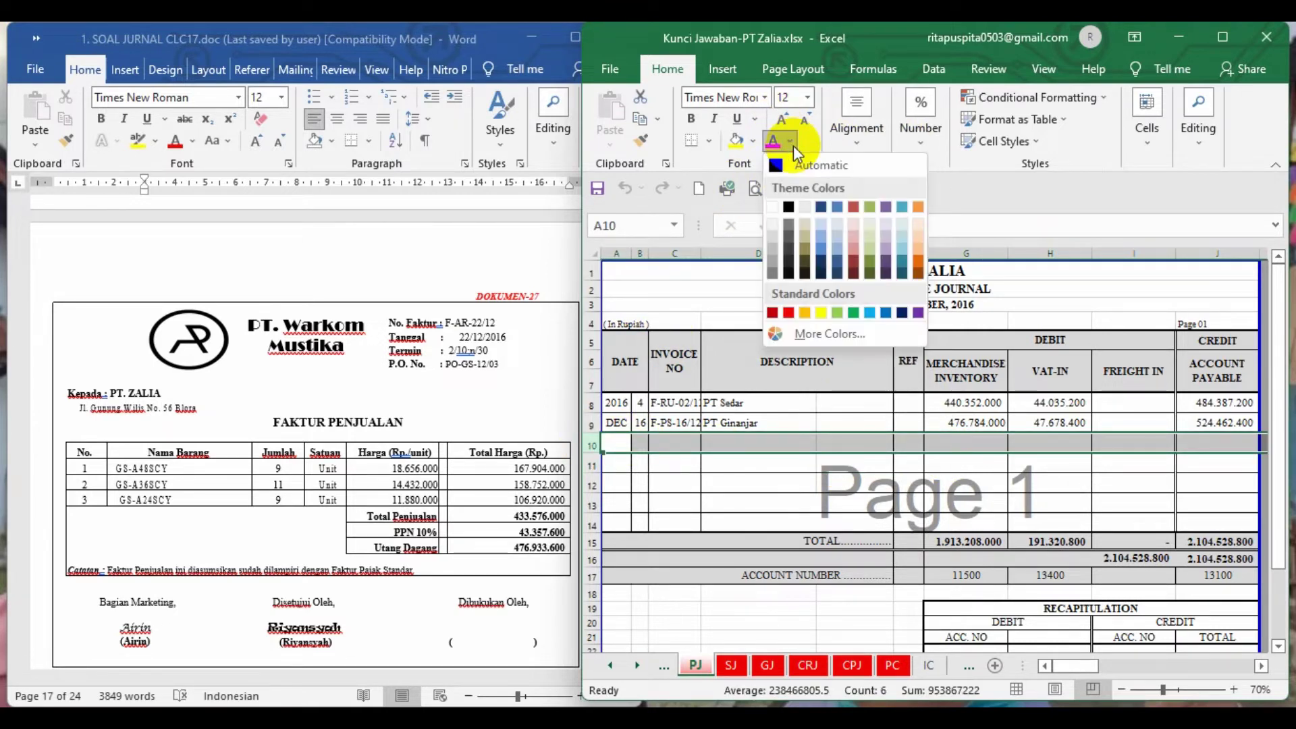
{"action": "left_click", "coordinate": [786, 167]}
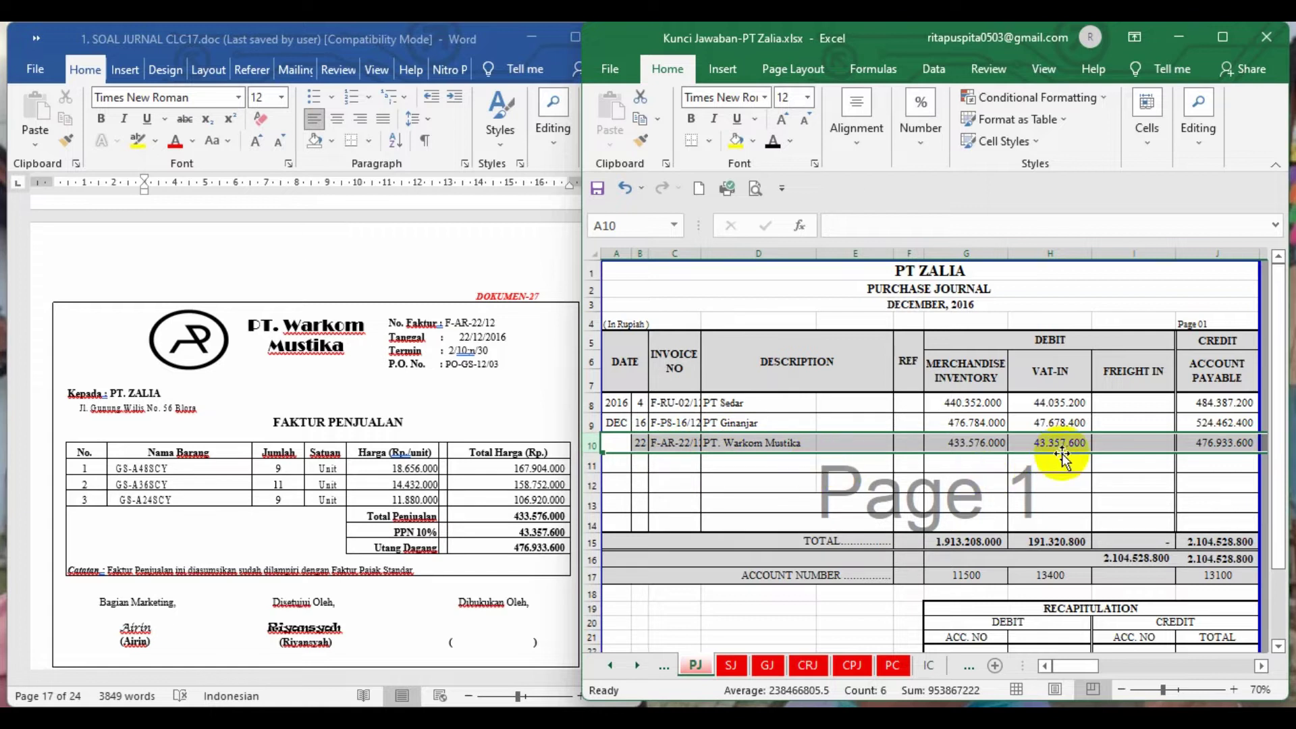
{"action": "left_click", "coordinate": [961, 444]}
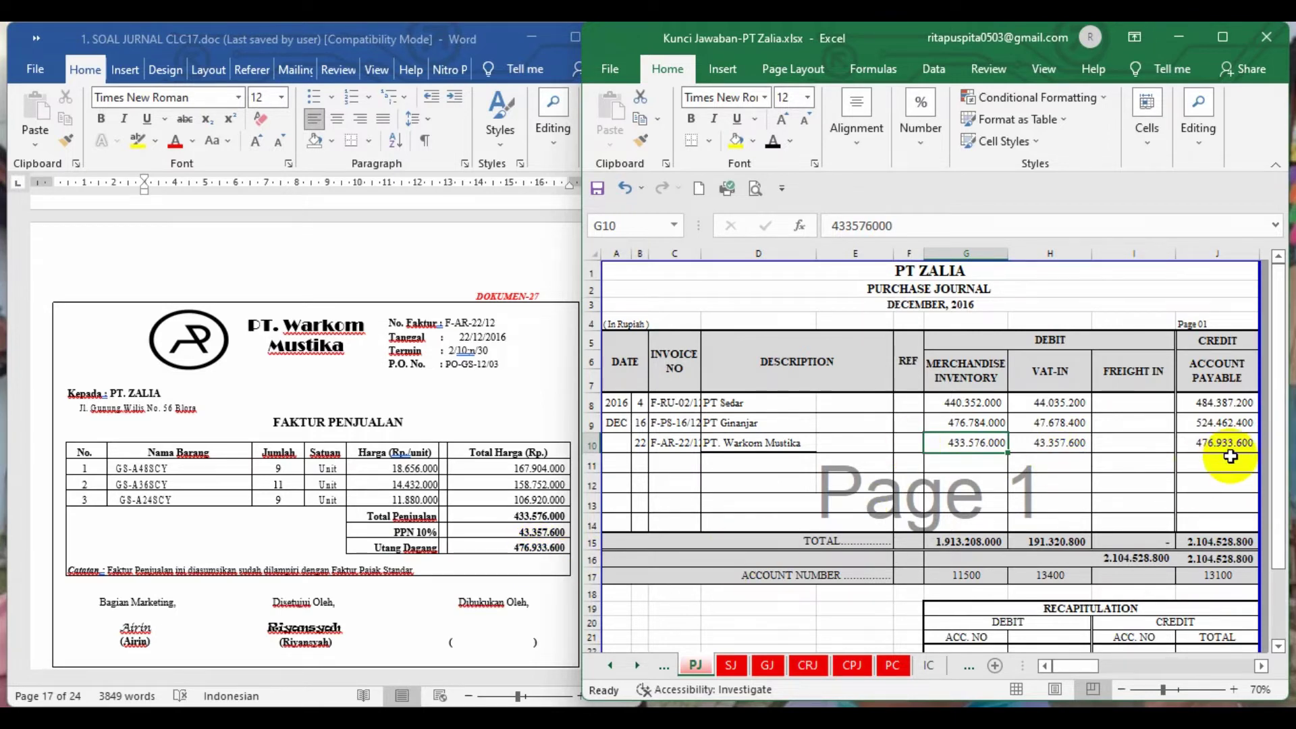
Reveal the purchase entry of day 22 in row 35 of PT Warkom Mustika's accounts payable subsidiary ledger with a black font
{"action": "left_click", "coordinate": [369, 379]}
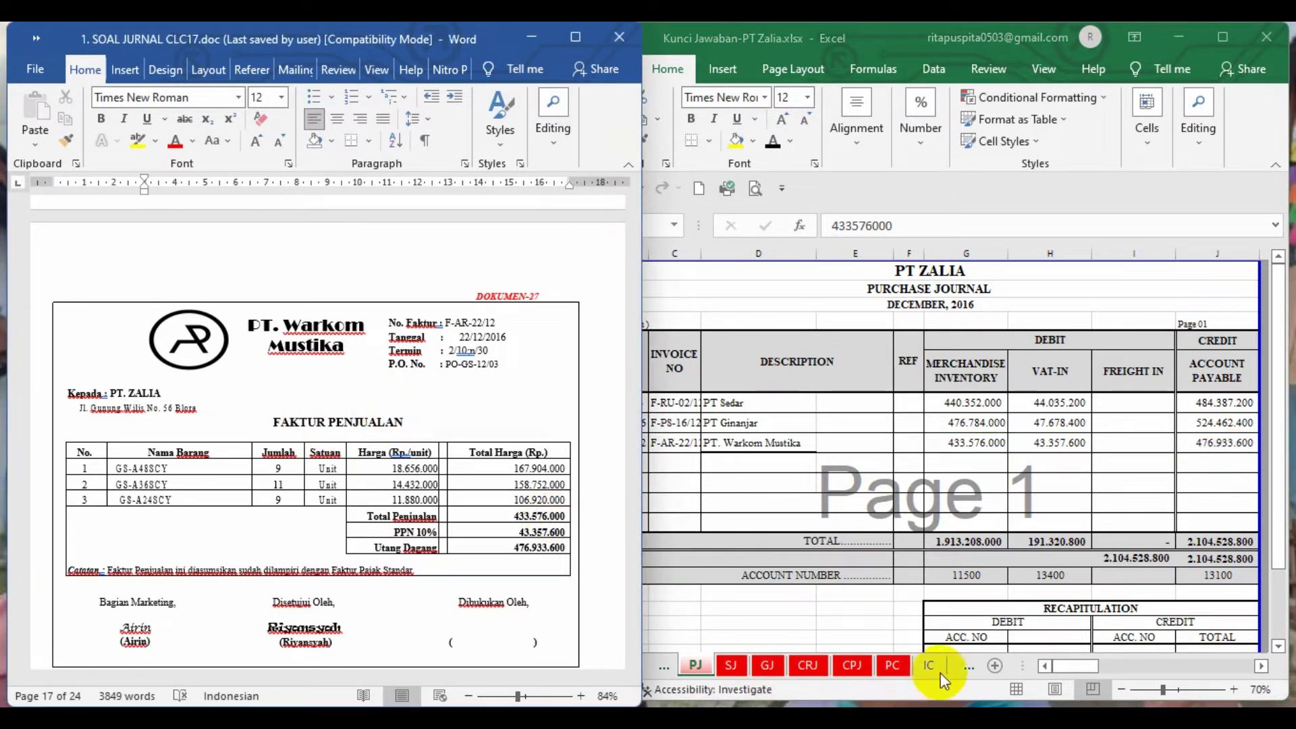
{"action": "left_click", "coordinate": [962, 665]}
{"action": "left_click", "coordinate": [965, 666]}
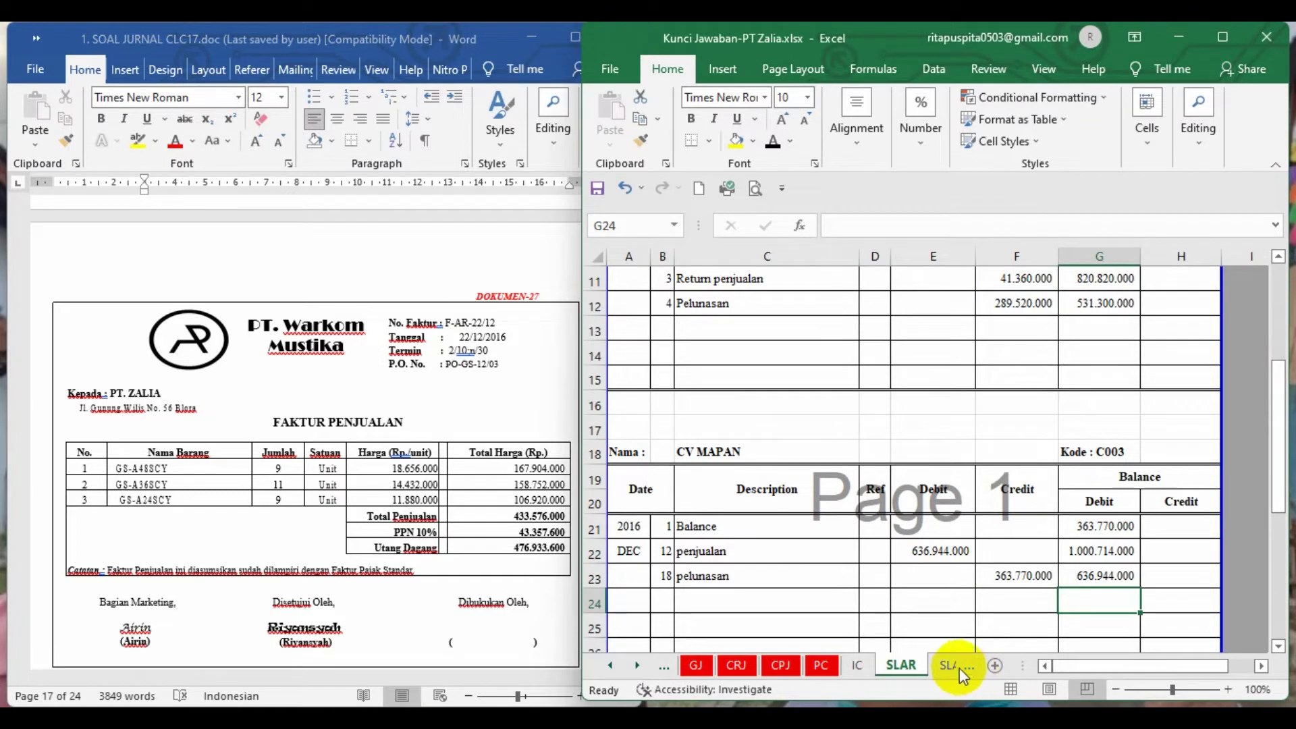
{"action": "left_click", "coordinate": [958, 667]}
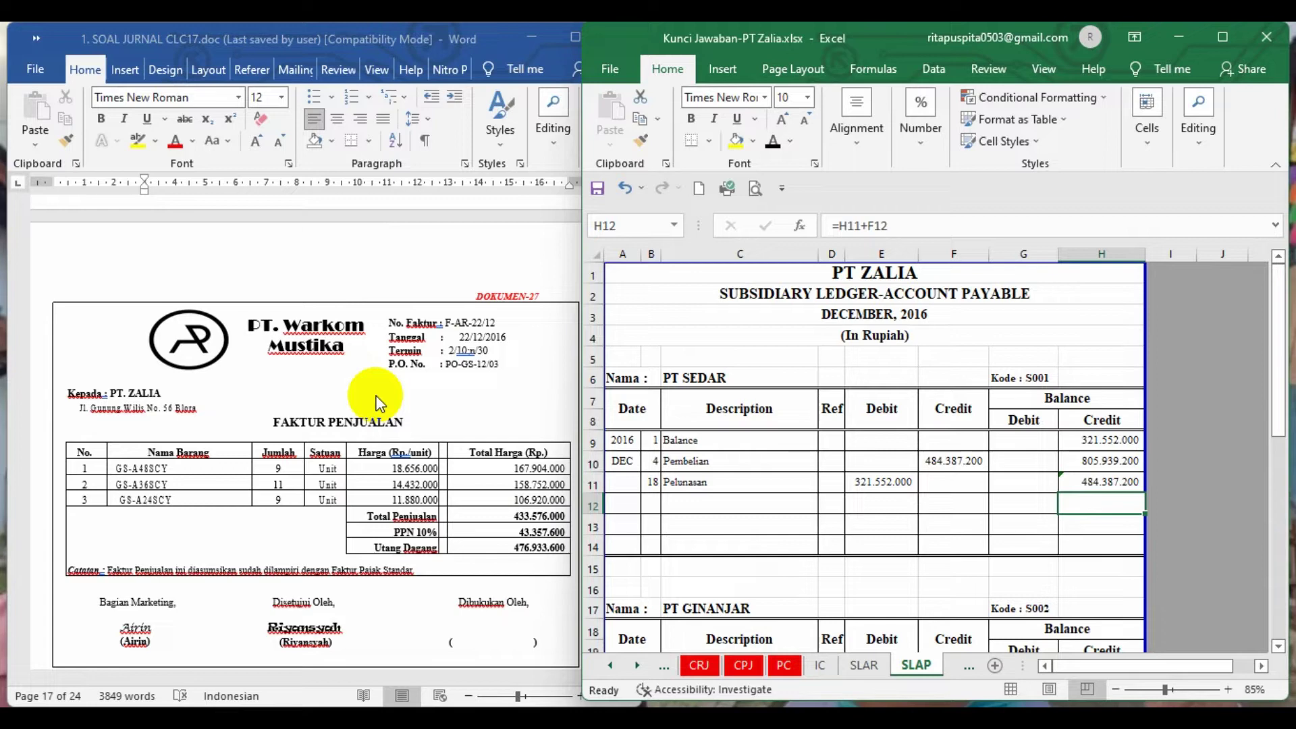
{"action": "left_click", "coordinate": [805, 460]}
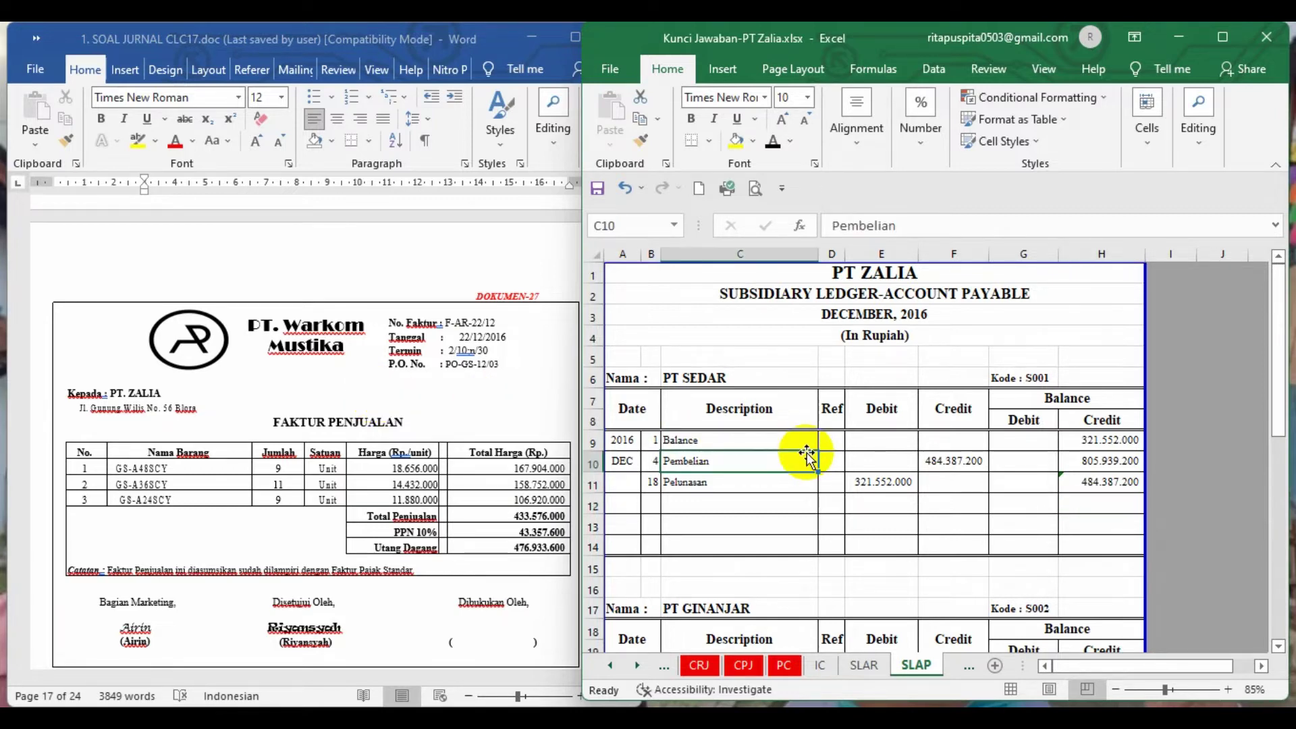
{"action": "scroll", "coordinate": [813, 458], "scroll_direction": "down", "scroll_amount": 3}
{"action": "scroll", "coordinate": [810, 456], "scroll_direction": "down", "scroll_amount": 3}
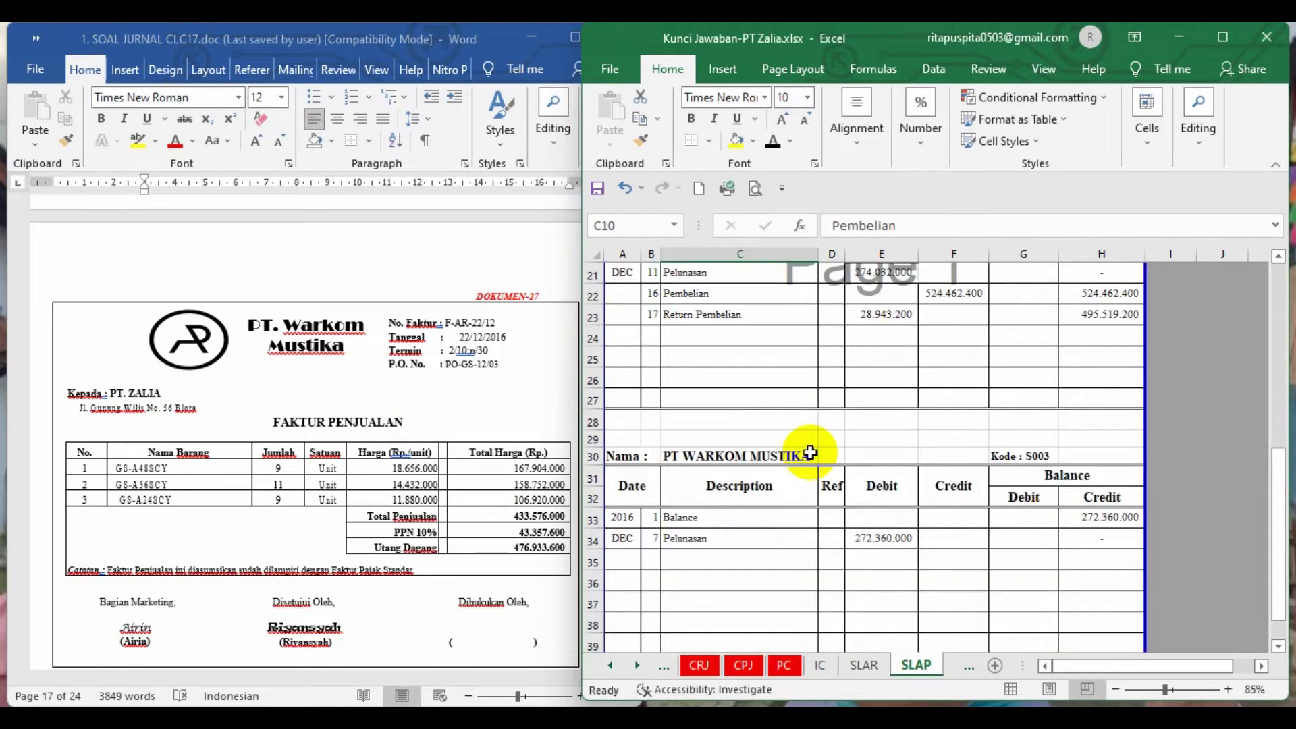
{"action": "left_click", "coordinate": [590, 558]}
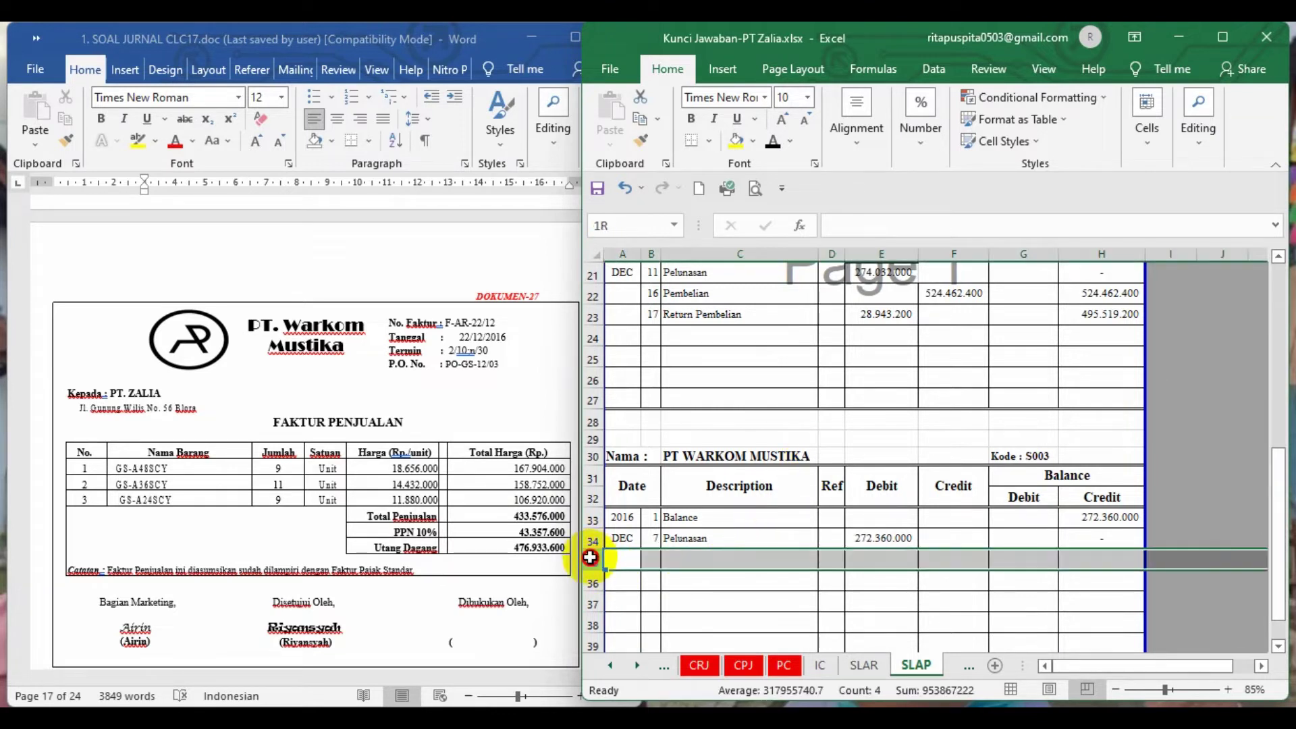
{"action": "left_click", "coordinate": [772, 140]}
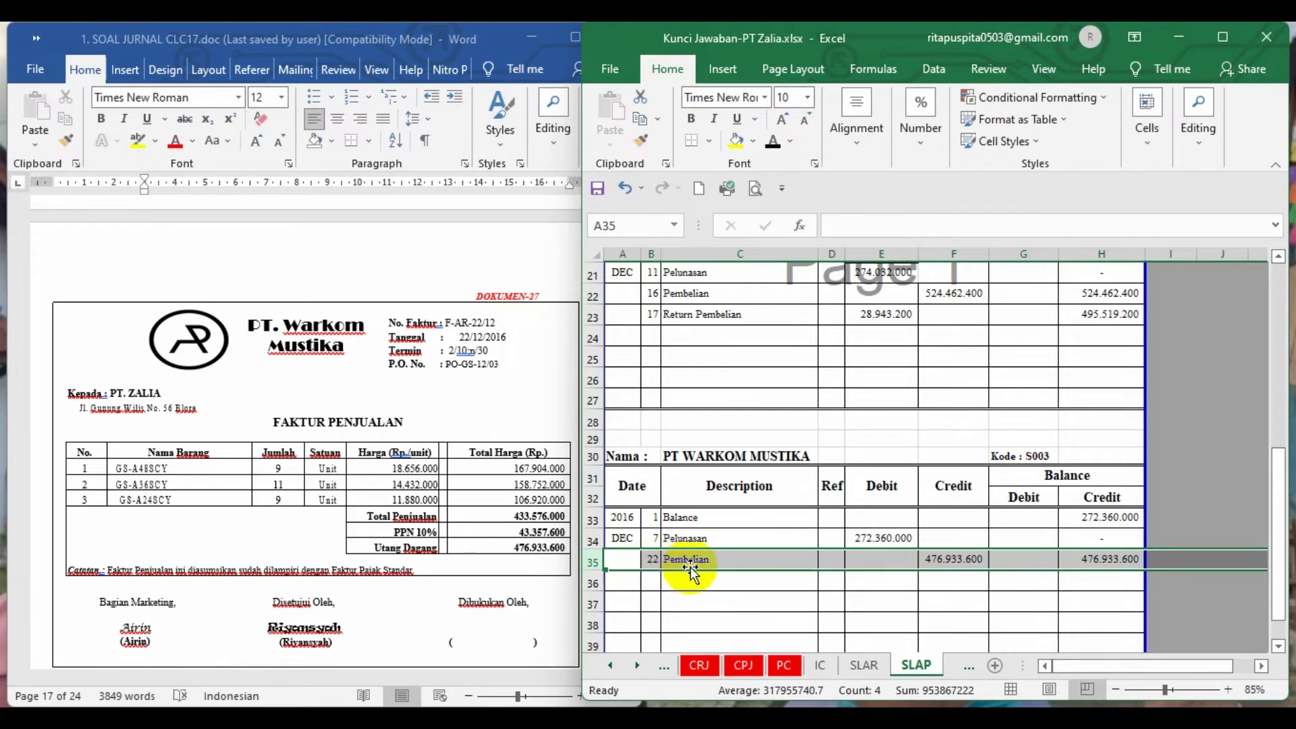
{"action": "left_click", "coordinate": [864, 597]}
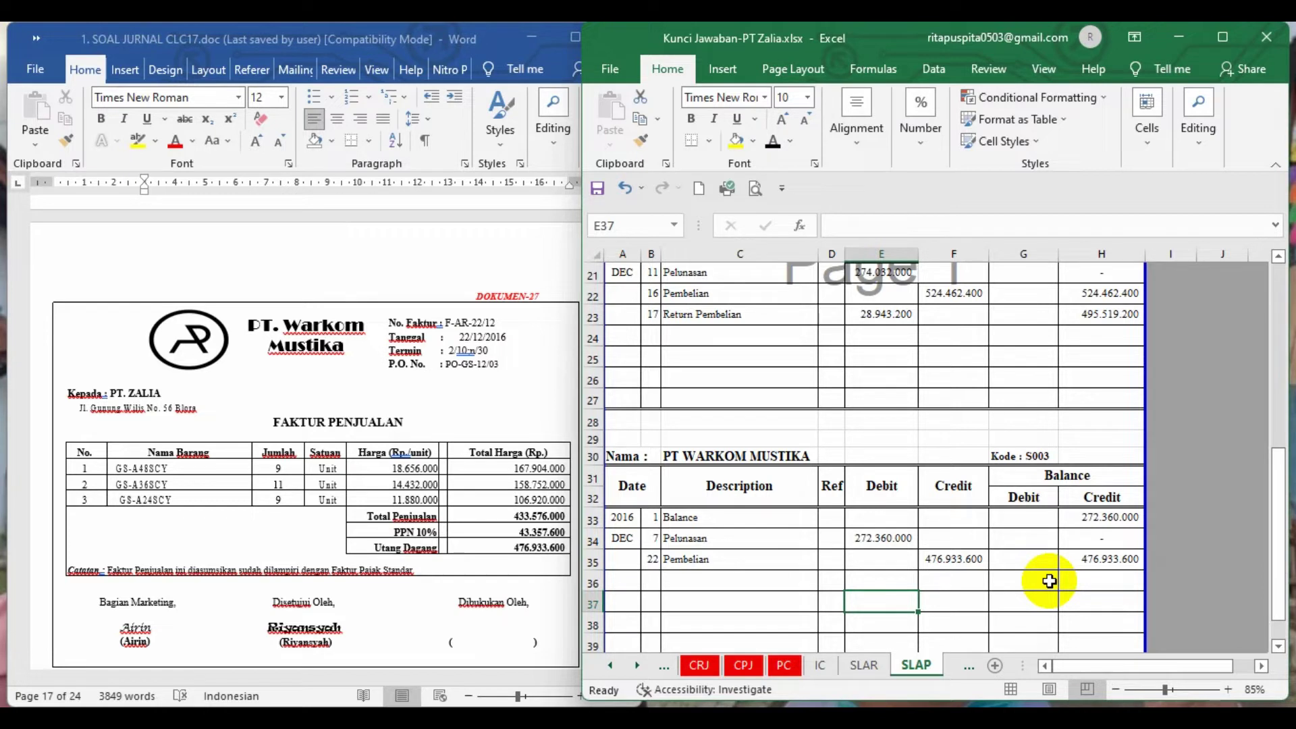
Reveal the PT Warkom Mustika purchase in row 19 of the GS-A48SCY inventory card with a black font, and check its incoming and balance units
{"action": "left_click", "coordinate": [821, 665]}
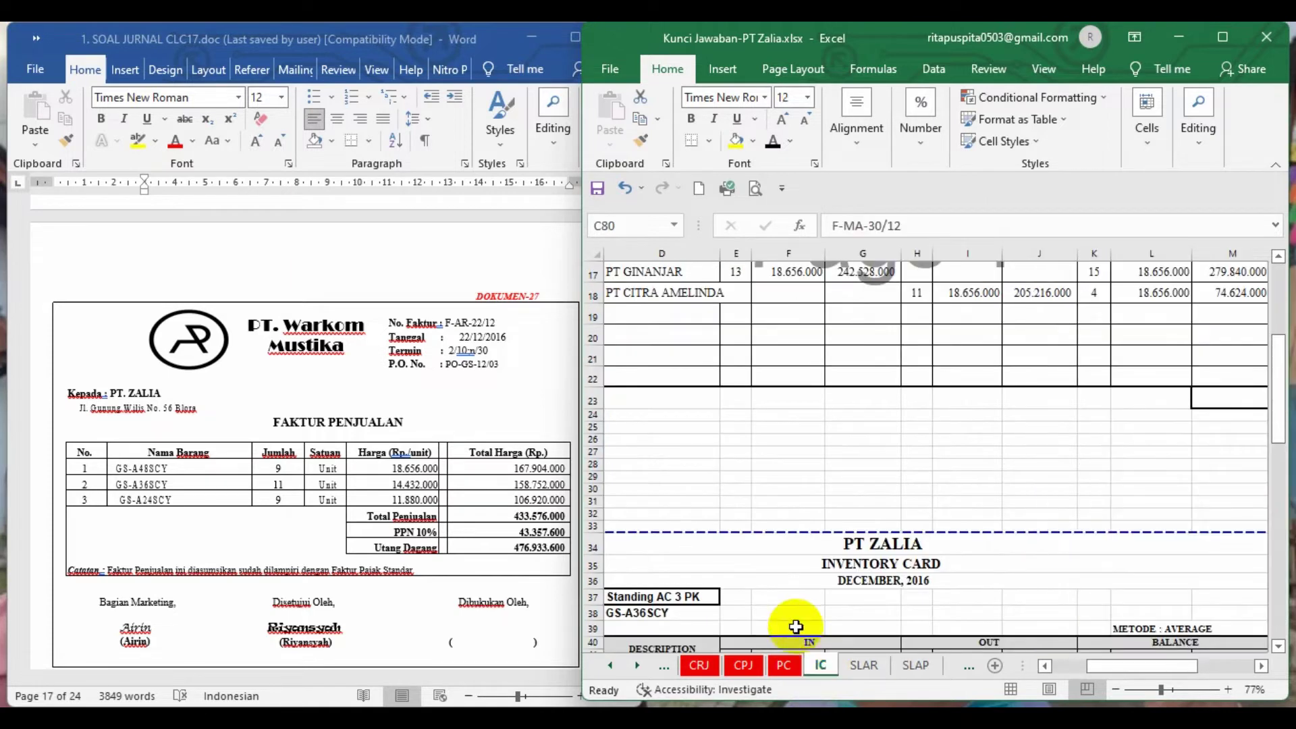
{"action": "left_click_drag", "start_coordinate": [1124, 675], "coordinate": [1070, 669]}
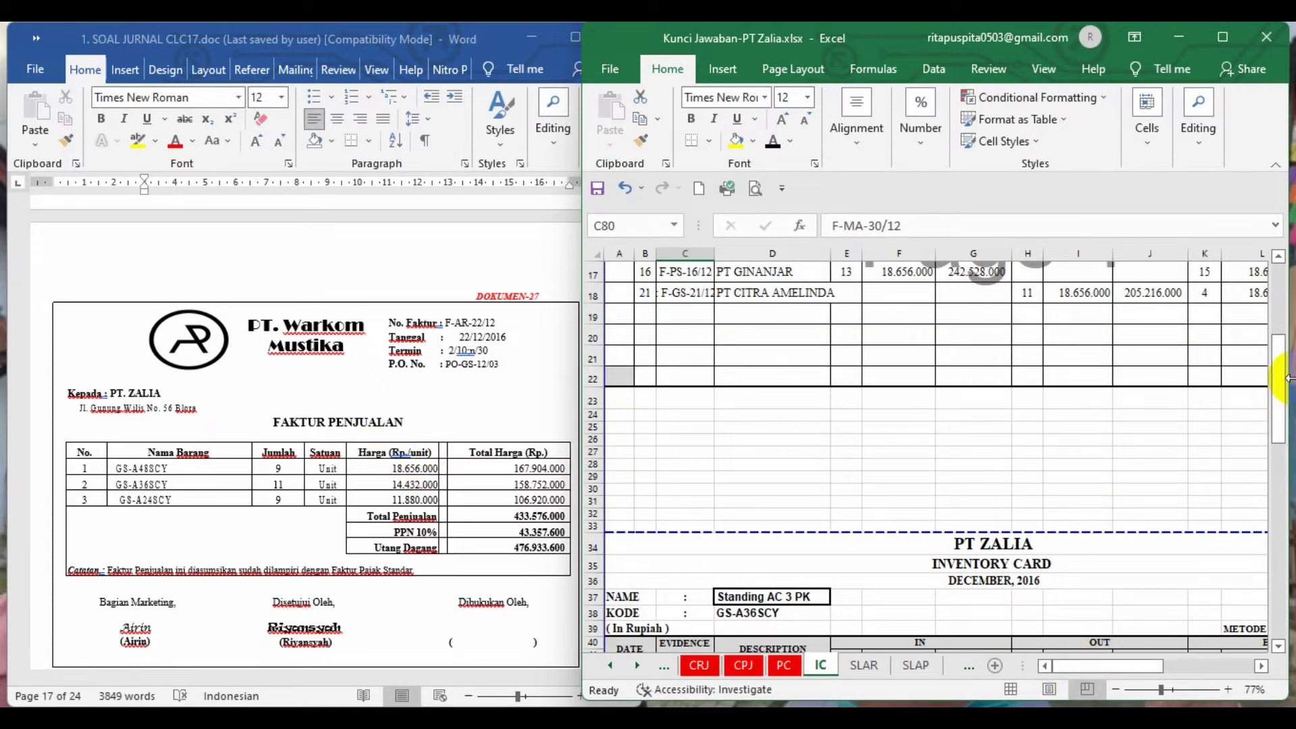
{"action": "left_click_drag", "start_coordinate": [1276, 391], "coordinate": [1276, 270]}
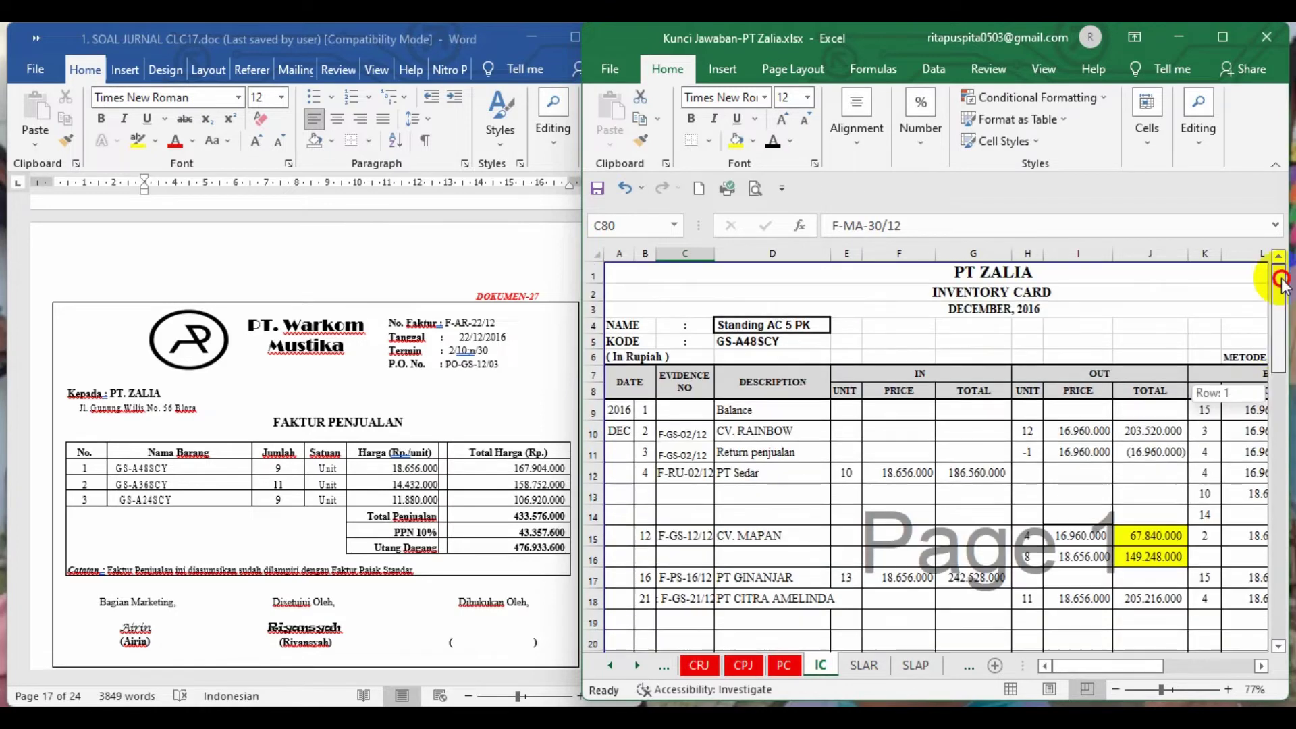
{"action": "left_click", "coordinate": [593, 623]}
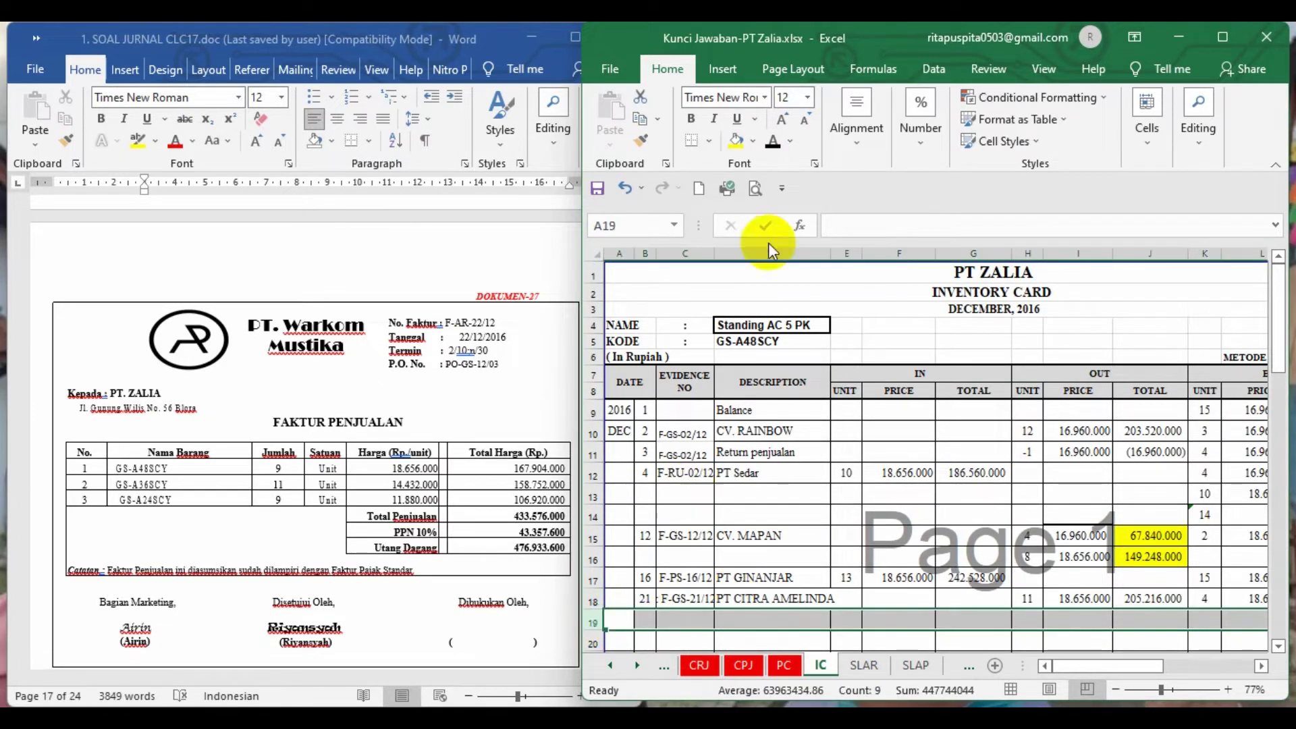
{"action": "left_click", "coordinate": [769, 142]}
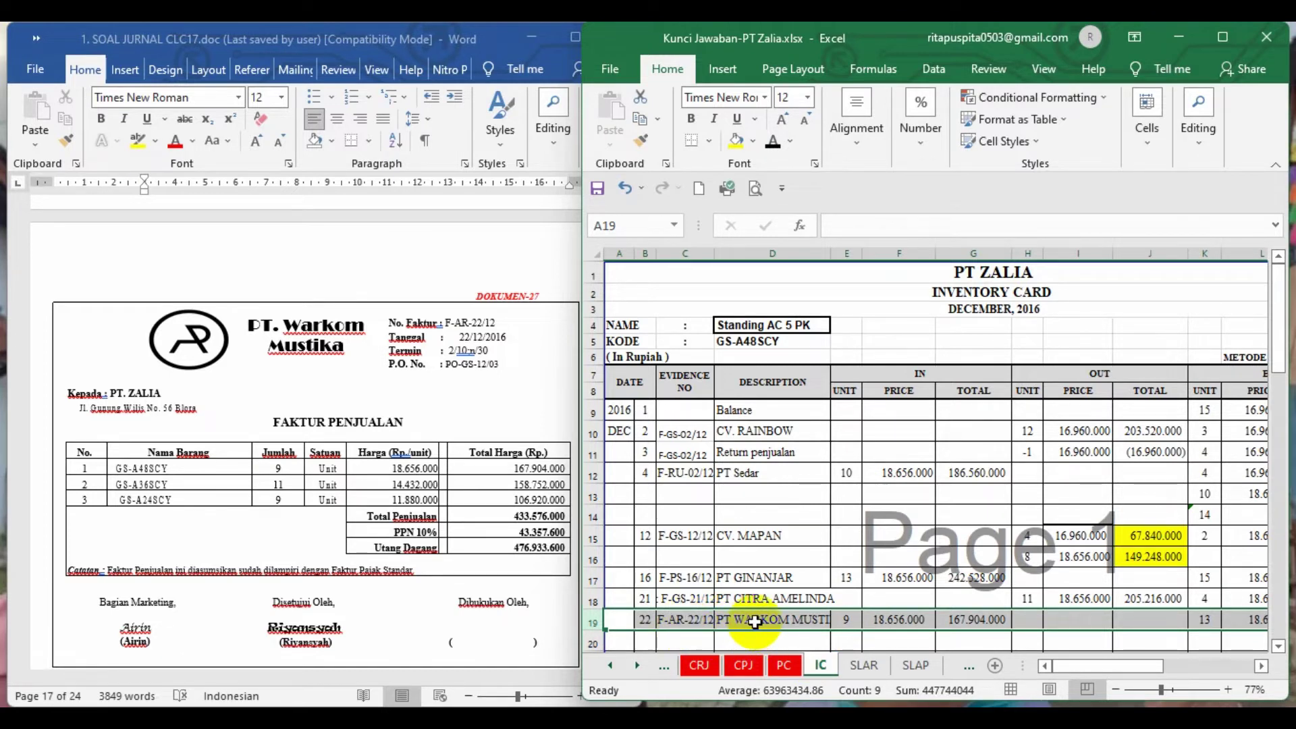
{"action": "left_click", "coordinate": [843, 619]}
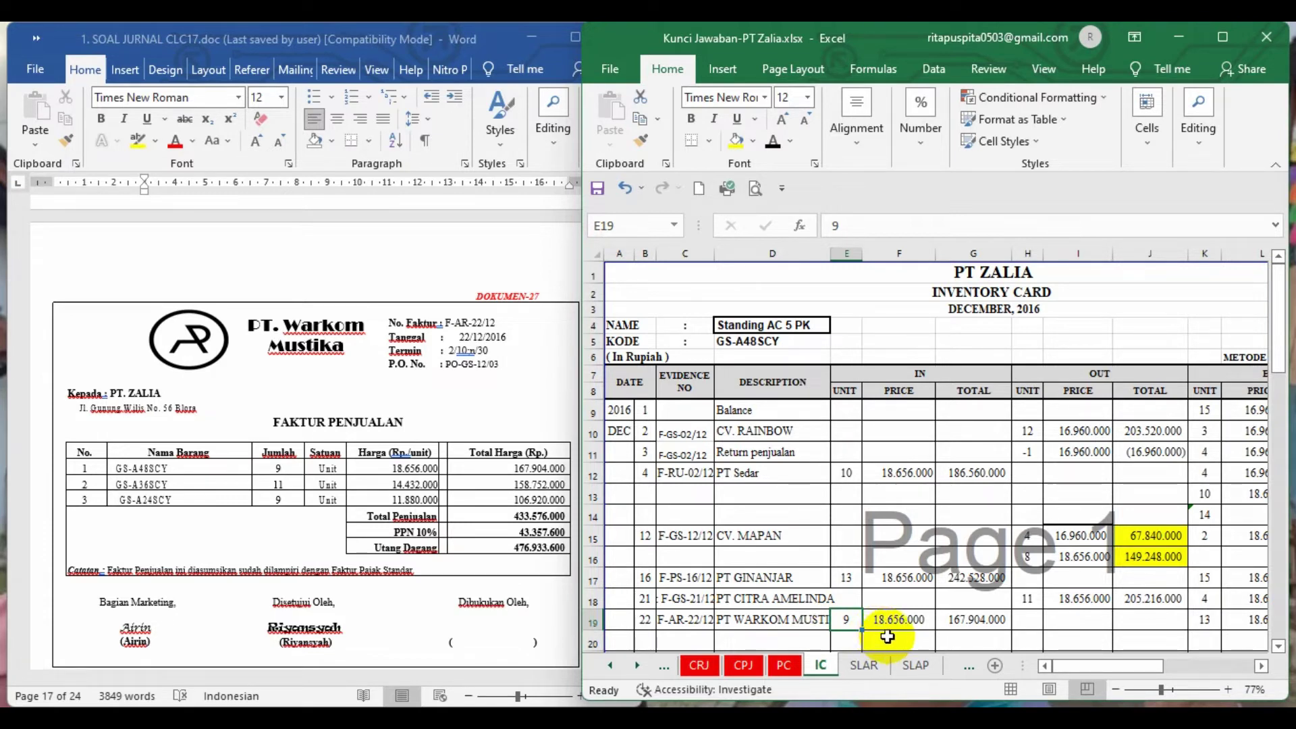
{"action": "left_click_drag", "start_coordinate": [1074, 672], "coordinate": [1117, 671]}
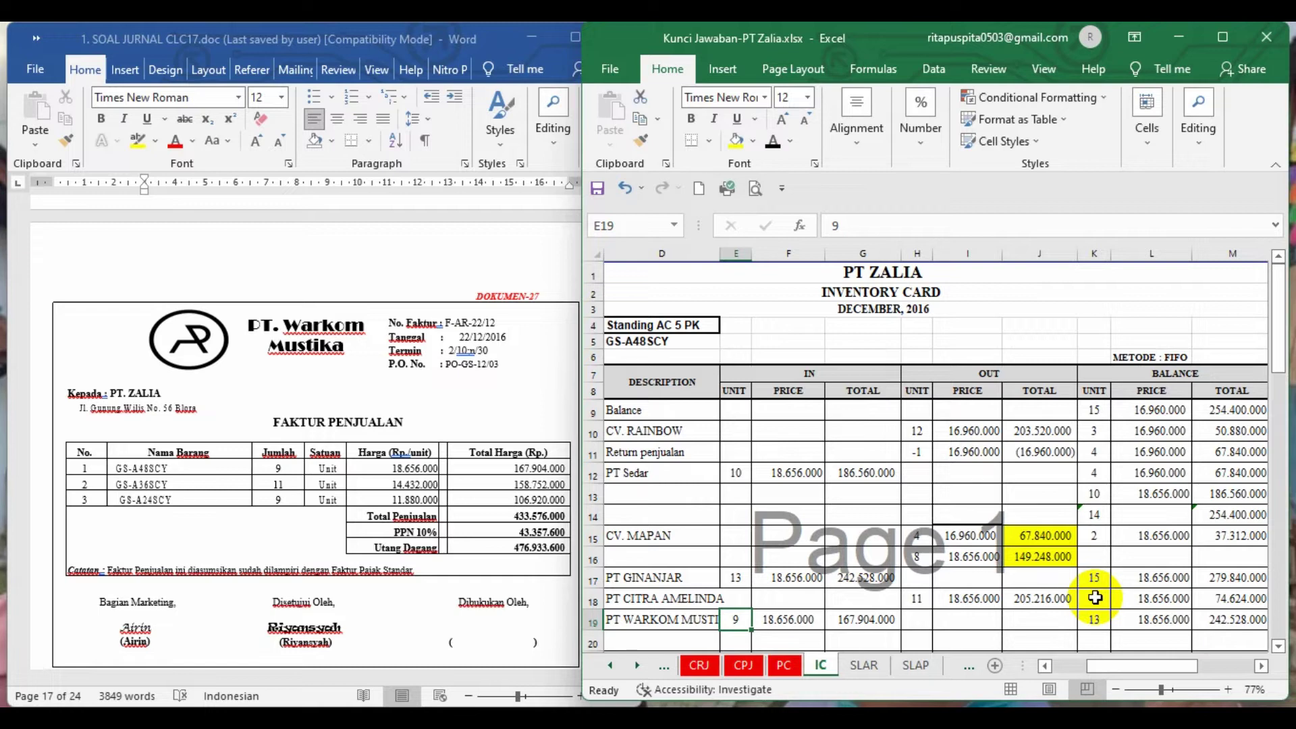
{"action": "left_click", "coordinate": [1095, 620]}
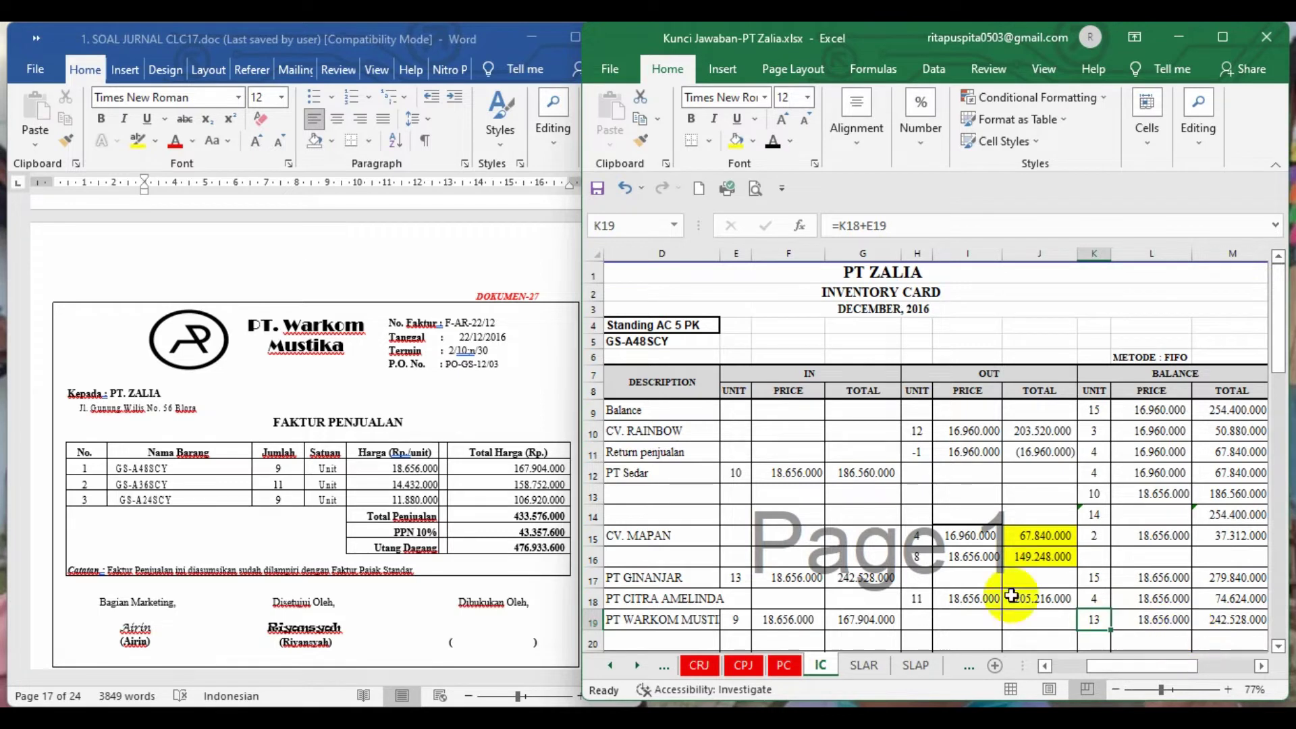
Reveal the PT Warkom Mustika purchase in row 53 of the GS-A36SCY inventory card with a black font
{"action": "left_click", "coordinate": [319, 465]}
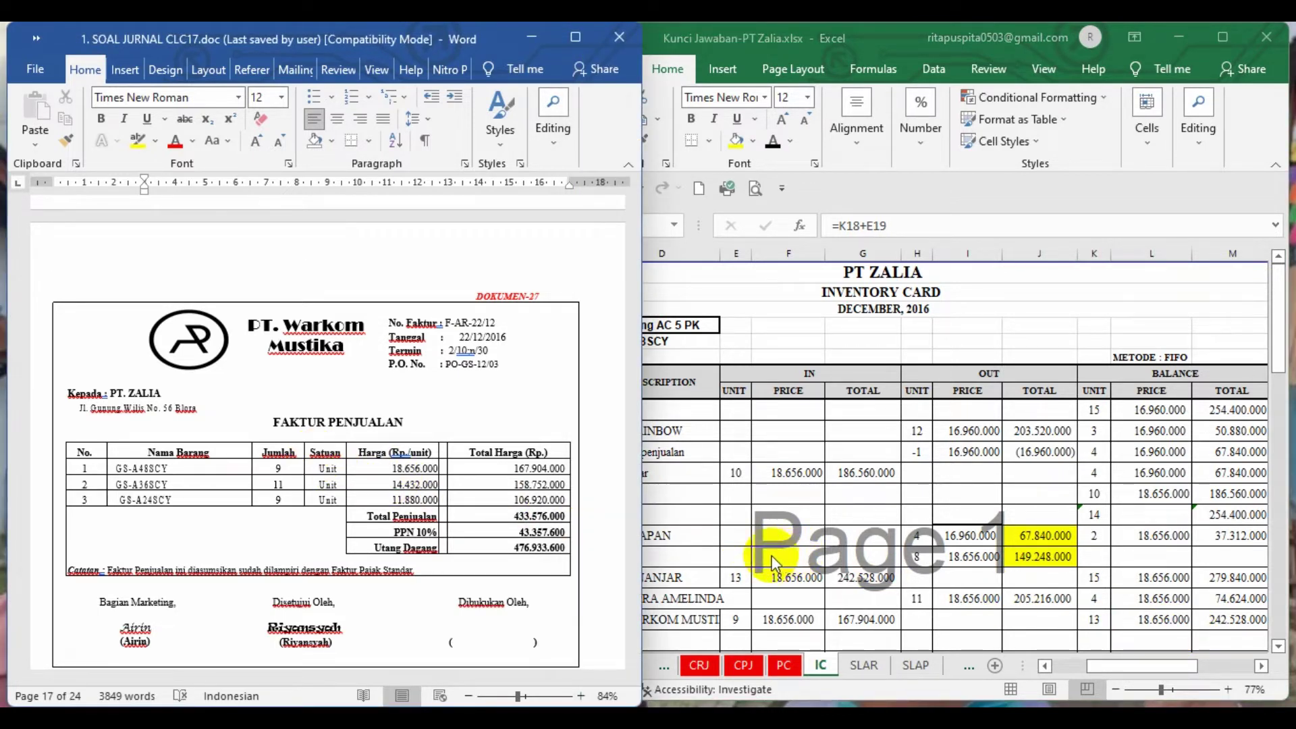
{"action": "left_click", "coordinate": [1280, 646]}
{"action": "left_click", "coordinate": [1280, 646]}
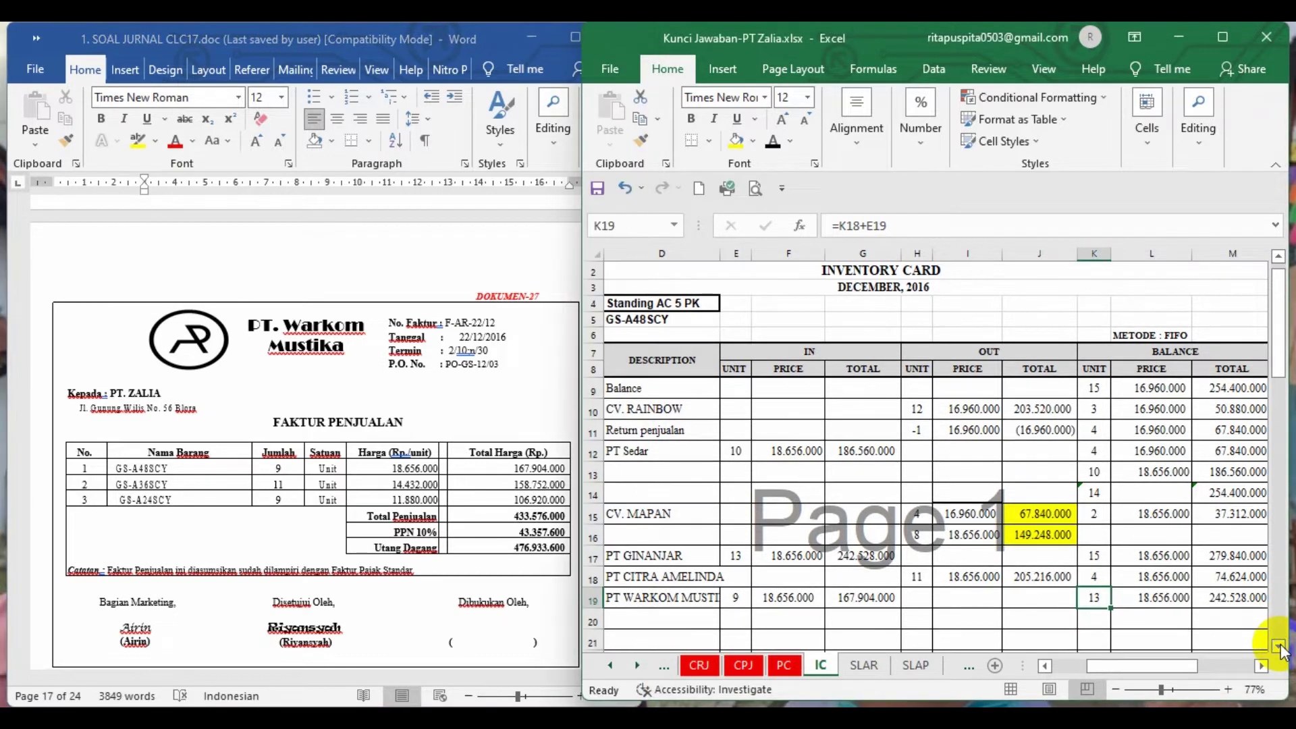
{"action": "left_click", "coordinate": [1280, 646]}
{"action": "left_click", "coordinate": [1281, 646]}
{"action": "left_click", "coordinate": [1281, 646]}
{"action": "left_click", "coordinate": [1280, 646]}
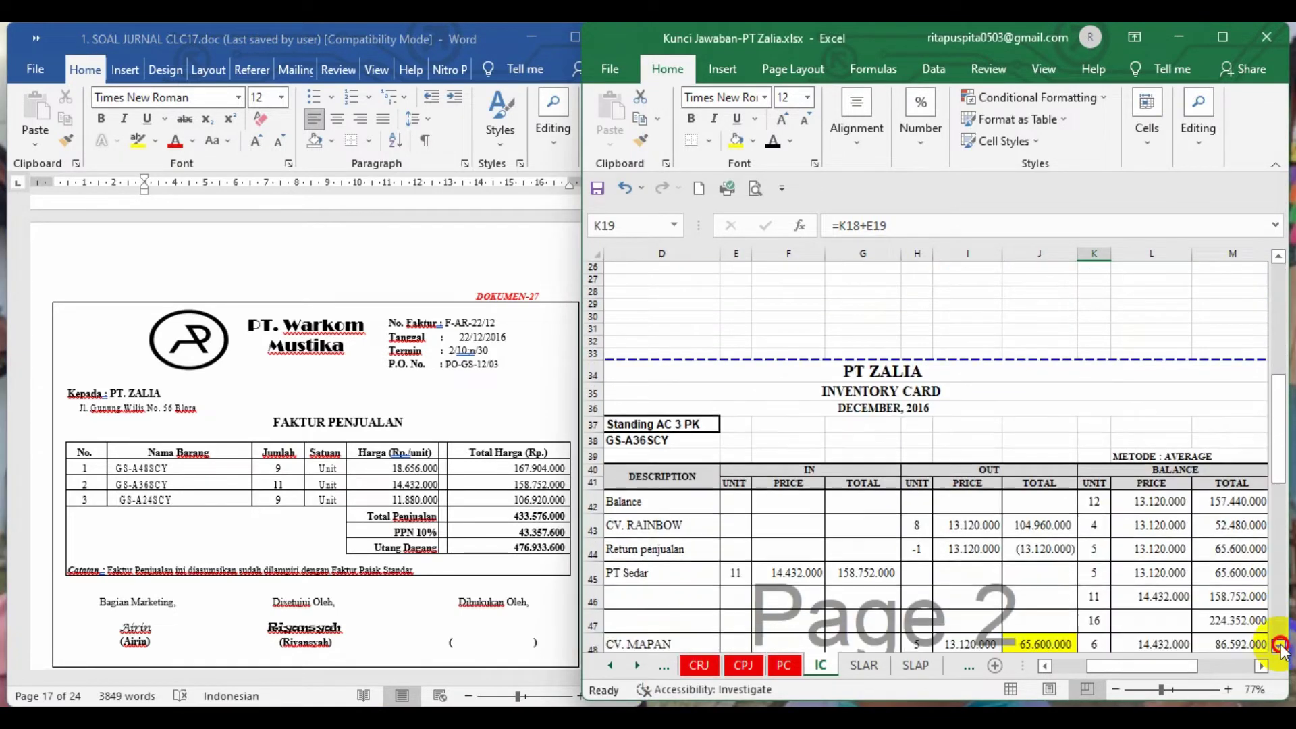
{"action": "left_click", "coordinate": [1281, 646]}
{"action": "left_click", "coordinate": [1281, 647]}
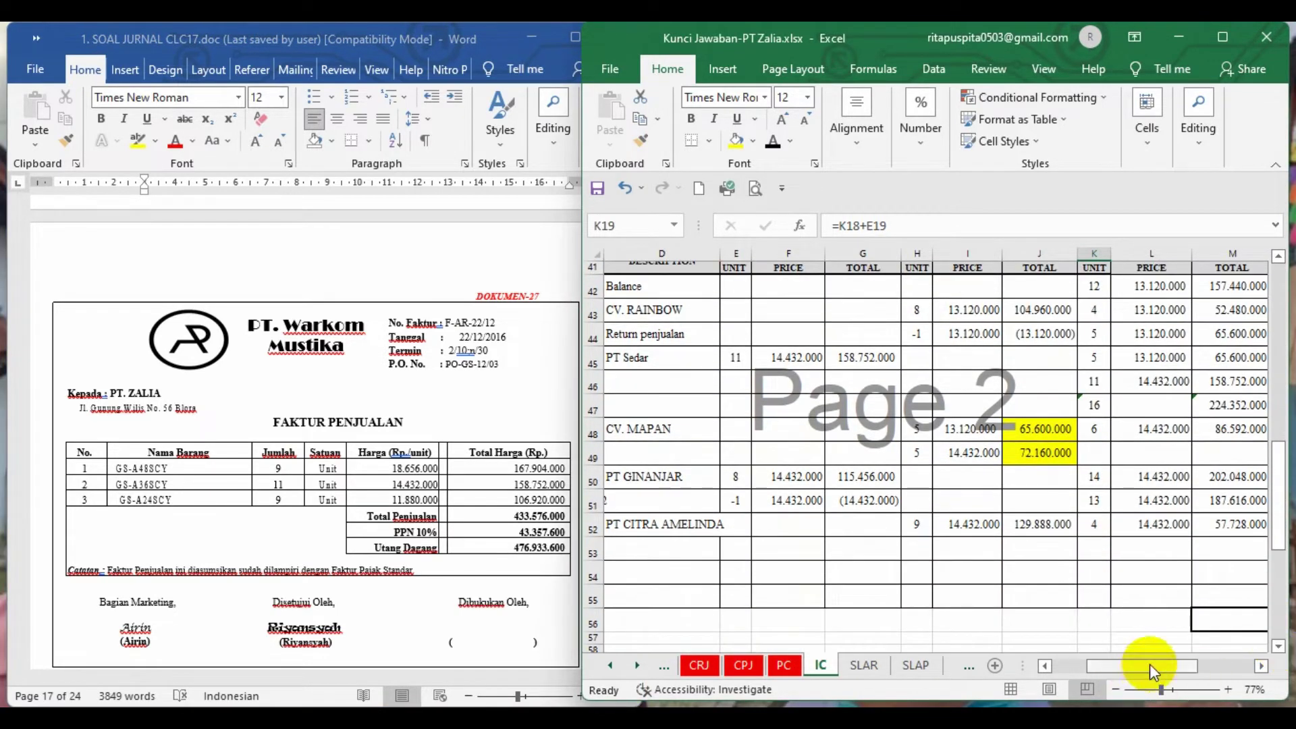
{"action": "left_click_drag", "start_coordinate": [1149, 664], "coordinate": [1009, 655]}
{"action": "left_click", "coordinate": [593, 548]}
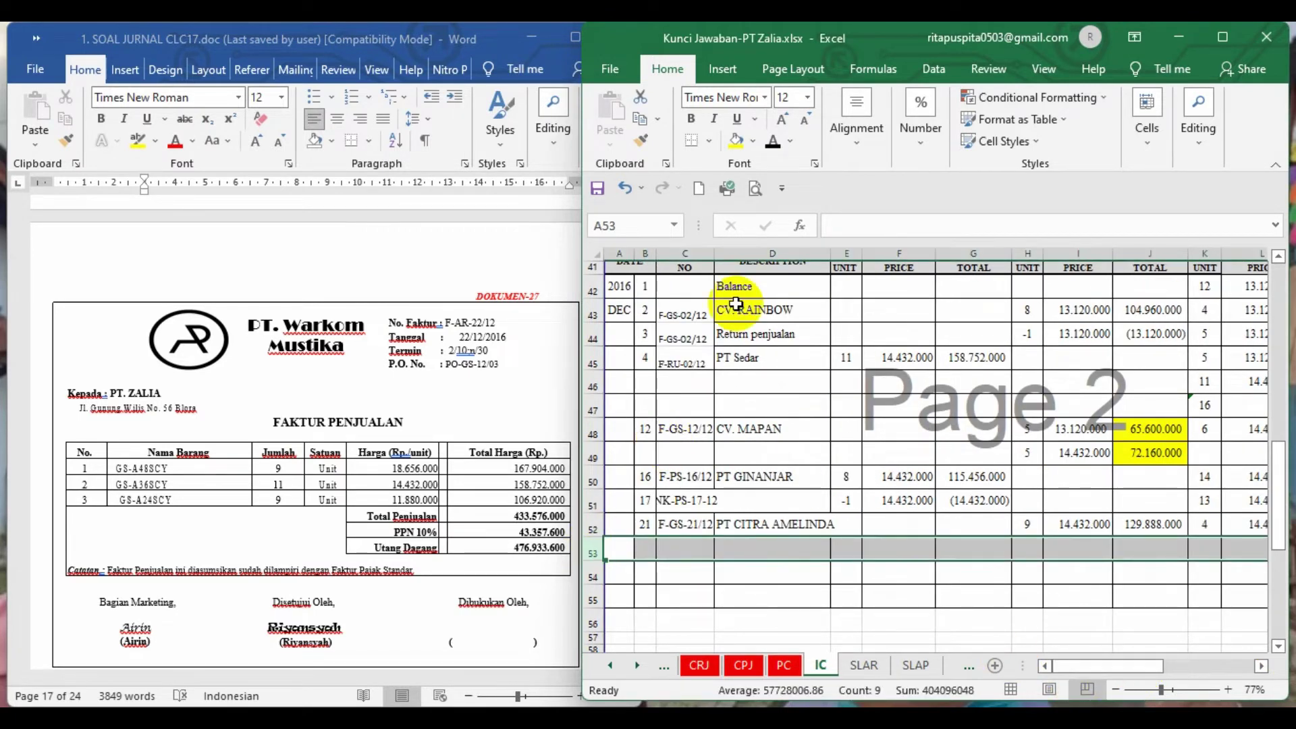
{"action": "left_click", "coordinate": [772, 146]}
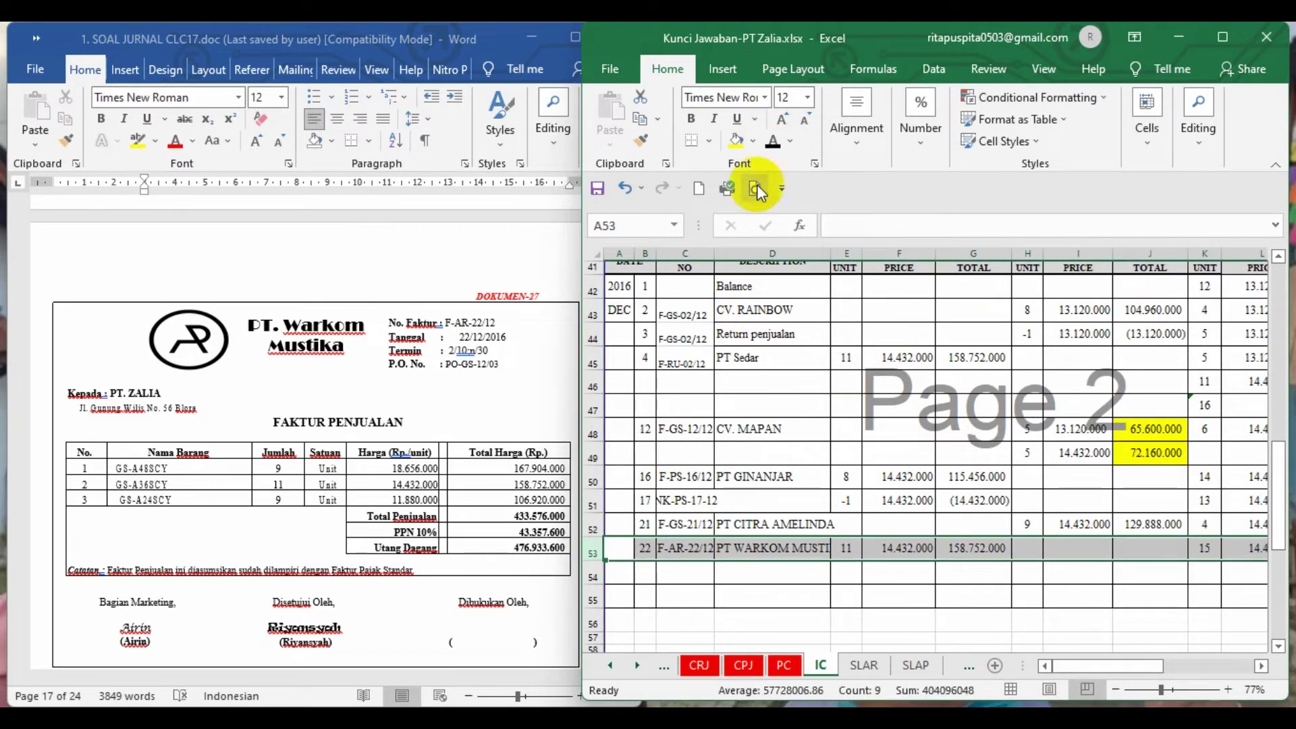
Check the date, supplier, incoming units and balance units of the GS-A36SCY row 53 entry against invoice F-AR-22/12
{"action": "left_click", "coordinate": [644, 550]}
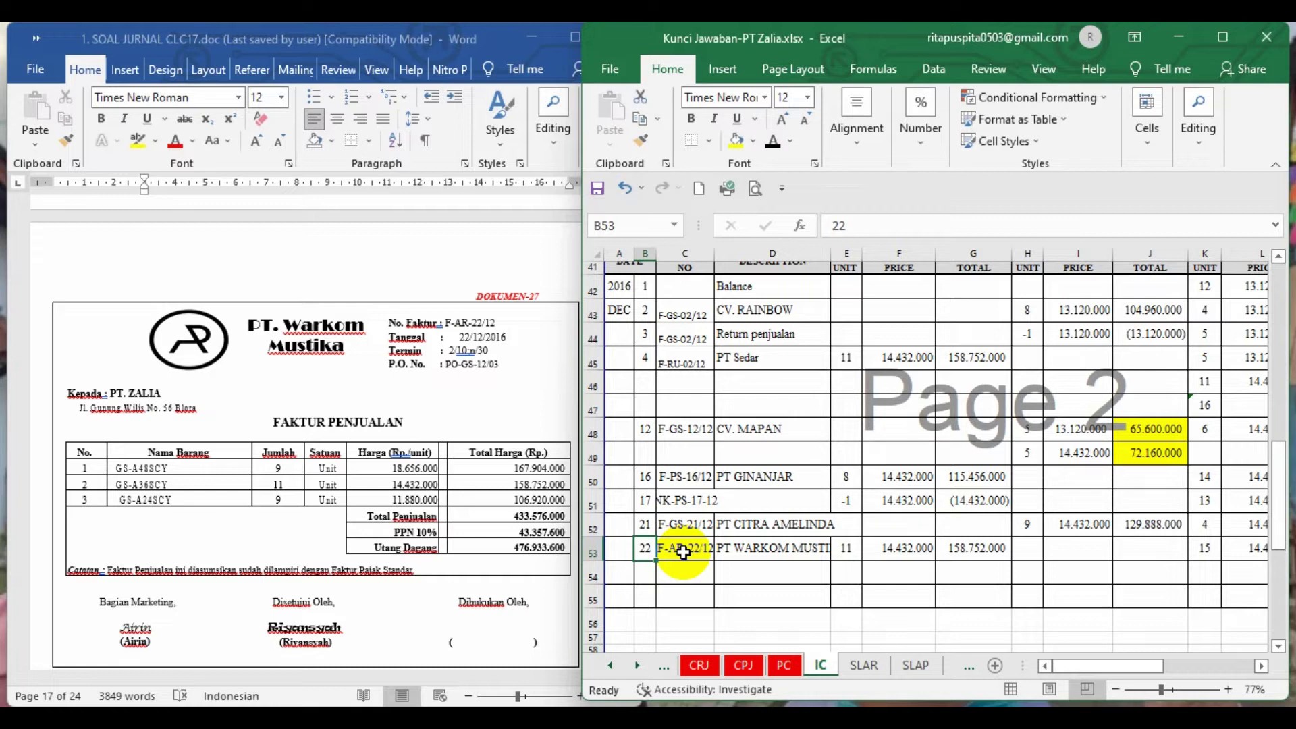
{"action": "left_click", "coordinate": [756, 552]}
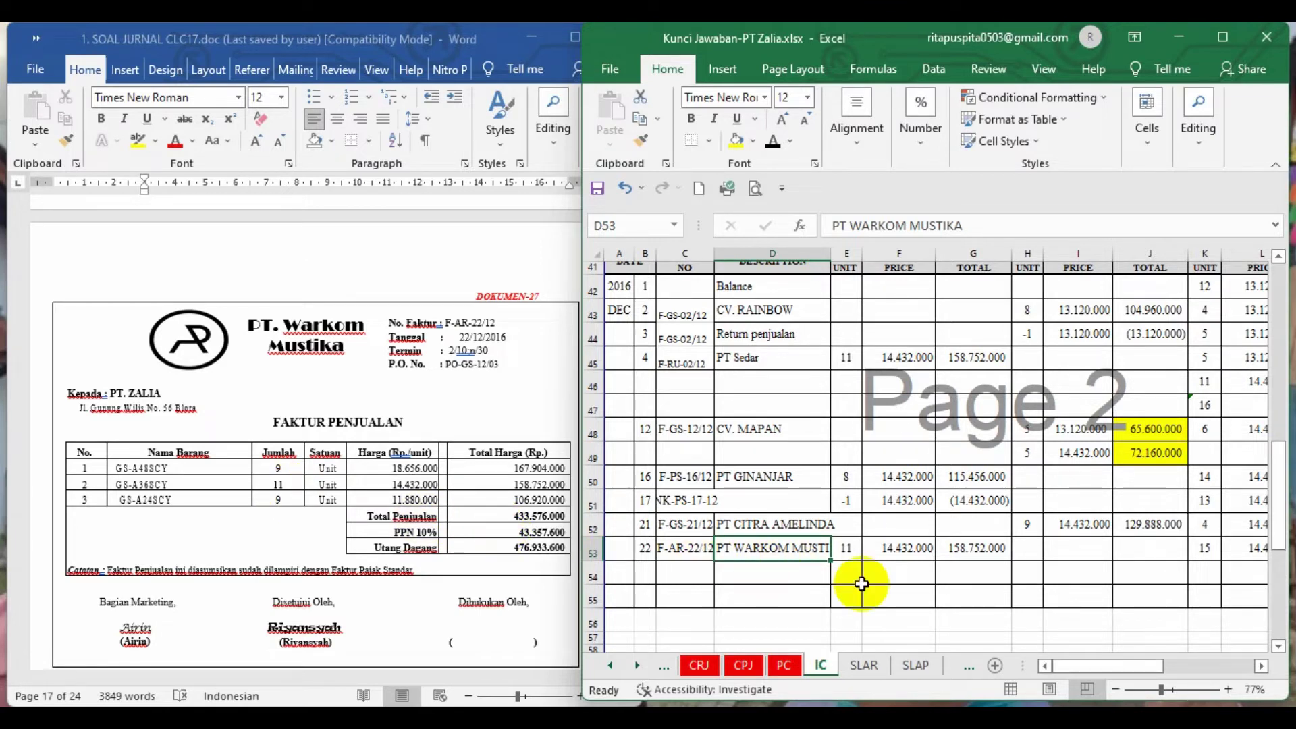
{"action": "left_click", "coordinate": [842, 556]}
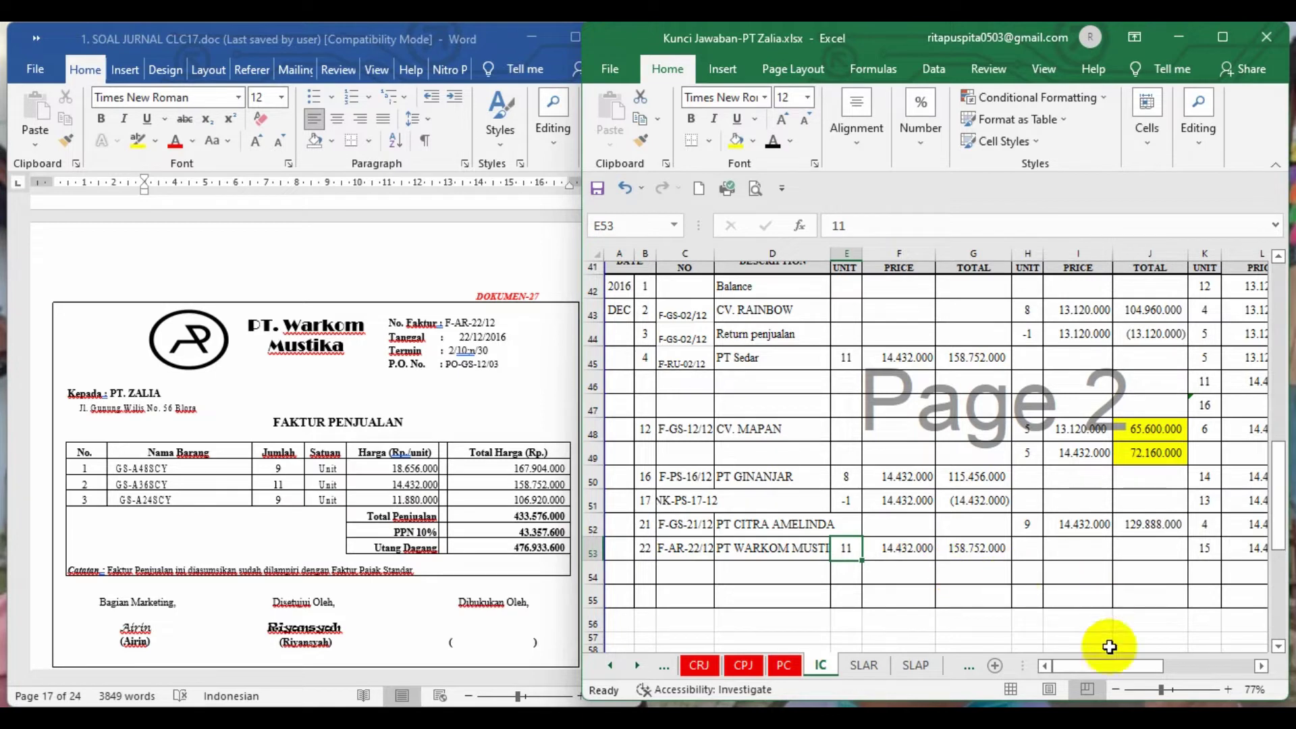
{"action": "left_click_drag", "start_coordinate": [1099, 665], "coordinate": [1121, 666]}
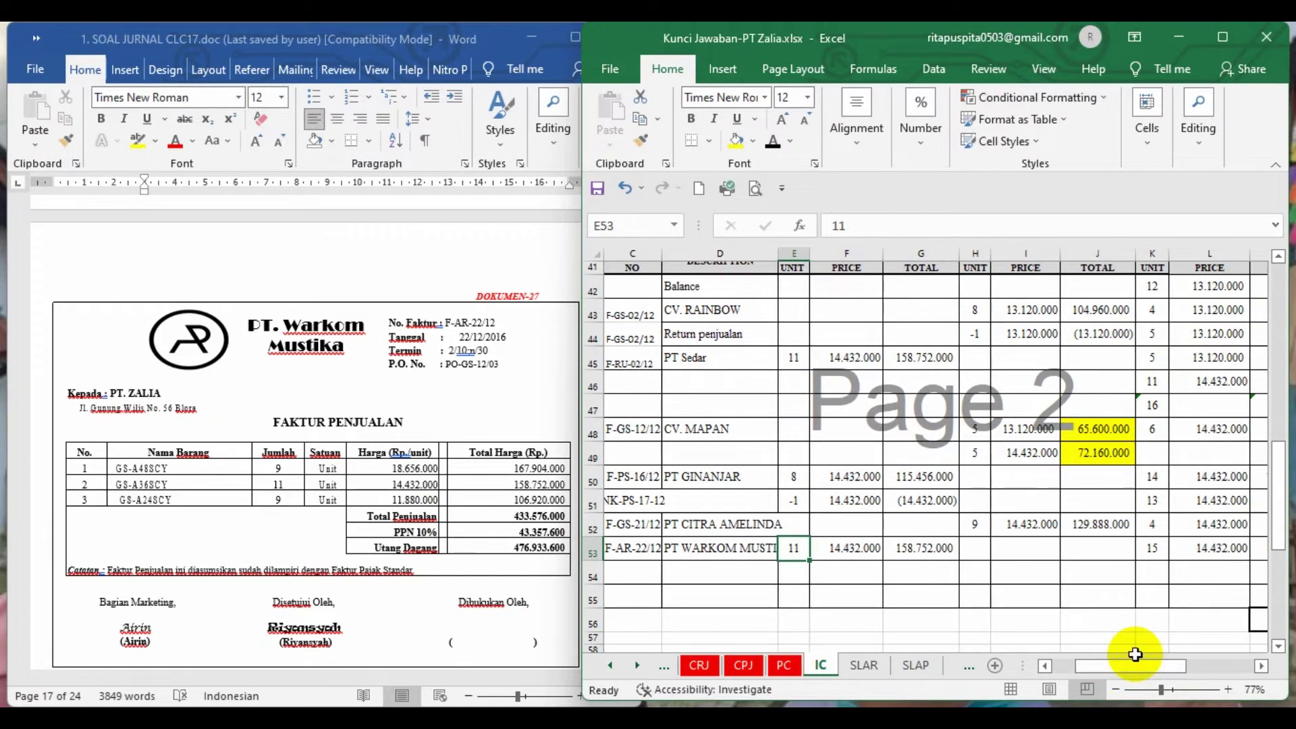
{"action": "left_click", "coordinate": [1153, 552]}
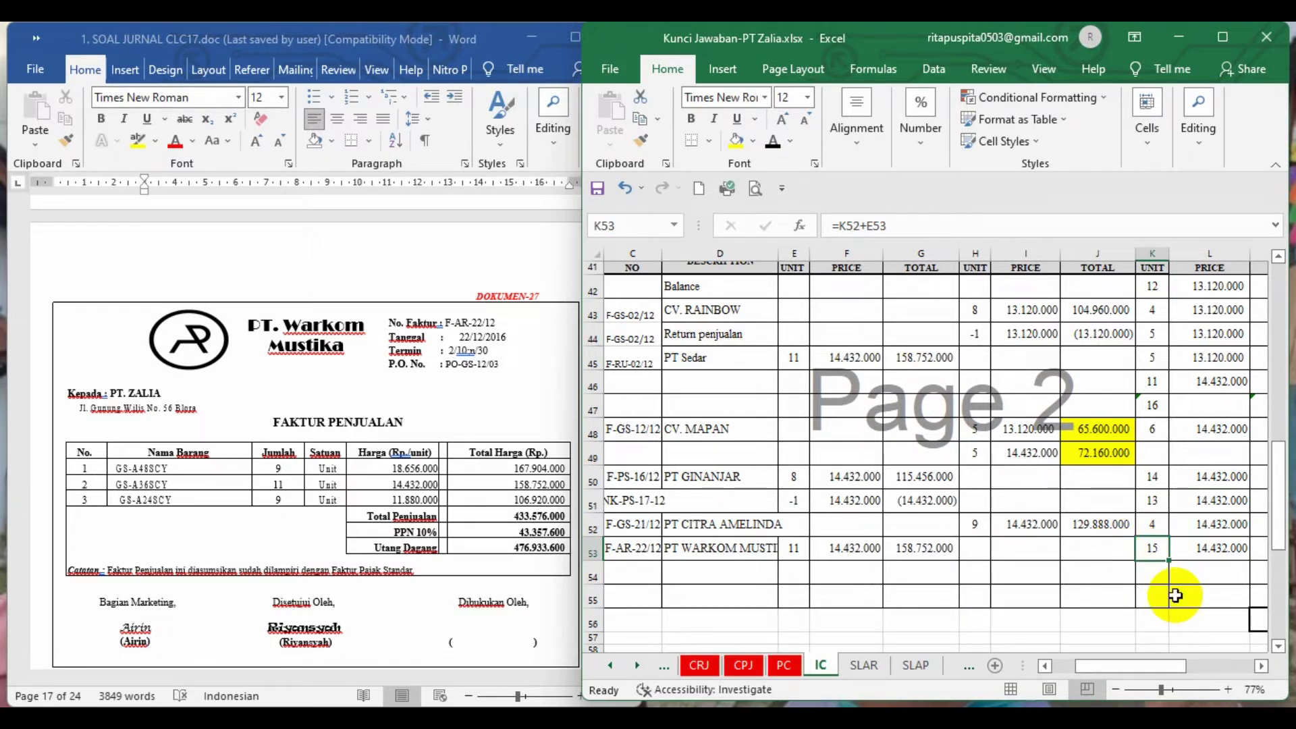
Check the GS-A36SCY row 53 balance total, and reveal the PT Warkom Mustika purchase in row 78 of the GS-A24SCY inventory card with a black font
{"action": "left_click_drag", "start_coordinate": [1122, 666], "coordinate": [1141, 667]}
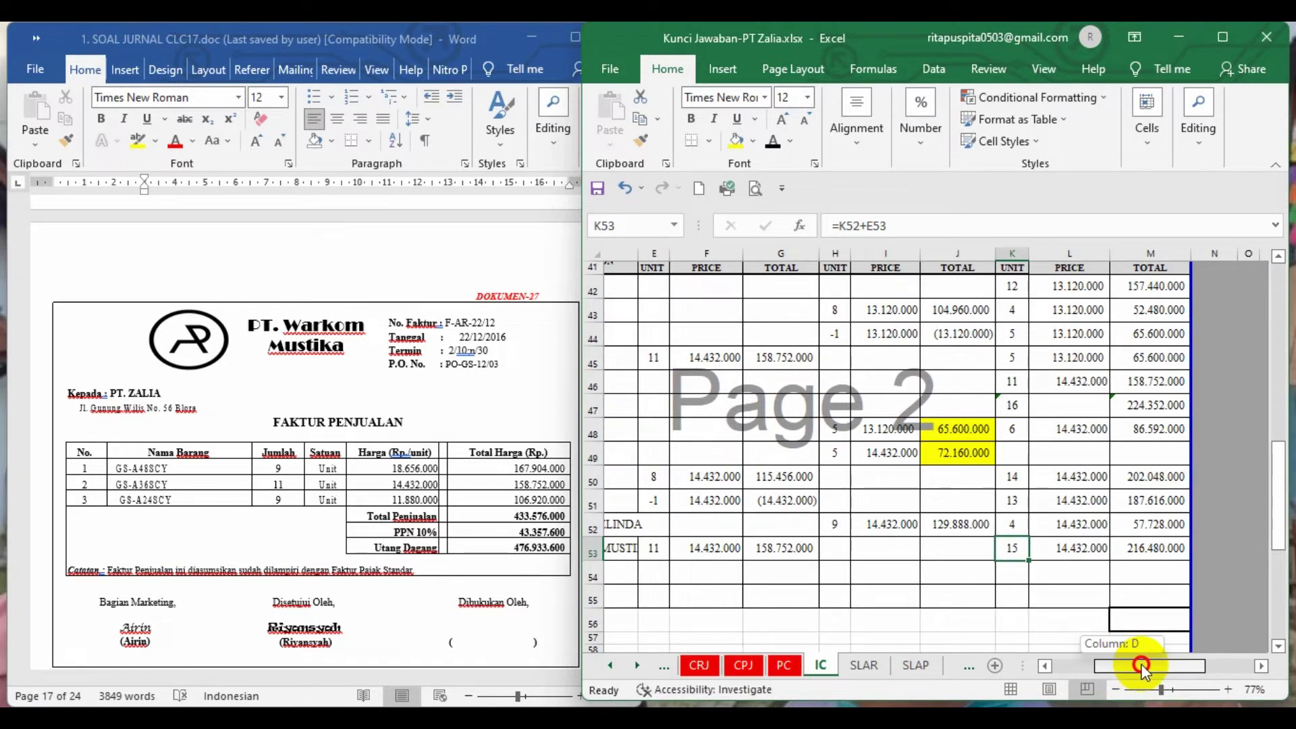
{"action": "left_click_drag", "start_coordinate": [1141, 667], "coordinate": [1145, 666]}
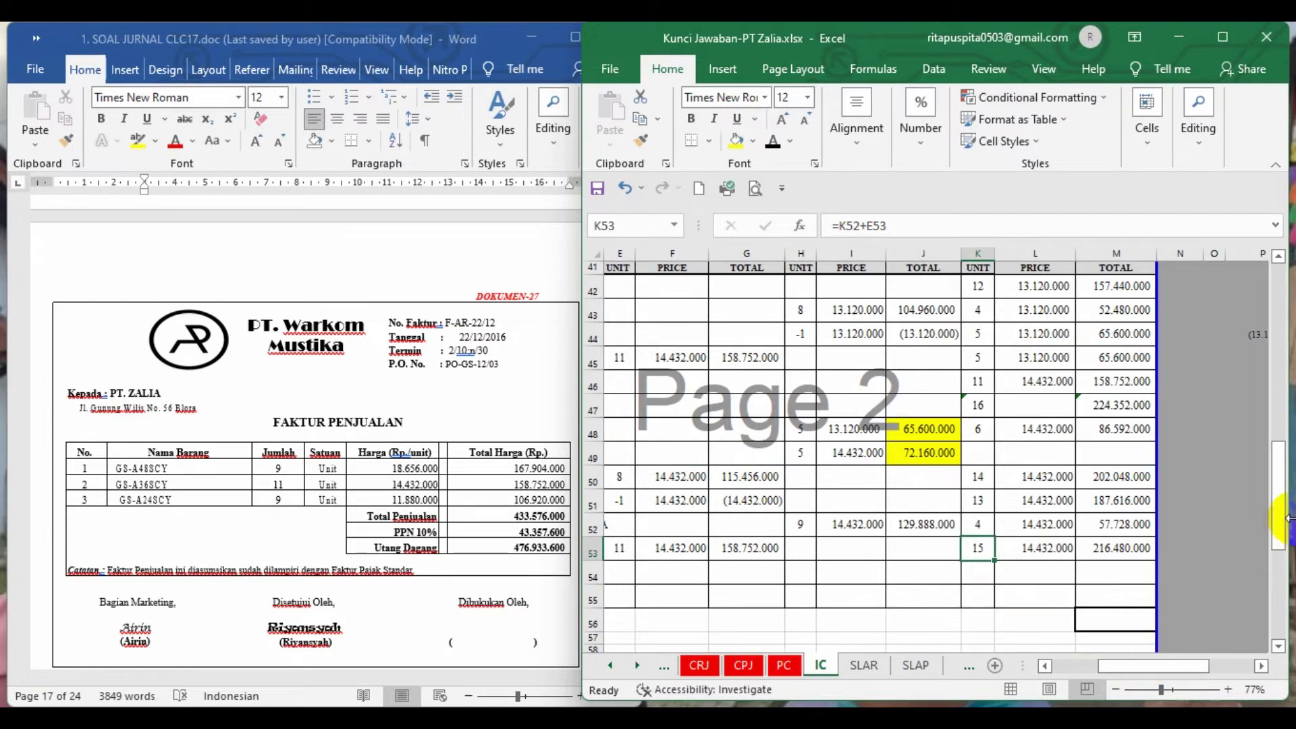
{"action": "left_click_drag", "start_coordinate": [1280, 471], "coordinate": [1283, 569]}
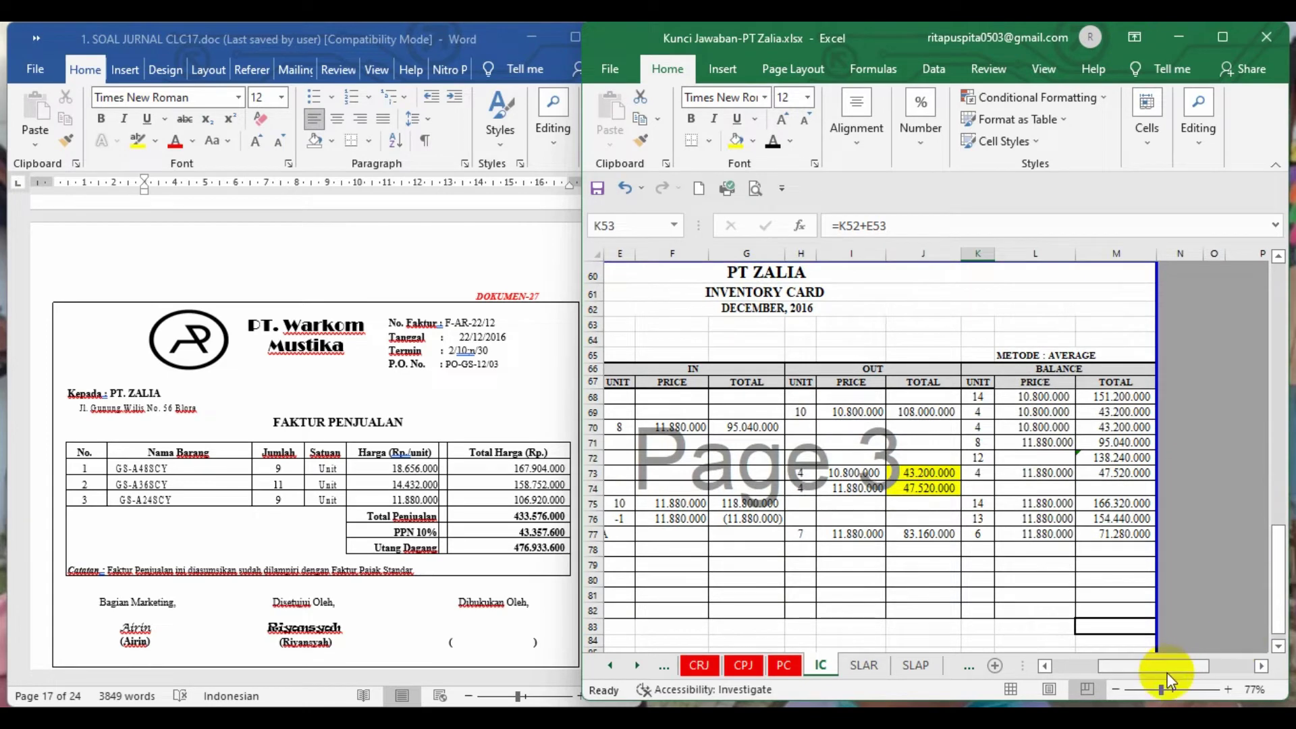
{"action": "left_click_drag", "start_coordinate": [1167, 672], "coordinate": [1107, 671]}
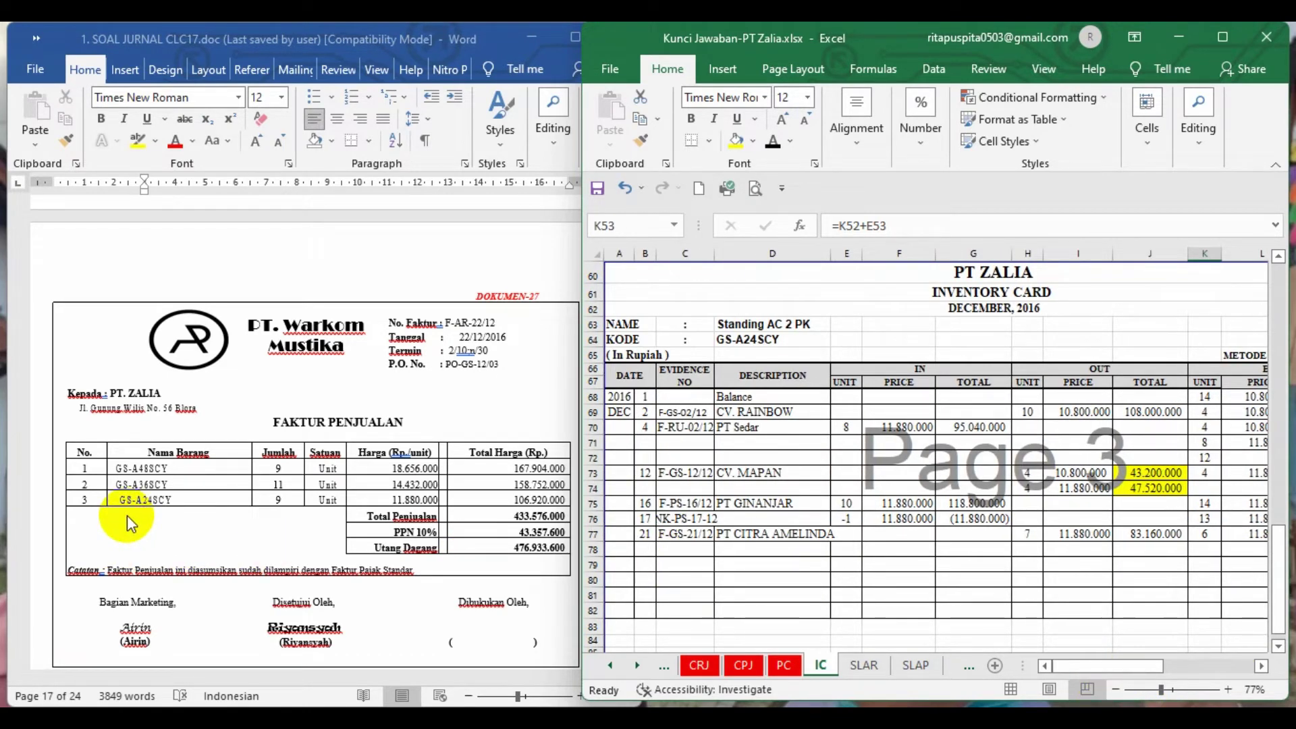
{"action": "left_click", "coordinate": [592, 549]}
{"action": "left_click", "coordinate": [779, 148]}
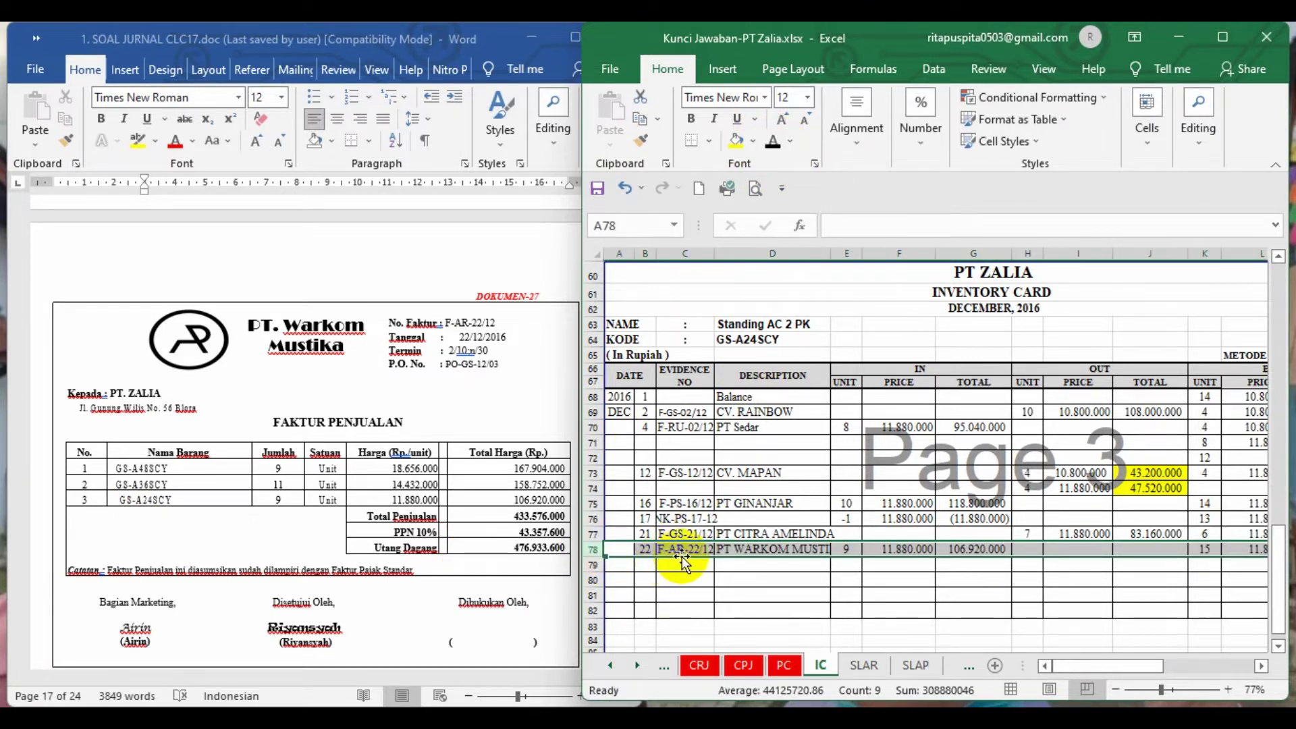
Check the supplier, incoming units and balance of the GS-A24SCY row 78 entry against invoice F-AR-22/12
{"action": "left_click", "coordinate": [741, 548]}
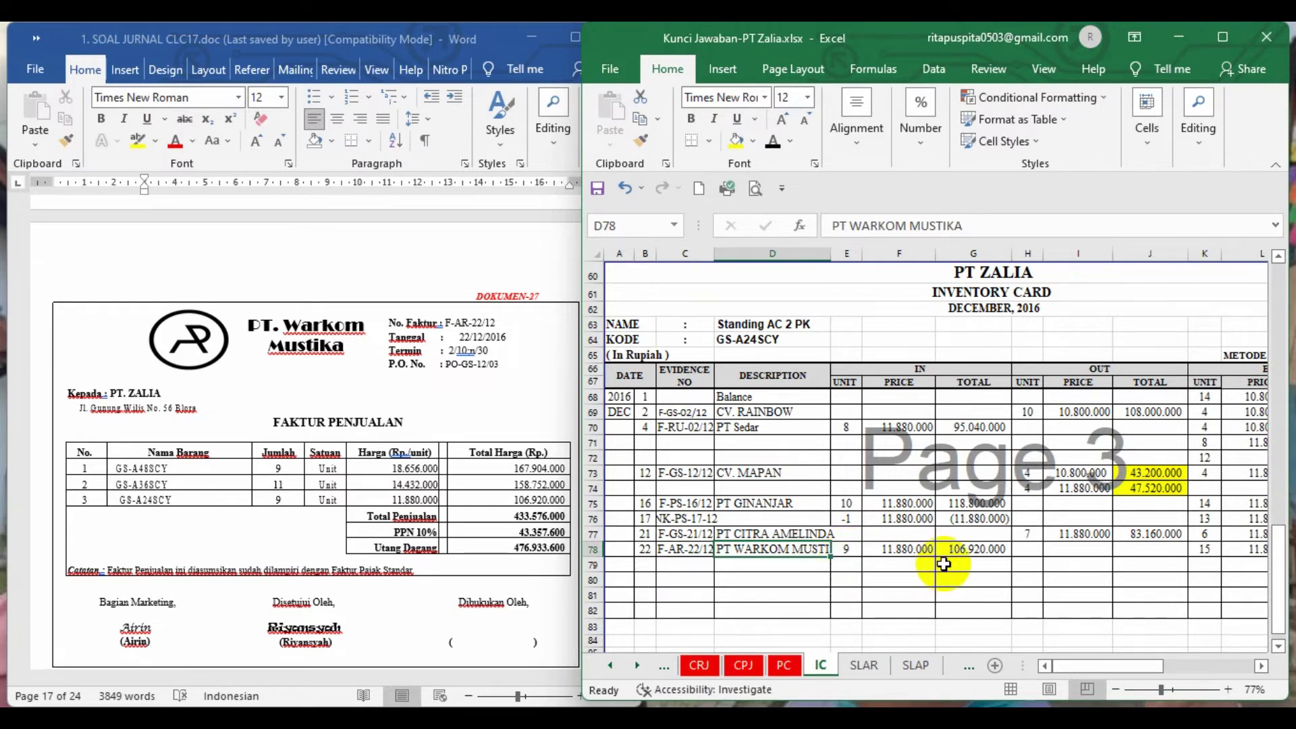
{"action": "mouse_move", "coordinate": [1147, 667]}
{"action": "left_mouse_down"}
{"action": "mouse_move", "coordinate": [1127, 666]}
{"action": "mouse_move", "coordinate": [1165, 663]}
{"action": "left_mouse_up"}
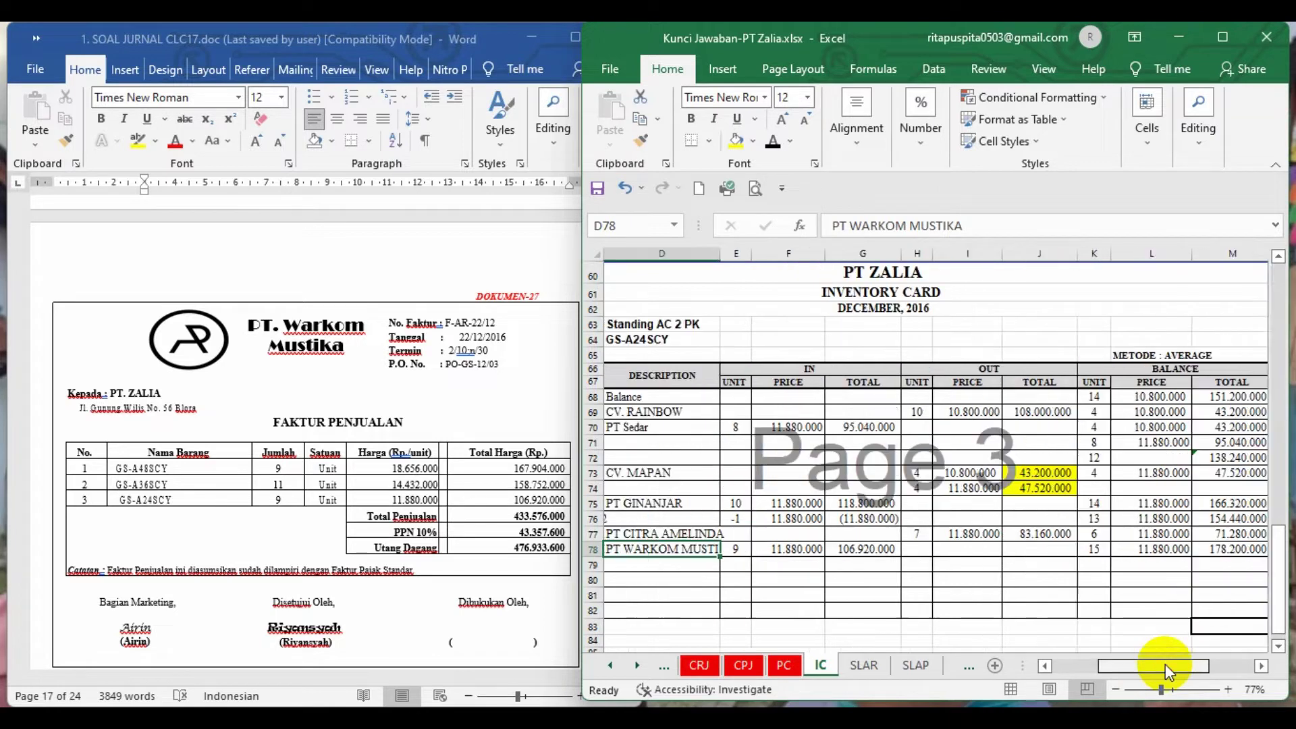
{"action": "left_click", "coordinate": [980, 550]}
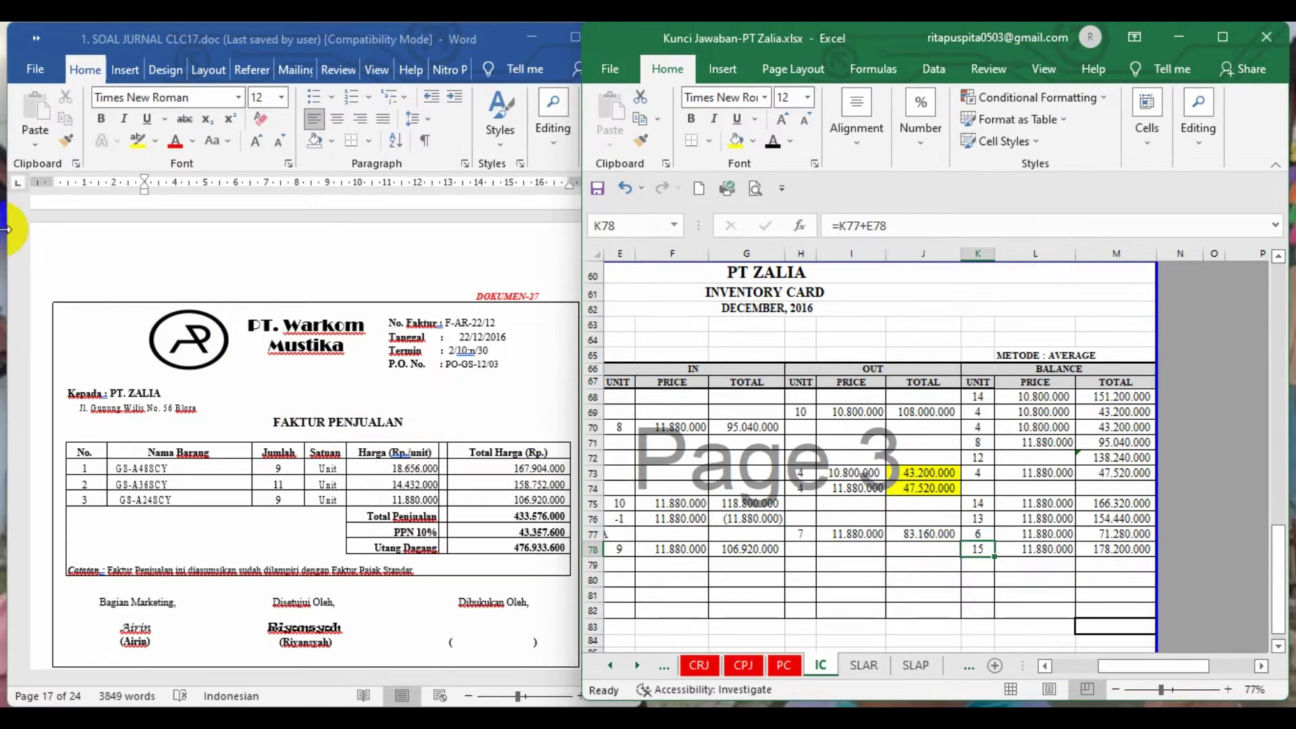
Switch to the Word document and bring up petty cash voucher VKK-12/08 in Dokumen-28
{"action": "left_click", "coordinate": [446, 452]}
{"action": "scroll", "coordinate": [444, 451], "scroll_direction": "down", "scroll_amount": 5}
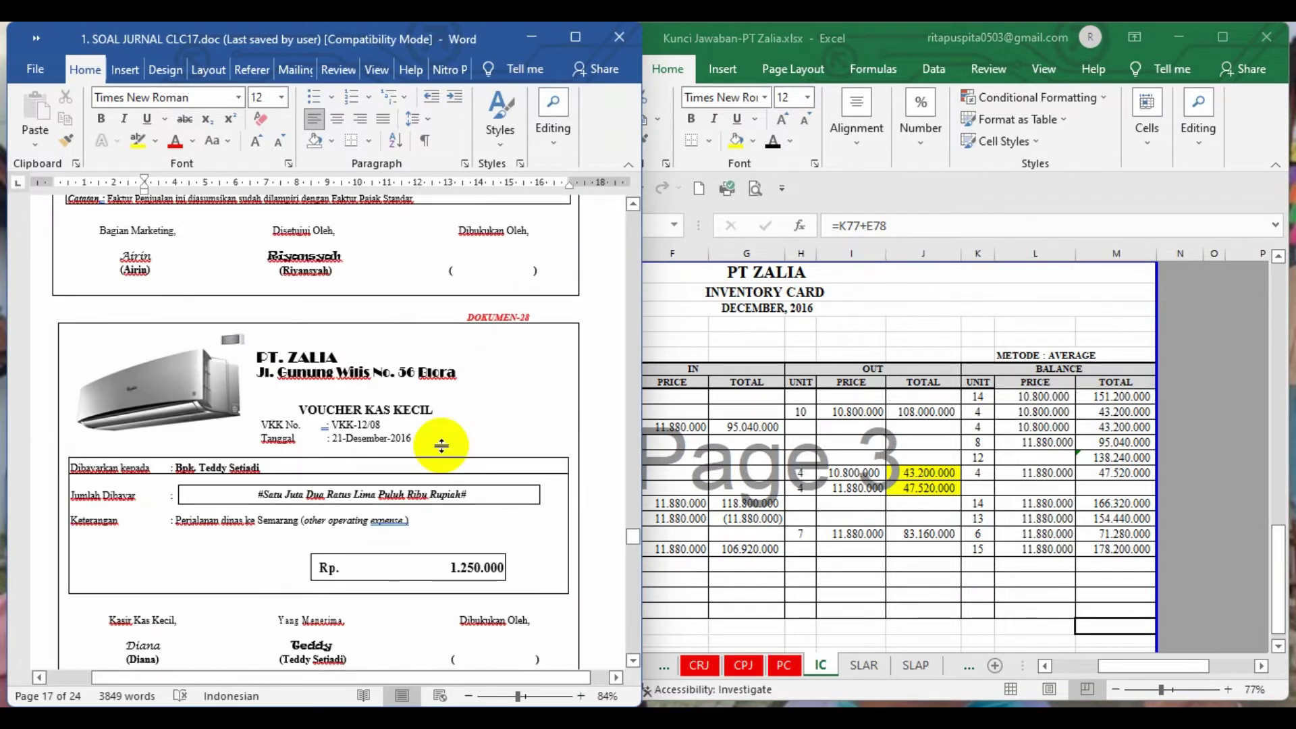
{"action": "scroll", "coordinate": [441, 449], "scroll_direction": "down", "scroll_amount": 2}
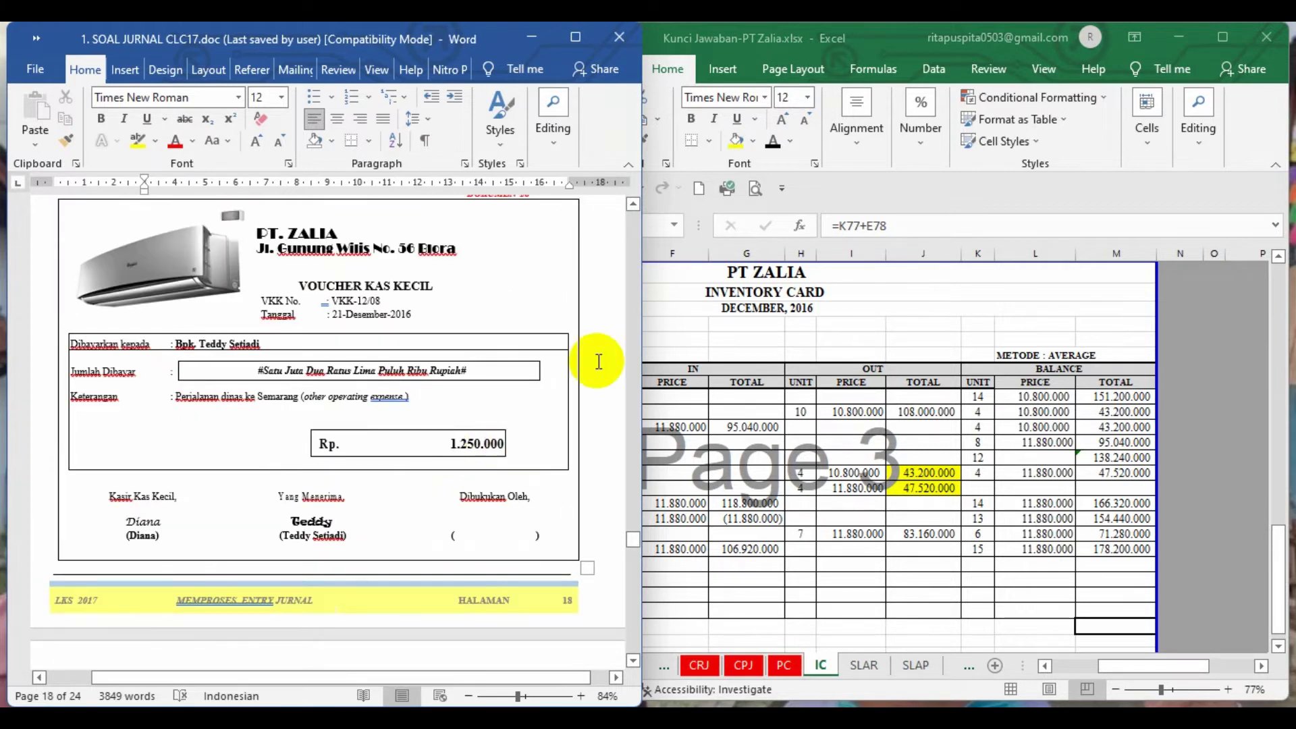
{"action": "left_click", "coordinate": [635, 204]}
{"action": "left_click", "coordinate": [636, 204]}
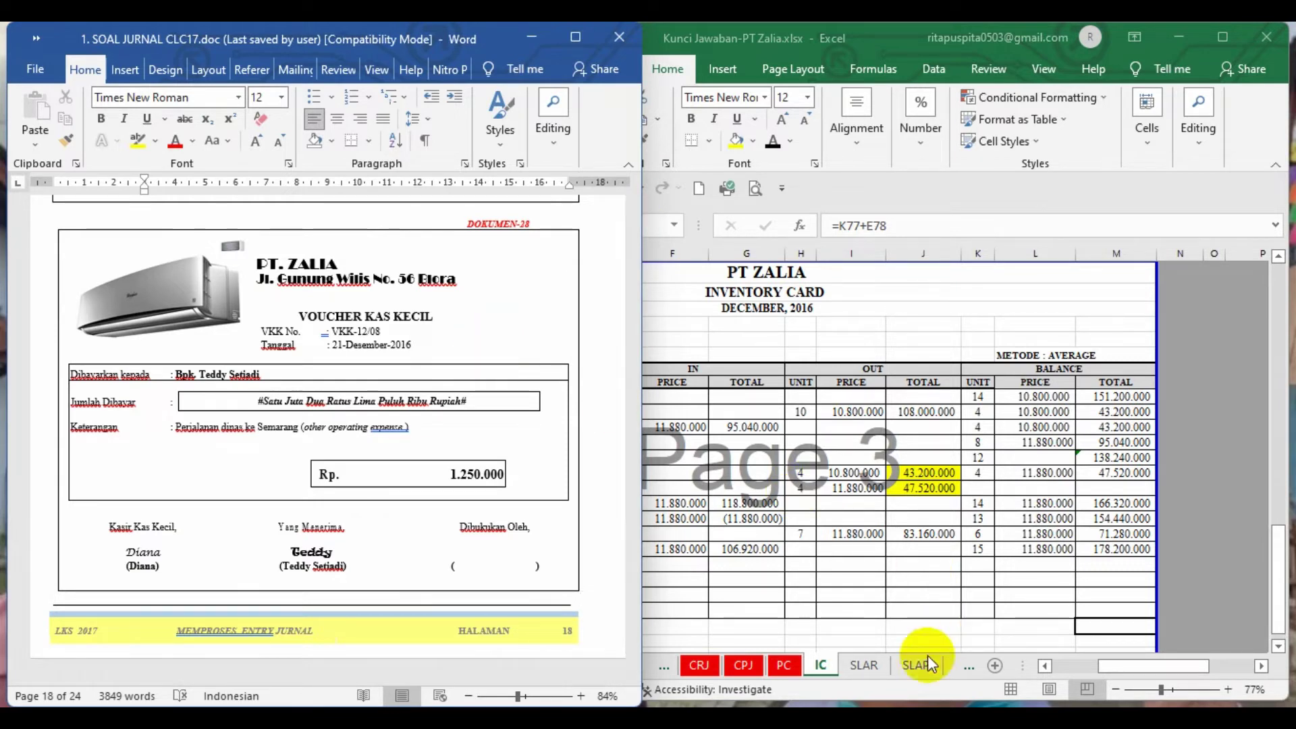
Switch to Excel and reveal the VKK-12/08 Semarang business trip entry in row 14 of the petty cash journal with a black font
{"action": "left_click", "coordinate": [785, 666]}
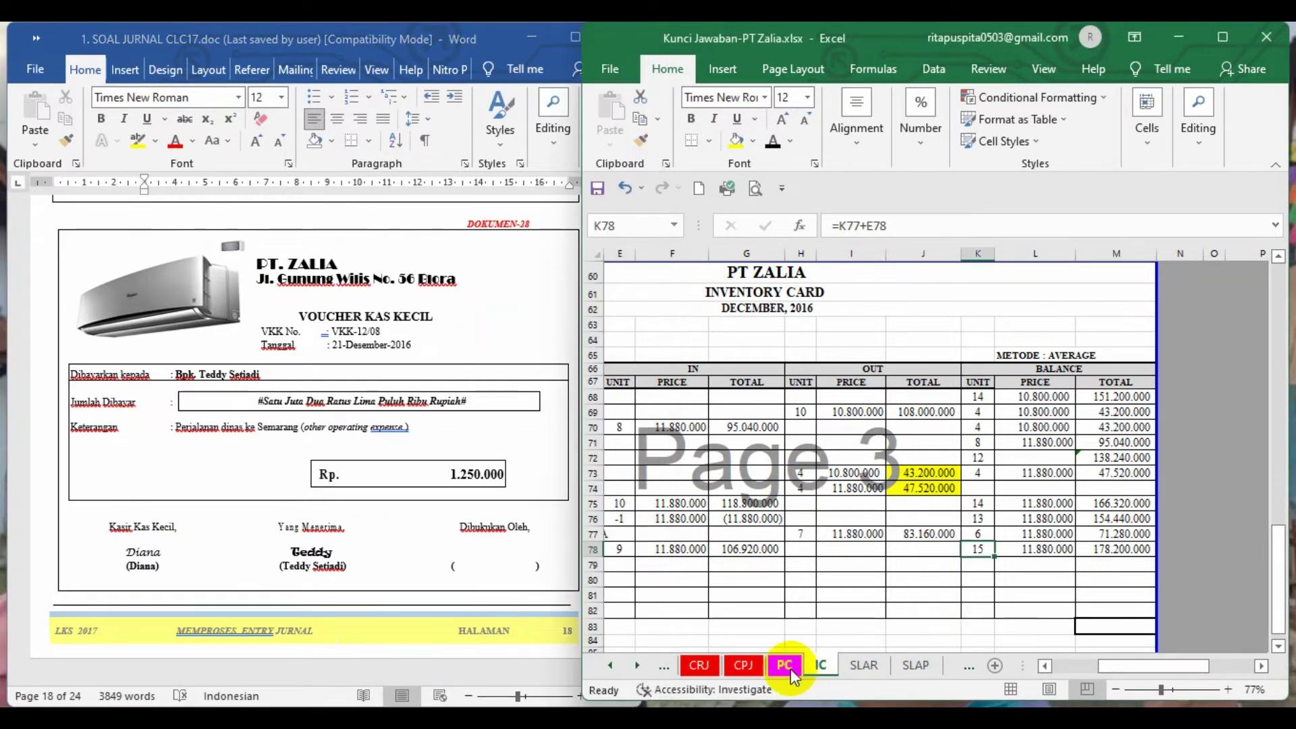
{"action": "left_click", "coordinate": [768, 528]}
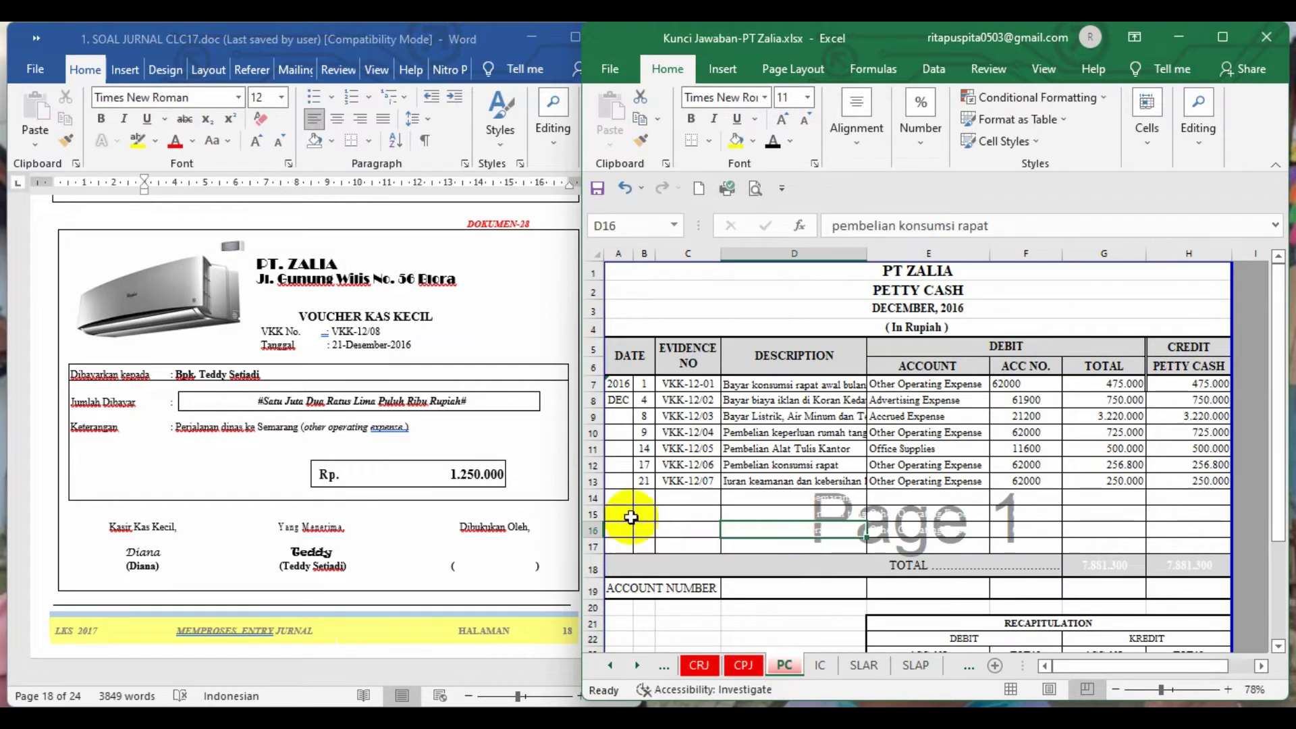
{"action": "left_click", "coordinate": [593, 498]}
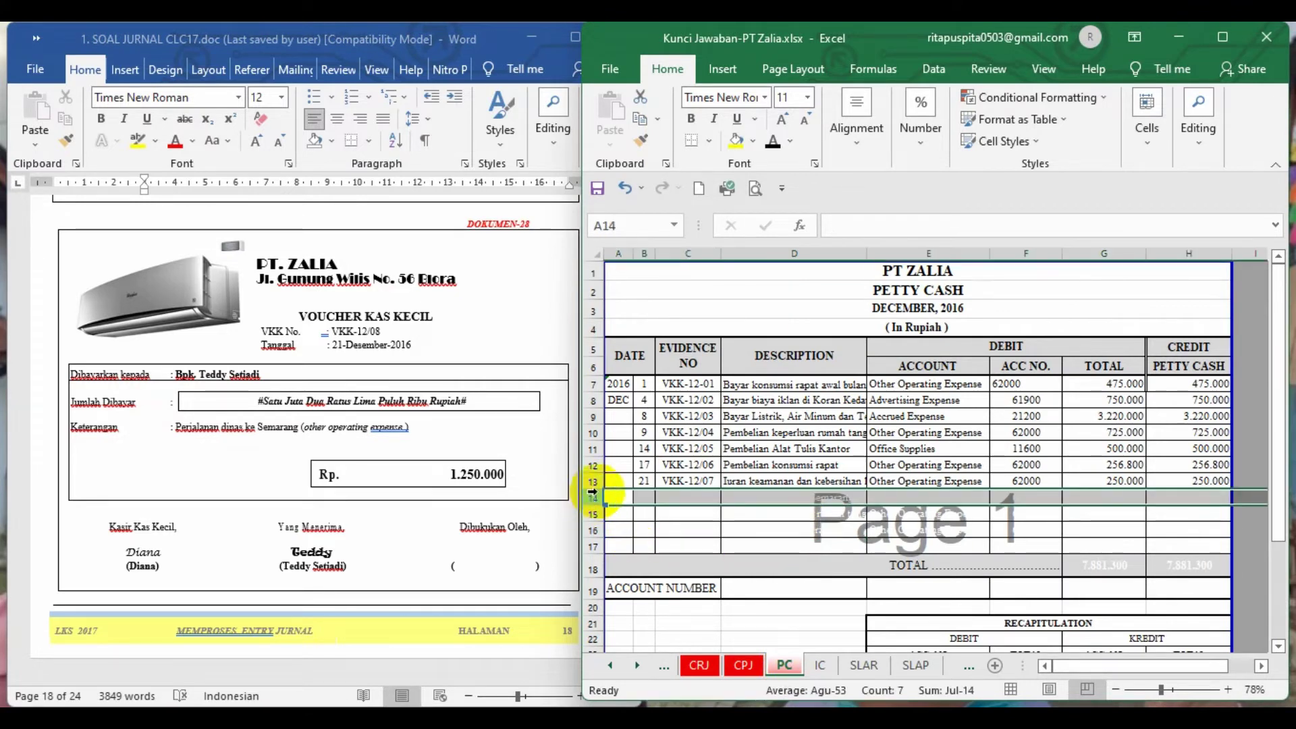
{"action": "left_click", "coordinate": [771, 142]}
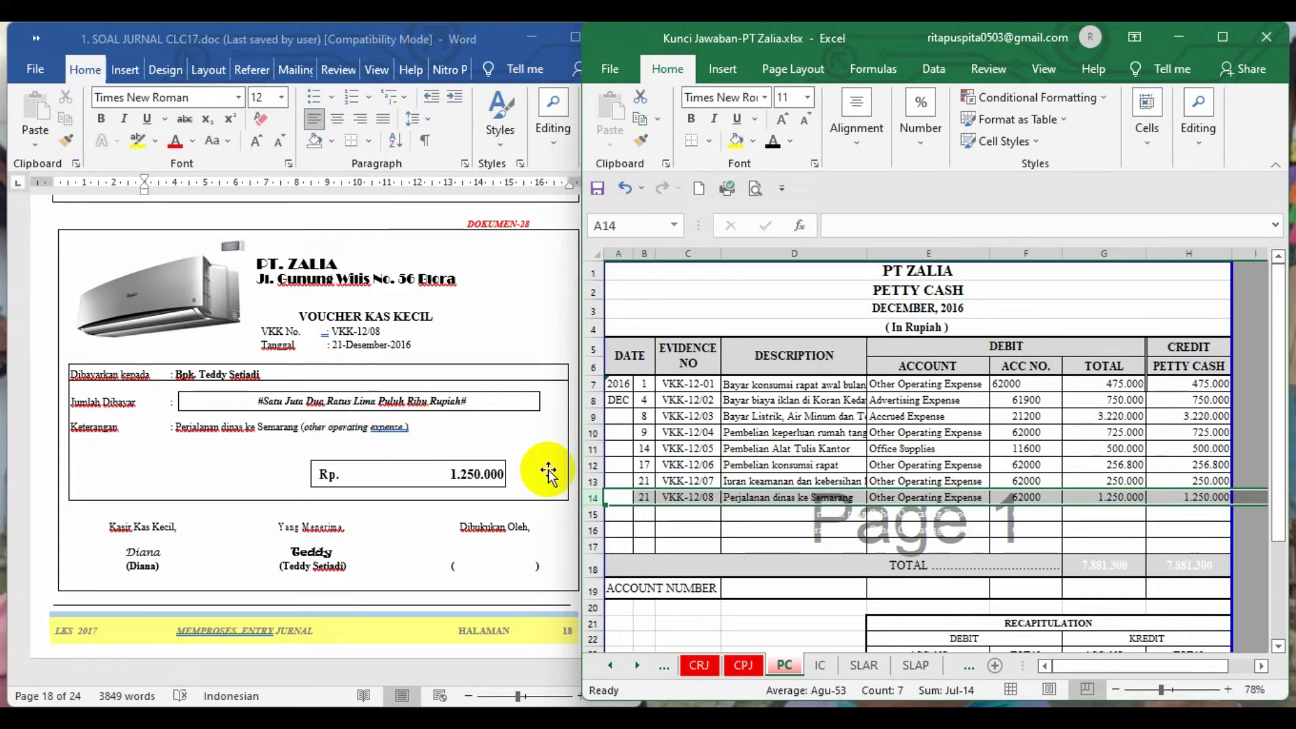
{"action": "left_click", "coordinate": [895, 518]}
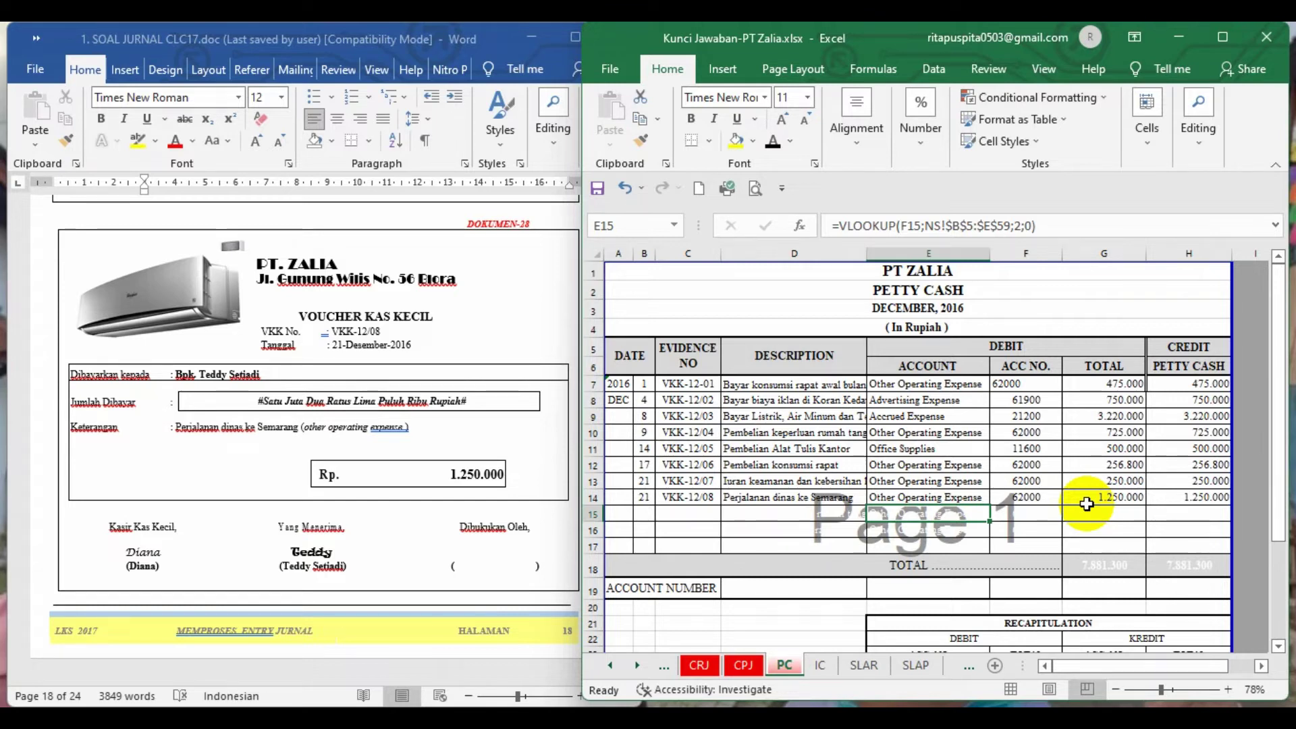
Switch to the Word document and bring up cash receipt BKM 12-05 in Dokumen-29
{"action": "left_click", "coordinate": [414, 409]}
{"action": "scroll", "coordinate": [414, 409], "scroll_direction": "down", "scroll_amount": 10}
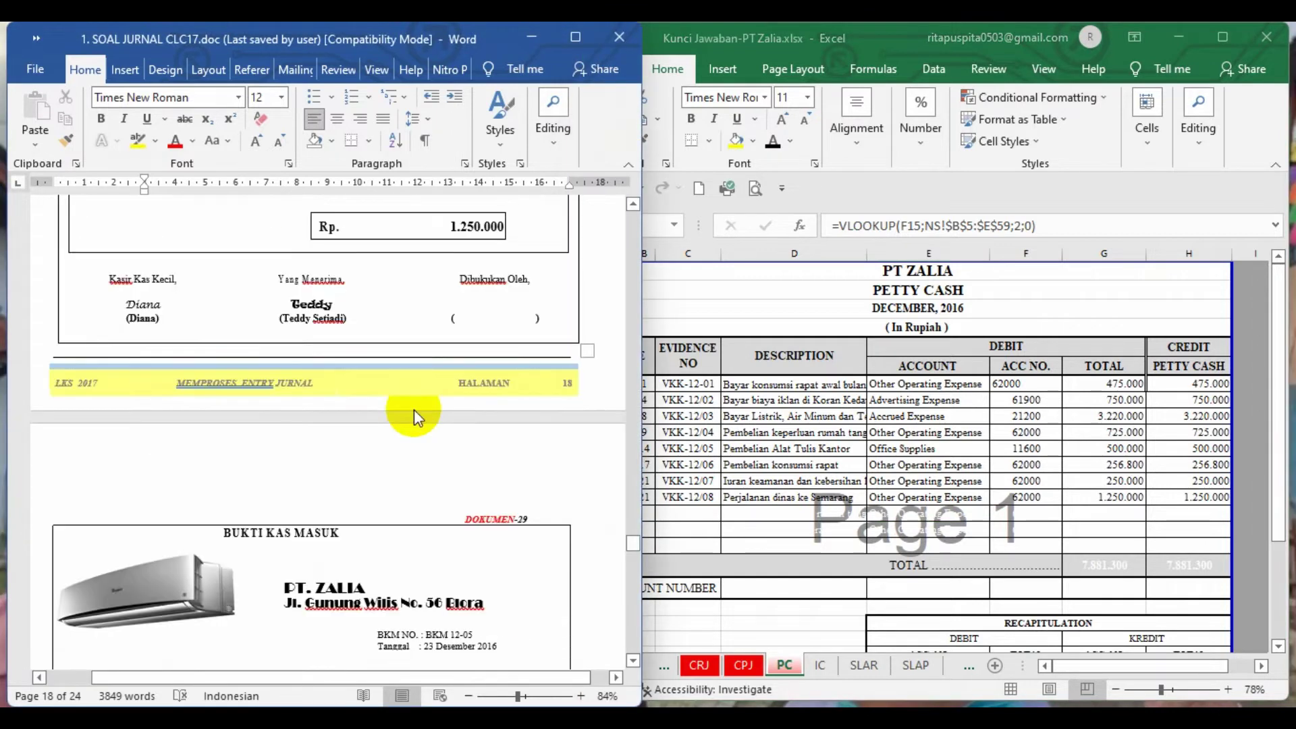
Consult document 29, and reveal the hidden BKM-12-05 entry in row 14 of the CRJ sheet by making its text dark
{"action": "scroll", "coordinate": [416, 410], "scroll_direction": "down", "scroll_amount": 3}
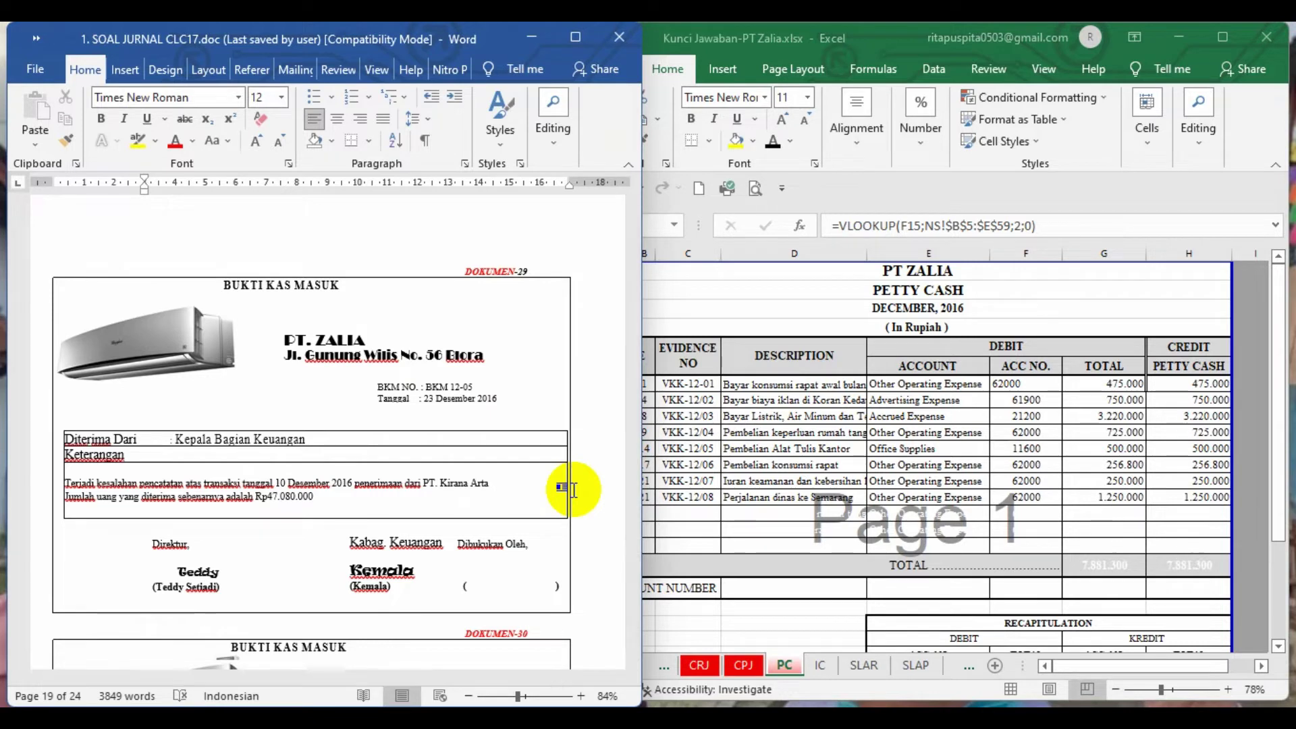
{"action": "left_click", "coordinate": [697, 666]}
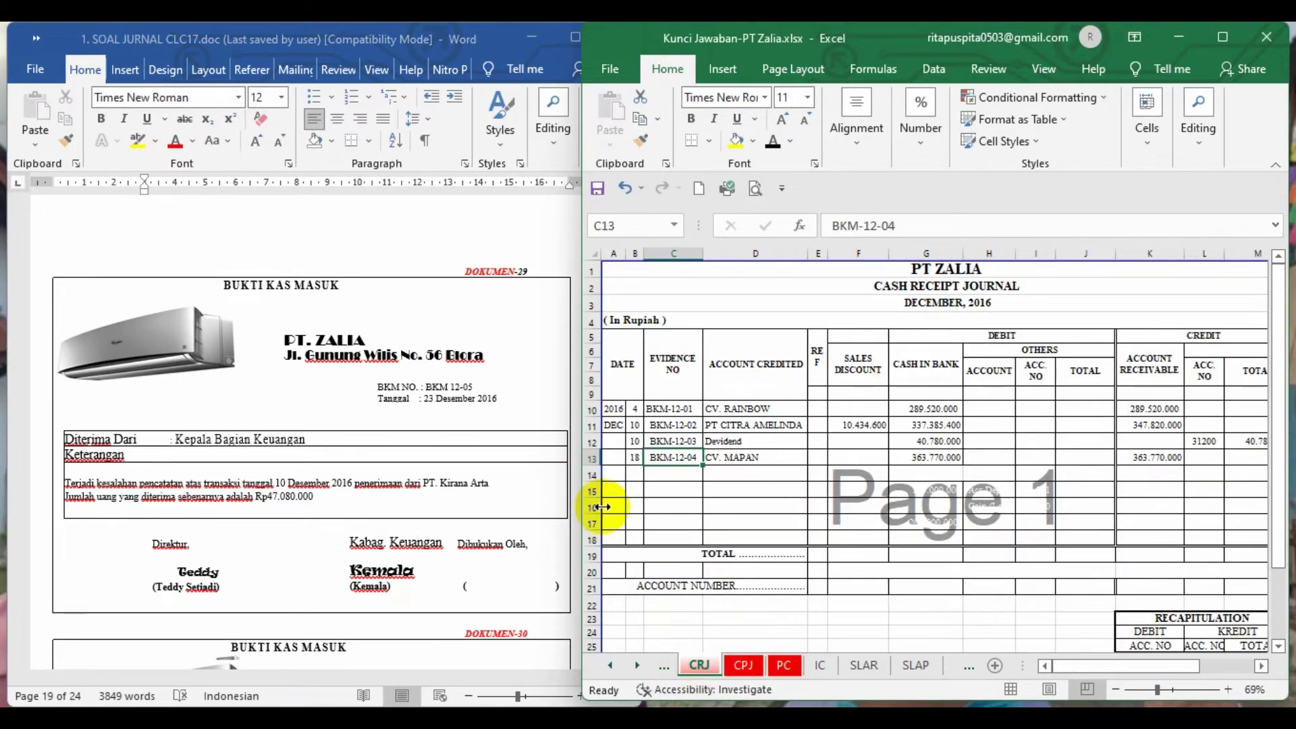
{"action": "left_click", "coordinate": [592, 474]}
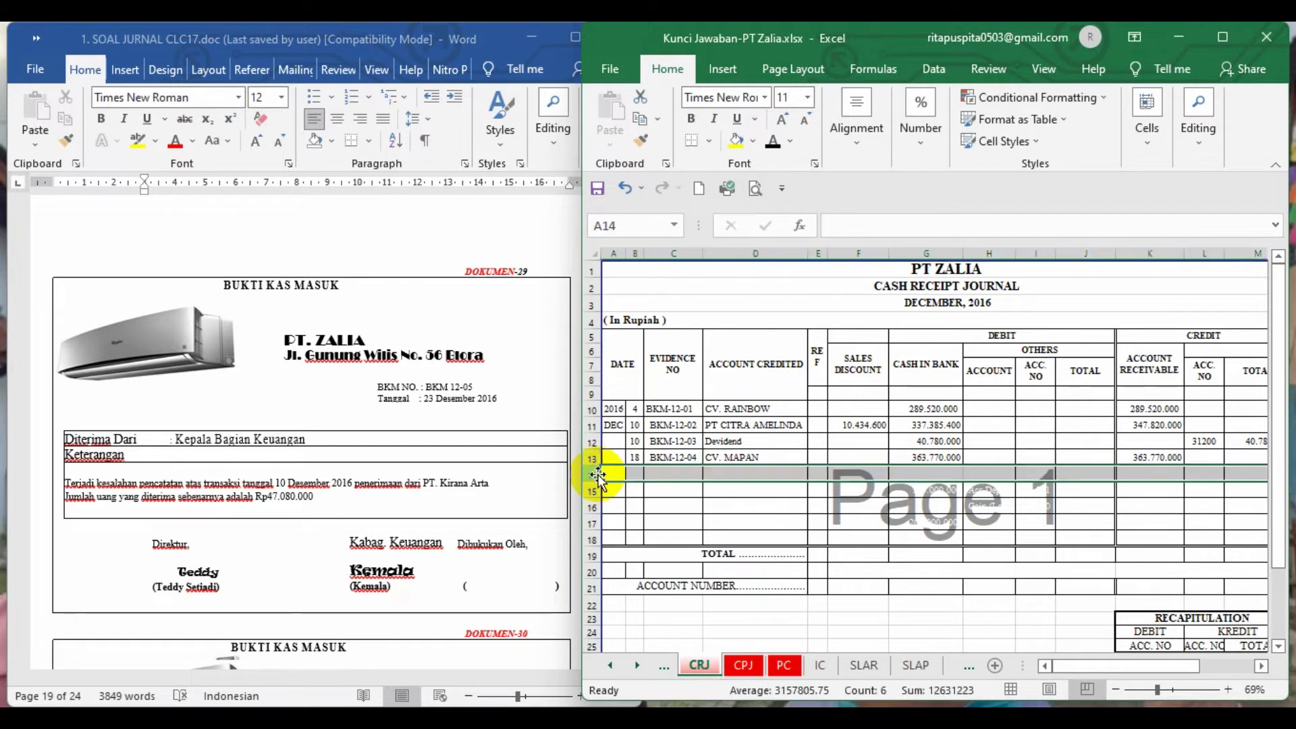
{"action": "left_click", "coordinate": [772, 141]}
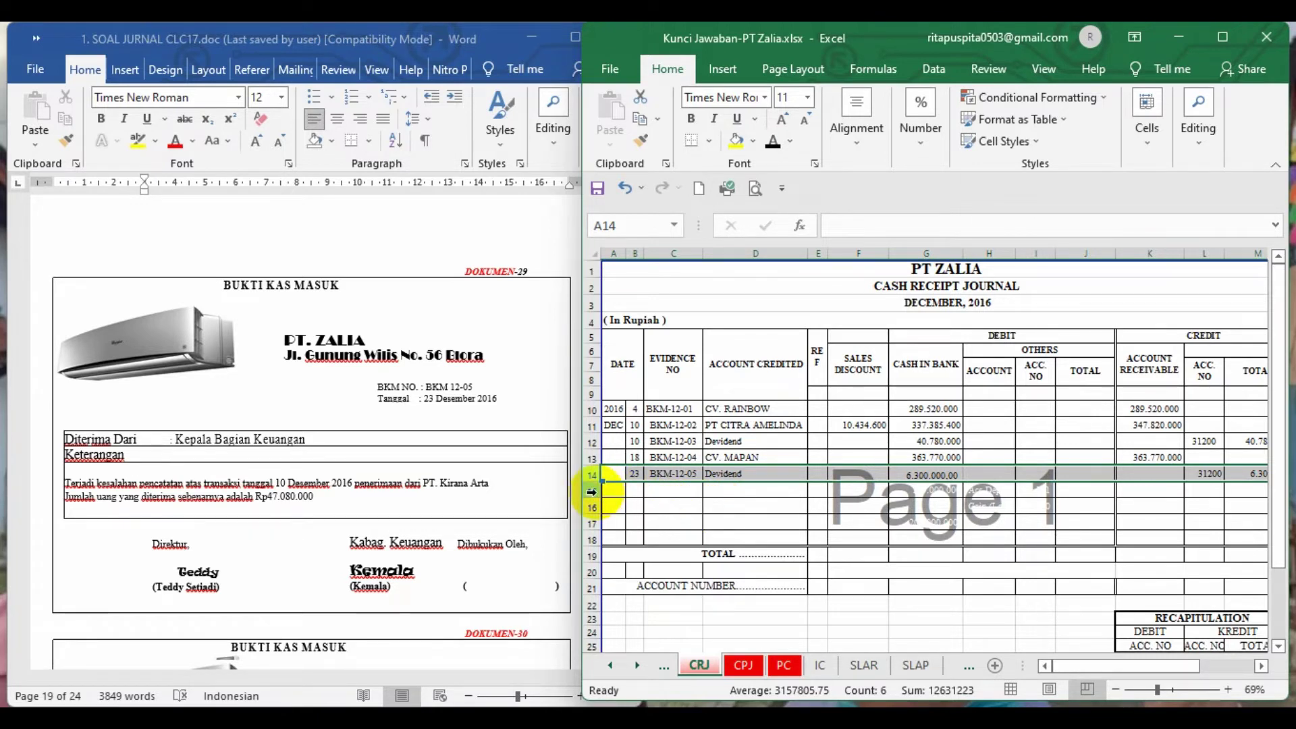
{"action": "left_click", "coordinate": [682, 519]}
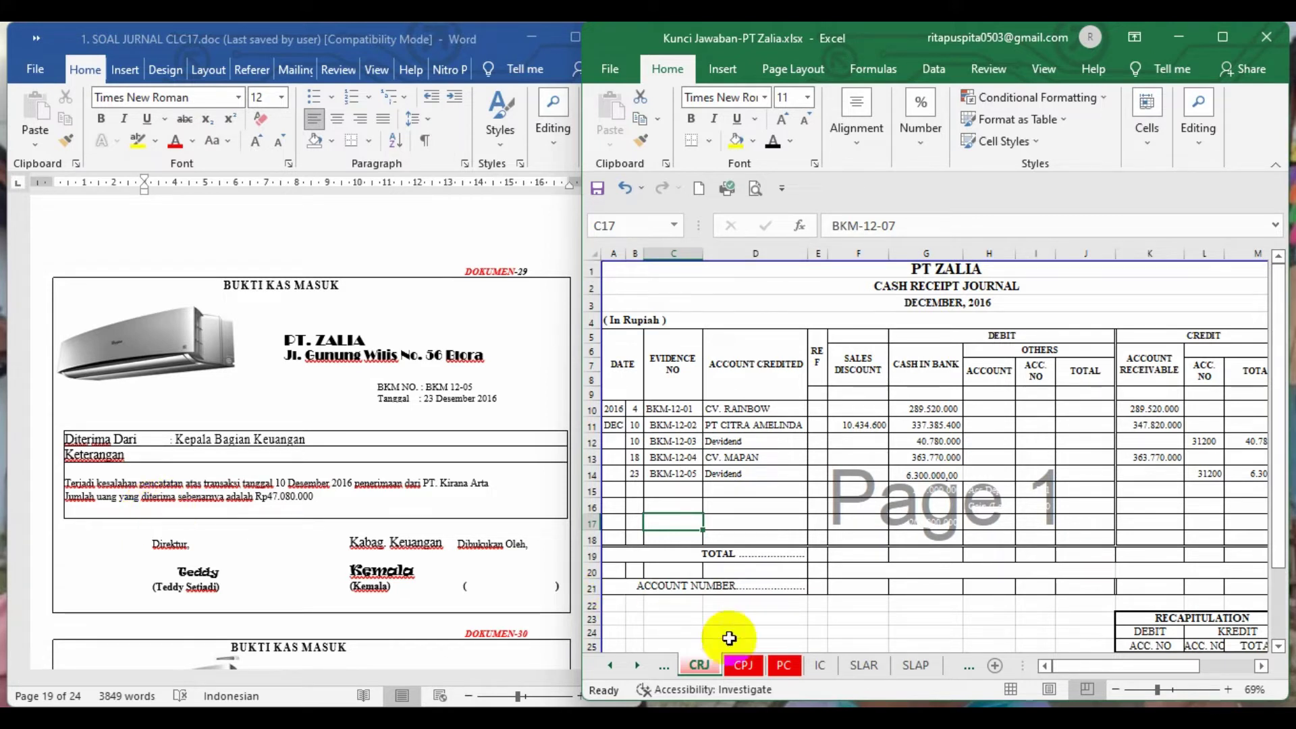
{"action": "left_click", "coordinate": [548, 677]}
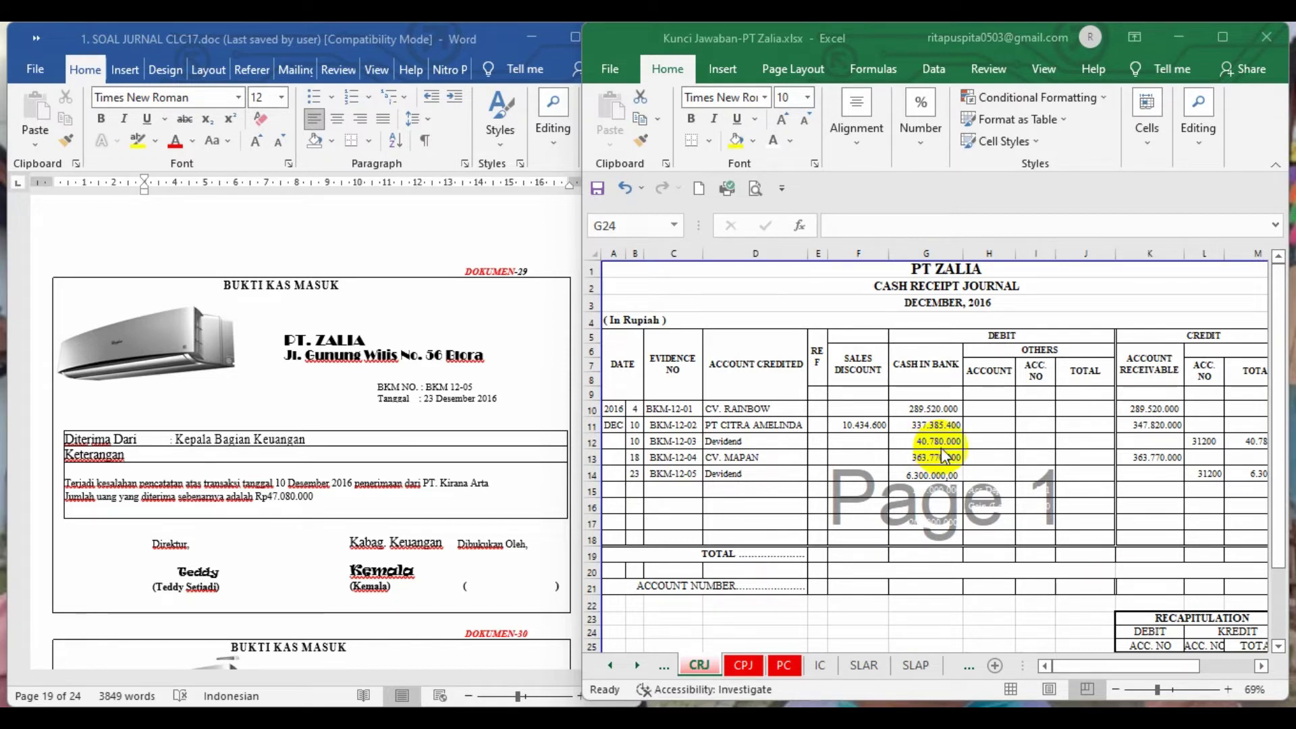
Enter 47080000 in G24 and calculate the correction amount in G25 with the formula =G24-G12
{"action": "left_click", "coordinate": [921, 615]}
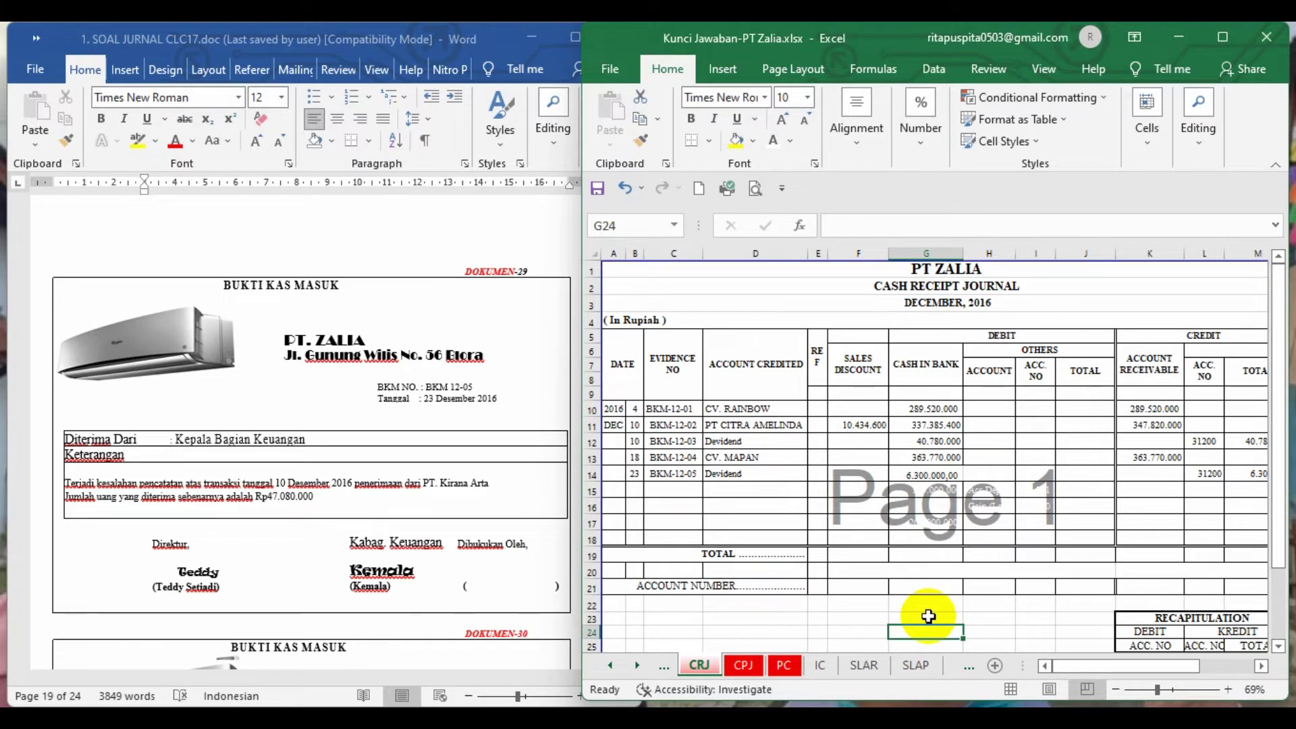
{"action": "type", "text": "47"}
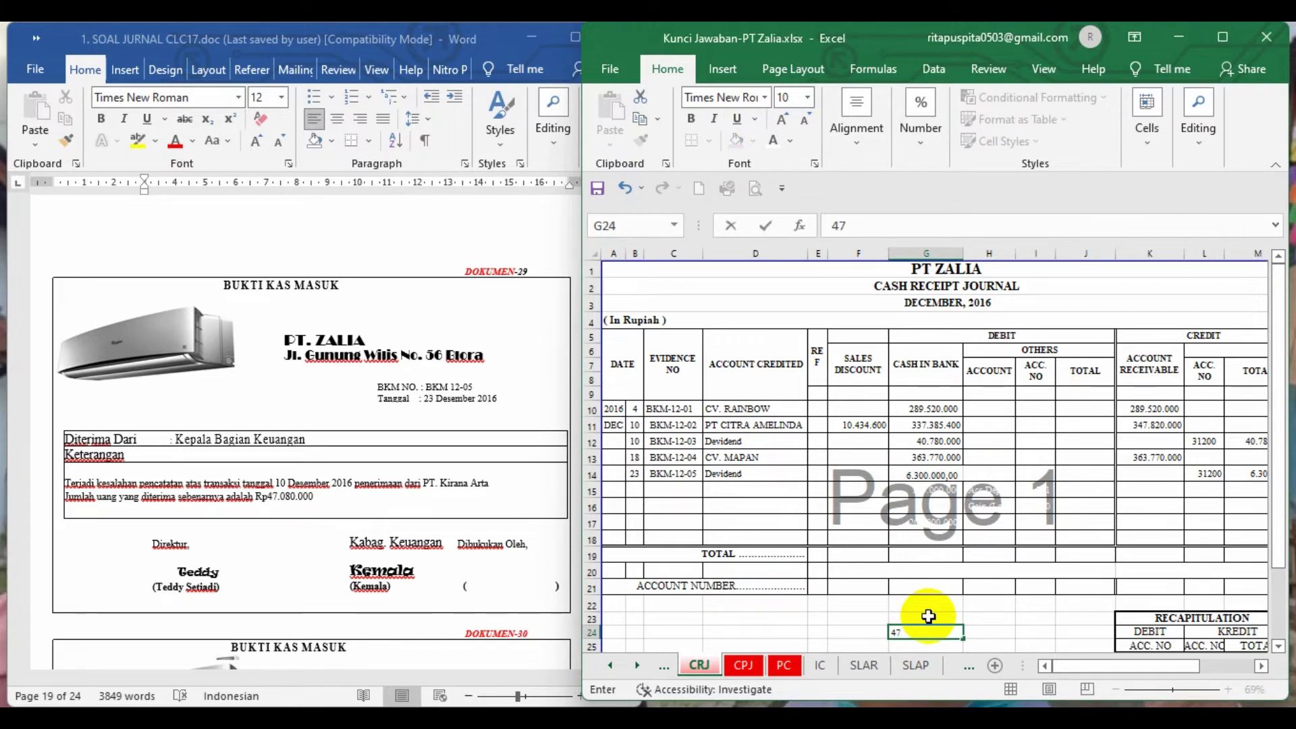
{"action": "type", "text": "080000"}
{"action": "key", "text": "Return"}
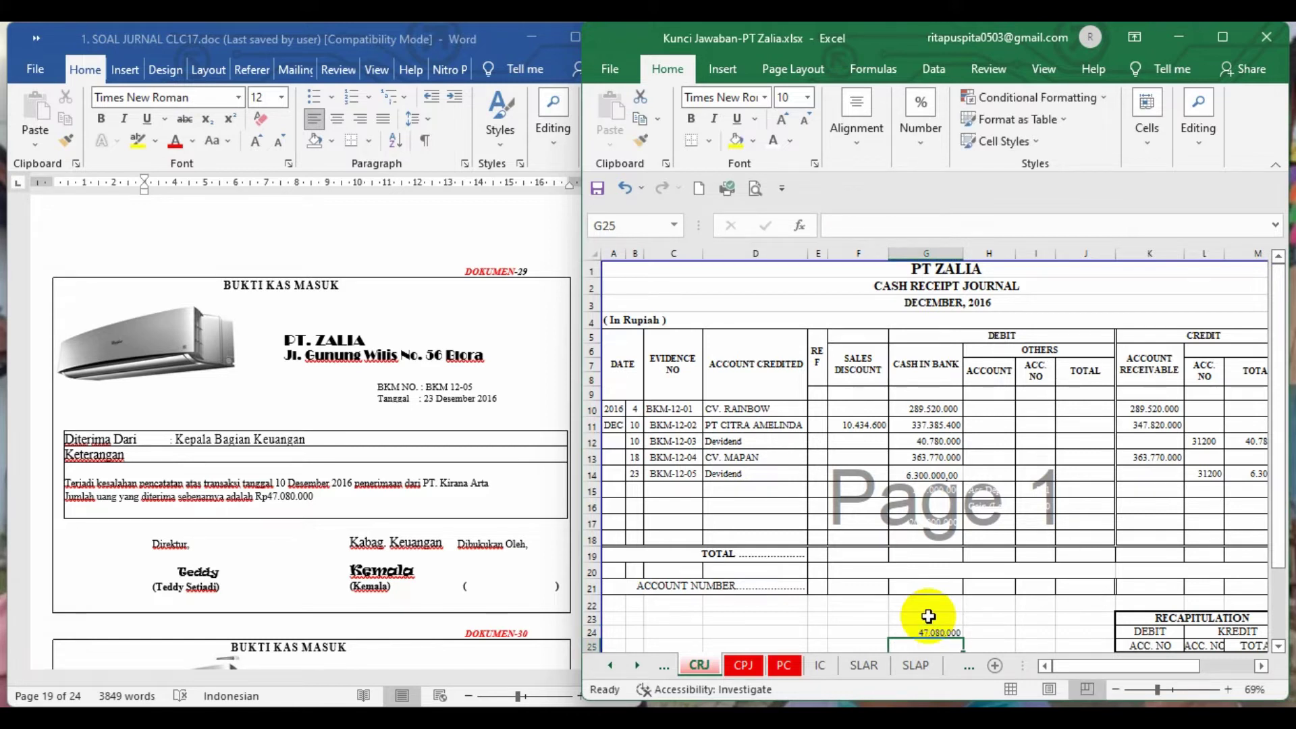
{"action": "type", "text": "="}
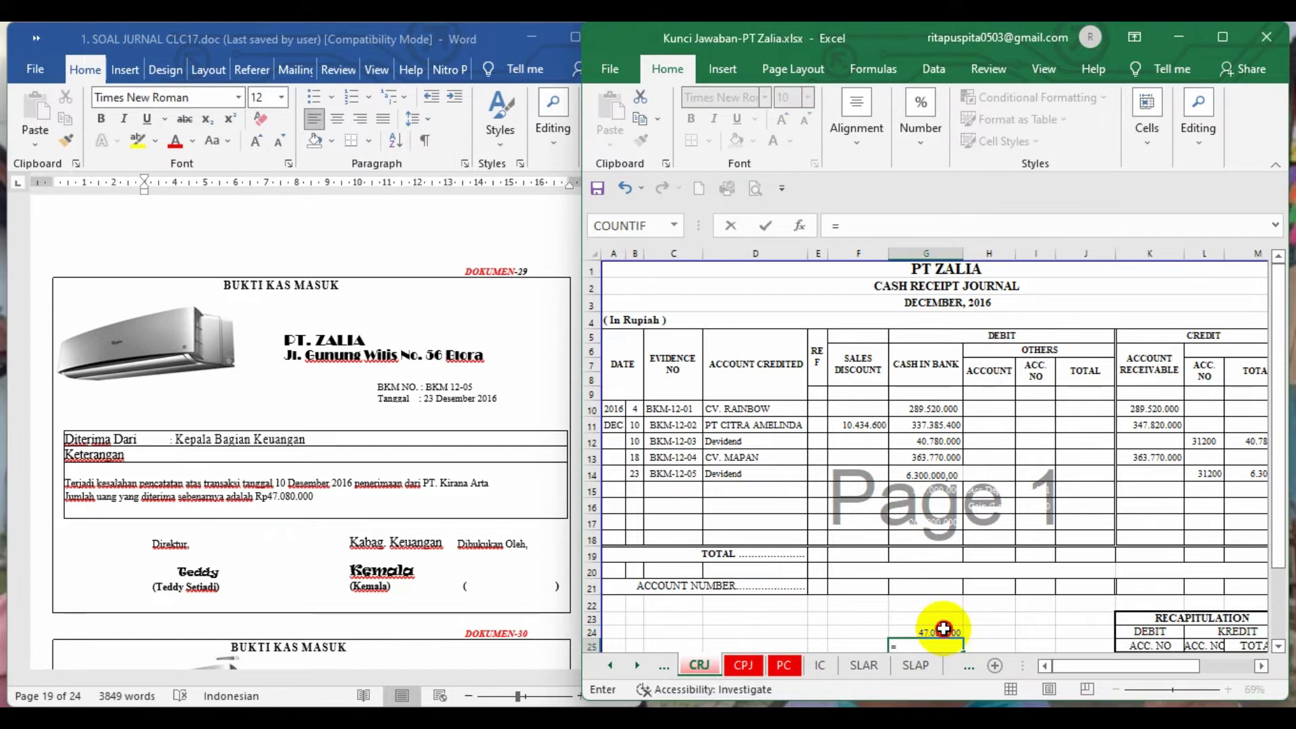
{"action": "left_click", "coordinate": [945, 629]}
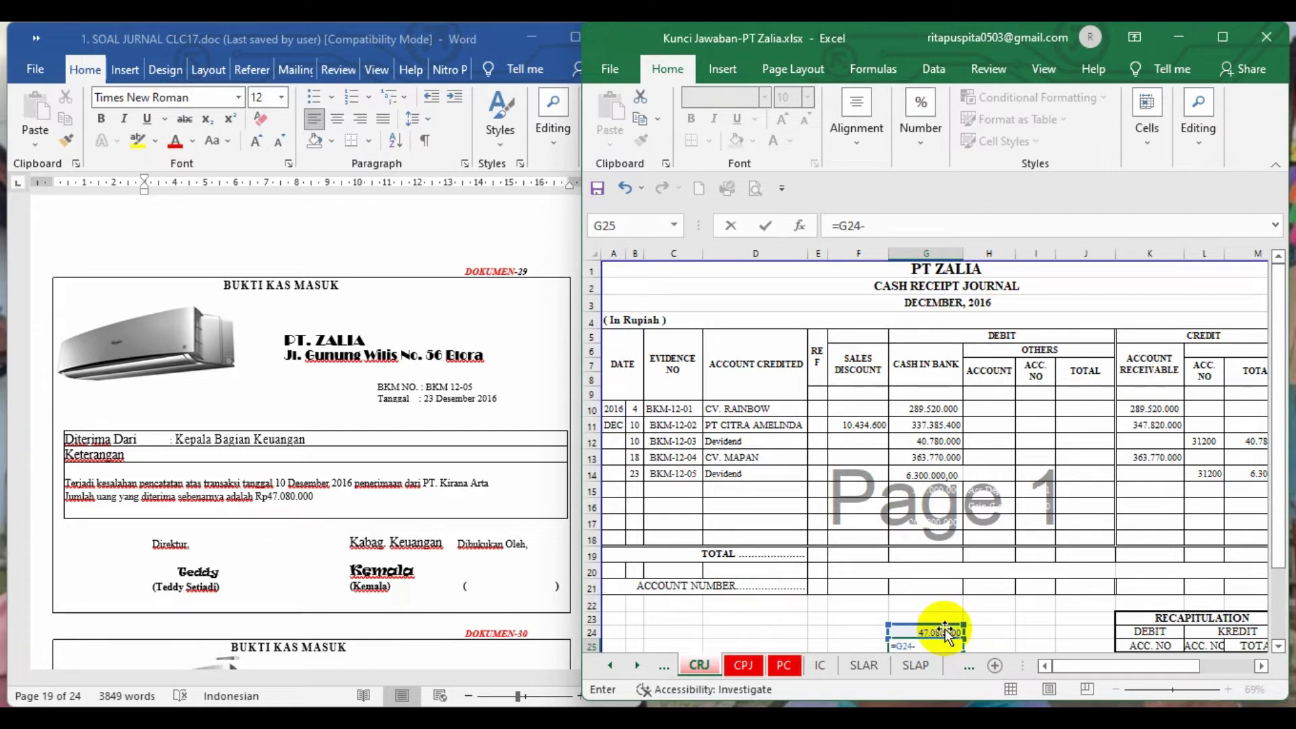
{"action": "type", "text": "-"}
{"action": "left_click", "coordinate": [904, 442]}
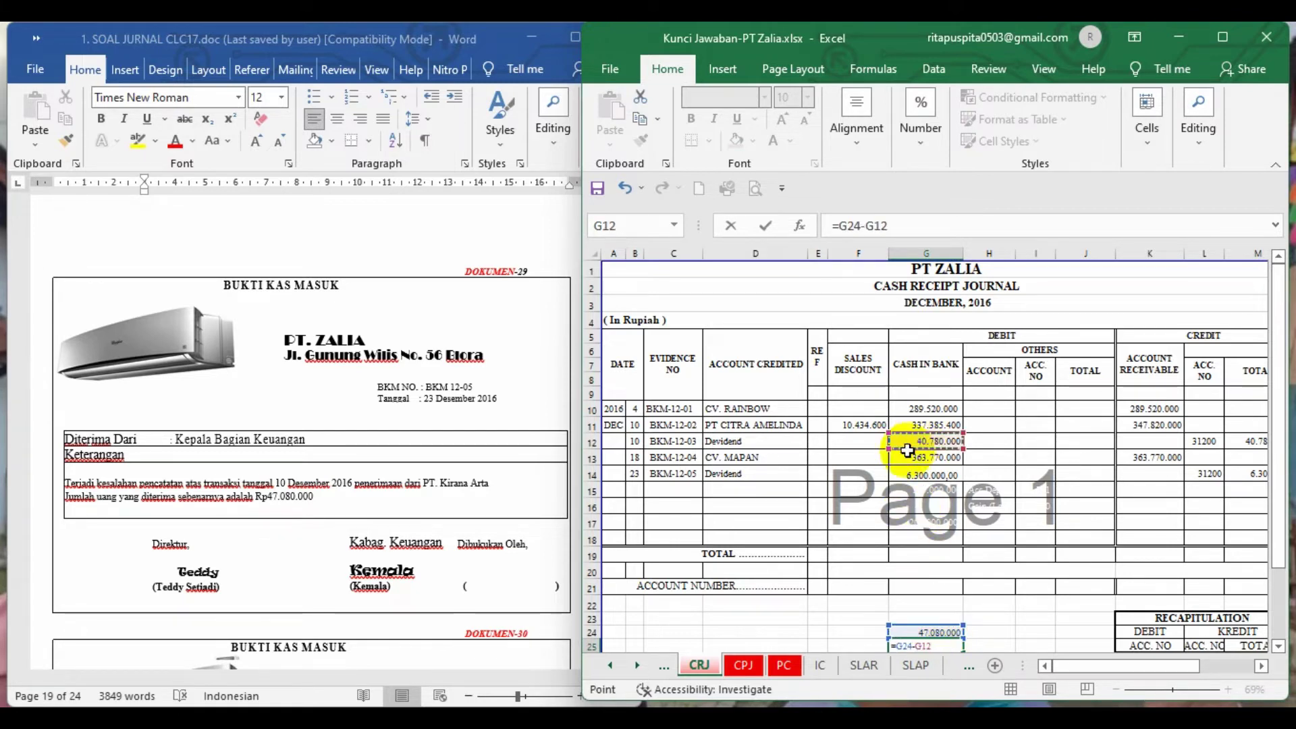
{"action": "key", "text": "Return"}
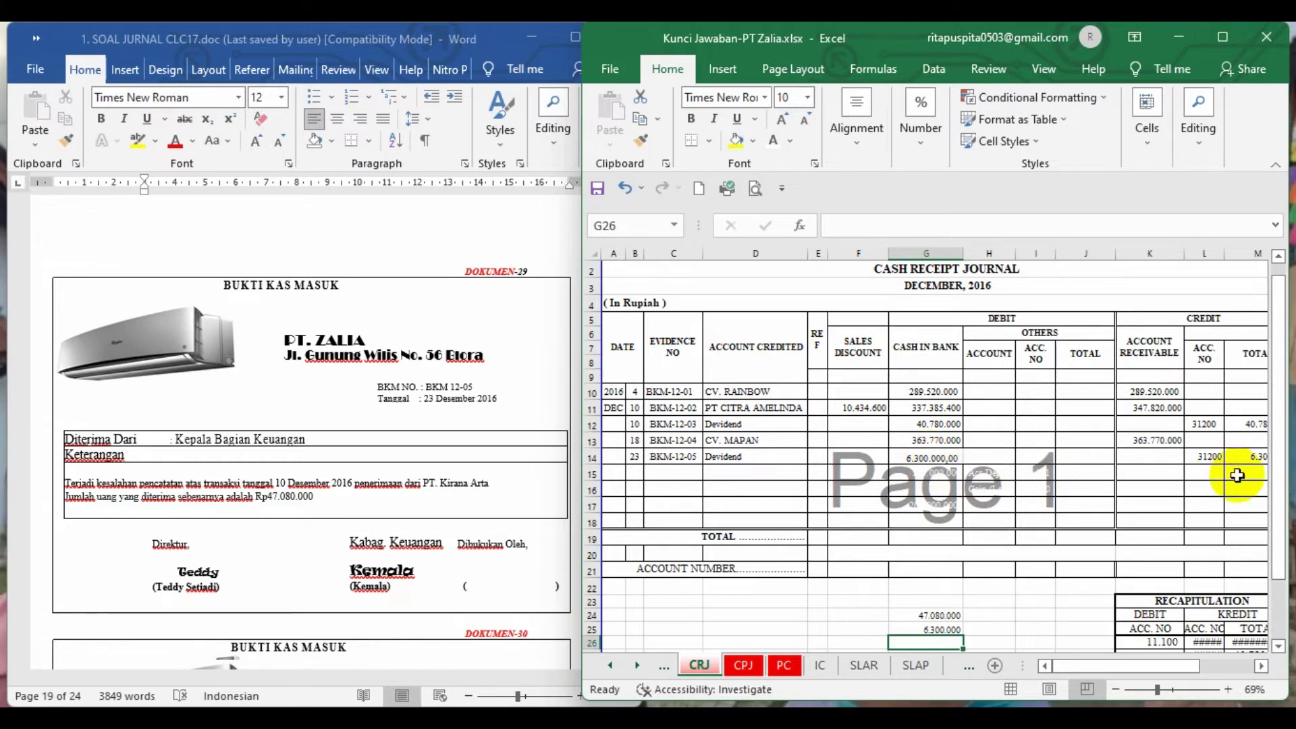
Review the journal's credit columns and document 30, and look up the Acc Depr Vehicles account on the NS sheet
{"action": "left_click_drag", "start_coordinate": [1140, 667], "coordinate": [1154, 665]}
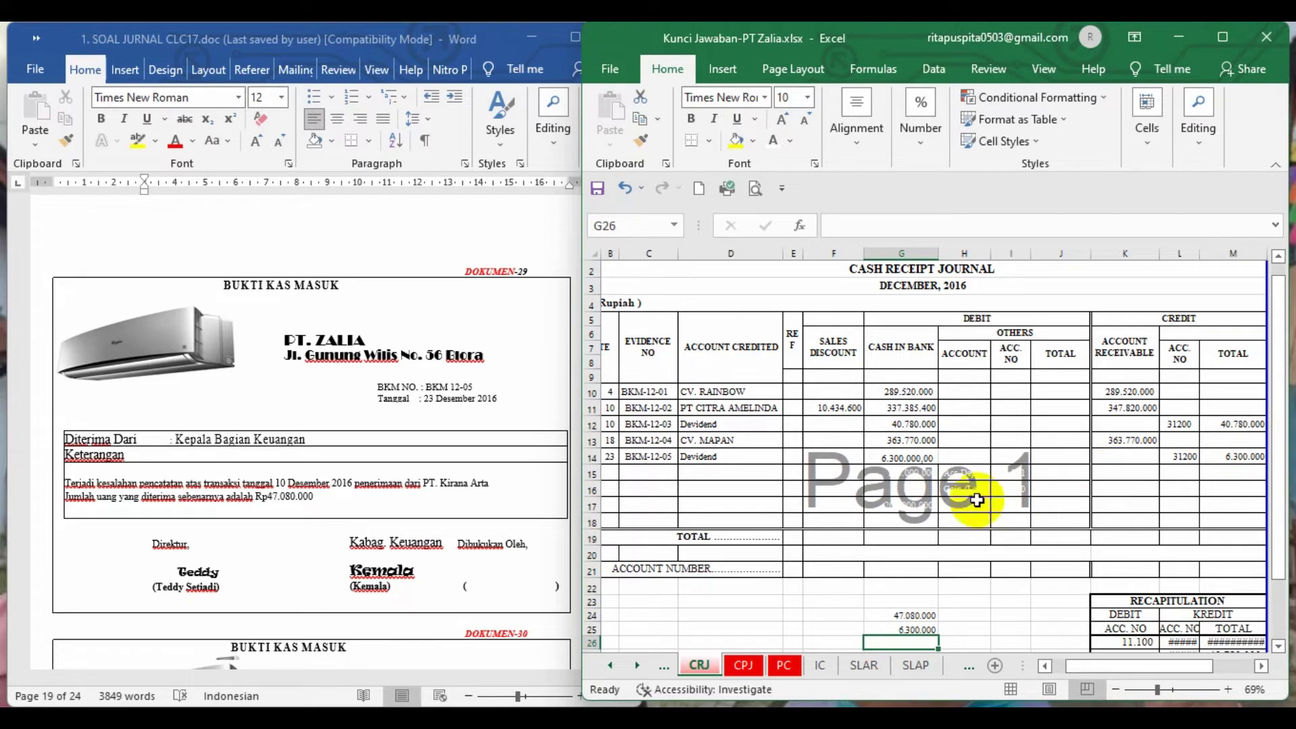
{"action": "left_click", "coordinate": [467, 475]}
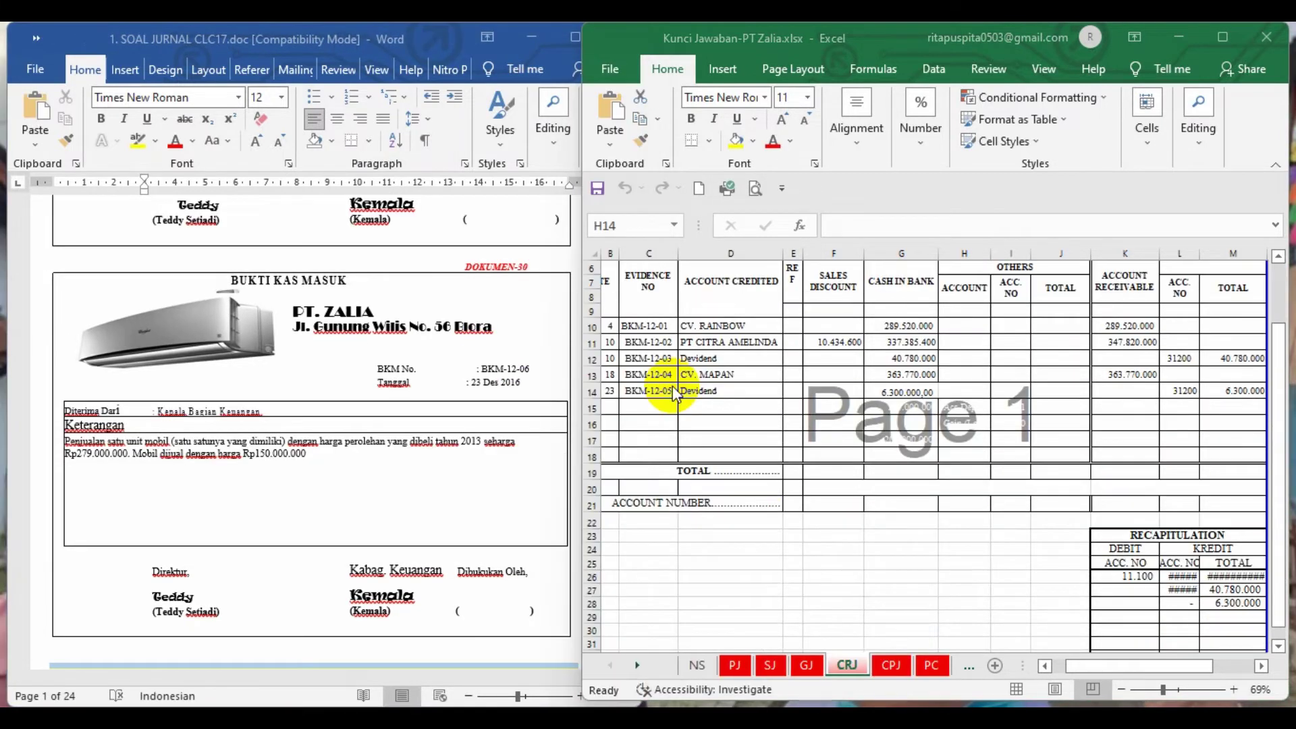
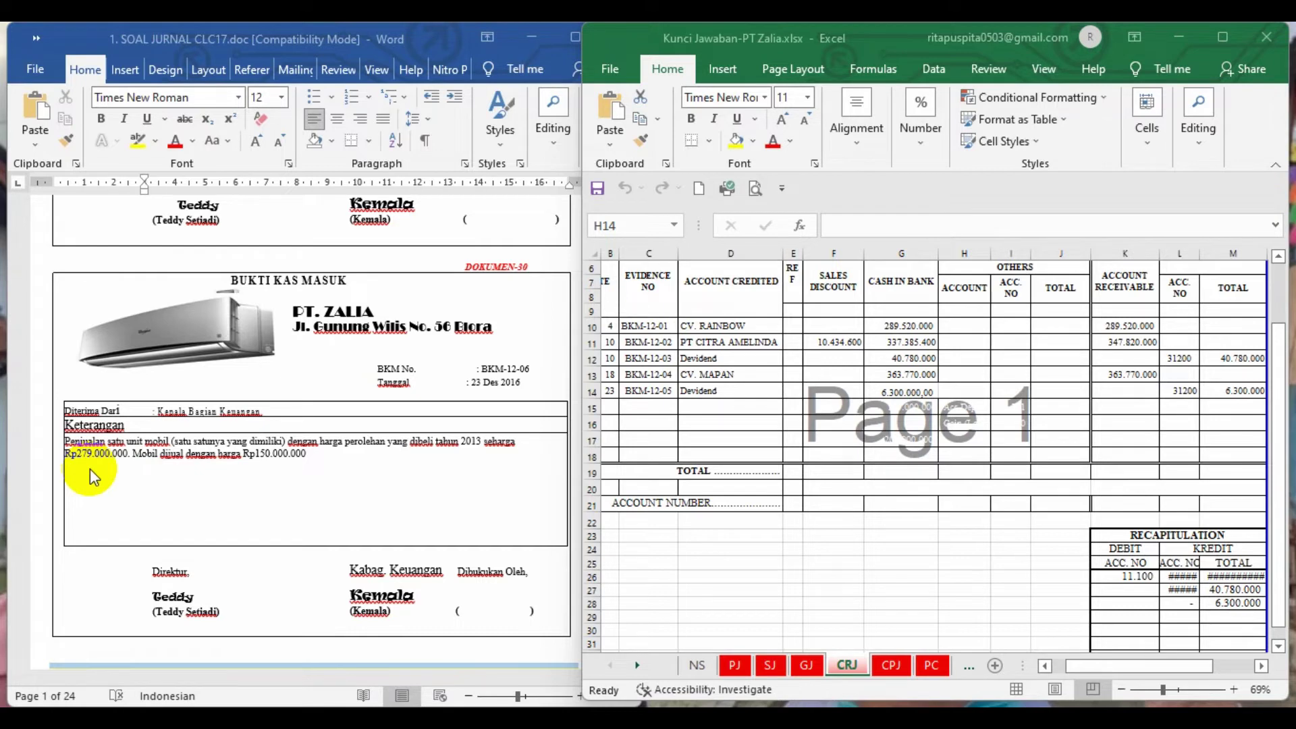
{"action": "left_click", "coordinate": [698, 667]}
{"action": "left_click", "coordinate": [855, 484]}
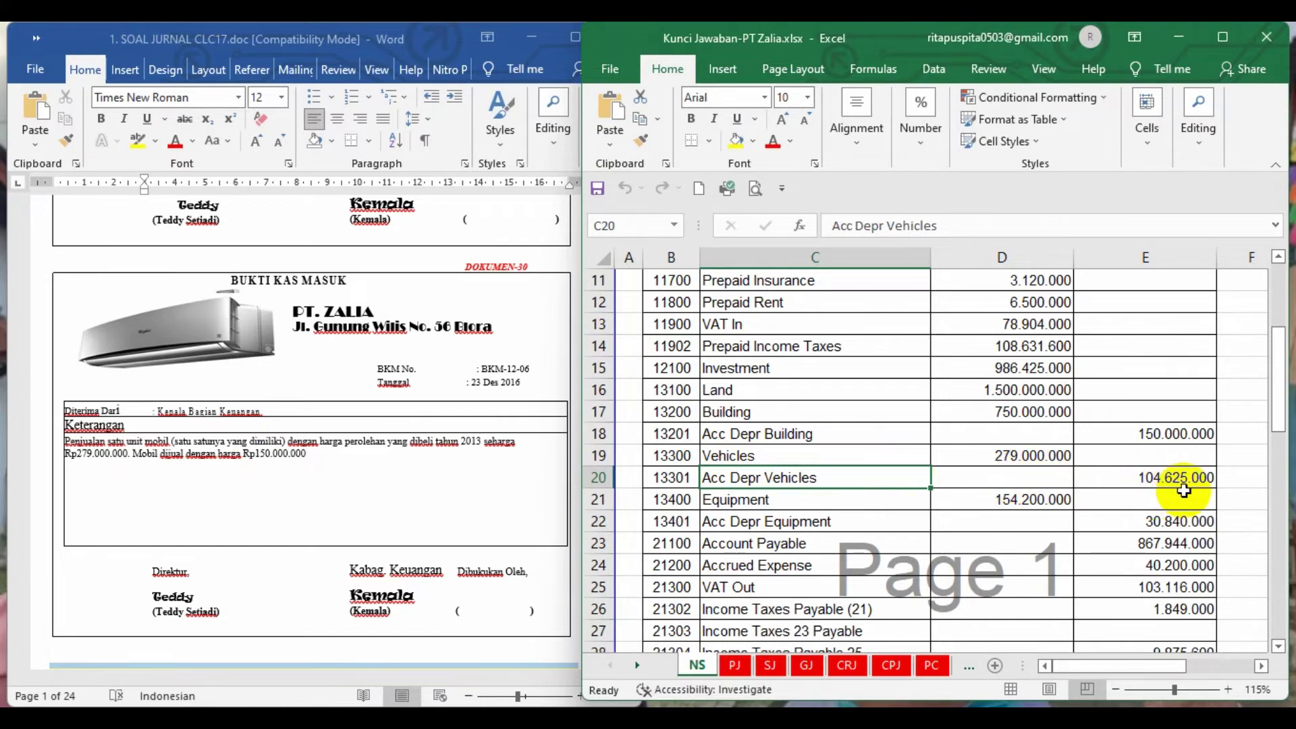
Reveal the hidden vehicle cost and accumulated depreciation figures in rows 23 to 25 of the CRJ sheet with a dark font colour
{"action": "left_click", "coordinate": [849, 666]}
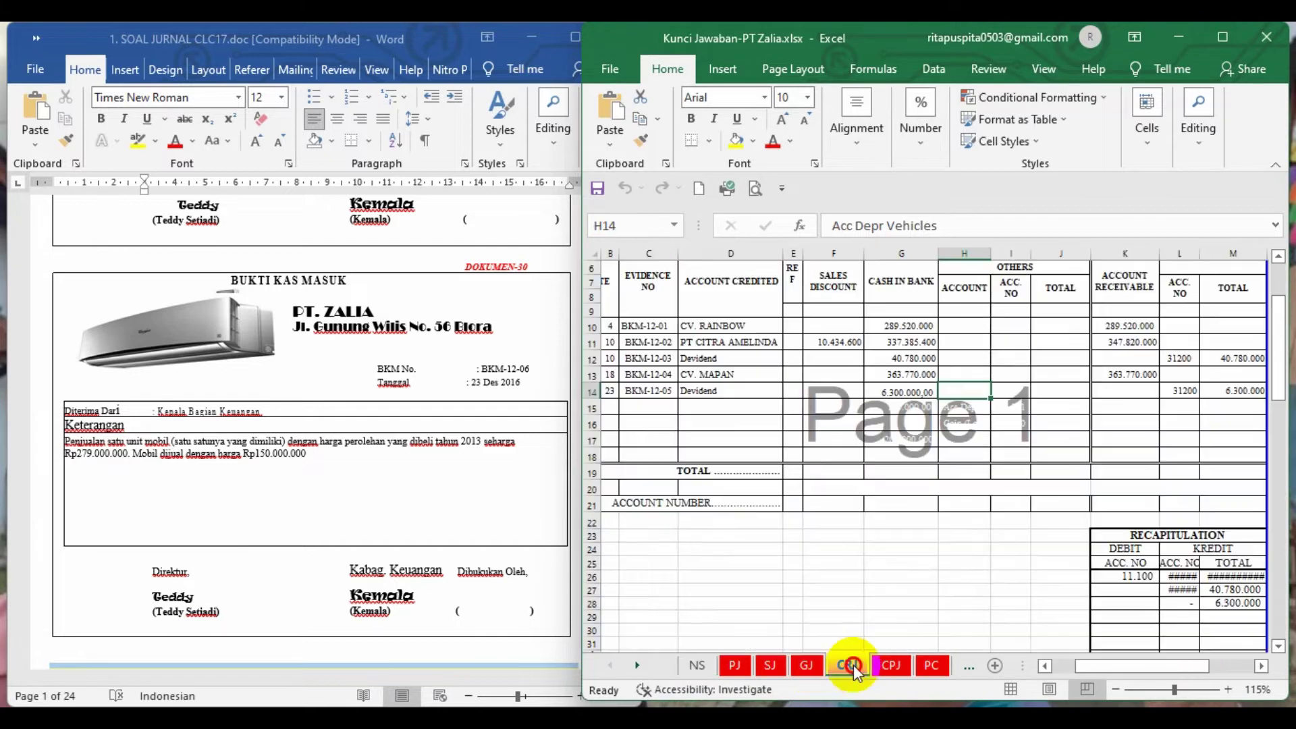
{"action": "left_click", "coordinate": [773, 601]}
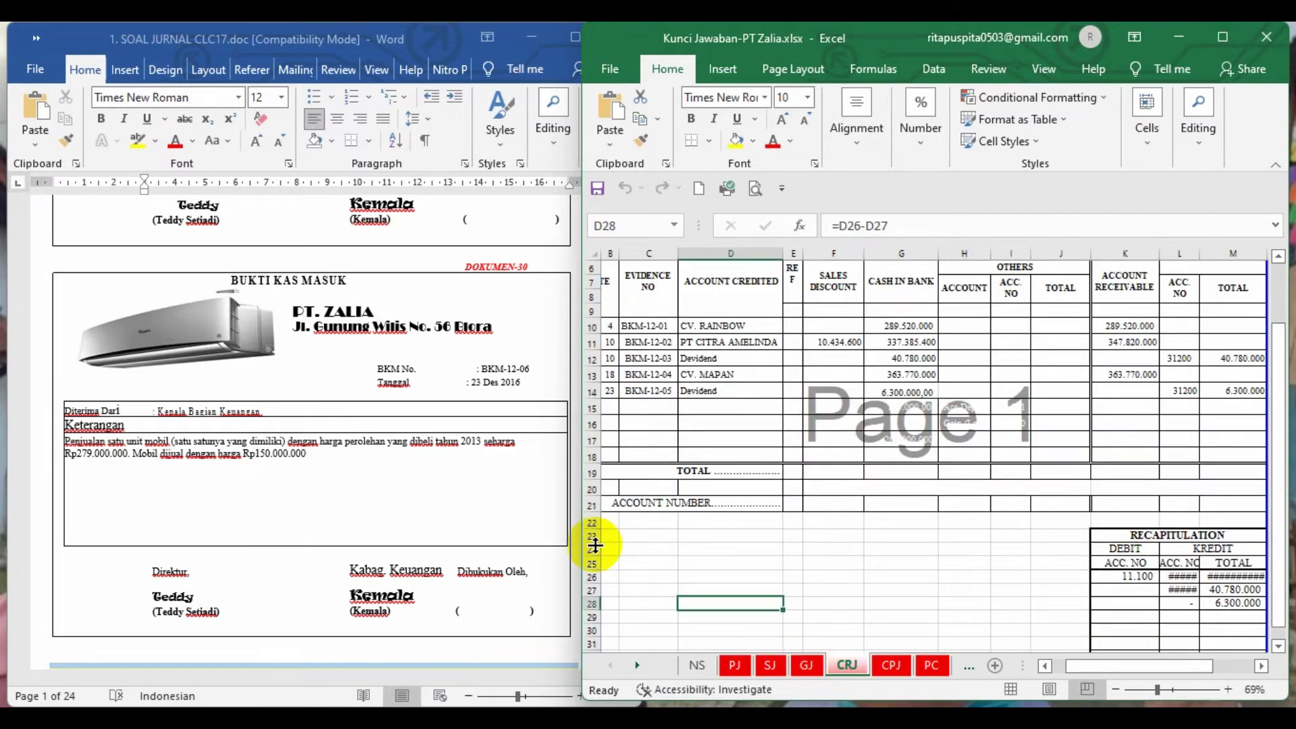
{"action": "left_click_drag", "start_coordinate": [593, 535], "coordinate": [593, 562]}
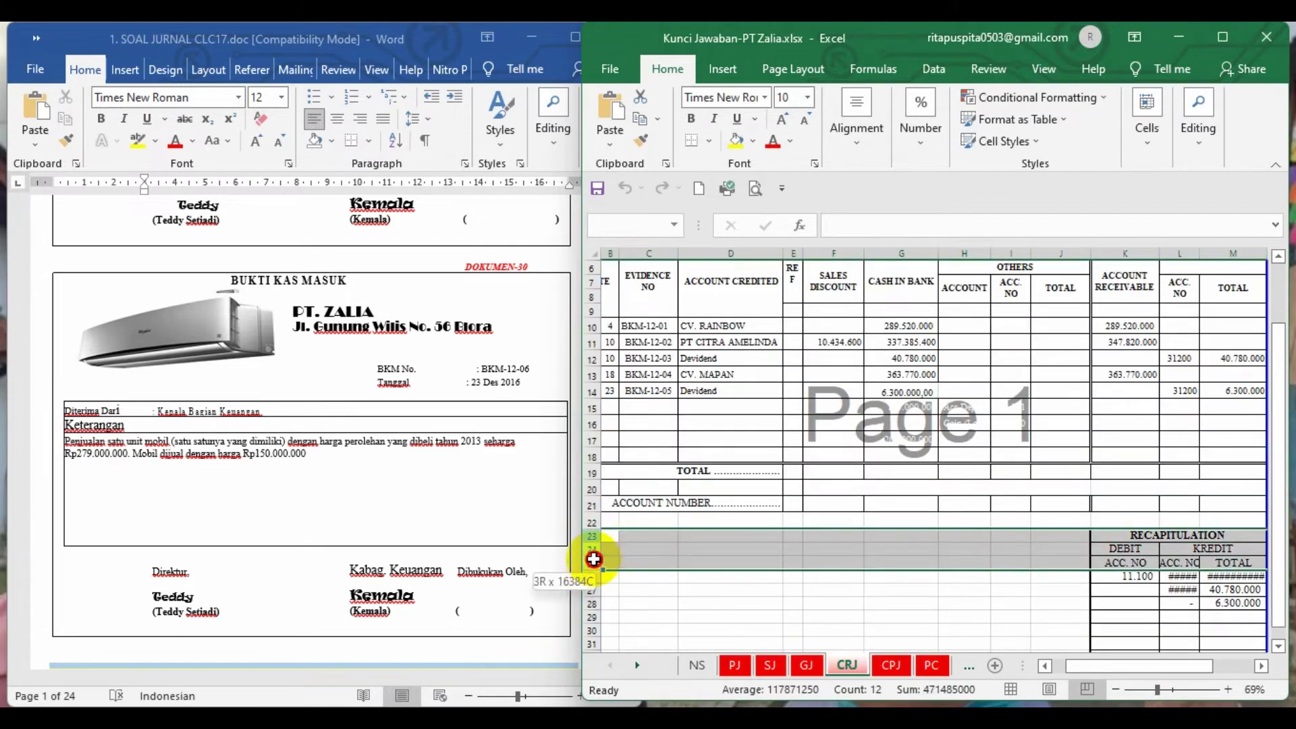
{"action": "left_click", "coordinate": [793, 141]}
{"action": "left_click", "coordinate": [797, 164]}
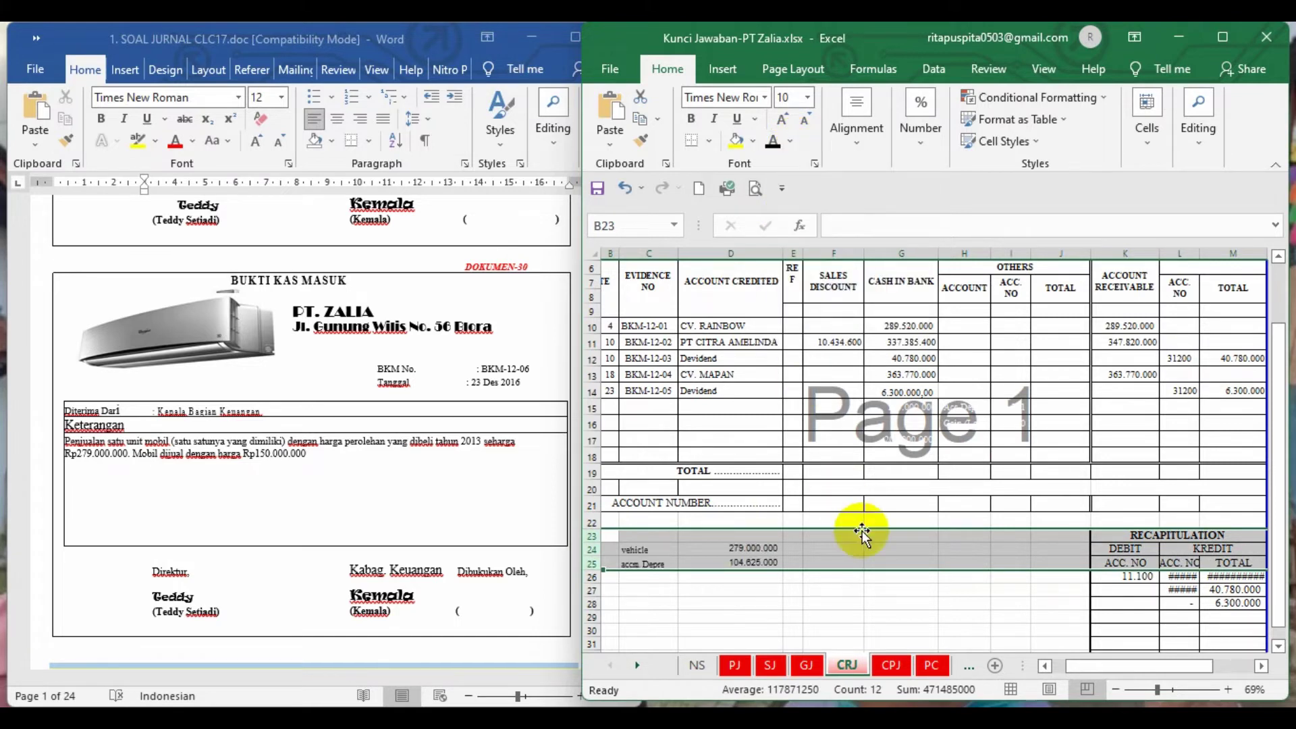
{"action": "left_click", "coordinate": [739, 547]}
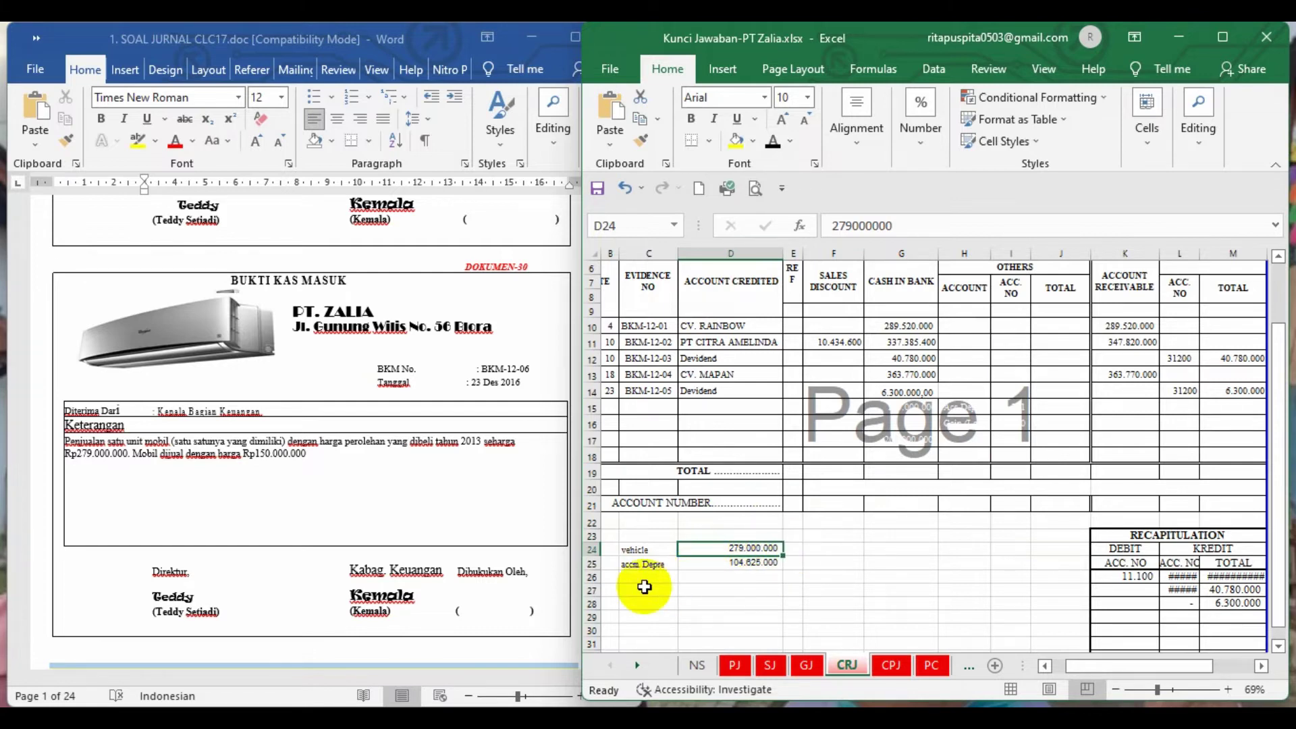
Apply the same dark font colour to rows 26 to 28 to reveal the book value, selling price and loss calculation
{"action": "left_click", "coordinate": [592, 578]}
{"action": "left_click", "coordinate": [770, 139]}
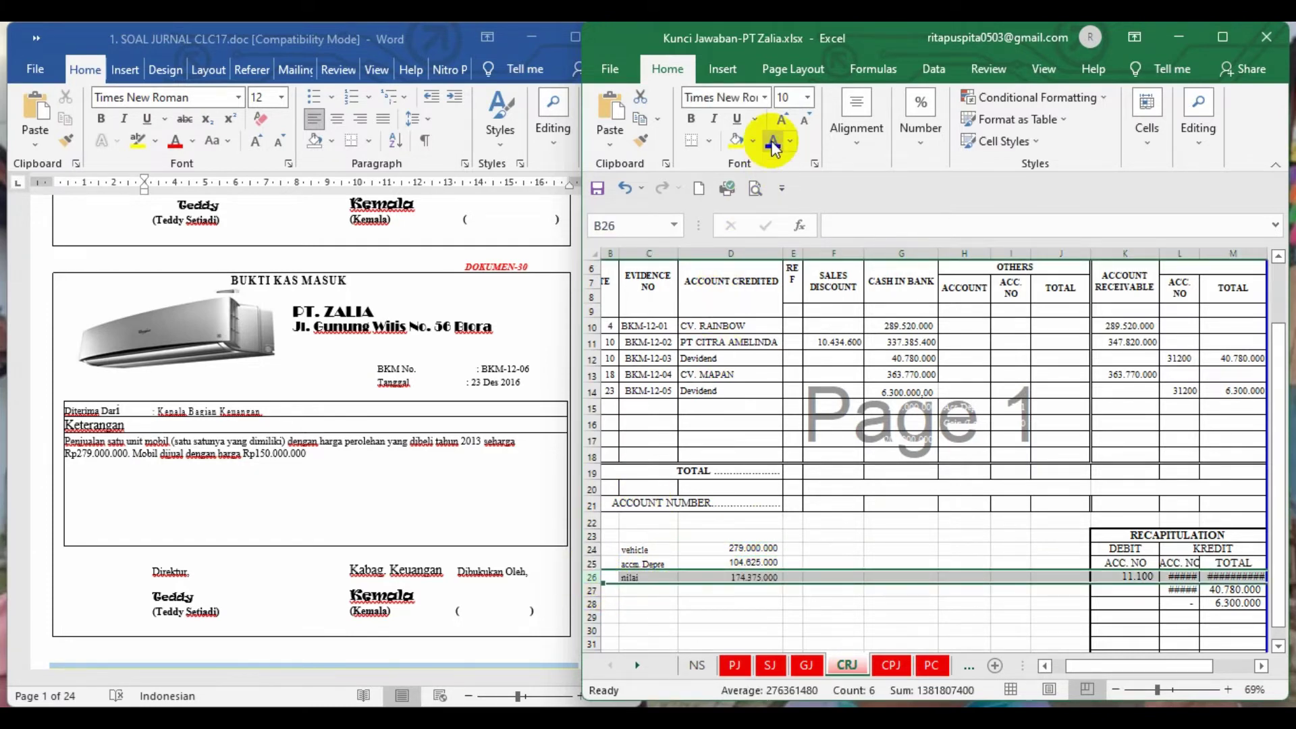
{"action": "left_click", "coordinate": [819, 602]}
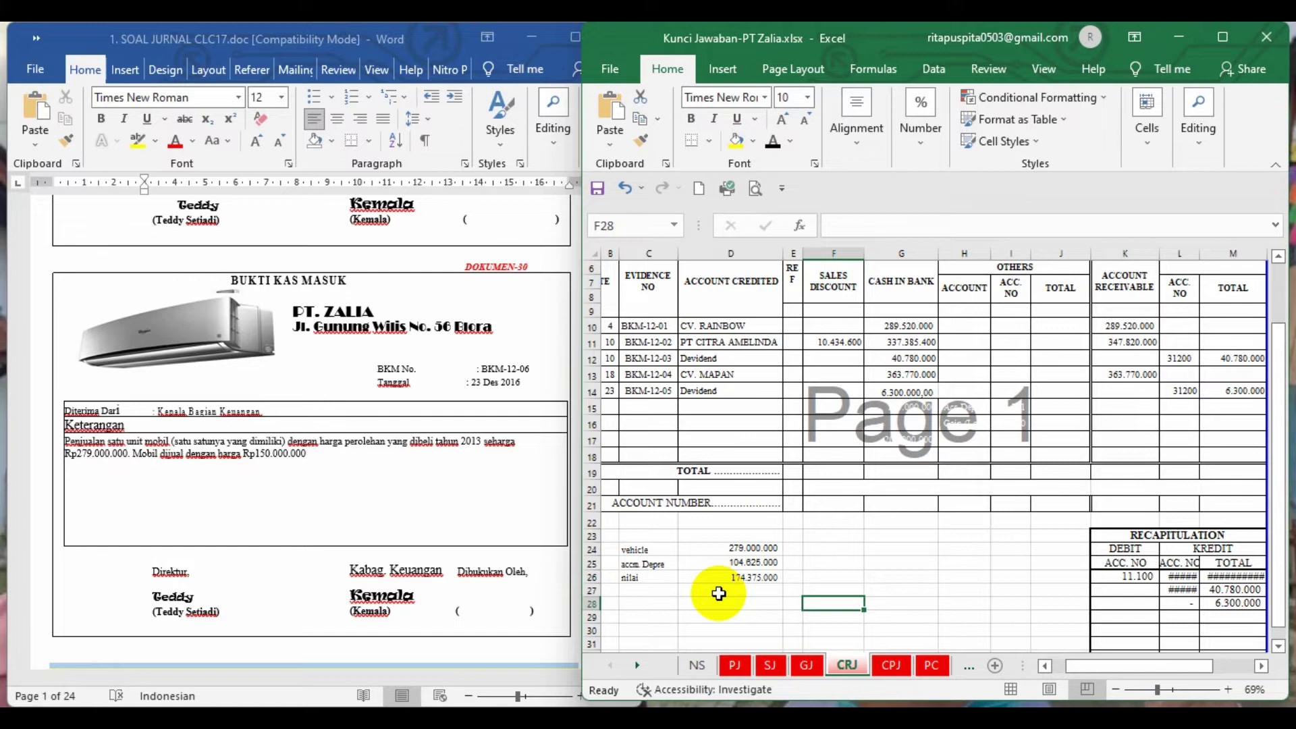
{"action": "left_click", "coordinate": [592, 591]}
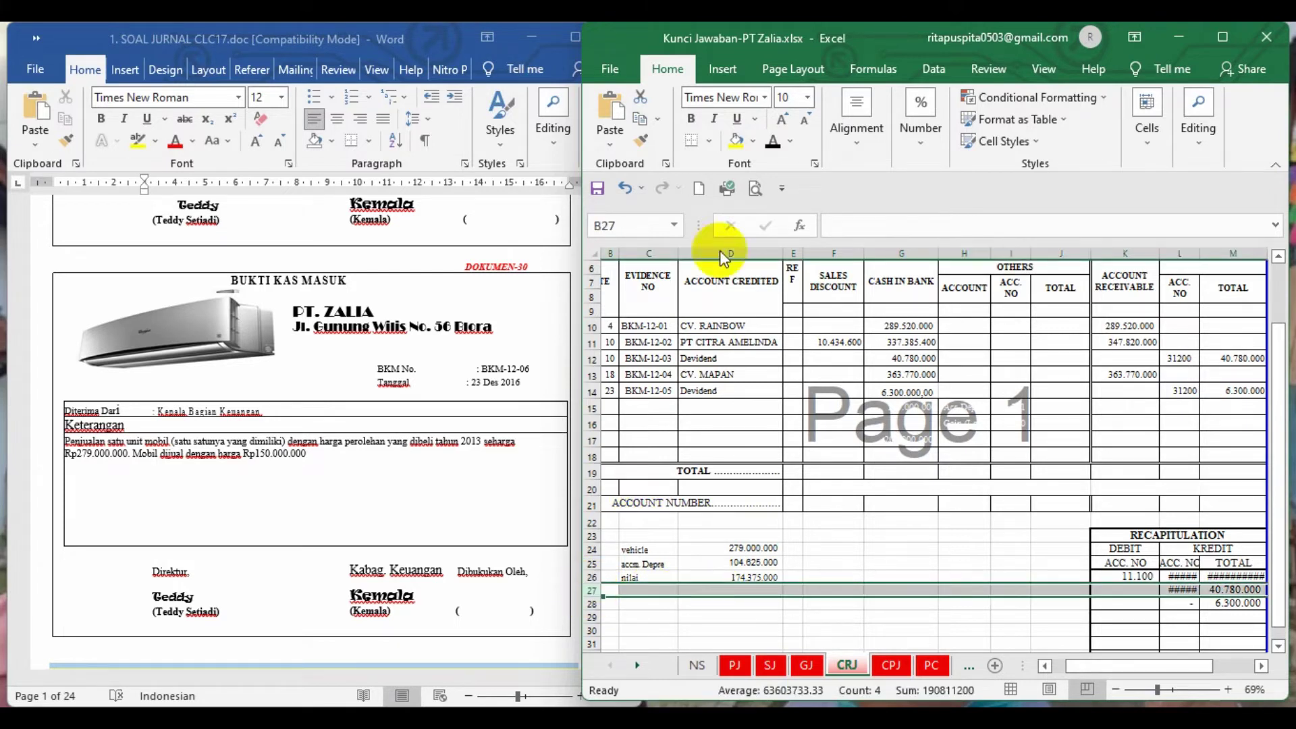
{"action": "left_click", "coordinate": [769, 144]}
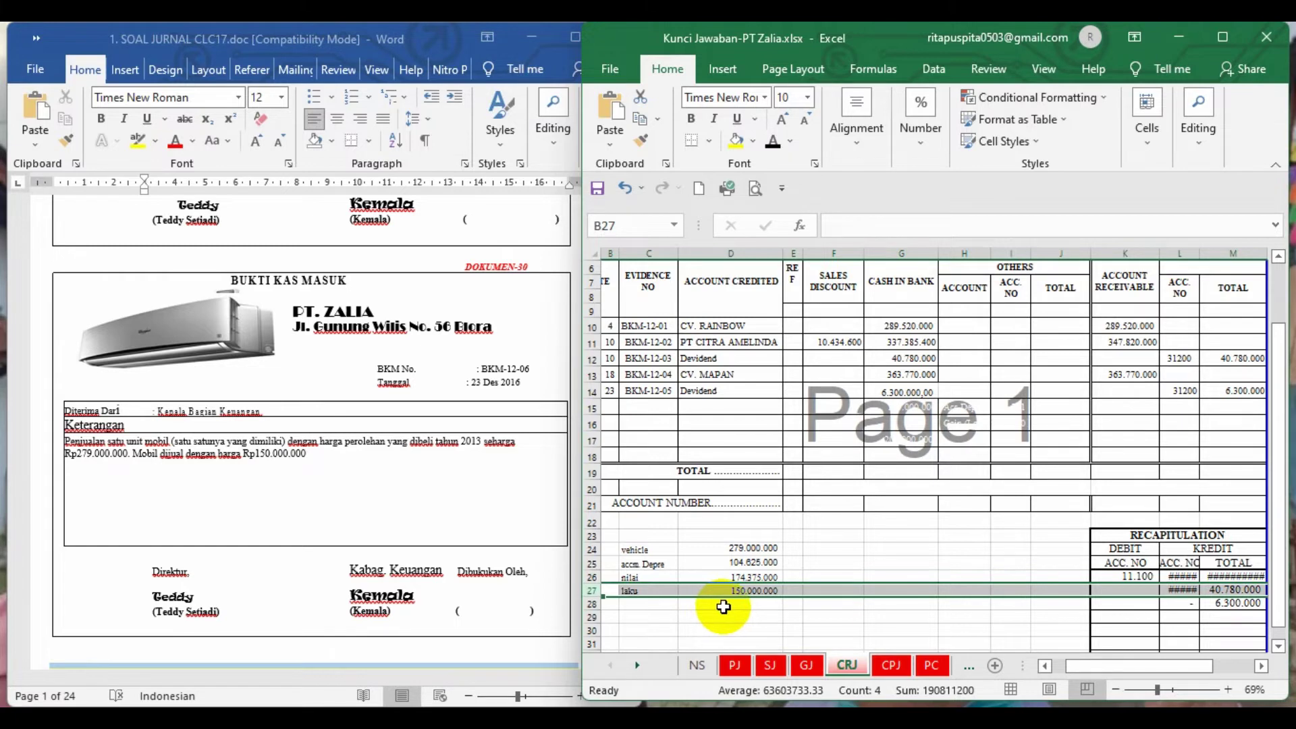
{"action": "left_click", "coordinate": [590, 604]}
{"action": "left_click", "coordinate": [773, 143]}
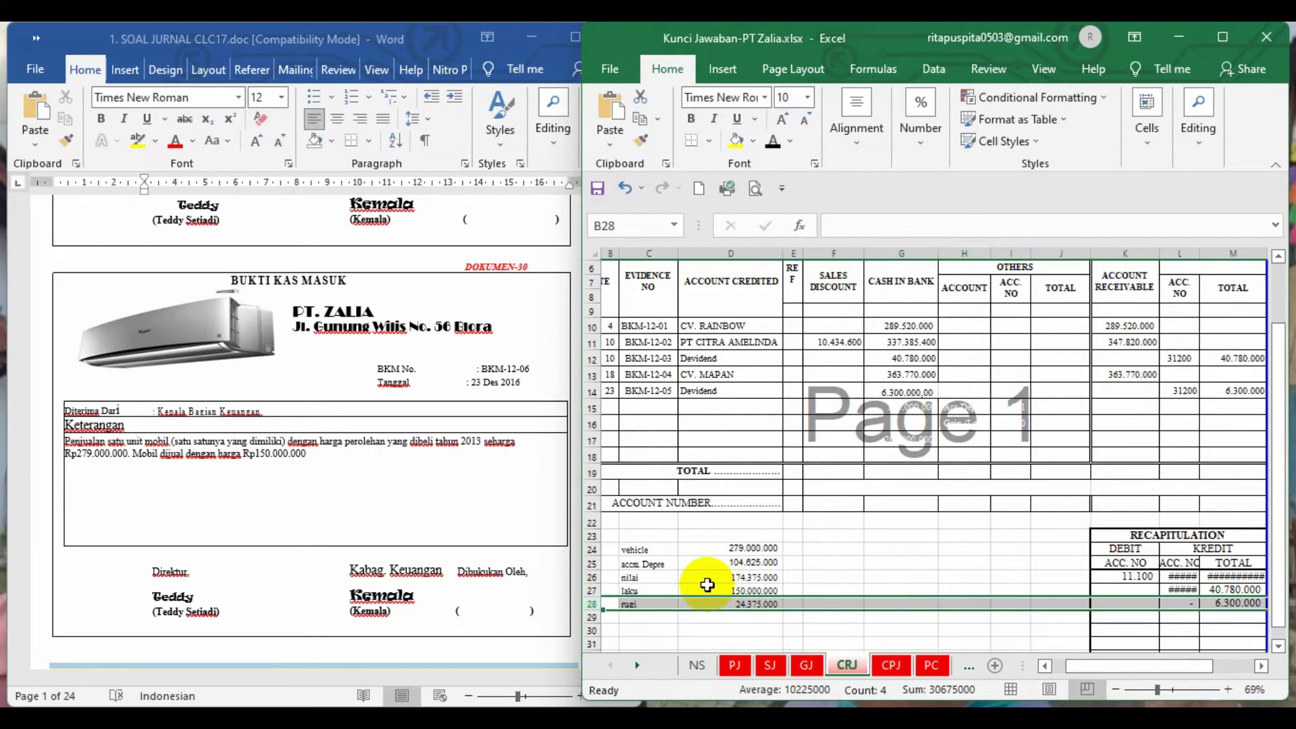
{"action": "left_click", "coordinate": [719, 604]}
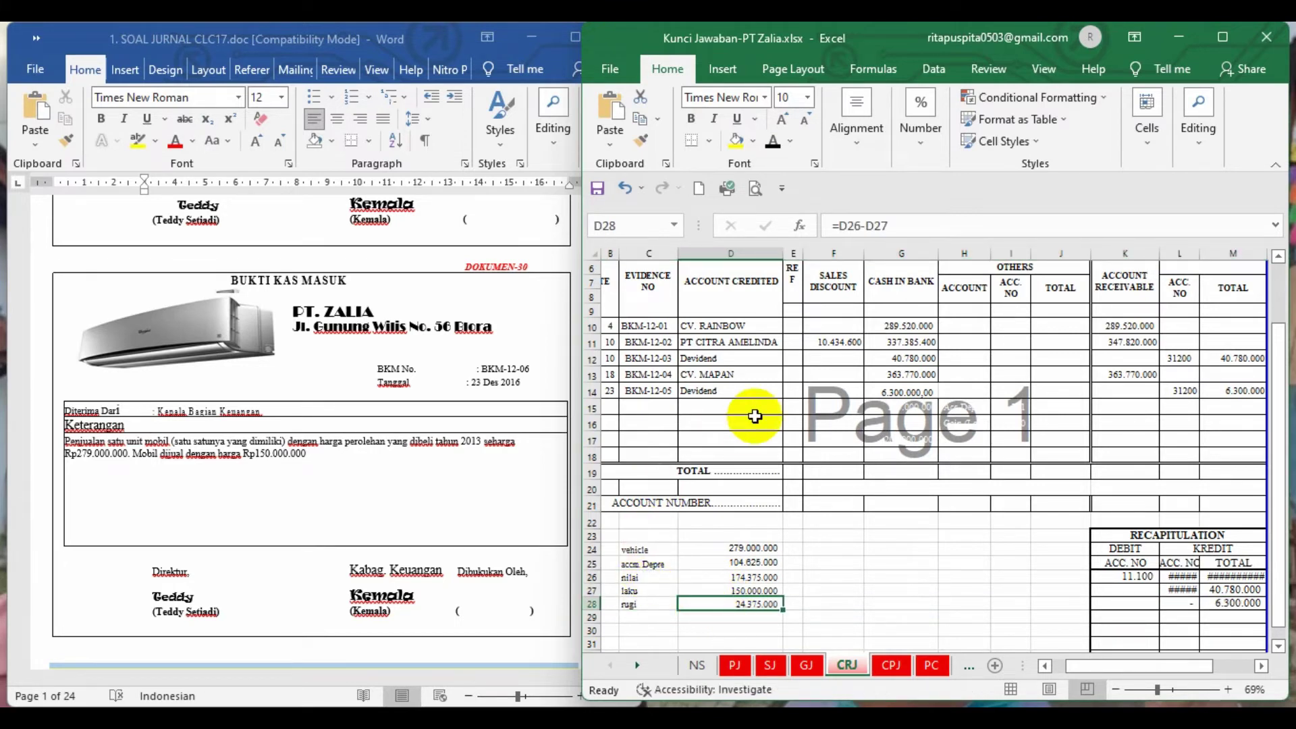
{"action": "left_click", "coordinate": [845, 576]}
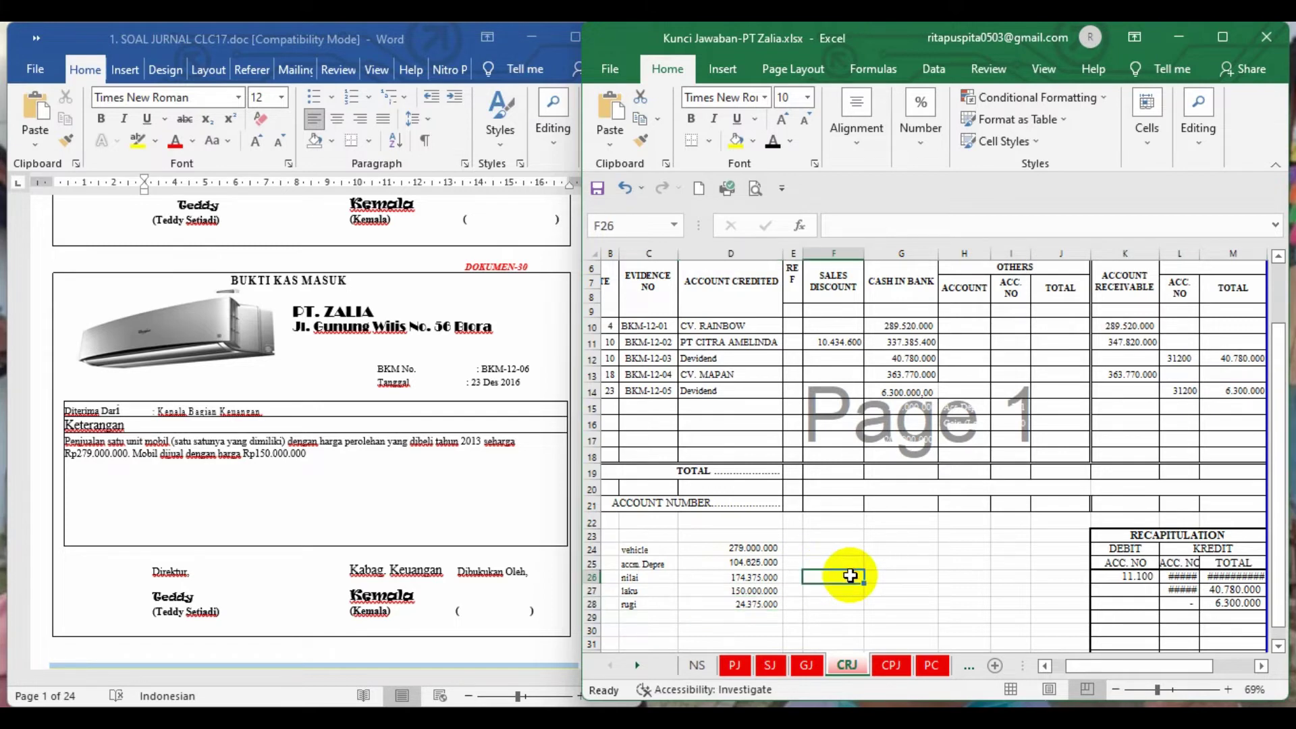
{"action": "left_click", "coordinate": [592, 407]}
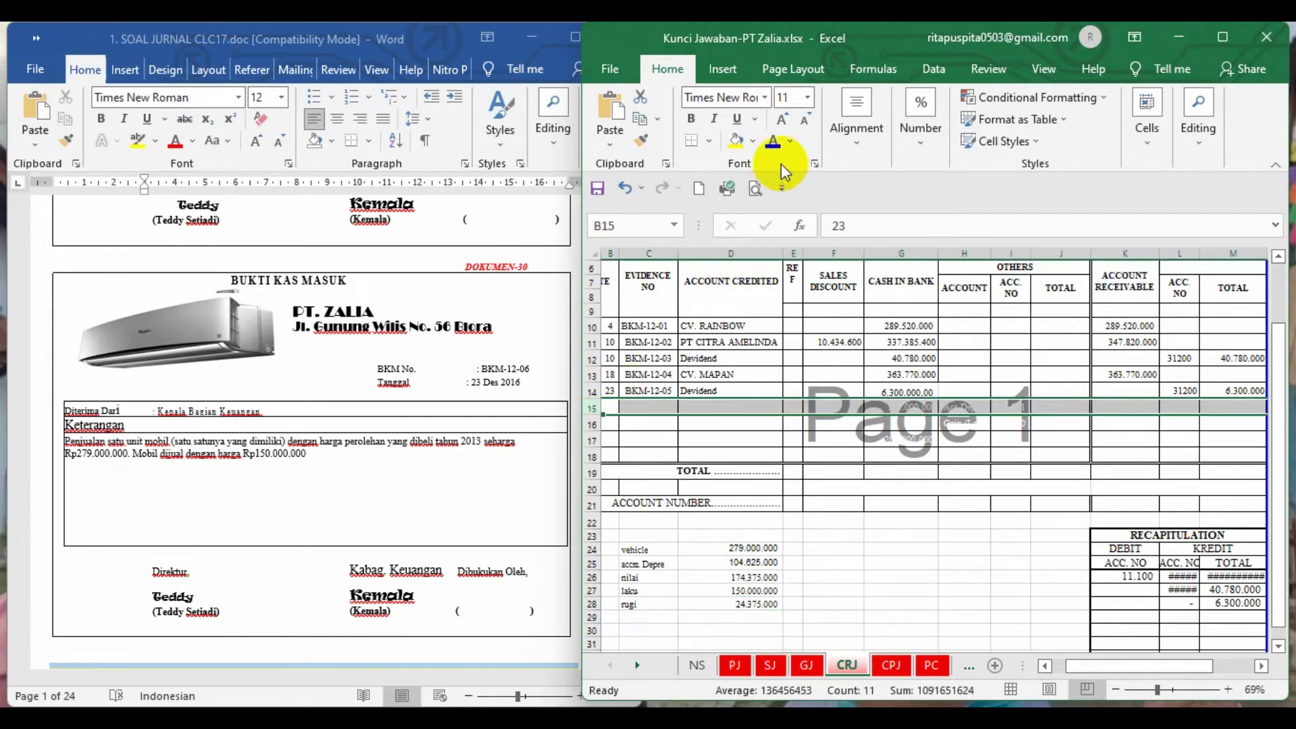
{"action": "left_click", "coordinate": [776, 146]}
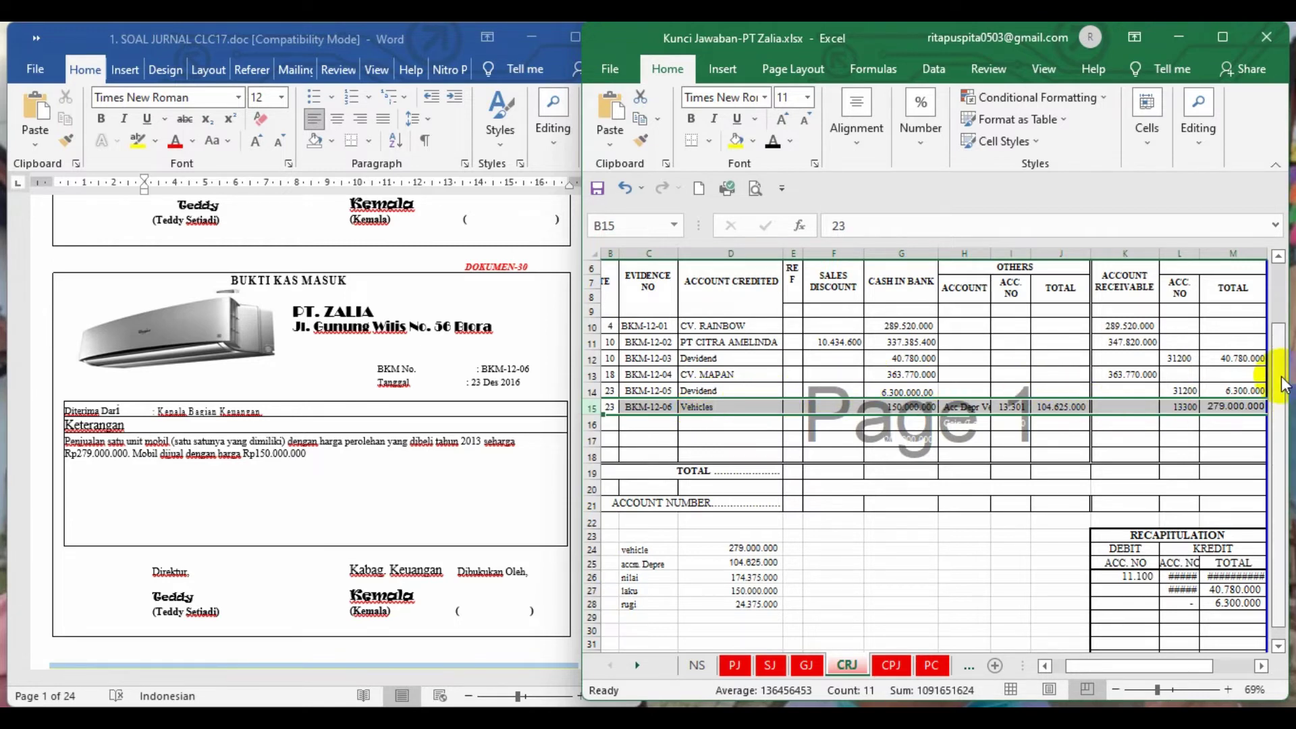
{"action": "scroll", "coordinate": [1283, 385], "scroll_direction": "up", "scroll_amount": 1}
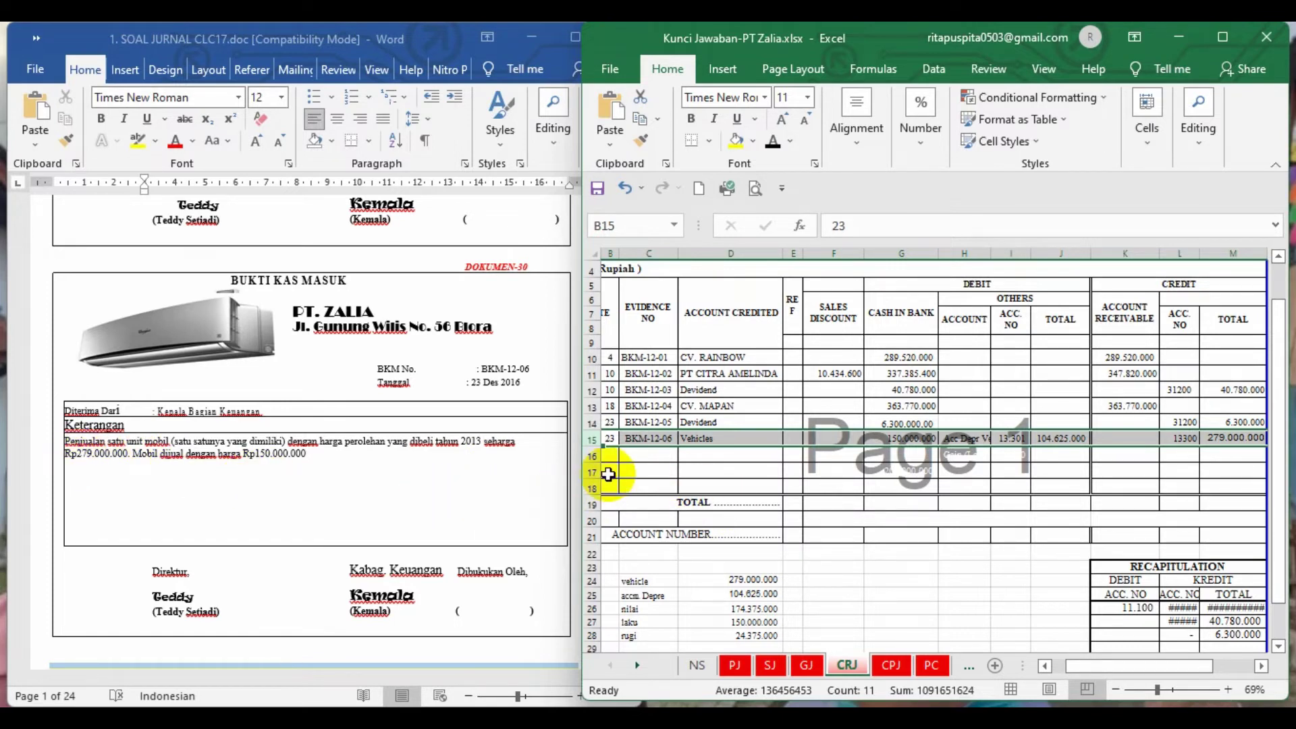
{"action": "left_click", "coordinate": [589, 456]}
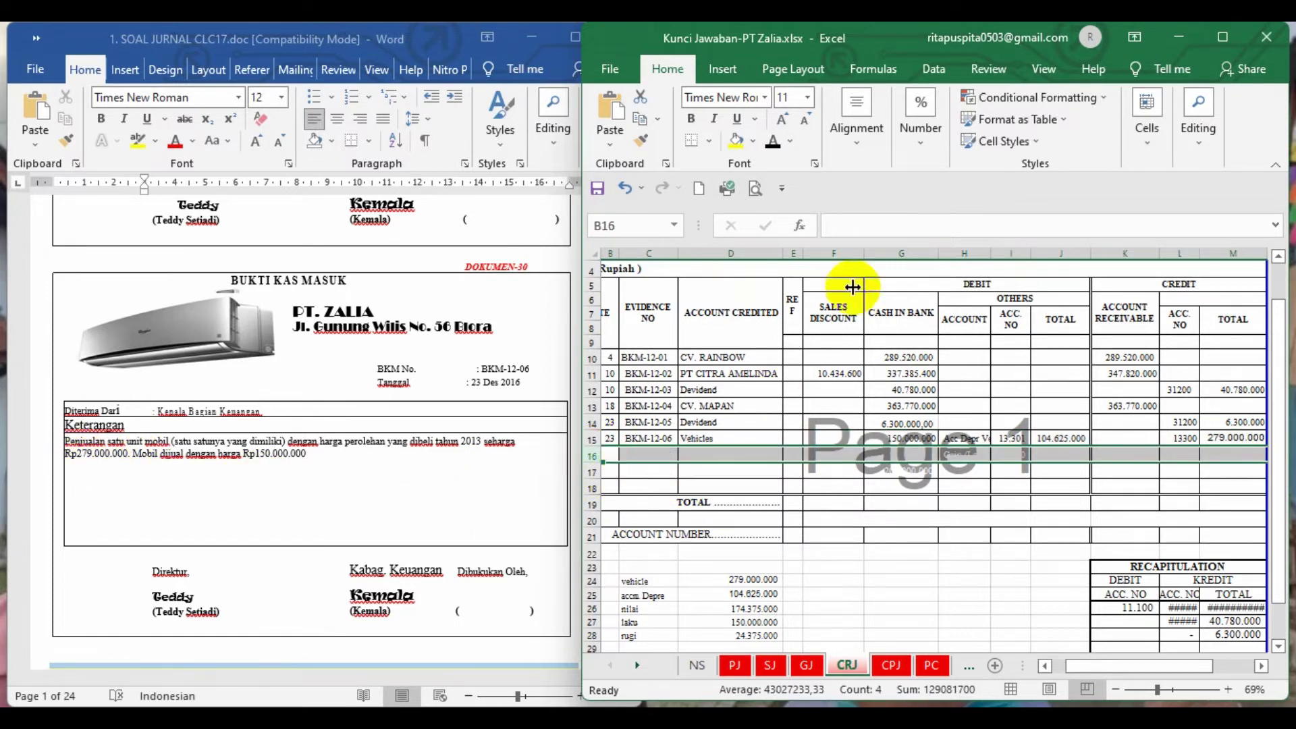
{"action": "left_click", "coordinate": [773, 140]}
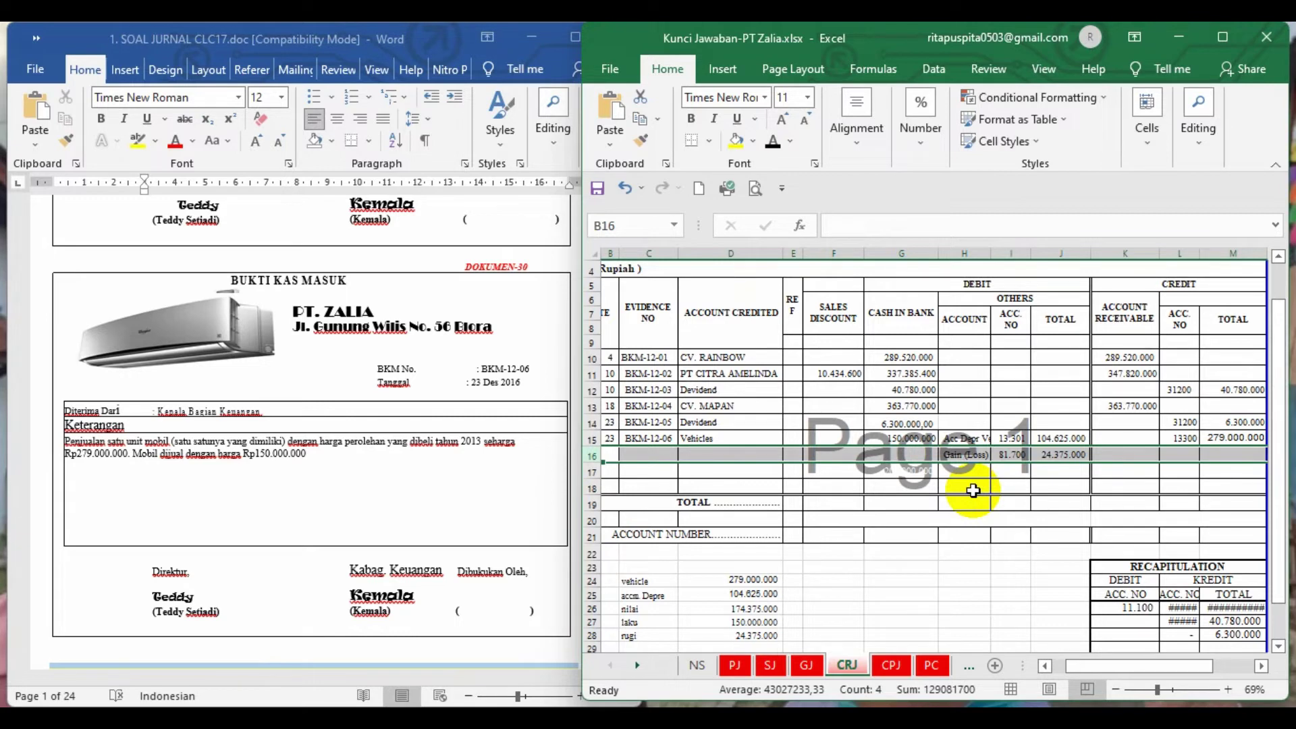
{"action": "left_click", "coordinate": [958, 455]}
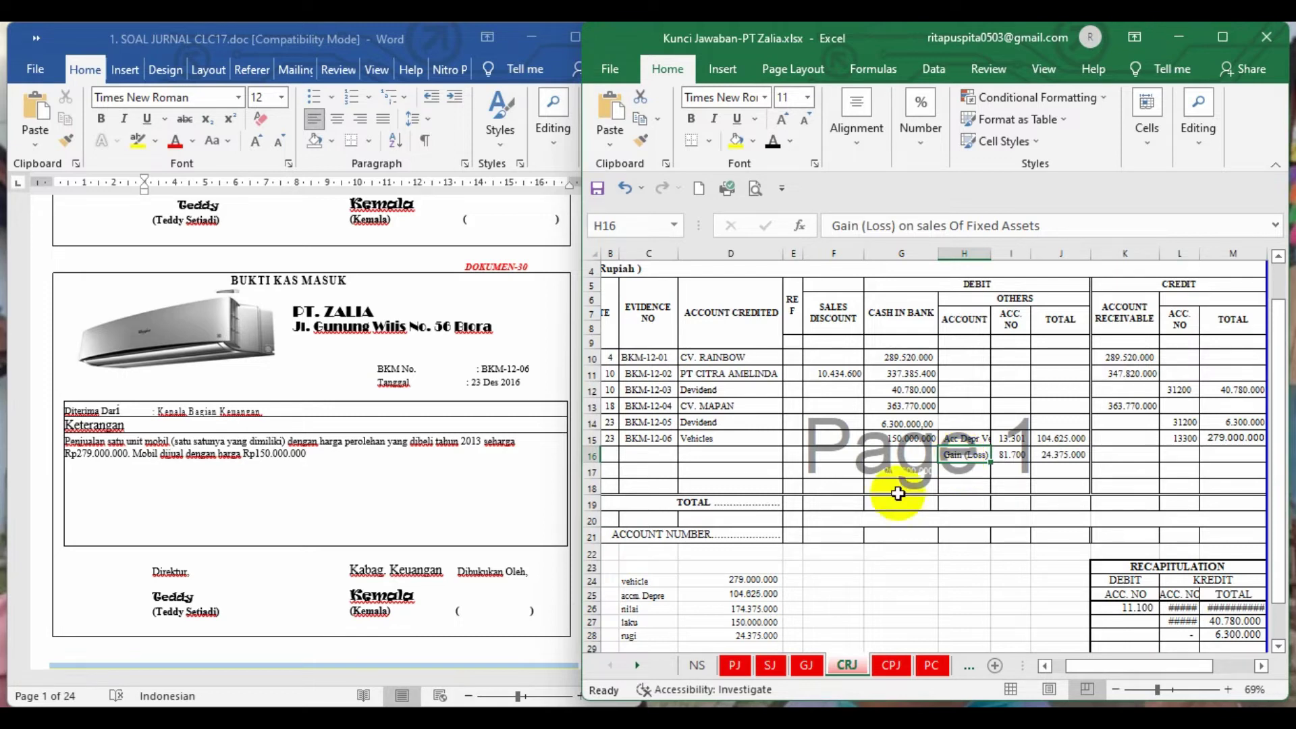
Look up the Gain (Loss) on sales Of Fixed Assets account on the NS sheet and return to the CRJ sheet
{"action": "left_click", "coordinate": [696, 665]}
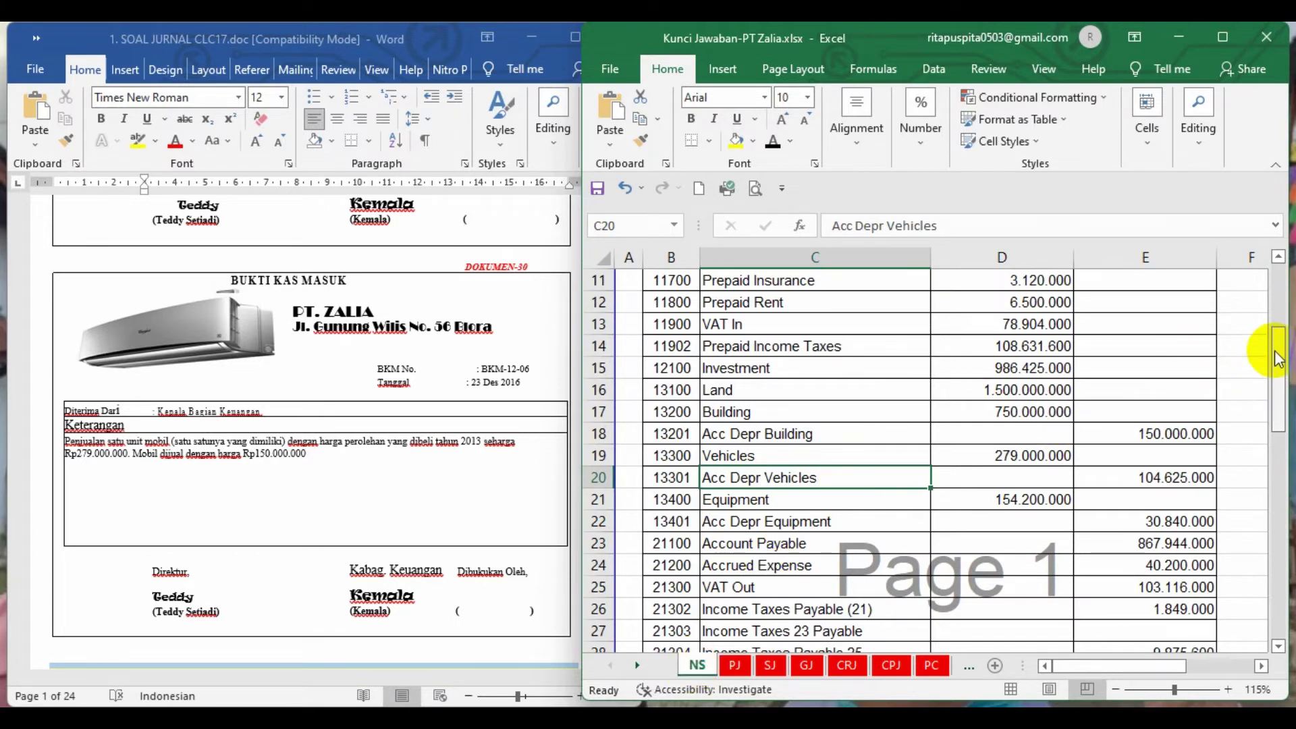
{"action": "left_click_drag", "start_coordinate": [1278, 346], "coordinate": [1276, 533]}
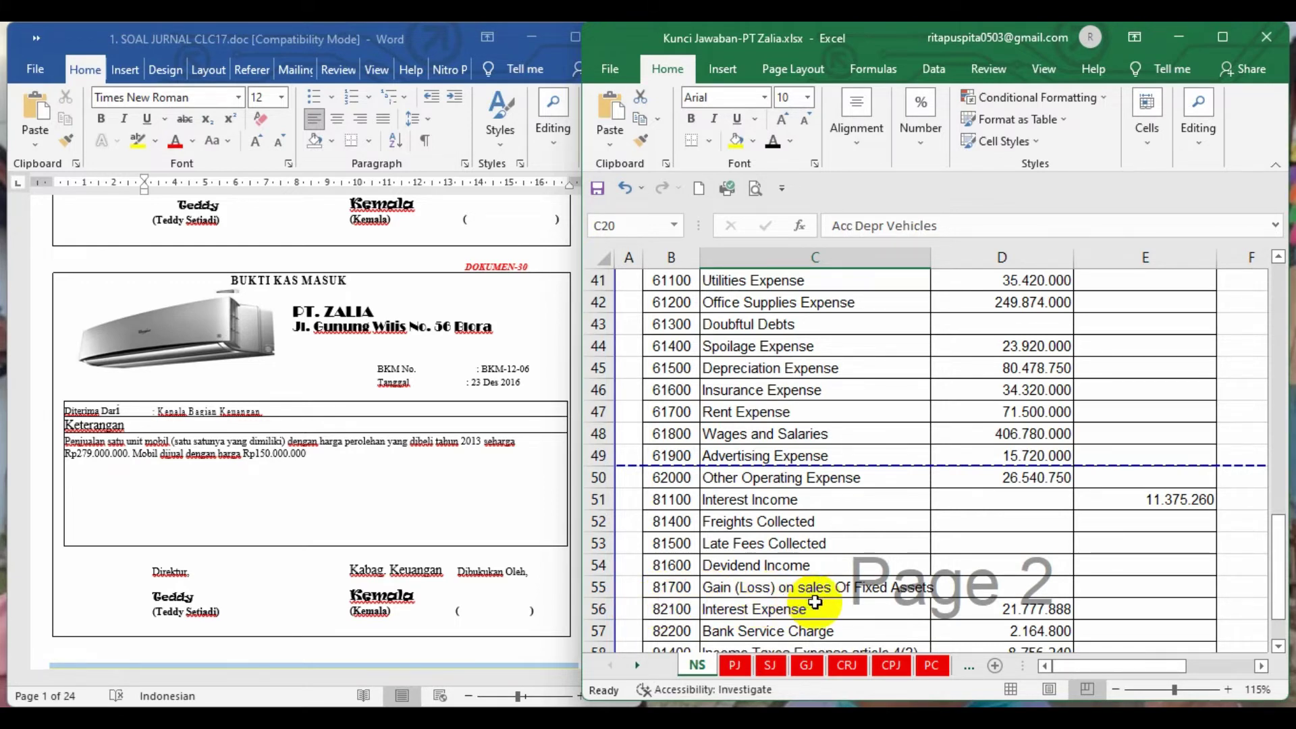
{"action": "left_click", "coordinate": [846, 666]}
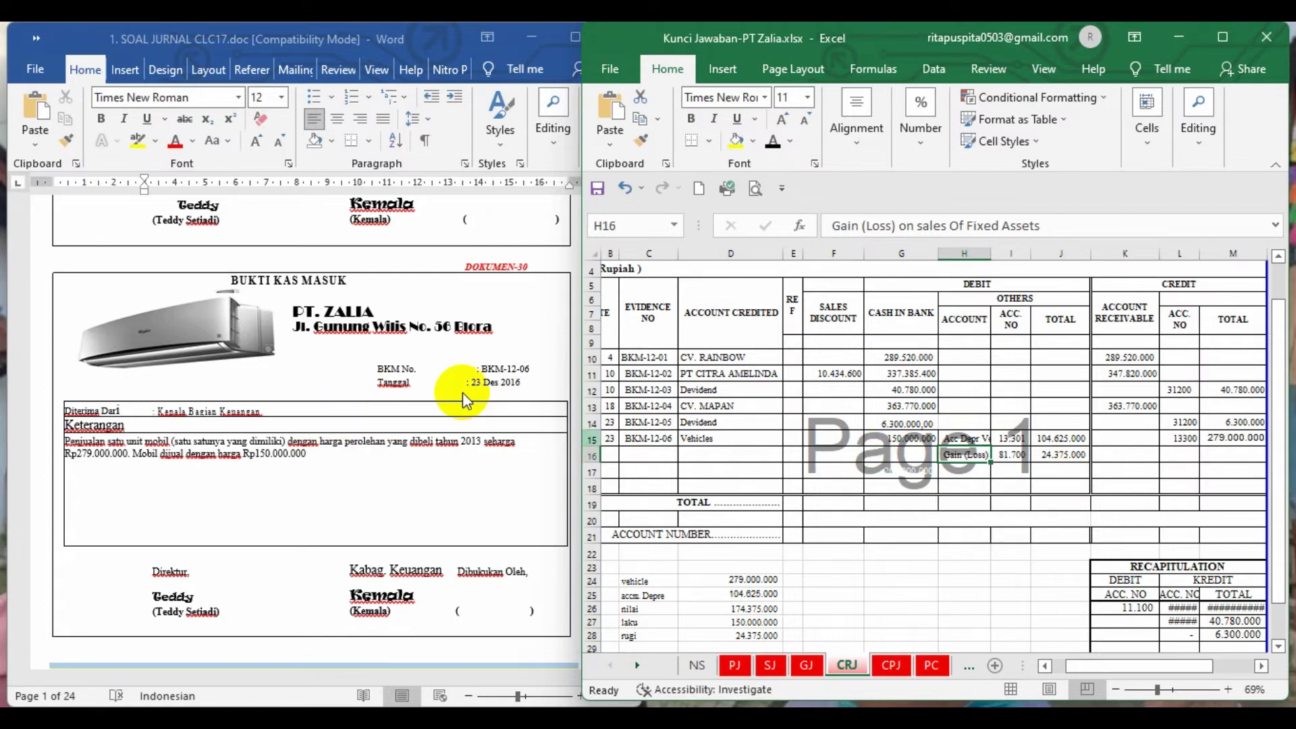
Switch to the Word document and bring document 31, cash payment voucher BKK 12-09, into view
{"action": "left_click", "coordinate": [400, 402]}
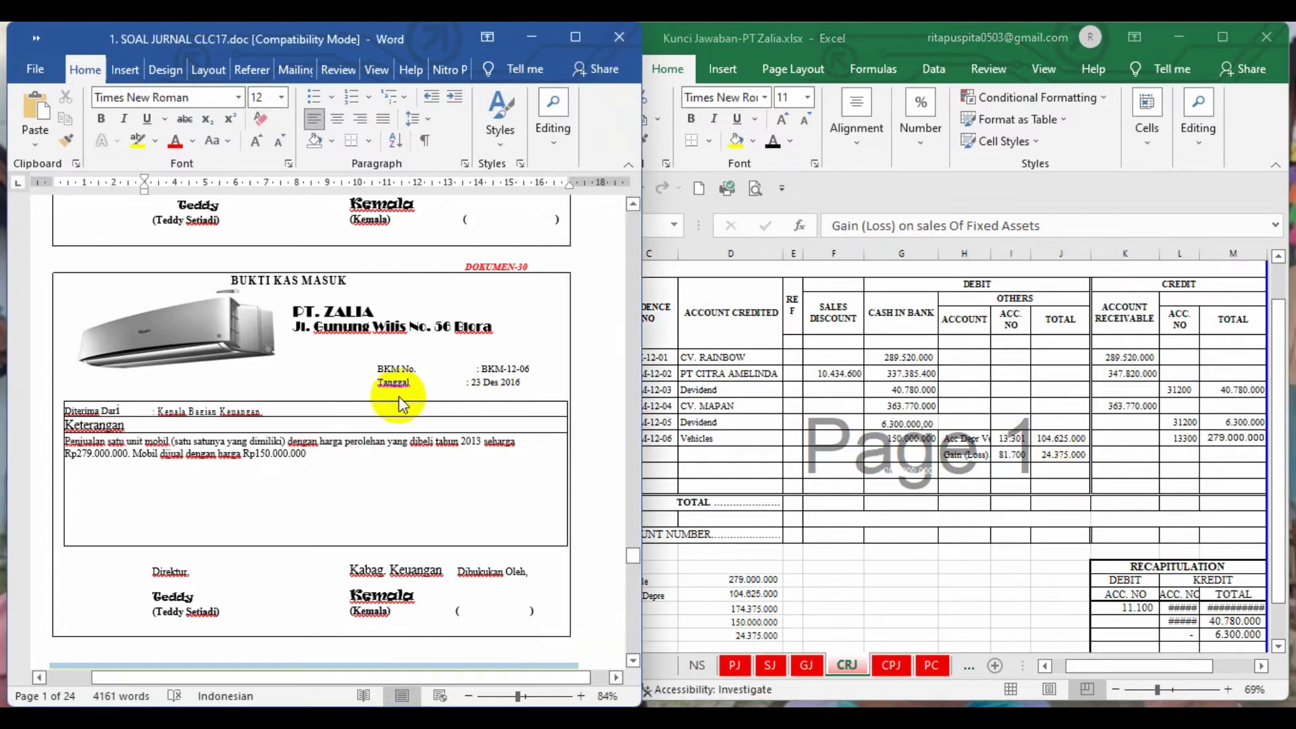
{"action": "left_click", "coordinate": [635, 662]}
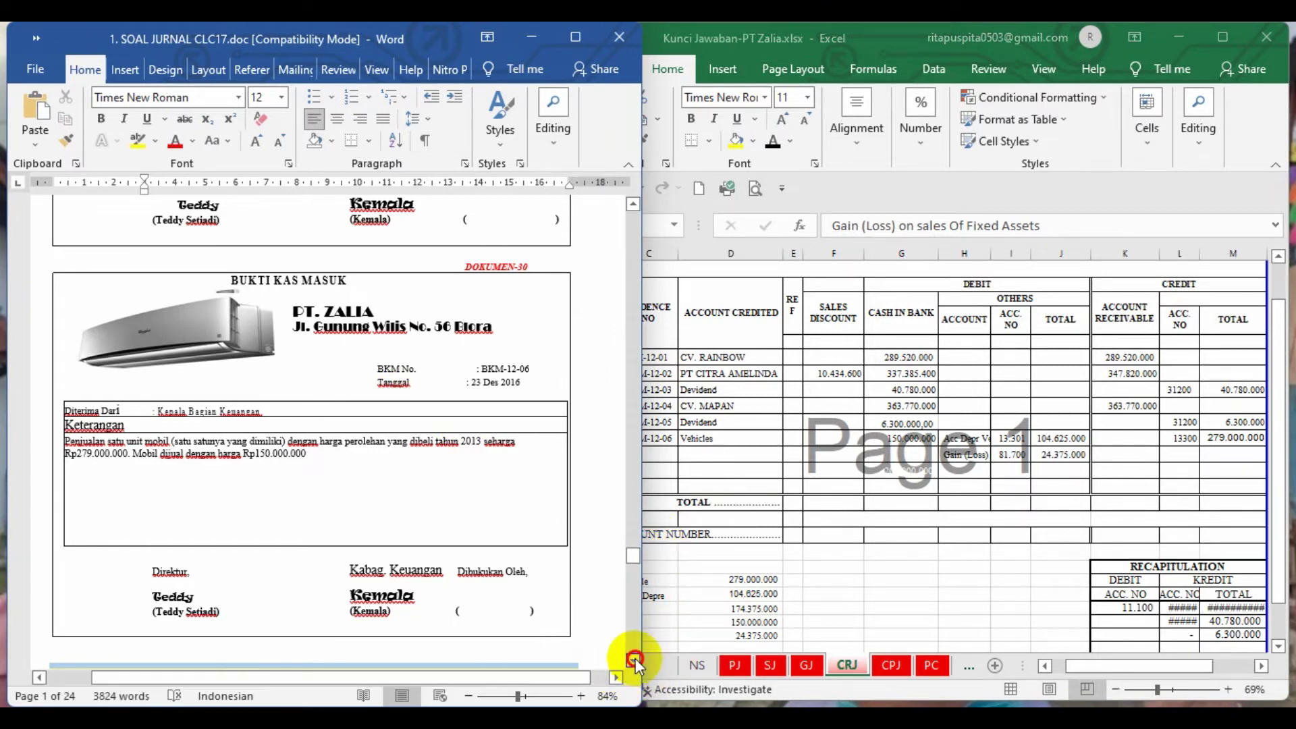
{"action": "left_click_drag", "start_coordinate": [634, 661], "coordinate": [636, 665]}
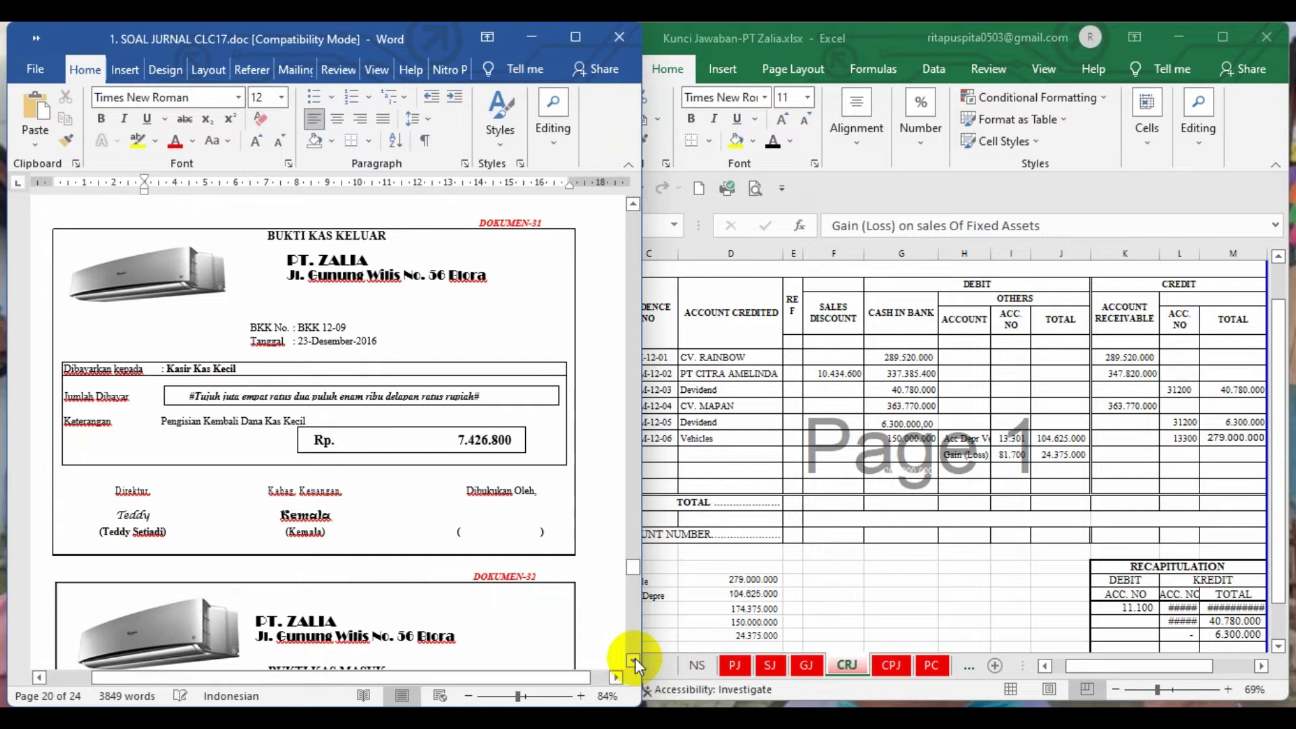
Switch to Excel and reveal the hidden BKK 12-09 Petty Cash entry in row 20 of the CPJ sheet with the dark font colour
{"action": "left_click", "coordinate": [898, 666]}
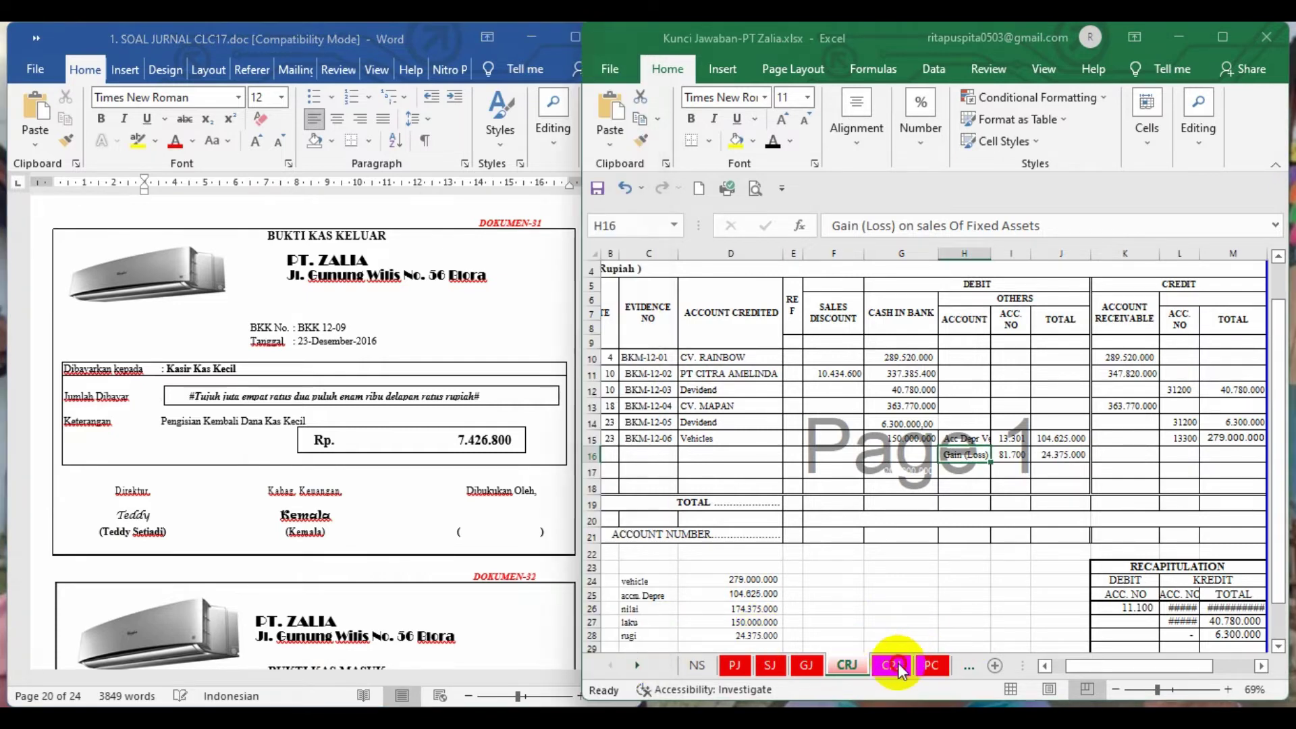
{"action": "left_click", "coordinate": [942, 537]}
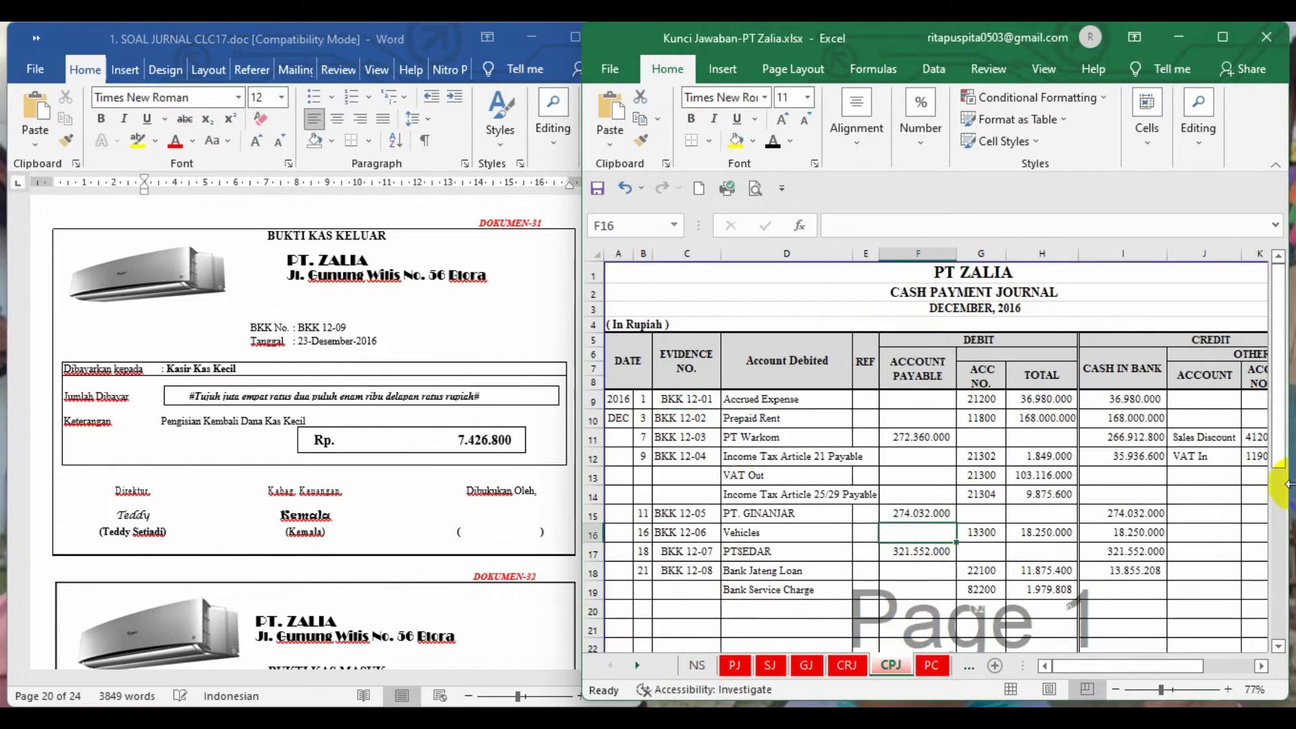
{"action": "left_click_drag", "start_coordinate": [1280, 405], "coordinate": [1286, 466]}
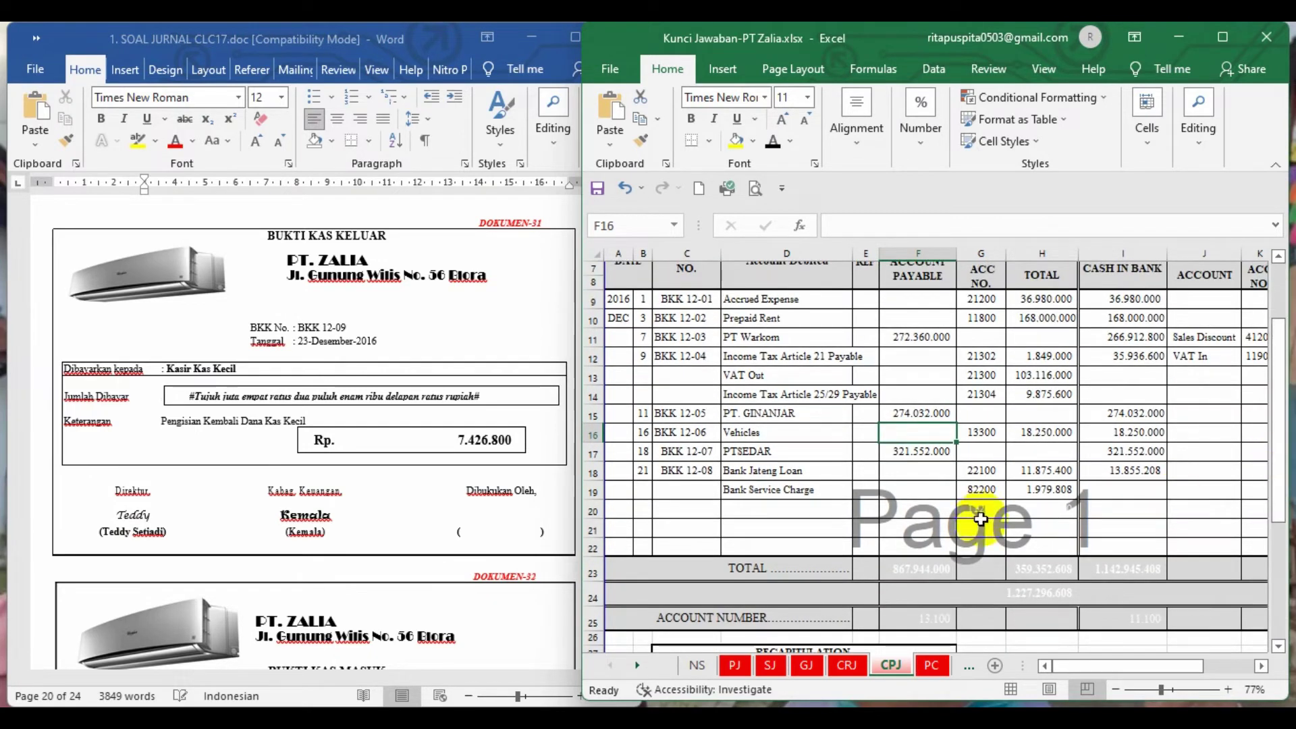
{"action": "left_click", "coordinate": [593, 509]}
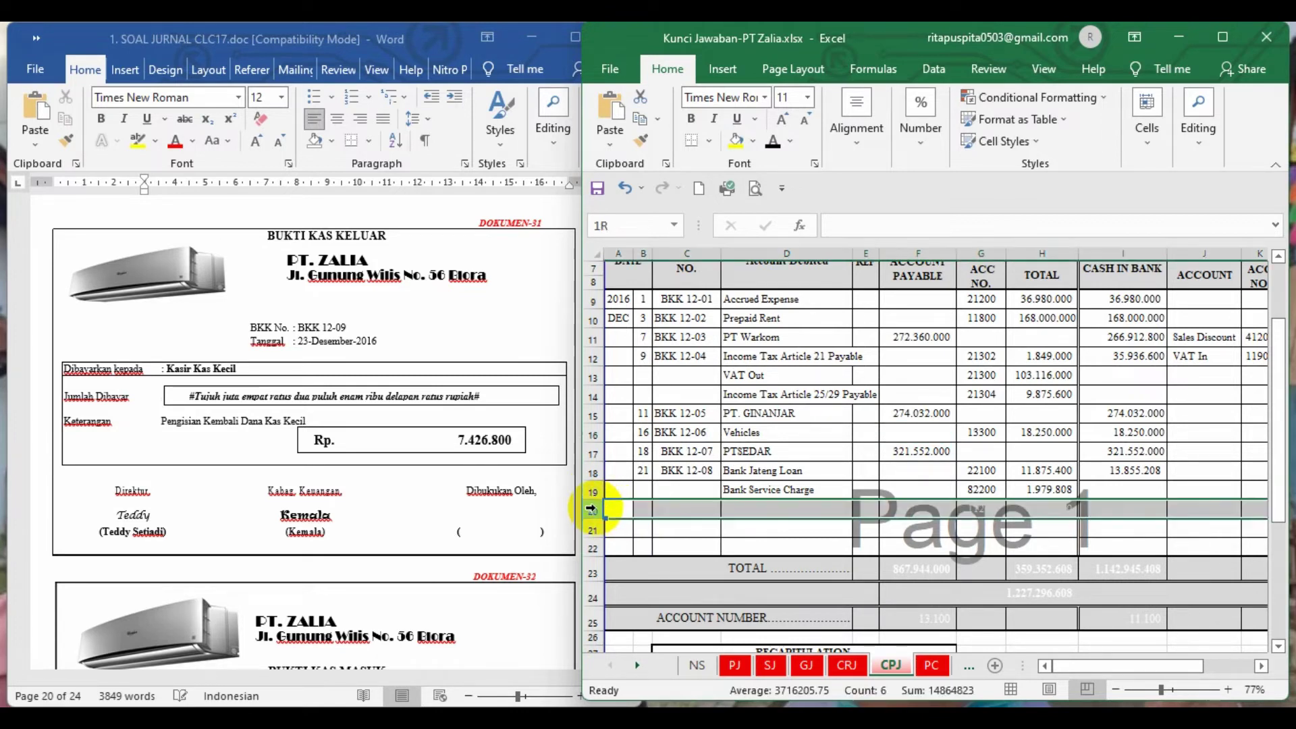
{"action": "left_click", "coordinate": [774, 142]}
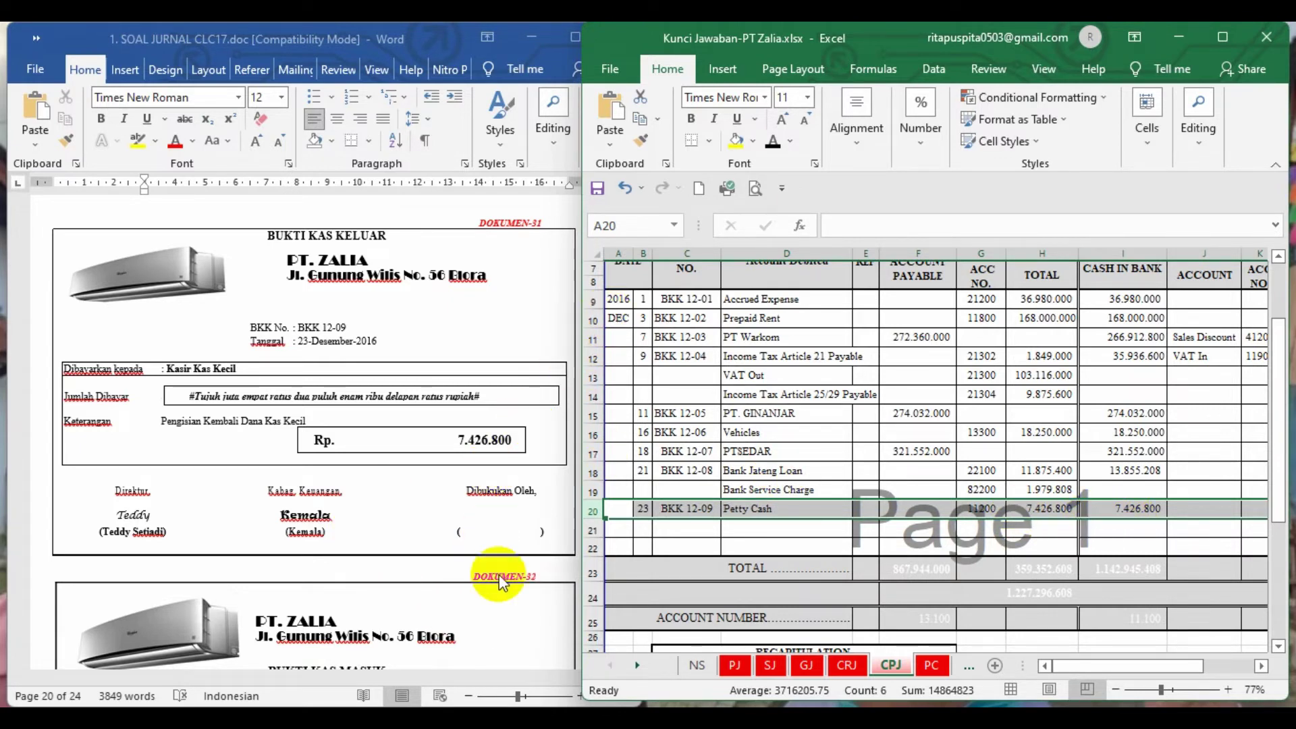
Return to the Word document and bring document 32, cash receipt BKM-12-07 from PT Citra Amelinda, fully into view
{"action": "left_click", "coordinate": [480, 551]}
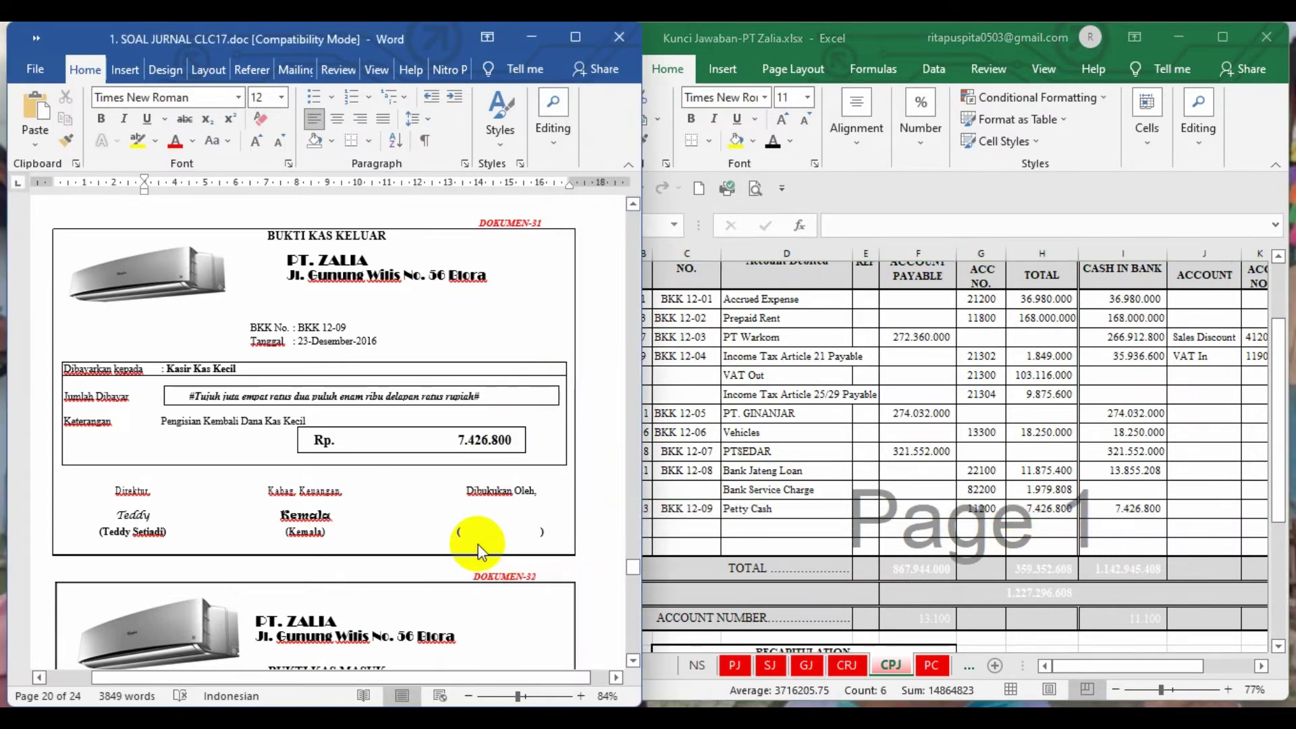
{"action": "left_click", "coordinate": [635, 661]}
{"action": "left_click", "coordinate": [635, 660]}
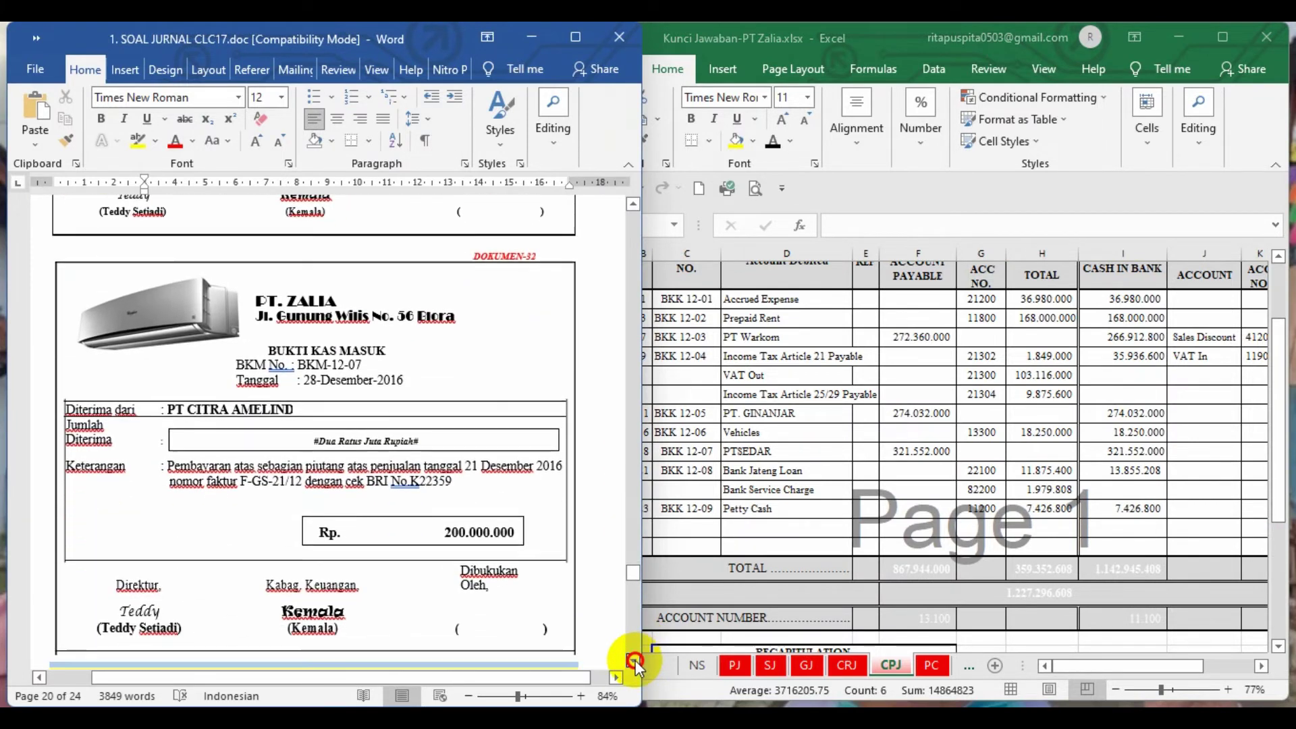
{"action": "left_click", "coordinate": [635, 660]}
{"action": "left_click", "coordinate": [635, 661]}
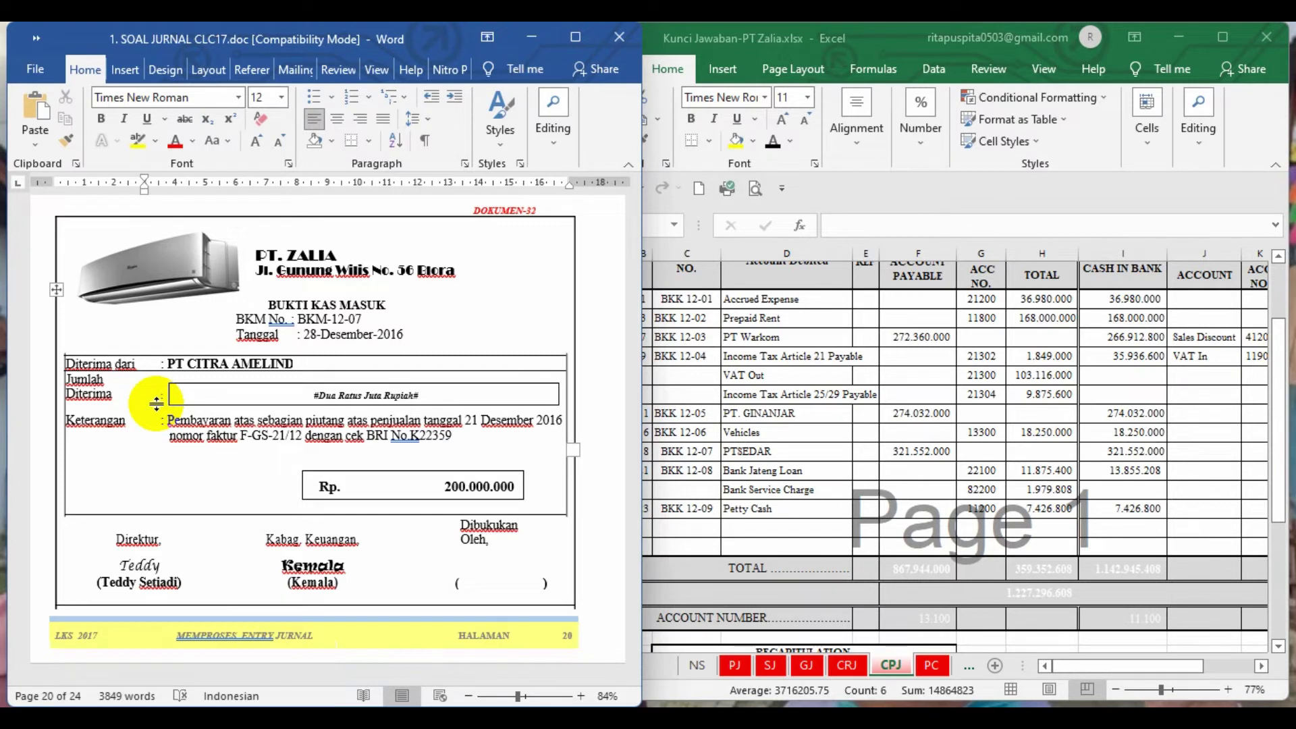
Switch to Excel and find the PT CITRA AMELINDA receivable card on the SLAR sheet
{"action": "left_click", "coordinate": [967, 668]}
{"action": "left_click", "coordinate": [967, 668]}
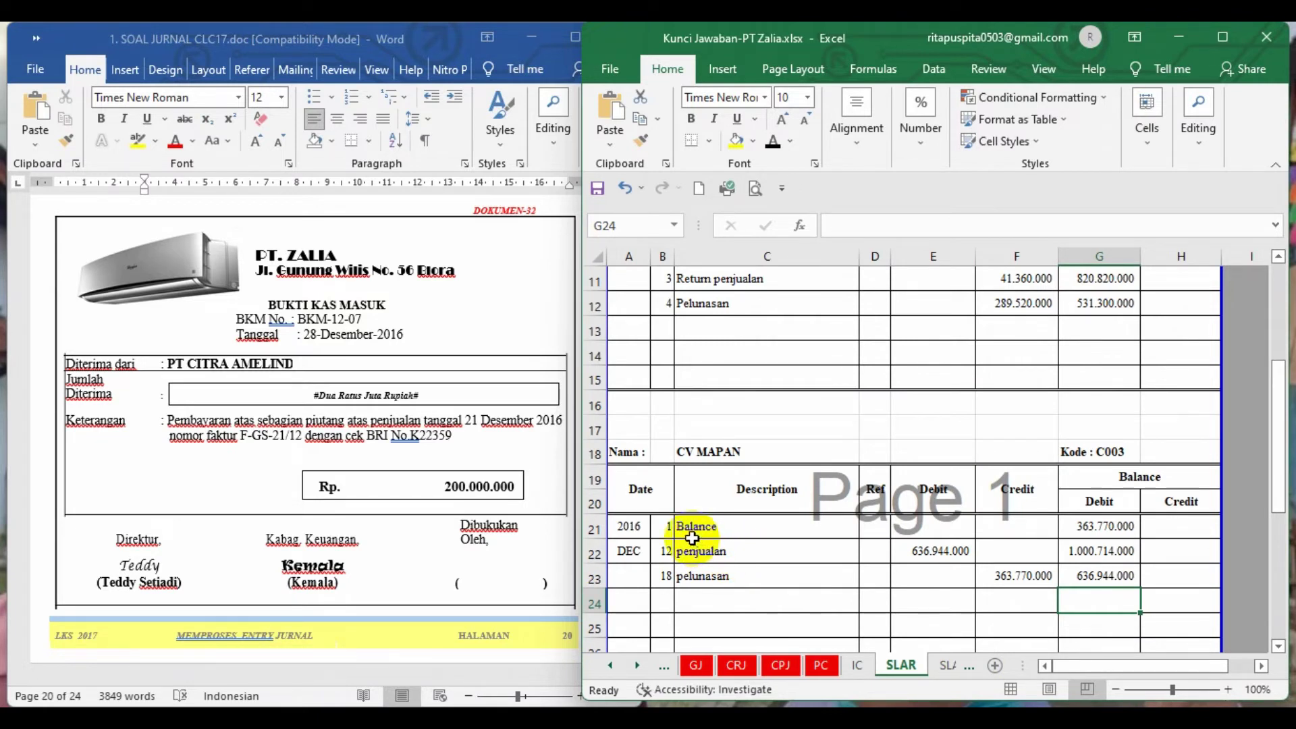
{"action": "left_click_drag", "start_coordinate": [1278, 419], "coordinate": [1287, 521]}
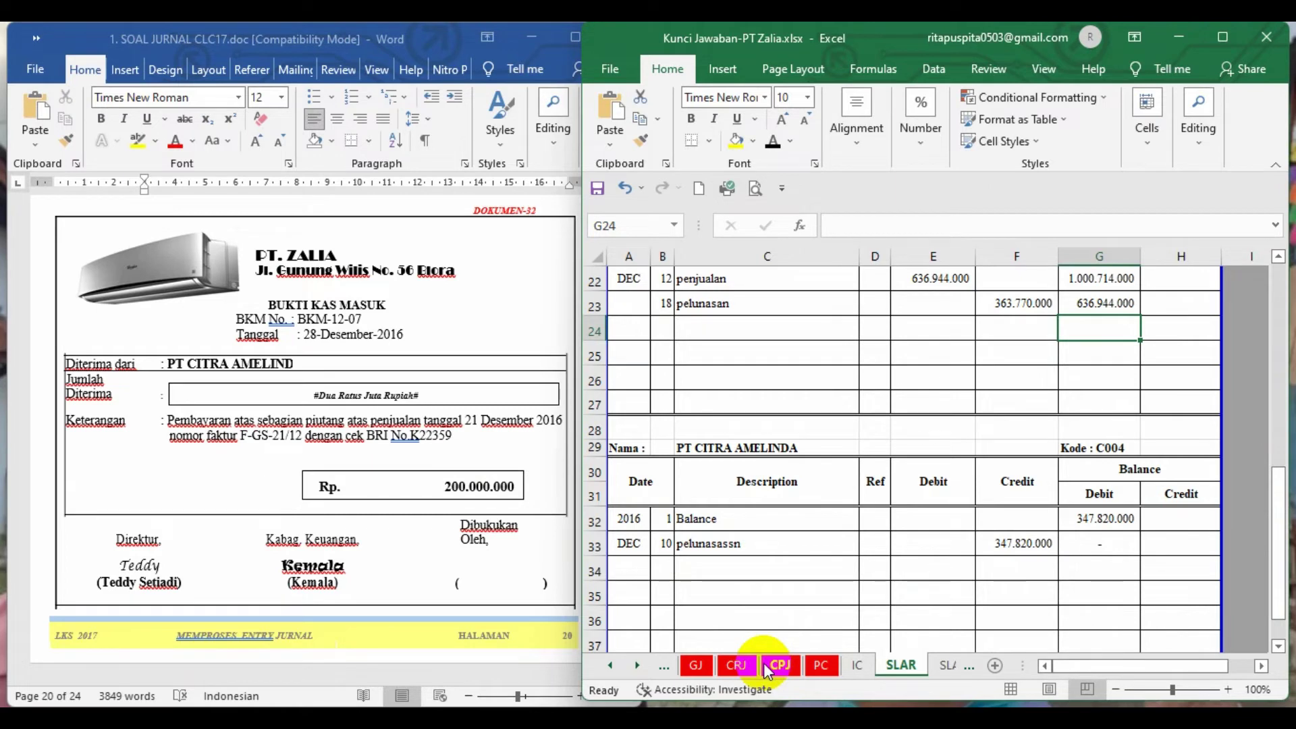
Reveal the hidden BKM-12-07 PT CITRA AMELINDA receipt in row 17 of the CRJ sheet with the dark font colour
{"action": "left_click", "coordinate": [740, 667]}
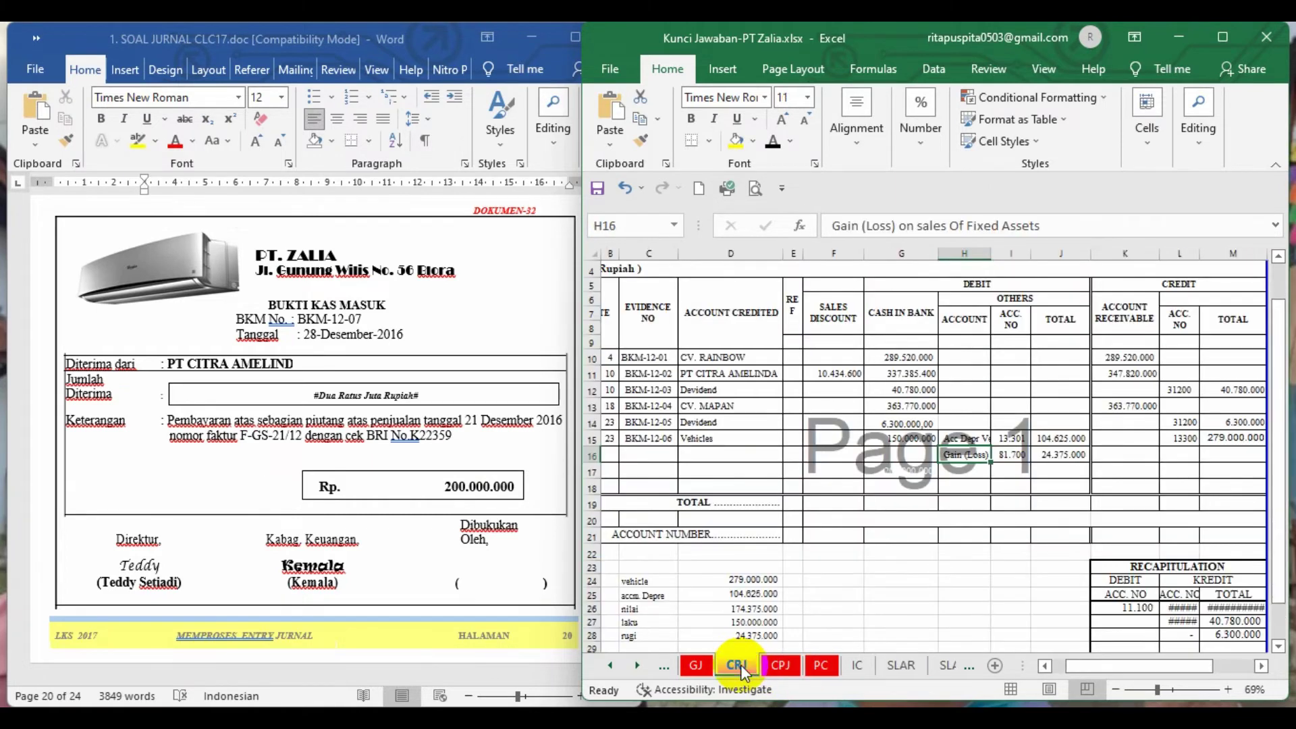
{"action": "left_click", "coordinate": [593, 456]}
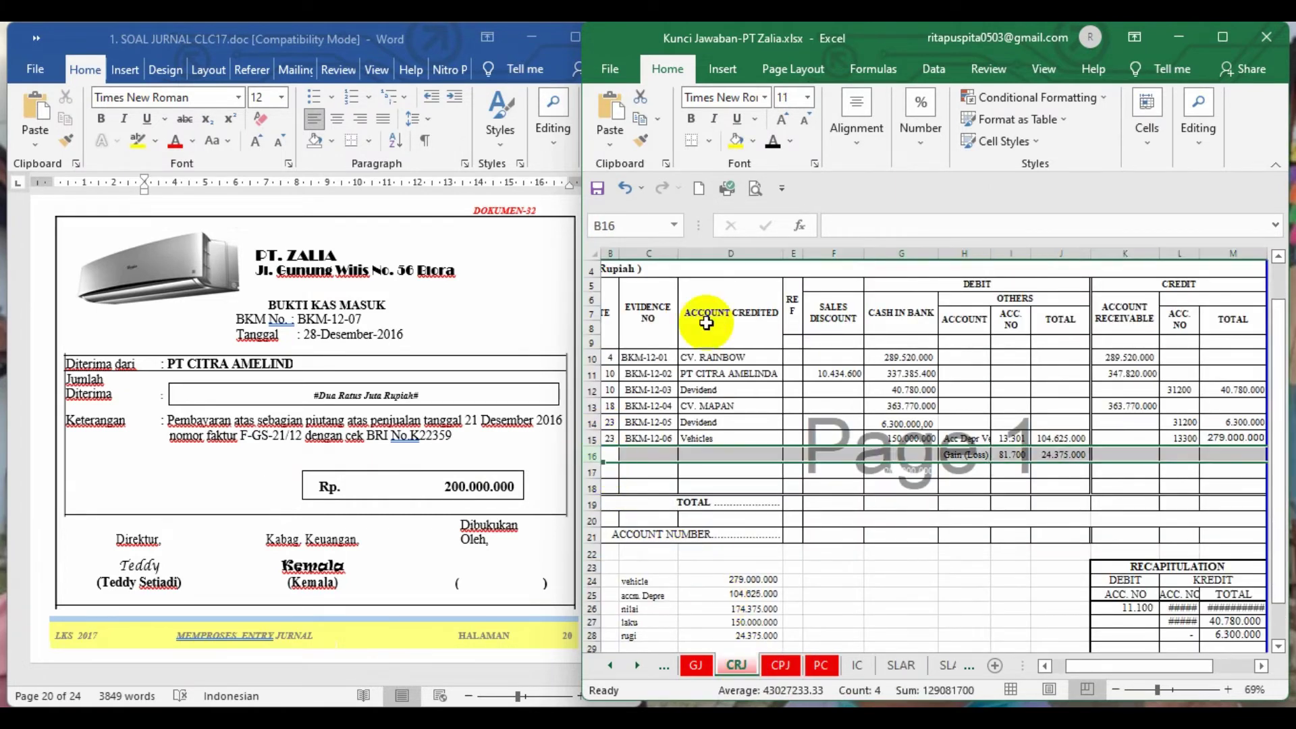
{"action": "left_click", "coordinate": [592, 472]}
{"action": "left_click", "coordinate": [773, 143]}
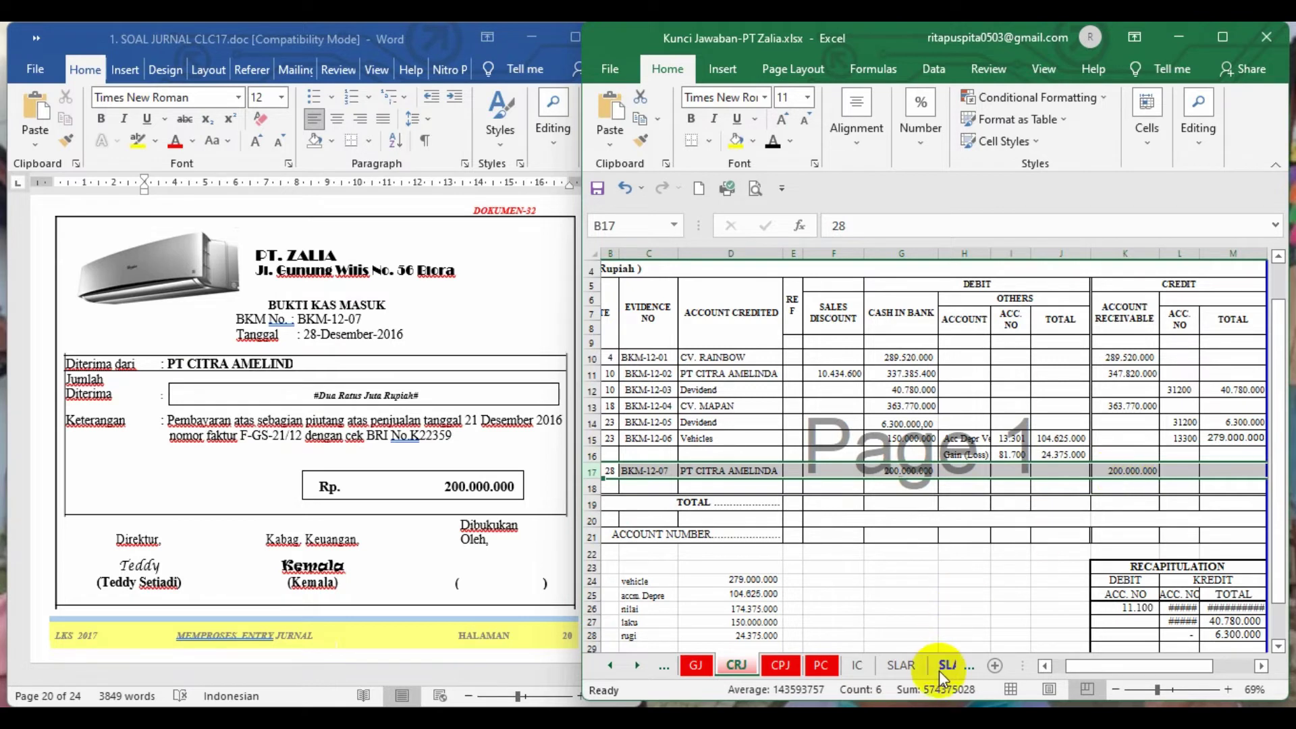
Reveal the 12 and 21 December Penjualan entries in rows 34 and 35 of PT CITRA AMELINDA's SLAR card with the font colour
{"action": "left_click", "coordinate": [912, 667]}
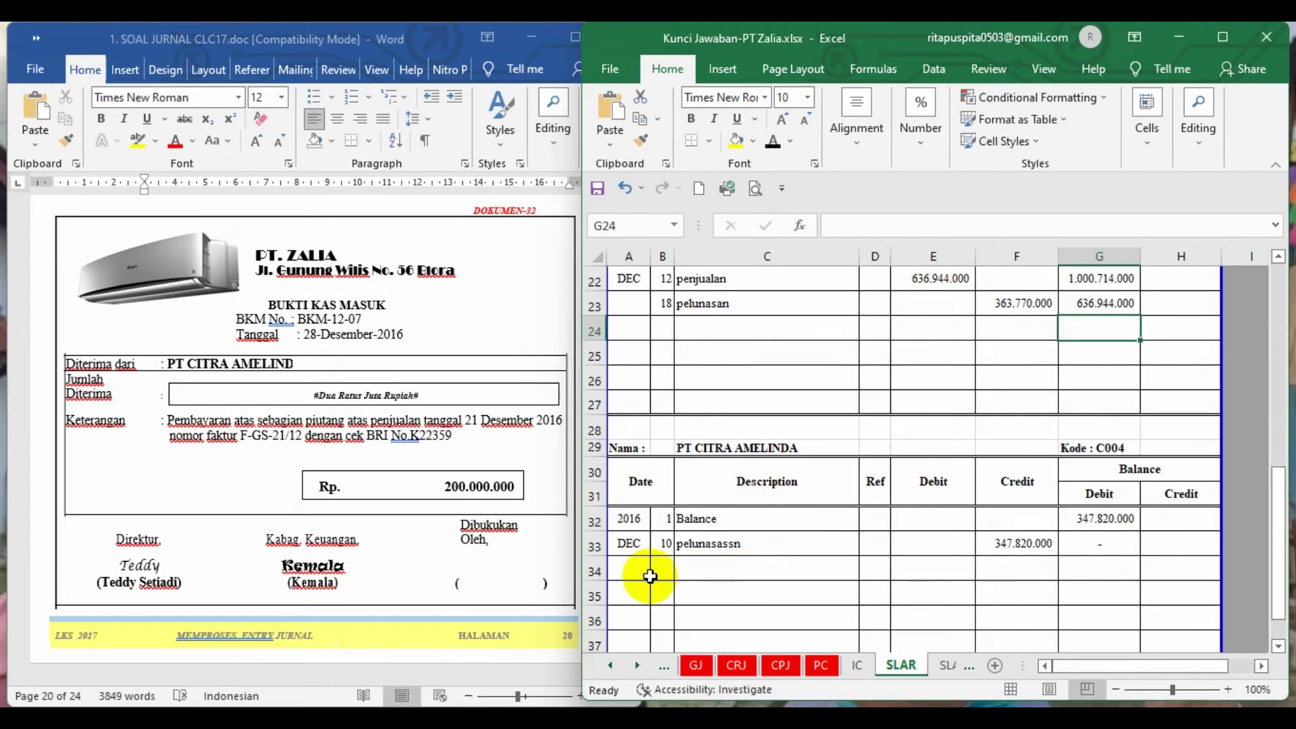
{"action": "left_click", "coordinate": [595, 571]}
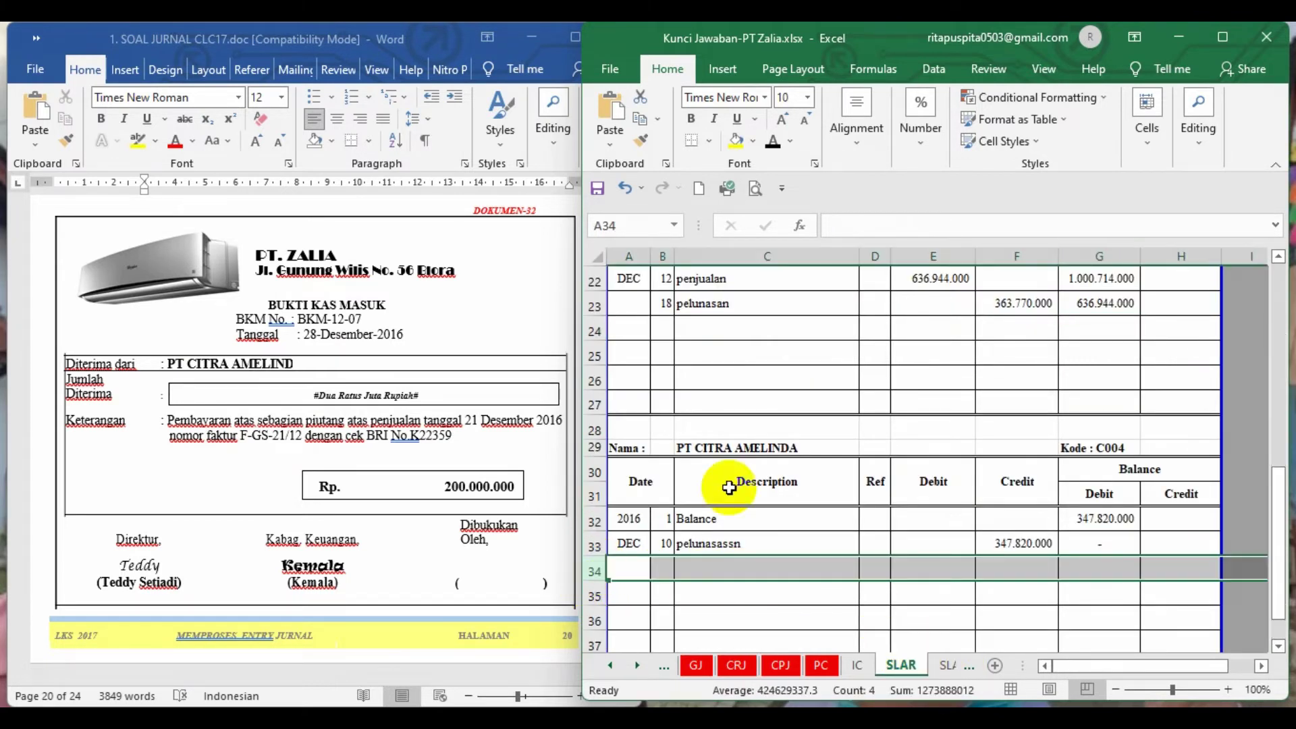
{"action": "left_click", "coordinate": [773, 142]}
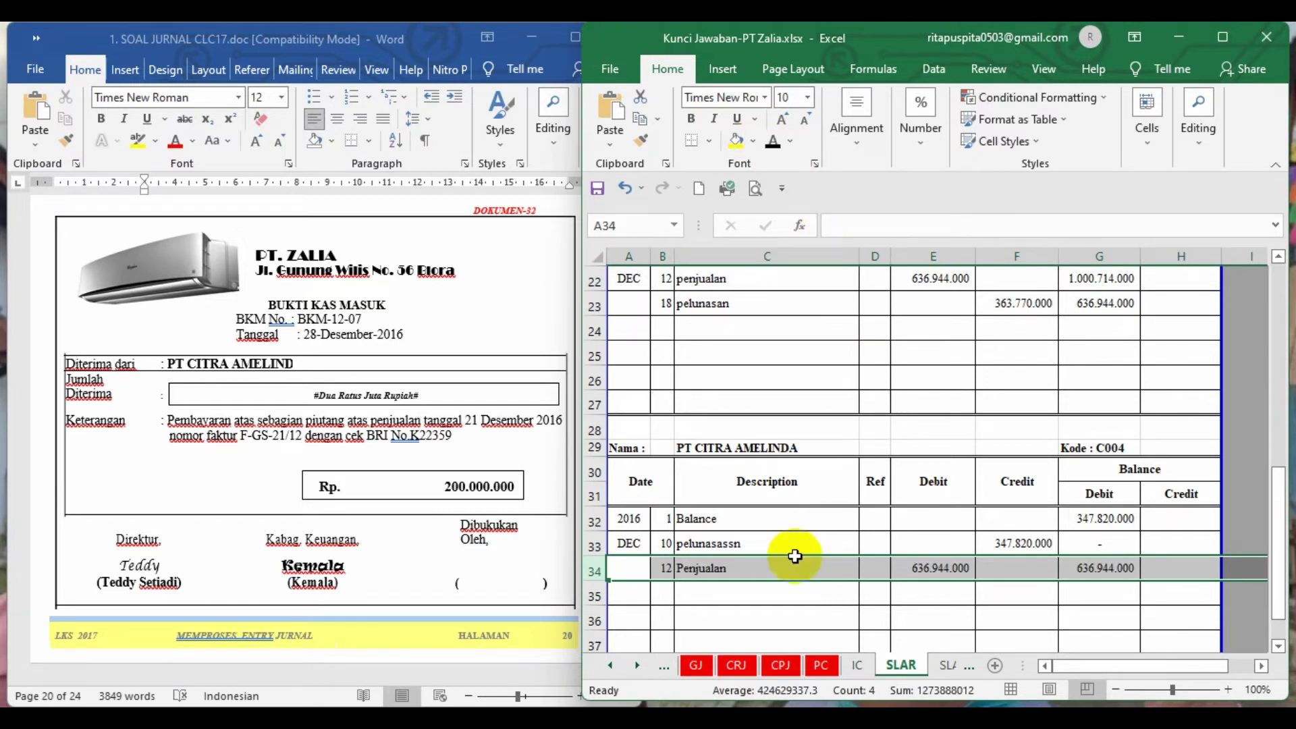
{"action": "left_click", "coordinate": [701, 603]}
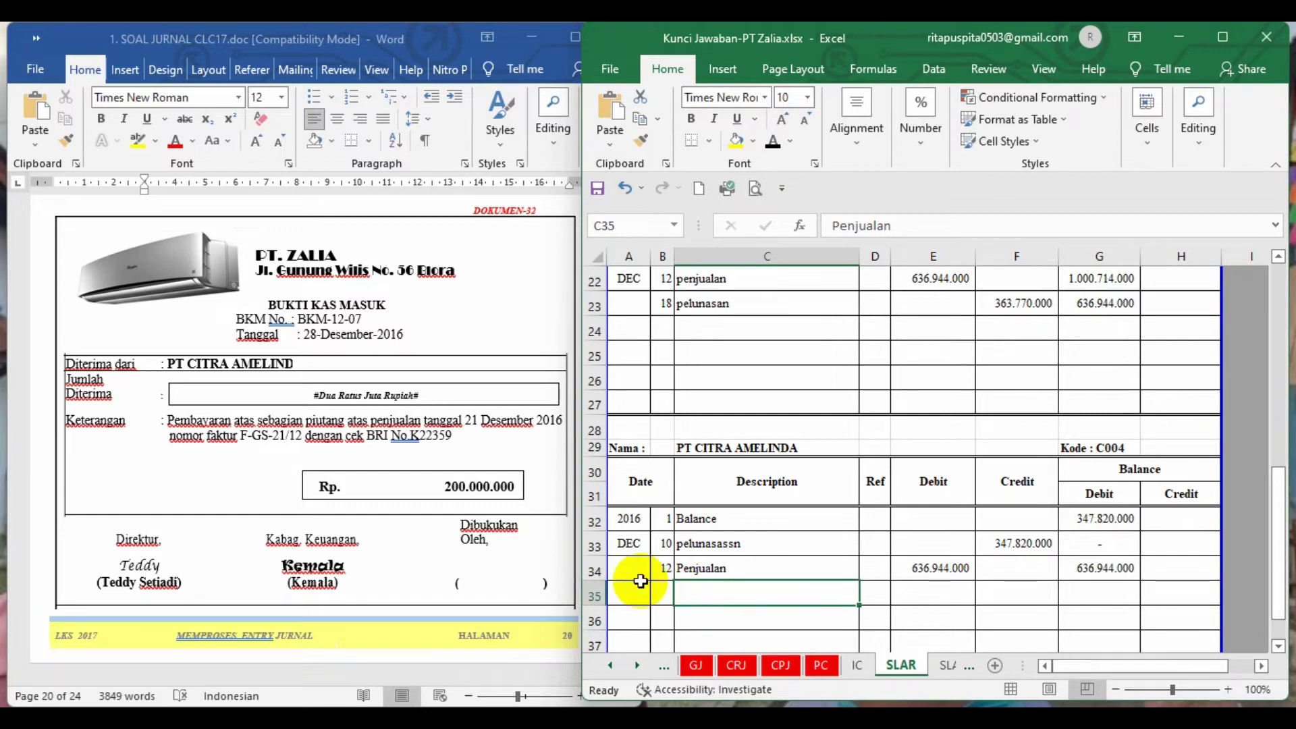
{"action": "left_click", "coordinate": [594, 596]}
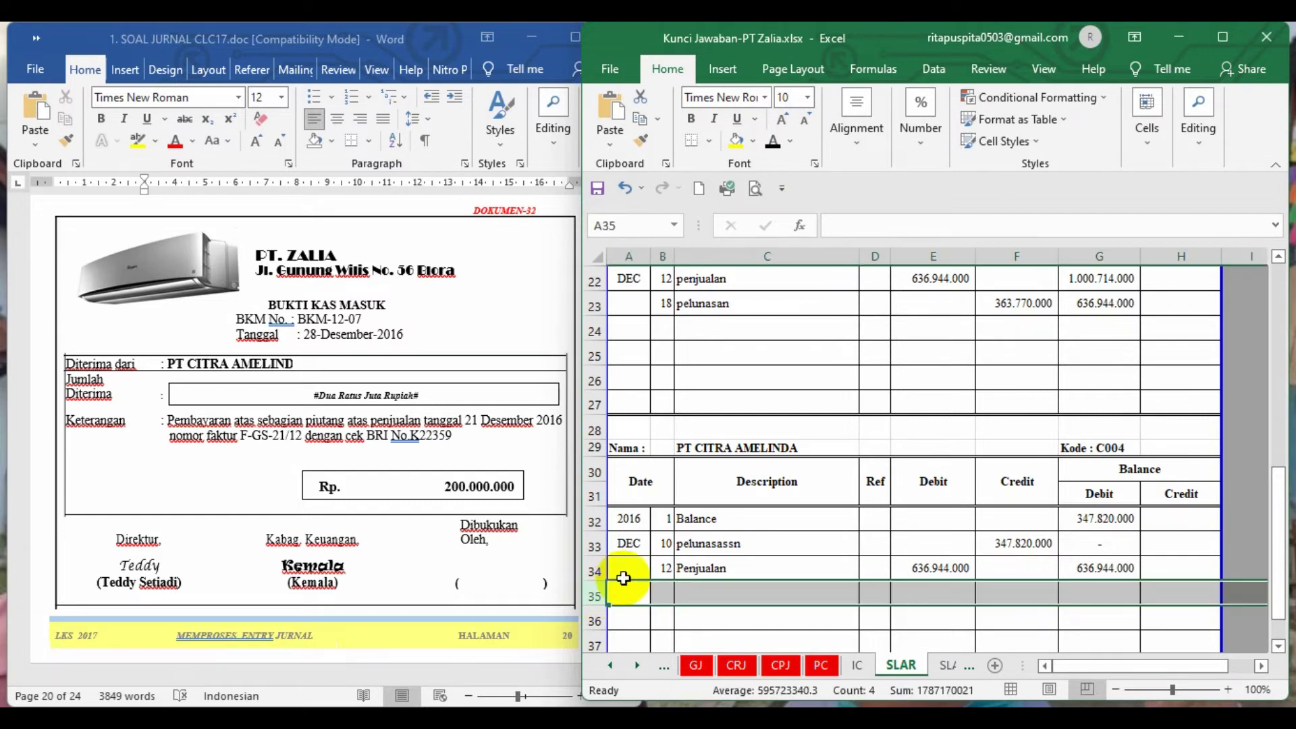
{"action": "left_click", "coordinate": [773, 144]}
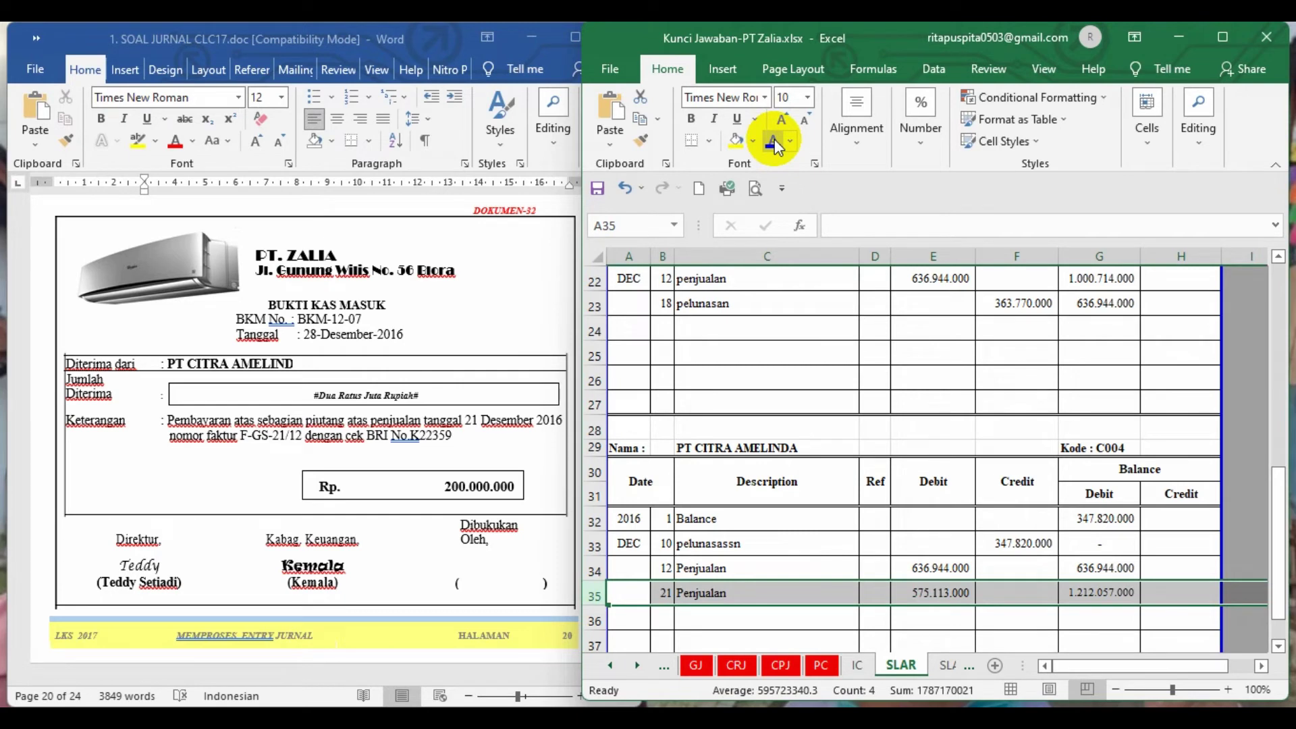
Check the empty rows from row 36 of the PT CITRA AMELINDA card and save the workbook
{"action": "left_click", "coordinate": [593, 620]}
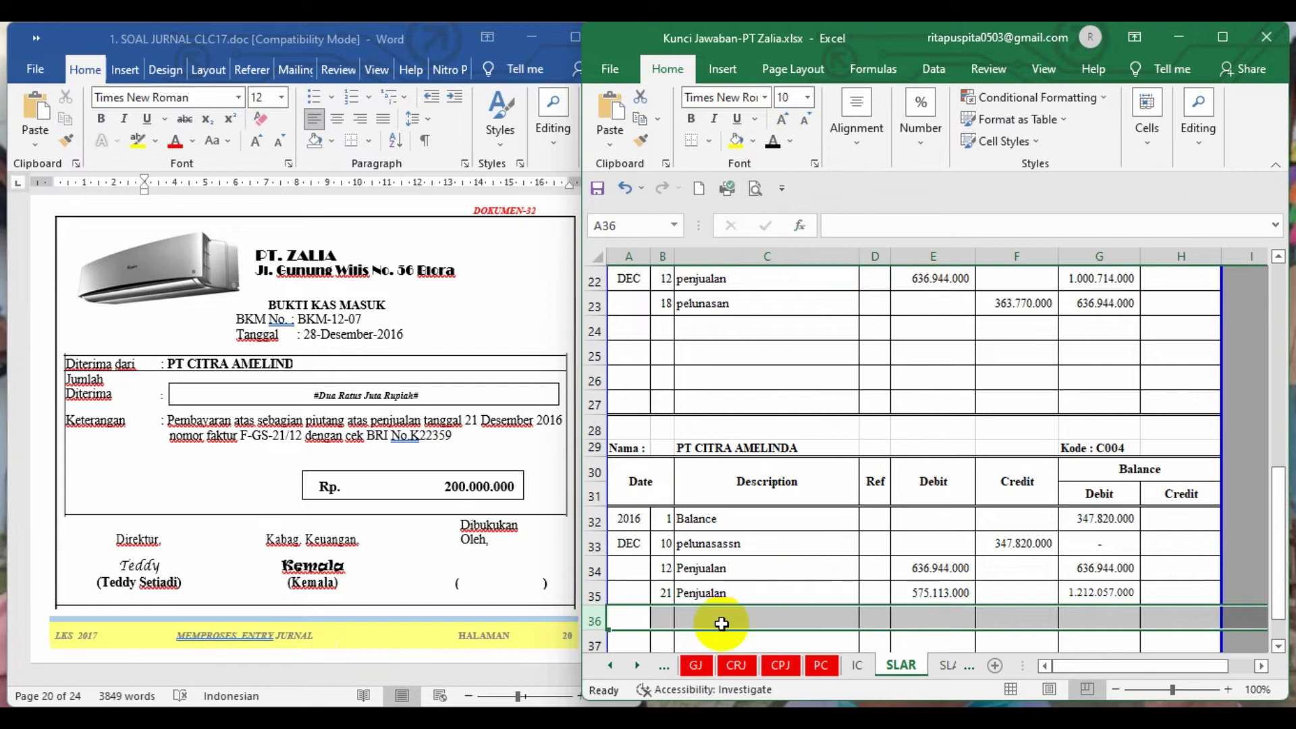
{"action": "scroll", "coordinate": [780, 587], "scroll_direction": "down", "scroll_amount": 3}
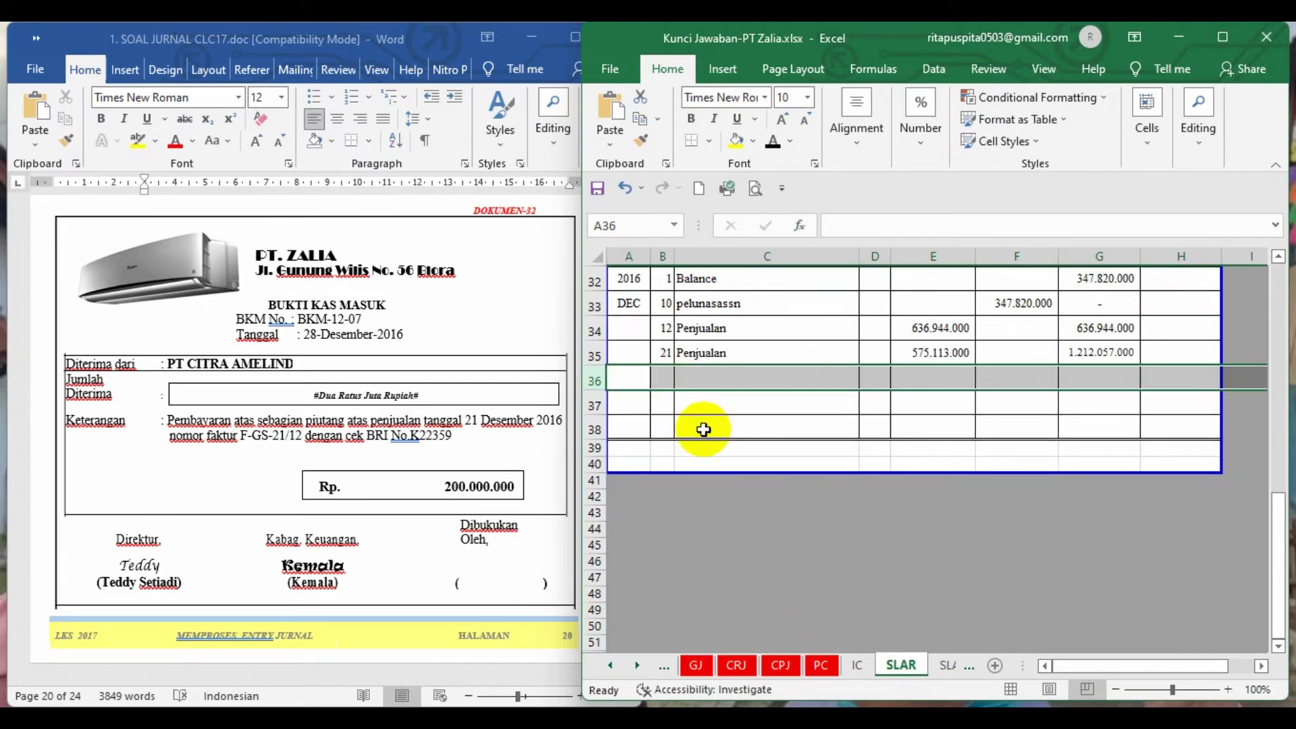
{"action": "left_click", "coordinate": [597, 188]}
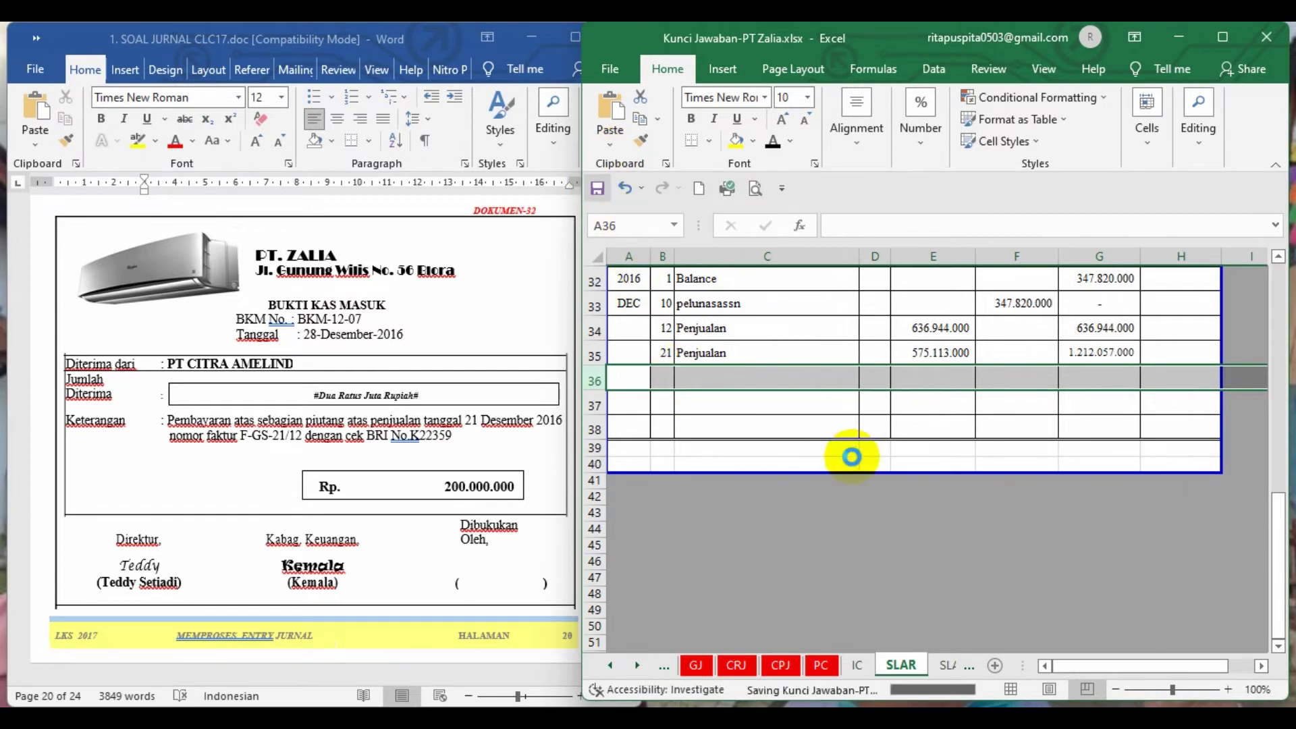
Enter date 28 and description "pelunasassn" in row 36 of the PT CITRA AMELINDA card
{"action": "left_click_drag", "start_coordinate": [1276, 534], "coordinate": [1277, 515]}
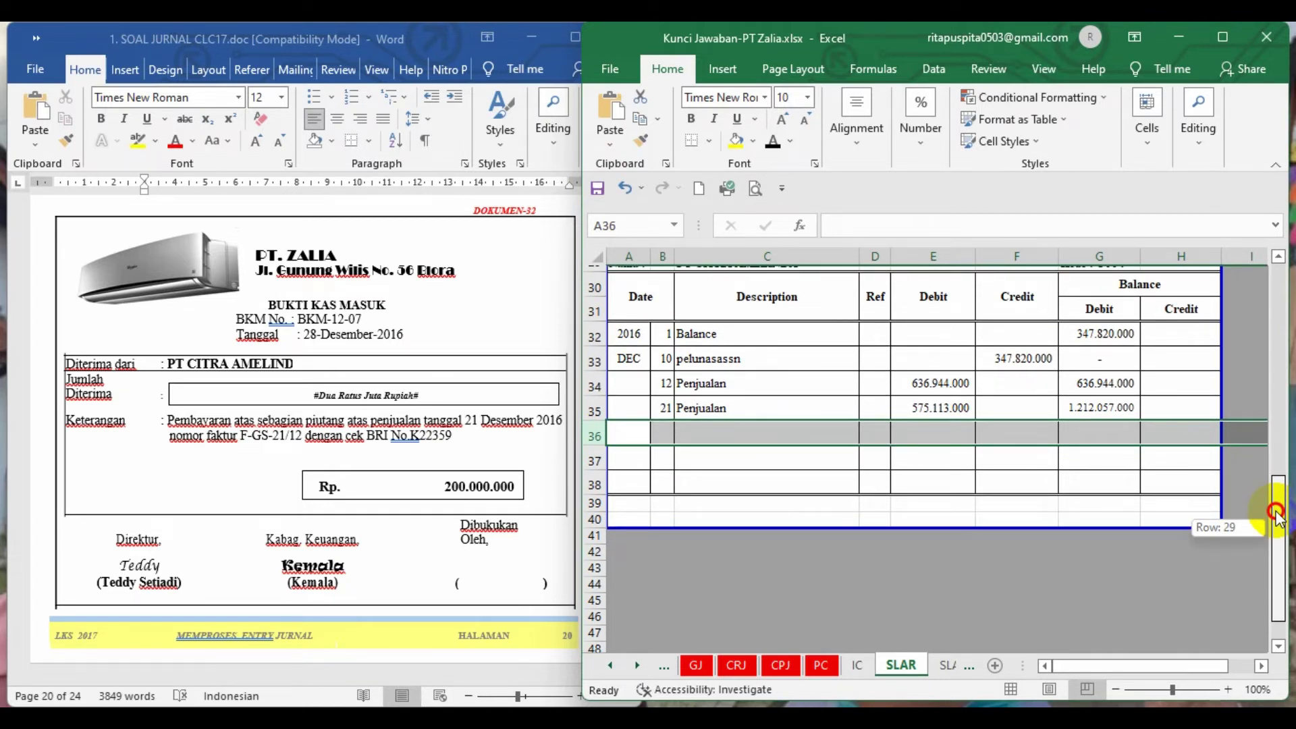
{"action": "left_click_drag", "start_coordinate": [1277, 515], "coordinate": [1278, 519]}
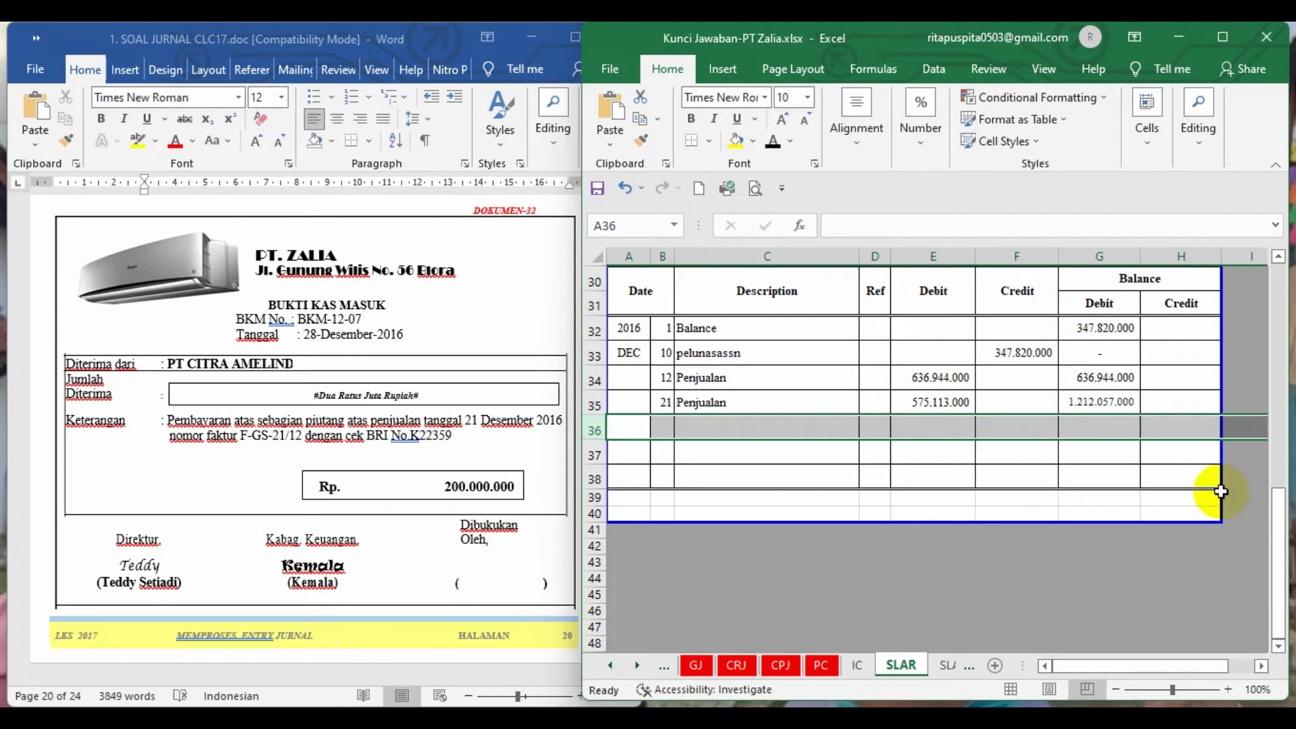
{"action": "left_click", "coordinate": [661, 421]}
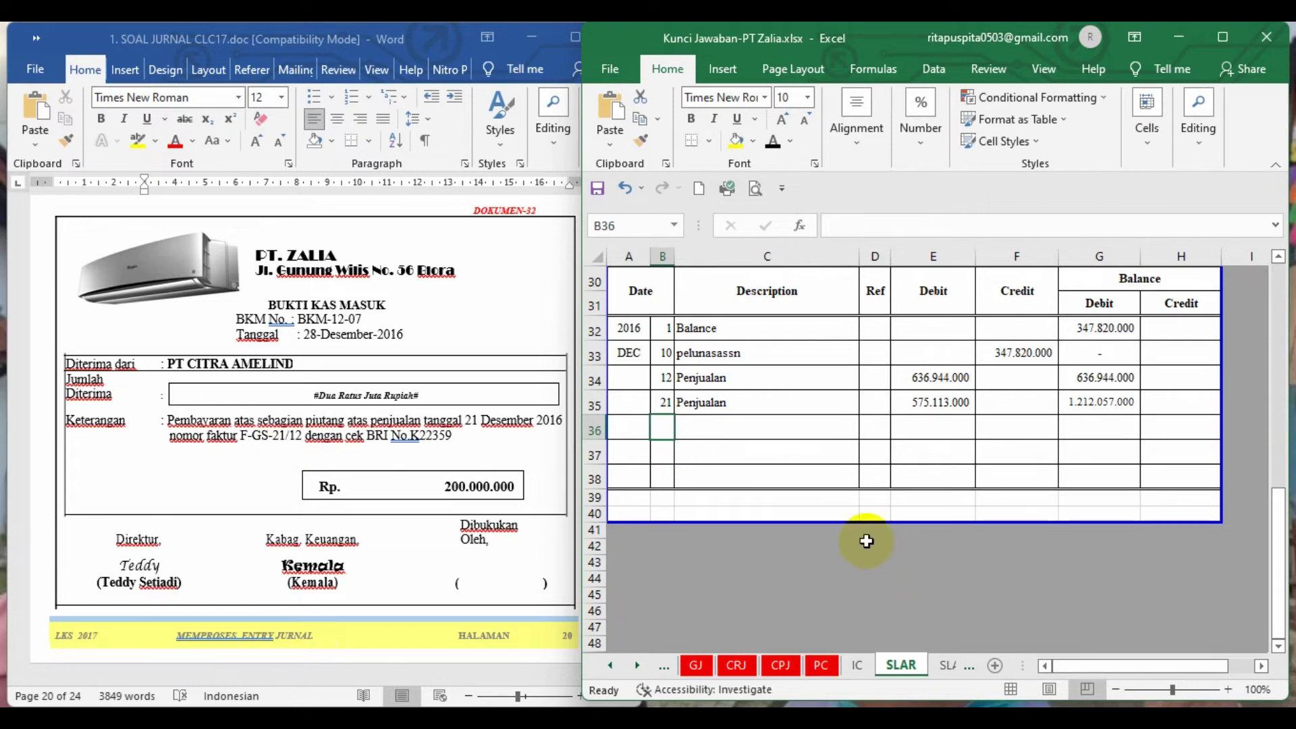
{"action": "type", "text": "28"}
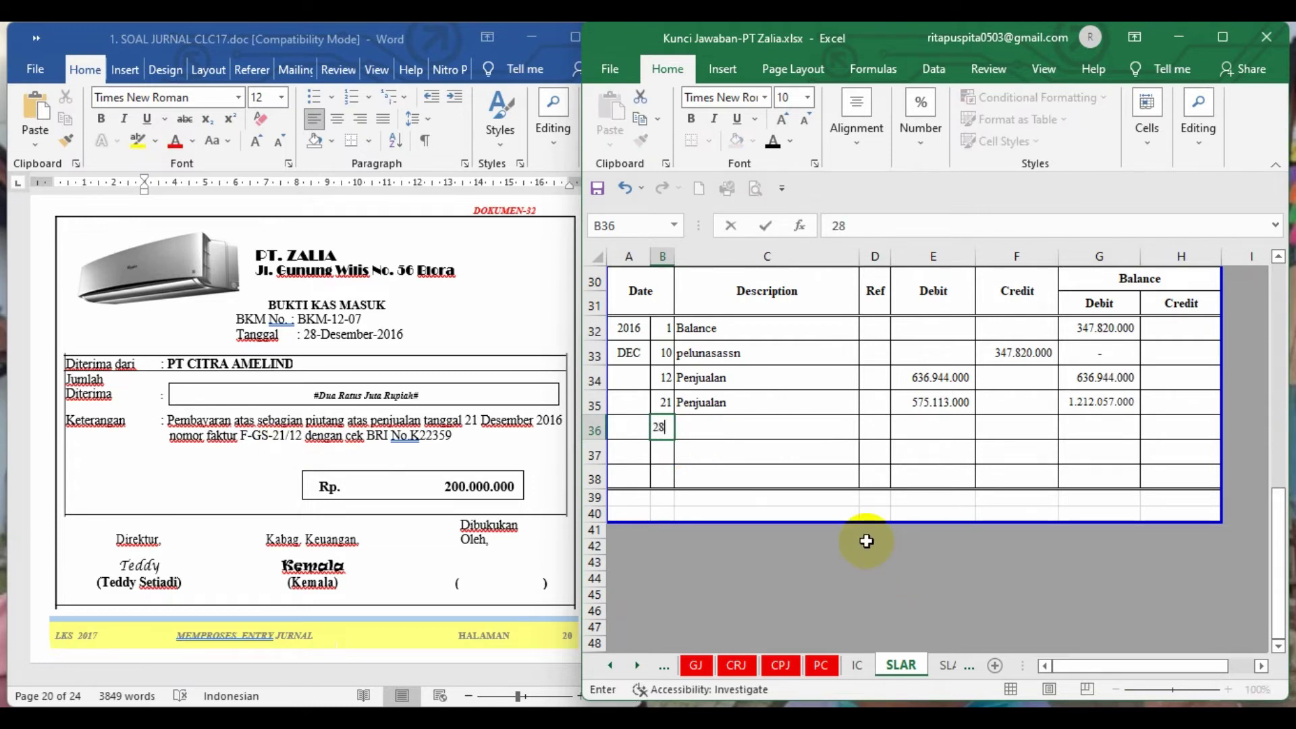
{"action": "left_click", "coordinate": [709, 428]}
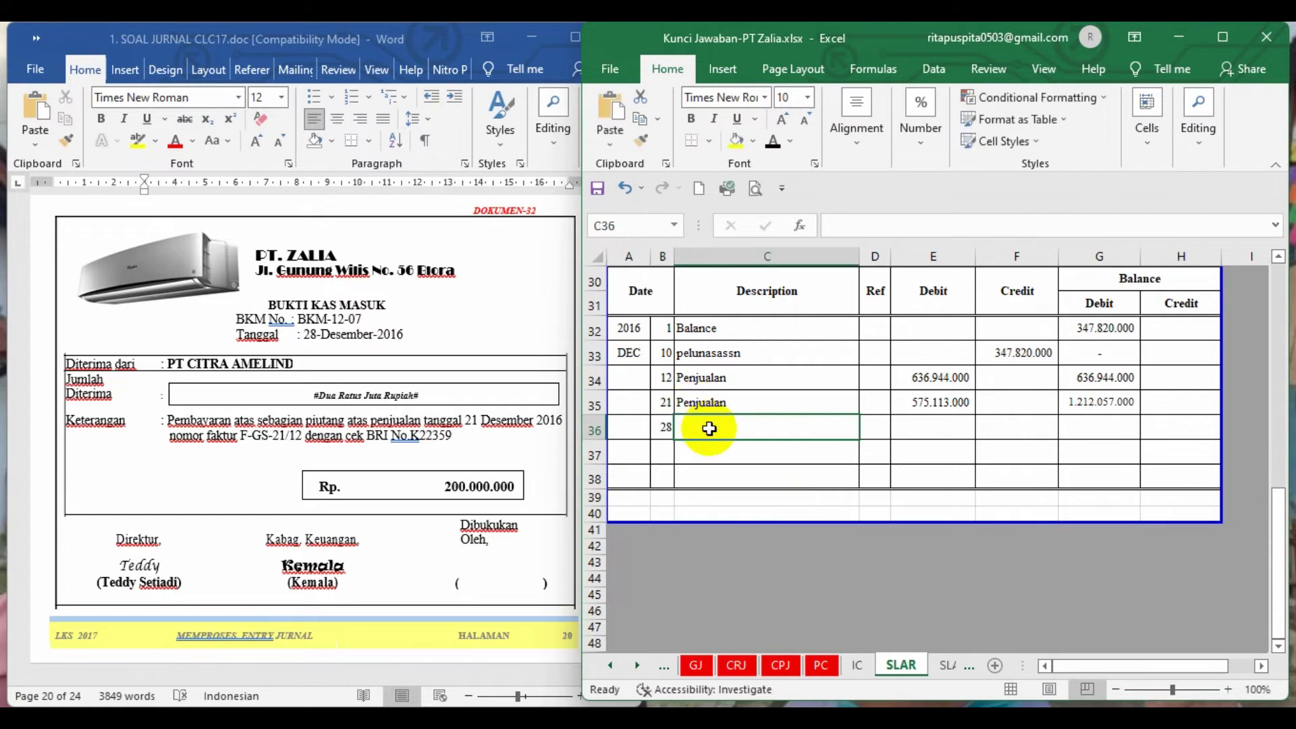
{"action": "type", "text": "PELUnasassn"}
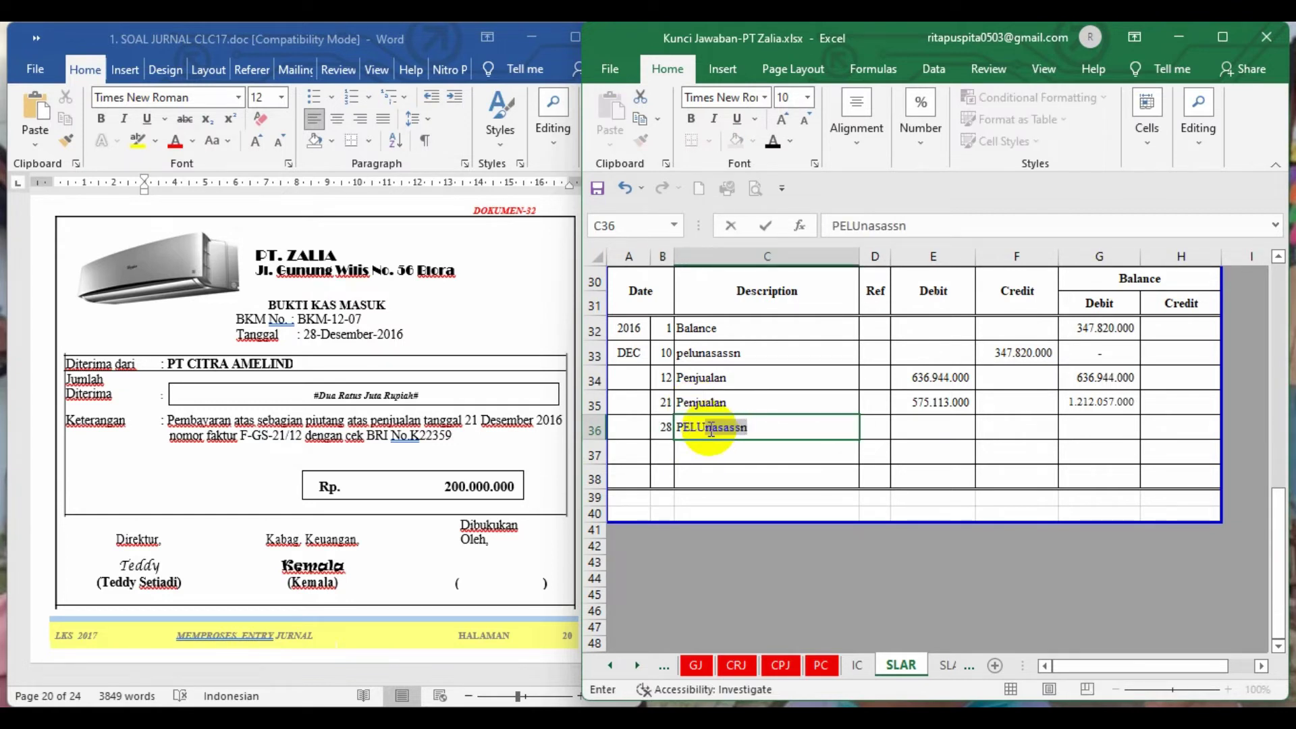
{"action": "key", "text": "Return"}
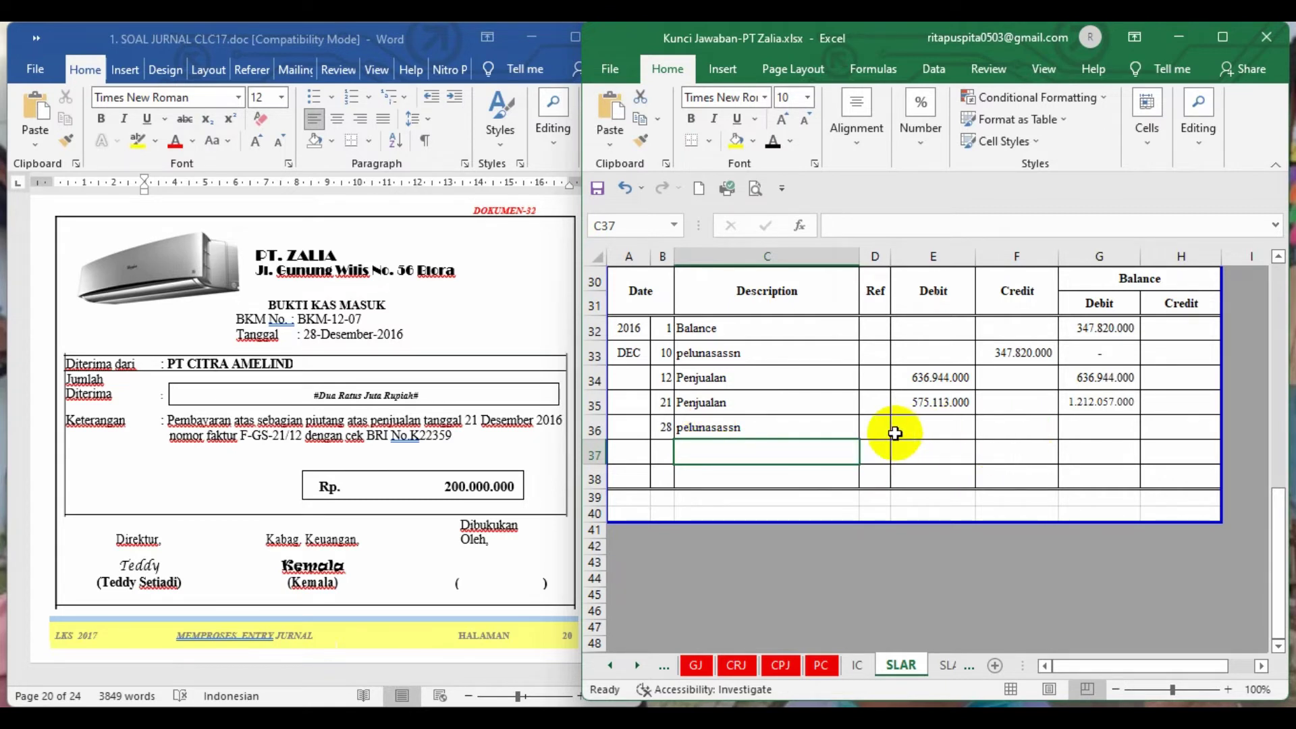
Enter 200.000.000 as the credit amount of the 28 December entry in row 36 of the PT CITRA AMELINDA card
{"action": "left_click", "coordinate": [992, 426]}
{"action": "type", "text": "20"}
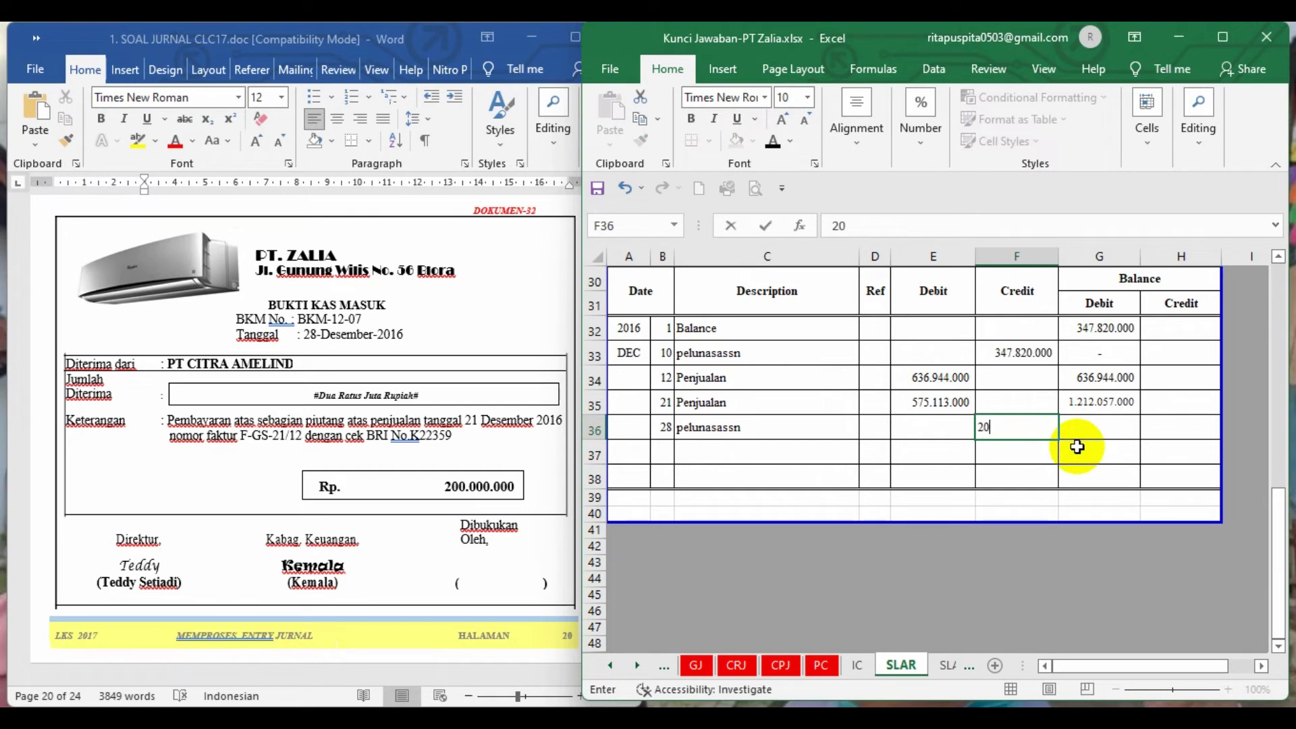
{"action": "type", "text": "0.000.000"}
{"action": "key", "text": "Return"}
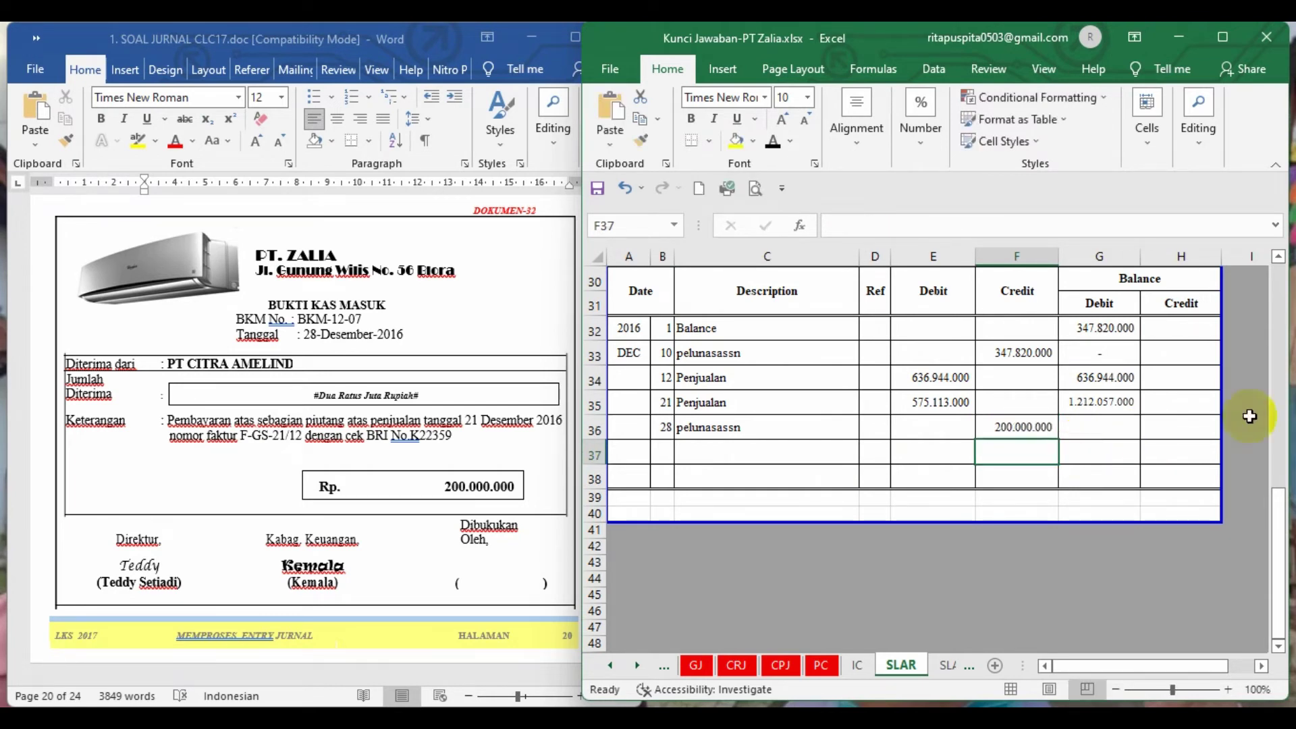
Calculate the debit balance in G36 with the formula =G35-F36 and save the workbook
{"action": "left_click", "coordinate": [1107, 427]}
{"action": "type", "text": "="}
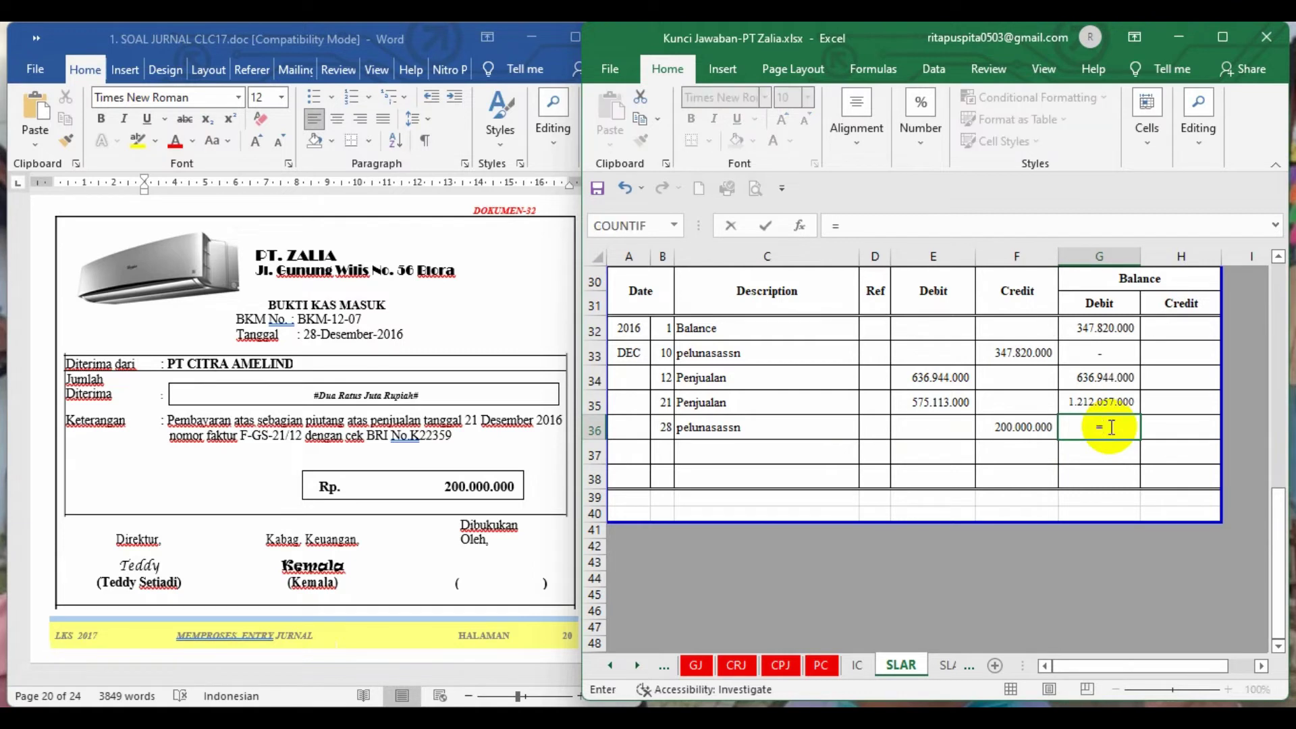
{"action": "left_click", "coordinate": [1095, 401]}
{"action": "type", "text": "-"}
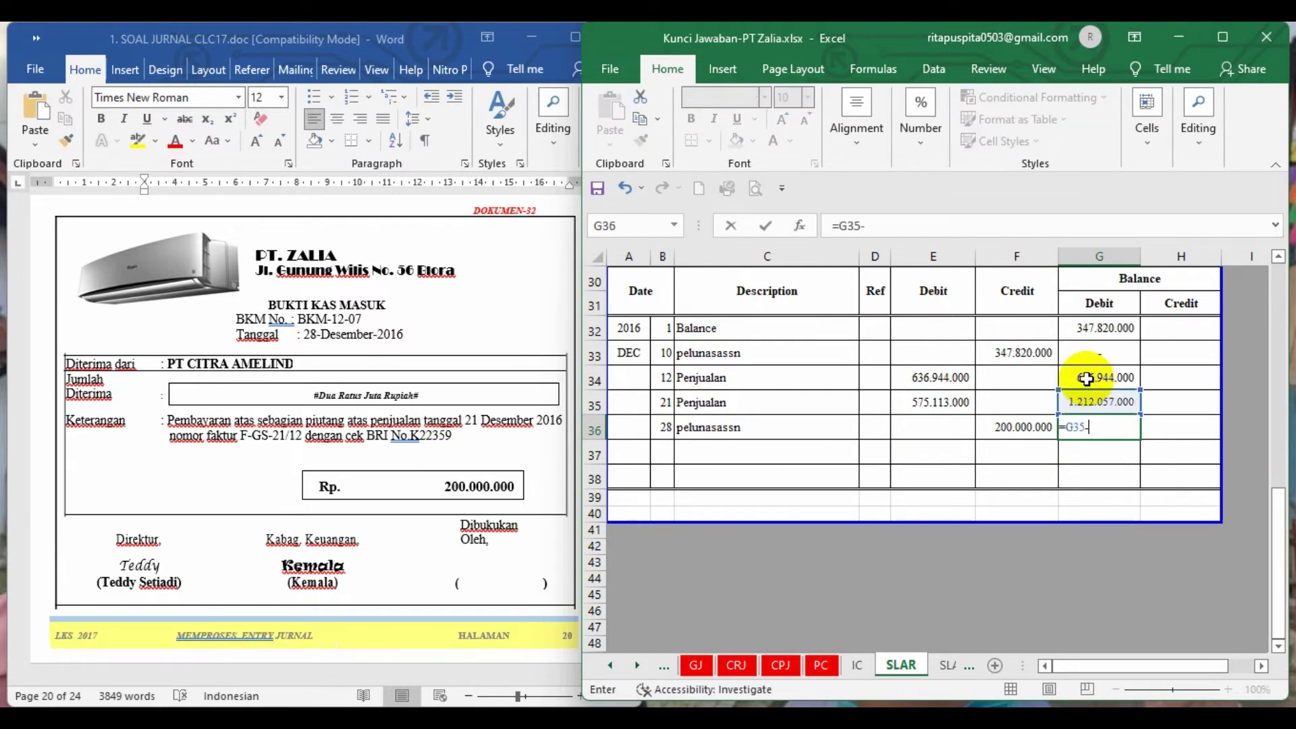
{"action": "left_click", "coordinate": [1024, 423]}
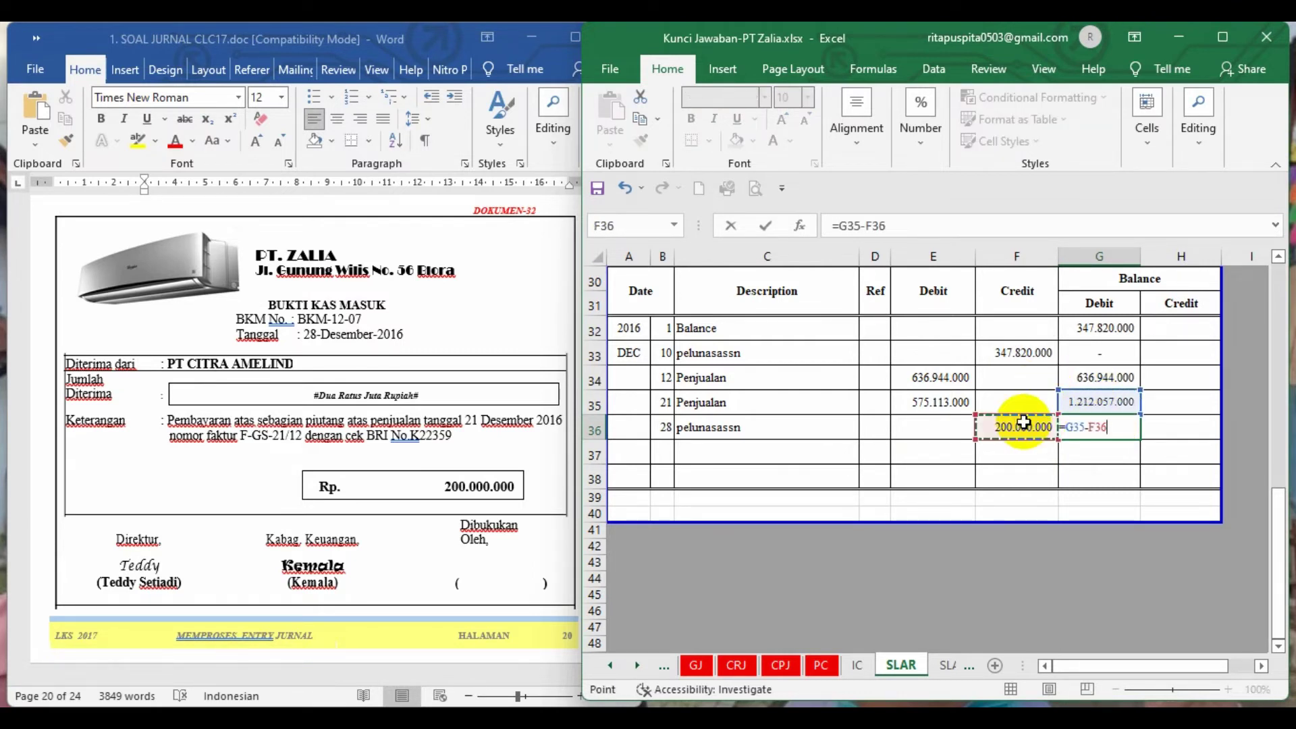
{"action": "key", "text": "Return"}
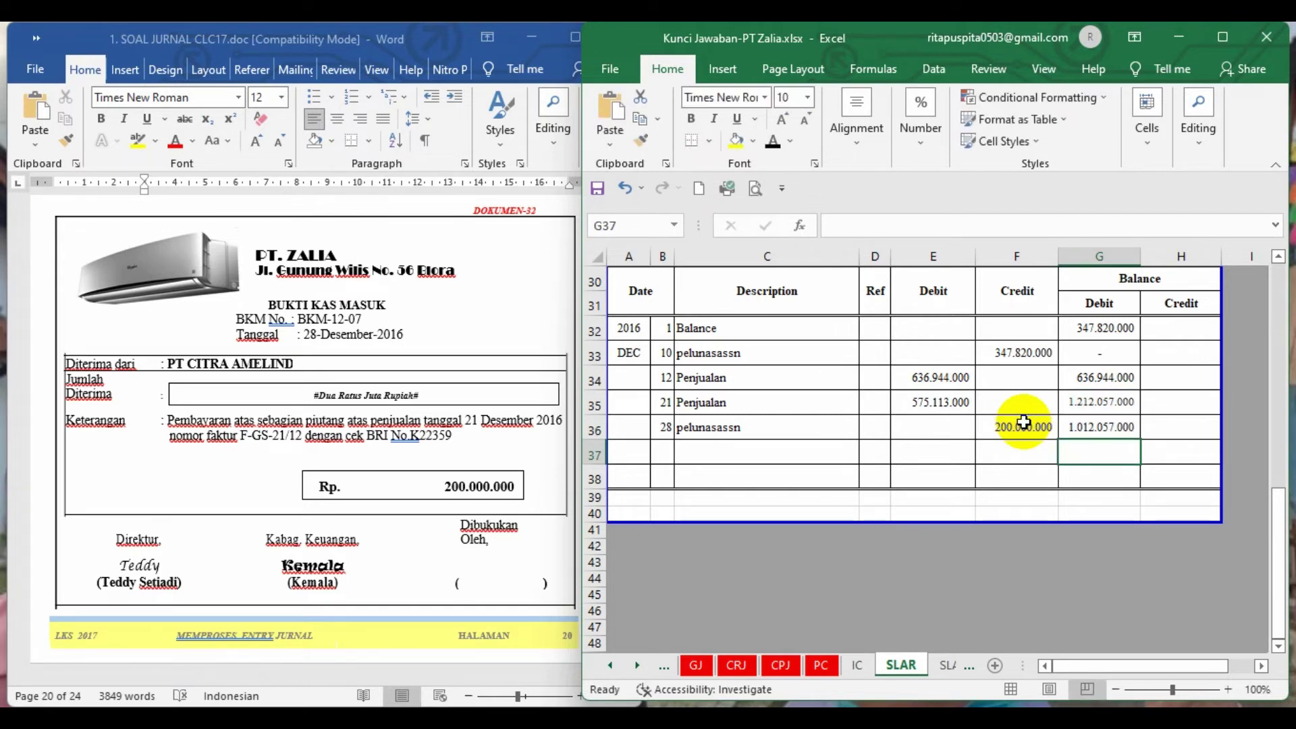
{"action": "left_click", "coordinate": [594, 189]}
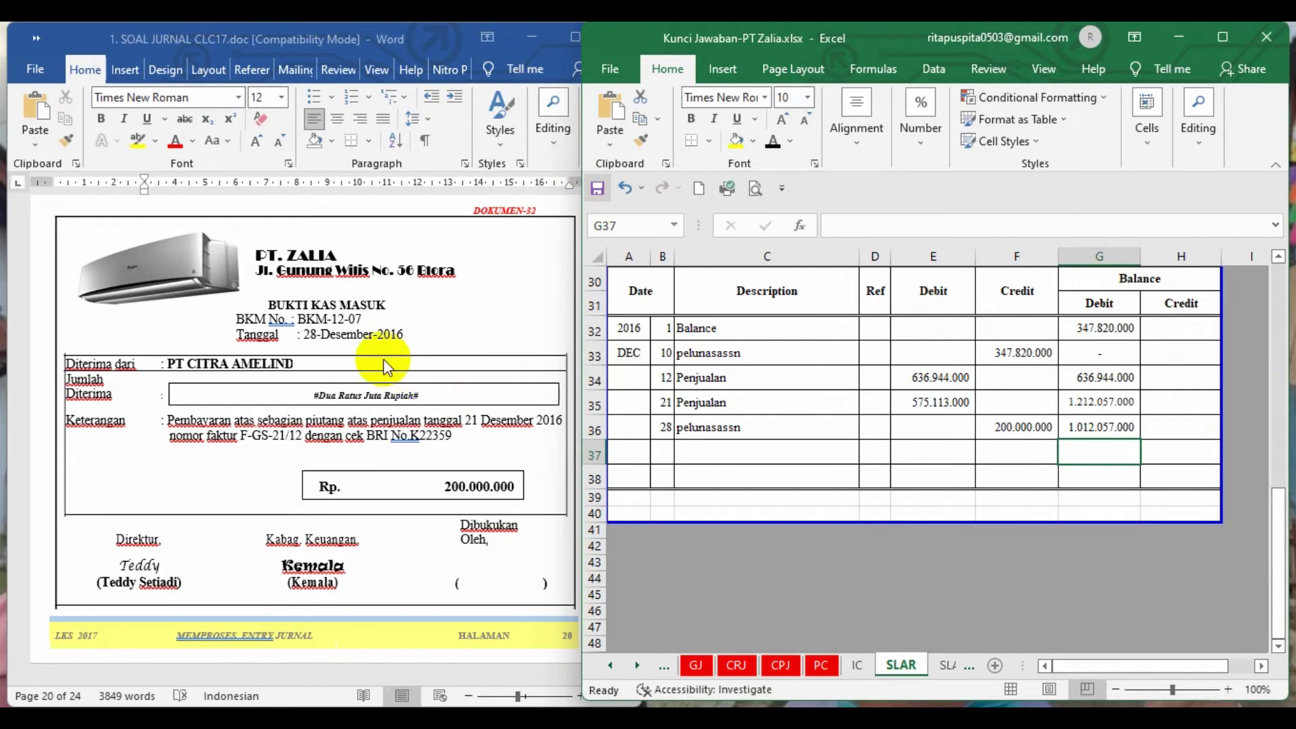
Following Dokumen-33, reveal the hidden 28 December Memo : 12-01 dividend entry in rows 16 to 18 of the GJ sheet with the font colour
{"action": "scroll", "coordinate": [405, 341], "scroll_direction": "down", "scroll_amount": 10}
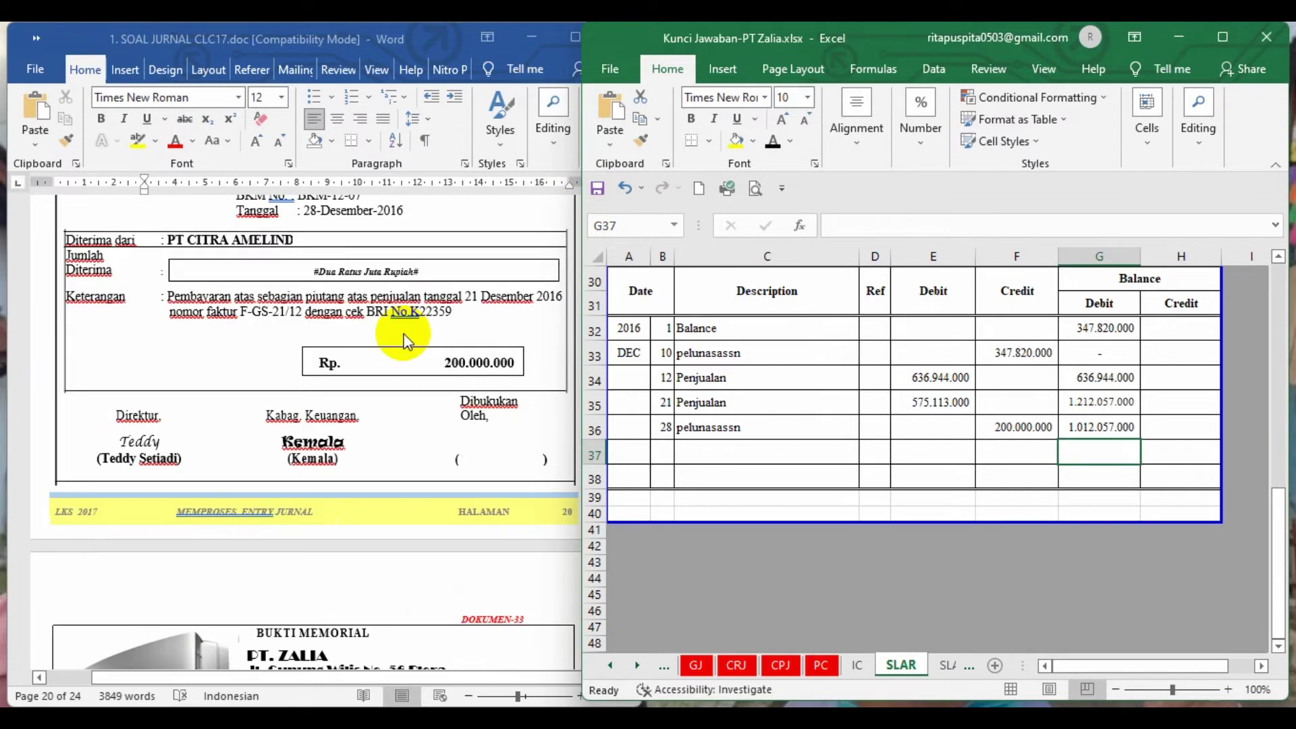
{"action": "scroll", "coordinate": [405, 341], "scroll_direction": "down", "scroll_amount": 3}
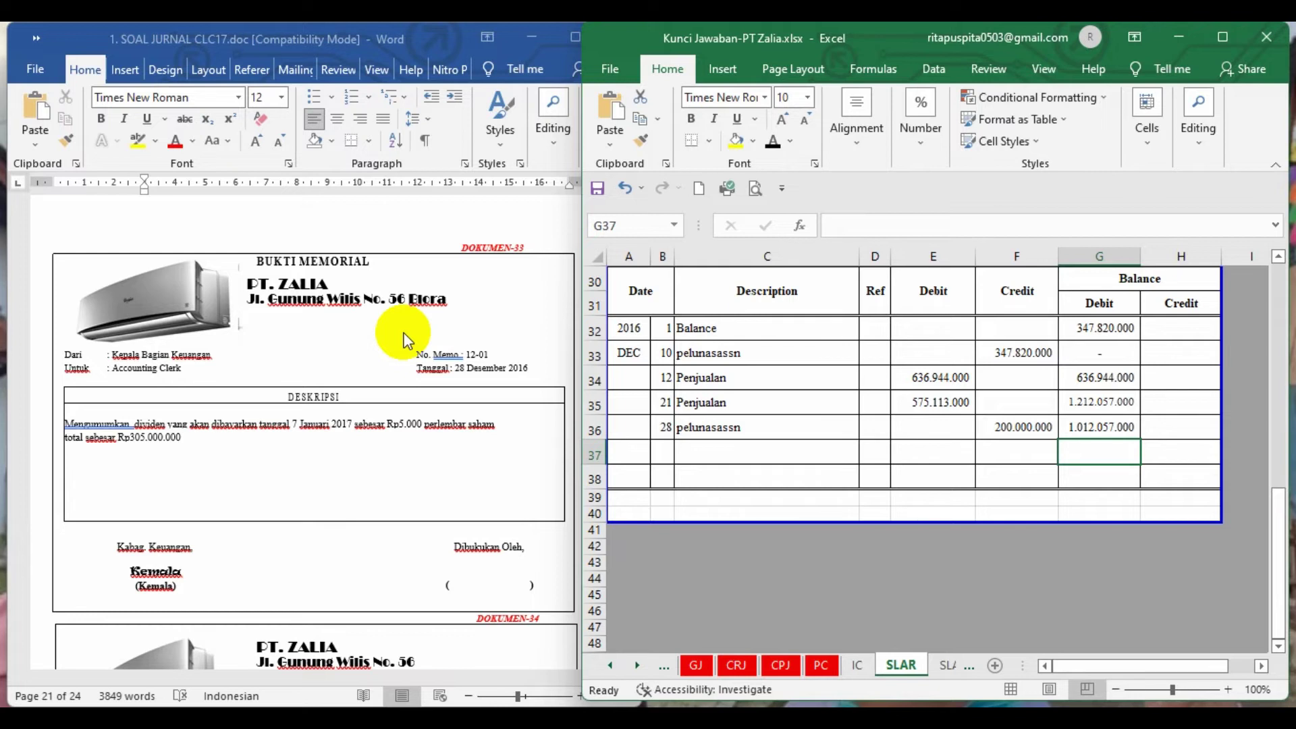
{"action": "left_click", "coordinate": [697, 667]}
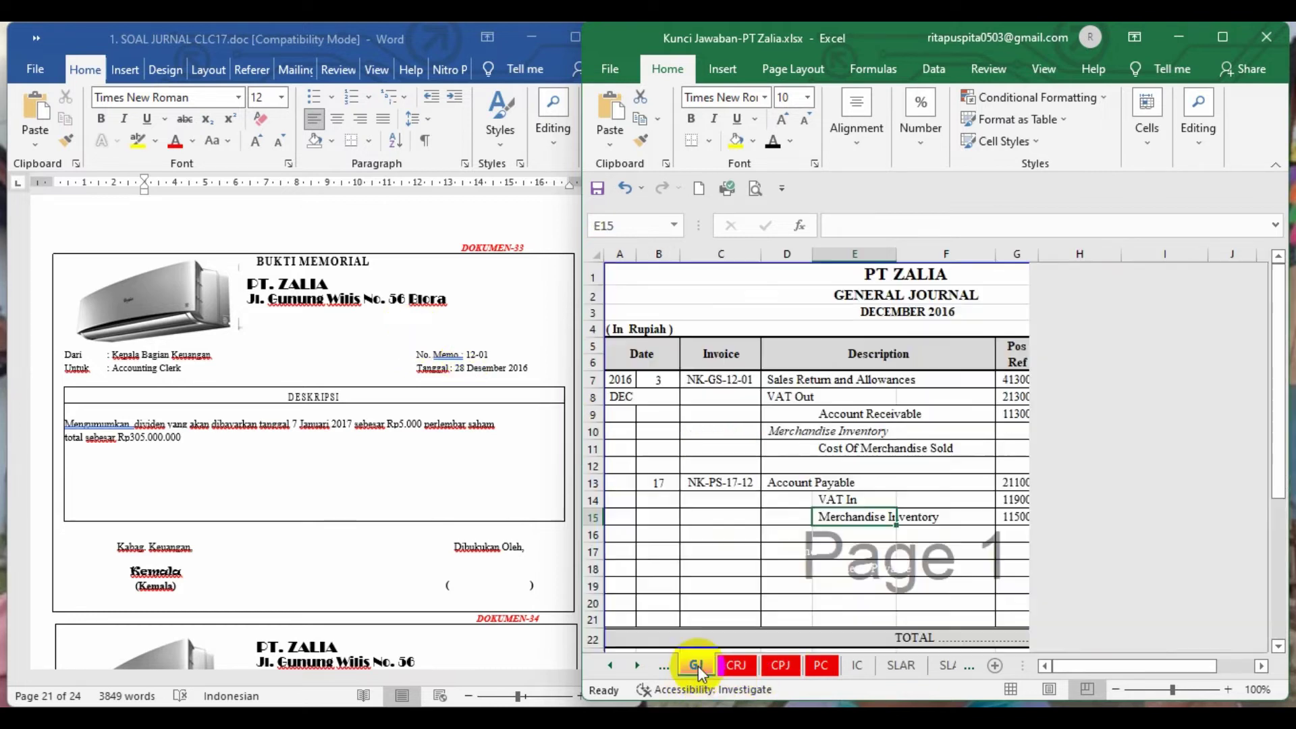
{"action": "left_click_drag", "start_coordinate": [593, 534], "coordinate": [594, 570]}
{"action": "left_click", "coordinate": [771, 141]}
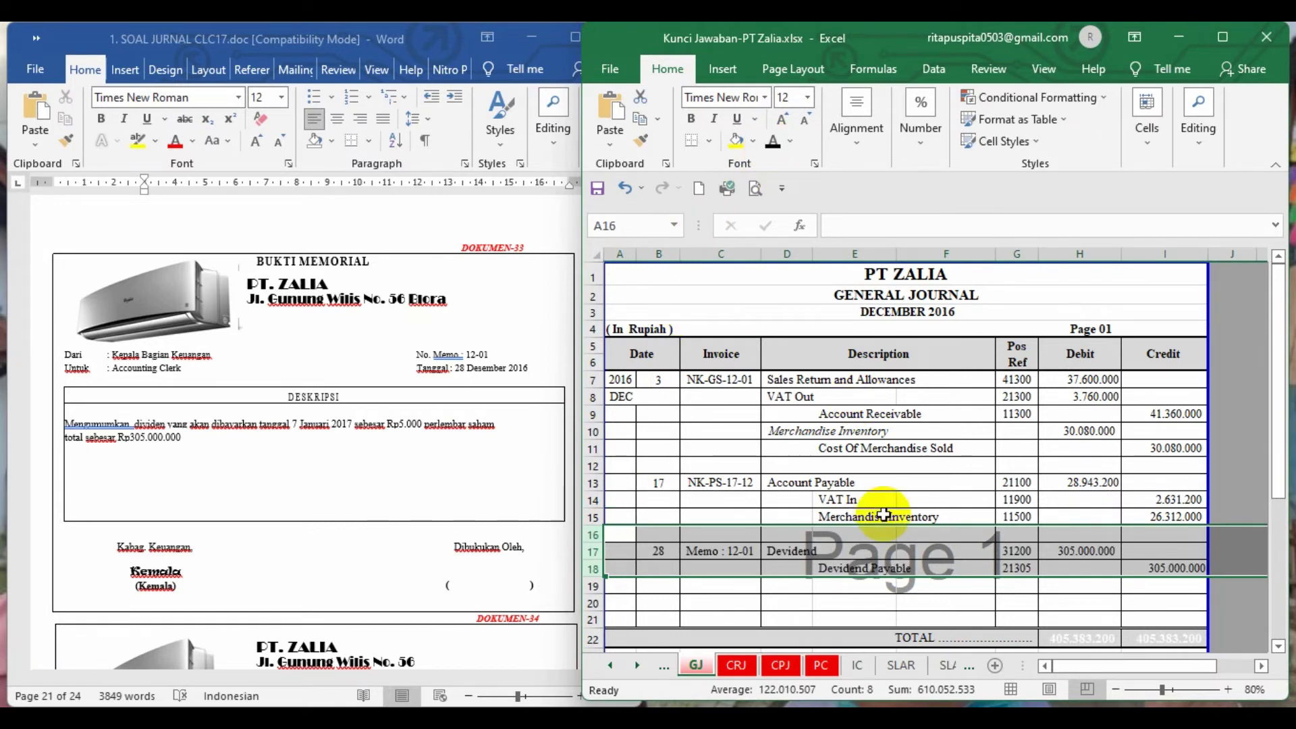
{"action": "left_click", "coordinate": [697, 584]}
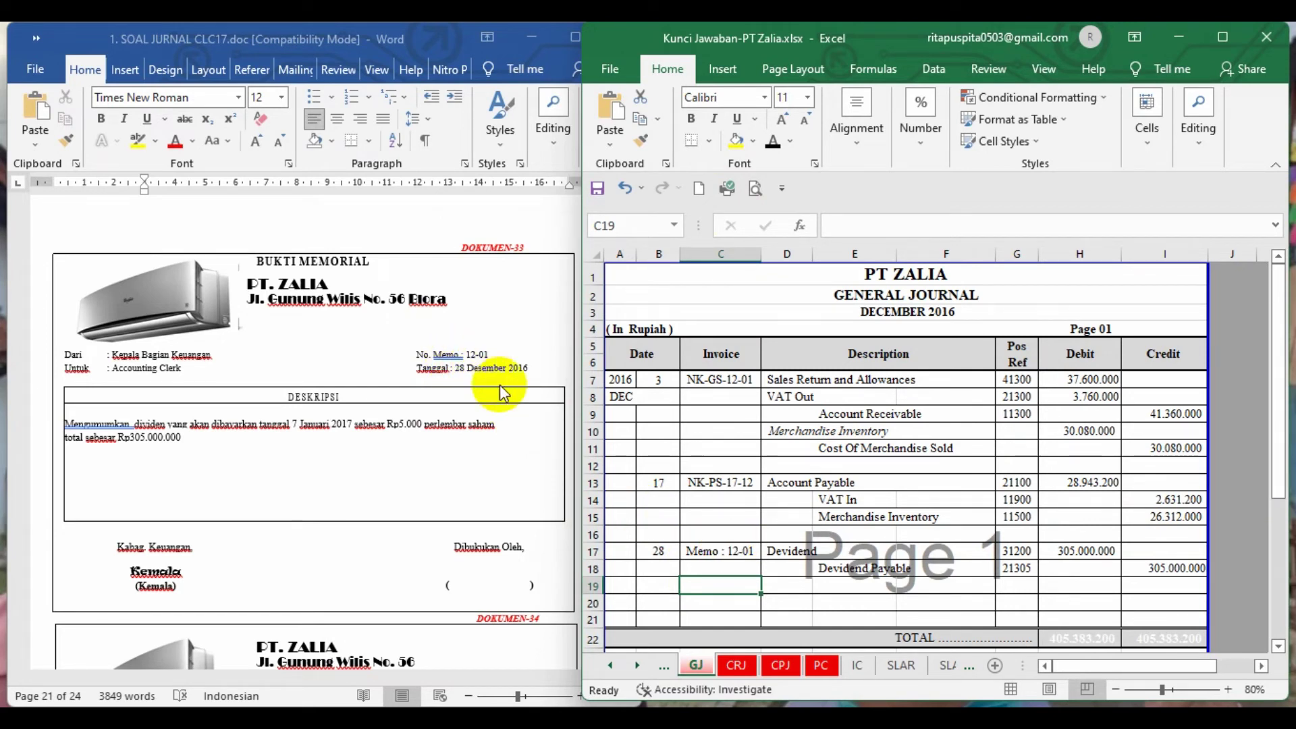
{"action": "left_click", "coordinate": [772, 551]}
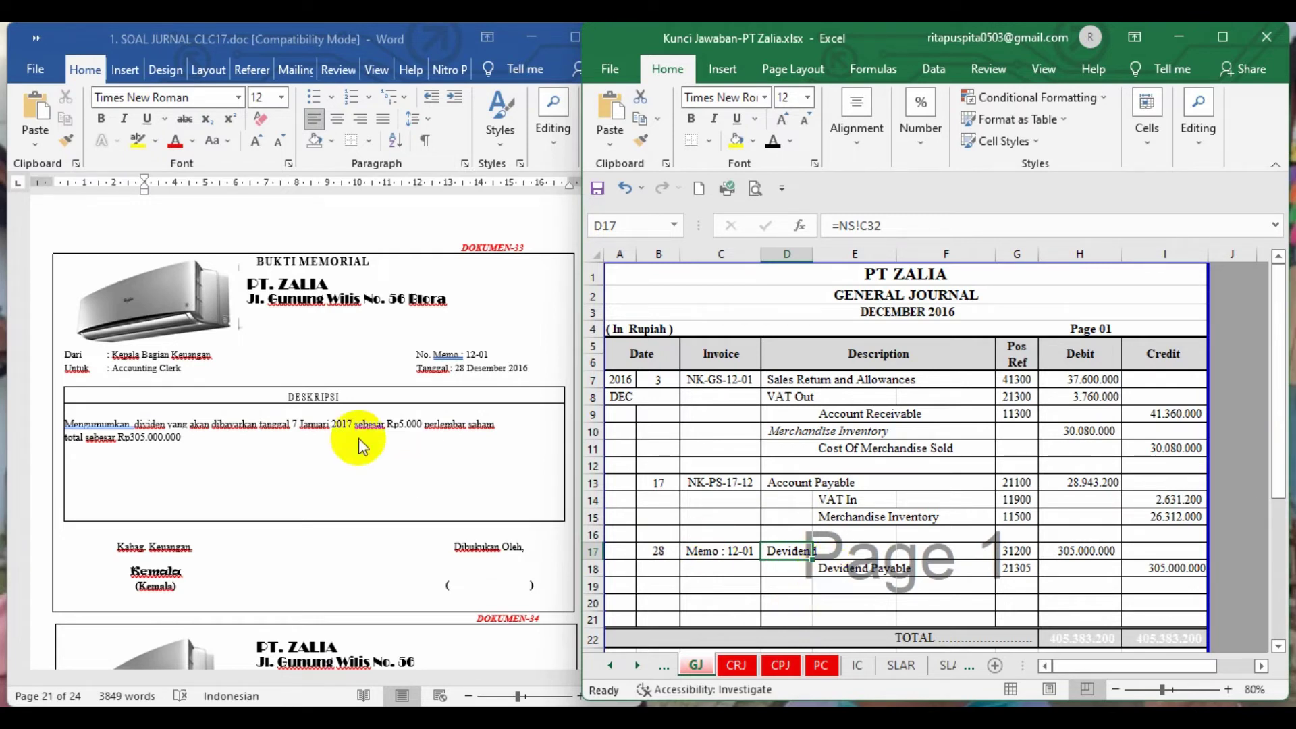
Following Dokumen-34, reveal the hidden F-GS-28/12 CV. RAINBOW sale in row 11 of the SJ sheet with the font colour
{"action": "left_click", "coordinate": [367, 411]}
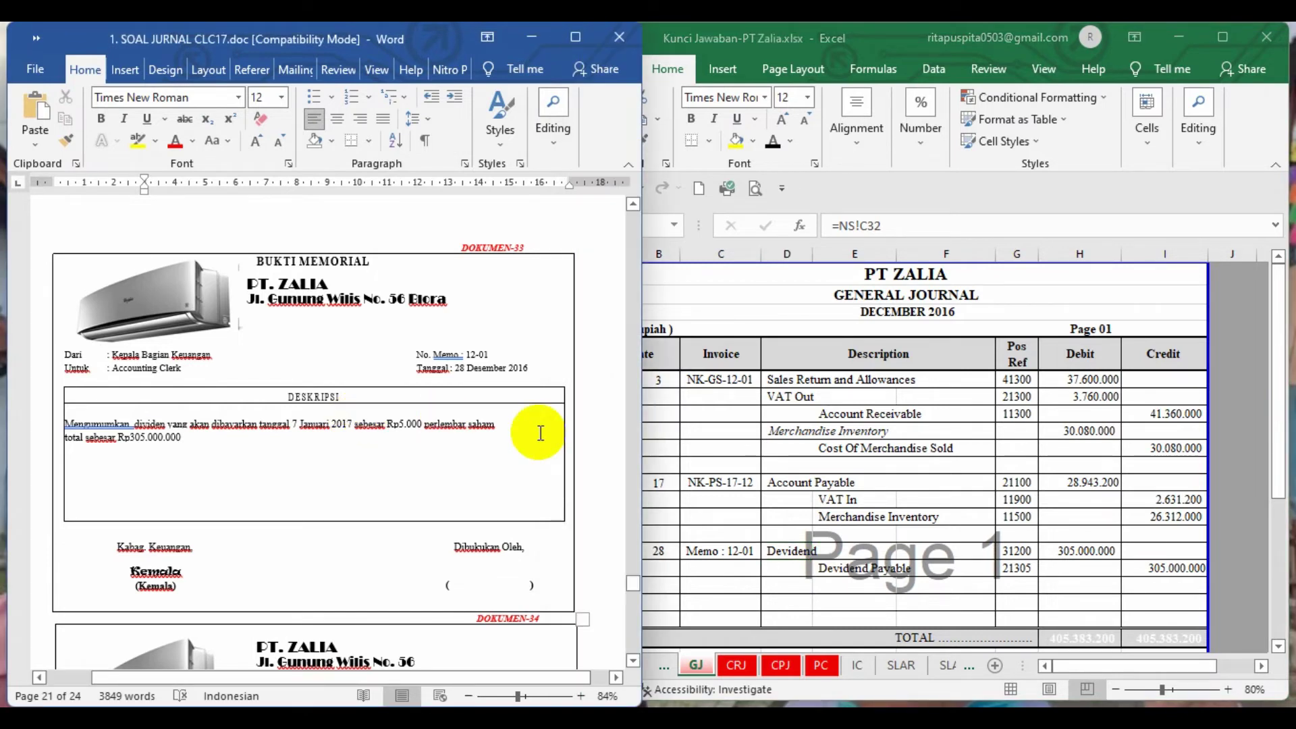
{"action": "scroll", "coordinate": [540, 433], "scroll_direction": "down", "scroll_amount": 5}
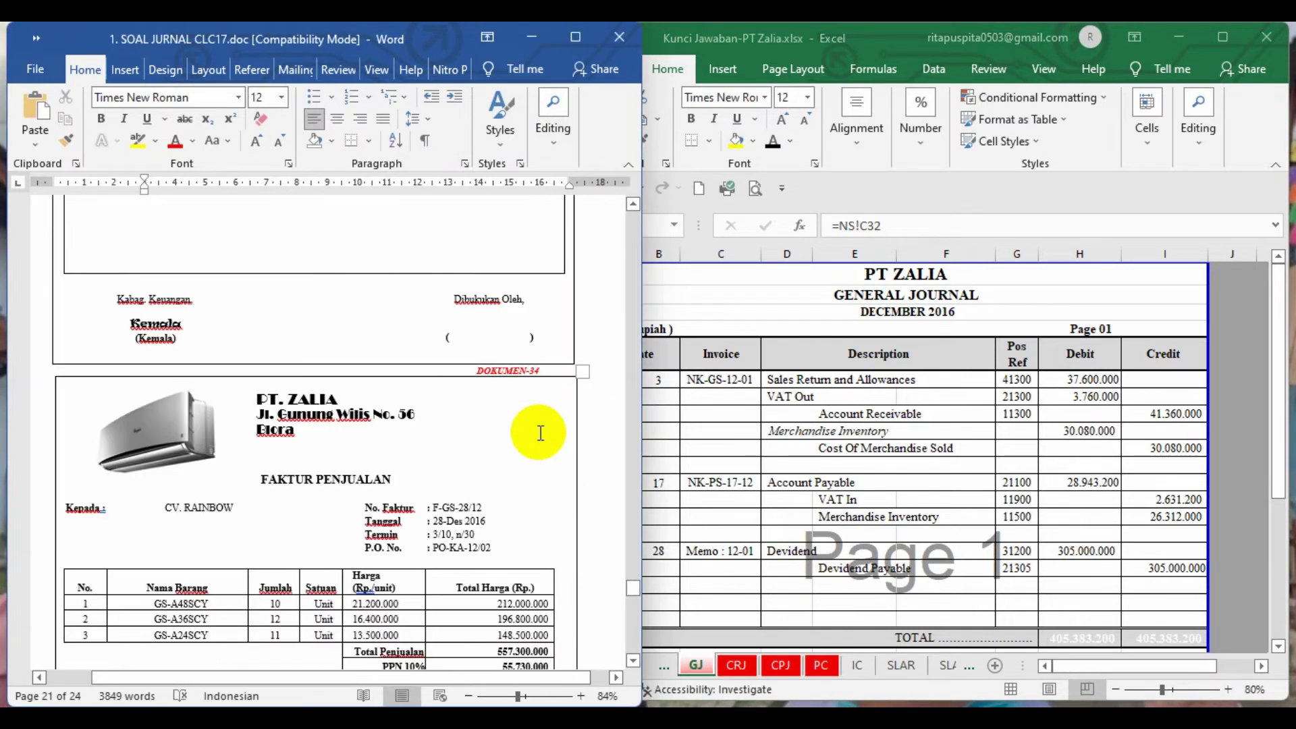
{"action": "scroll", "coordinate": [540, 432], "scroll_direction": "down", "scroll_amount": 3}
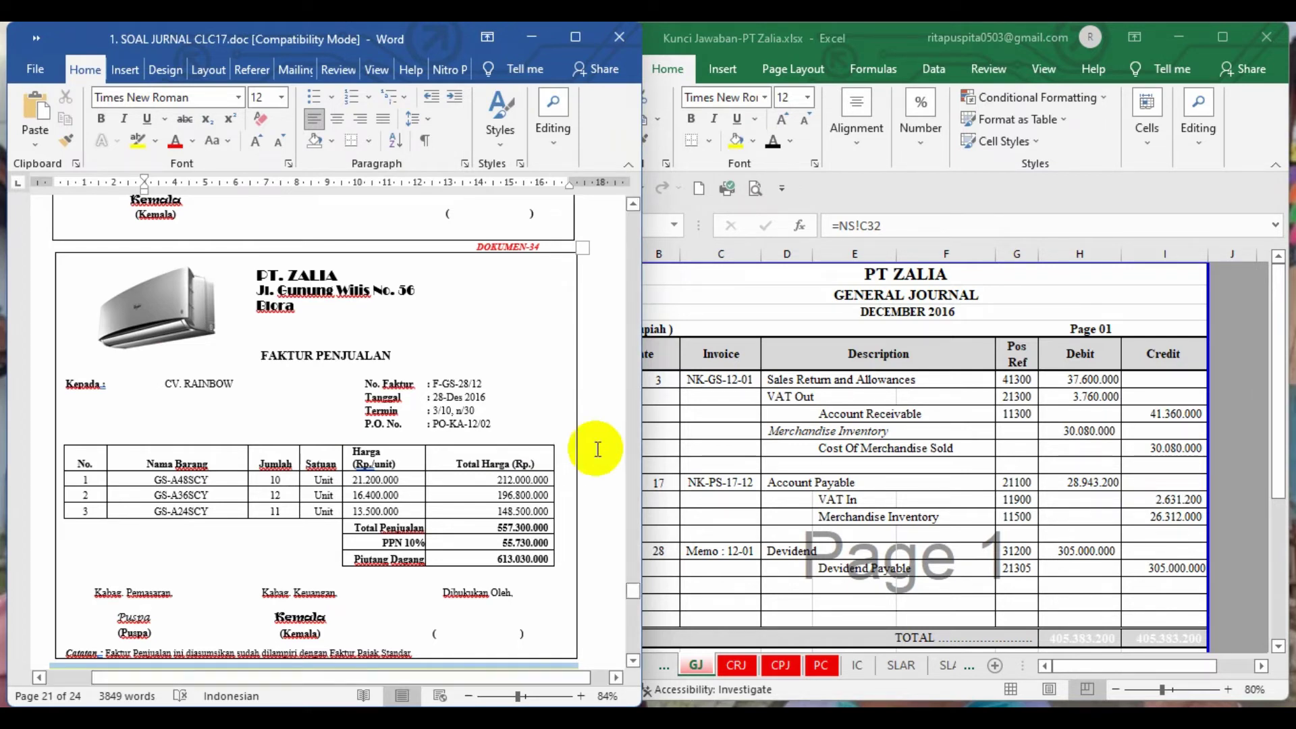
{"action": "left_click", "coordinate": [669, 663]}
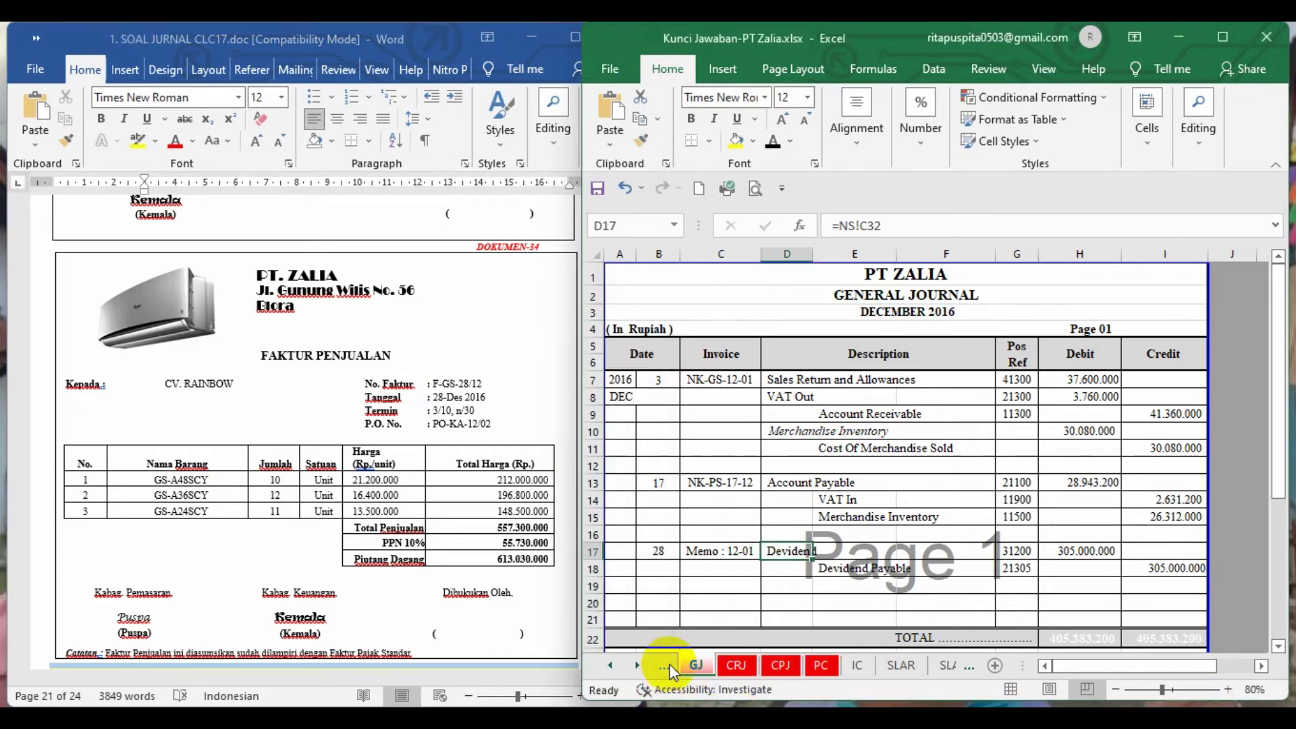
{"action": "left_click", "coordinate": [671, 666]}
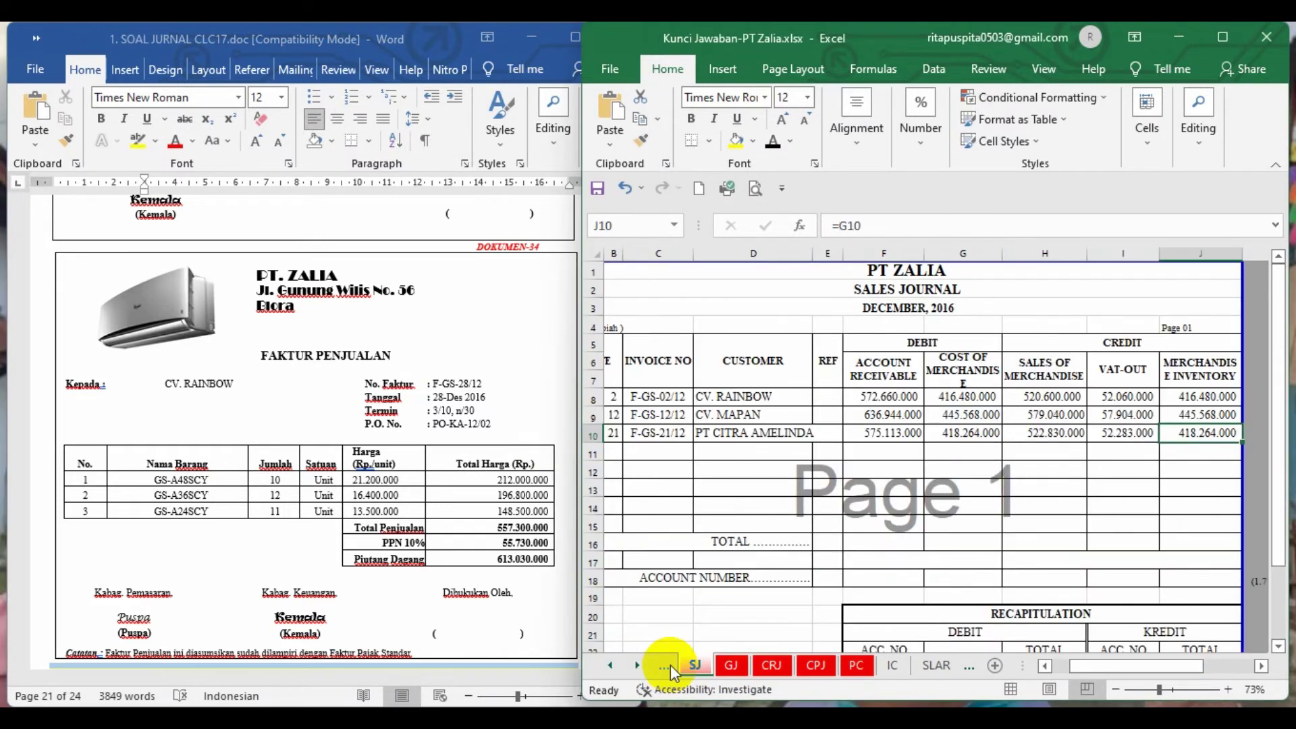
{"action": "left_click", "coordinate": [586, 451]}
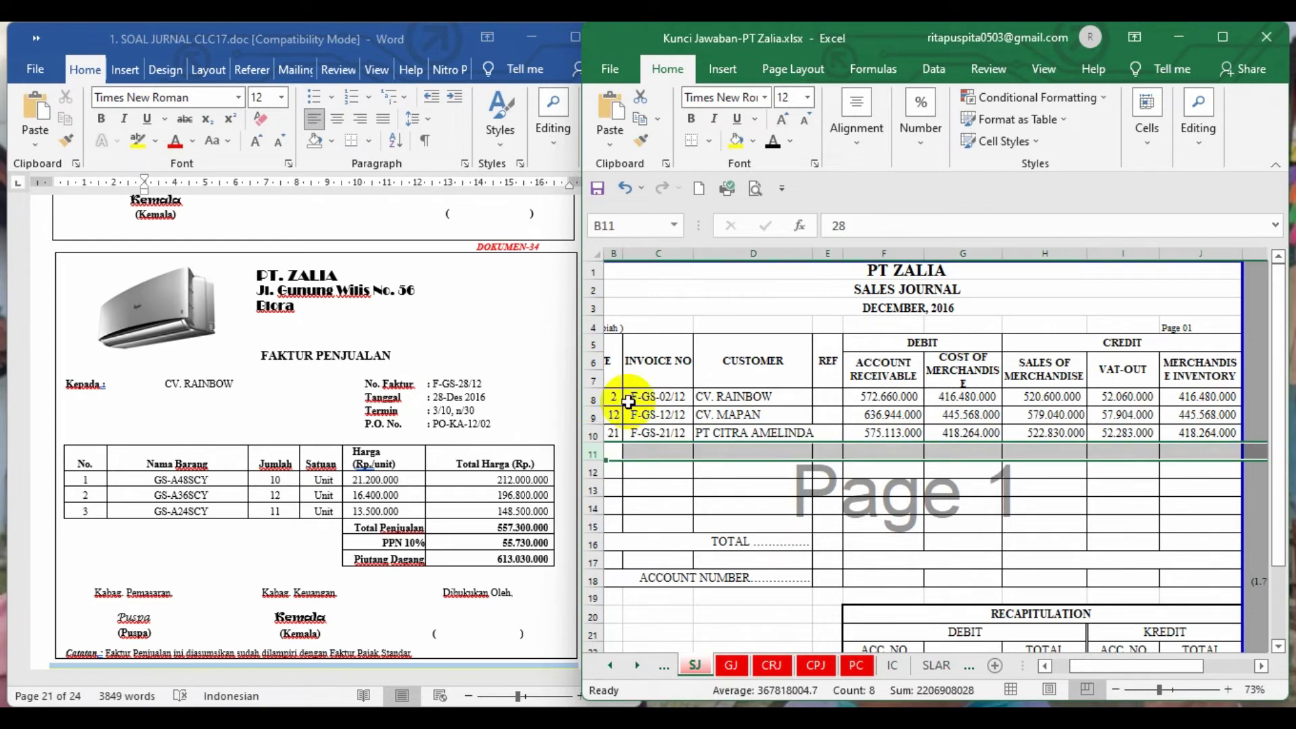
{"action": "left_click", "coordinate": [770, 140]}
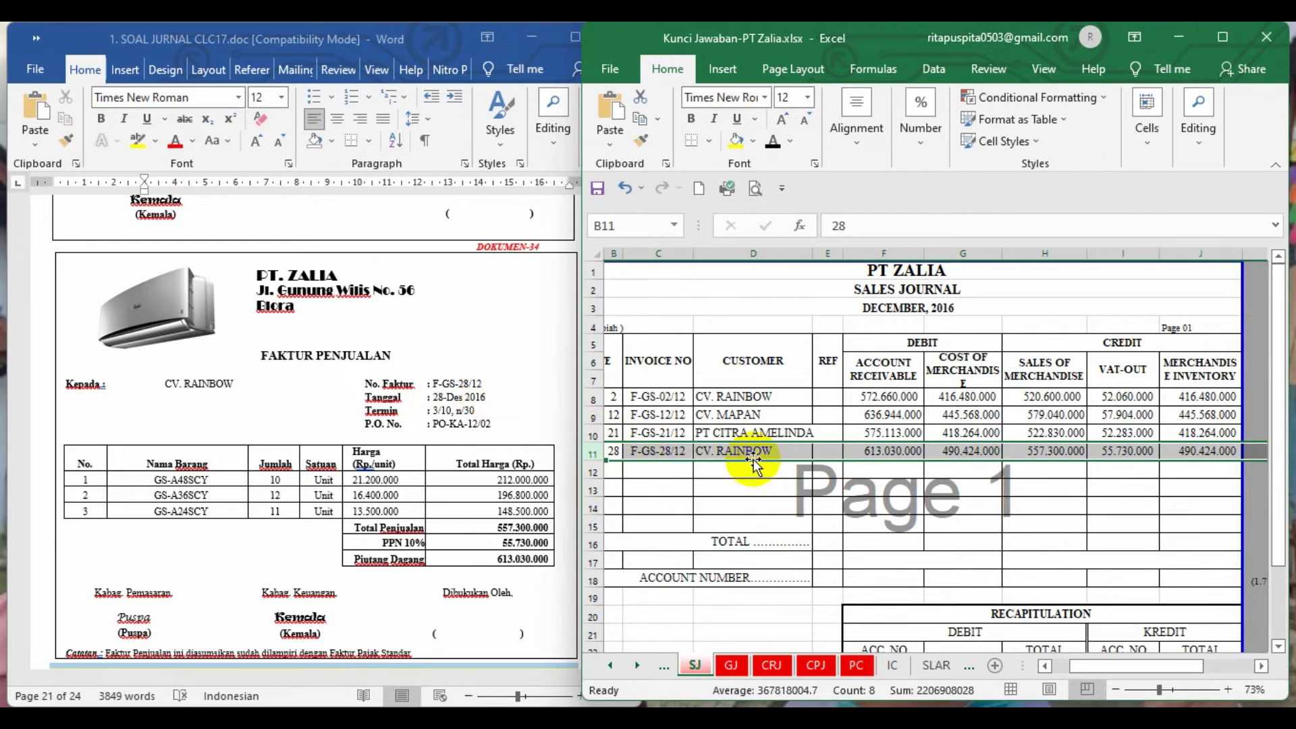
Hide the cost of merchandise and merchandise inventory amounts in G11 and J11 with white font and save the workbook
{"action": "left_click", "coordinate": [958, 450]}
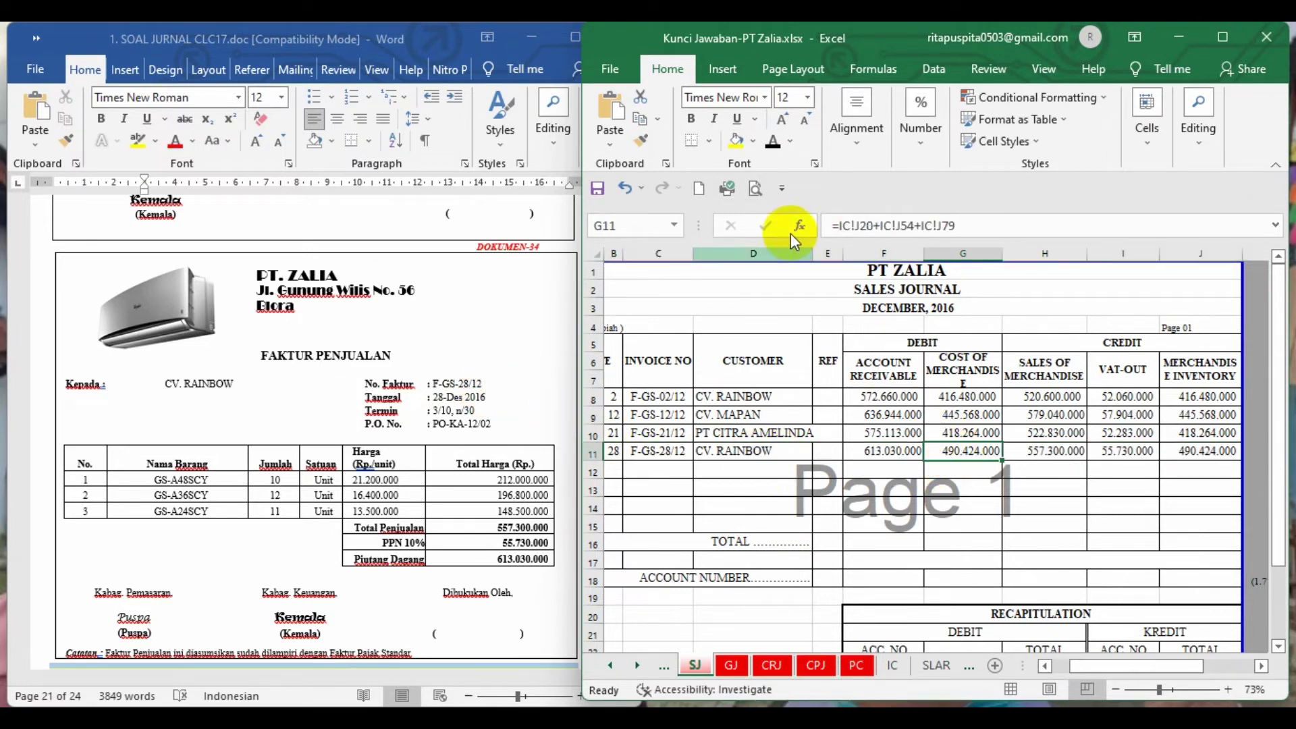
{"action": "left_click", "coordinate": [793, 143]}
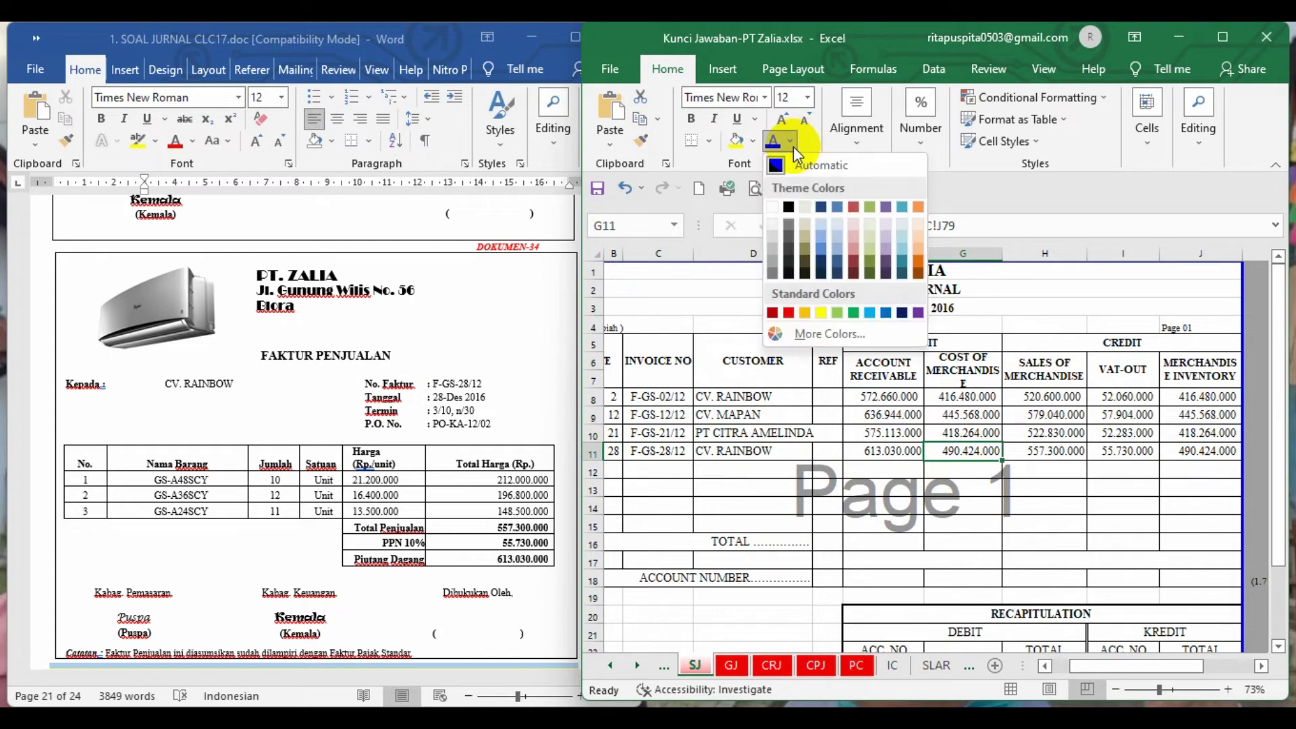
{"action": "left_click", "coordinate": [772, 207]}
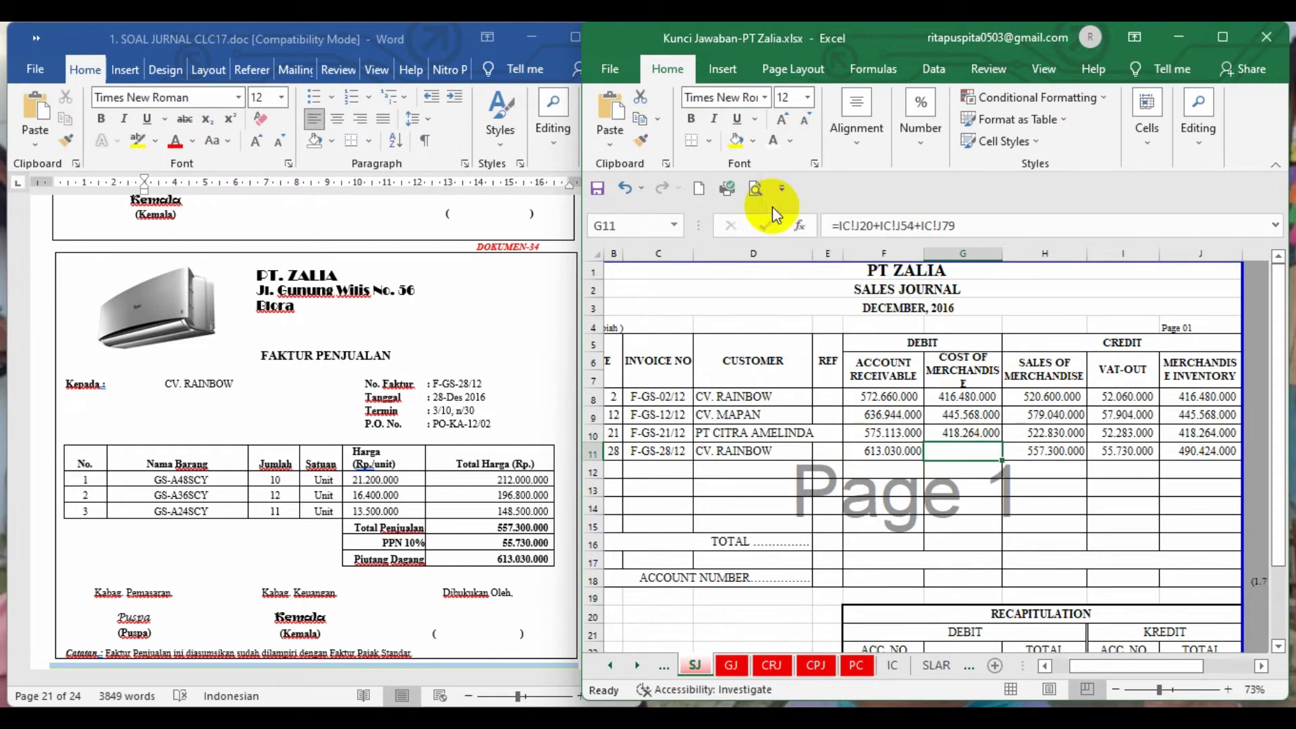
{"action": "left_click", "coordinate": [1208, 450]}
{"action": "left_click", "coordinate": [773, 143]}
{"action": "left_click", "coordinate": [966, 559]}
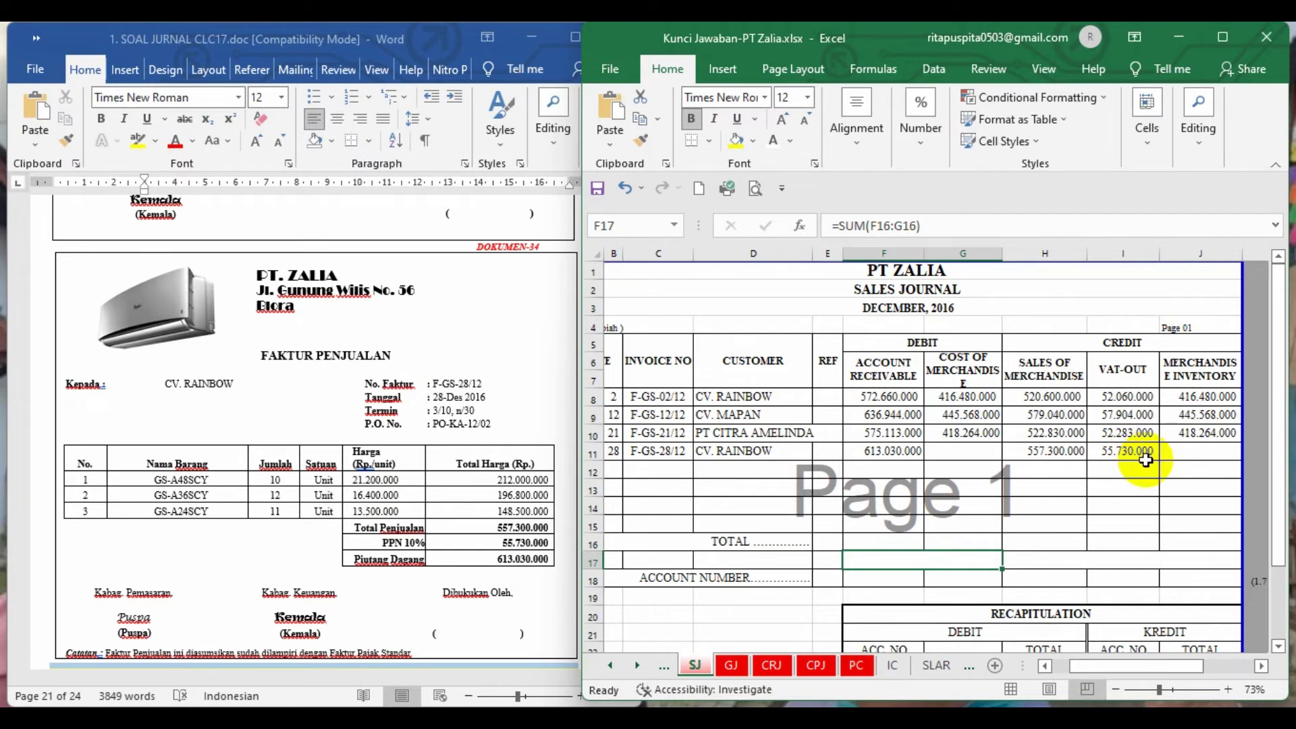
{"action": "left_click", "coordinate": [966, 451]}
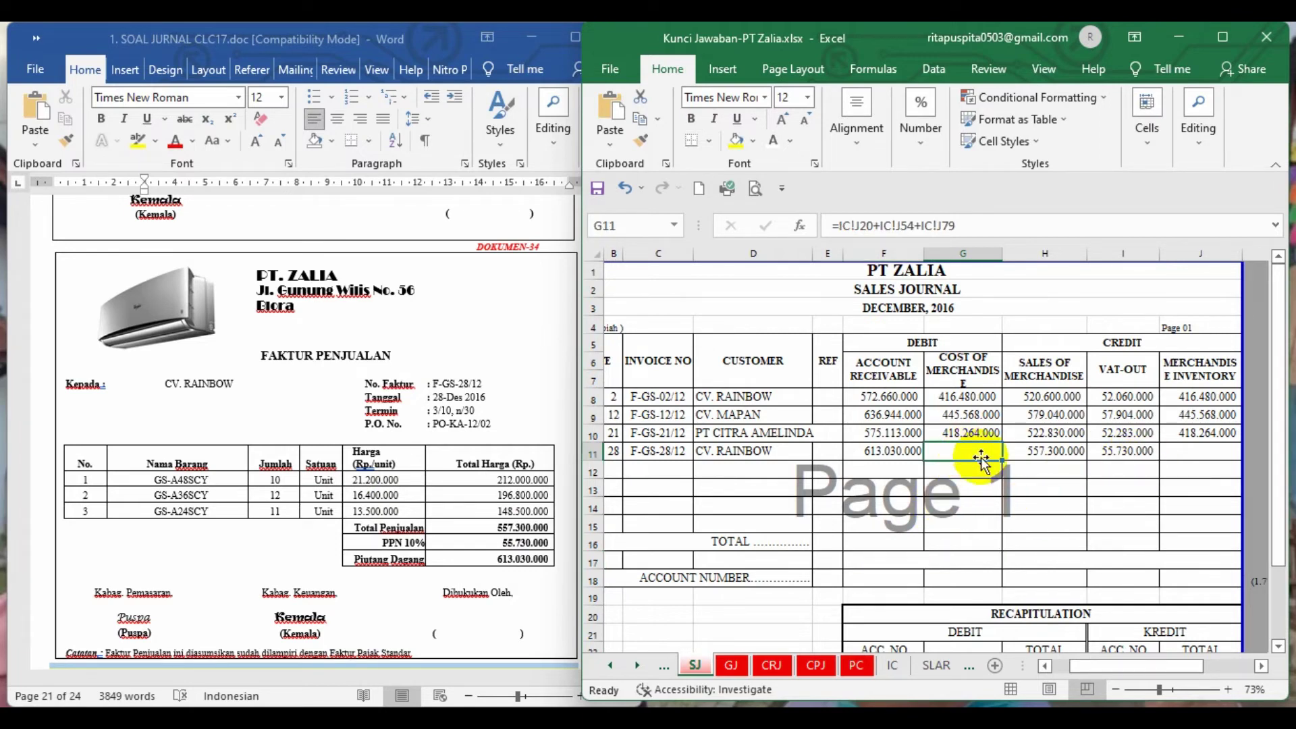
{"action": "left_click", "coordinate": [597, 188]}
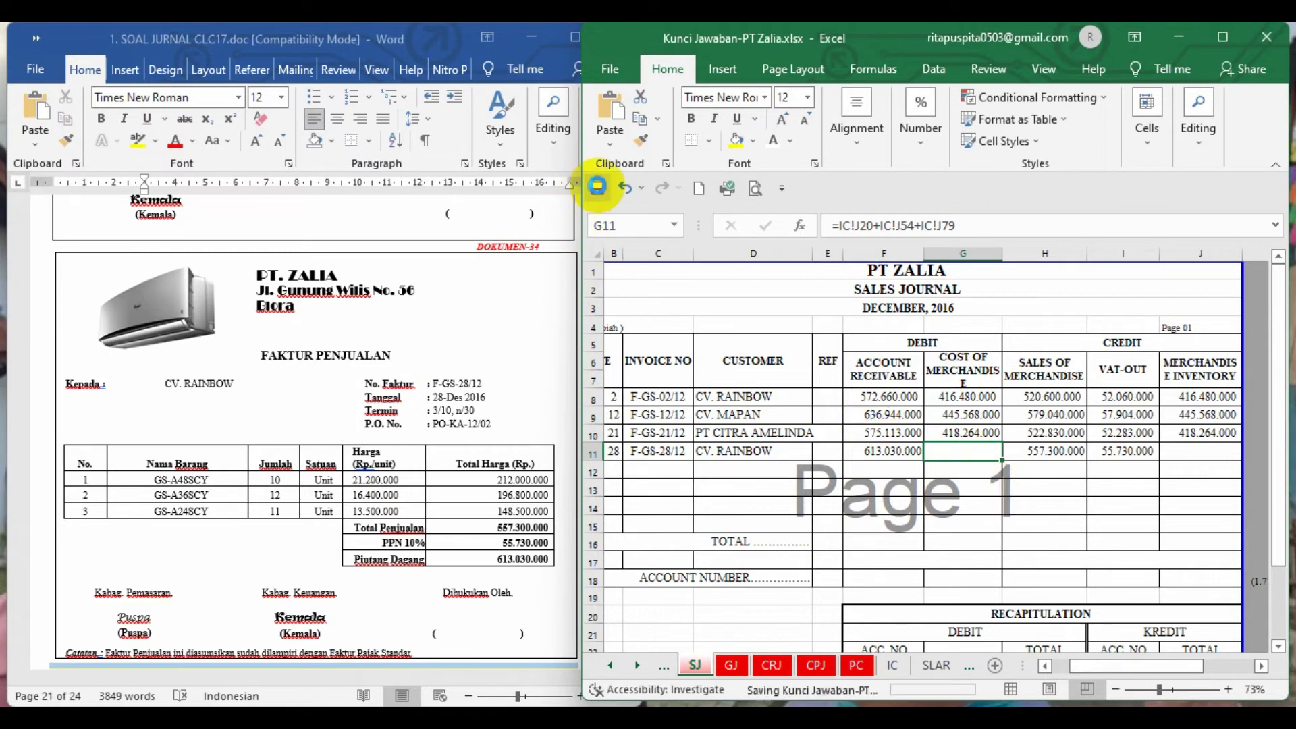
Reveal the F-GS-28/12 CV. RAINBOW entry in row 20 of the IC sheet's first card with the Automatic font colour and check its balance
{"action": "left_click", "coordinate": [891, 668]}
{"action": "left_click_drag", "start_coordinate": [1141, 665], "coordinate": [1041, 666]}
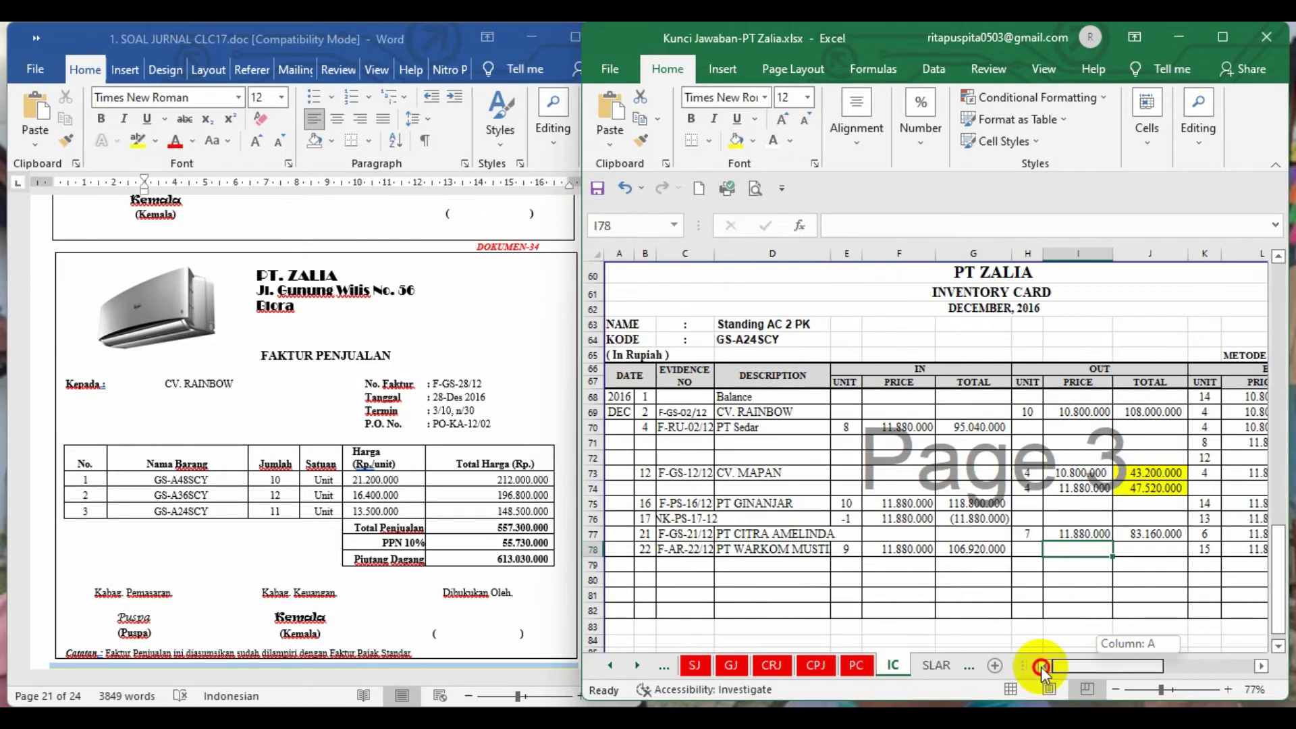
{"action": "left_click_drag", "start_coordinate": [1273, 564], "coordinate": [1279, 304]}
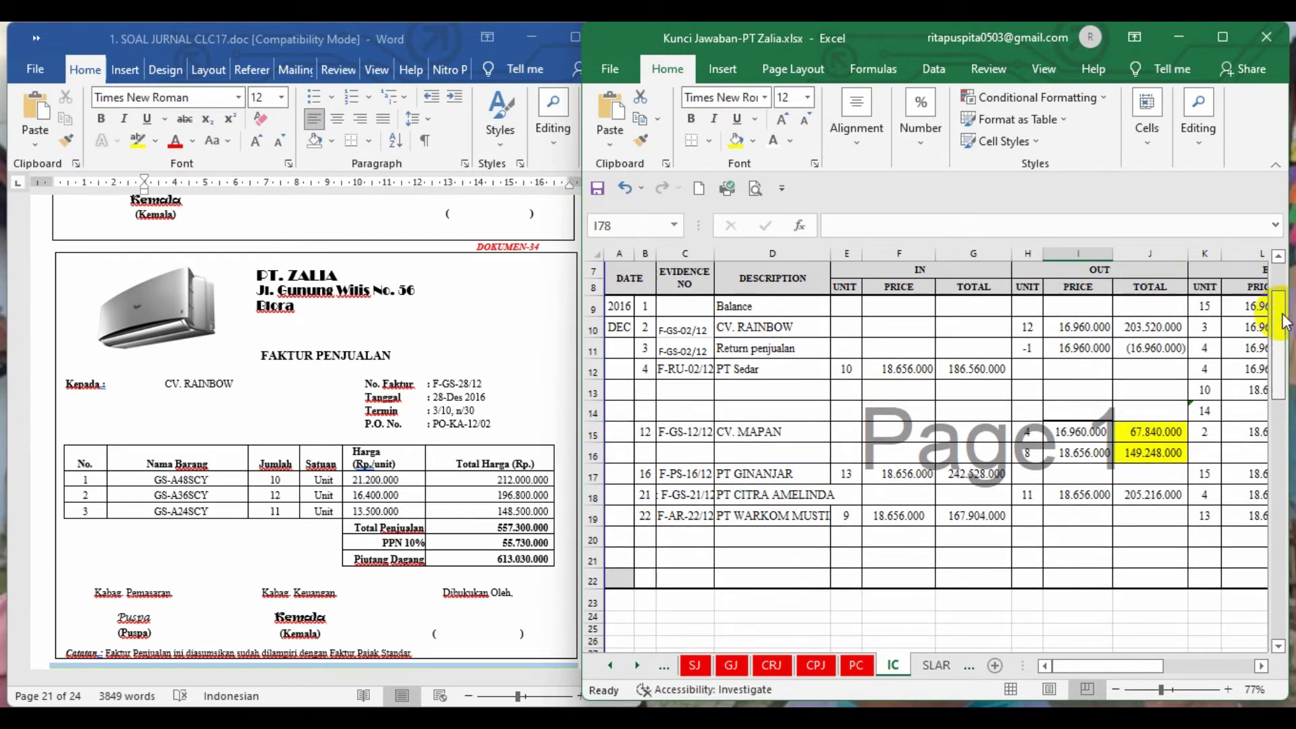
{"action": "left_click", "coordinate": [586, 538]}
{"action": "left_click", "coordinate": [790, 143]}
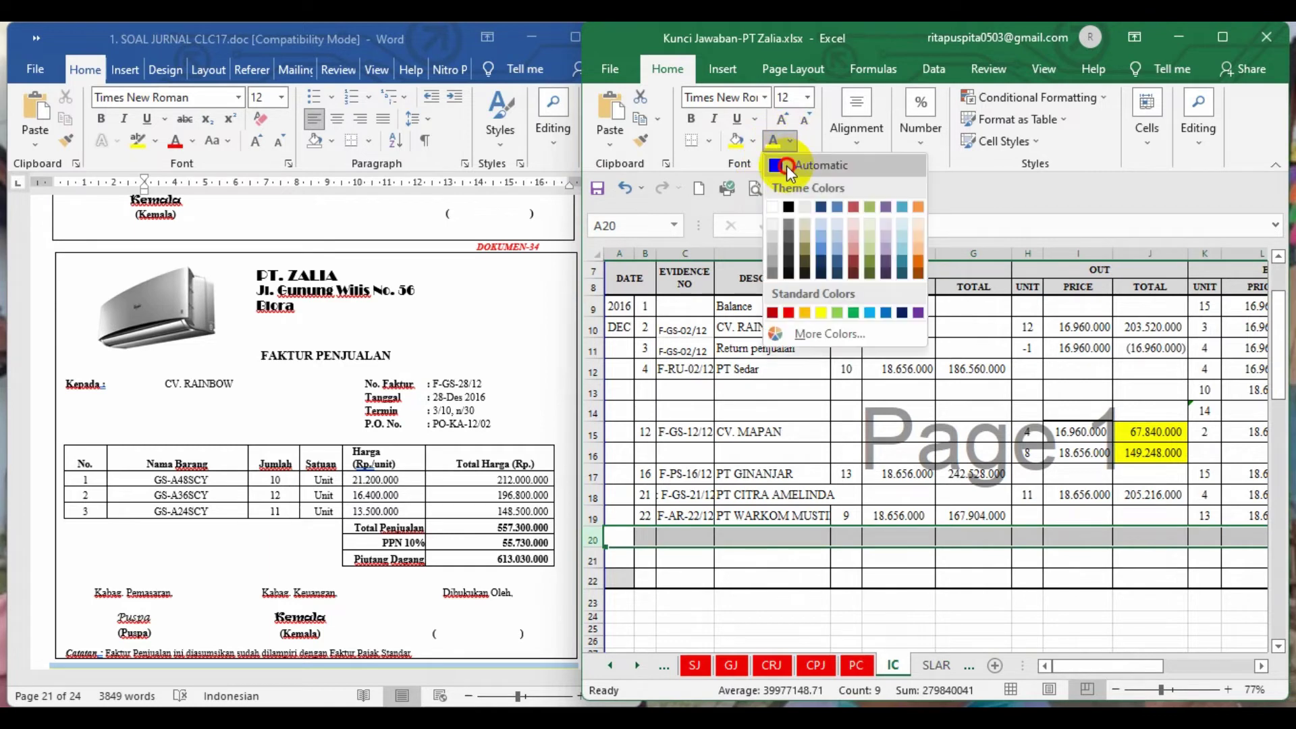
{"action": "left_click", "coordinate": [787, 165]}
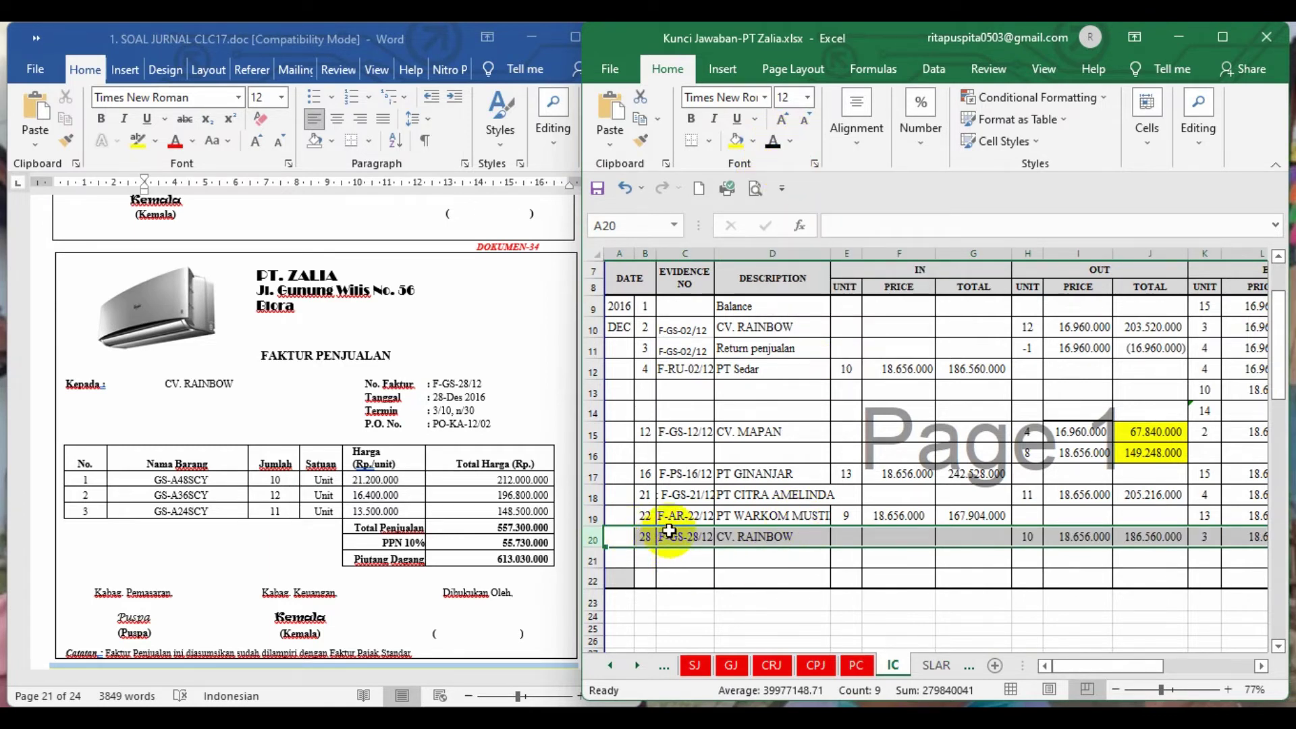
{"action": "left_click", "coordinate": [751, 538]}
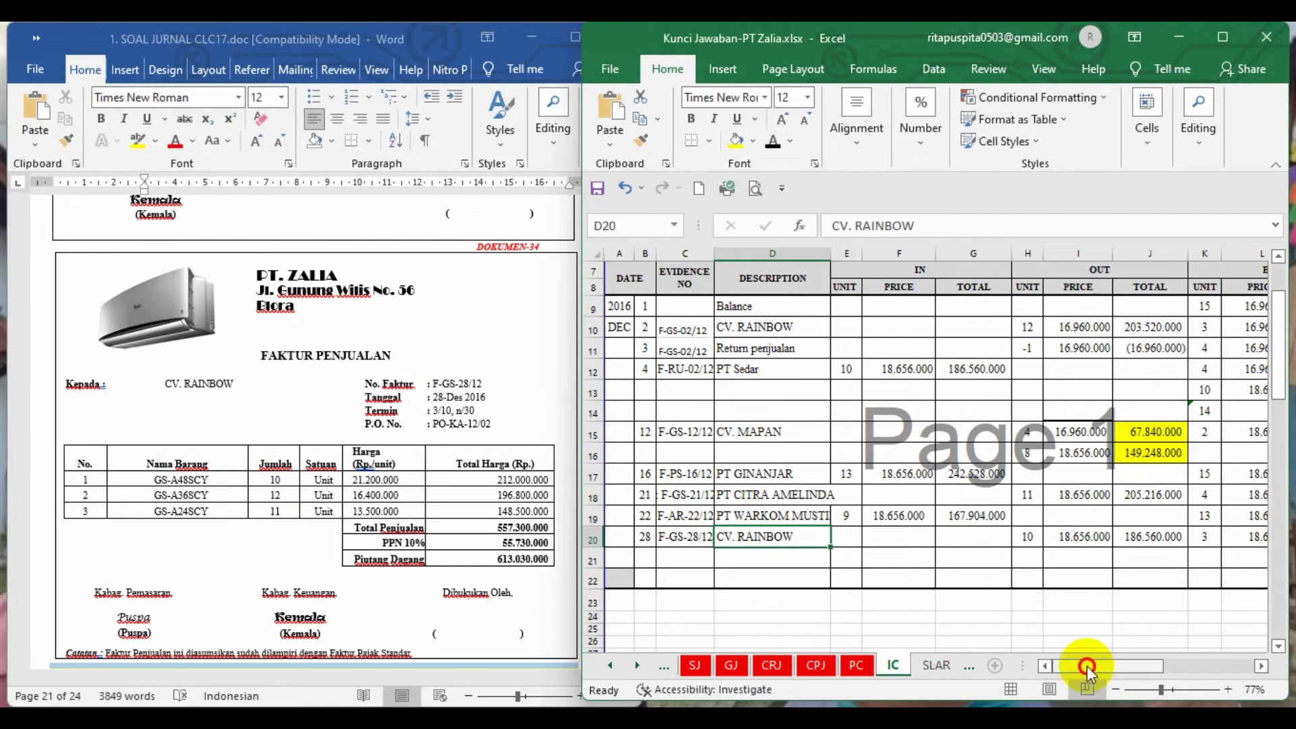
{"action": "mouse_move", "coordinate": [1087, 665]}
{"action": "left_mouse_down"}
{"action": "mouse_move", "coordinate": [1127, 667]}
{"action": "mouse_move", "coordinate": [1099, 666]}
{"action": "left_mouse_up"}
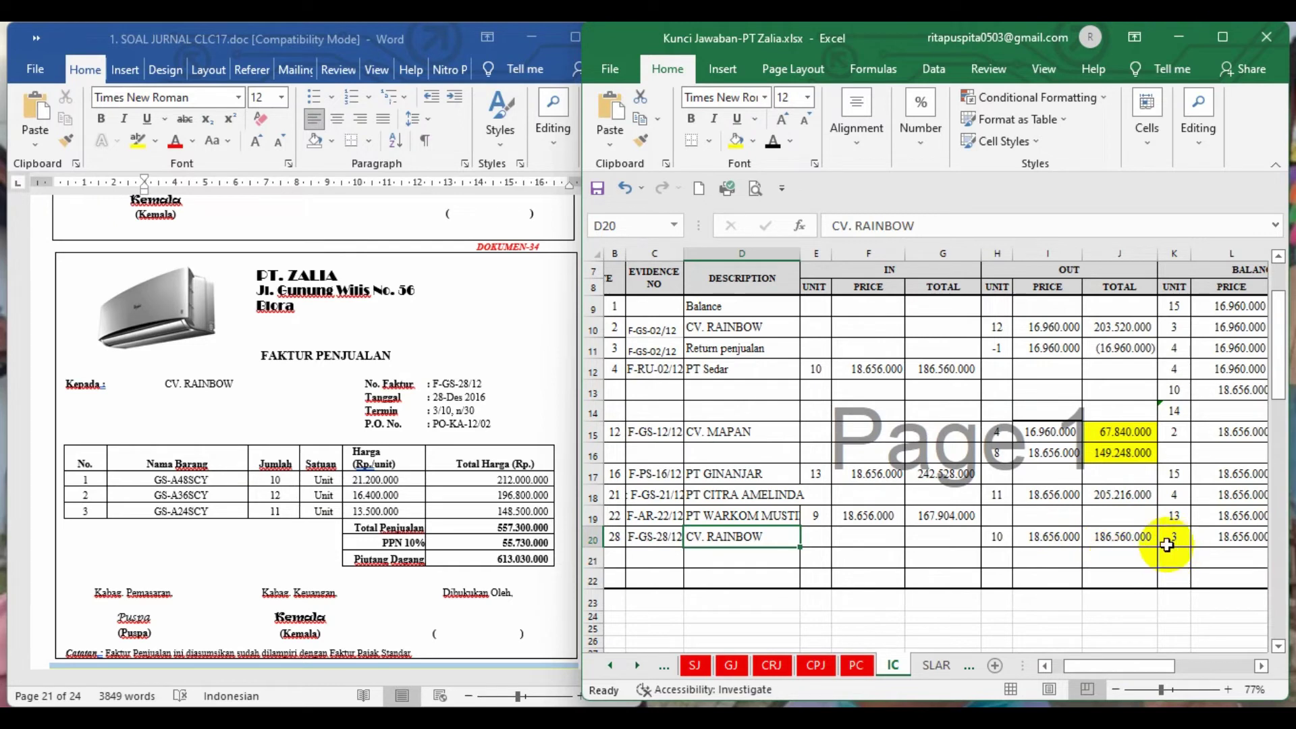
{"action": "left_click_drag", "start_coordinate": [1146, 666], "coordinate": [1160, 665]}
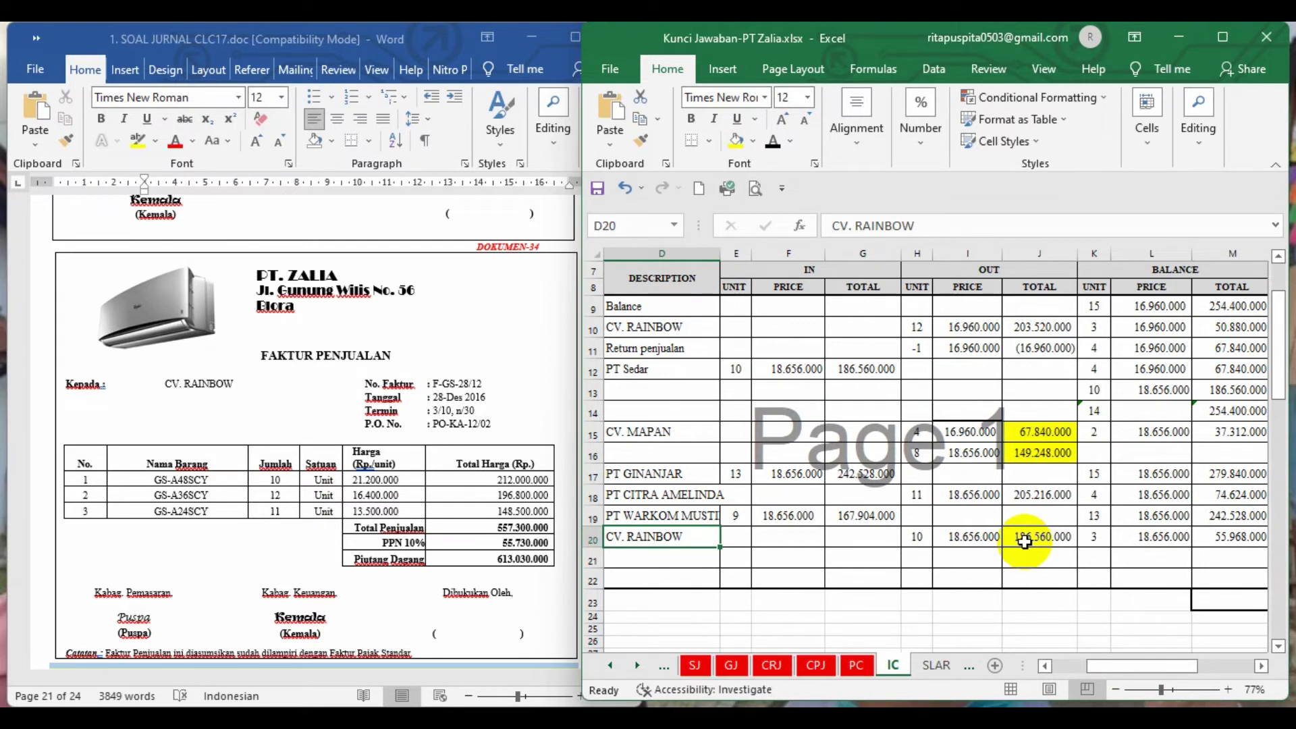
Reveal the F-GS-28/12 CV. RAINBOW entry in row 54 of the GS-A36SCY inventory card with the font colour and check its balance
{"action": "left_click_drag", "start_coordinate": [1282, 296], "coordinate": [1290, 403]}
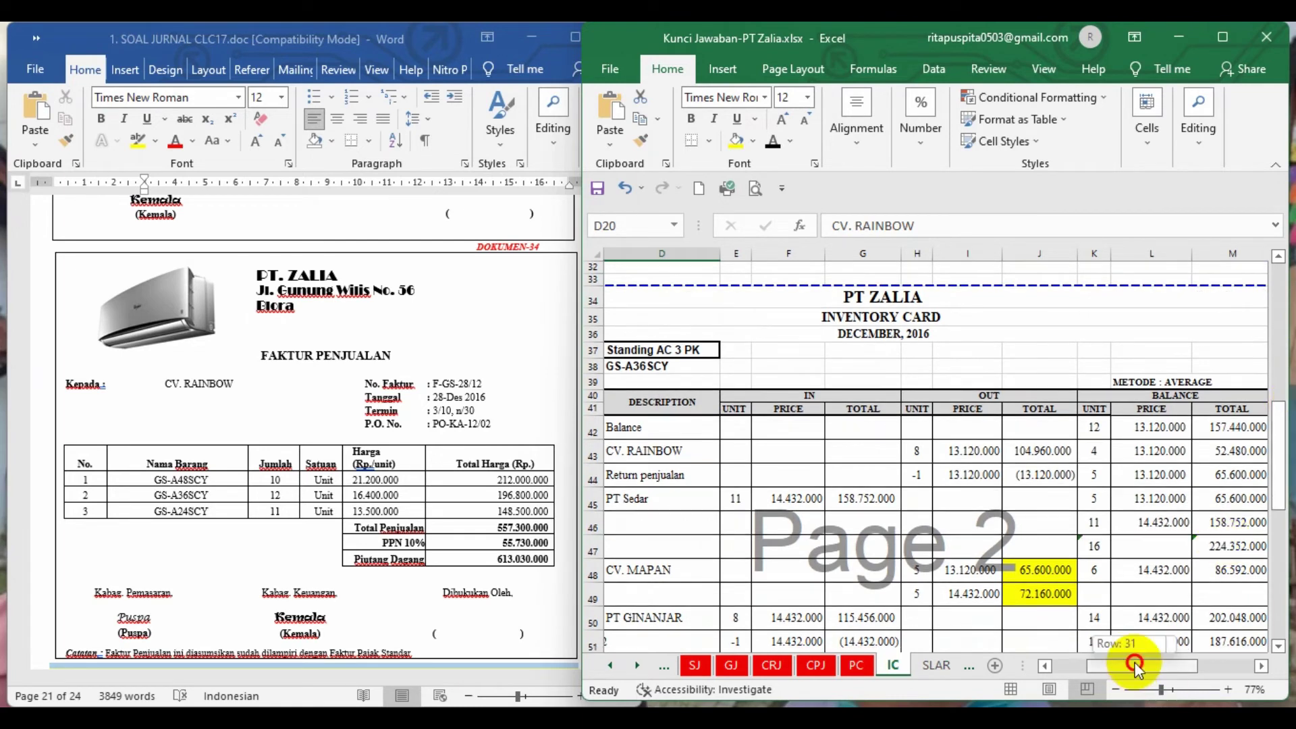
{"action": "left_click_drag", "start_coordinate": [1141, 665], "coordinate": [1077, 665]}
{"action": "scroll", "coordinate": [1265, 439], "scroll_direction": "down", "scroll_amount": 4}
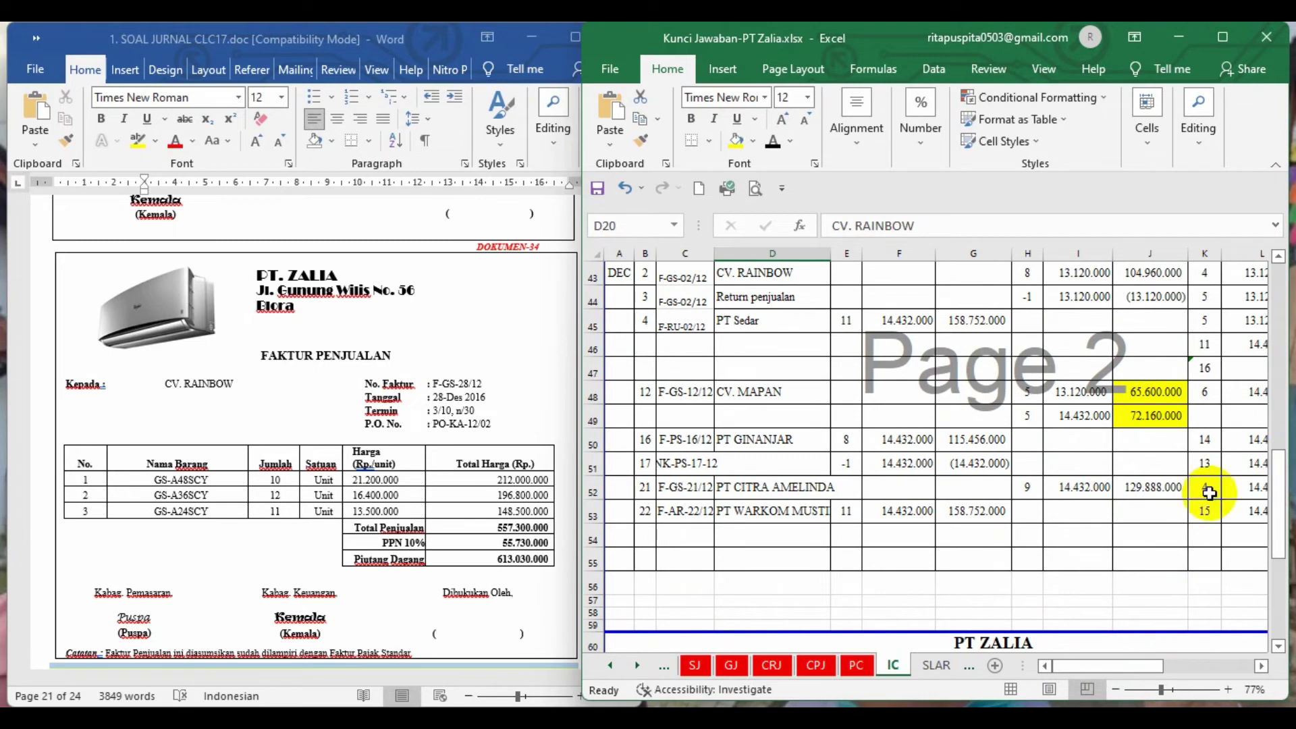
{"action": "left_click", "coordinate": [593, 539]}
{"action": "left_click", "coordinate": [771, 144]}
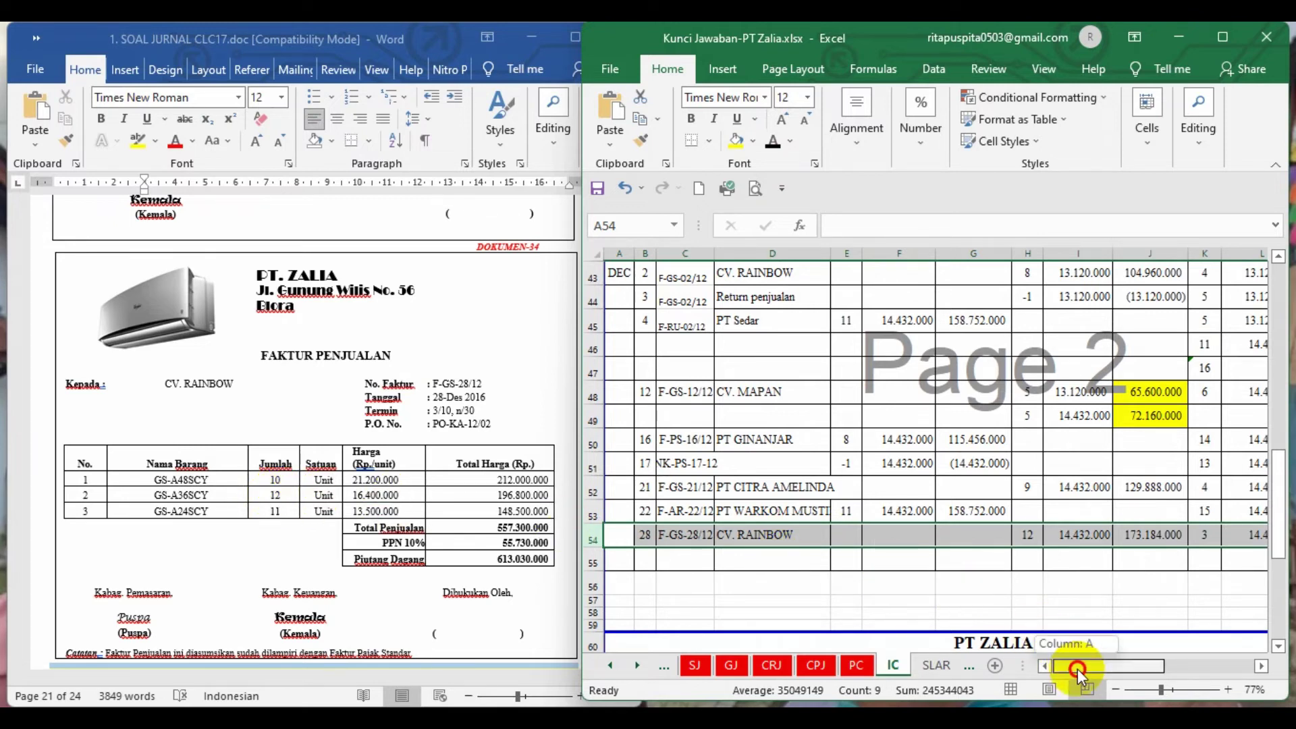
{"action": "left_click_drag", "start_coordinate": [1078, 670], "coordinate": [1087, 668]}
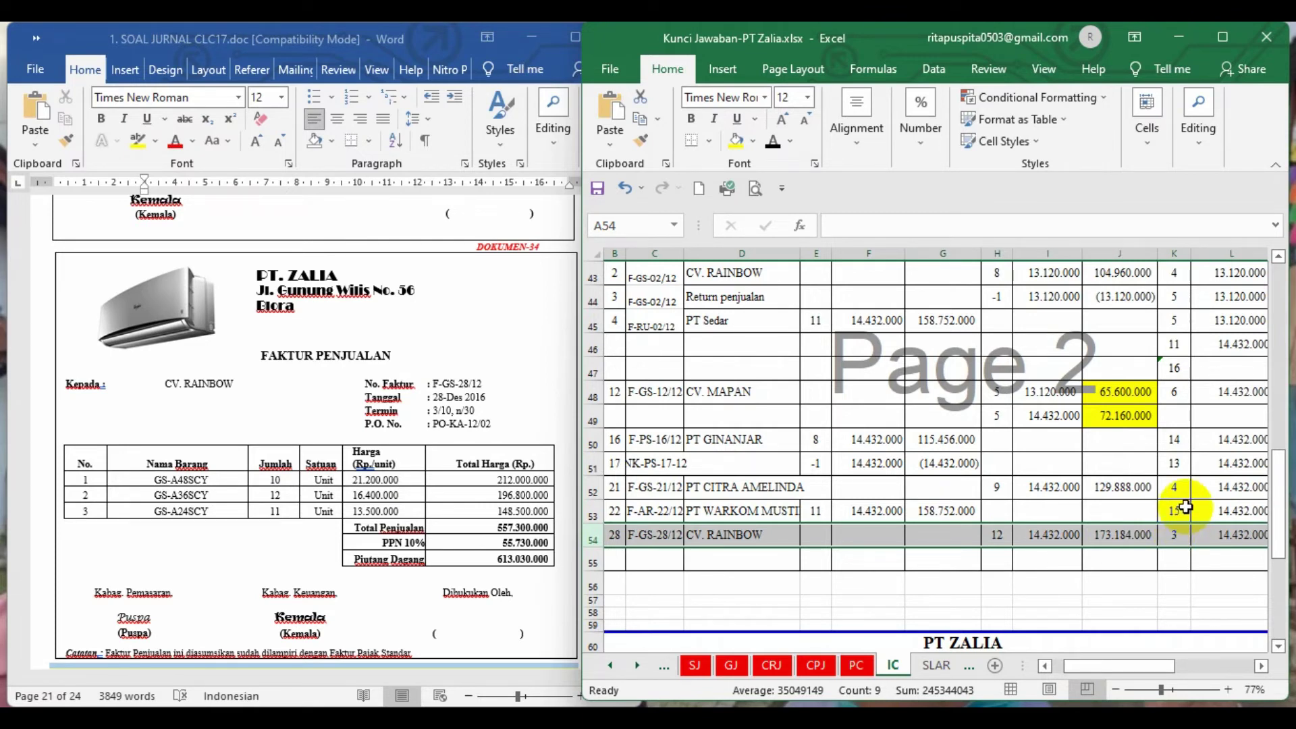
{"action": "left_click", "coordinate": [999, 536]}
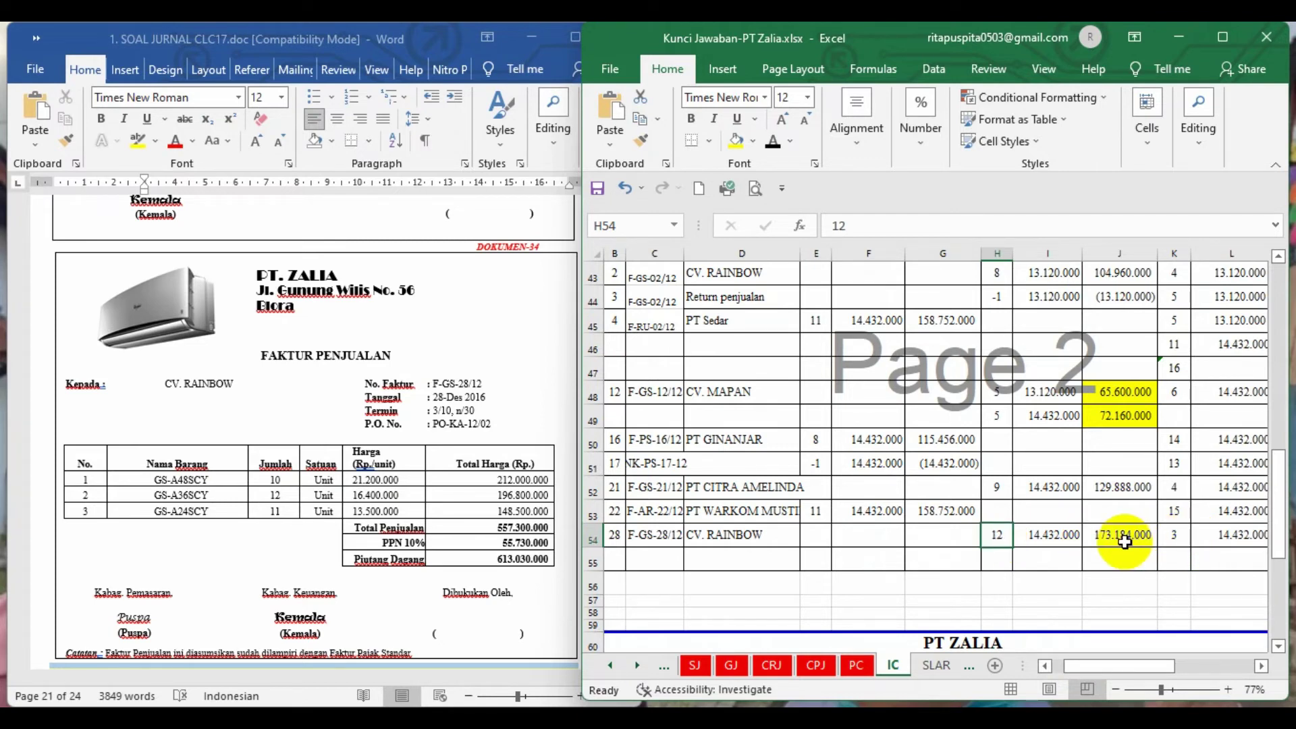
Reveal the F-GS-28/12 CV. RAINBOW entry in row 79 of the GS-A24SCY inventory card with the font colour and check its balance
{"action": "left_click_drag", "start_coordinate": [1278, 479], "coordinate": [1281, 571]}
{"action": "left_click_drag", "start_coordinate": [1174, 666], "coordinate": [1092, 674]}
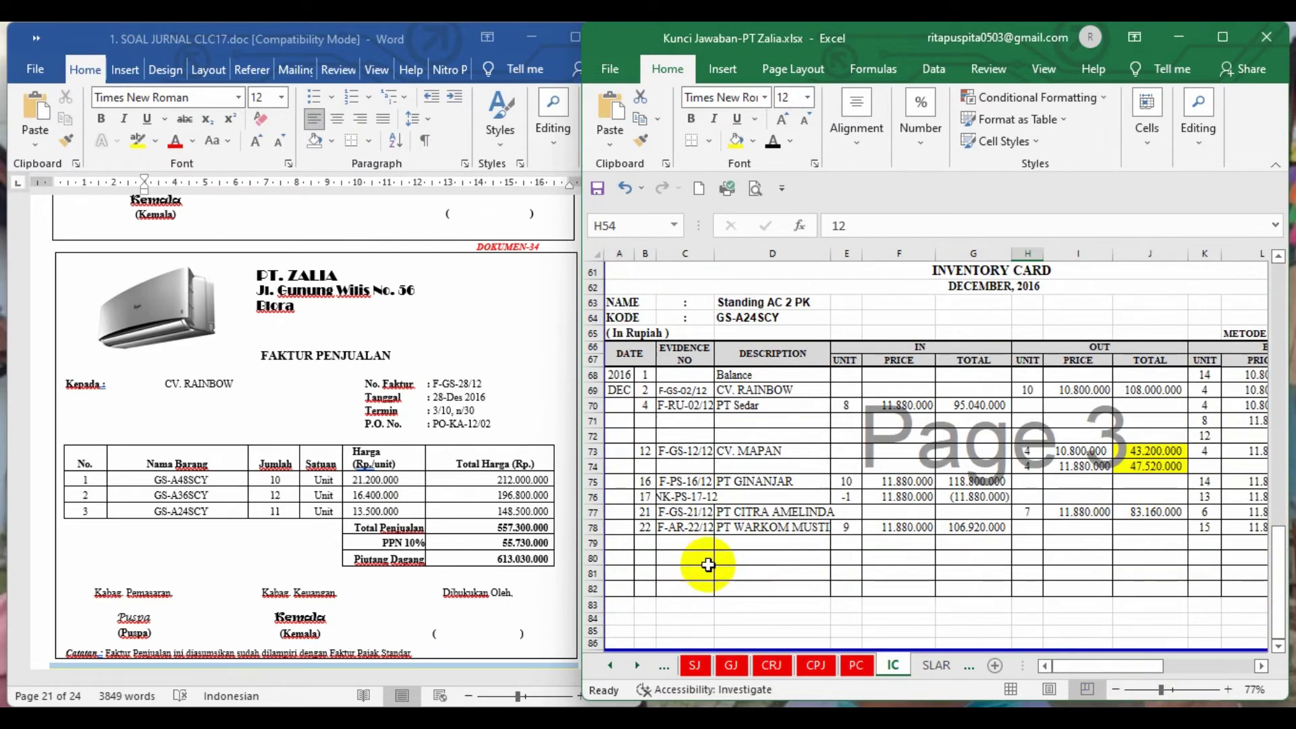
{"action": "left_click", "coordinate": [592, 542]}
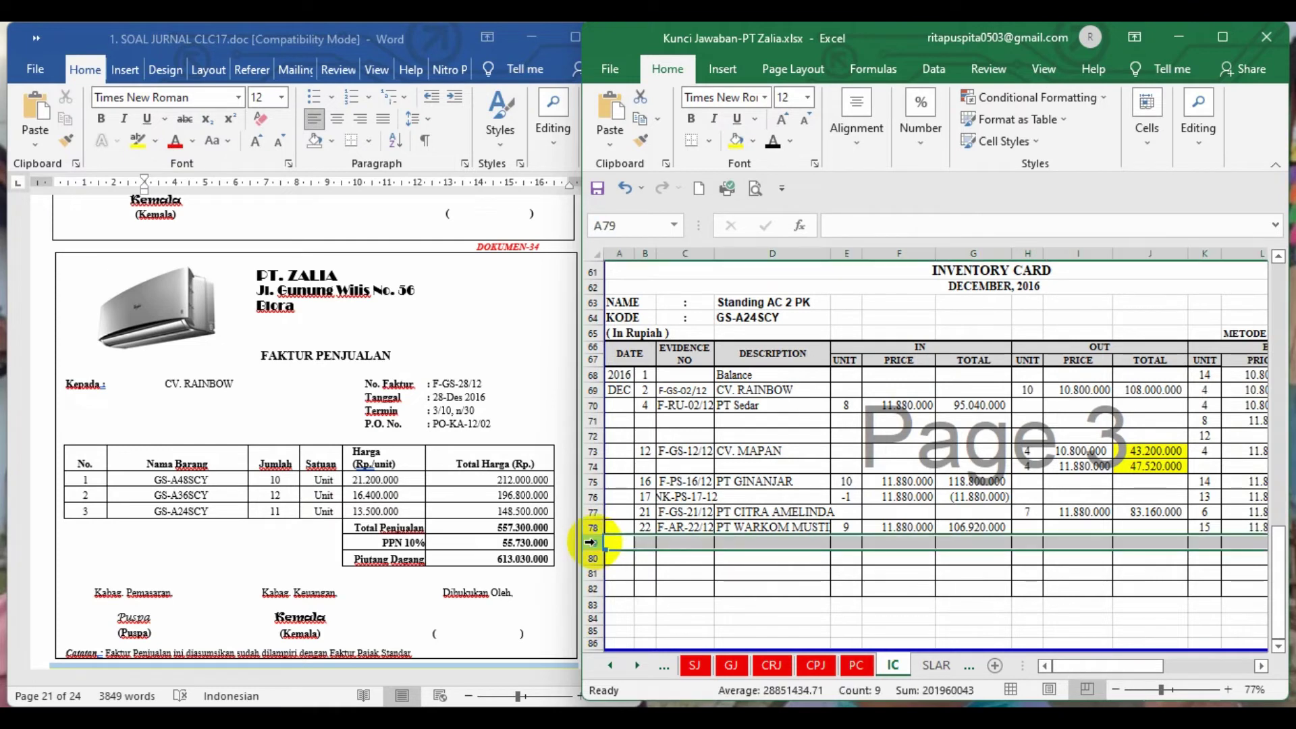
{"action": "left_click", "coordinate": [776, 143]}
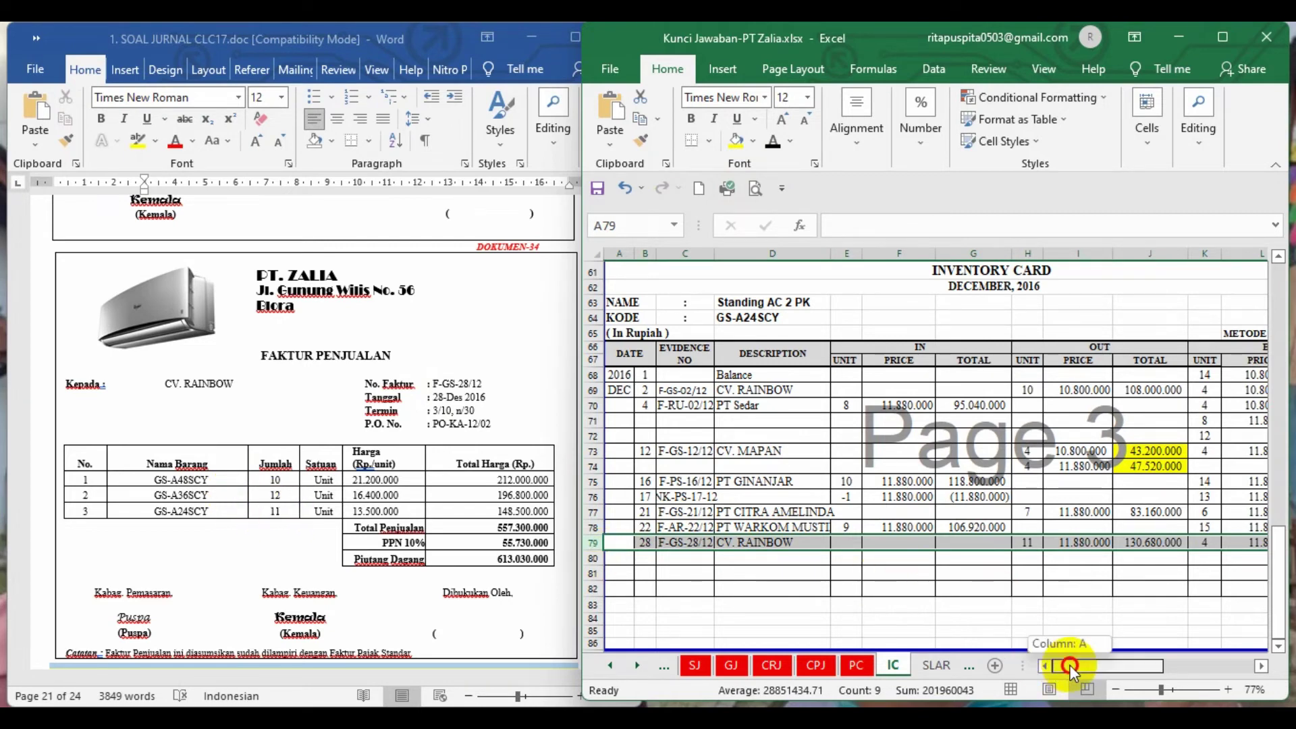
{"action": "left_click_drag", "start_coordinate": [1071, 666], "coordinate": [1117, 666]}
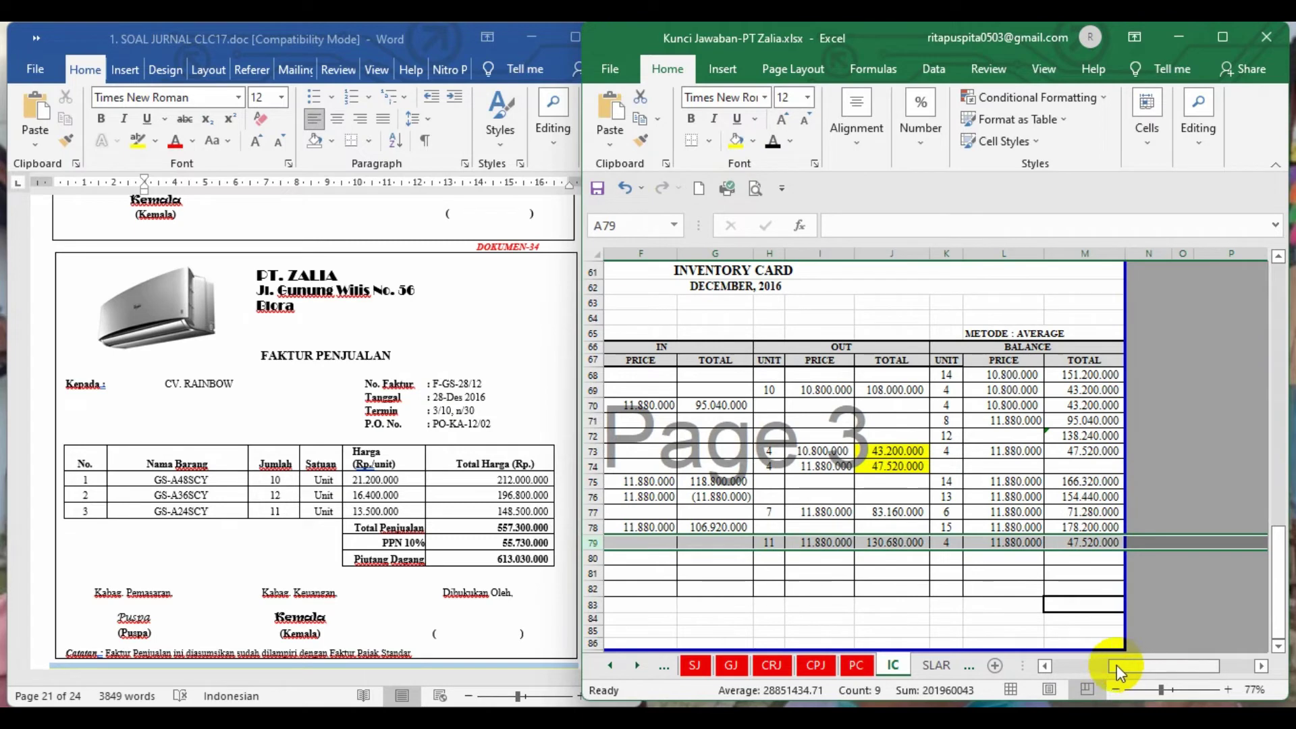
{"action": "left_click", "coordinate": [954, 526]}
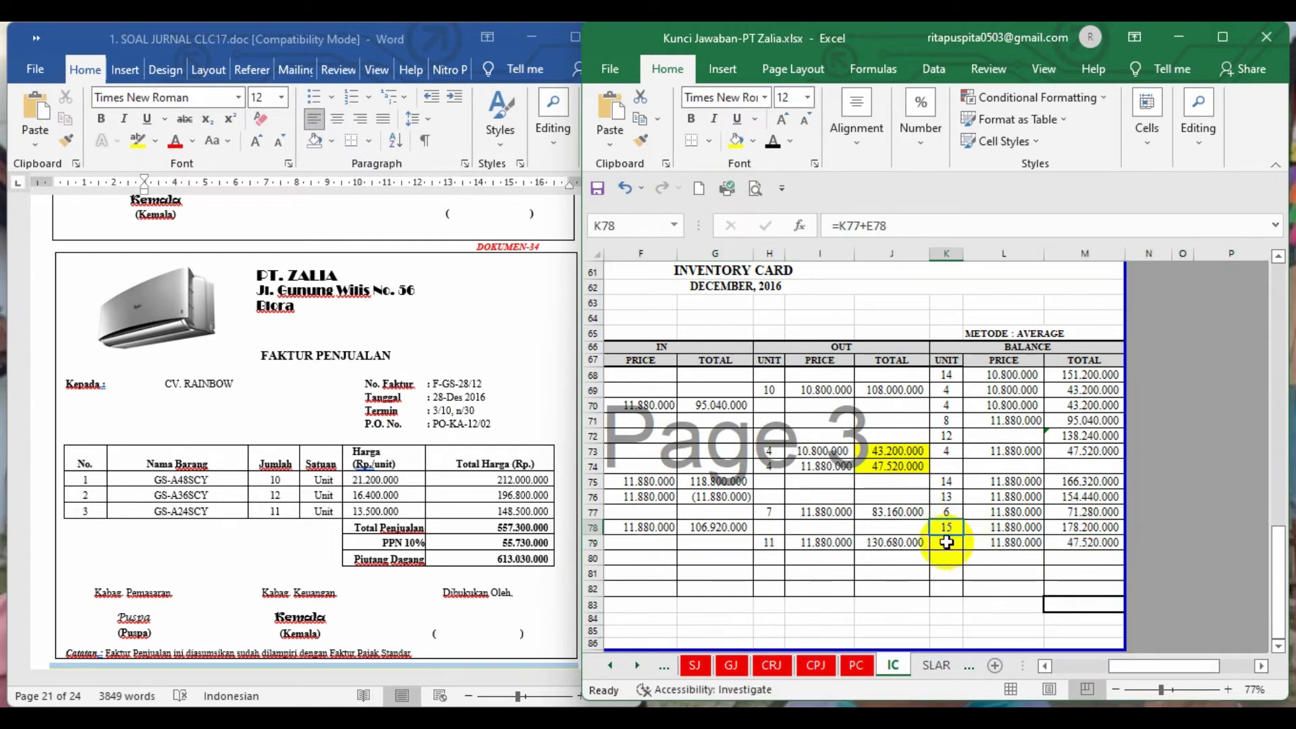
{"action": "left_click", "coordinate": [946, 542]}
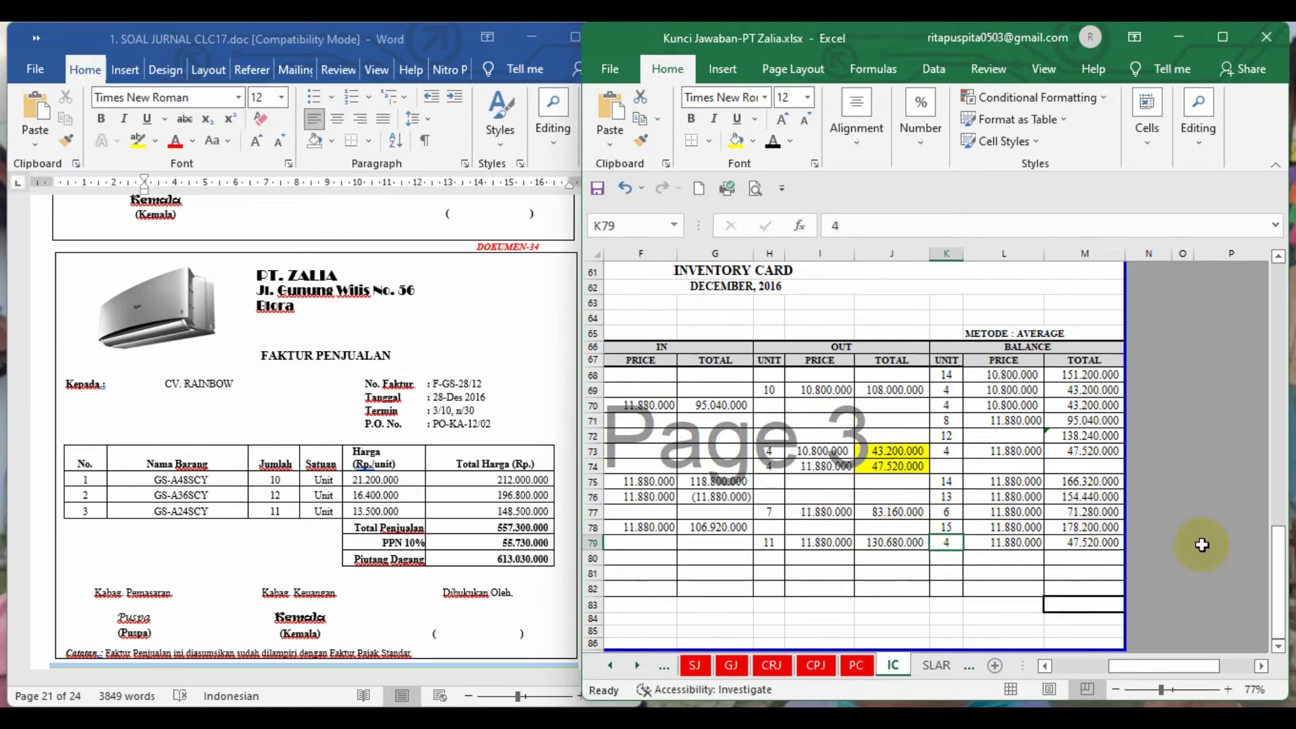
Review the CV. RAINBOW out totals on the inventory cards and reveal the amounts in G11 and J11 of the SJ sheet with the font colour
{"action": "left_click_drag", "start_coordinate": [1278, 552], "coordinate": [1276, 496]}
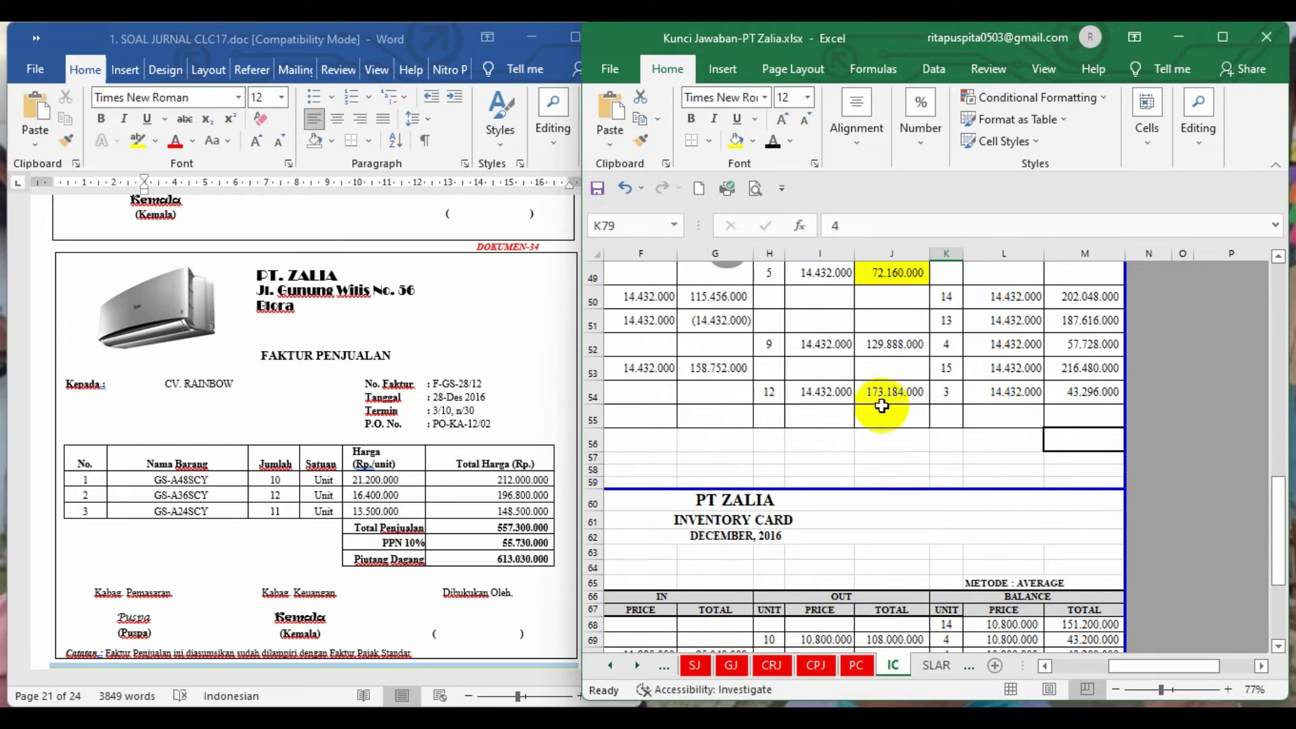
{"action": "left_click_drag", "start_coordinate": [1282, 500], "coordinate": [1286, 353]}
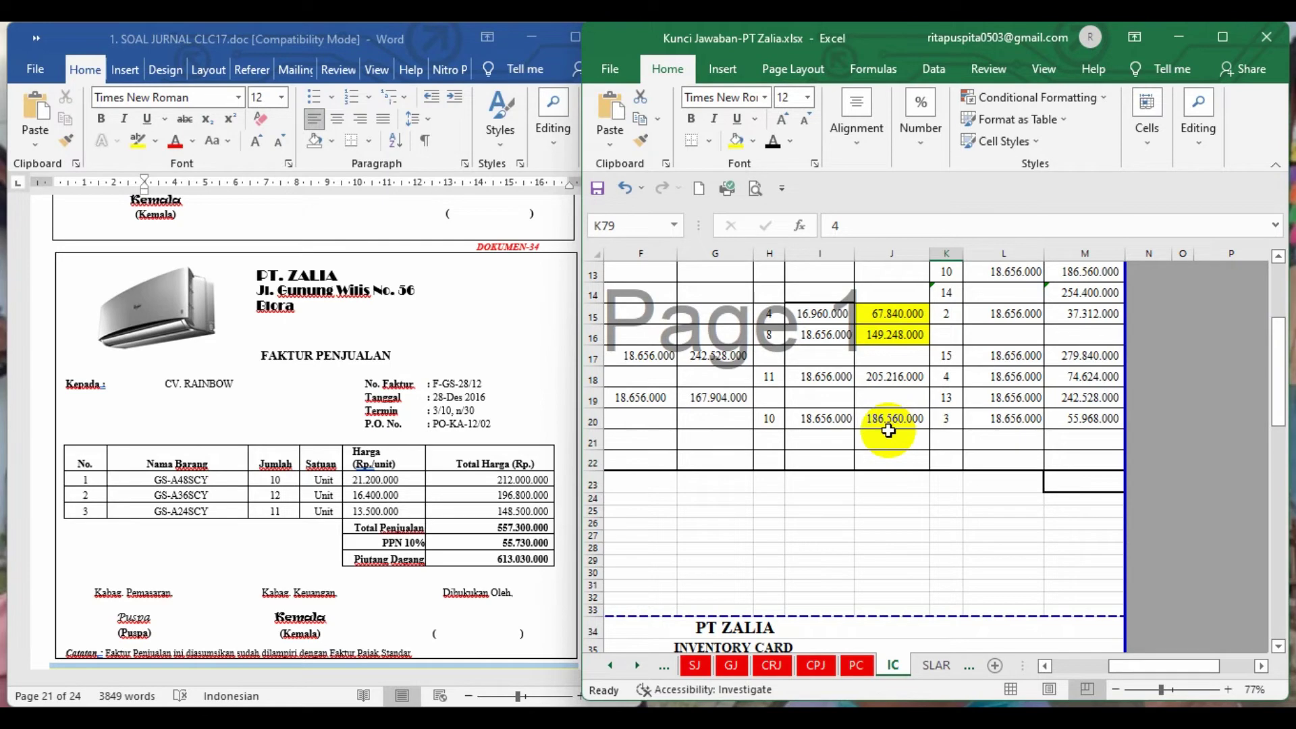
{"action": "left_click", "coordinate": [695, 666]}
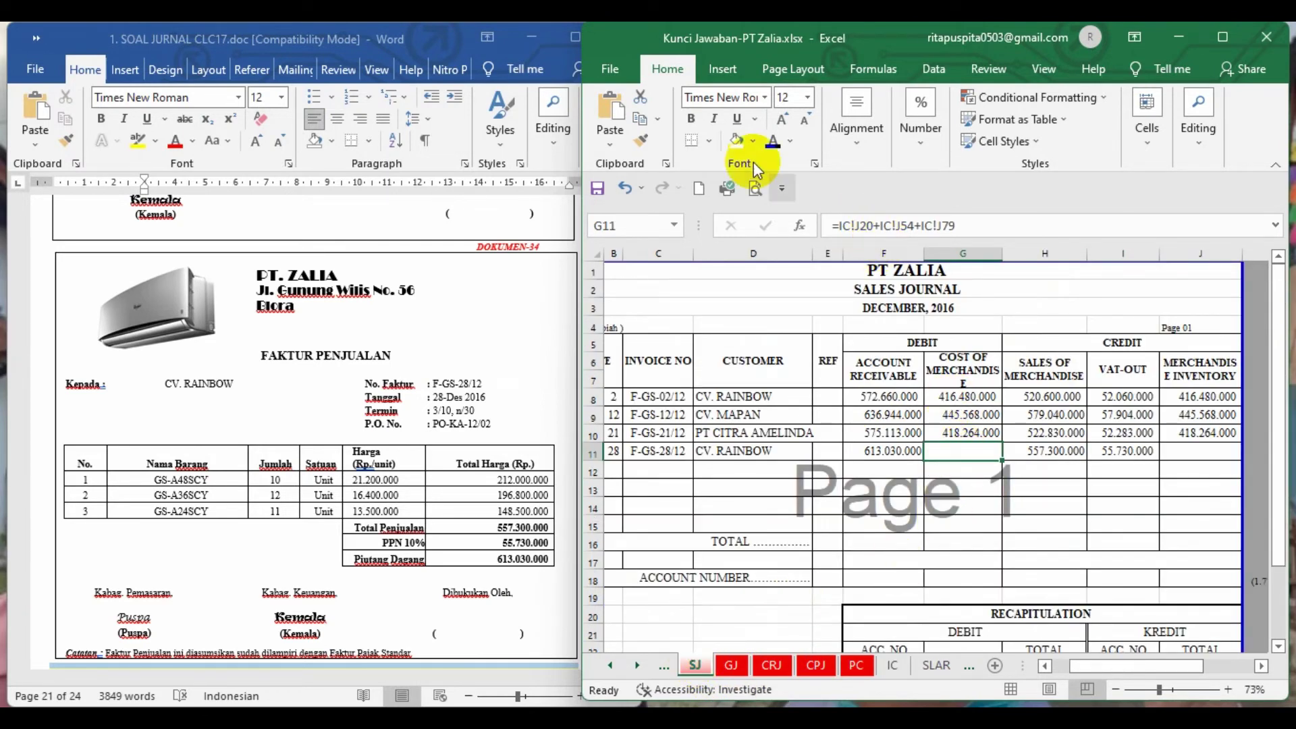
{"action": "left_click", "coordinate": [774, 144]}
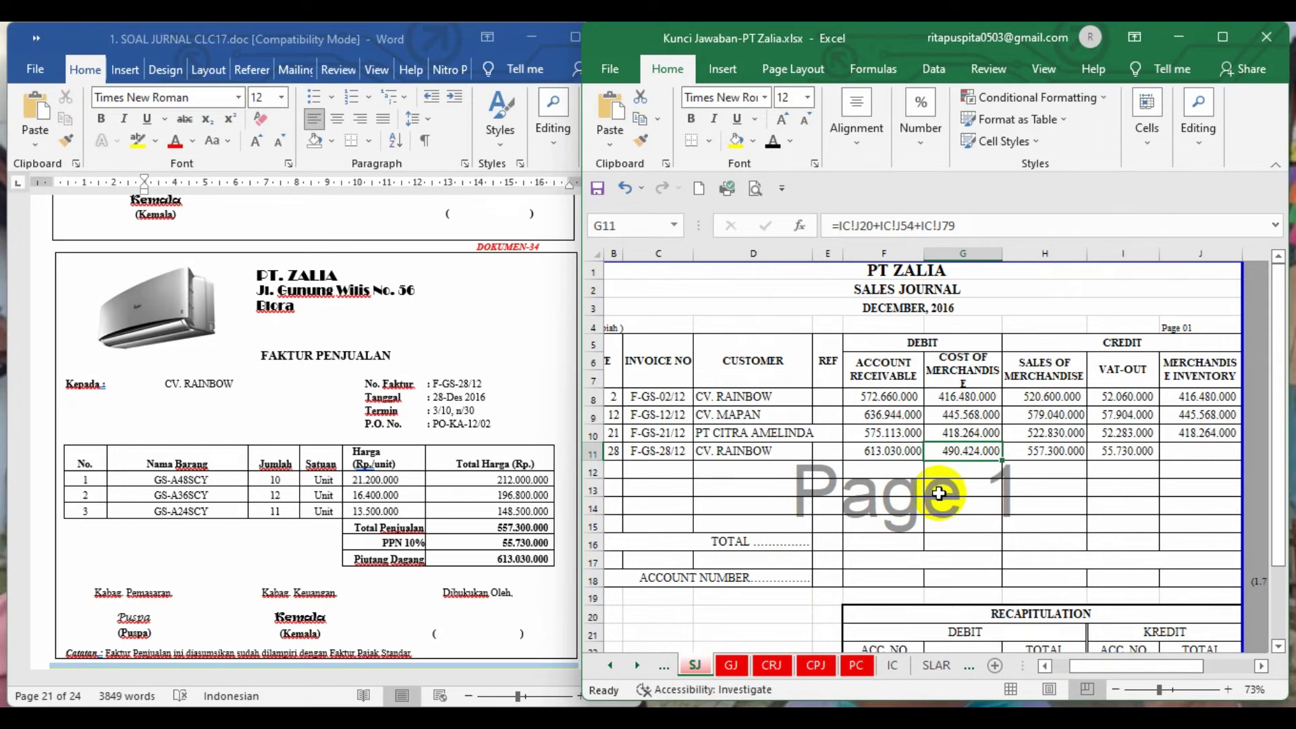
{"action": "left_click", "coordinate": [1210, 449]}
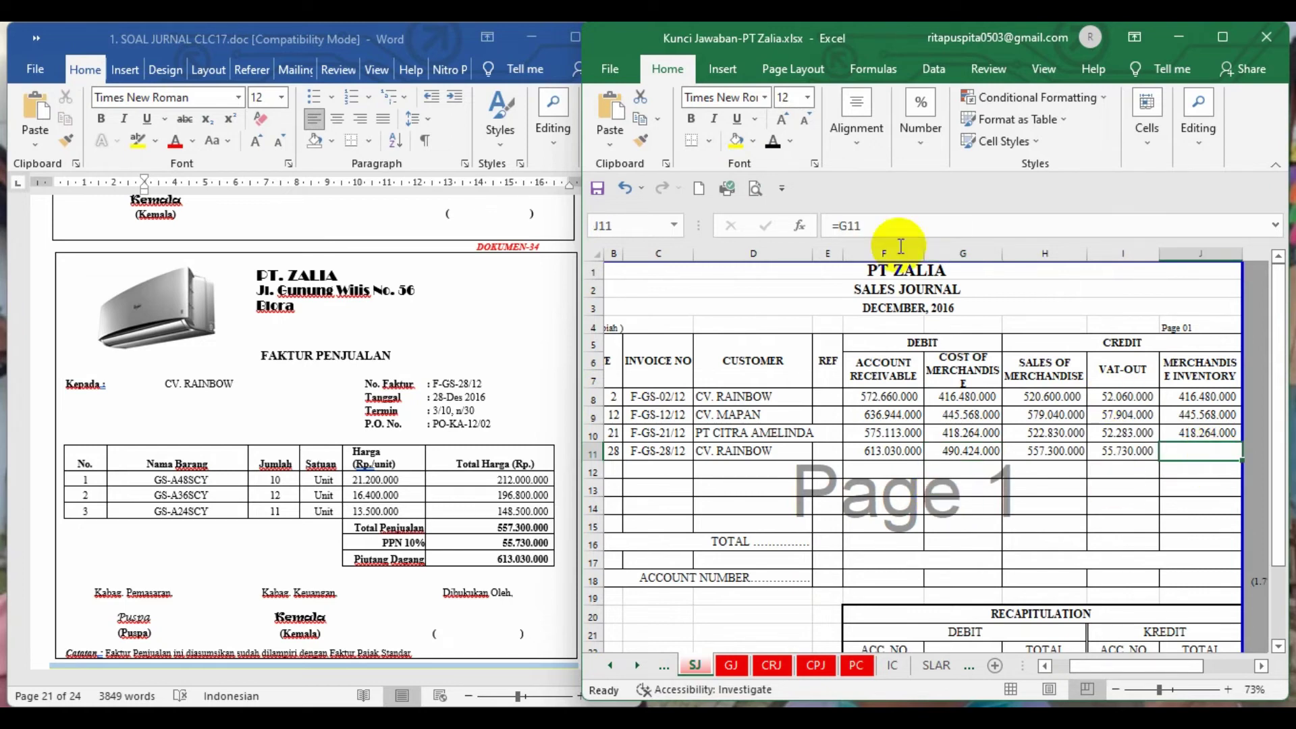
{"action": "left_click", "coordinate": [773, 142]}
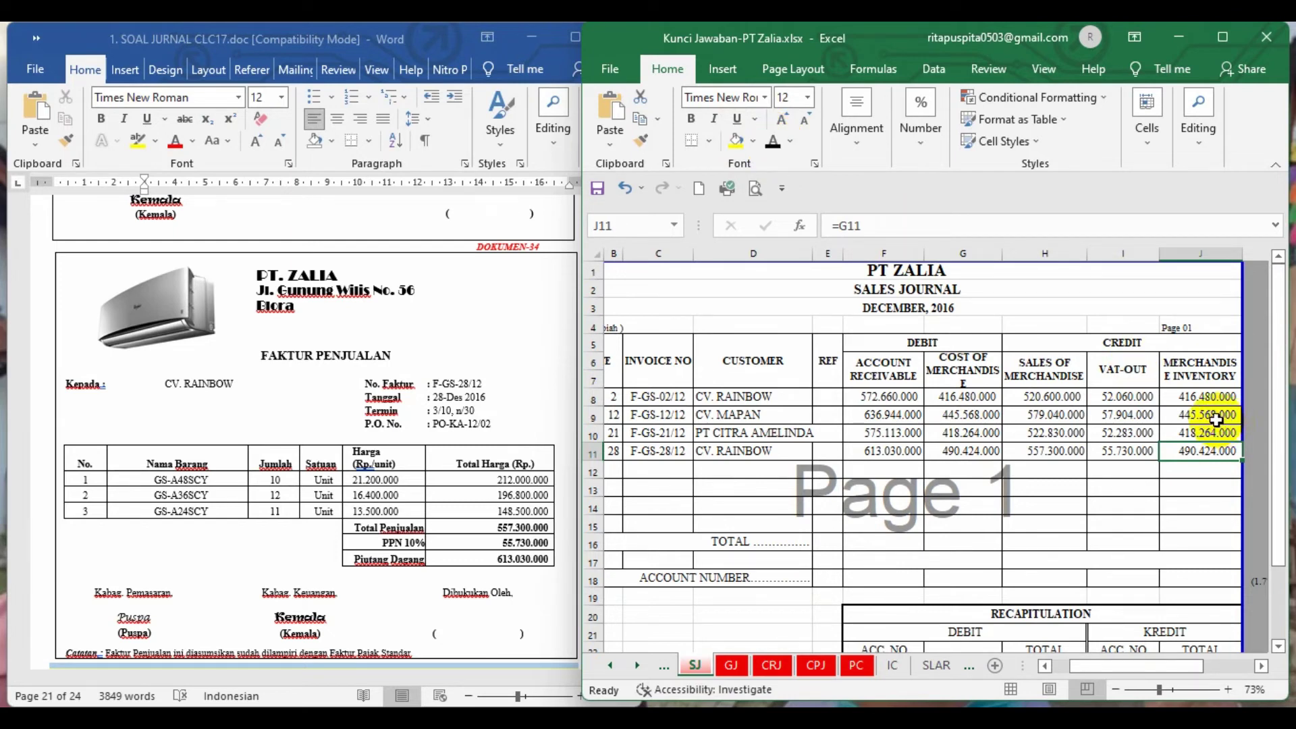
{"action": "left_click", "coordinate": [603, 398]}
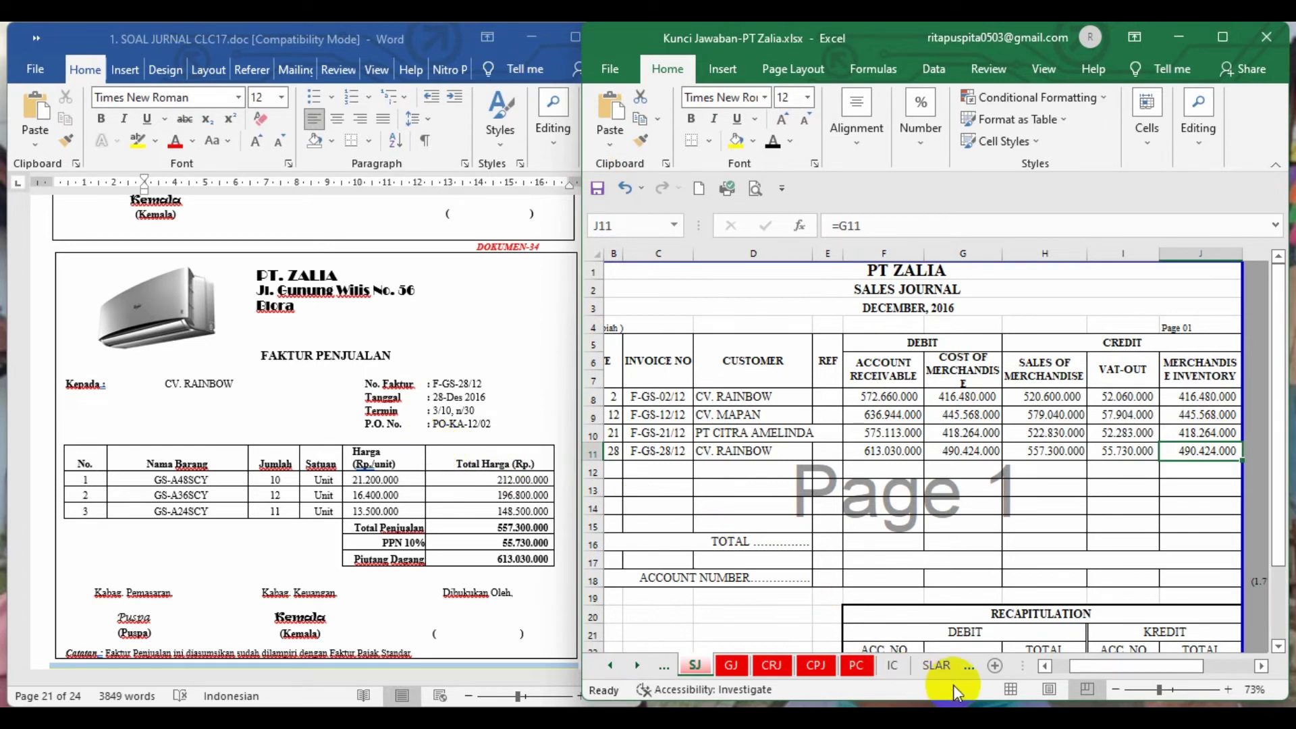
Reveal the 28 December Penjualan entry in row 13 of the CV RAINBOW ledger on the SLAR sheet with the font colour
{"action": "left_click", "coordinate": [938, 666]}
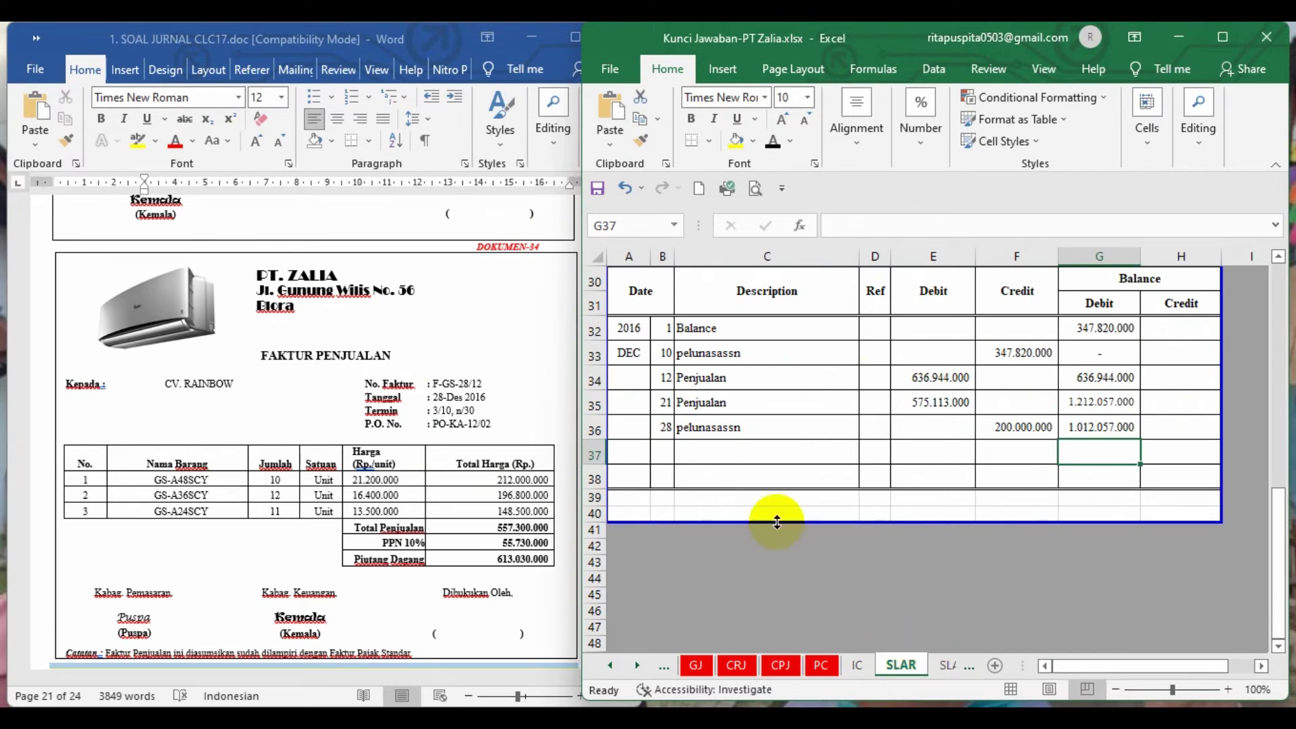
{"action": "scroll", "coordinate": [776, 514], "scroll_direction": "up", "scroll_amount": 10}
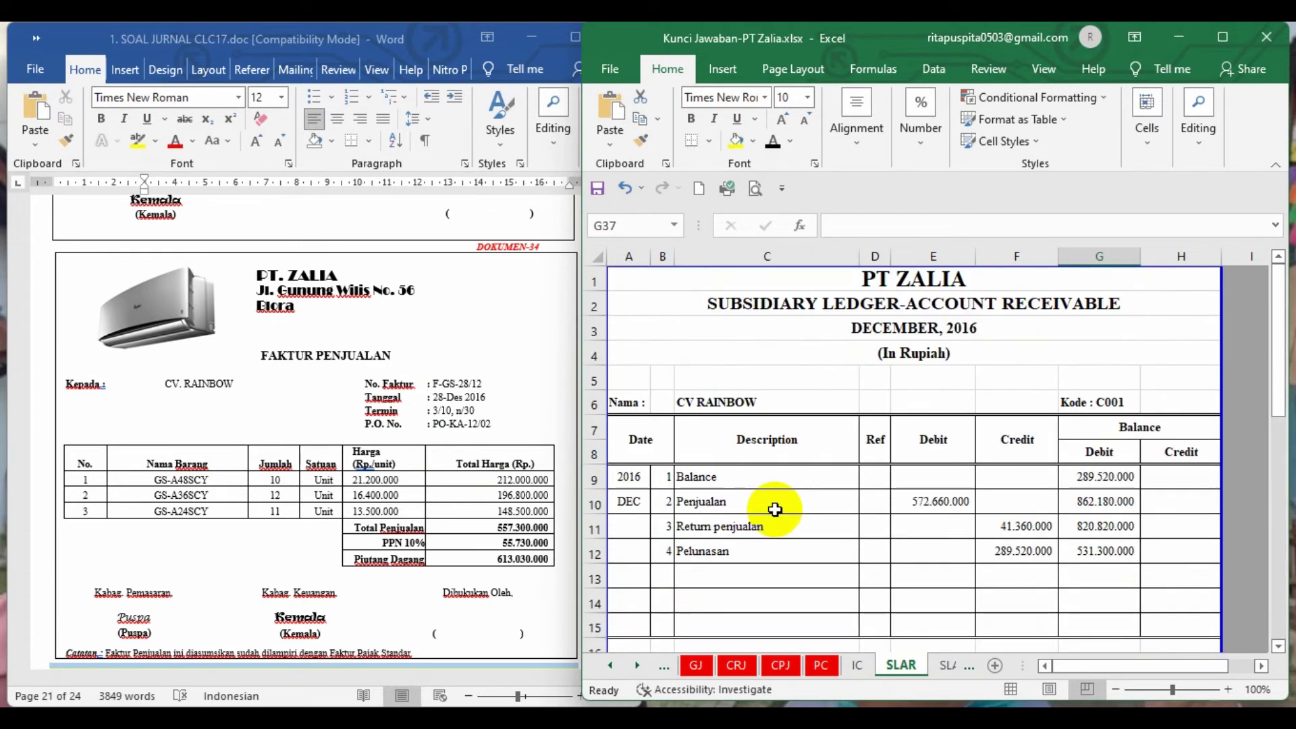
{"action": "left_click", "coordinate": [594, 579]}
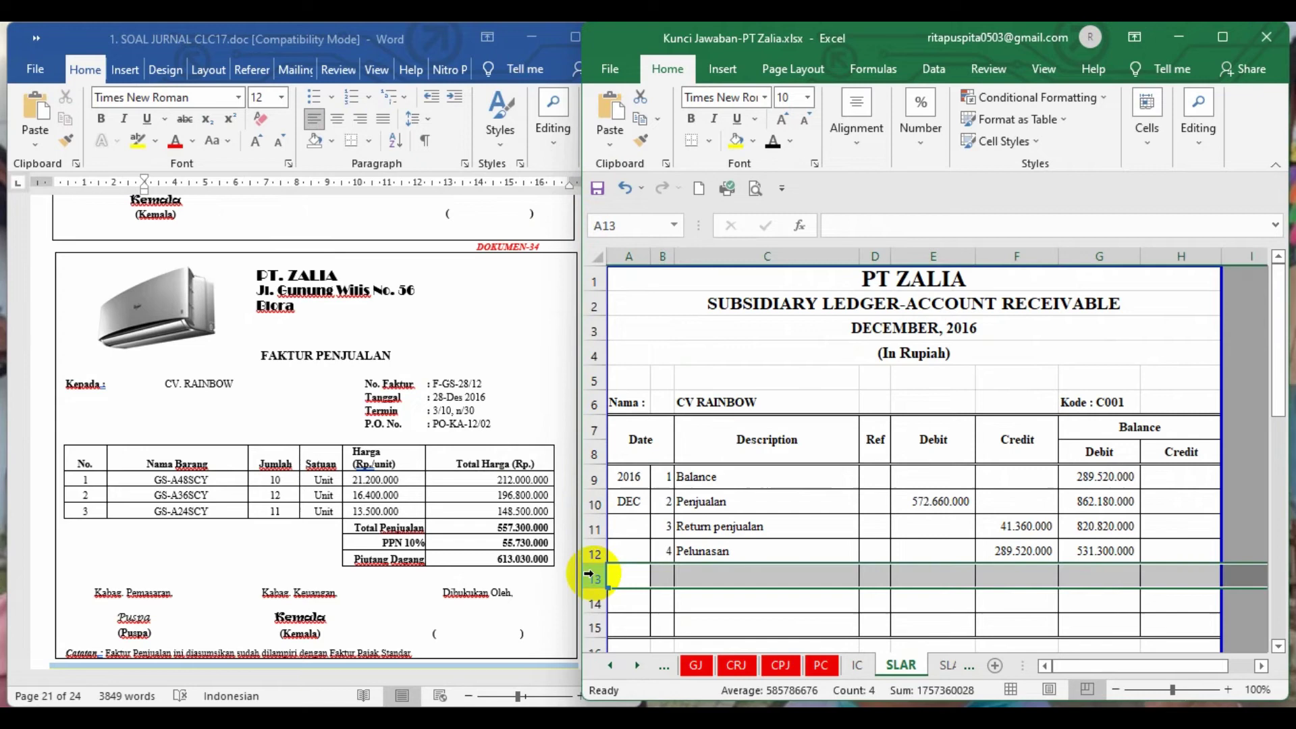
{"action": "left_click", "coordinate": [774, 144]}
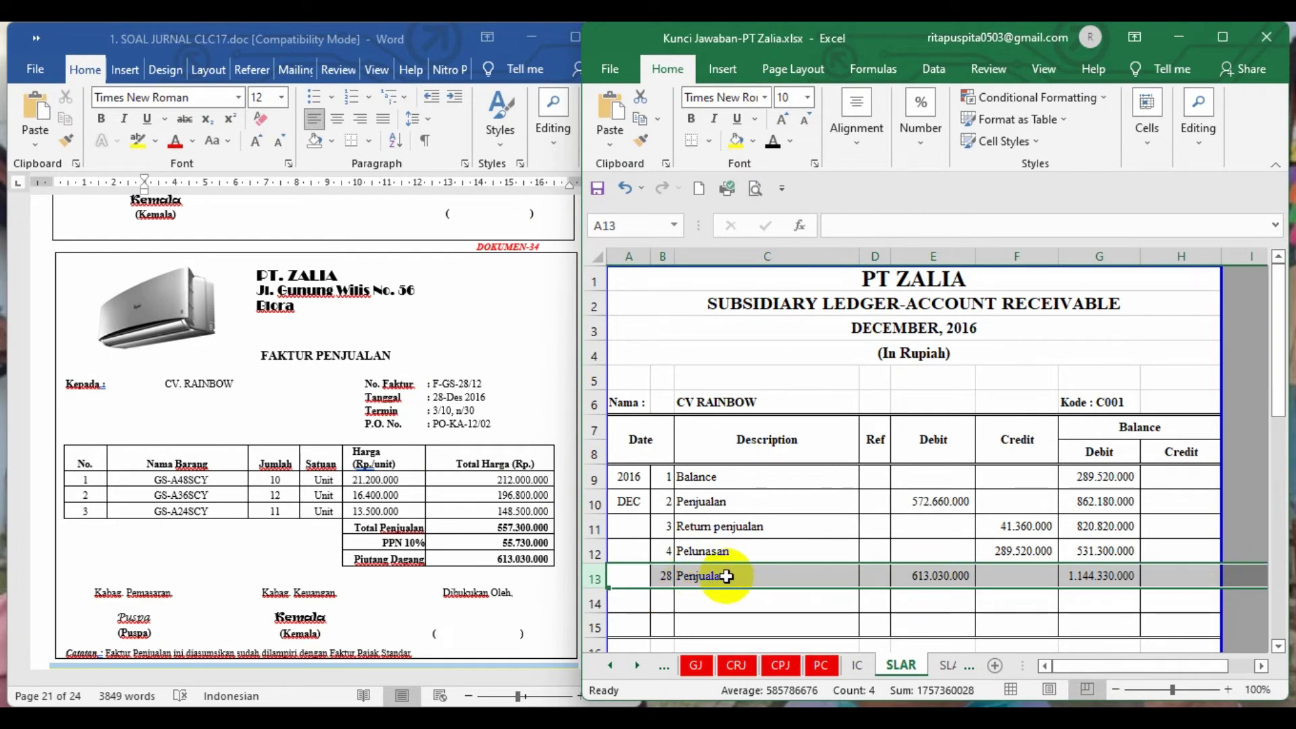
{"action": "left_click", "coordinate": [930, 596]}
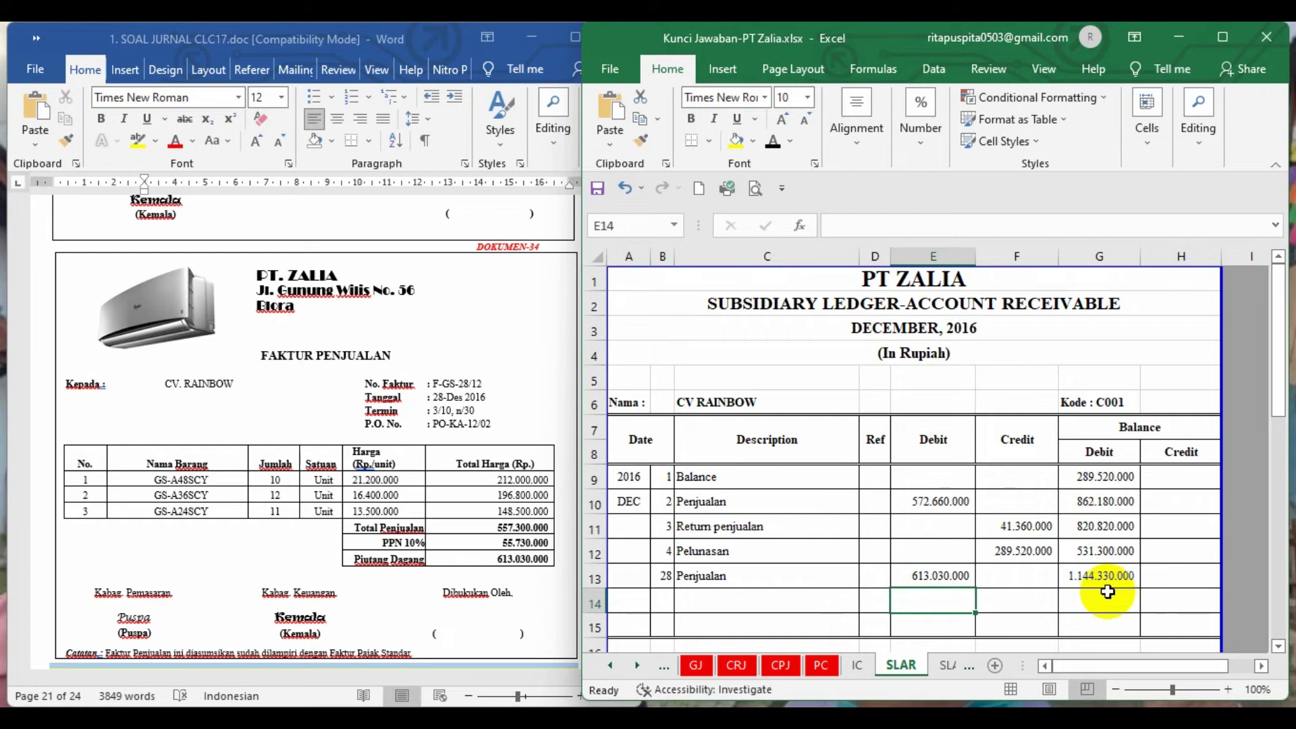
Following Dokumen-35, reveal the hidden 29 December VKK-12/09 entry in row 15 of the PC sheet with the font colour
{"action": "left_click", "coordinate": [376, 446]}
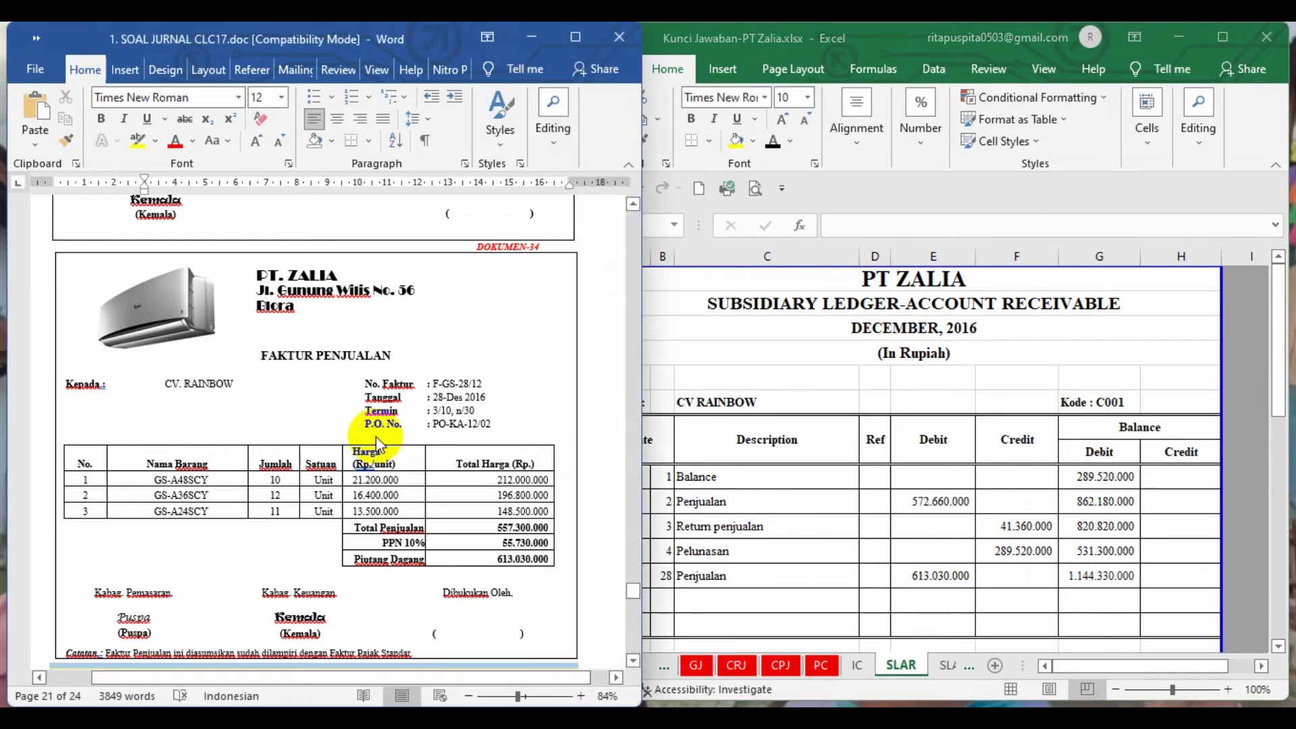
{"action": "scroll", "coordinate": [378, 445], "scroll_direction": "down", "scroll_amount": 6}
{"action": "scroll", "coordinate": [373, 439], "scroll_direction": "down", "scroll_amount": 9}
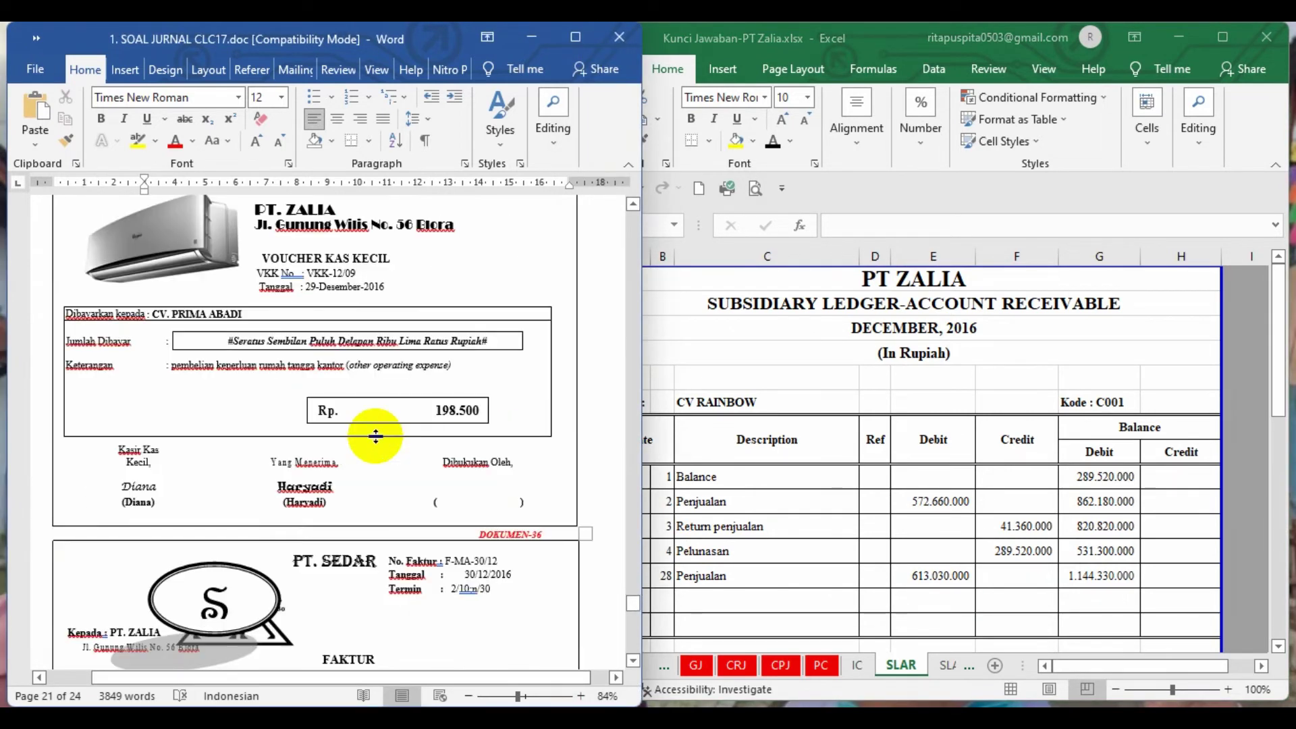
{"action": "left_click", "coordinate": [633, 203]}
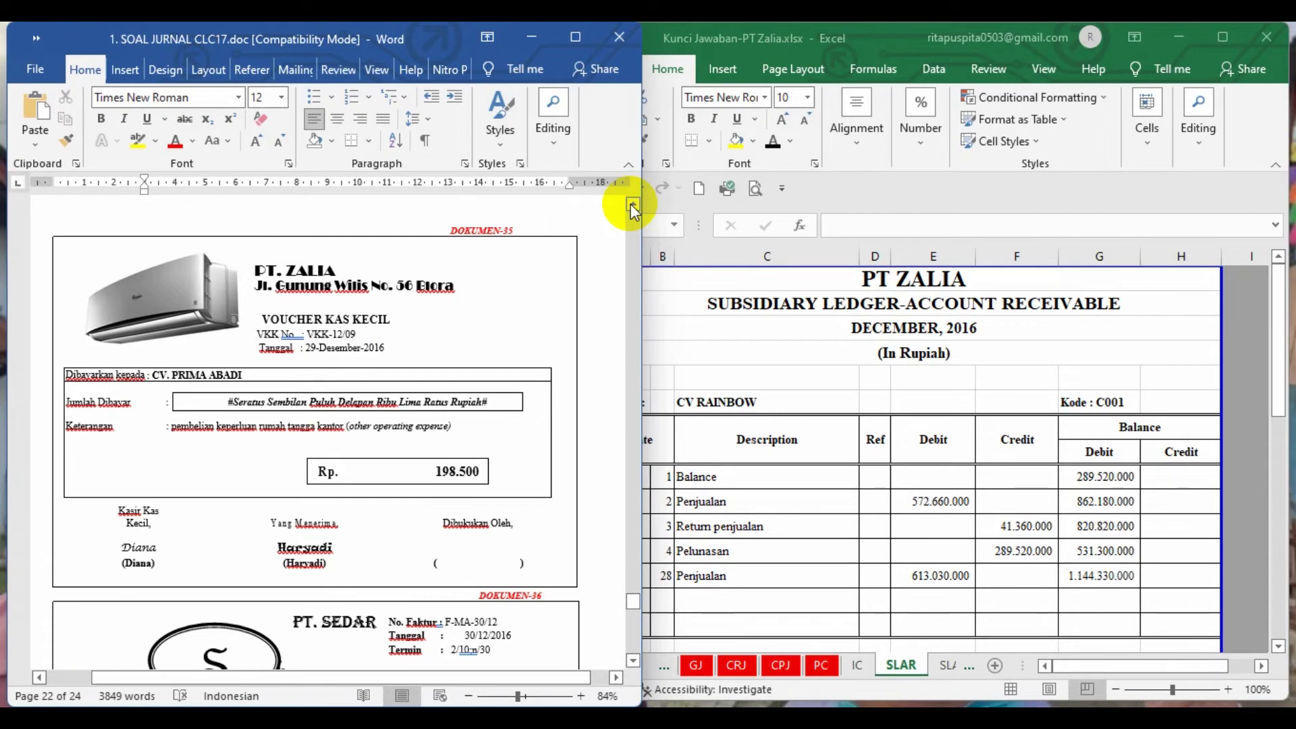
{"action": "left_click", "coordinate": [821, 667]}
{"action": "left_click", "coordinate": [821, 667]}
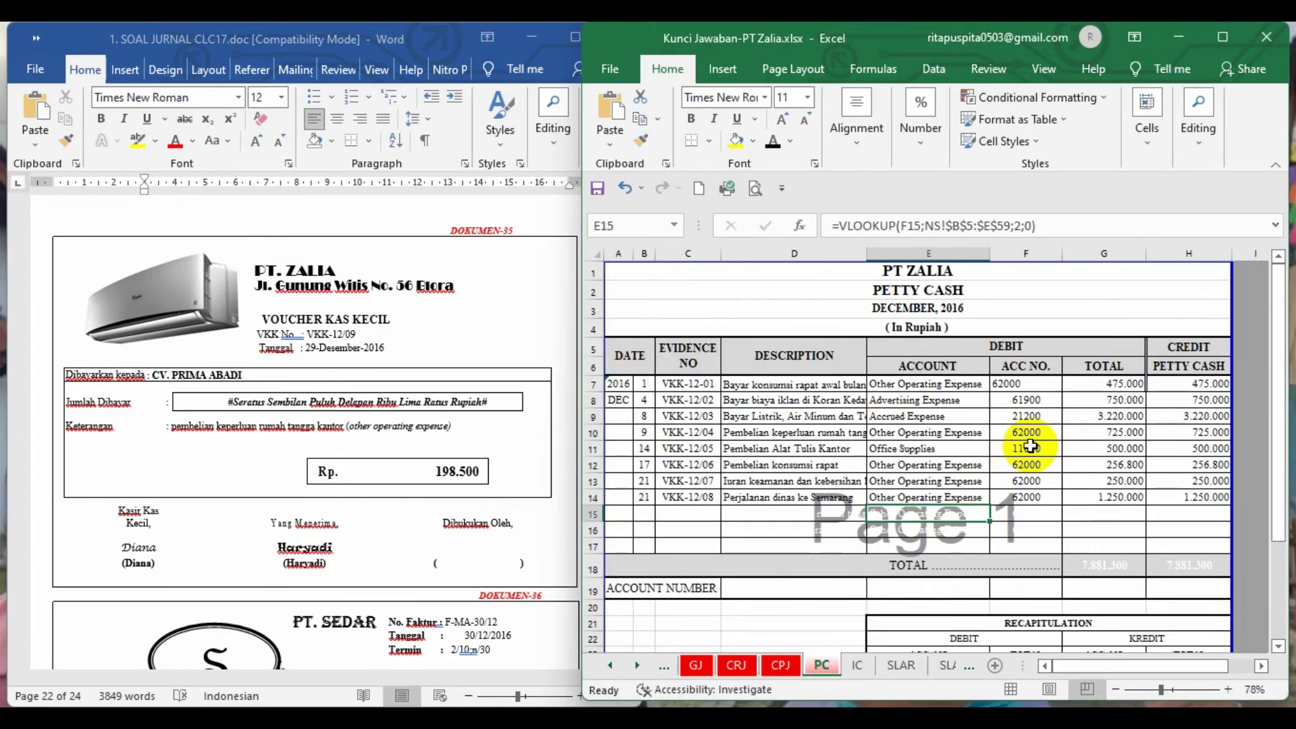
{"action": "left_click", "coordinate": [592, 515]}
{"action": "left_click", "coordinate": [775, 143]}
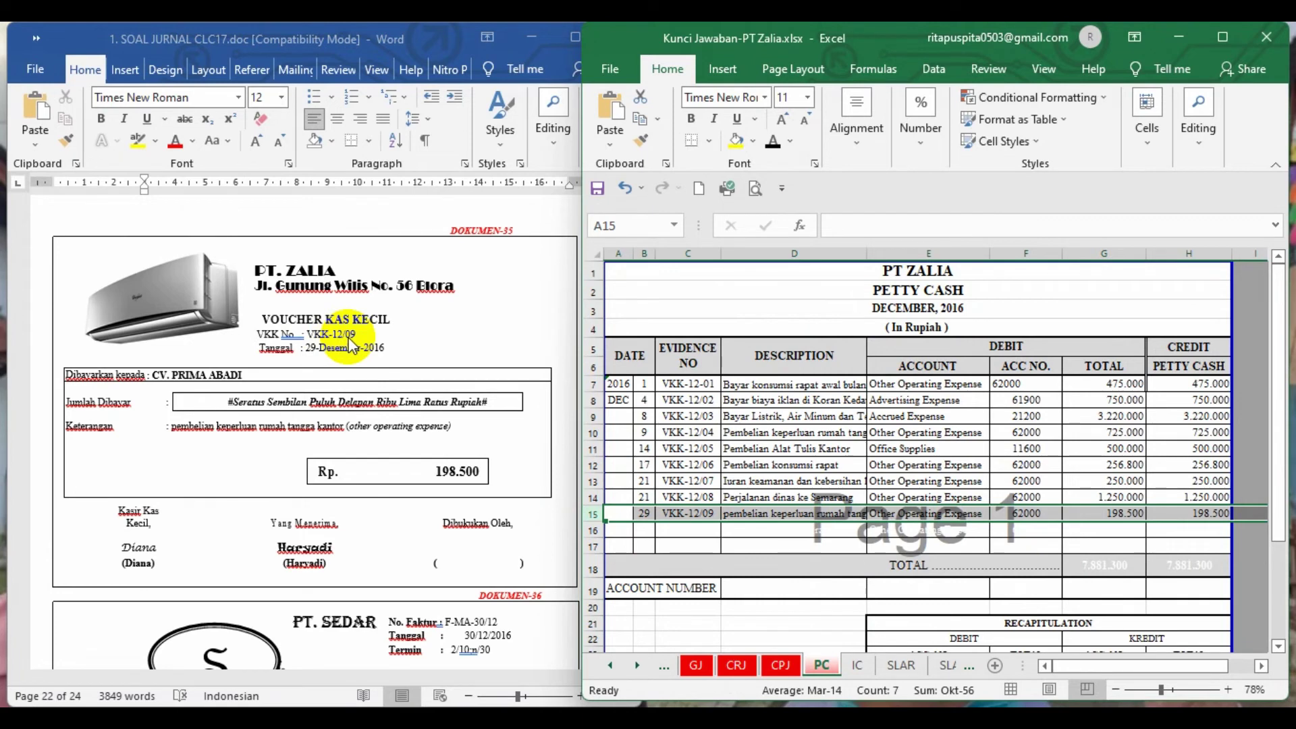
{"action": "left_click", "coordinate": [770, 514]}
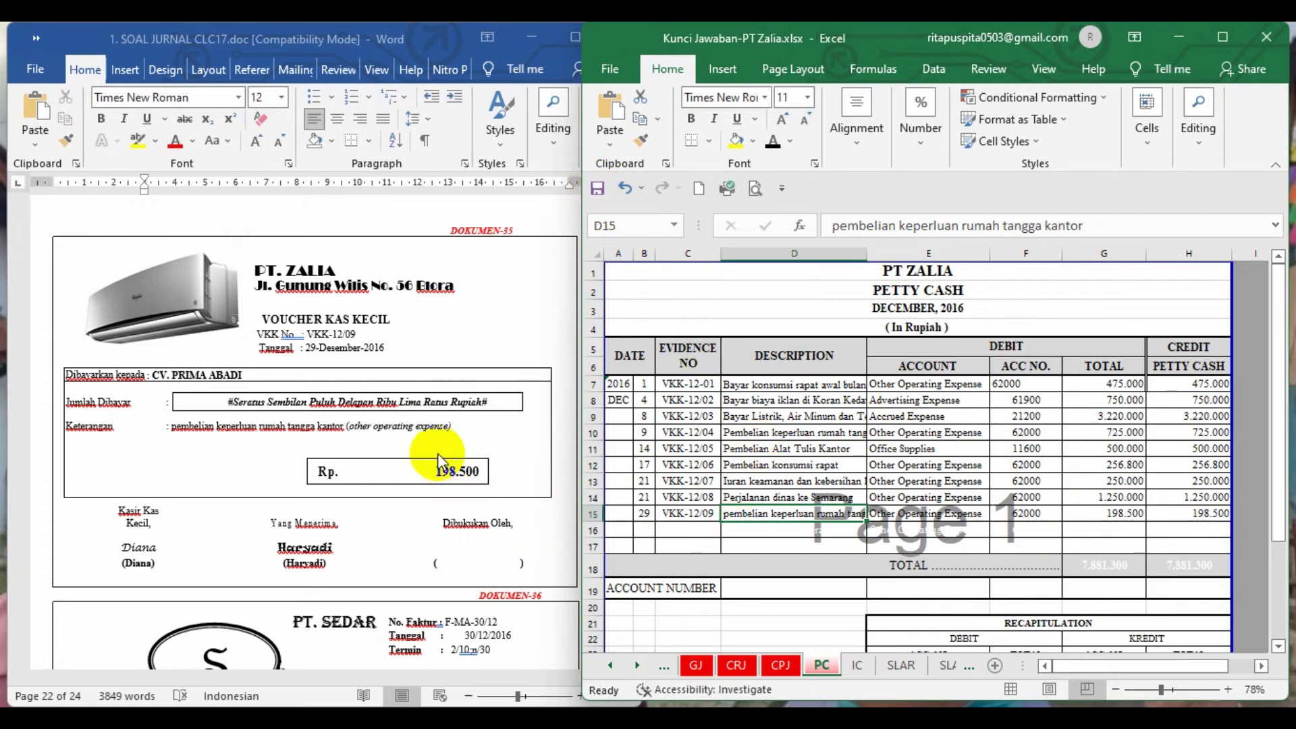
Following Dokumen-36, reveal the hidden 30 December F-MA-30/12 PT Sedar purchase in row 11 of the PJ sheet with the font colour
{"action": "scroll", "coordinate": [438, 452], "scroll_direction": "down", "scroll_amount": 6}
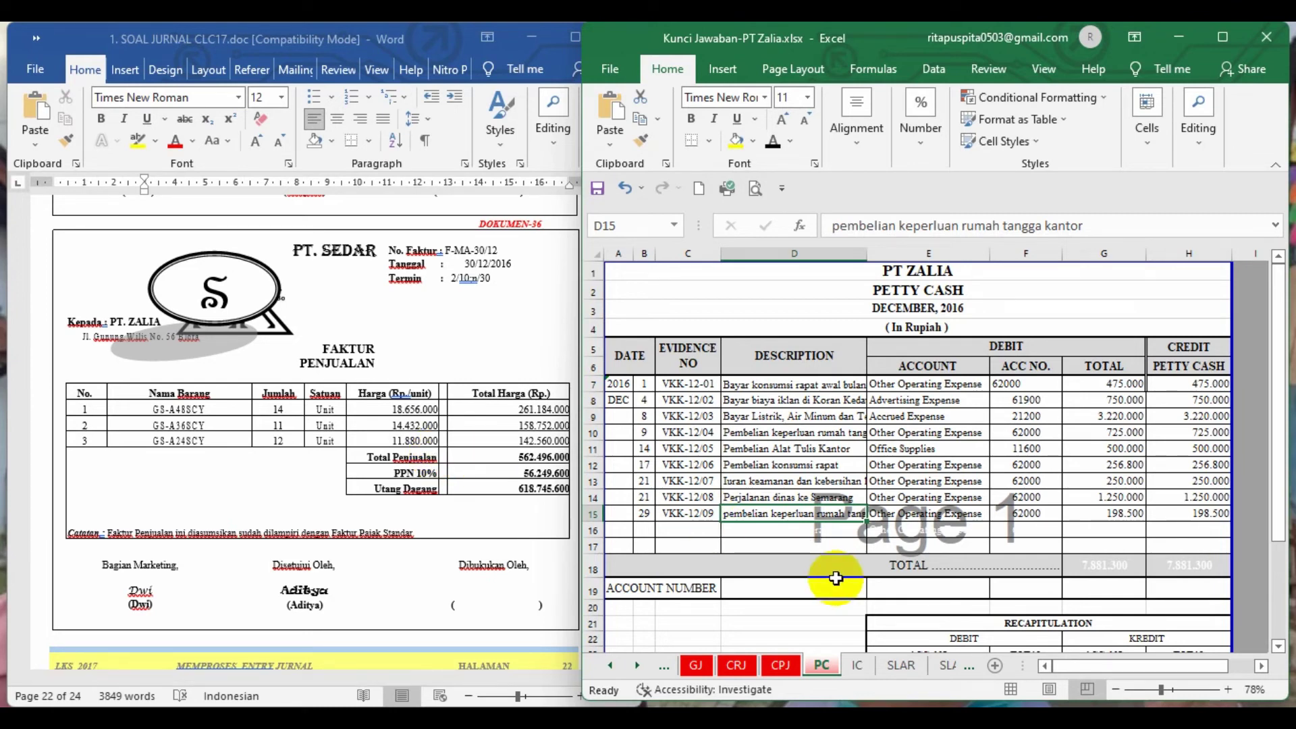
{"action": "left_click", "coordinate": [666, 667]}
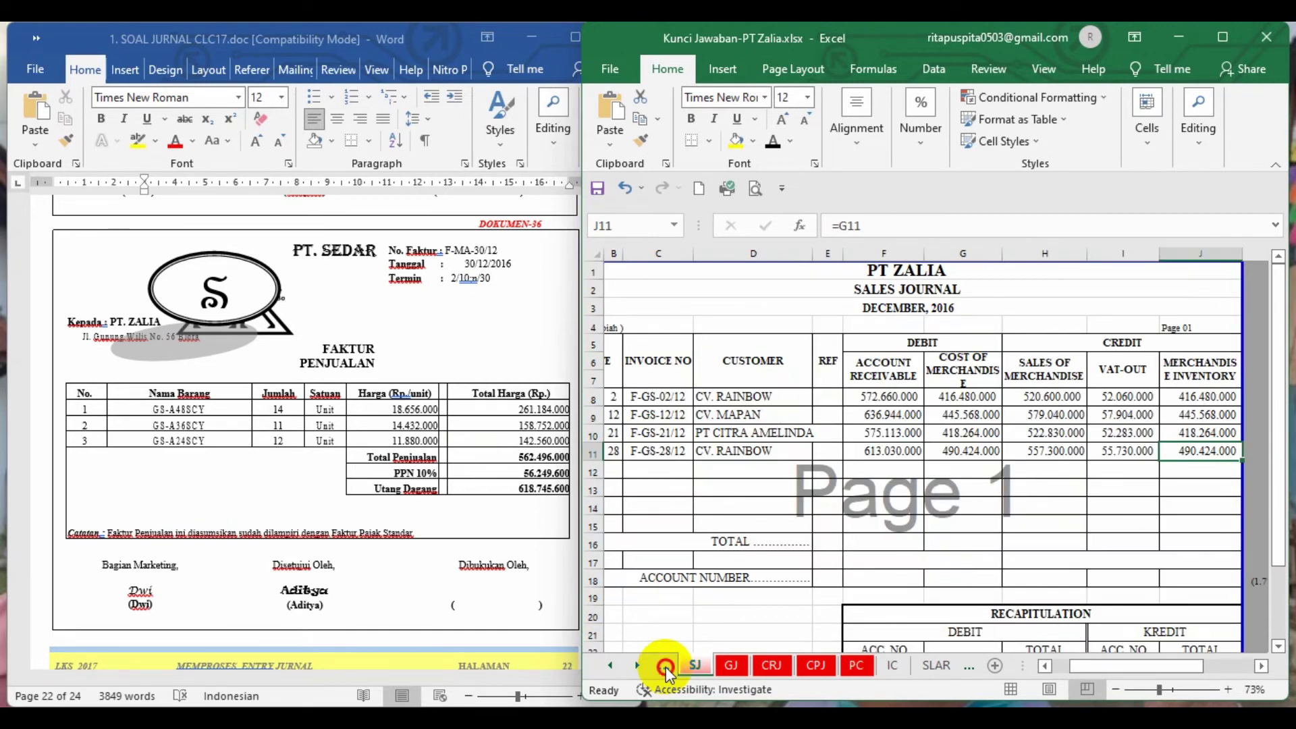
{"action": "left_click", "coordinate": [665, 667]}
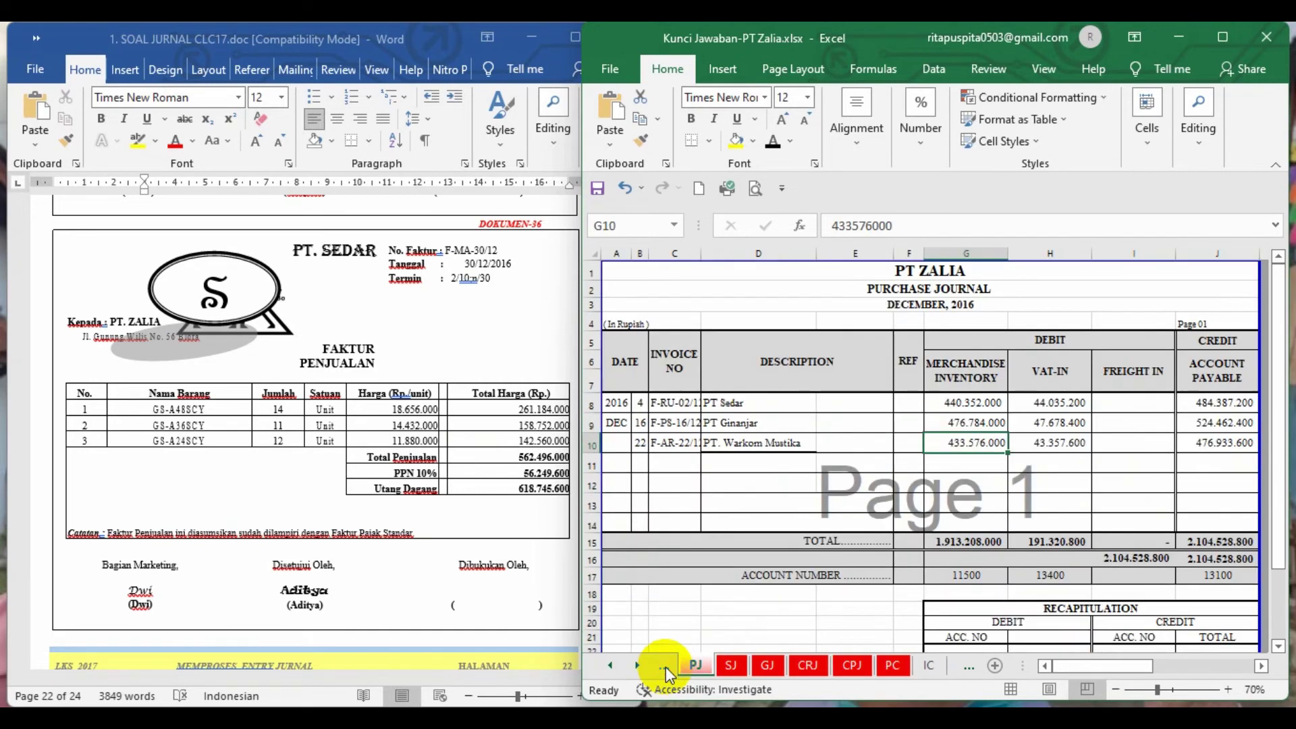
{"action": "left_click", "coordinate": [592, 465]}
{"action": "left_click", "coordinate": [772, 145]}
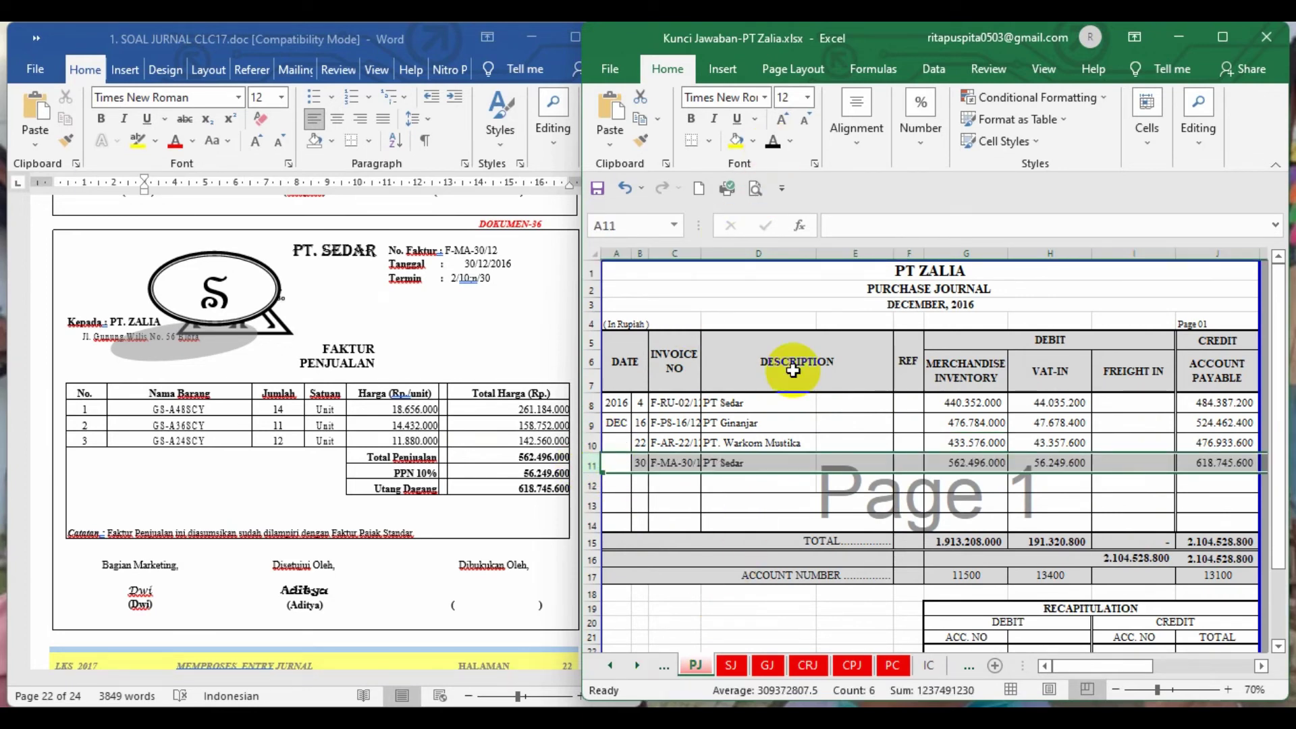
{"action": "left_click", "coordinate": [716, 488]}
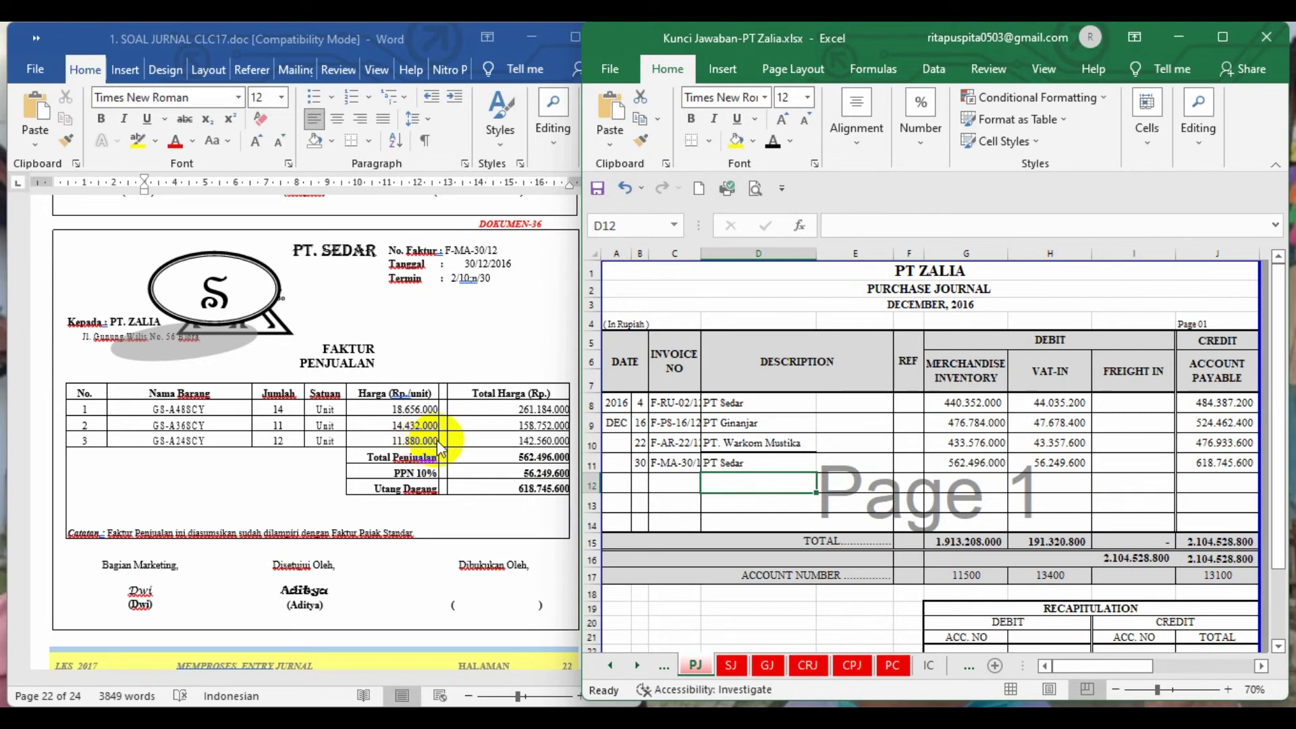
Reveal the hidden 30 December Pembelian entry in row 12 of the PT SEDAR ledger on the SLAP sheet with the font colour and inspect H12's formula
{"action": "left_click", "coordinate": [966, 670]}
{"action": "left_click", "coordinate": [948, 667]}
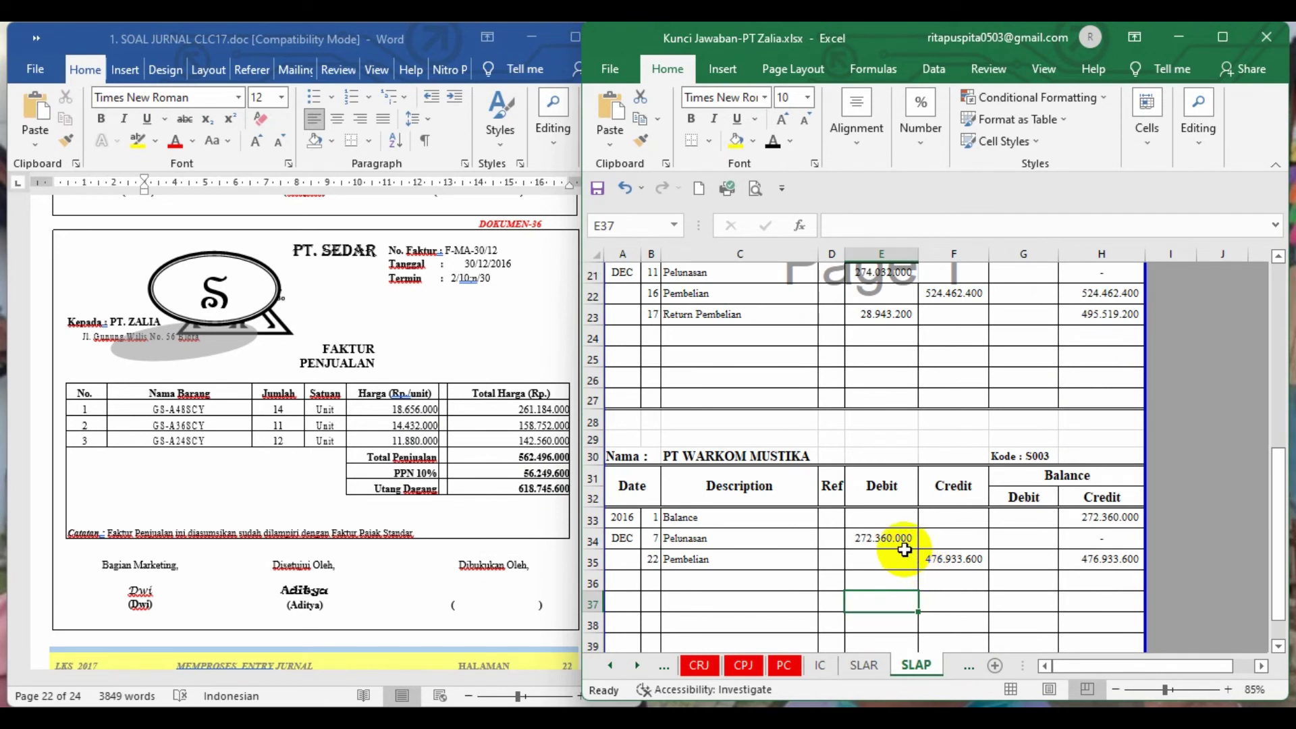
{"action": "scroll", "coordinate": [833, 516], "scroll_direction": "up", "scroll_amount": 7}
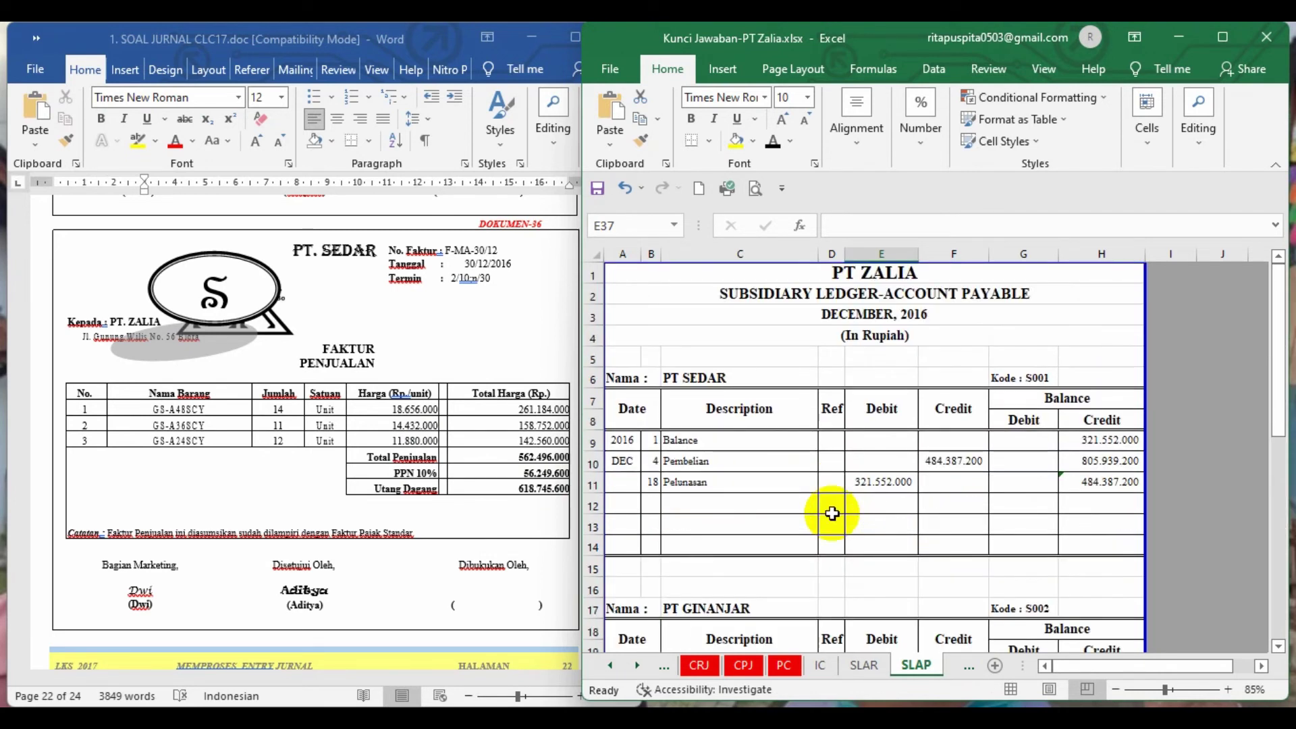
{"action": "left_click", "coordinate": [593, 505]}
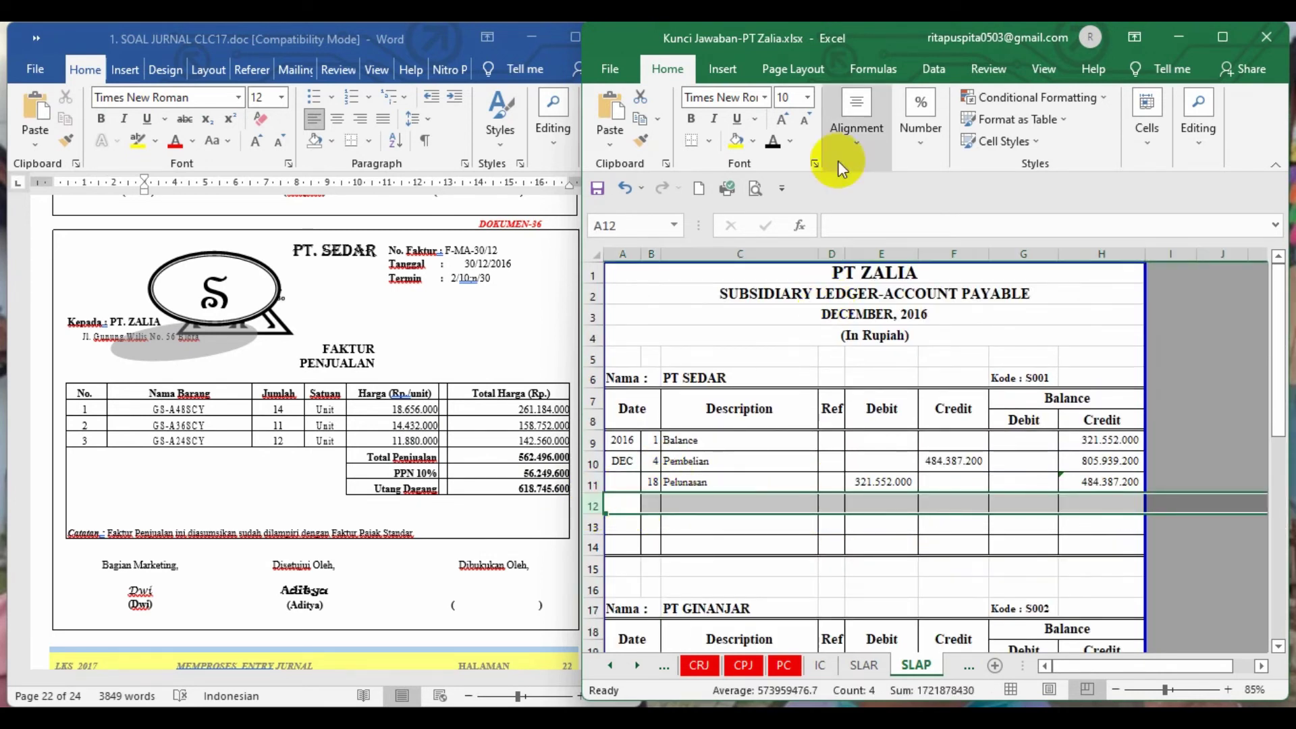
{"action": "left_click", "coordinate": [773, 142]}
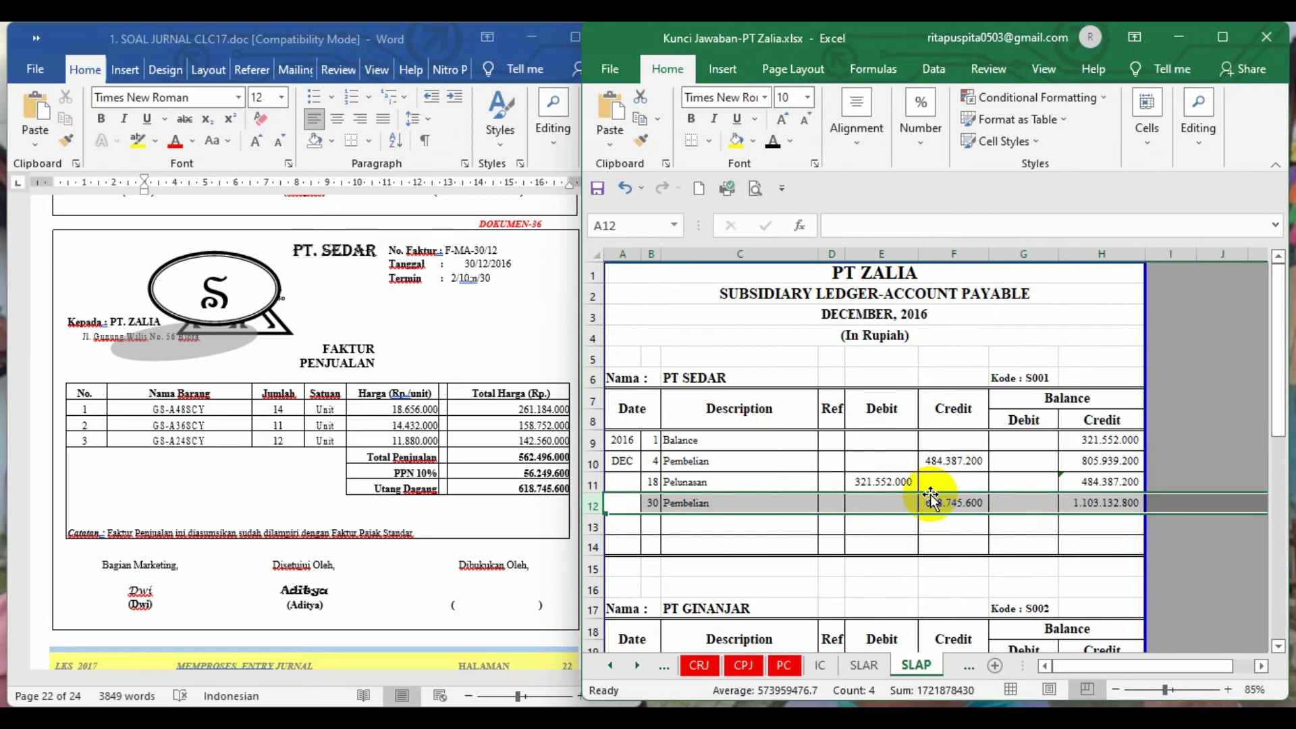
{"action": "left_click", "coordinate": [950, 544]}
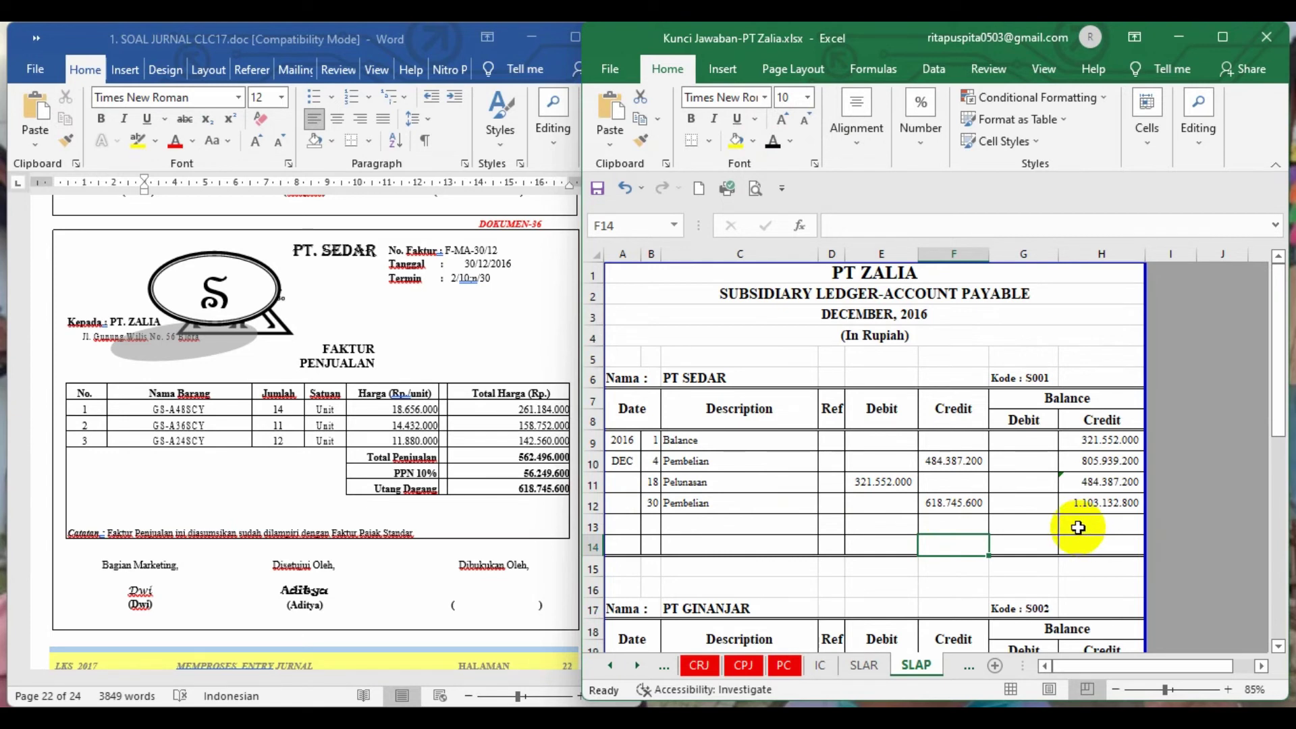
{"action": "left_click", "coordinate": [1101, 503]}
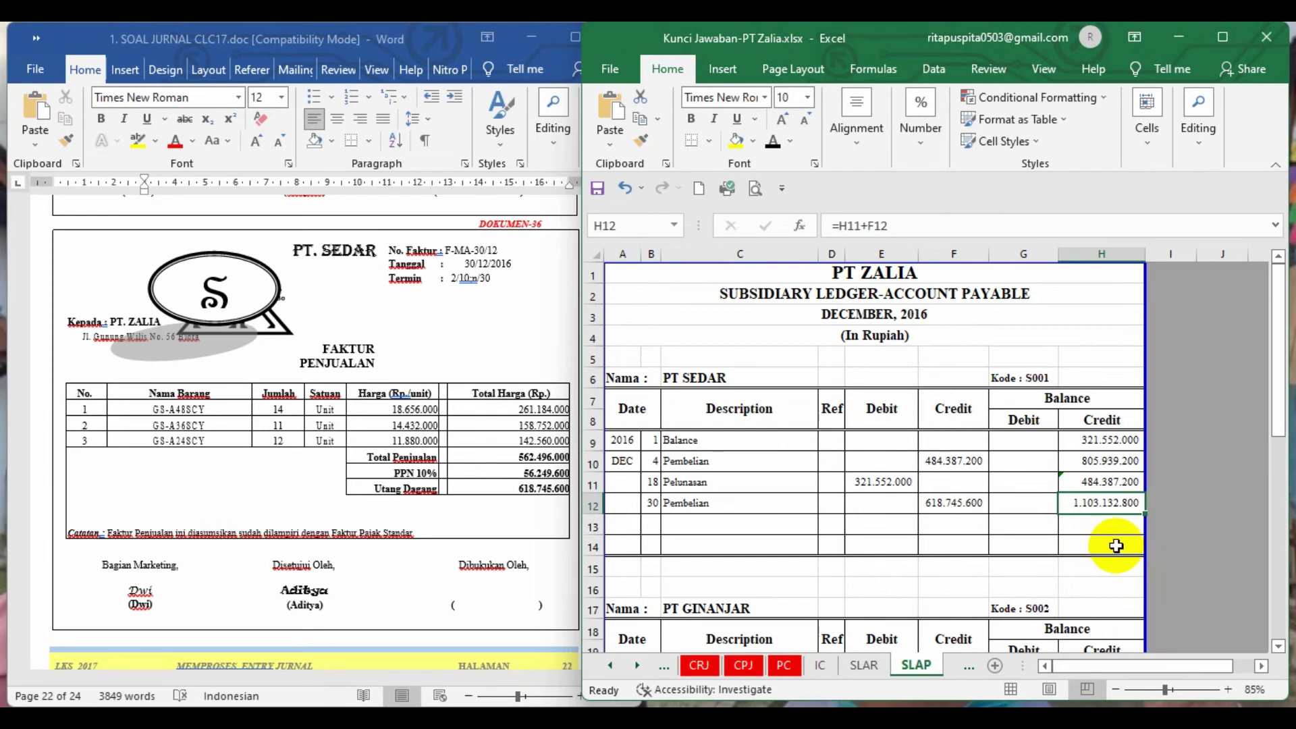
Following Dokumen-37, reveal the hidden 21 December VKK-12/10 meeting consumption entry in row 16 of the PC sheet with the font colour
{"action": "left_click", "coordinate": [474, 348]}
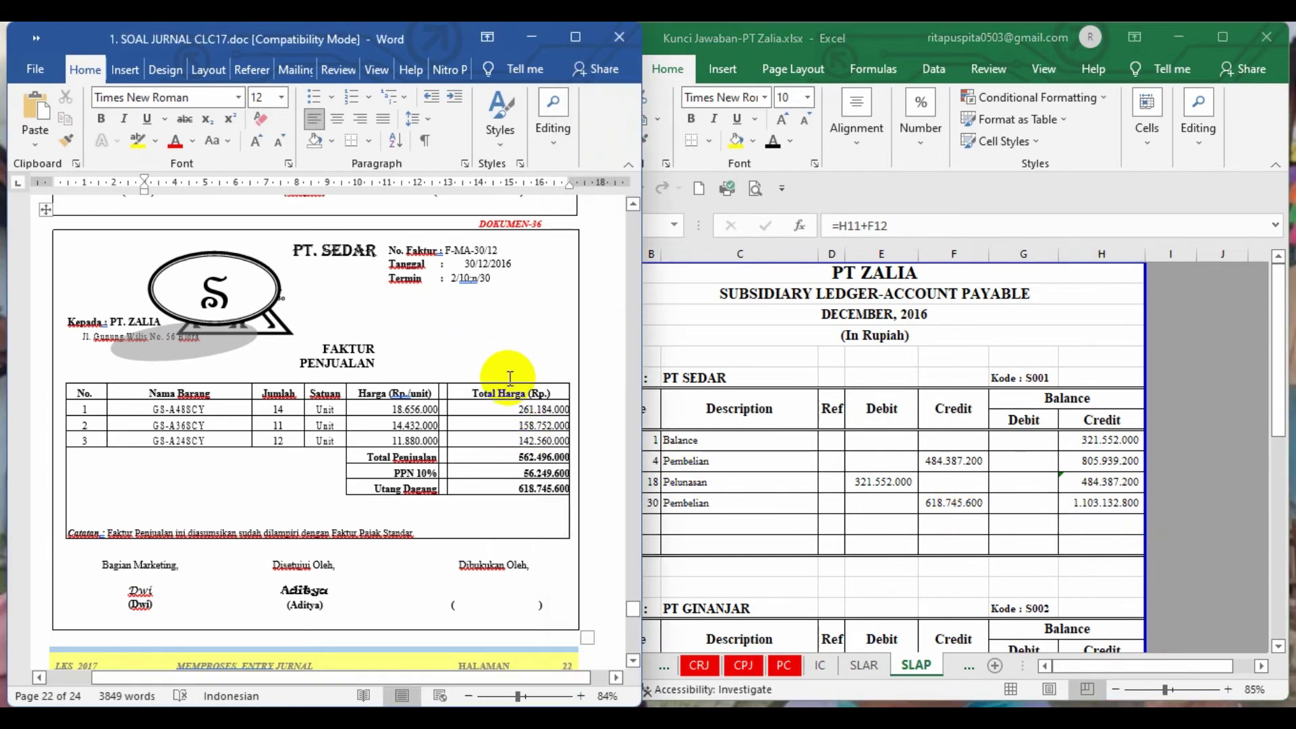
{"action": "scroll", "coordinate": [506, 357], "scroll_direction": "down", "scroll_amount": 5}
{"action": "scroll", "coordinate": [510, 378], "scroll_direction": "down", "scroll_amount": 3}
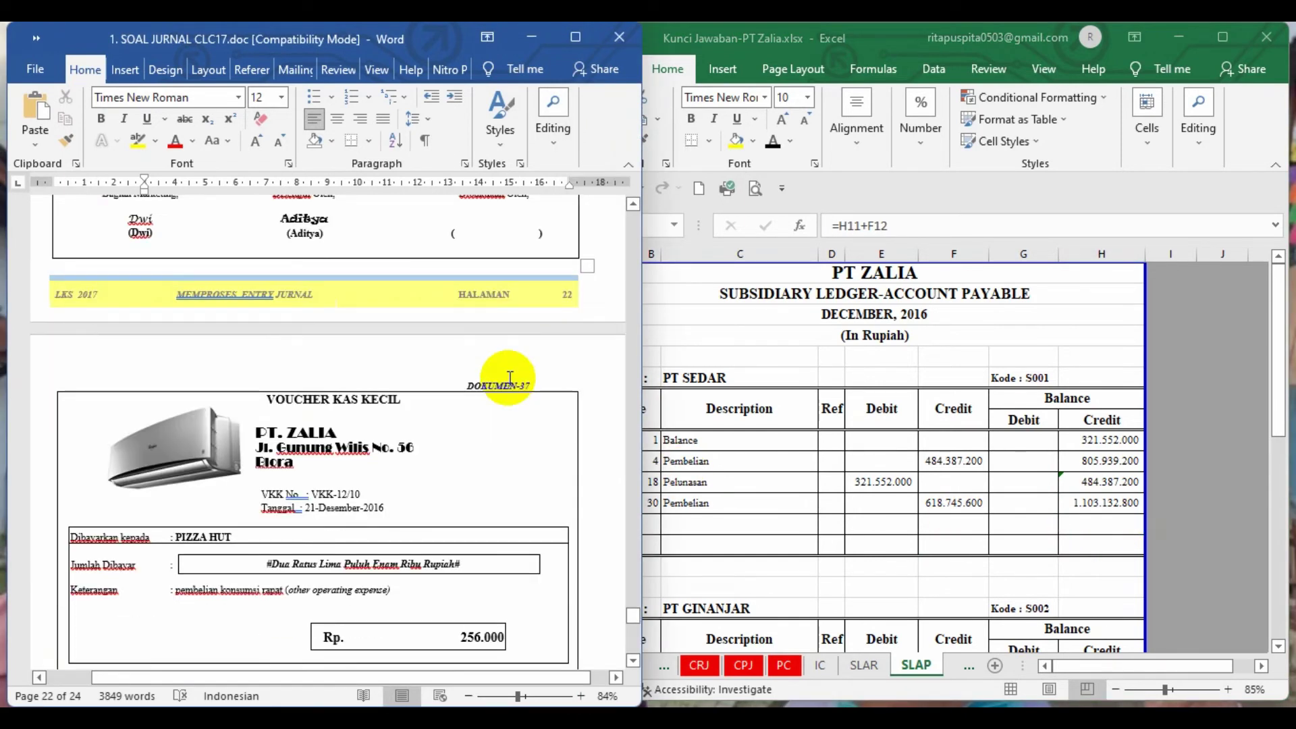
{"action": "scroll", "coordinate": [510, 378], "scroll_direction": "down", "scroll_amount": 6}
{"action": "scroll", "coordinate": [508, 378], "scroll_direction": "up", "scroll_amount": 3}
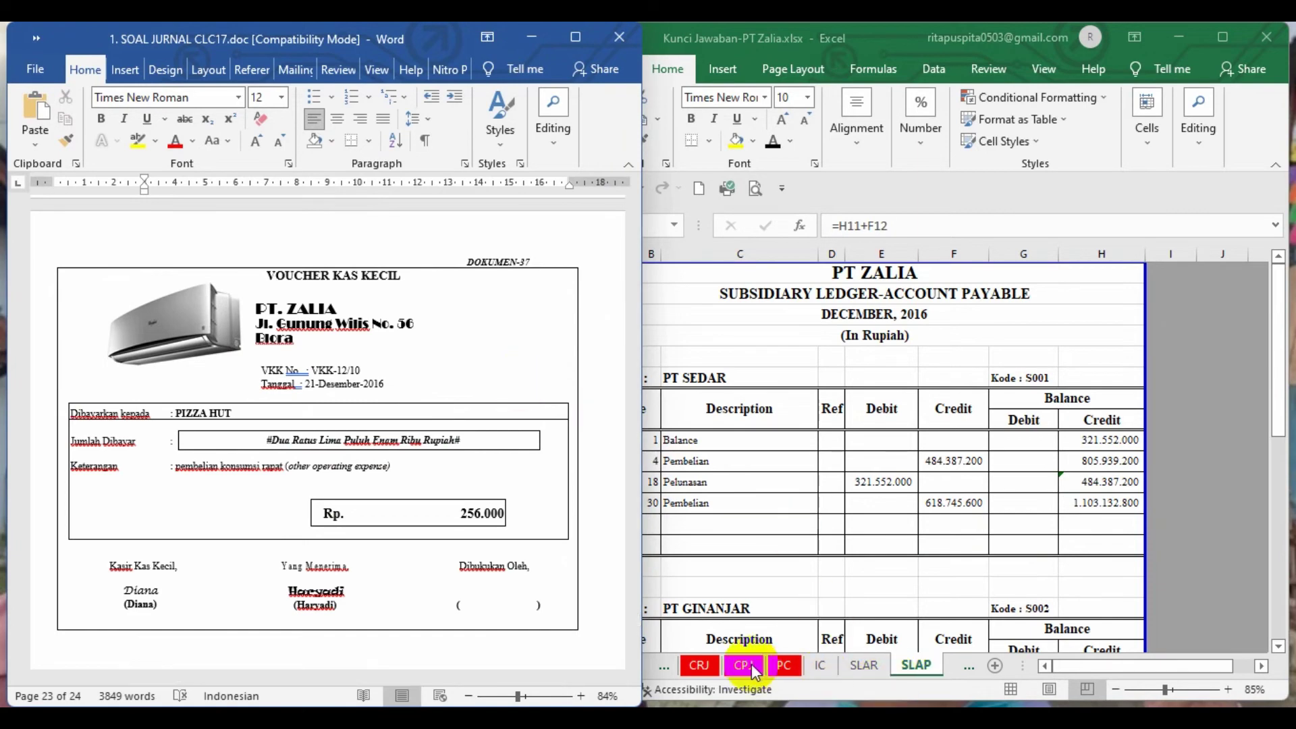
{"action": "left_click", "coordinate": [784, 665]}
{"action": "left_click", "coordinate": [783, 664]}
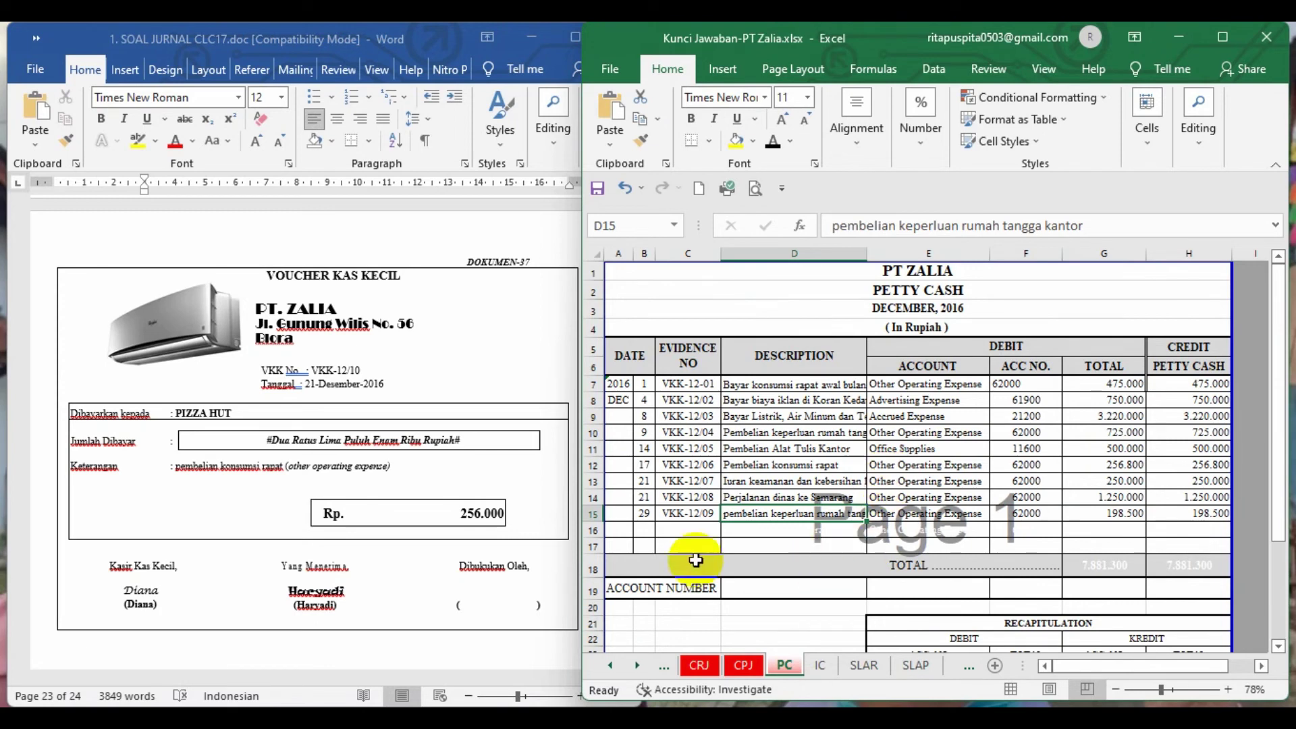
{"action": "left_click", "coordinate": [593, 531]}
{"action": "type", "text": "21\tVKK-12/10\tpembelian konsumsi rapat\tOther Operating Expense\t62000\t256.000\t256.000"}
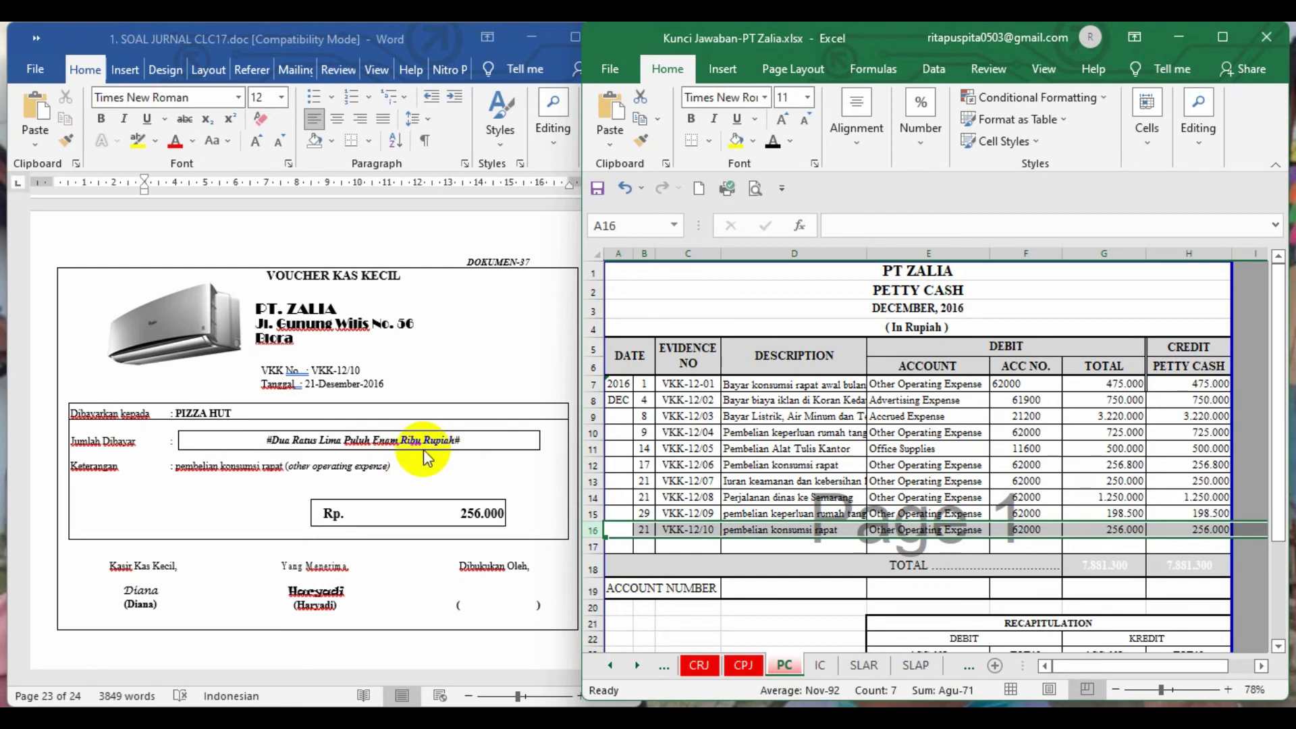
Look through the pages around Dokumen-37 for any further documents to record
{"action": "left_click", "coordinate": [427, 406]}
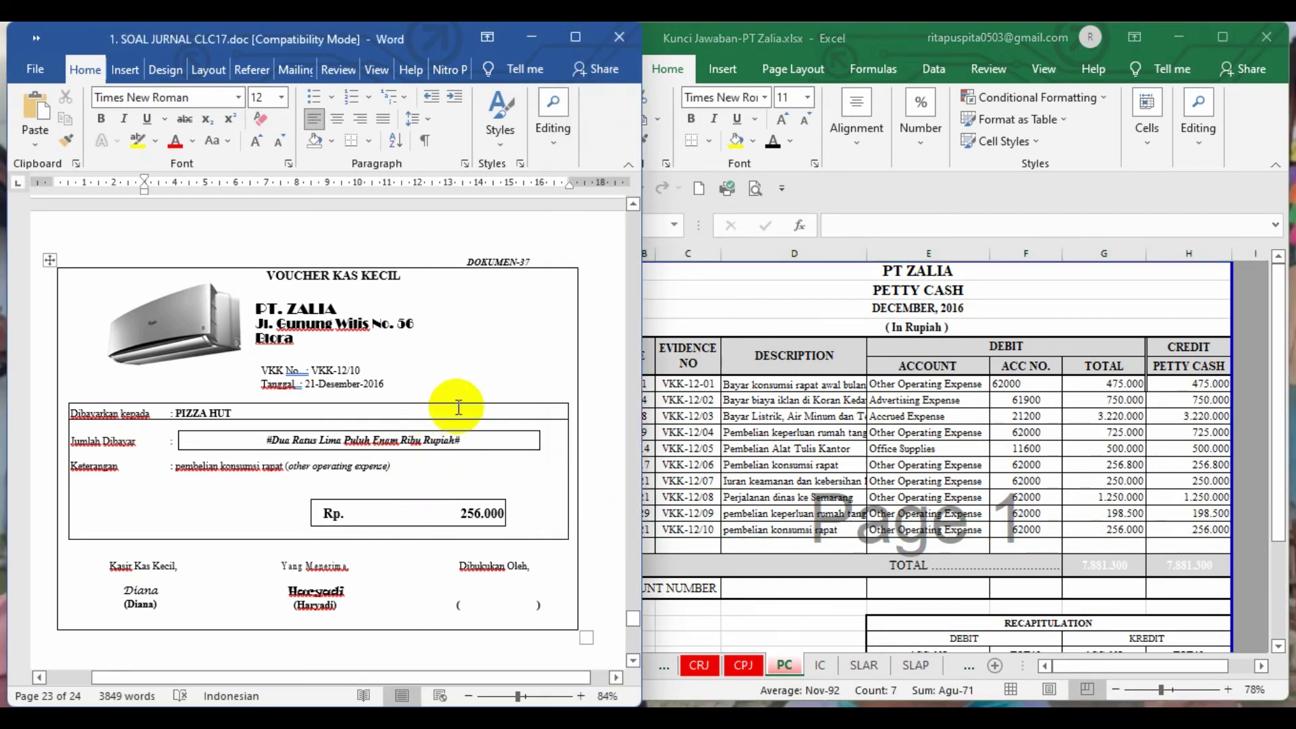
{"action": "scroll", "coordinate": [481, 411], "scroll_direction": "down", "scroll_amount": 10}
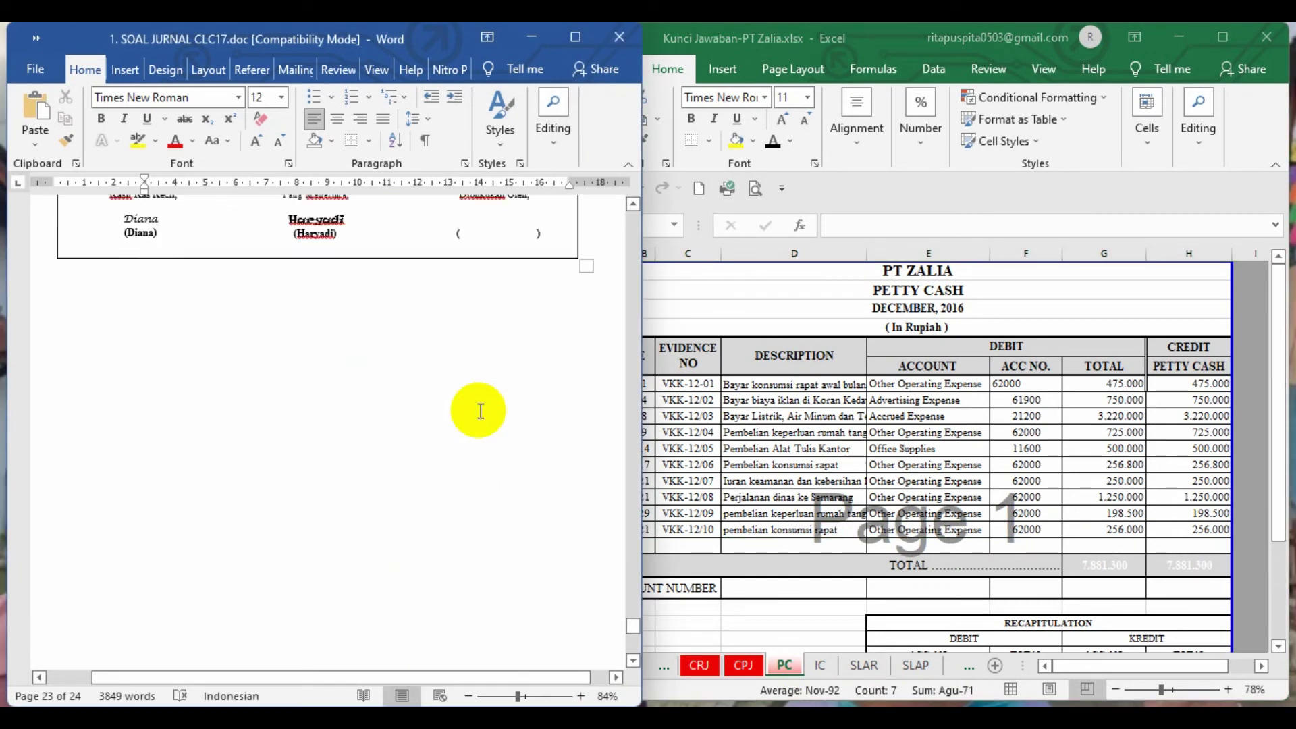
{"action": "scroll", "coordinate": [481, 412], "scroll_direction": "up", "scroll_amount": 13}
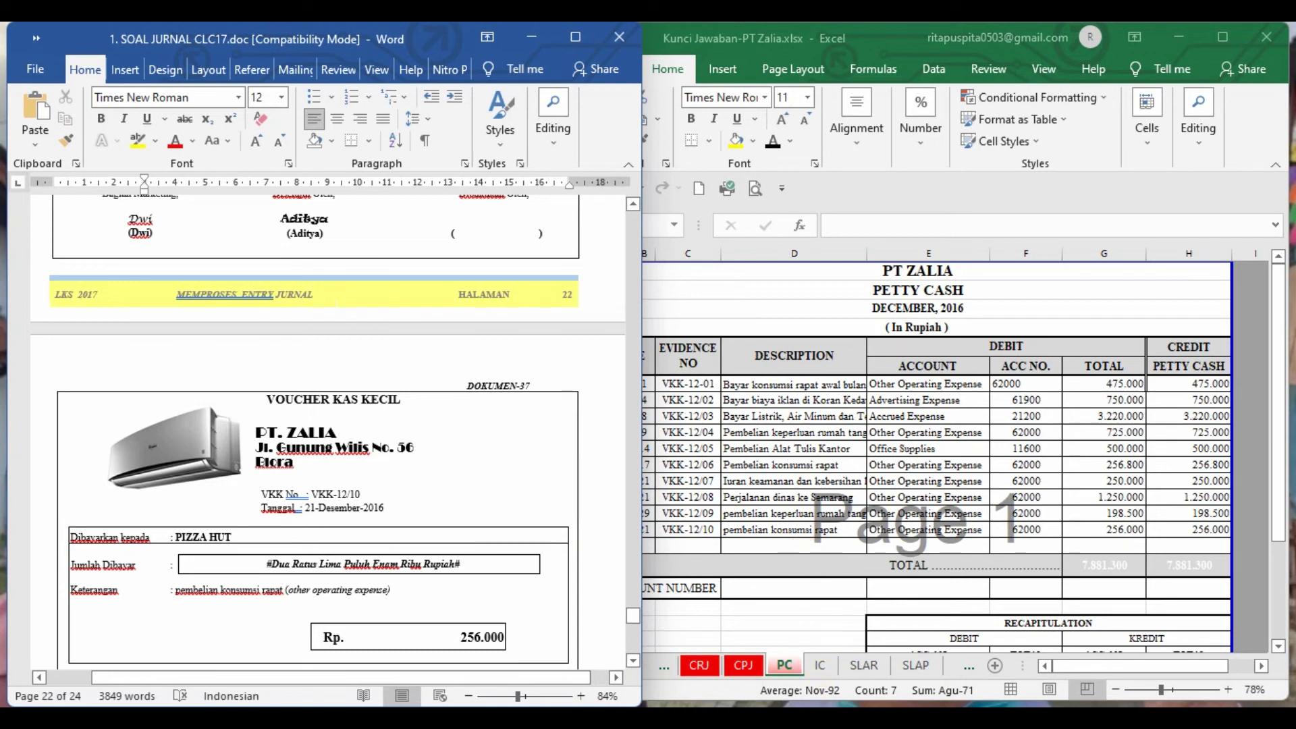
Examine the total formulas in G15 and G16 of the PJ sheet and compare the account number row with the NS sheet's account codes
{"action": "mouse_move", "coordinate": [815, 718]}
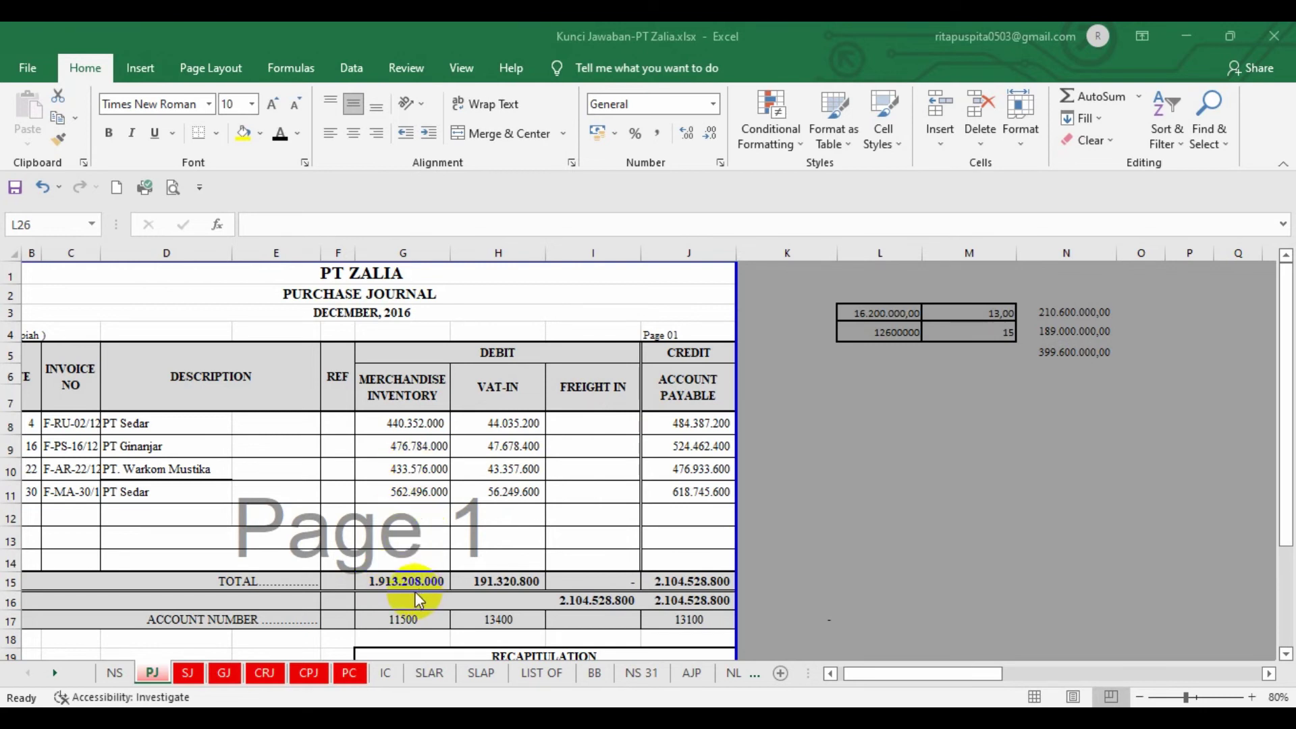
{"action": "left_click", "coordinate": [422, 575]}
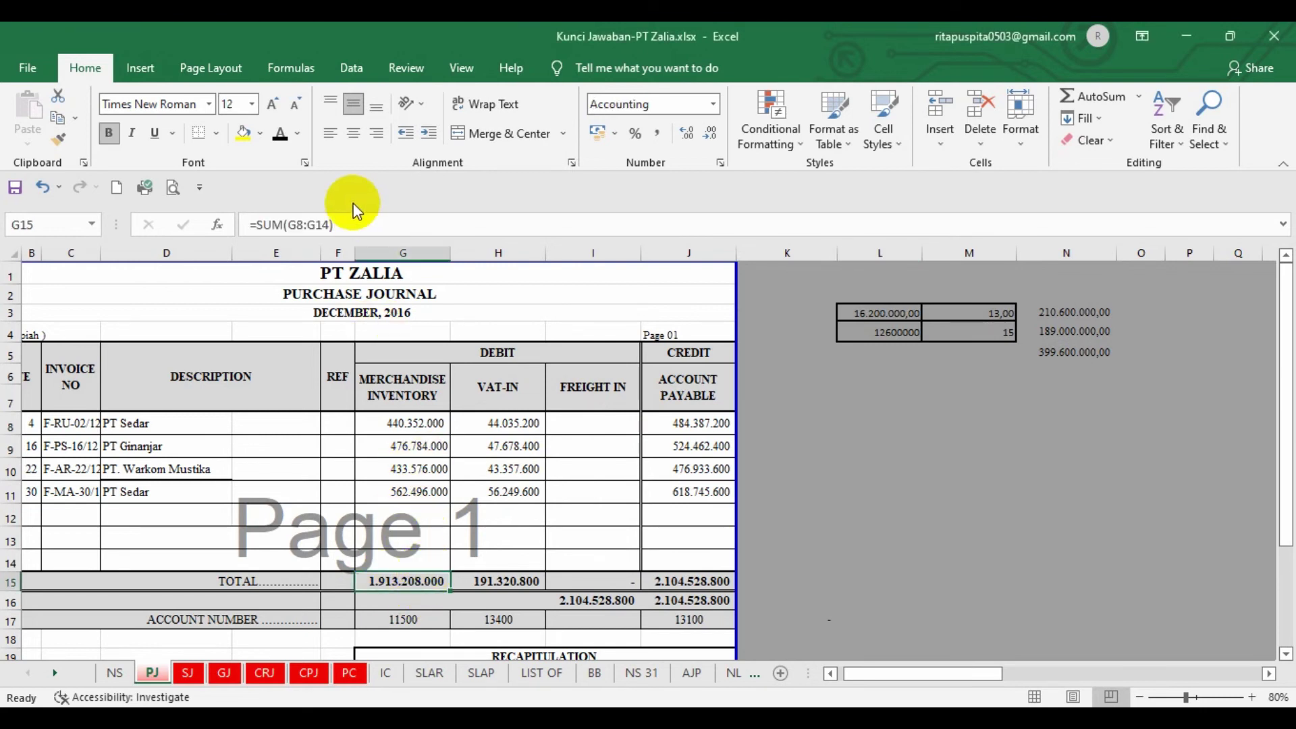
{"action": "left_click", "coordinate": [347, 226]}
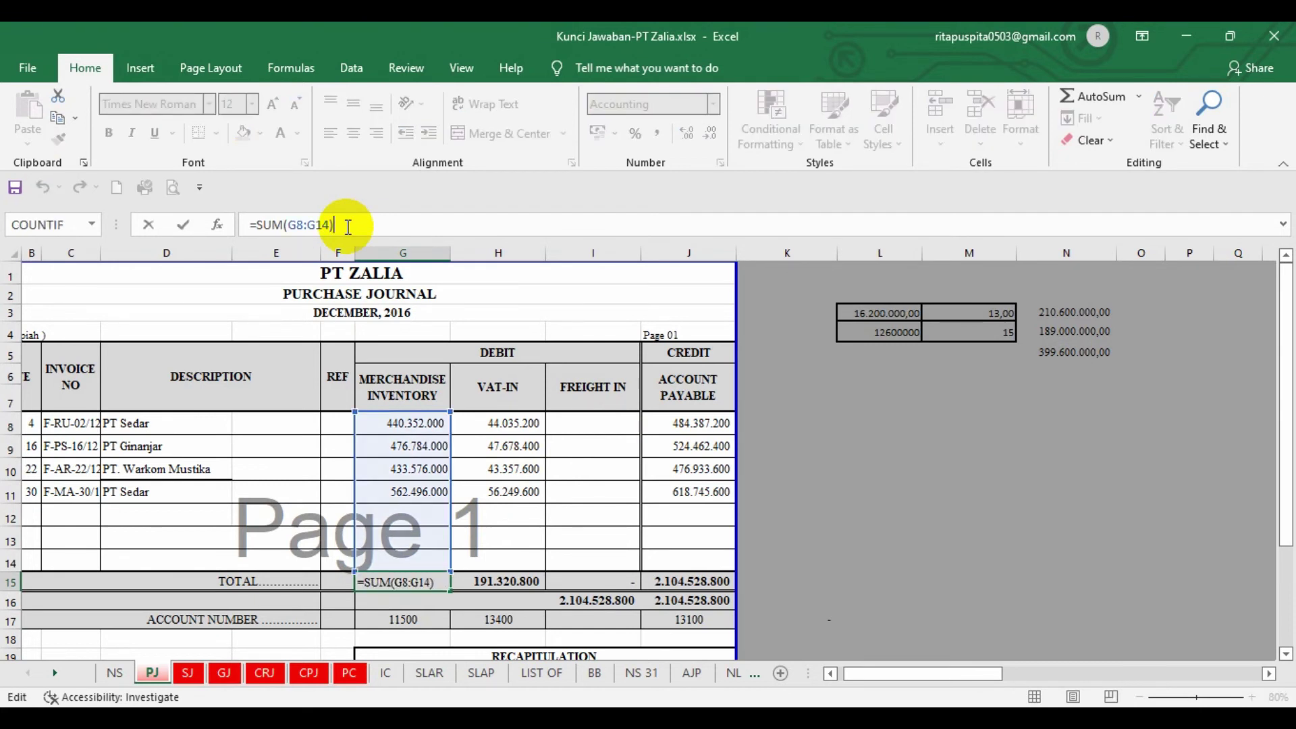
{"action": "key", "text": "Return"}
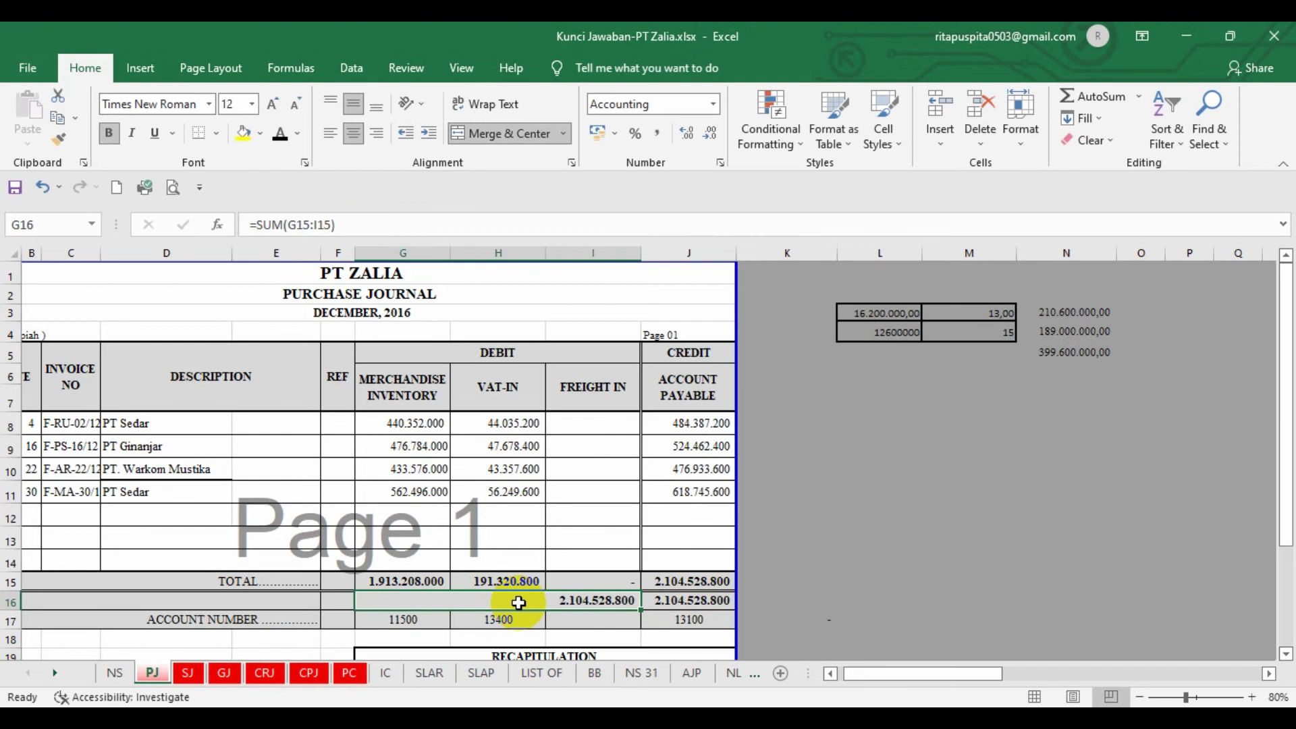
{"action": "left_click", "coordinate": [353, 223]}
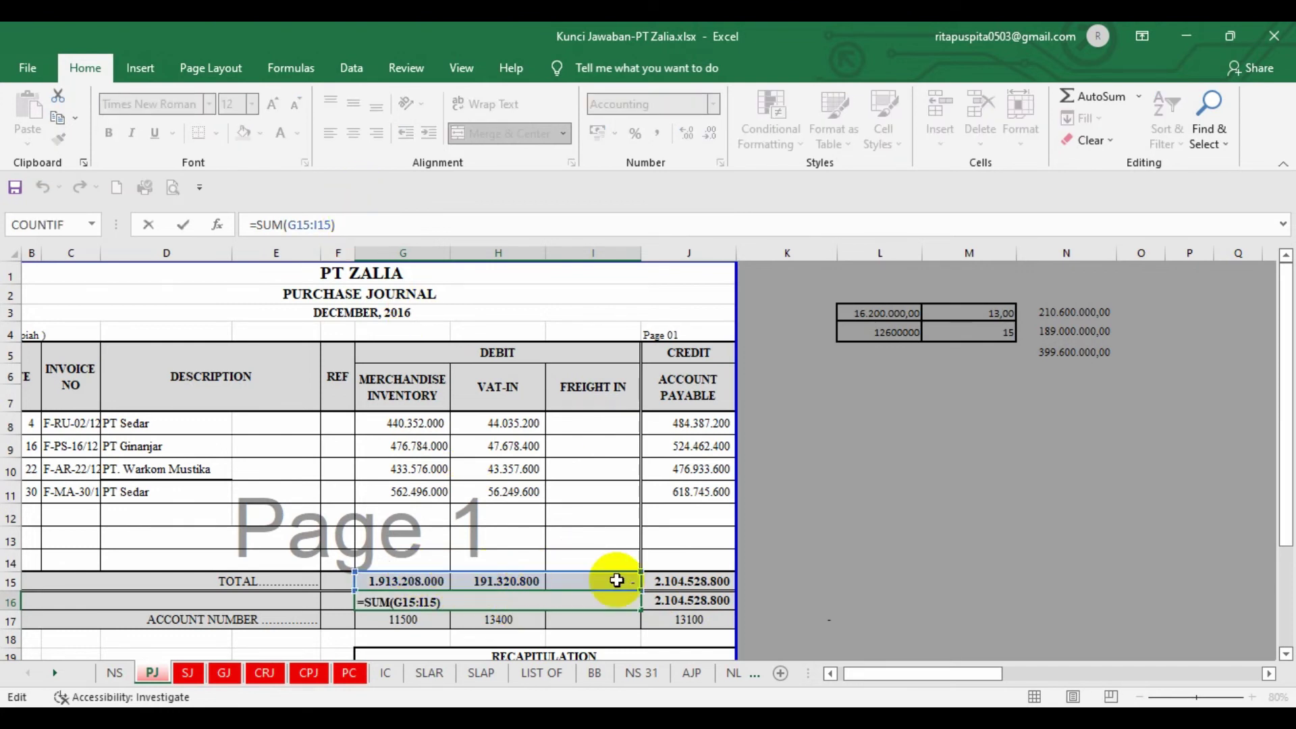
{"action": "key", "text": "Return"}
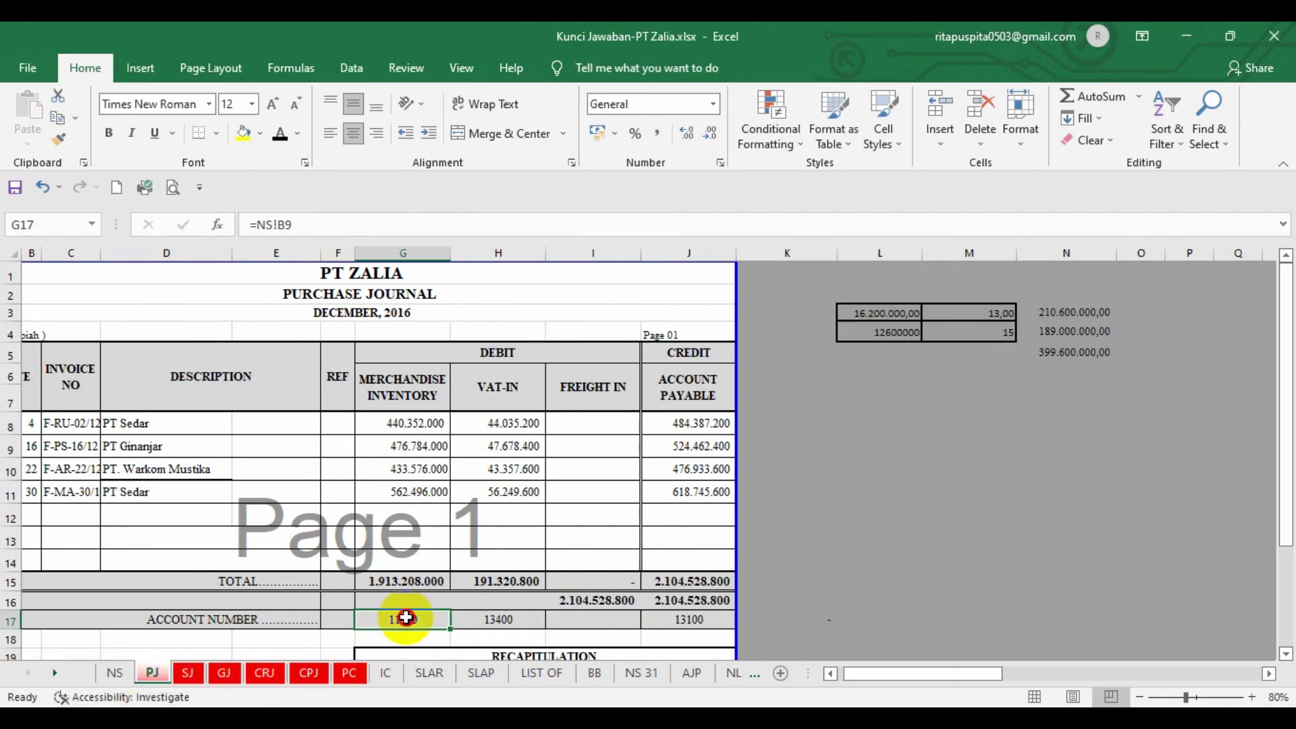
{"action": "left_click", "coordinate": [110, 673]}
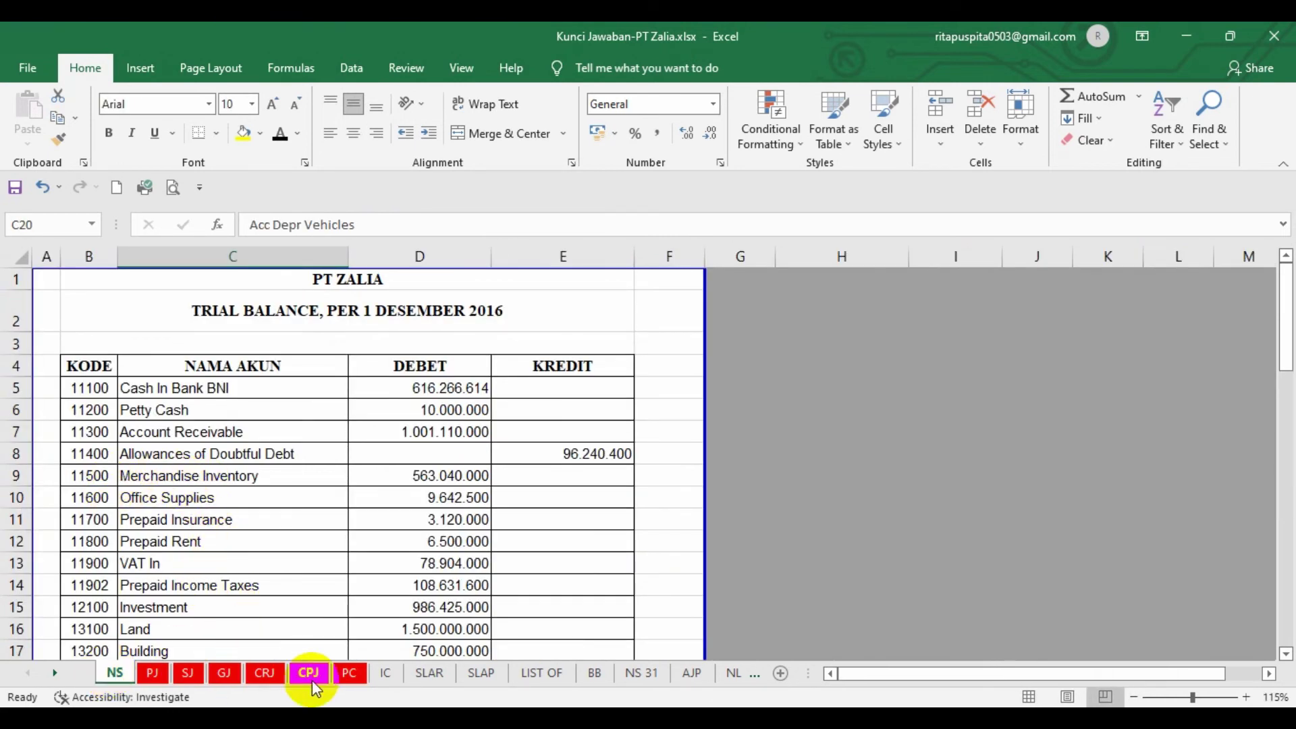
Fill the first debit row of the PJ sheet's recapitulation by linking G22 to account number G17 and H22 to total G15
{"action": "left_click", "coordinate": [153, 674]}
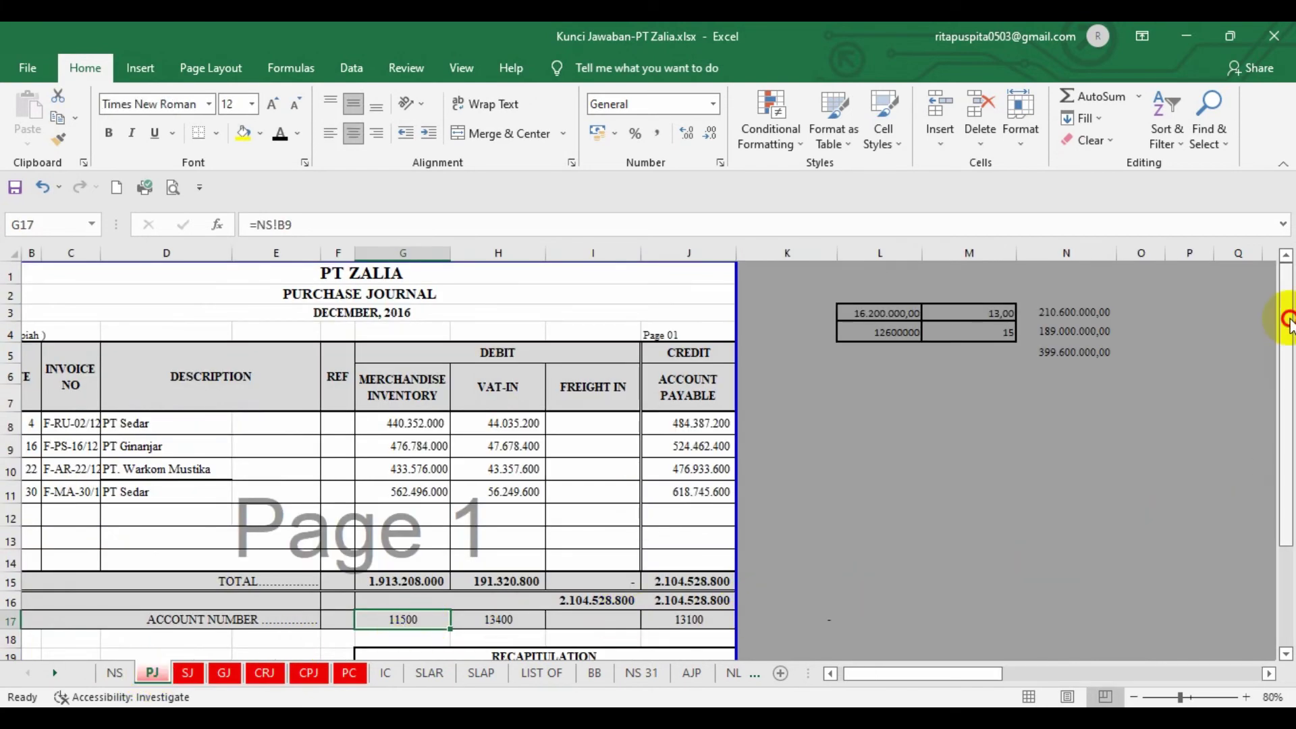
{"action": "left_click_drag", "start_coordinate": [1285, 322], "coordinate": [1267, 435]}
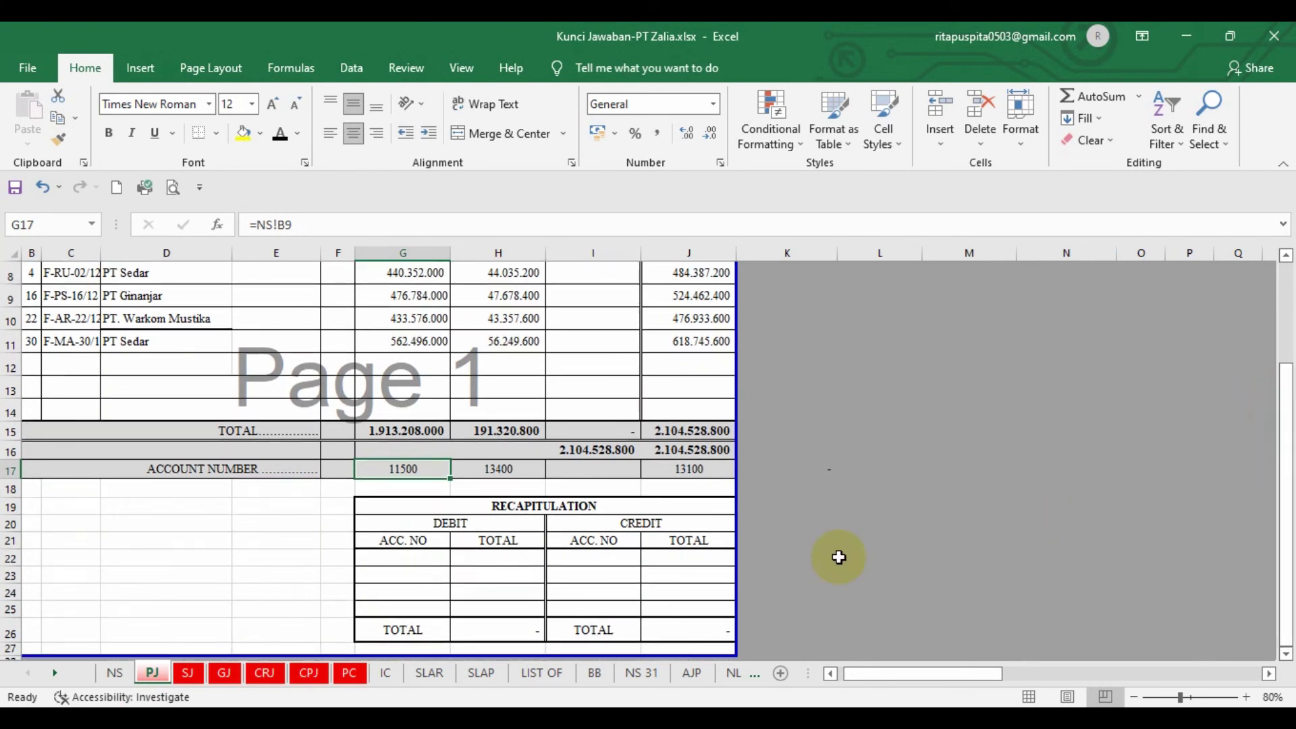
{"action": "left_click", "coordinate": [420, 557]}
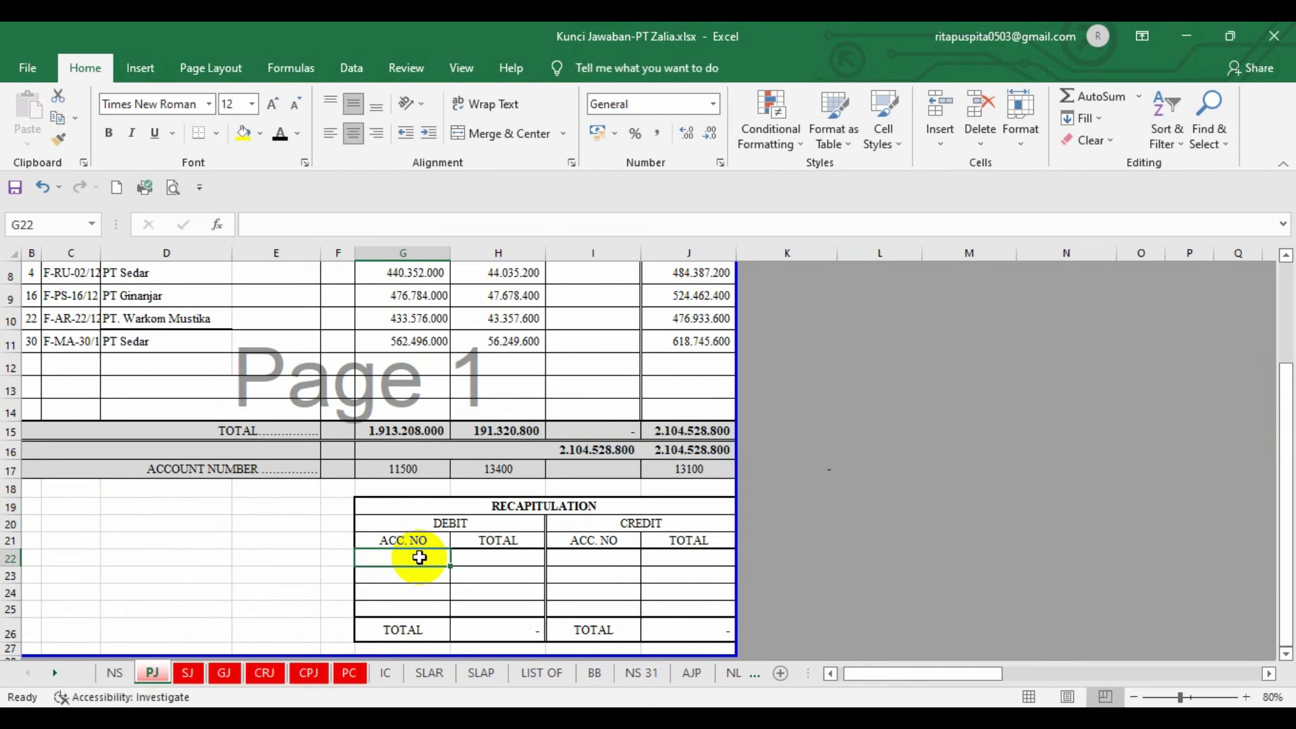
{"action": "type", "text": "="}
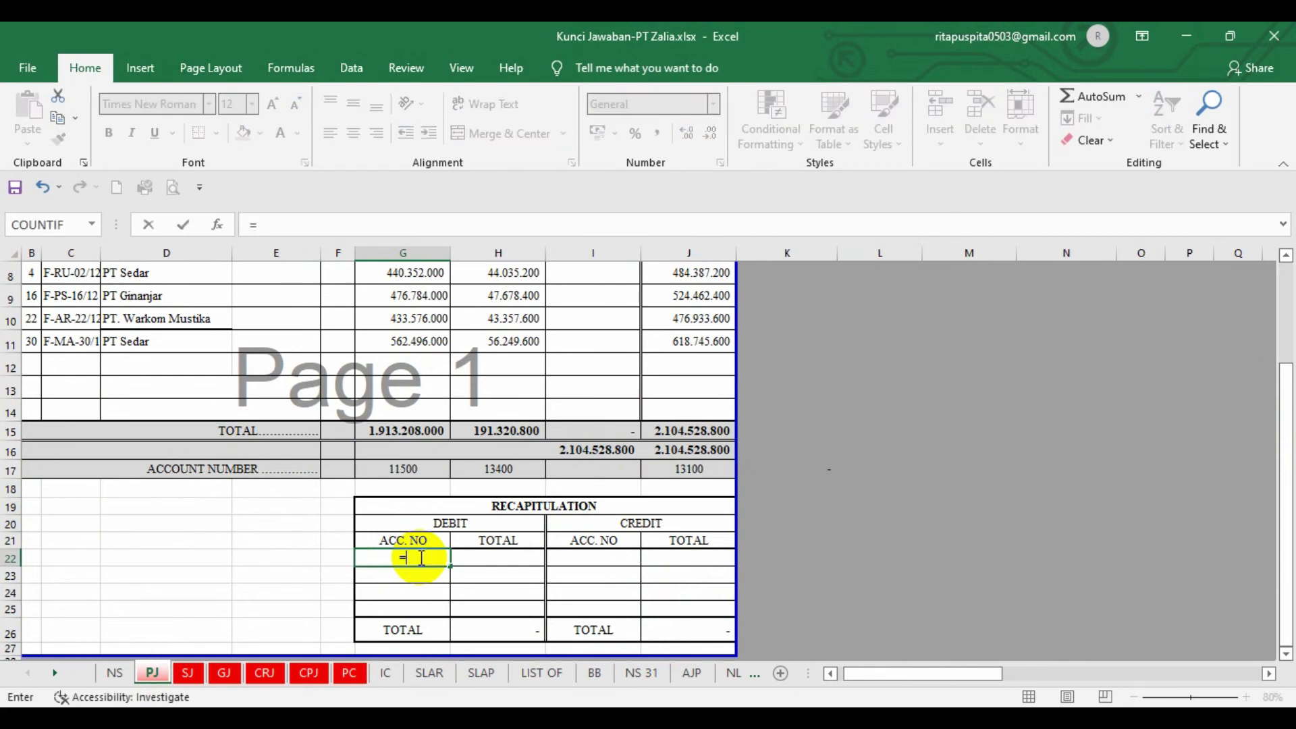
{"action": "left_click", "coordinate": [401, 468]}
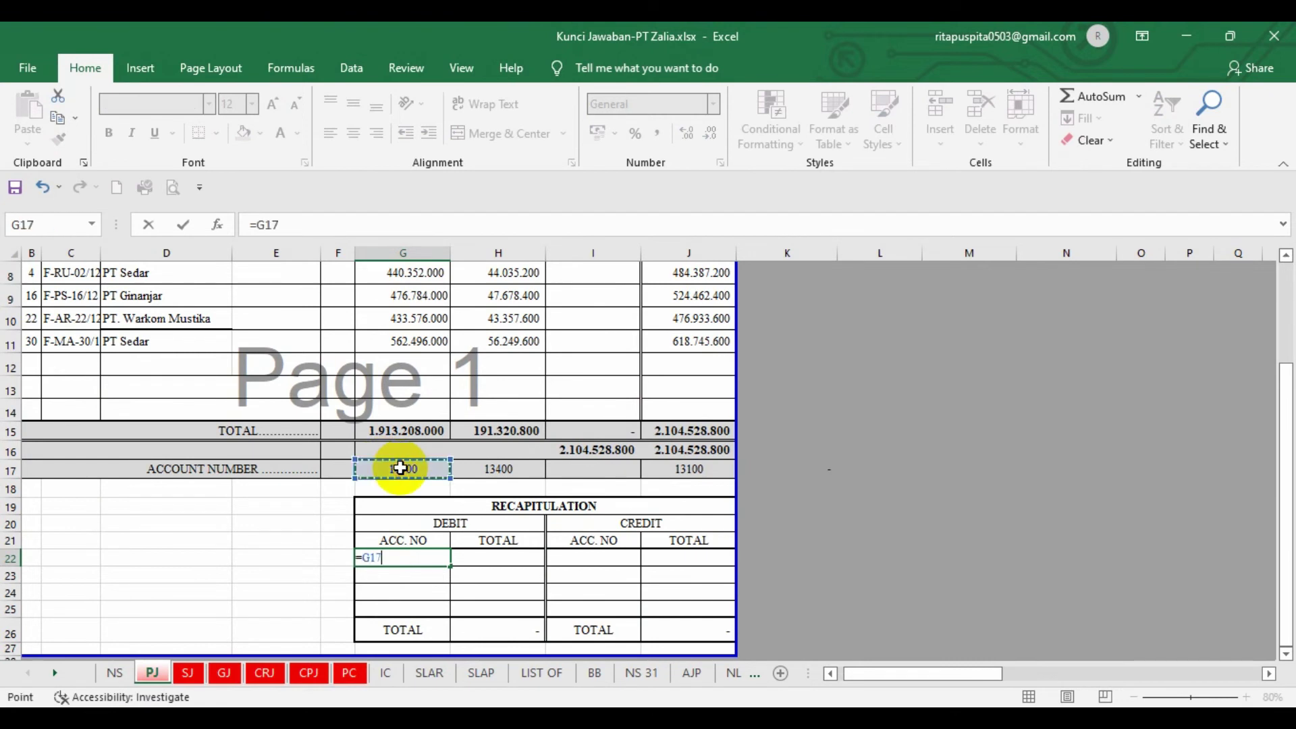
{"action": "key", "text": "Return"}
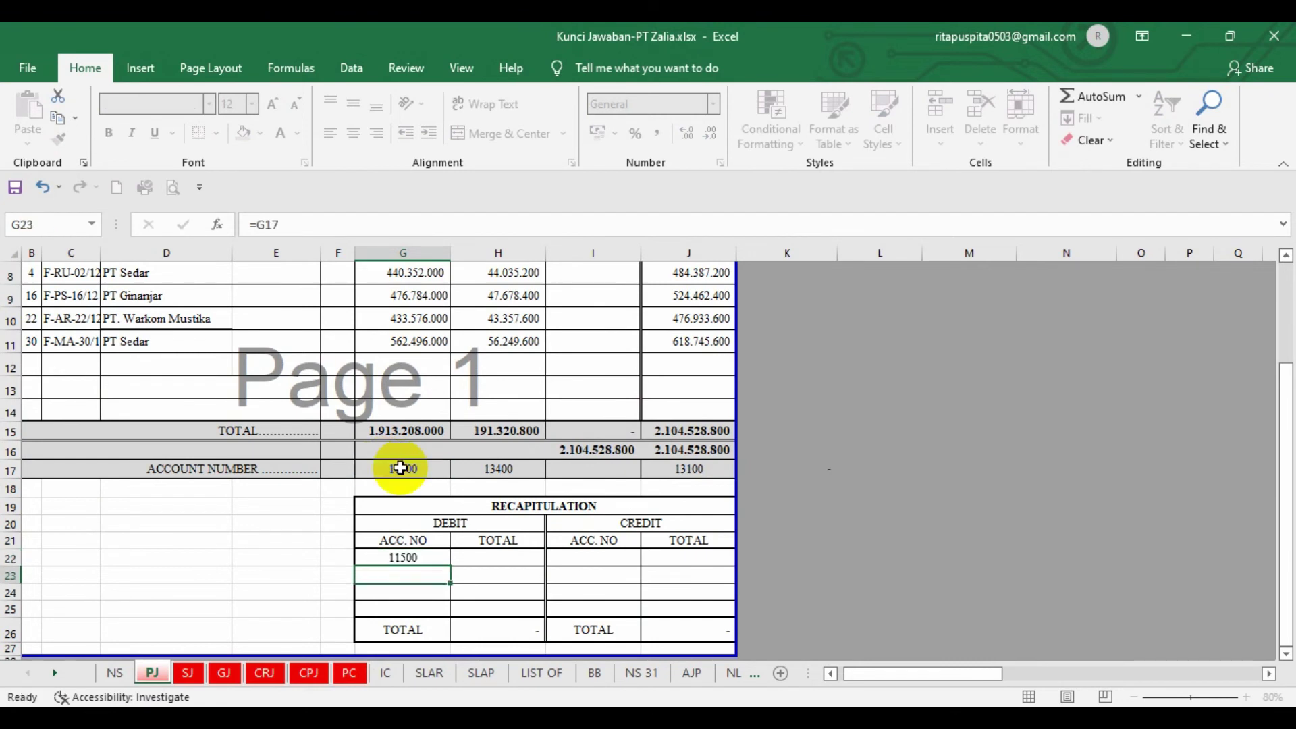
{"action": "left_click", "coordinate": [489, 557]}
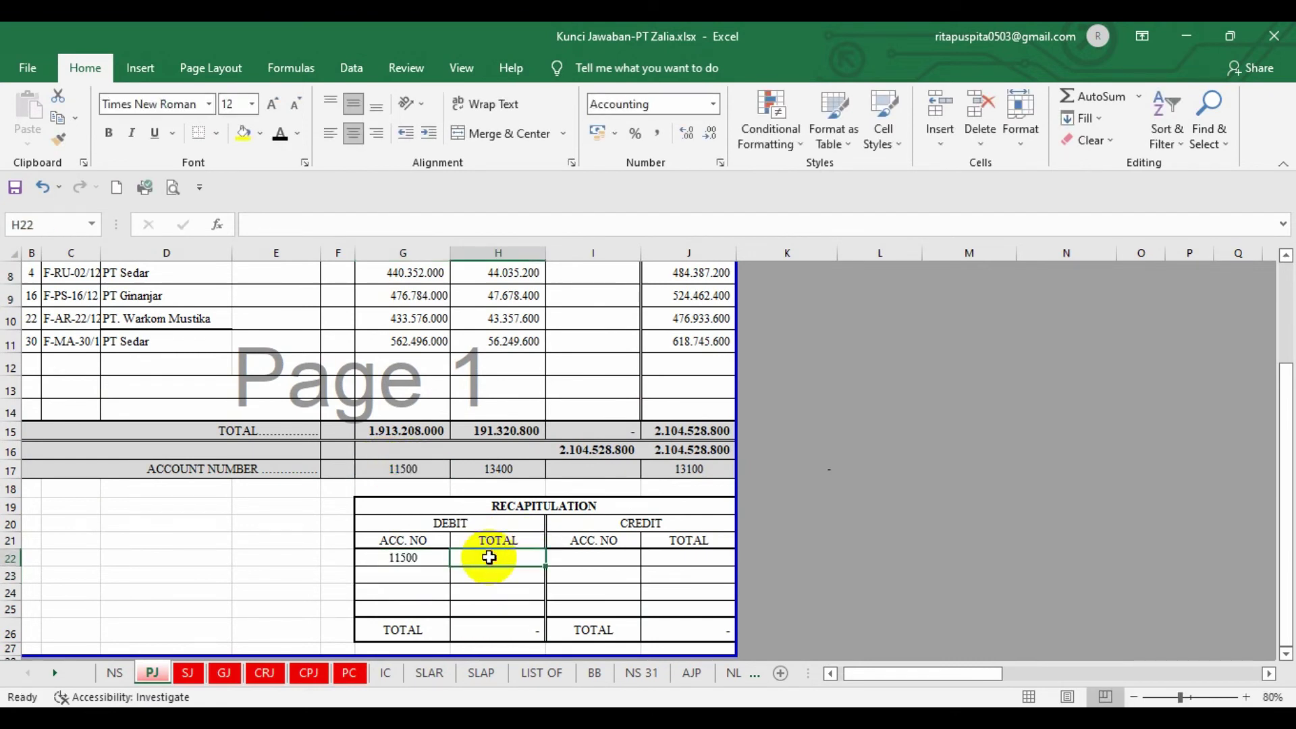
{"action": "type", "text": "="}
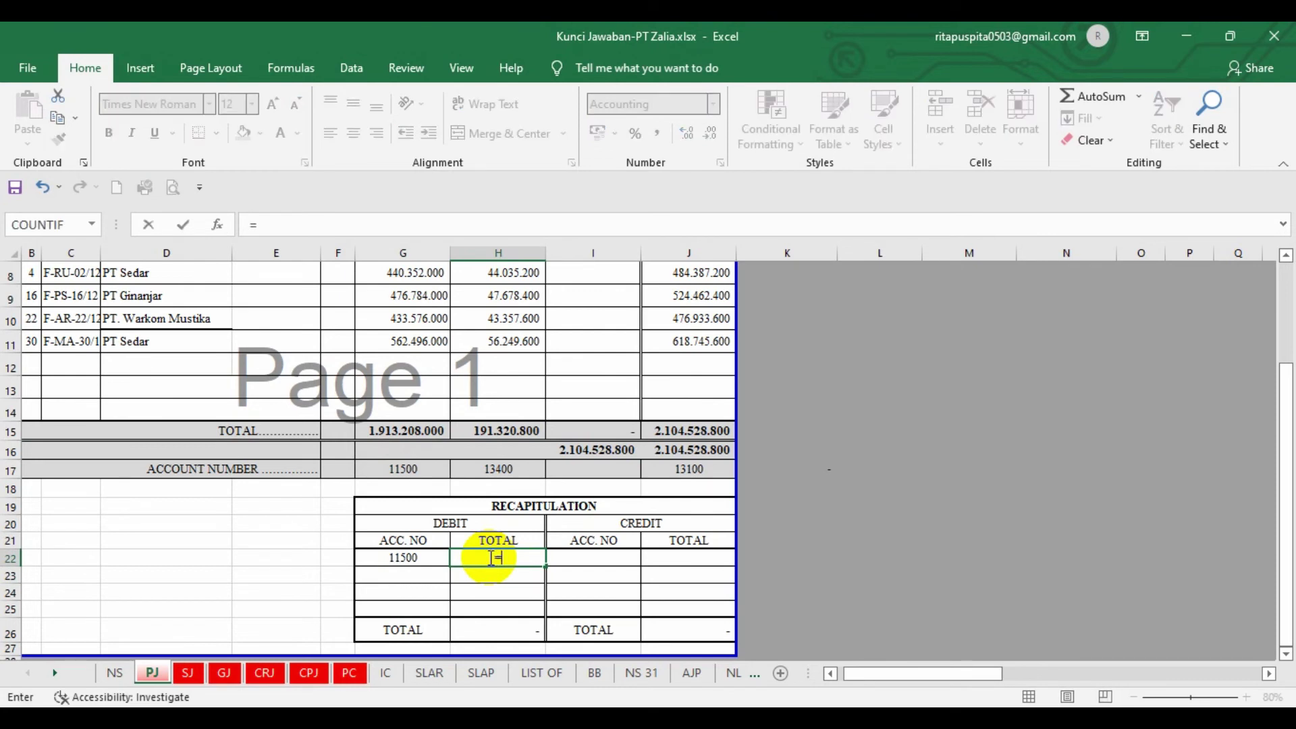
{"action": "left_click", "coordinate": [426, 430]}
{"action": "key", "text": "Return"}
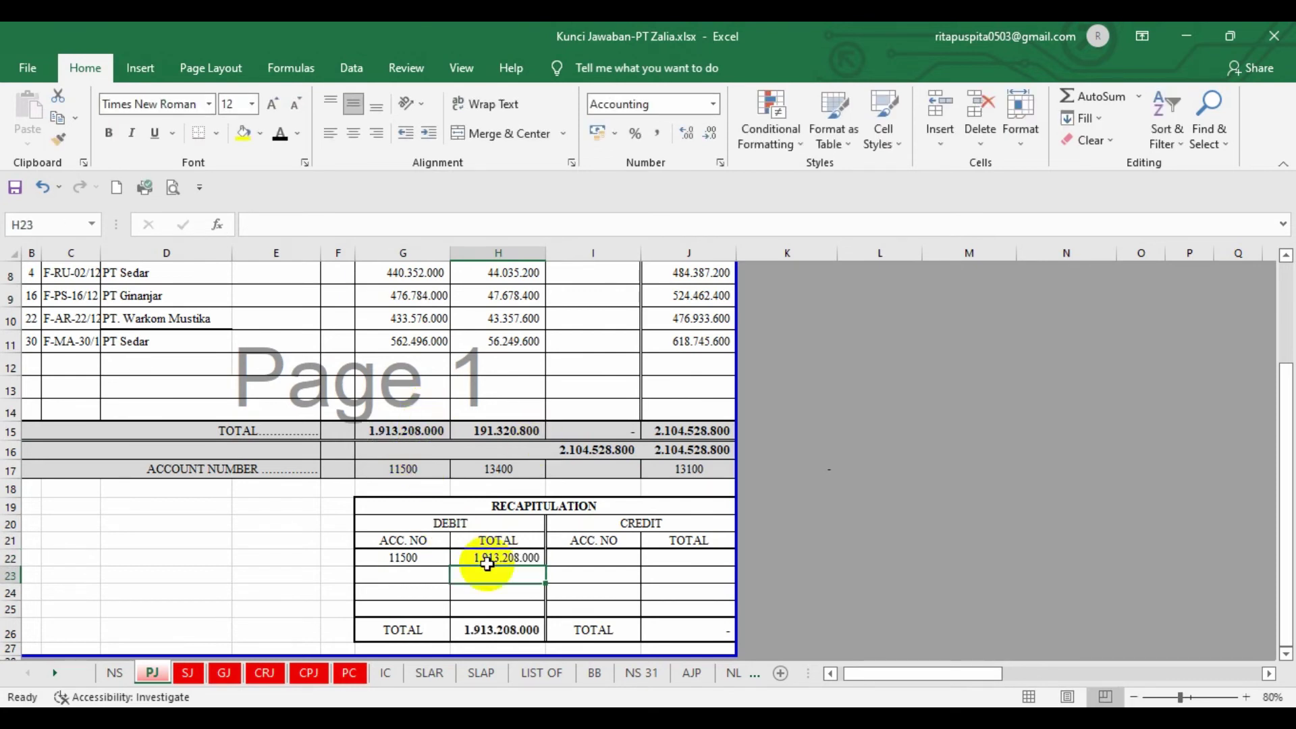
Fill the second debit row of the PJ recapitulation by linking G23 to account number H17 and H23 to total H15
{"action": "left_click", "coordinate": [397, 578]}
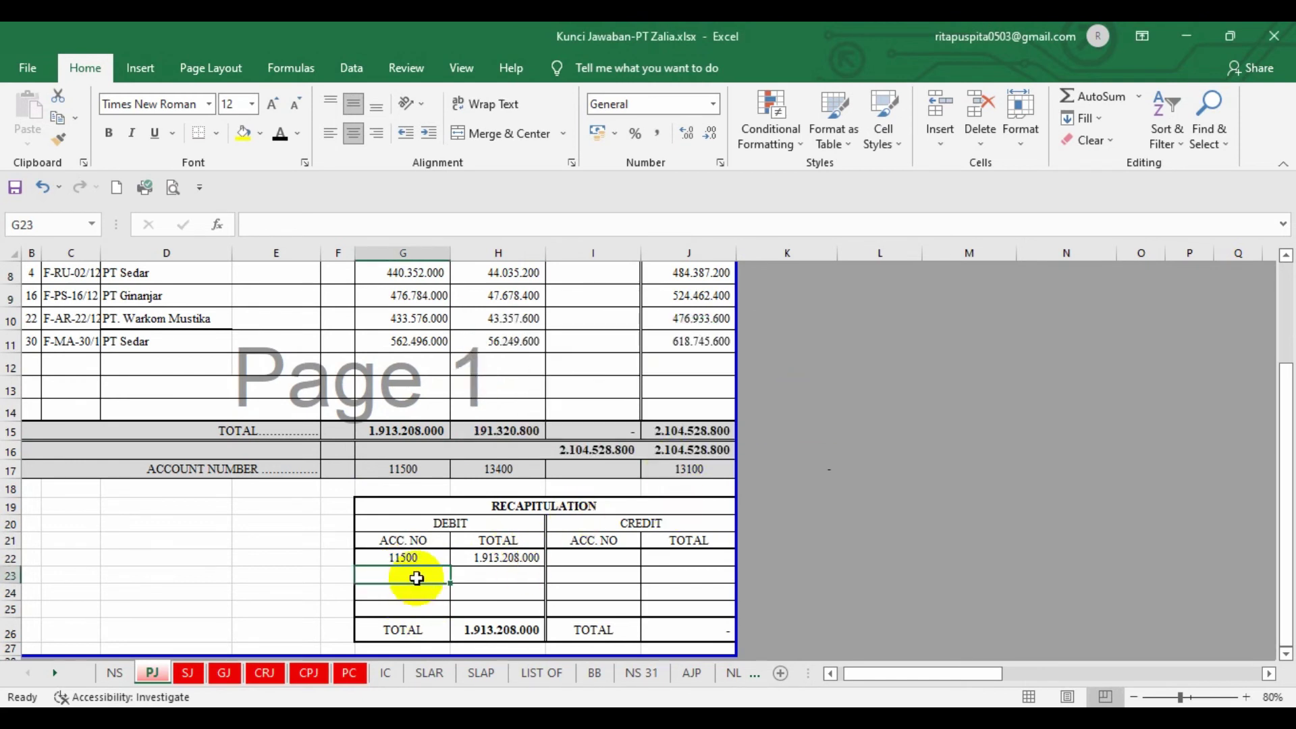
{"action": "type", "text": "="}
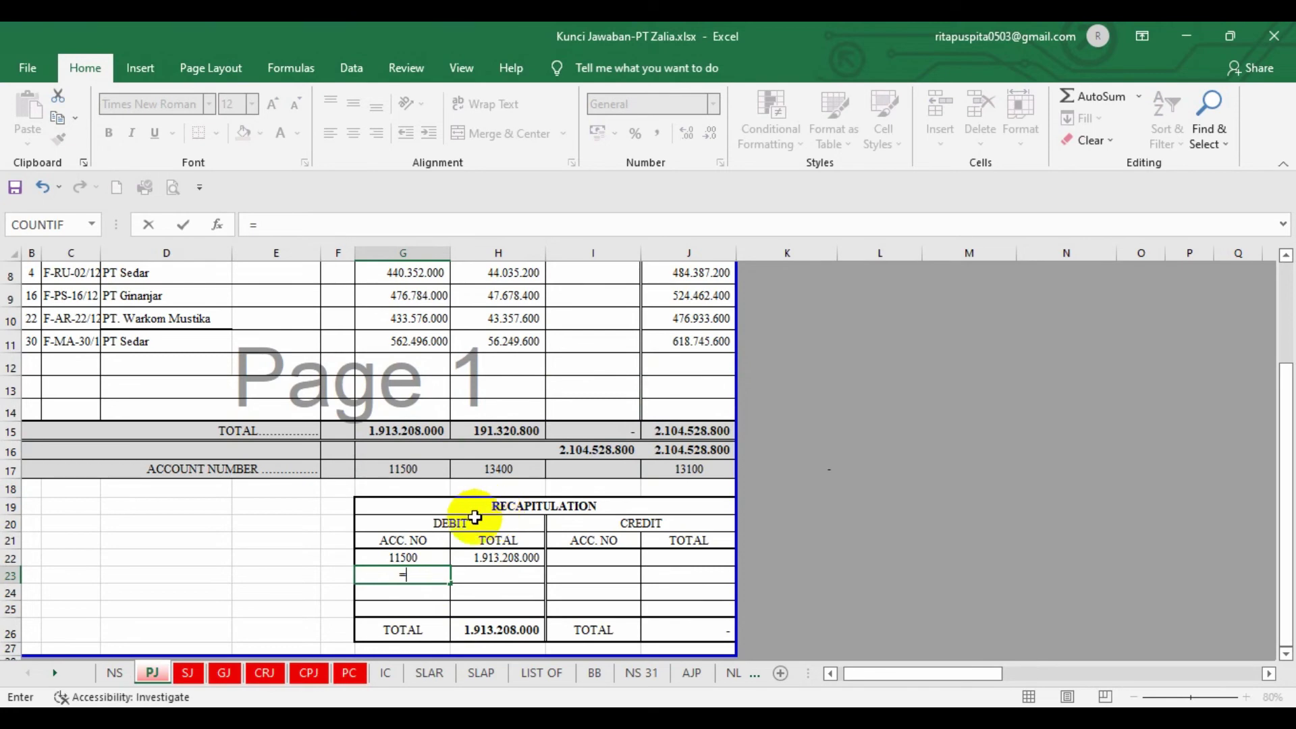
{"action": "scroll", "coordinate": [486, 492], "scroll_direction": "up", "scroll_amount": 3}
{"action": "scroll", "coordinate": [489, 491], "scroll_direction": "down", "scroll_amount": 4}
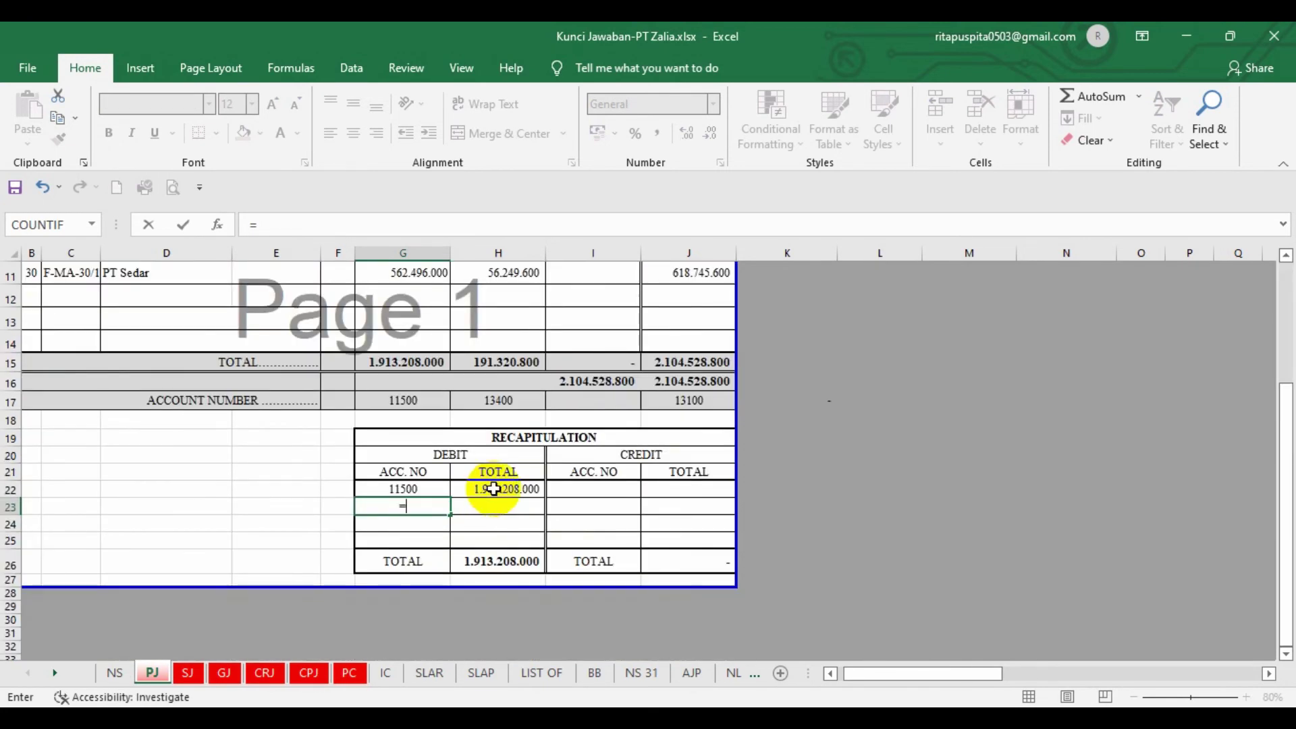
{"action": "left_click", "coordinate": [491, 402]}
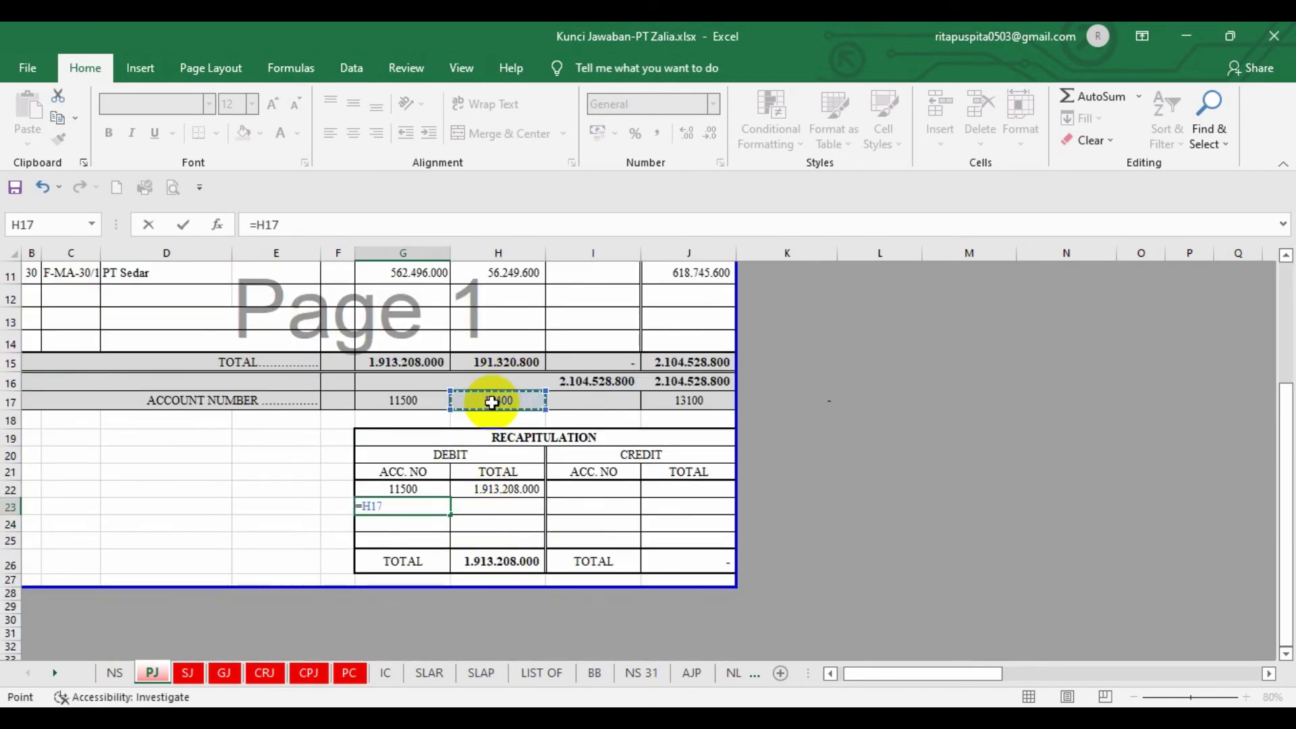
{"action": "key", "text": "Return"}
{"action": "left_click", "coordinate": [489, 510]}
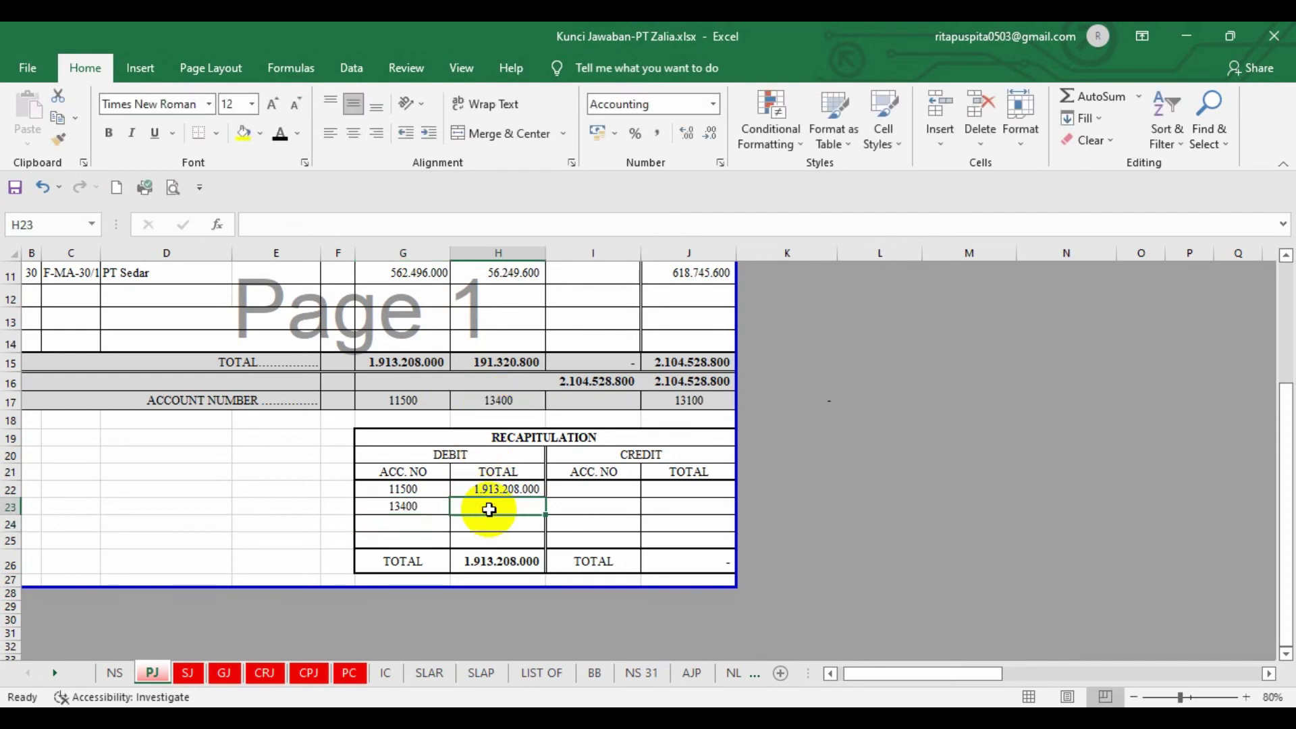
{"action": "type", "text": "="}
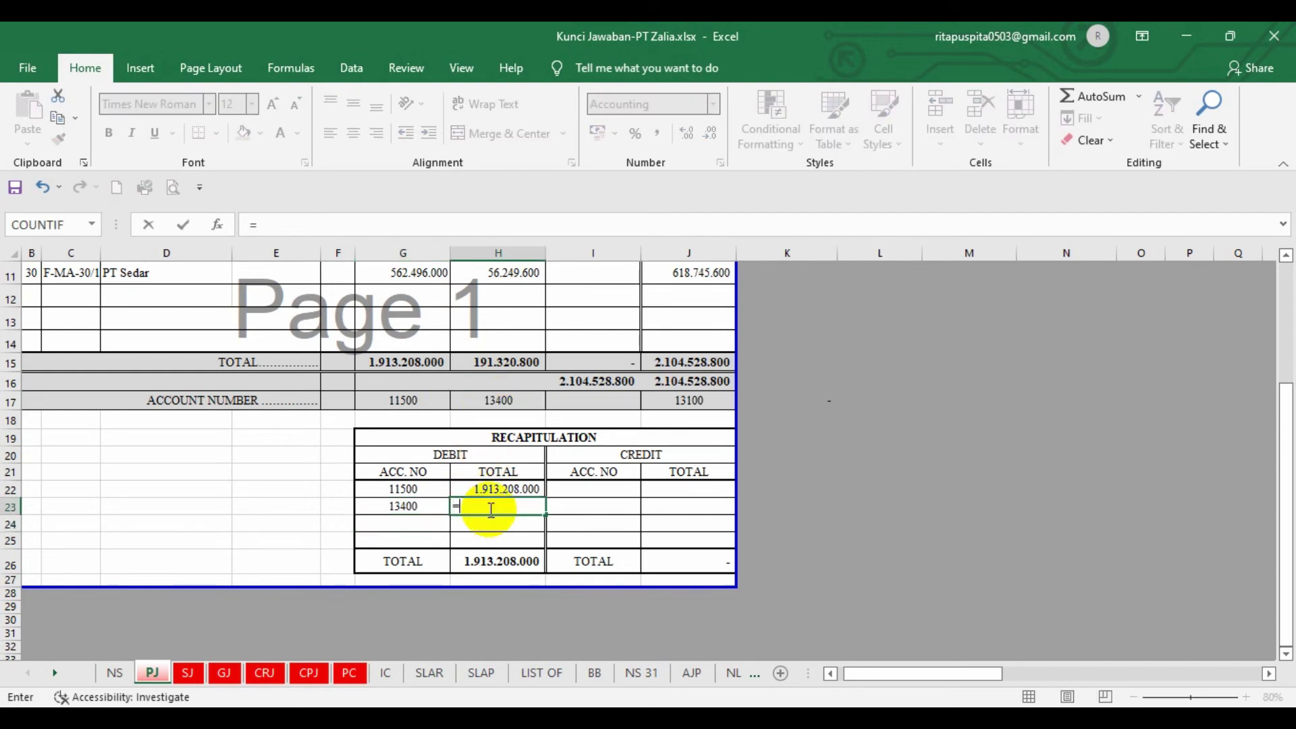
{"action": "left_click", "coordinate": [485, 363]}
{"action": "key", "text": "Return"}
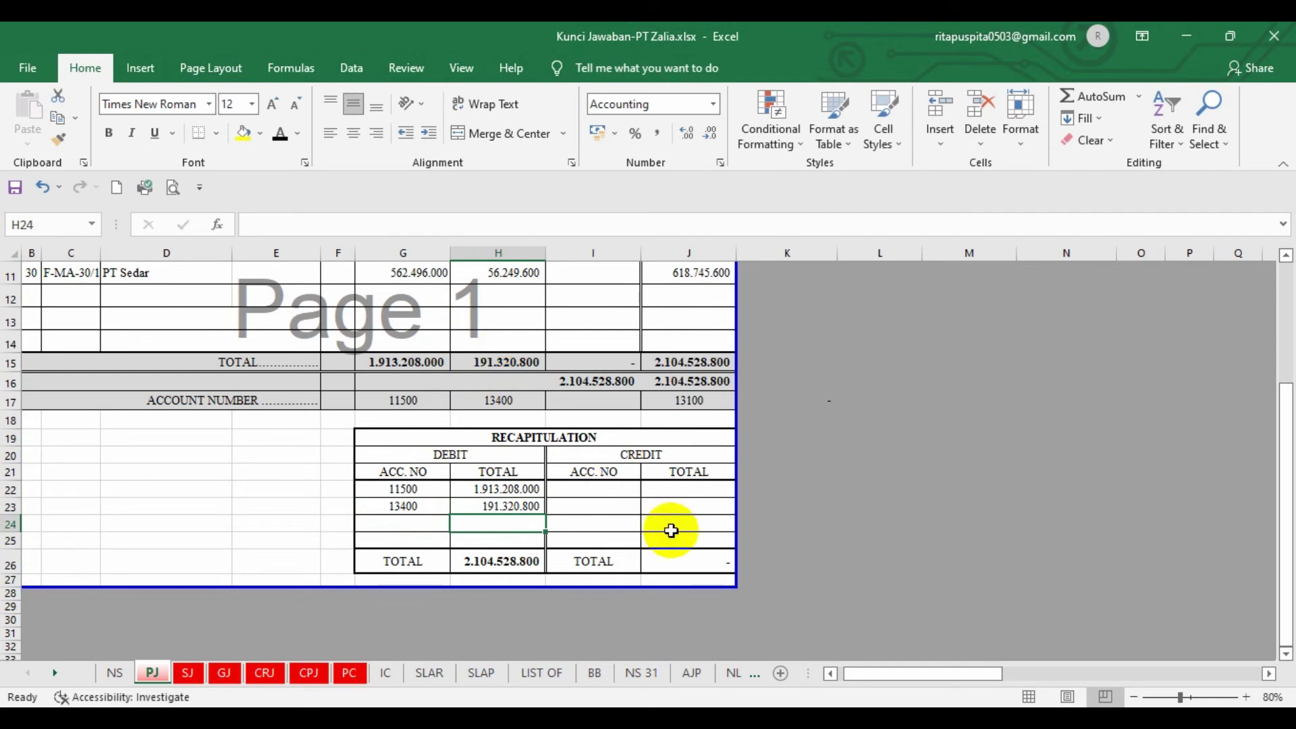
Fill the first credit row of the PJ recapitulation by linking I22 to account number J17 and J22 to total J16
{"action": "left_click", "coordinate": [596, 491]}
{"action": "type", "text": "="}
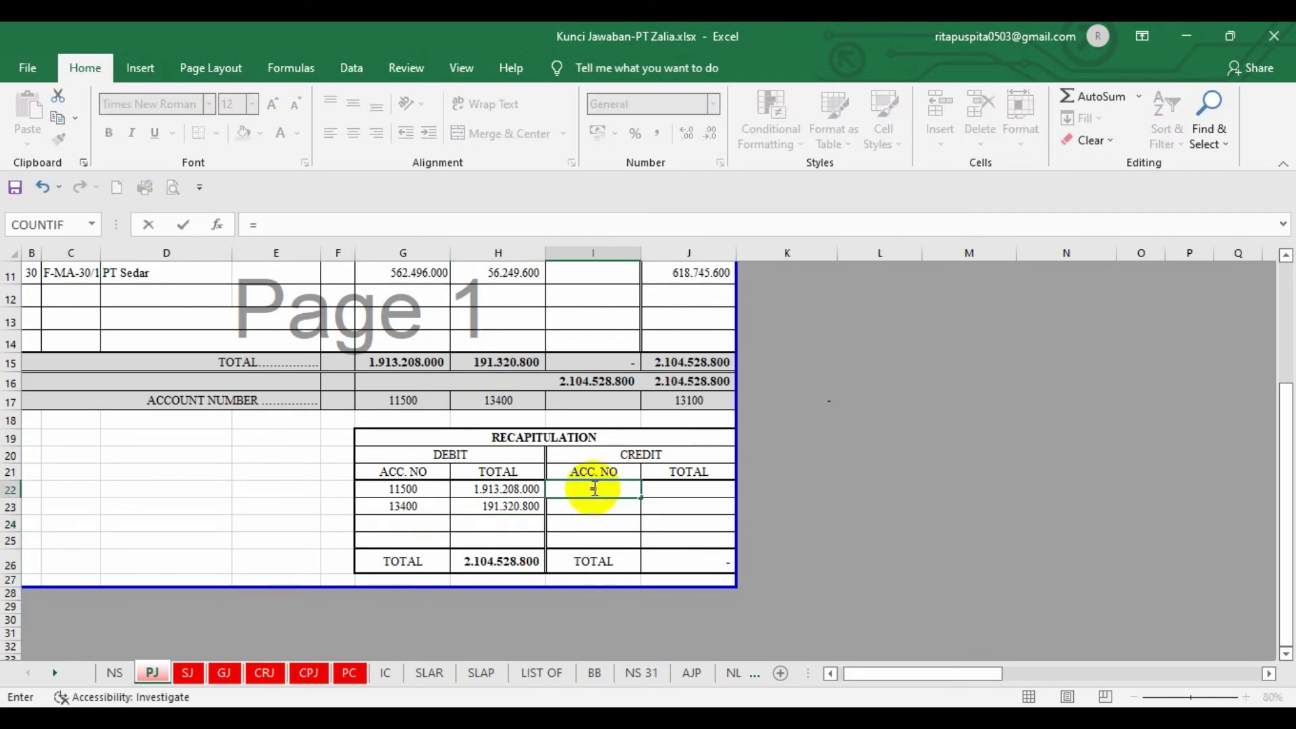
{"action": "left_click", "coordinate": [692, 402]}
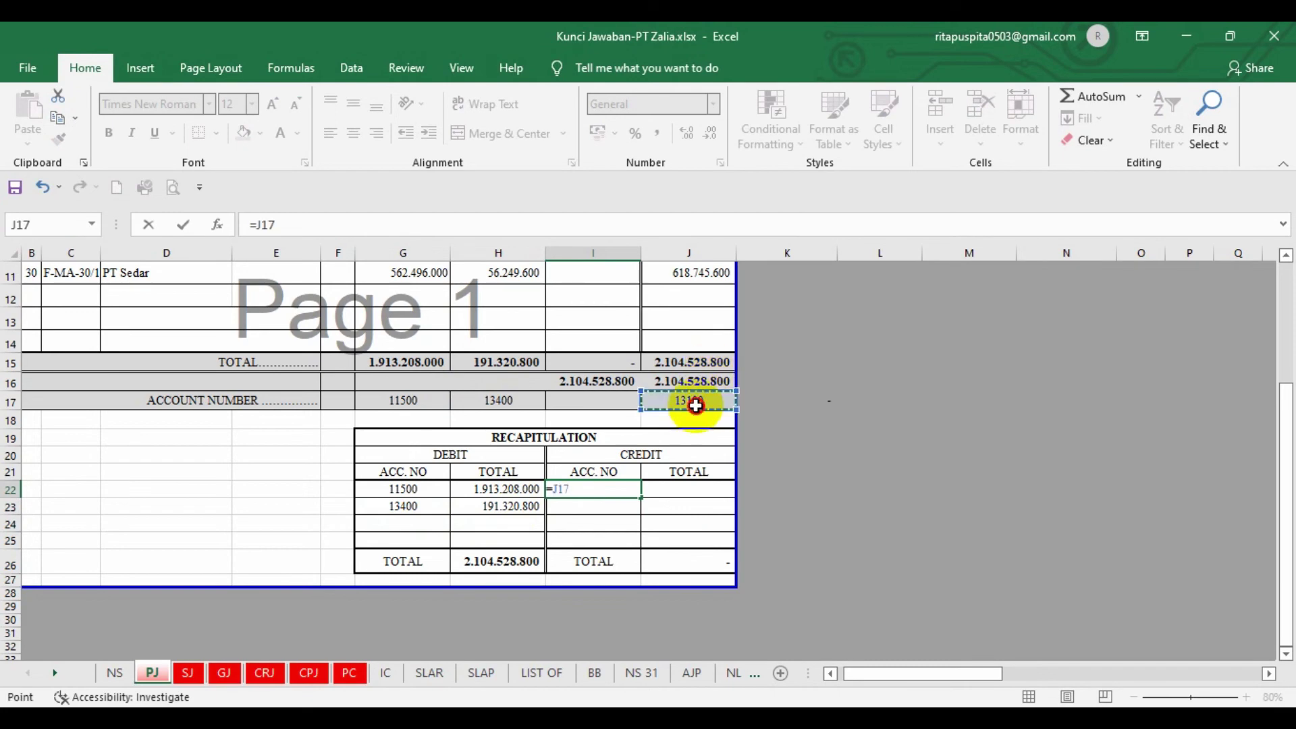
{"action": "scroll", "coordinate": [864, 492], "scroll_direction": "up", "scroll_amount": 4}
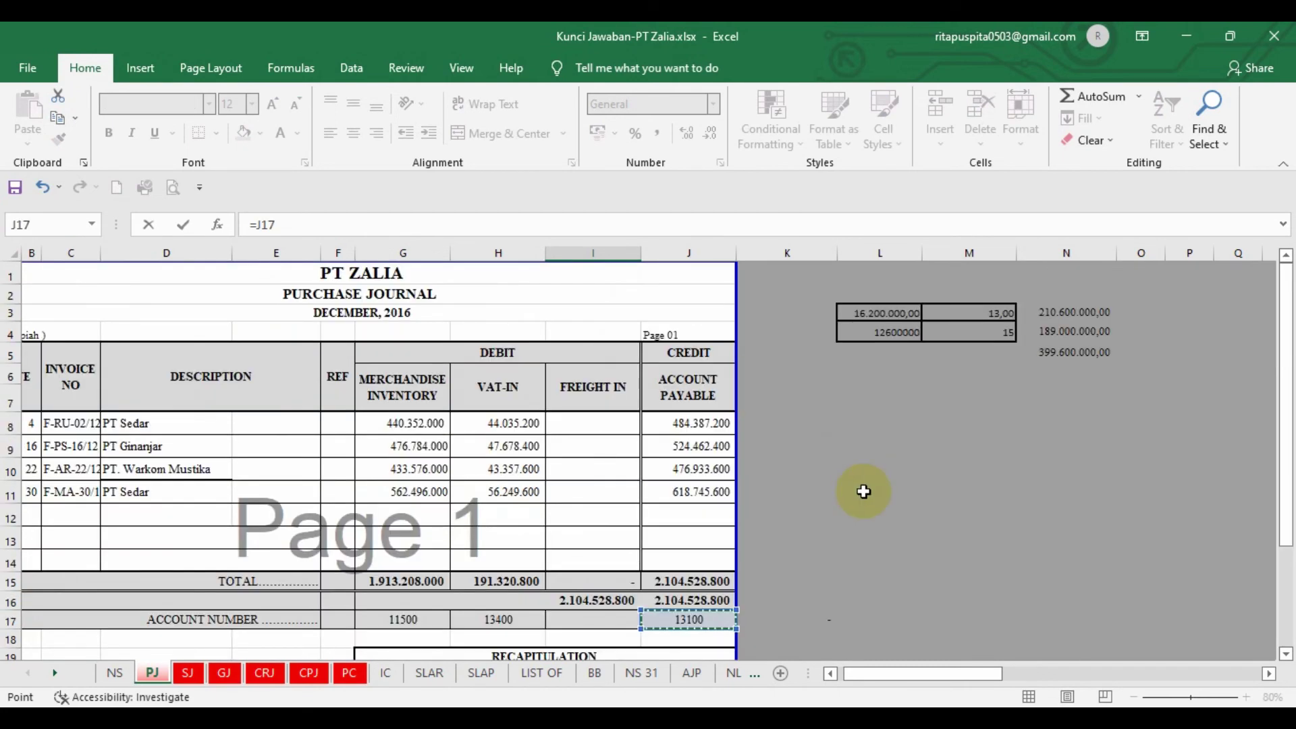
{"action": "scroll", "coordinate": [863, 492], "scroll_direction": "down", "scroll_amount": 2}
{"action": "key", "text": "Return"}
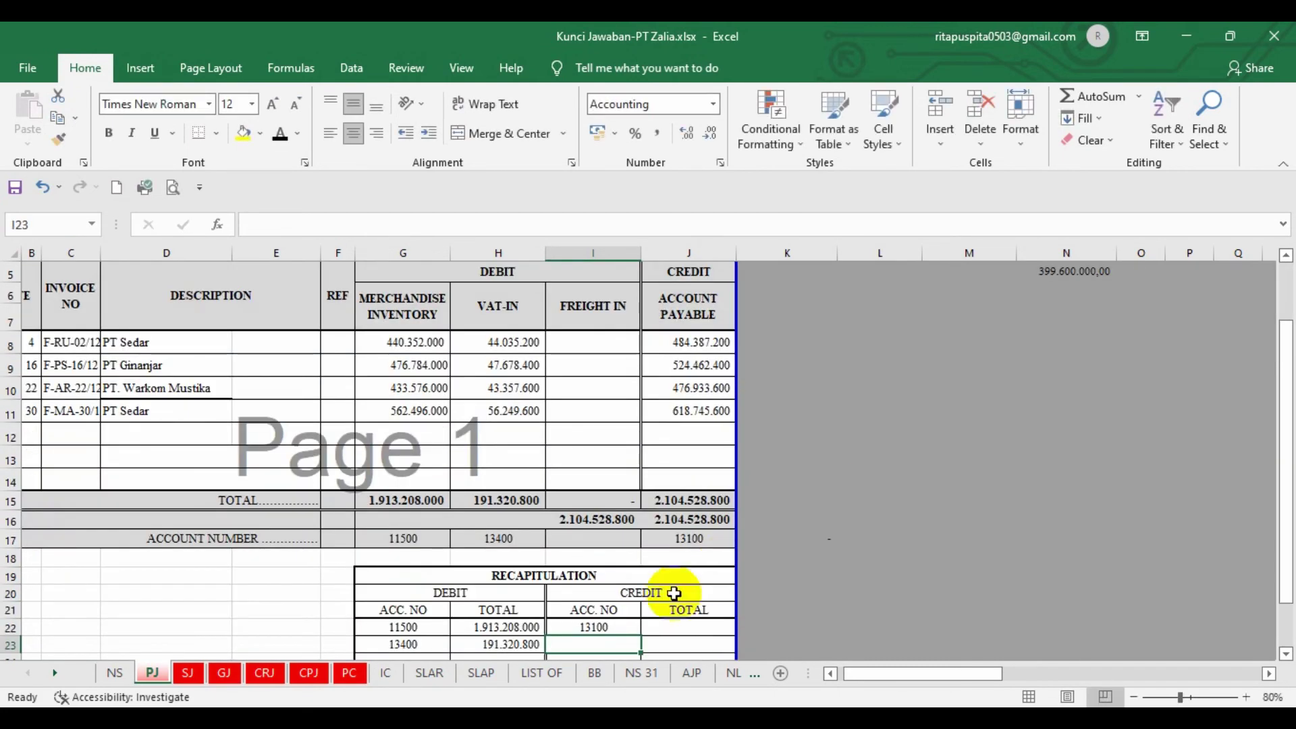
{"action": "left_click", "coordinate": [655, 627]}
{"action": "type", "text": "="}
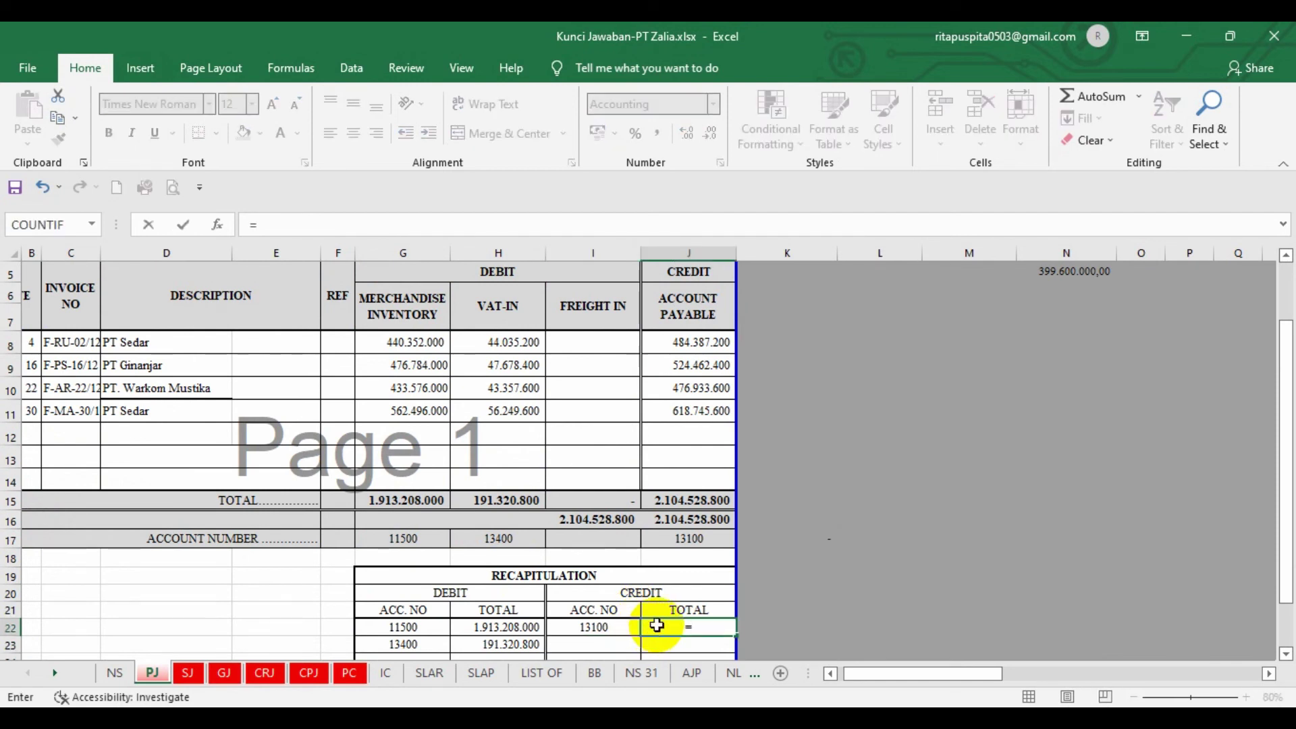
{"action": "left_click", "coordinate": [694, 524]}
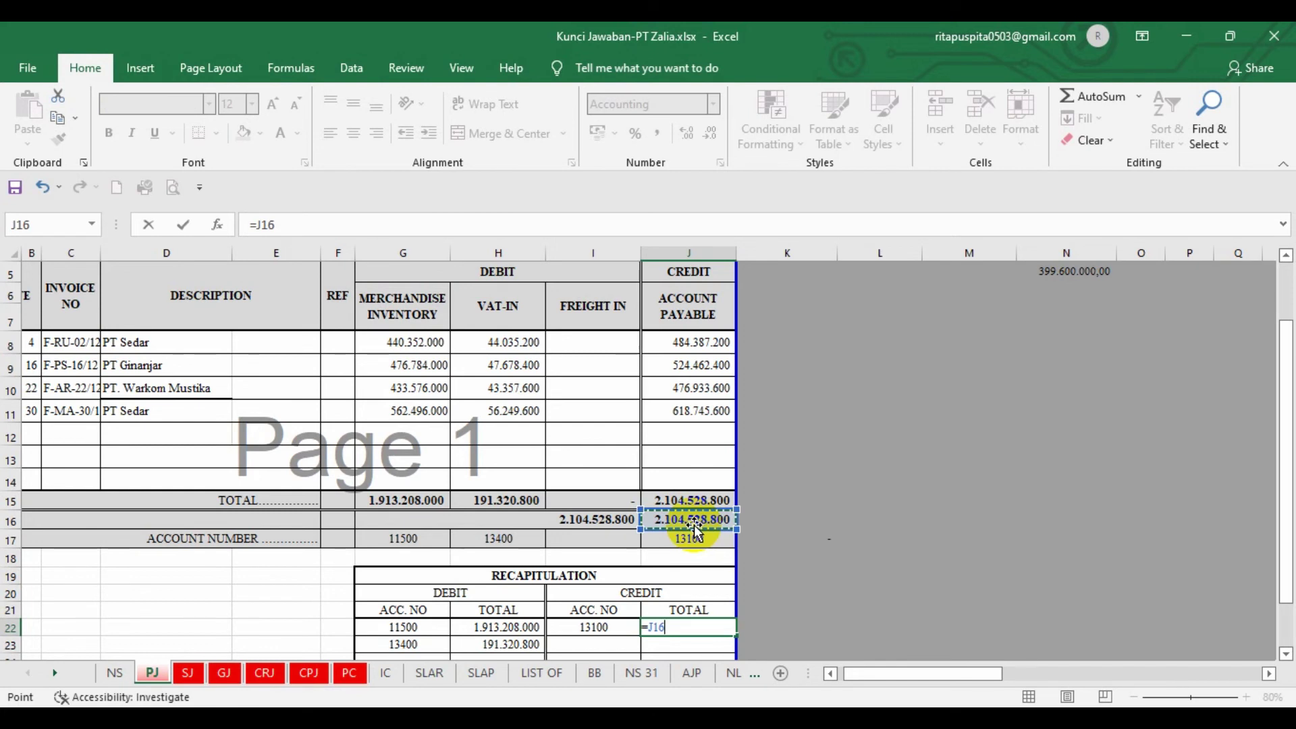
{"action": "key", "text": "Return"}
Inspect the formula behind the debit total in H26 of the PJ recapitulation
{"action": "scroll", "coordinate": [737, 531], "scroll_direction": "down", "scroll_amount": 3}
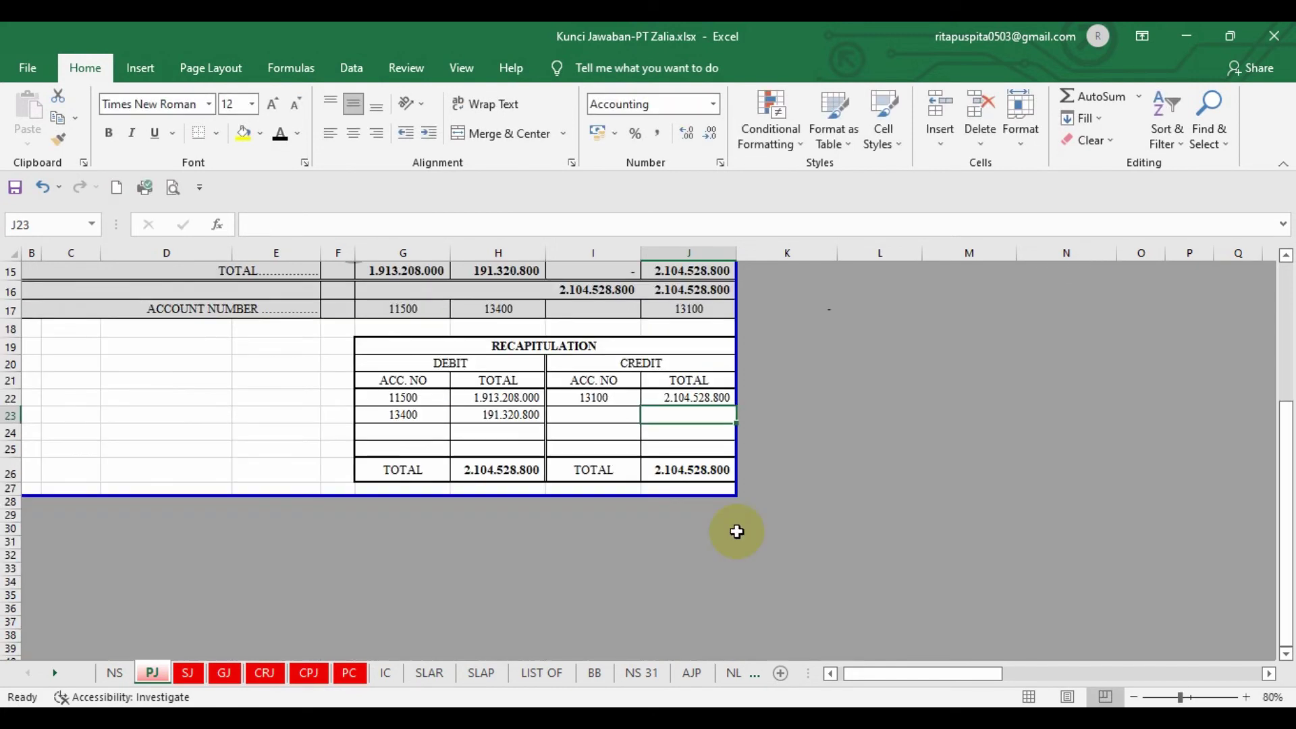
{"action": "left_click", "coordinate": [483, 471]}
{"action": "left_click", "coordinate": [321, 223]}
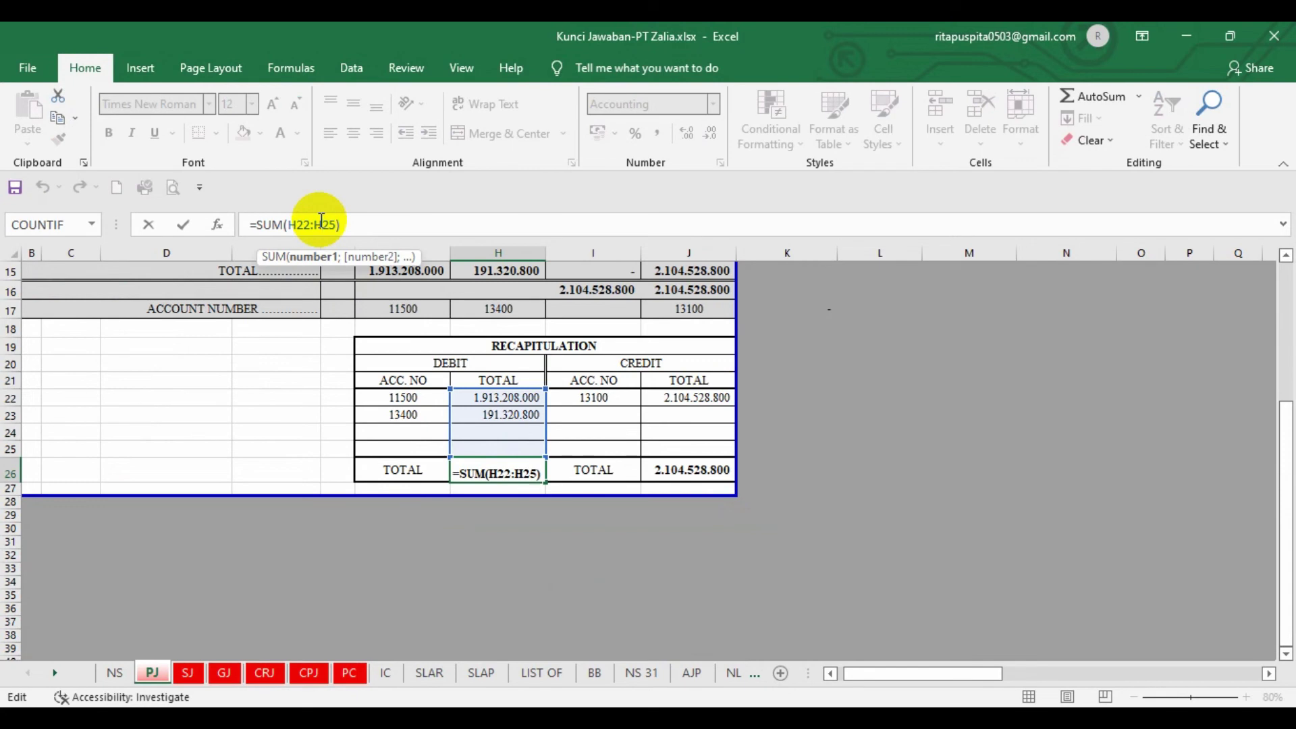
{"action": "key", "text": "Return"}
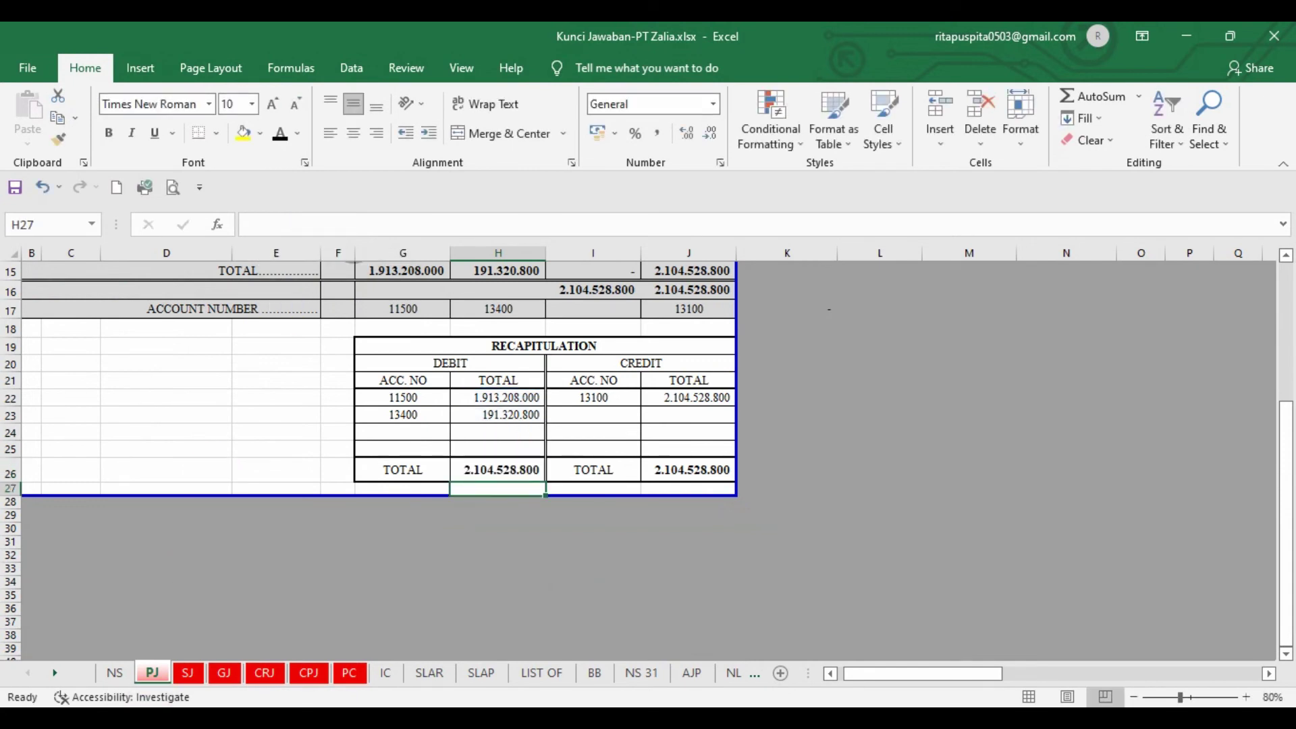
On the SJ sheet, examine the formulas of the combined debit total in F17 and the account number in F18
{"action": "left_click", "coordinate": [188, 673]}
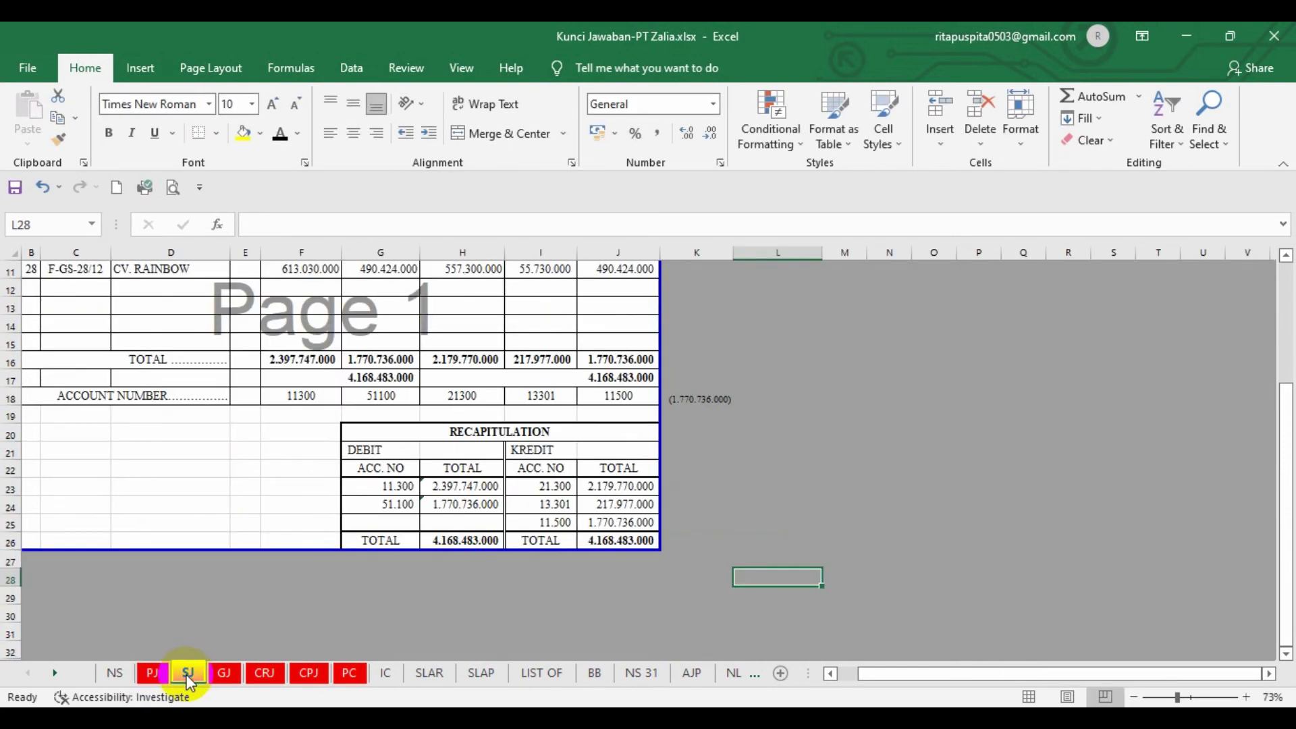
{"action": "left_click", "coordinate": [874, 522]}
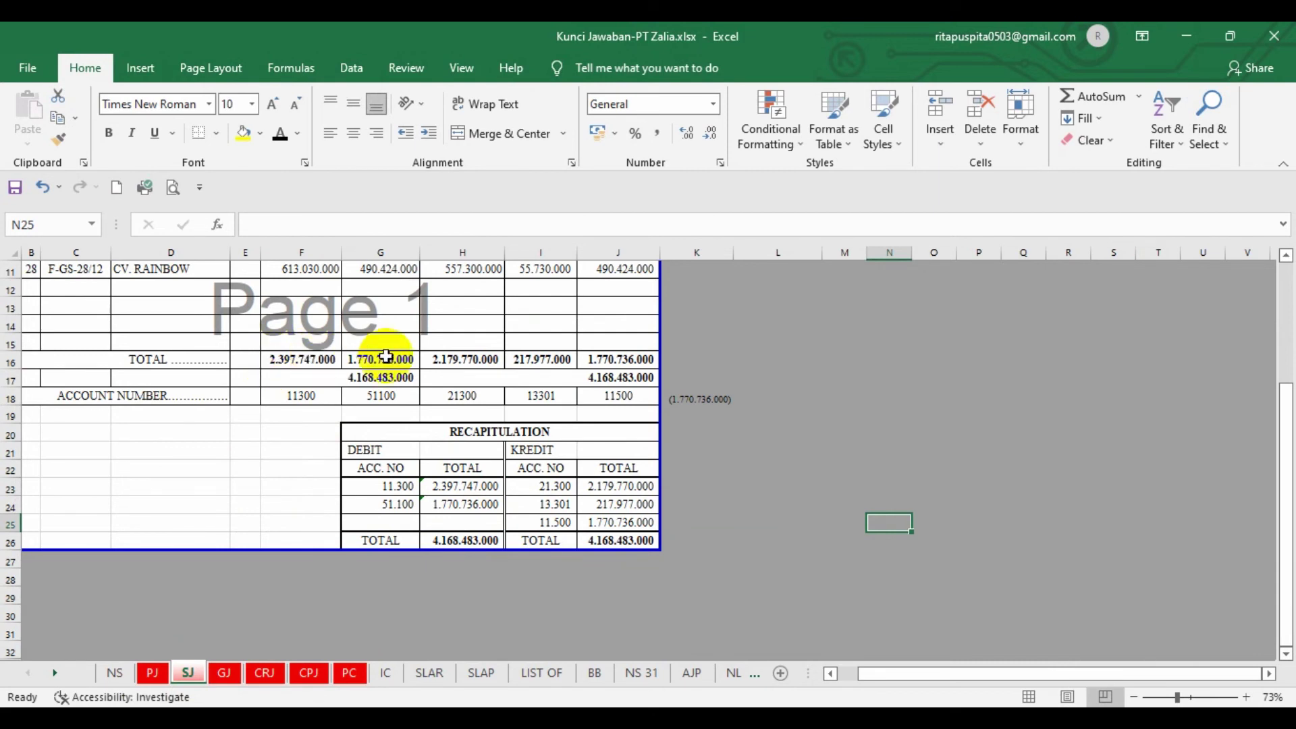
{"action": "scroll", "coordinate": [331, 368], "scroll_direction": "up", "scroll_amount": 3}
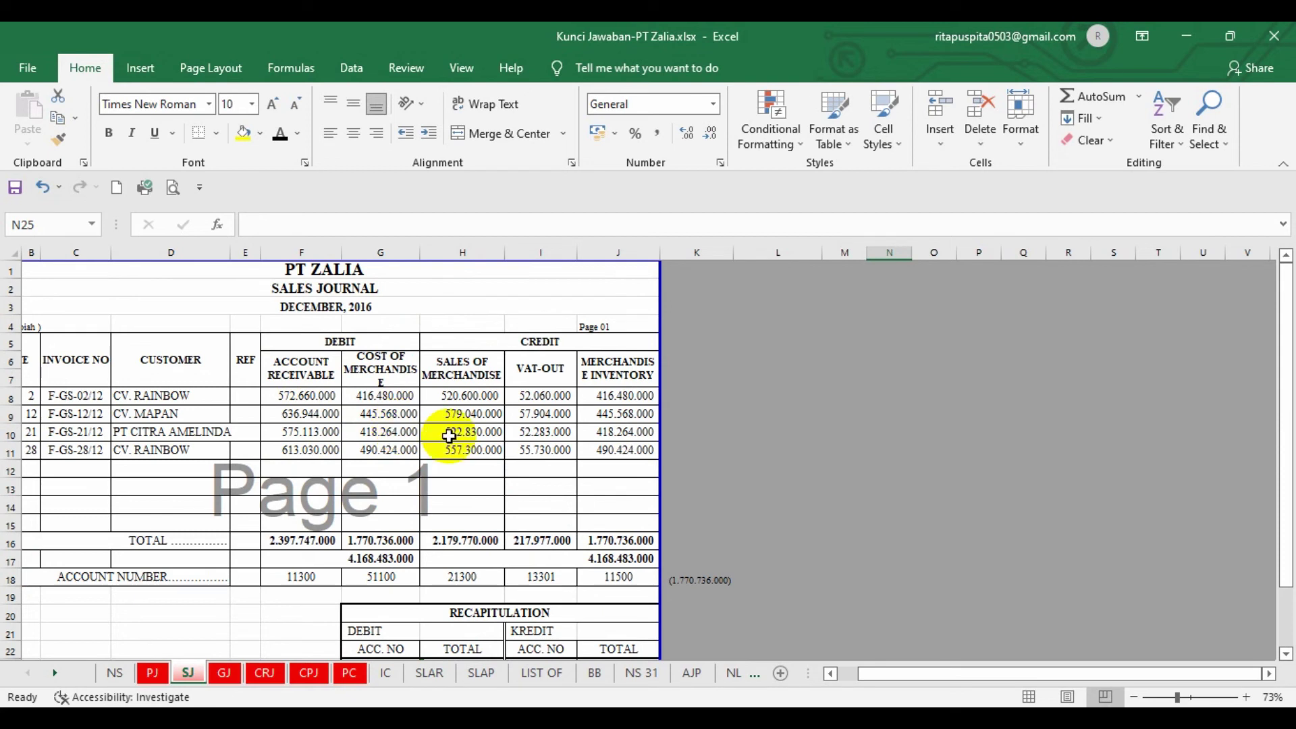
{"action": "left_click", "coordinate": [378, 560]}
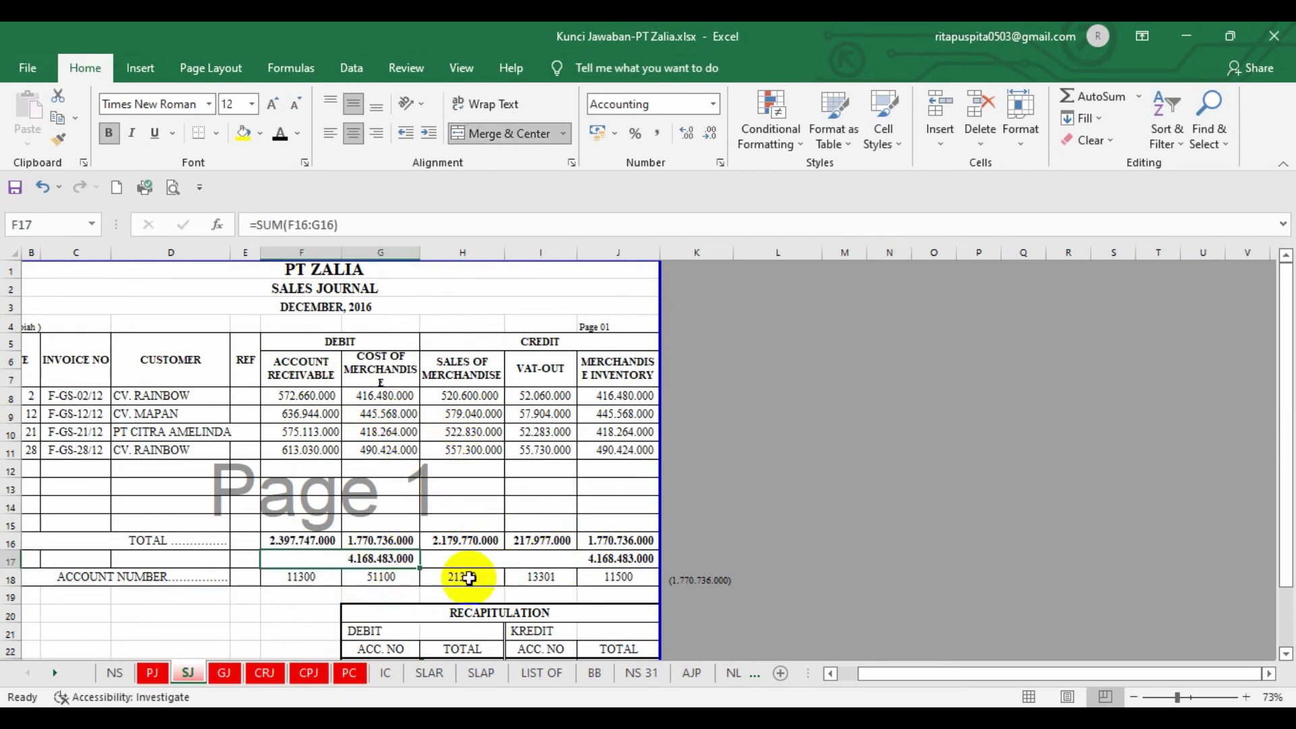
{"action": "left_click", "coordinate": [311, 578]}
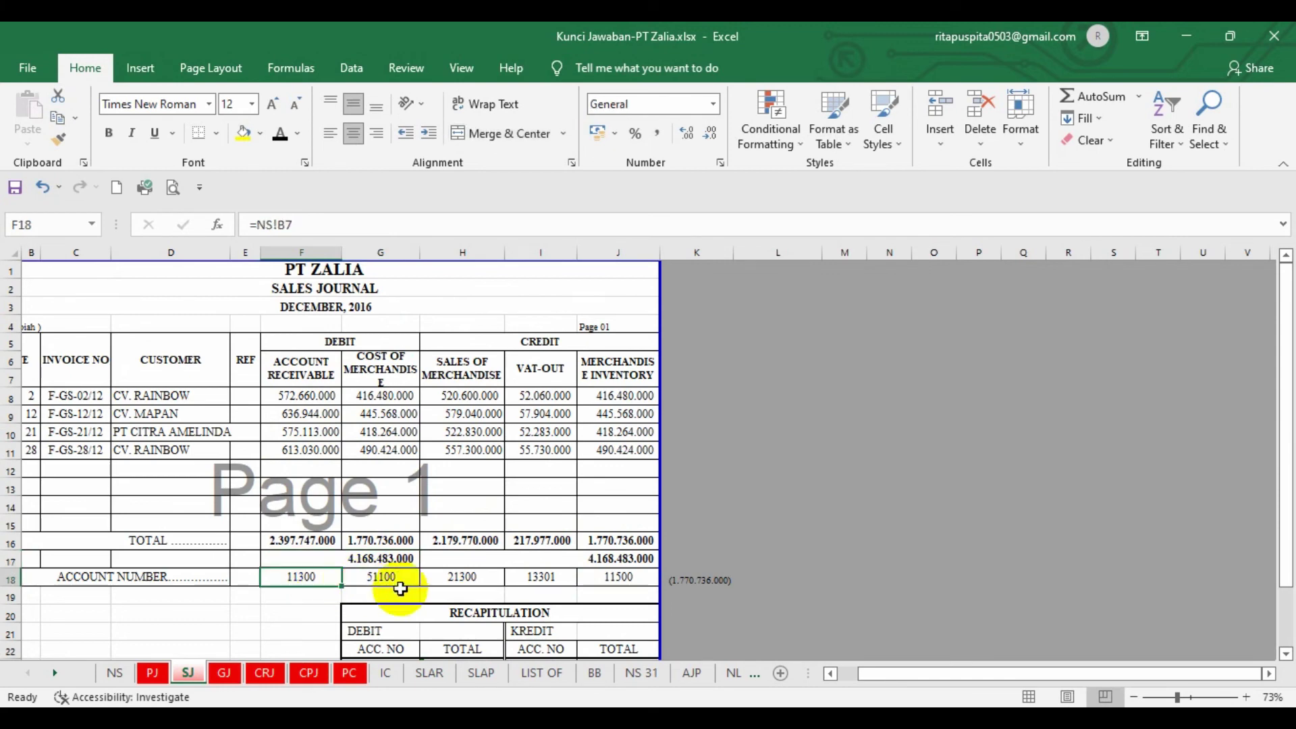
{"action": "left_click_drag", "start_coordinate": [1286, 300], "coordinate": [1290, 361]}
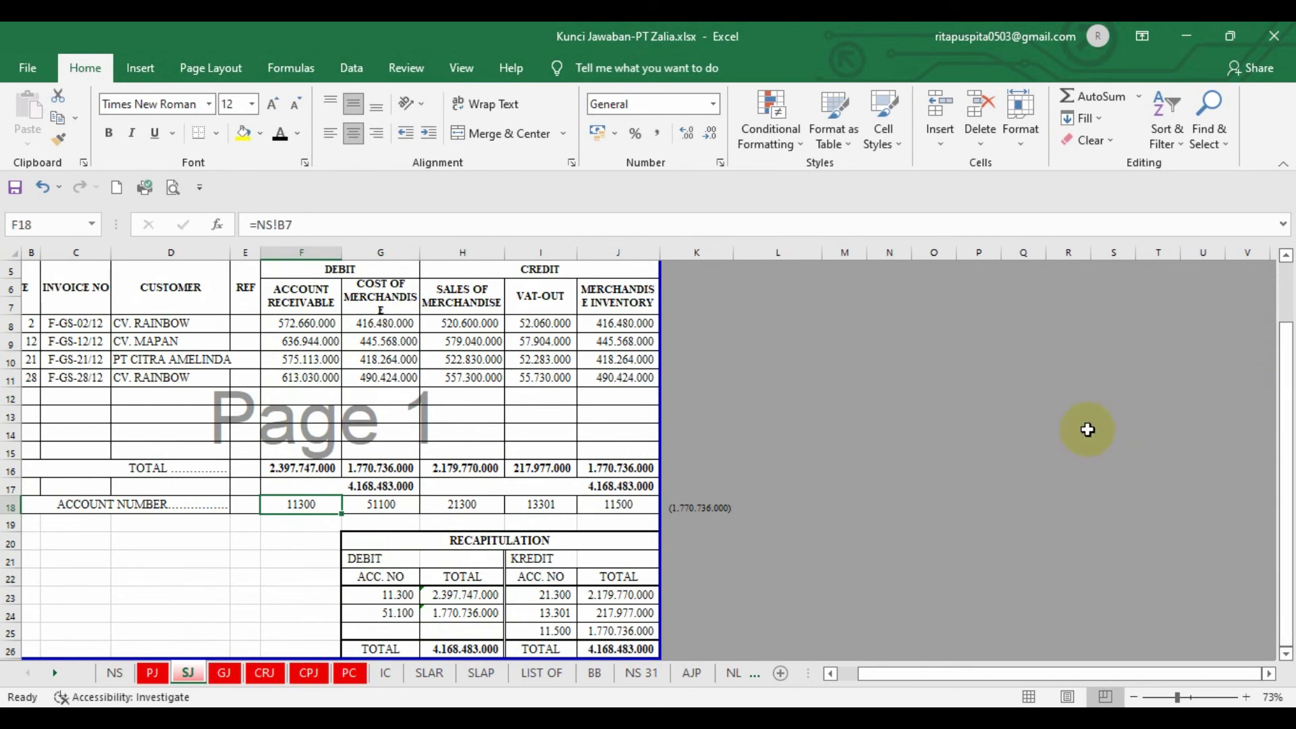
Inspect how the first debit row of the SJ recapitulation, G23 and H23, links to the journal's account number and total
{"action": "left_click", "coordinate": [397, 597]}
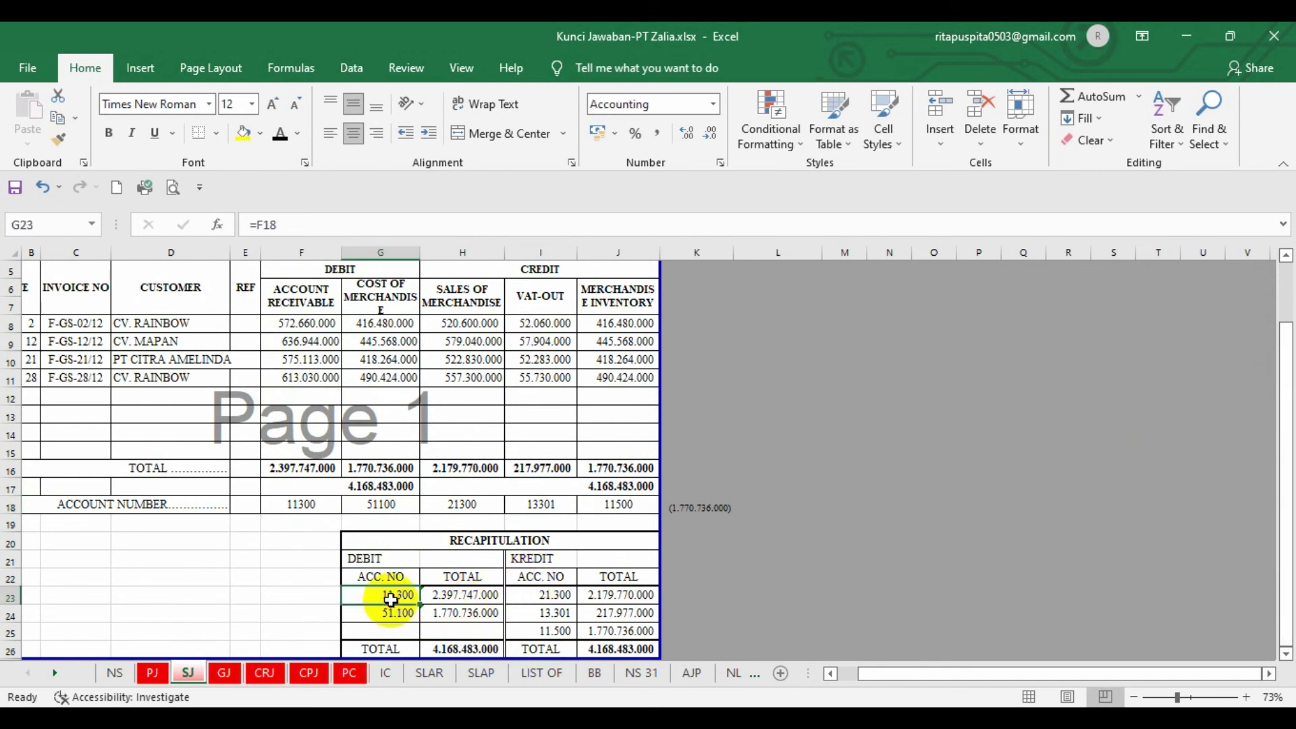
{"action": "left_click", "coordinate": [310, 224]}
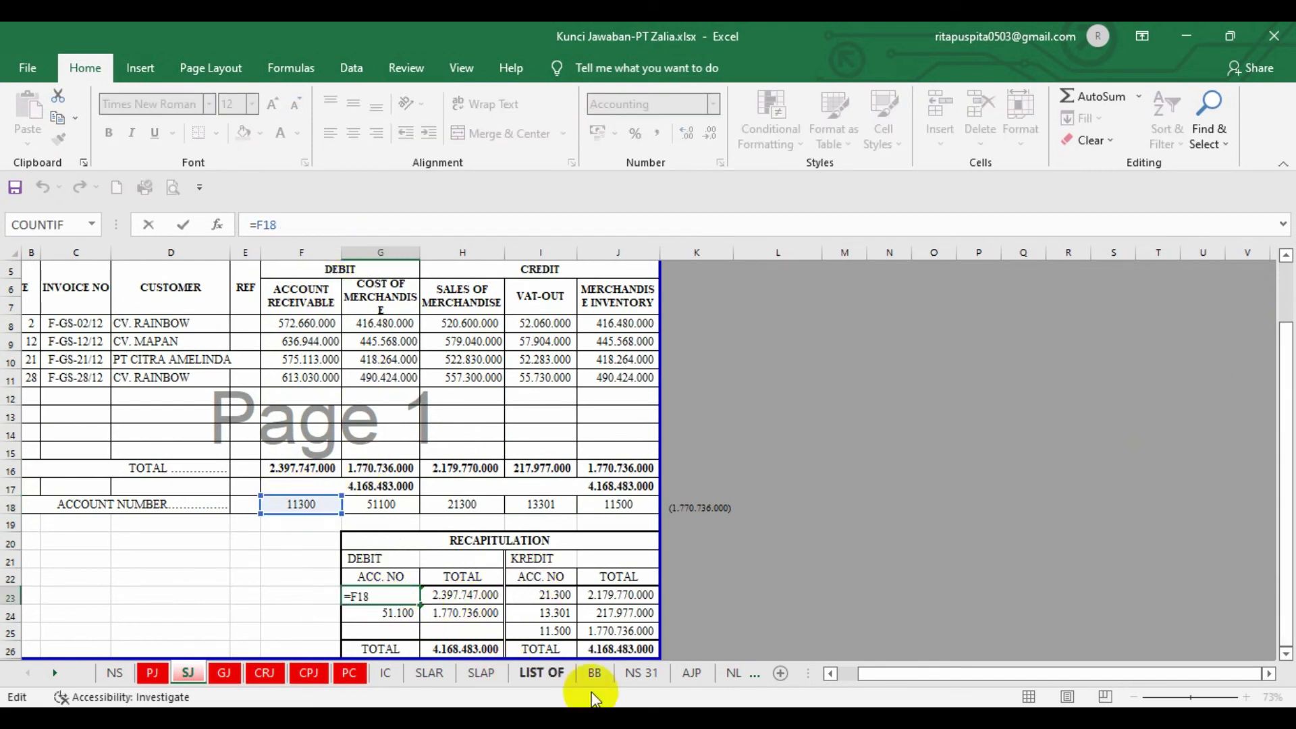
{"action": "key", "text": "Return"}
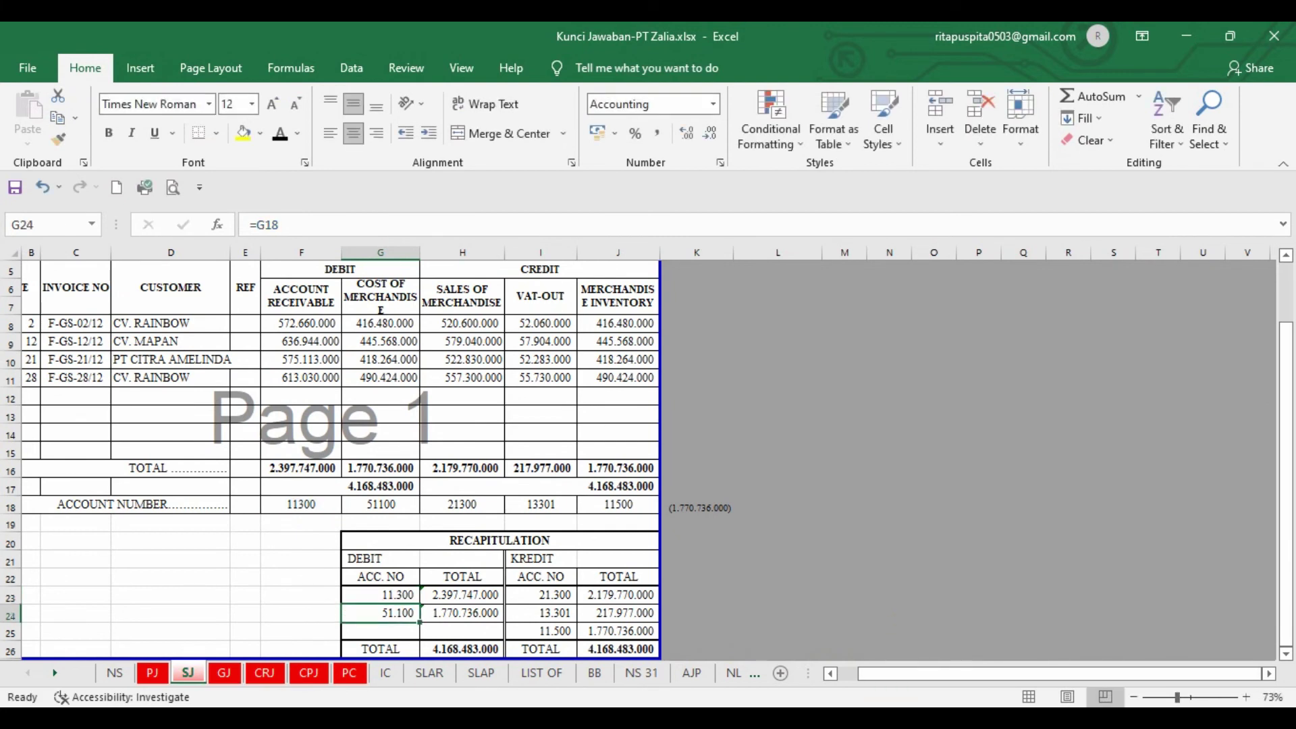
{"action": "left_click", "coordinate": [463, 596]}
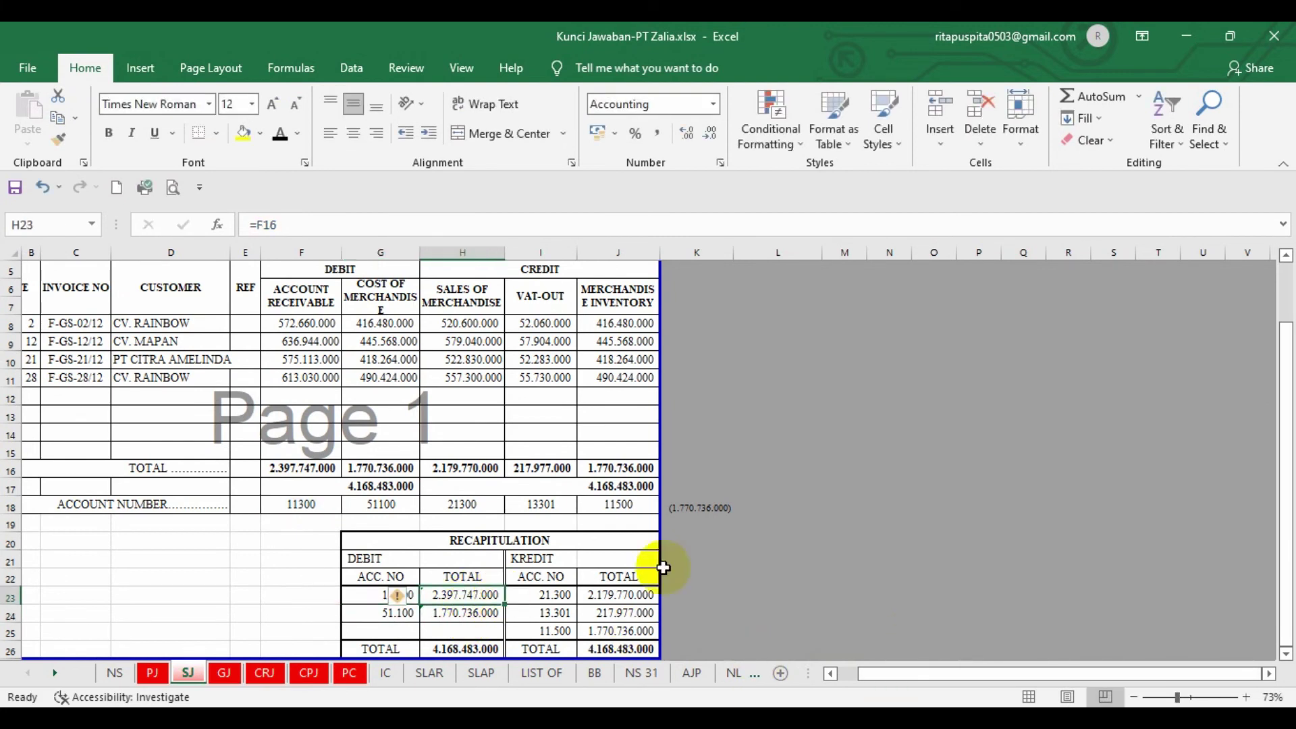
{"action": "left_click", "coordinate": [318, 224]}
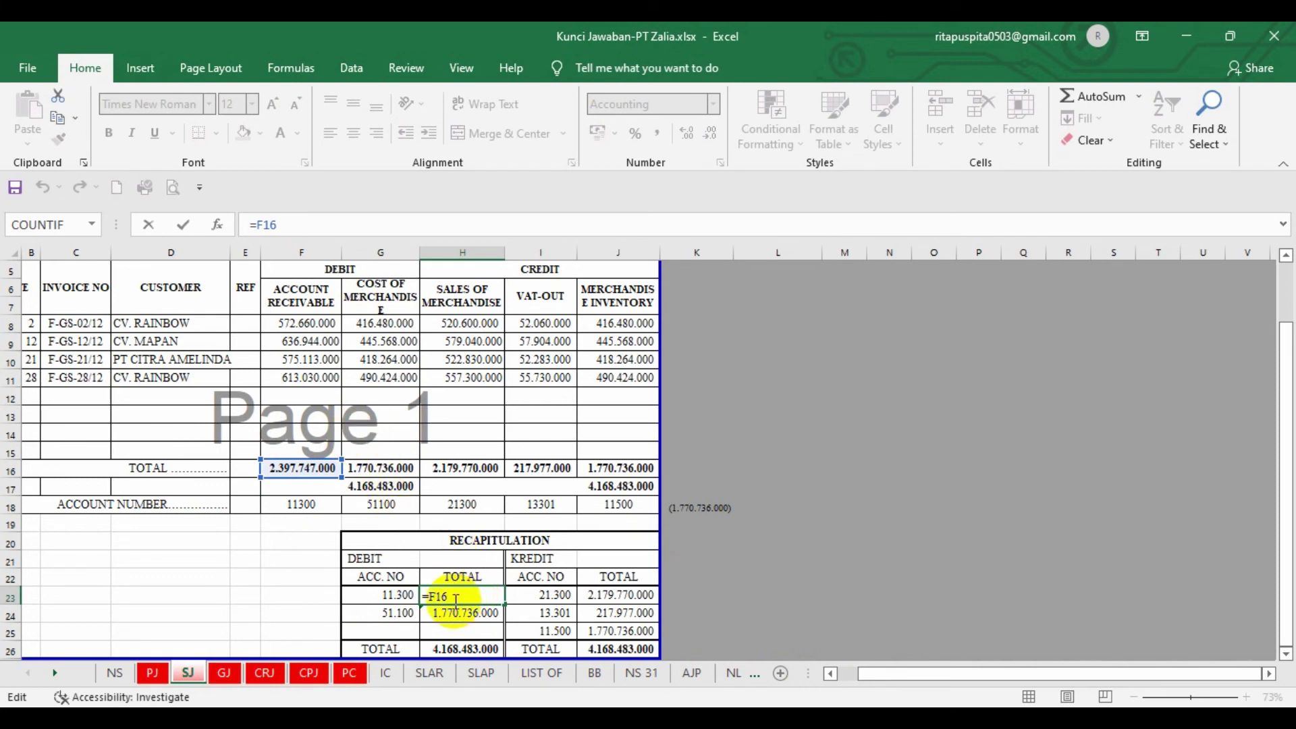
{"action": "key", "text": "Return"}
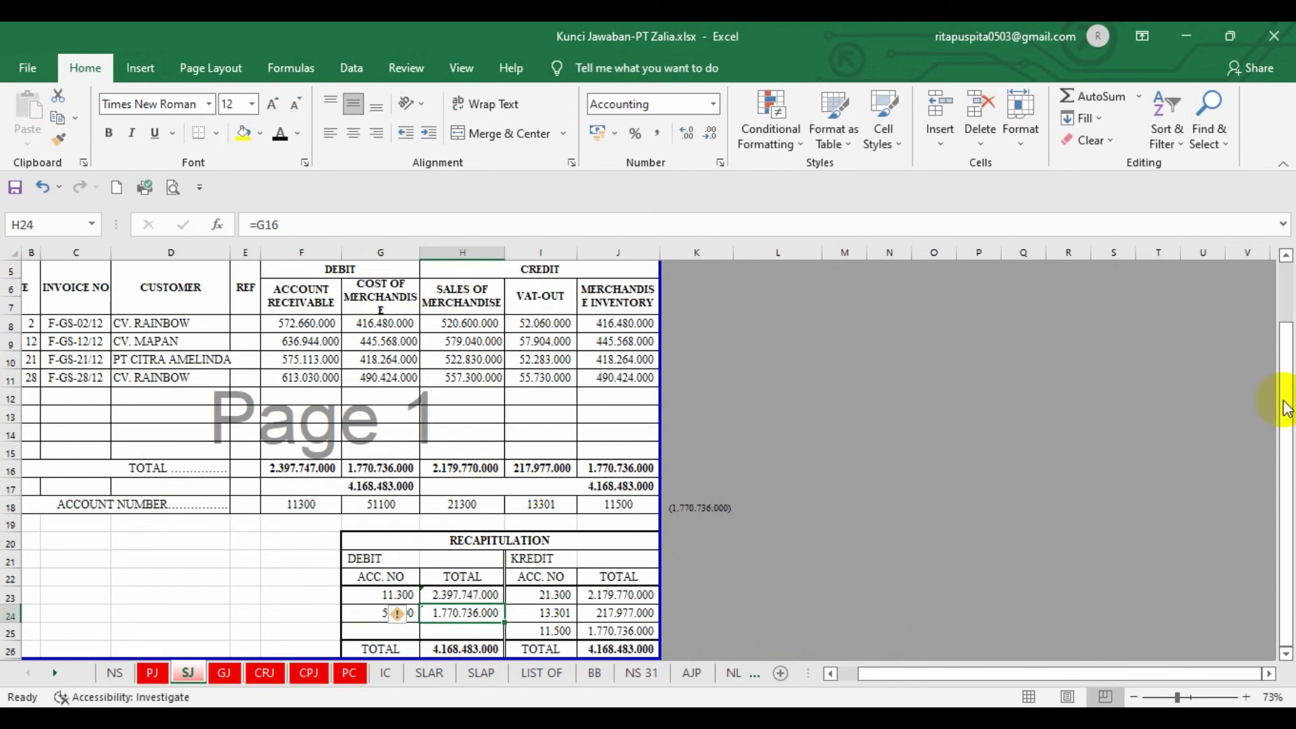
{"action": "left_click", "coordinate": [1282, 342]}
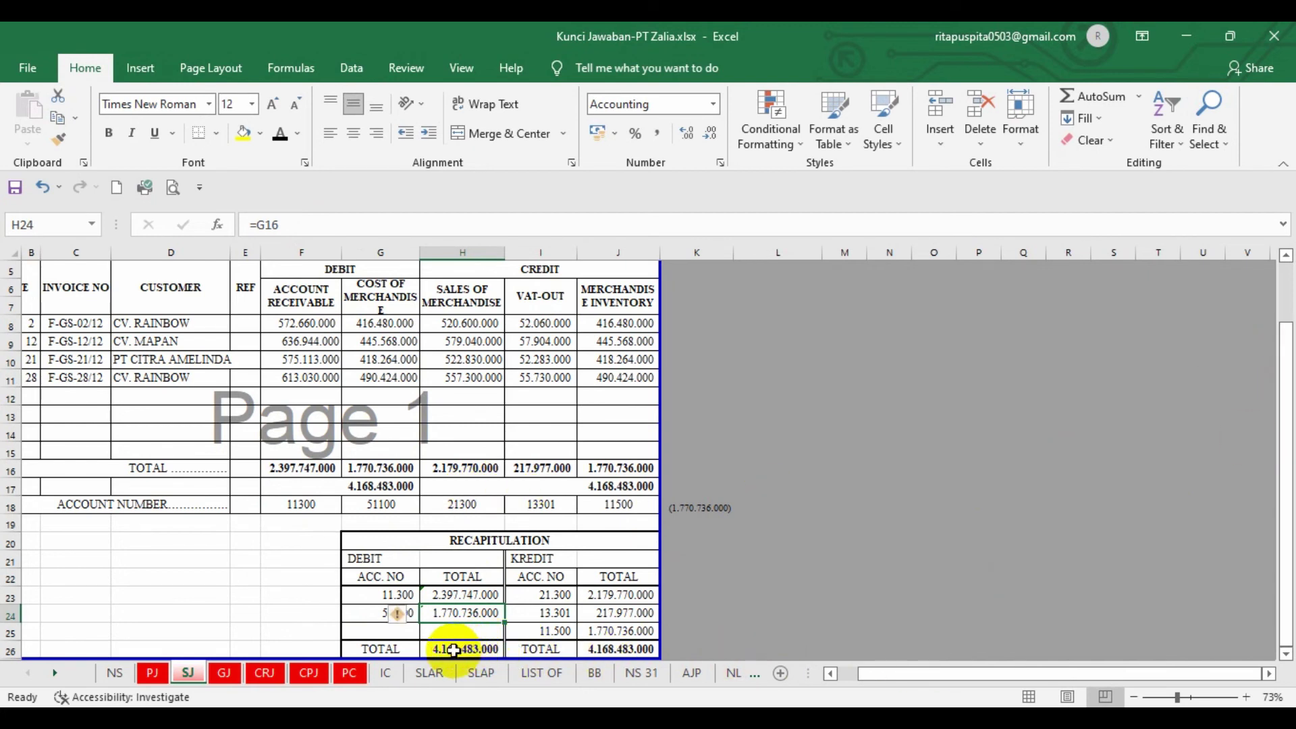
Review the GJ sheet's journal entries against its recapitulation, and look at the recapitulation on the CRJ sheet
{"action": "left_click", "coordinate": [227, 674]}
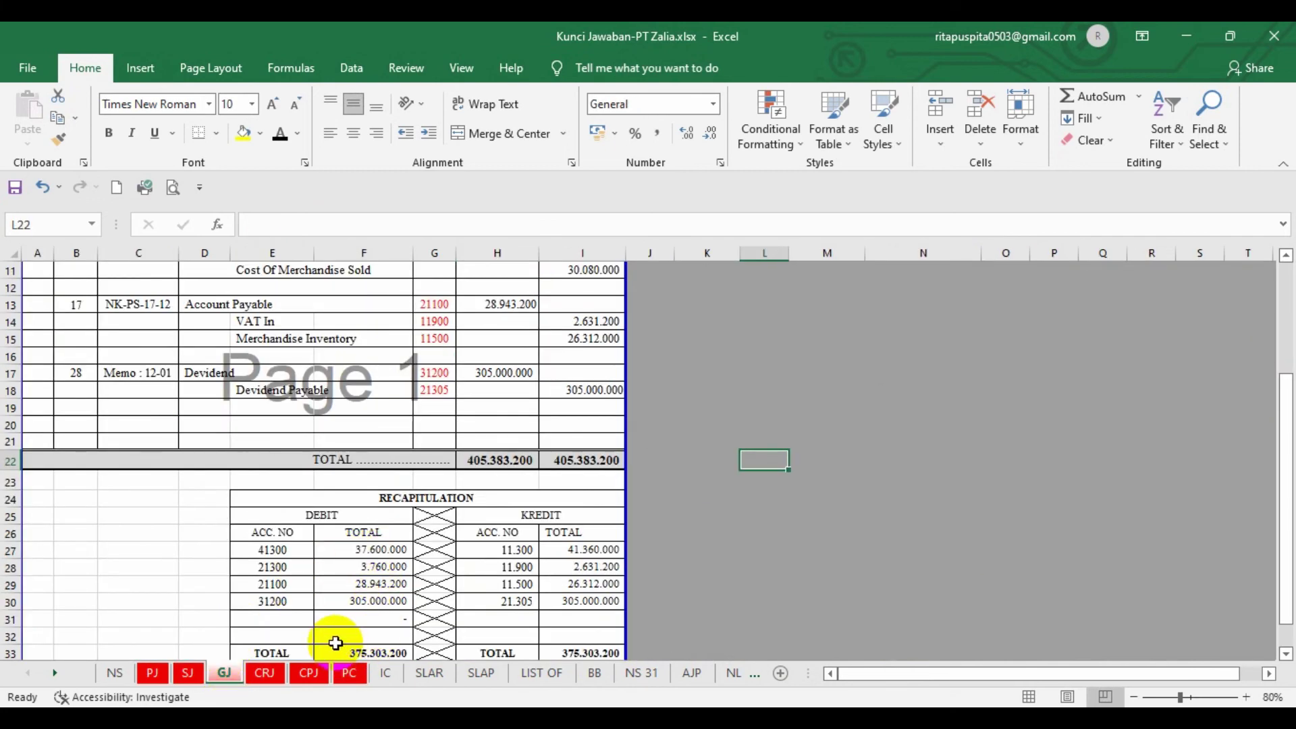
{"action": "scroll", "coordinate": [335, 639], "scroll_direction": "up", "scroll_amount": 3}
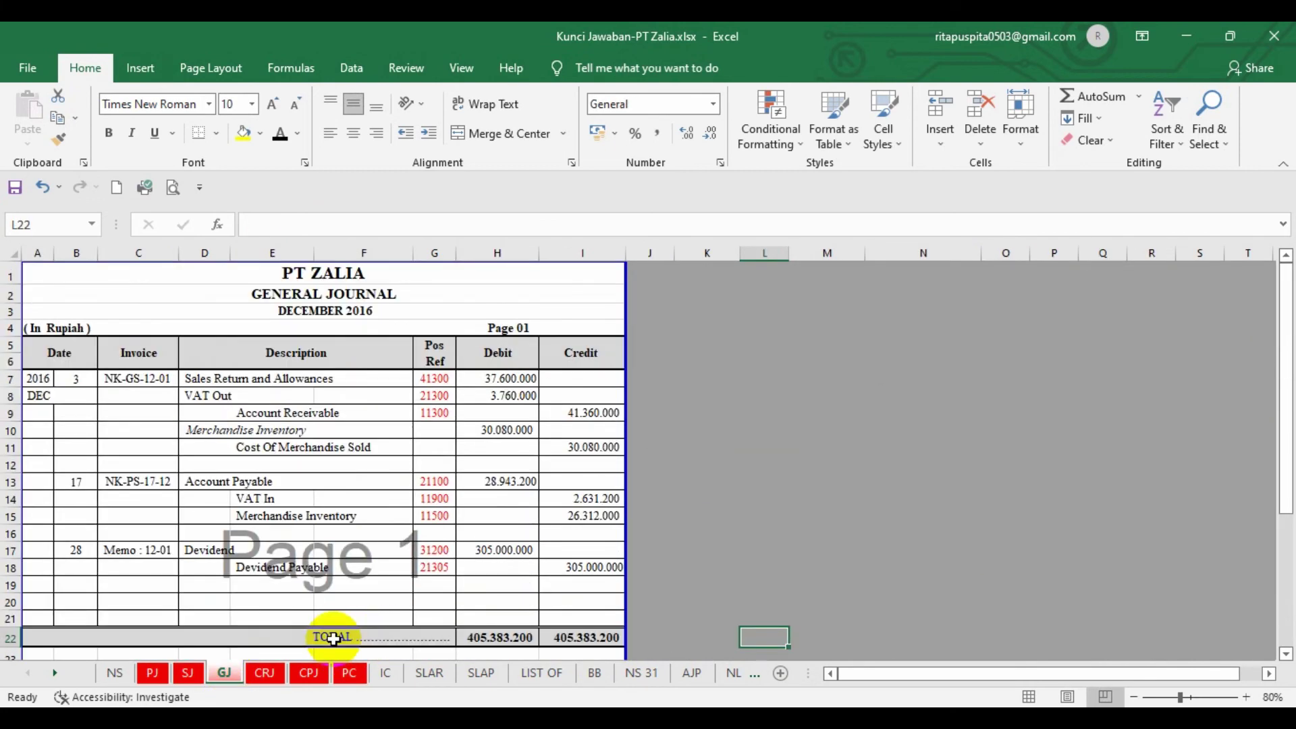
{"action": "scroll", "coordinate": [440, 382], "scroll_direction": "down", "scroll_amount": 7}
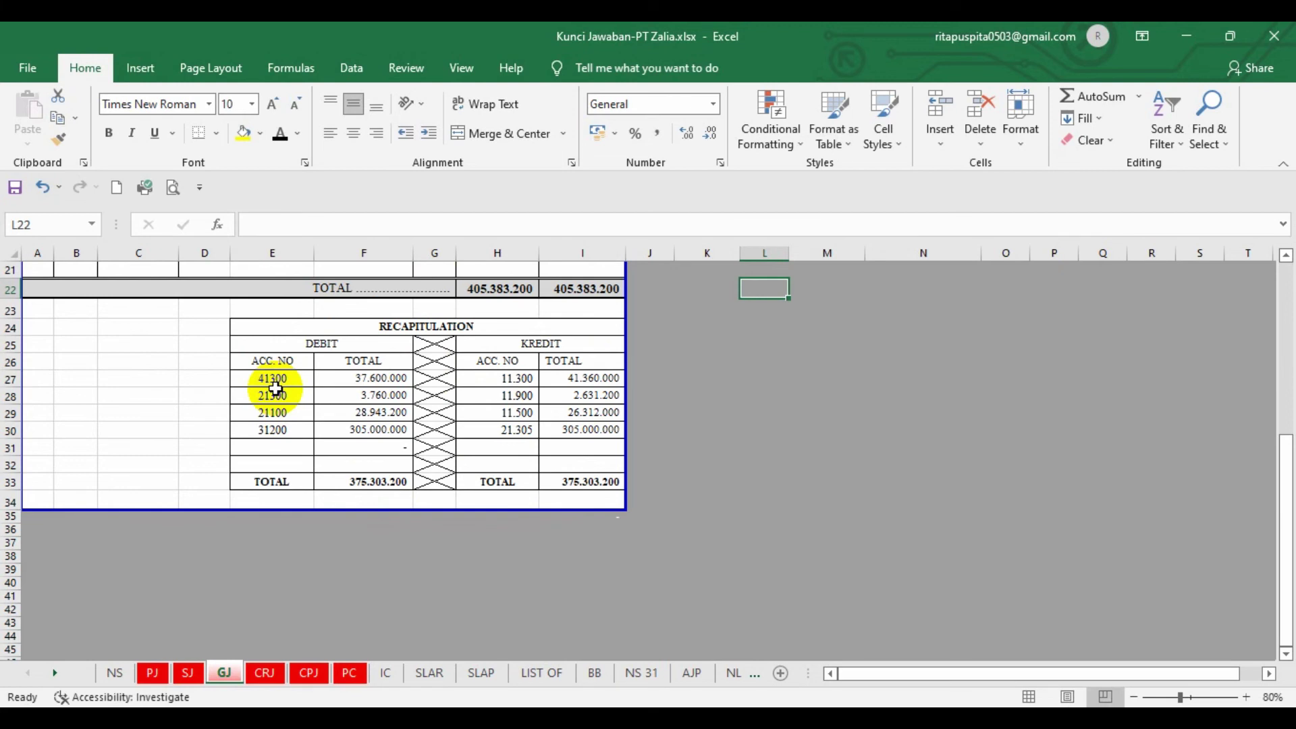
{"action": "scroll", "coordinate": [276, 388], "scroll_direction": "up", "scroll_amount": 7}
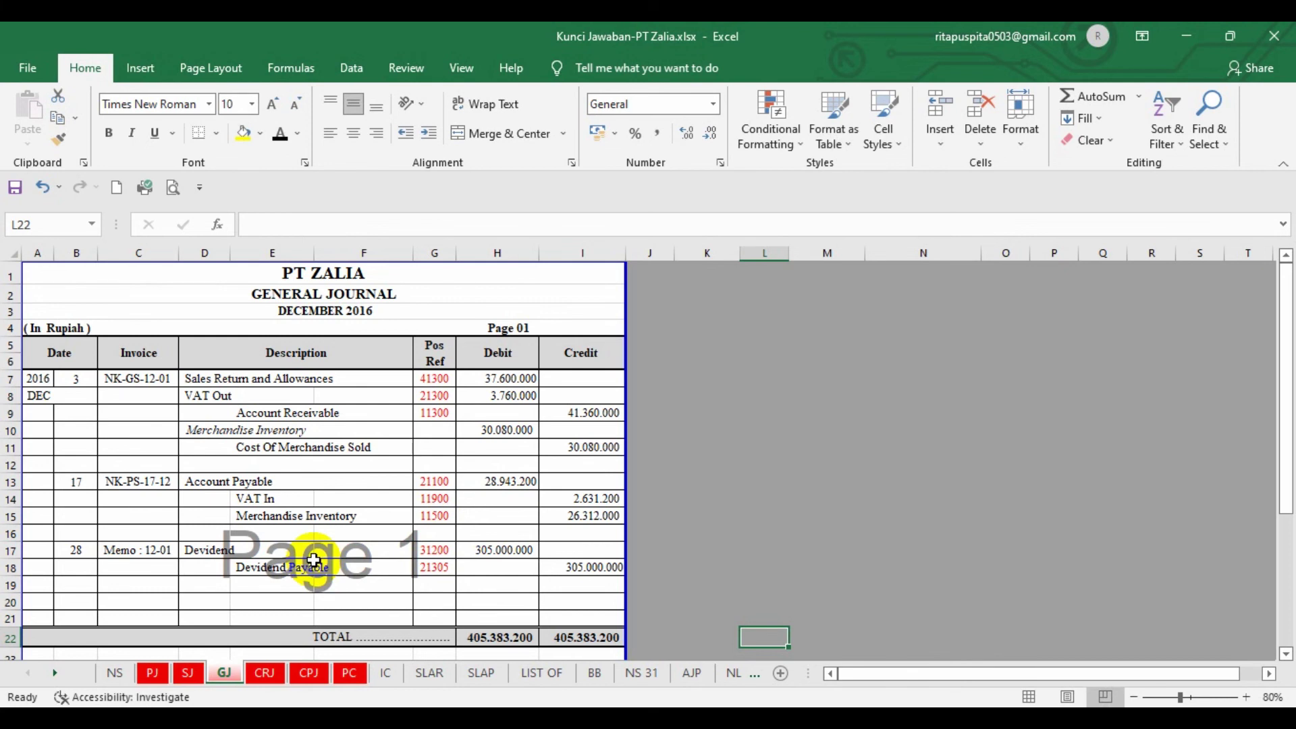
{"action": "left_click", "coordinate": [265, 674]}
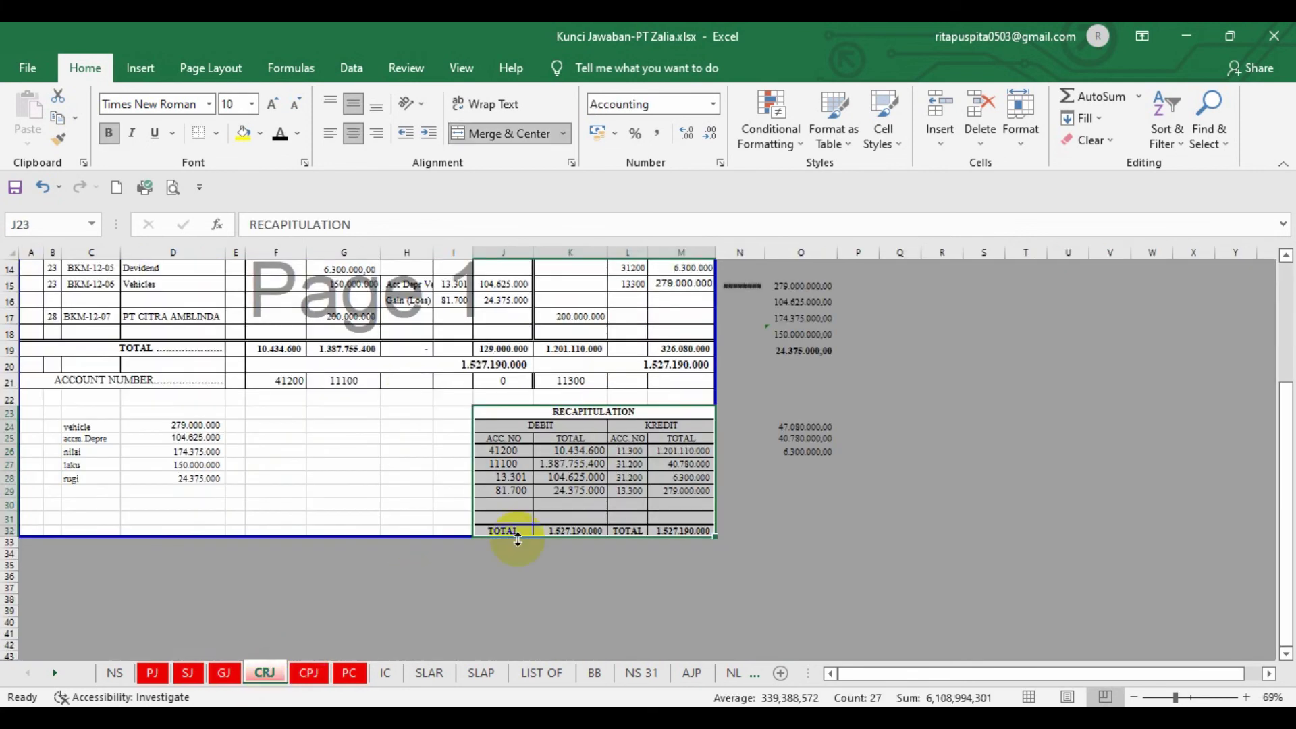
{"action": "left_click", "coordinate": [490, 612]}
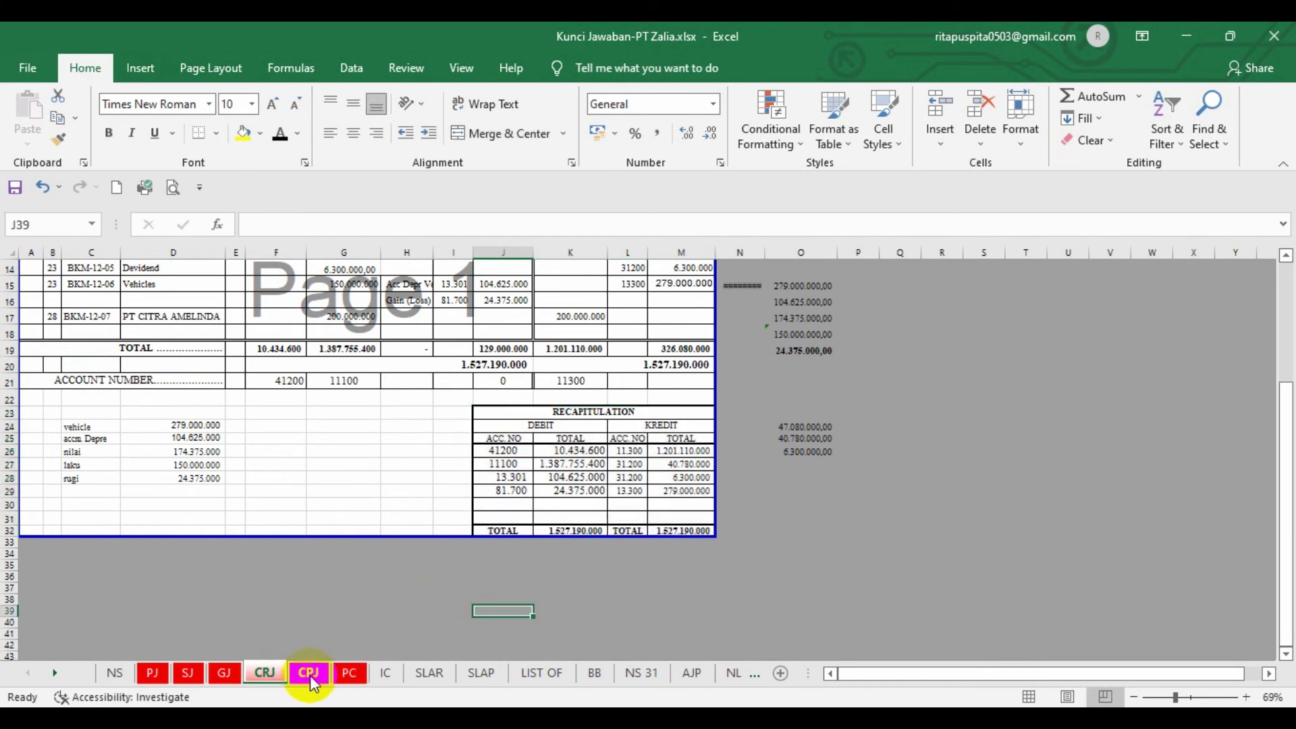
Review the CPJ recapitulation, the inventory card, and the receivable and payable subsidiary ledgers on the CPJ, IC, SLAR and SLAP sheets
{"action": "left_click", "coordinate": [309, 676]}
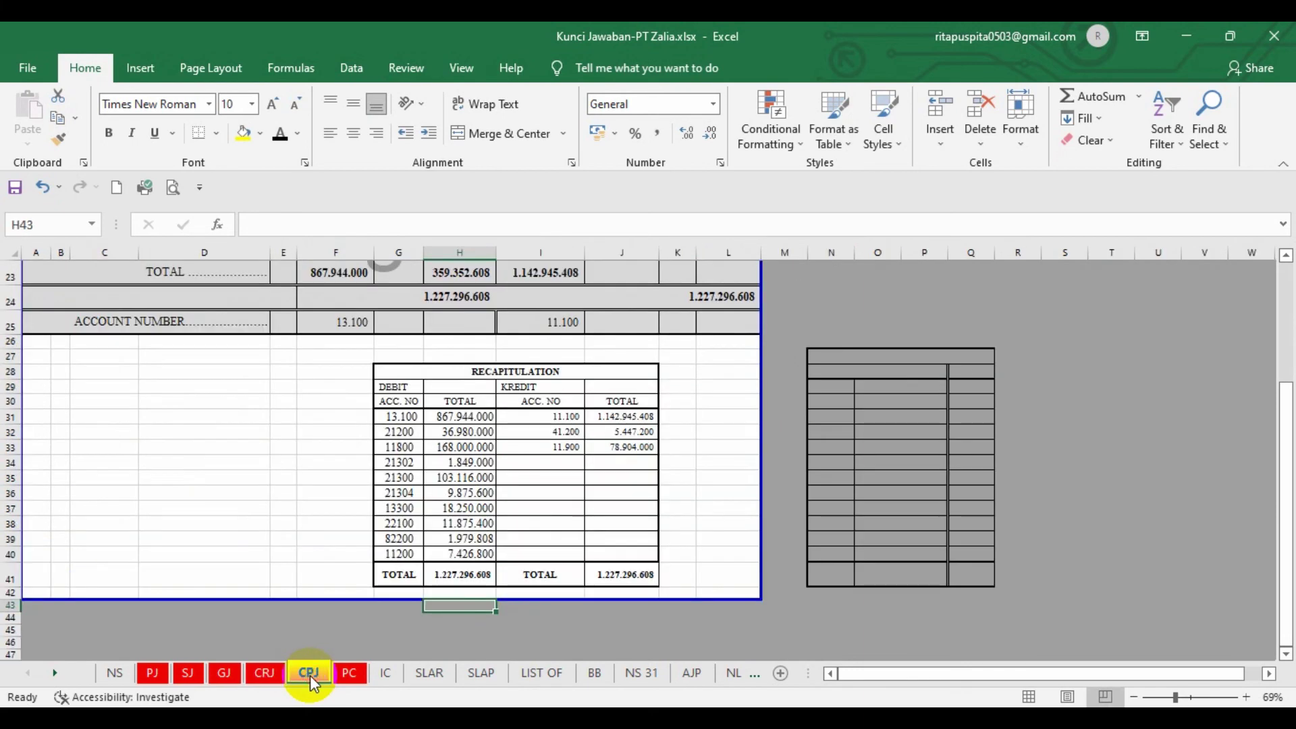
{"action": "left_click", "coordinate": [363, 673]}
{"action": "left_click", "coordinate": [386, 673]}
{"action": "left_click", "coordinate": [700, 521]}
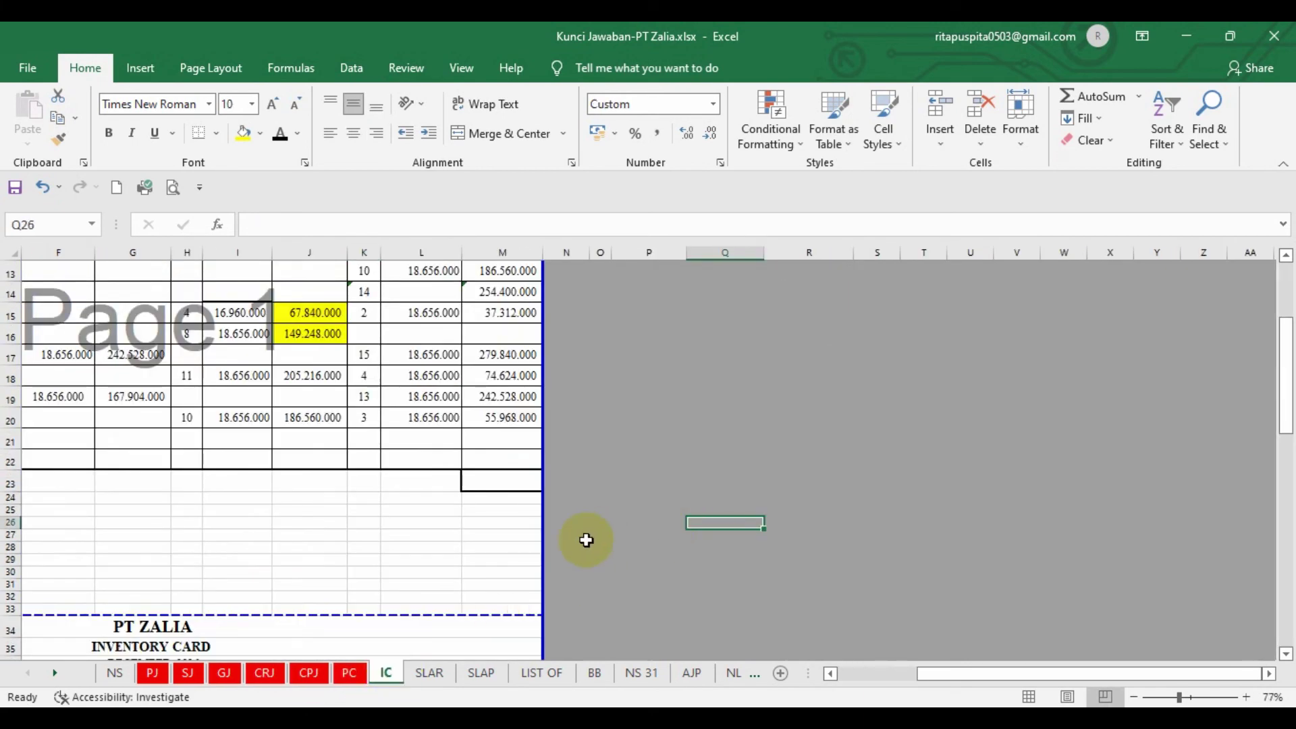
{"action": "left_click", "coordinate": [426, 673]}
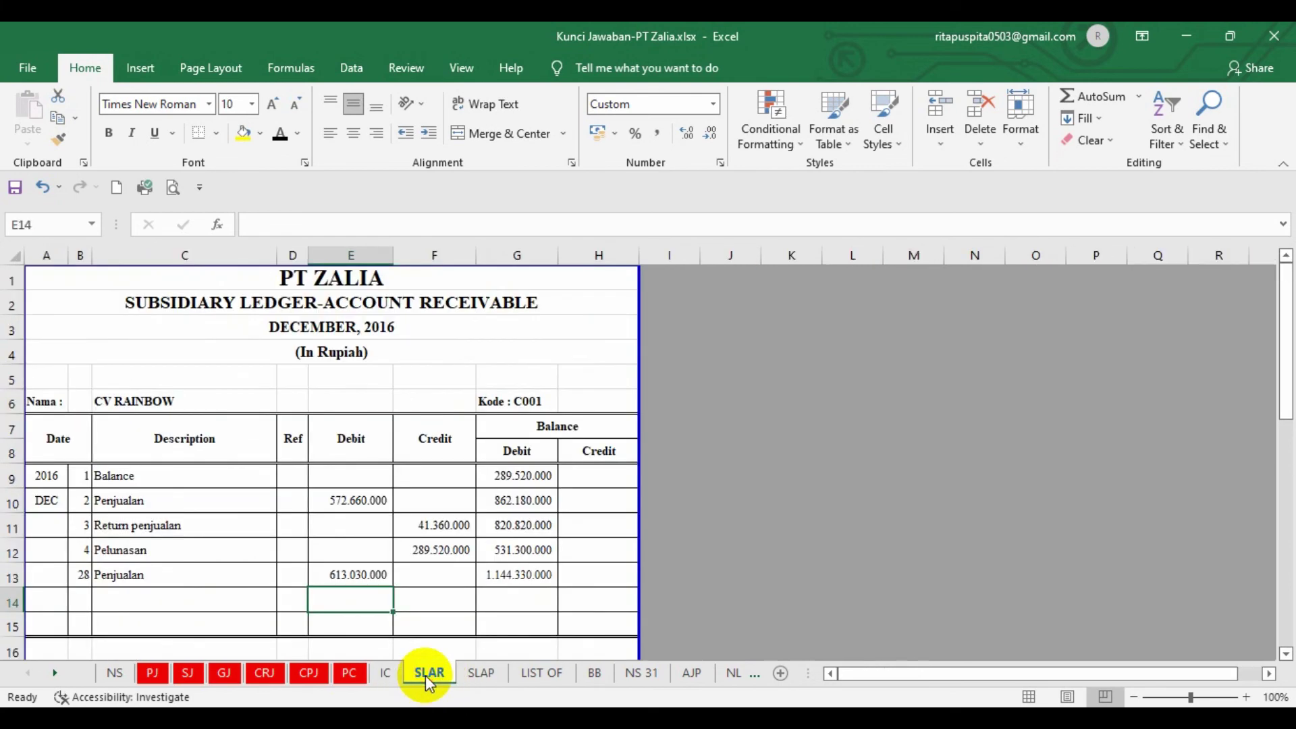
{"action": "scroll", "coordinate": [701, 519], "scroll_direction": "down", "scroll_amount": 10}
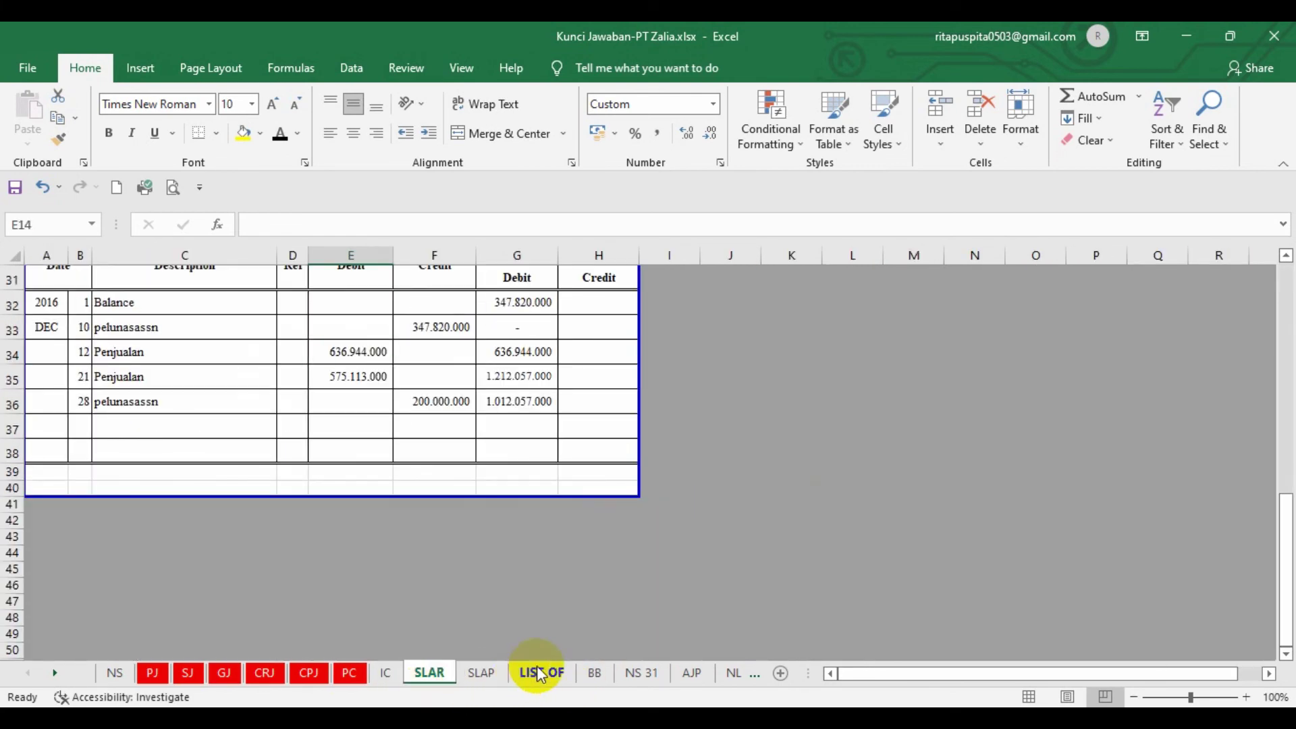
{"action": "left_click", "coordinate": [480, 673]}
{"action": "left_click", "coordinate": [702, 545]}
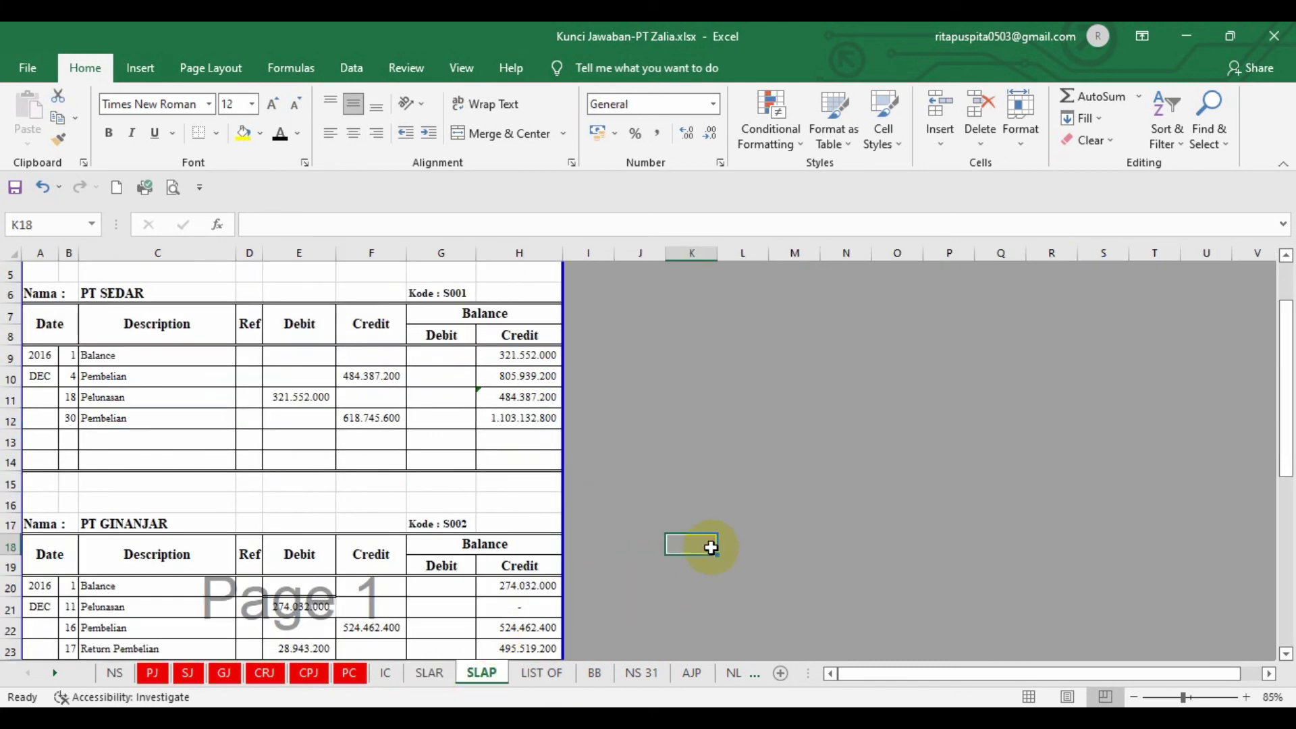
On the LIST OF sheet, reveal the customers and balances in rows 7 to 10 by setting their font colour to black
{"action": "left_click", "coordinate": [546, 674]}
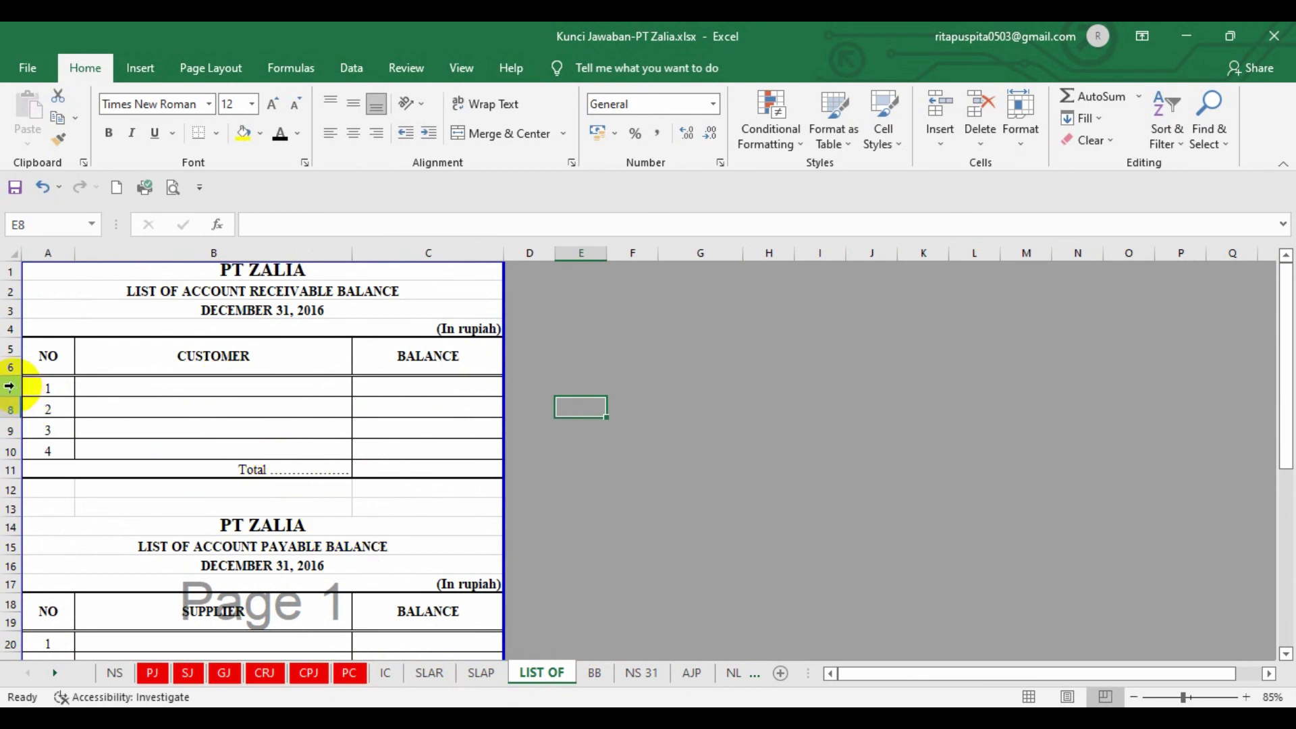
{"action": "left_click_drag", "start_coordinate": [10, 387], "coordinate": [12, 451]}
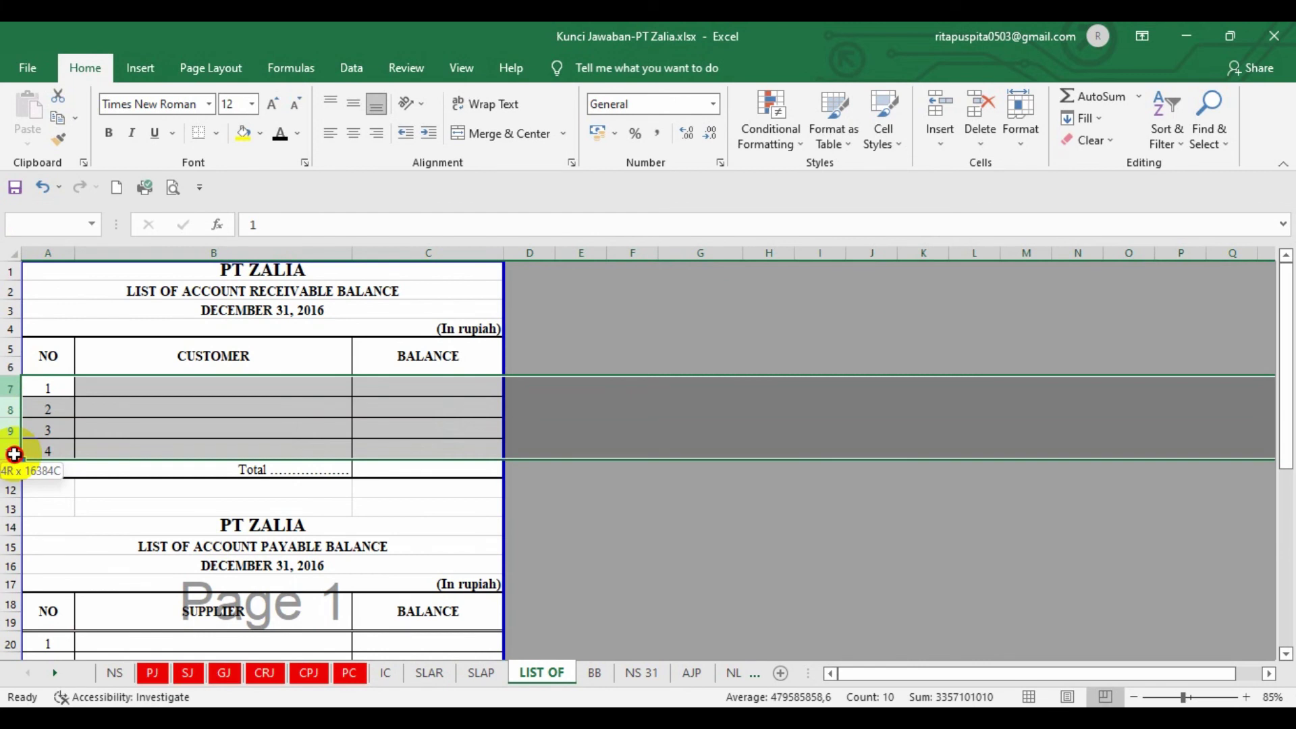
{"action": "left_click", "coordinate": [278, 133]}
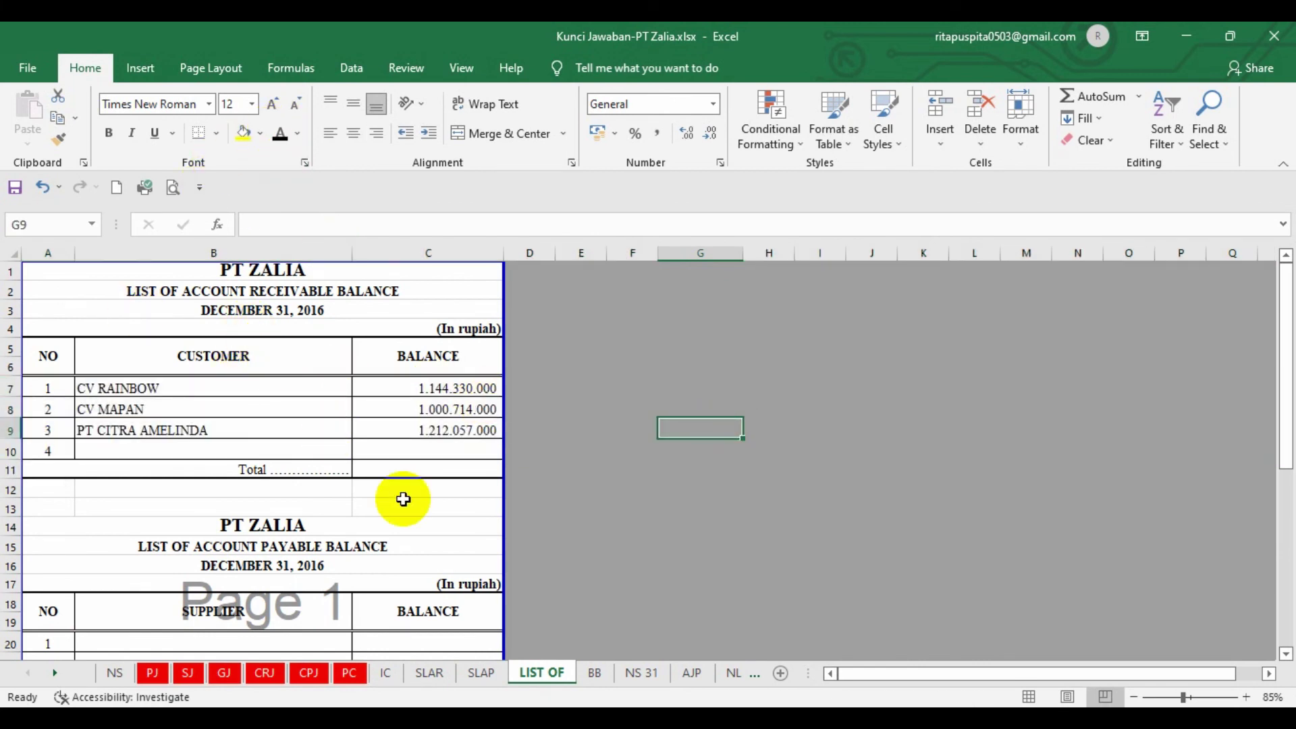
Compare the closing balances of CV RAINBOW and CV MAPAN in the SLAR ledger with the list of account receivable balance
{"action": "left_click", "coordinate": [431, 674]}
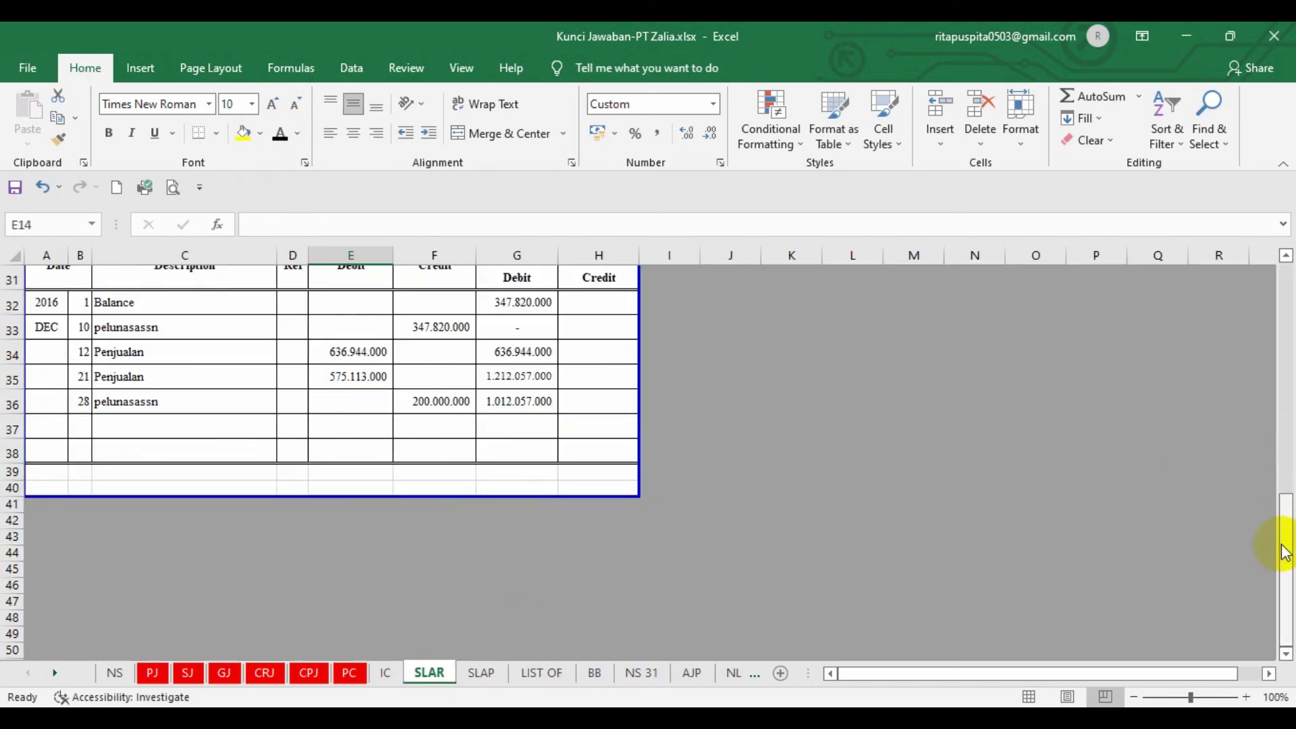
{"action": "left_click_drag", "start_coordinate": [1287, 536], "coordinate": [1290, 307]}
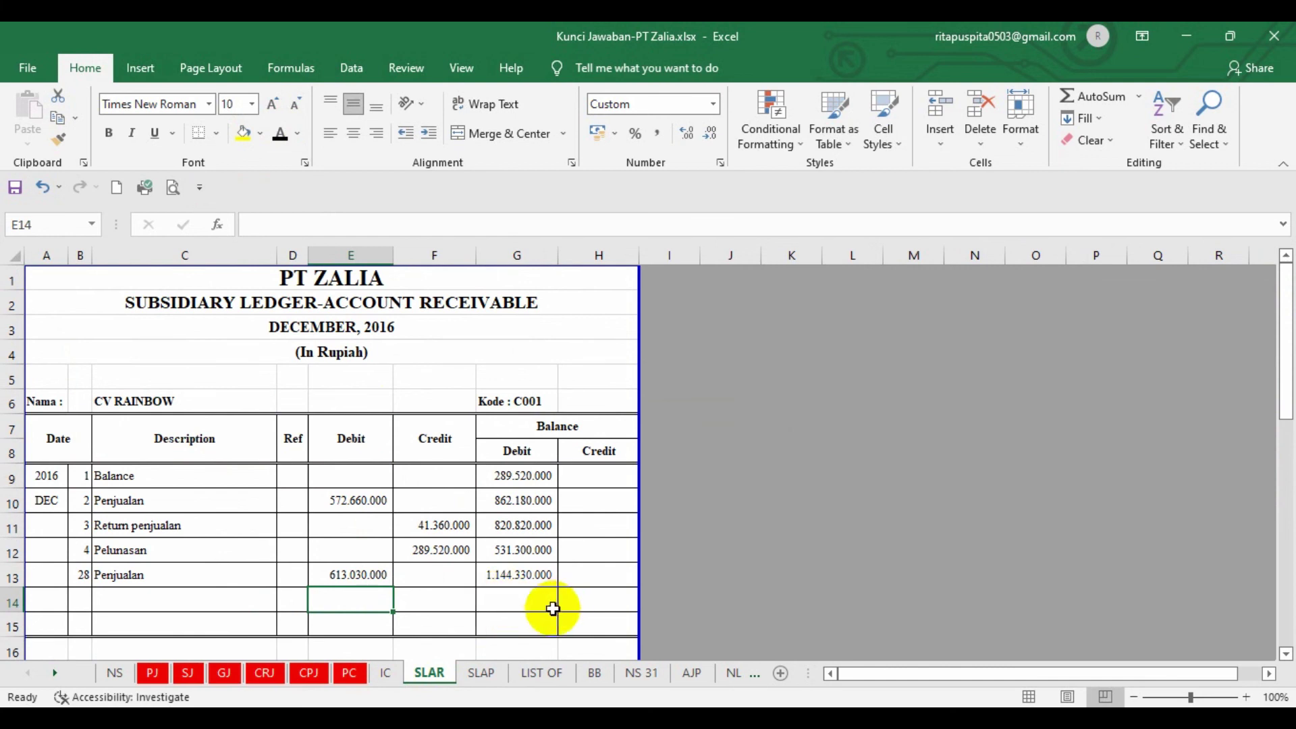
{"action": "left_click", "coordinate": [540, 673]}
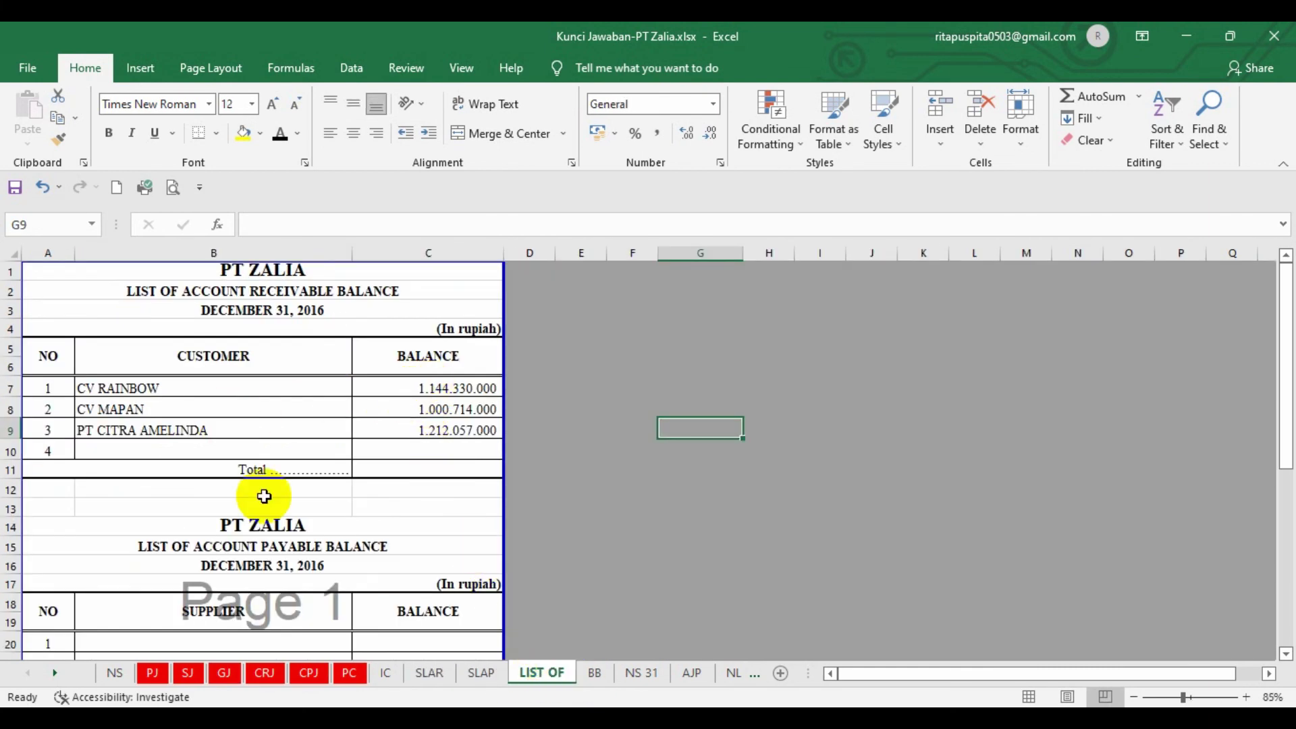
{"action": "left_click", "coordinate": [426, 672]}
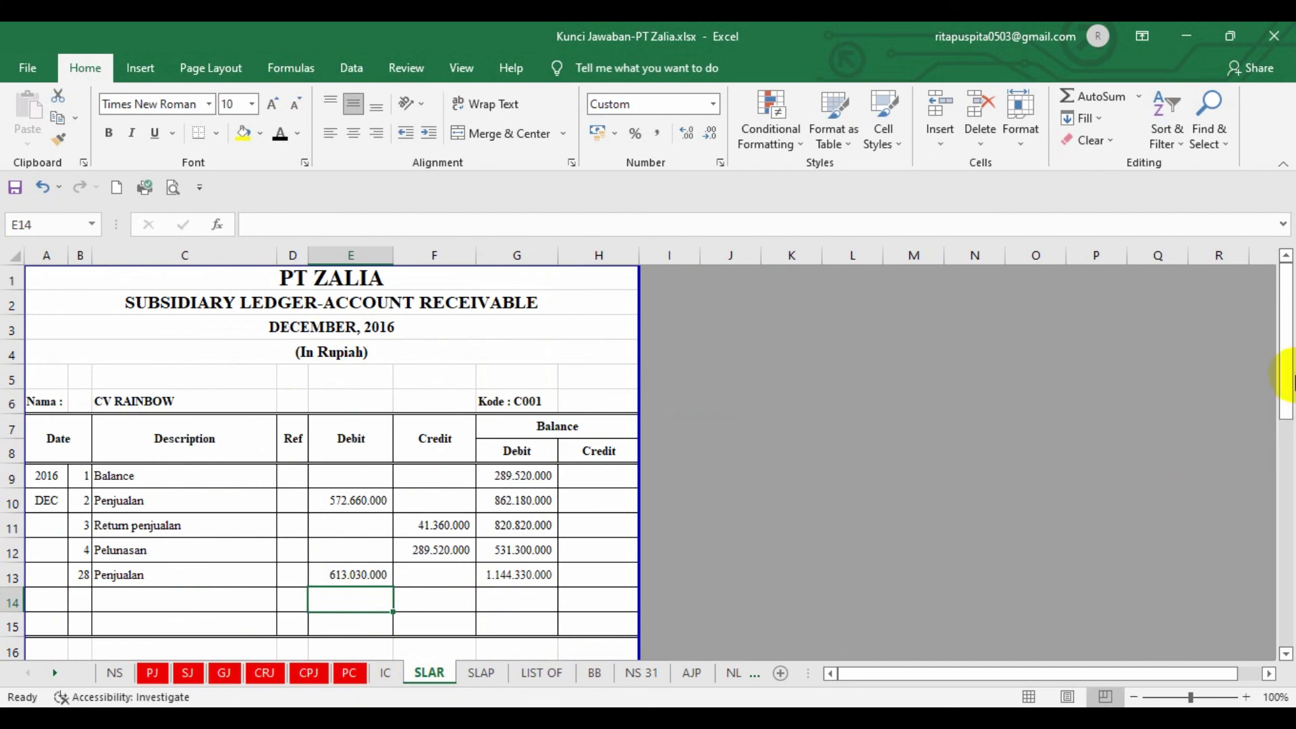
{"action": "left_click_drag", "start_coordinate": [1286, 303], "coordinate": [1283, 424]}
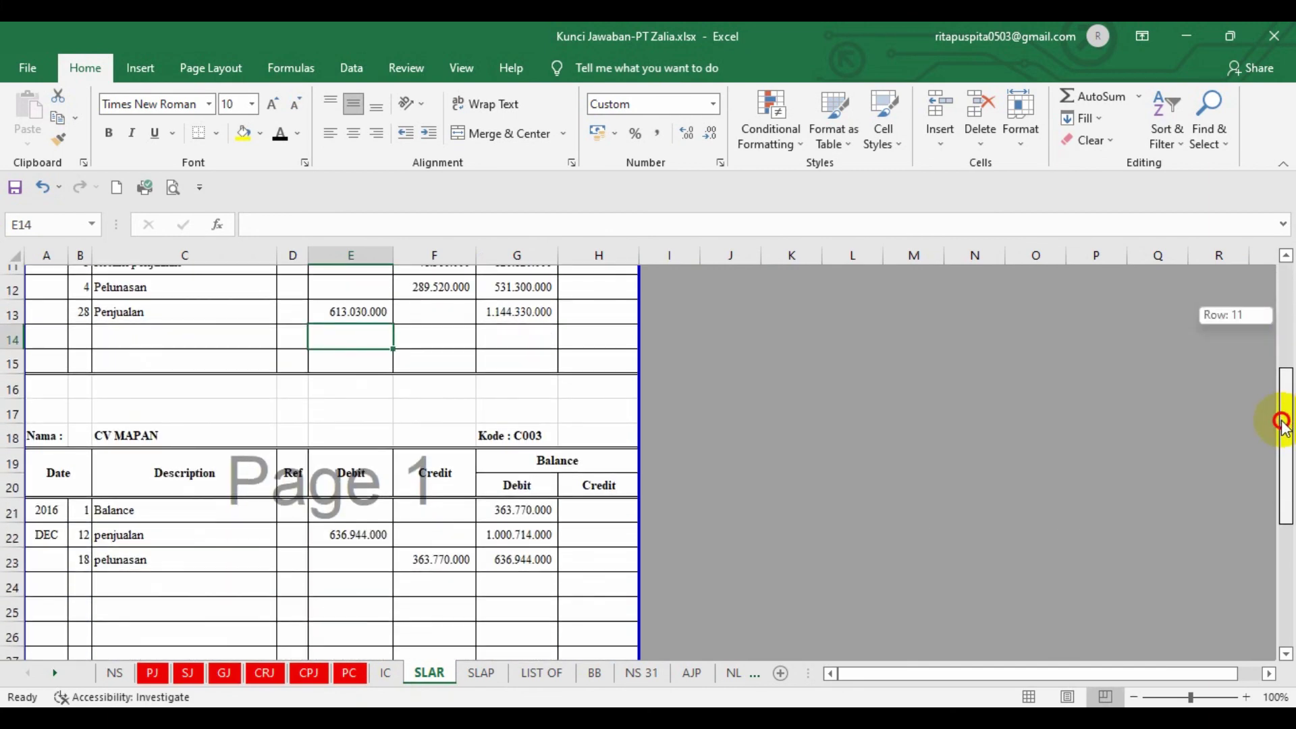
{"action": "left_click_drag", "start_coordinate": [1282, 424], "coordinate": [1283, 427]}
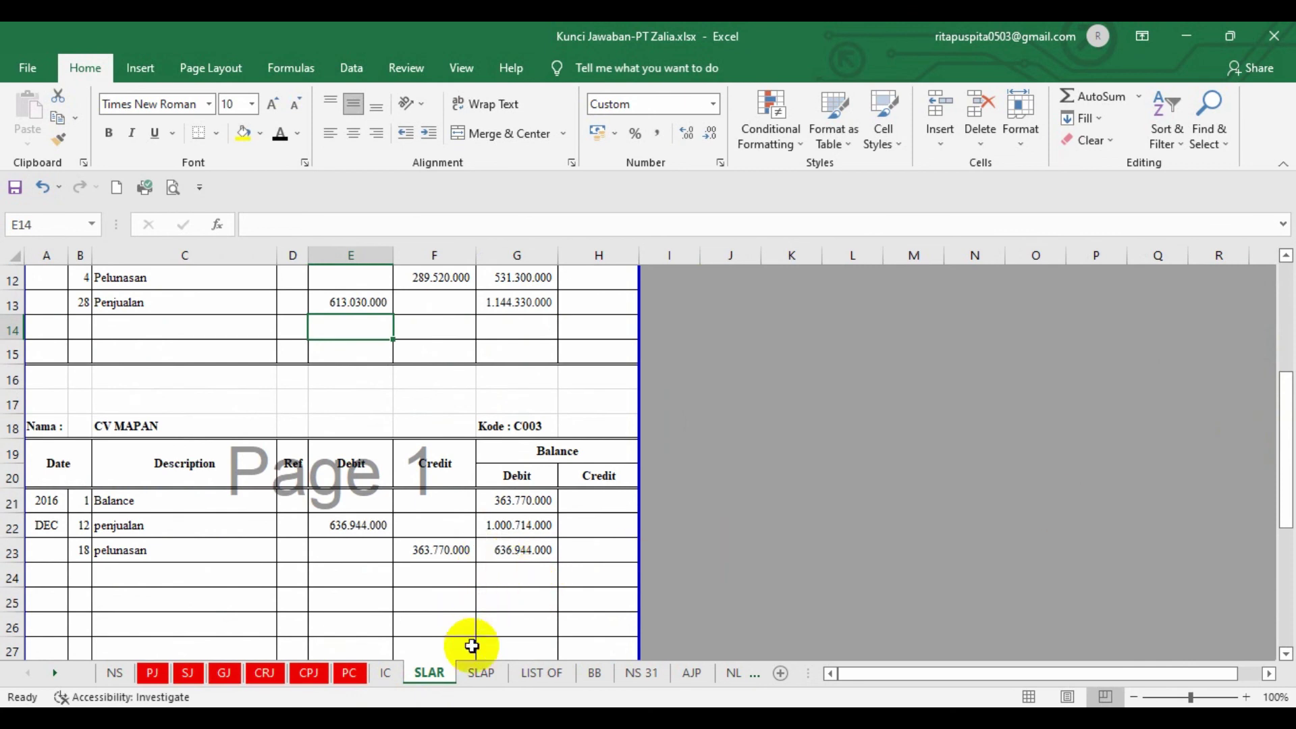
In the receivable list, relink CV MAPAN's balance in C8 to its closing ledger balance with =SLAR!G23
{"action": "left_click", "coordinate": [542, 673]}
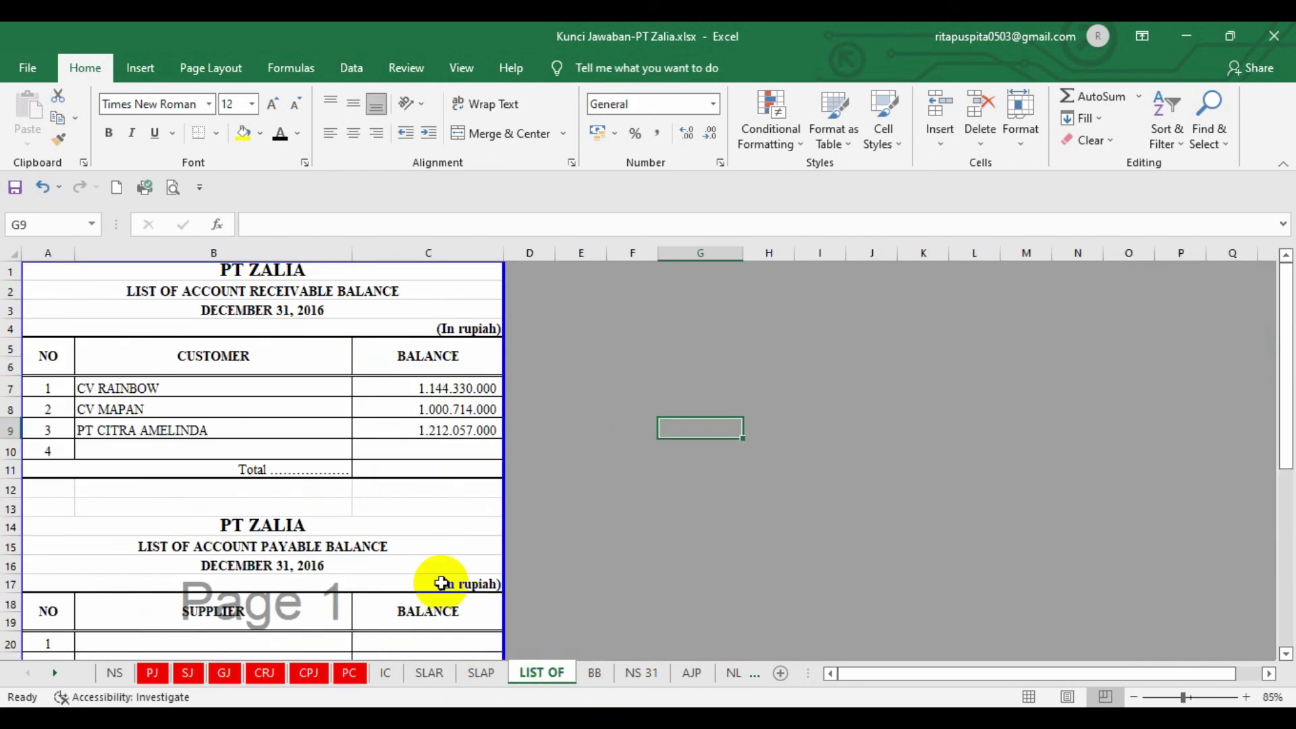
{"action": "left_click", "coordinate": [432, 412]}
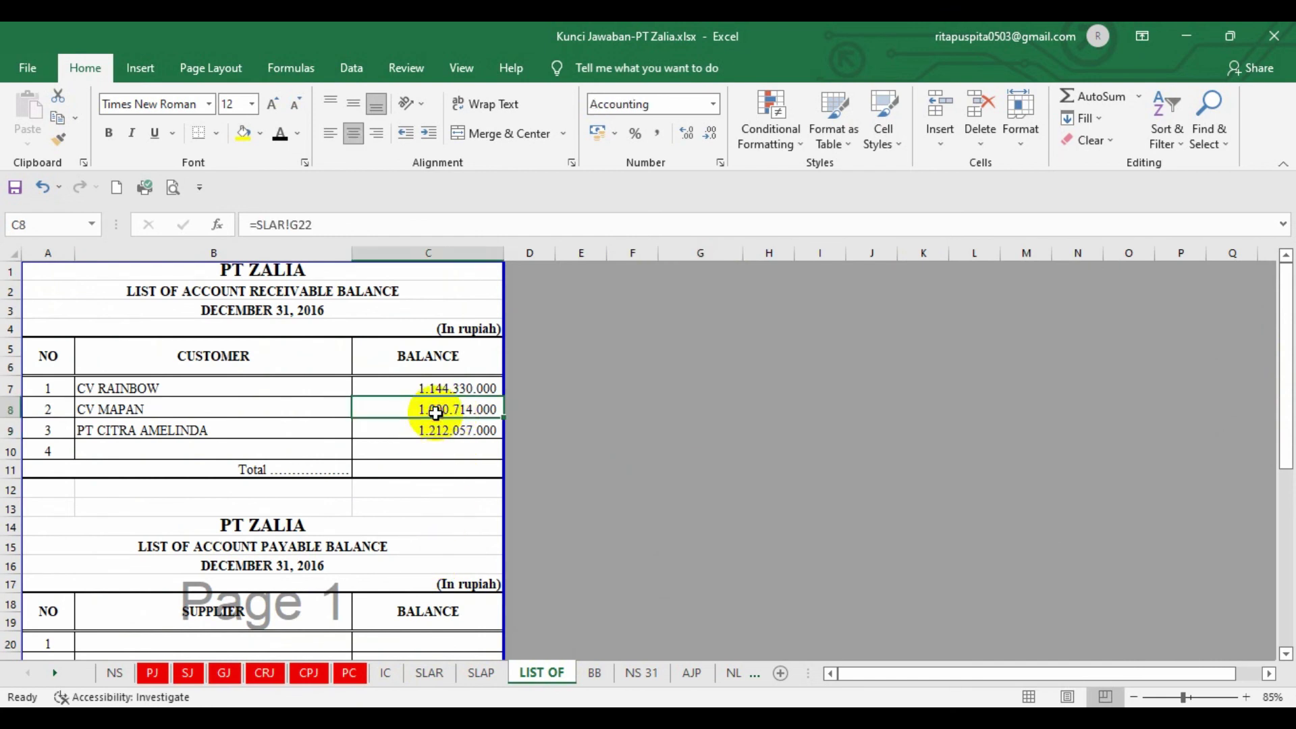
{"action": "type", "text": "="}
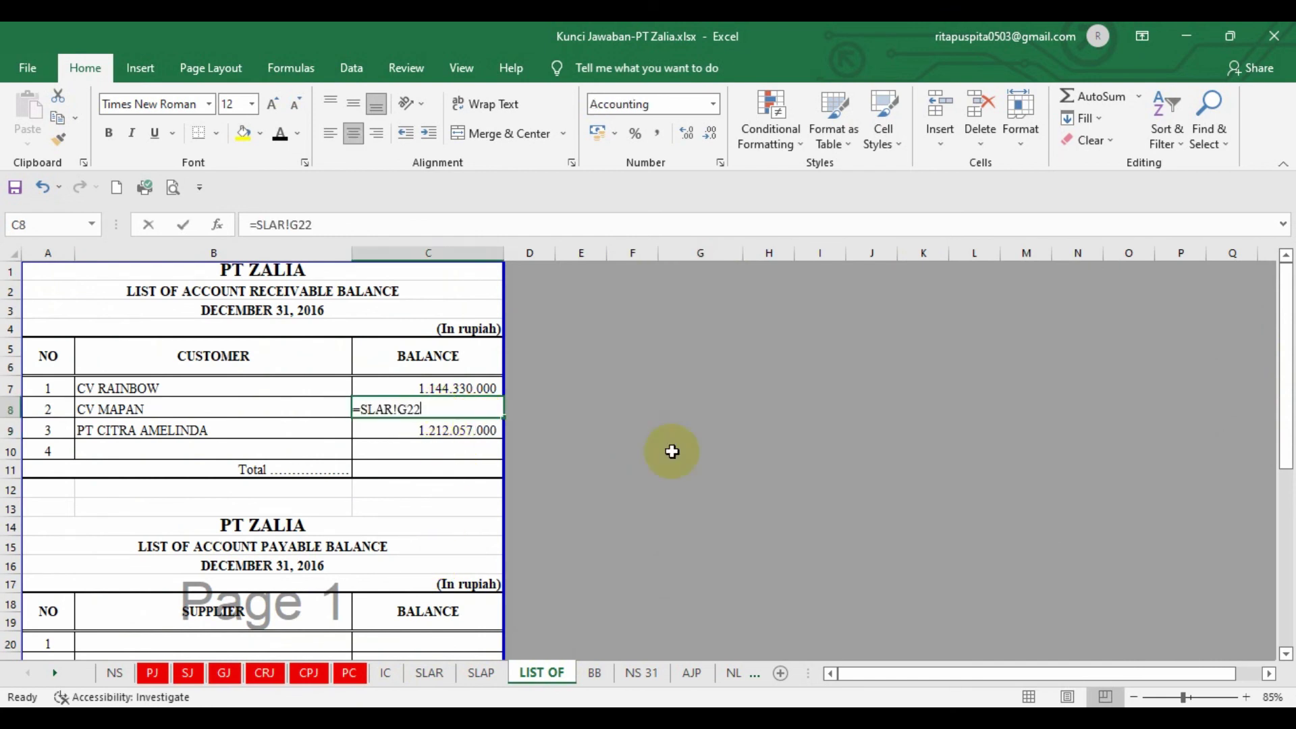
{"action": "left_click", "coordinate": [430, 673]}
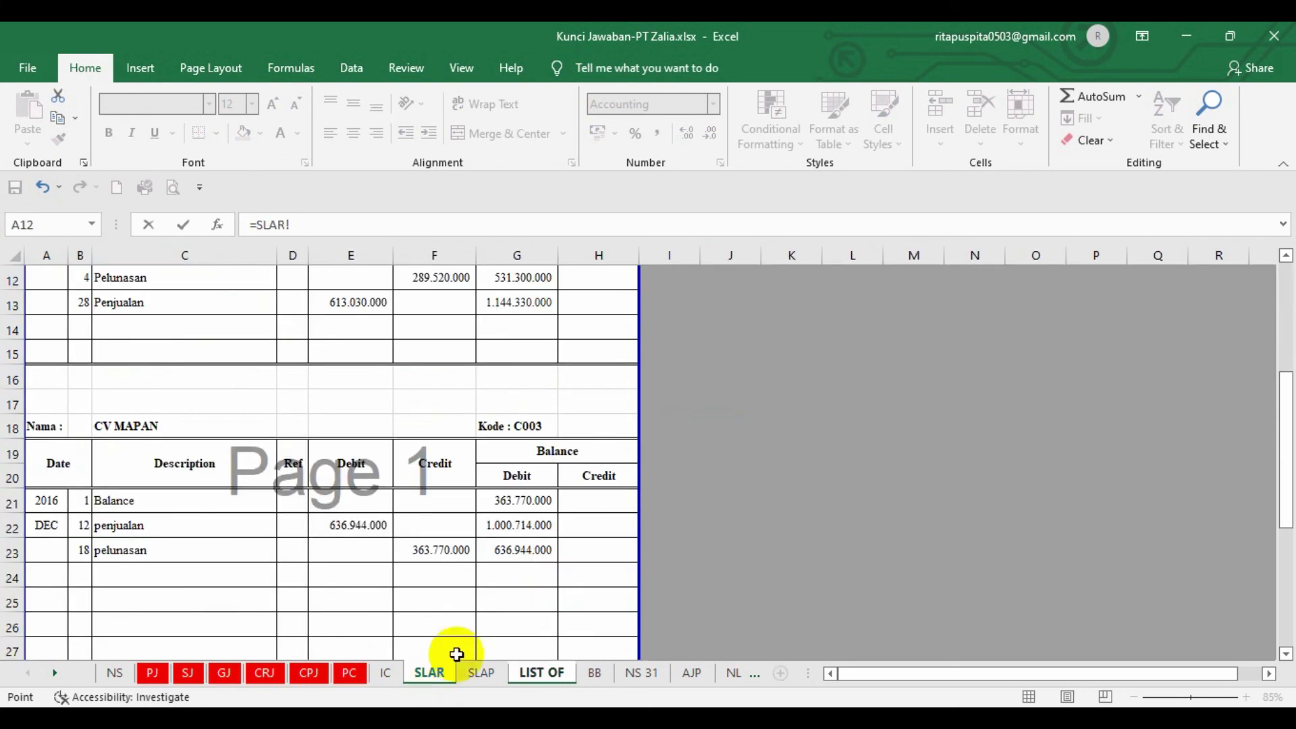
{"action": "left_click", "coordinate": [519, 550]}
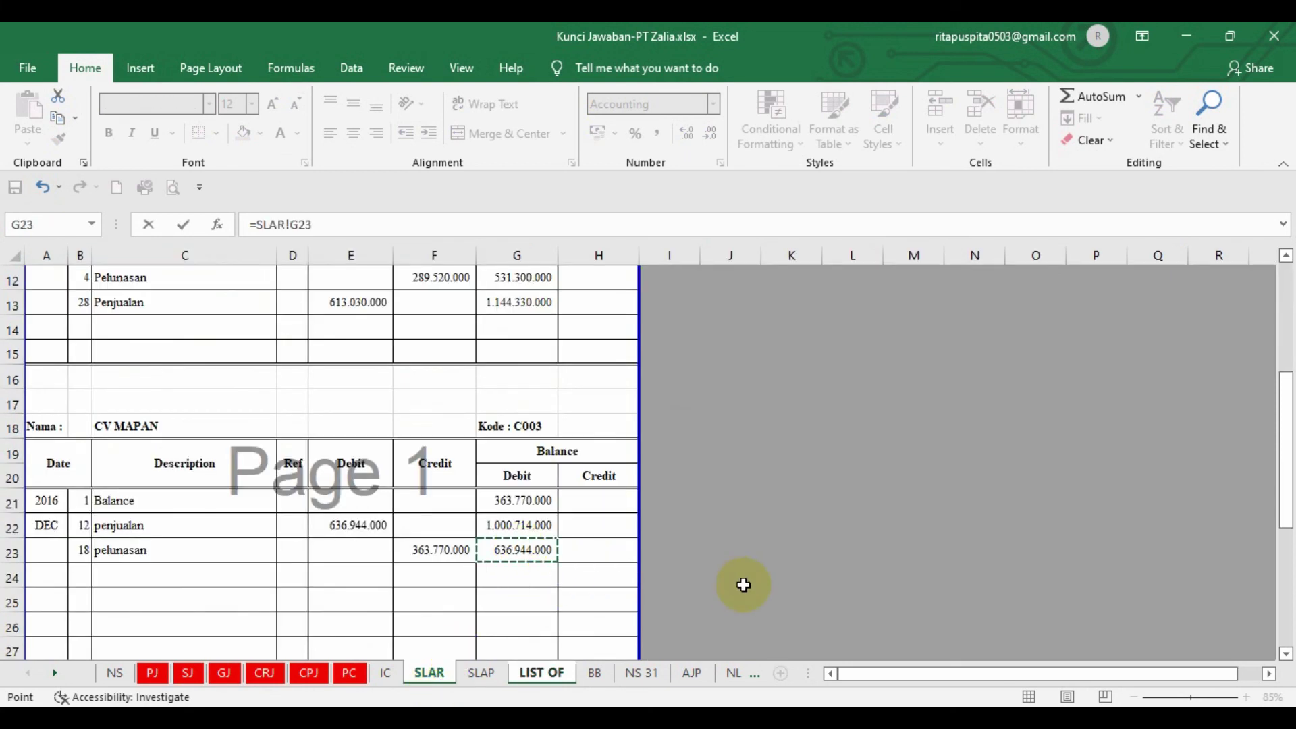
{"action": "key", "text": "Return"}
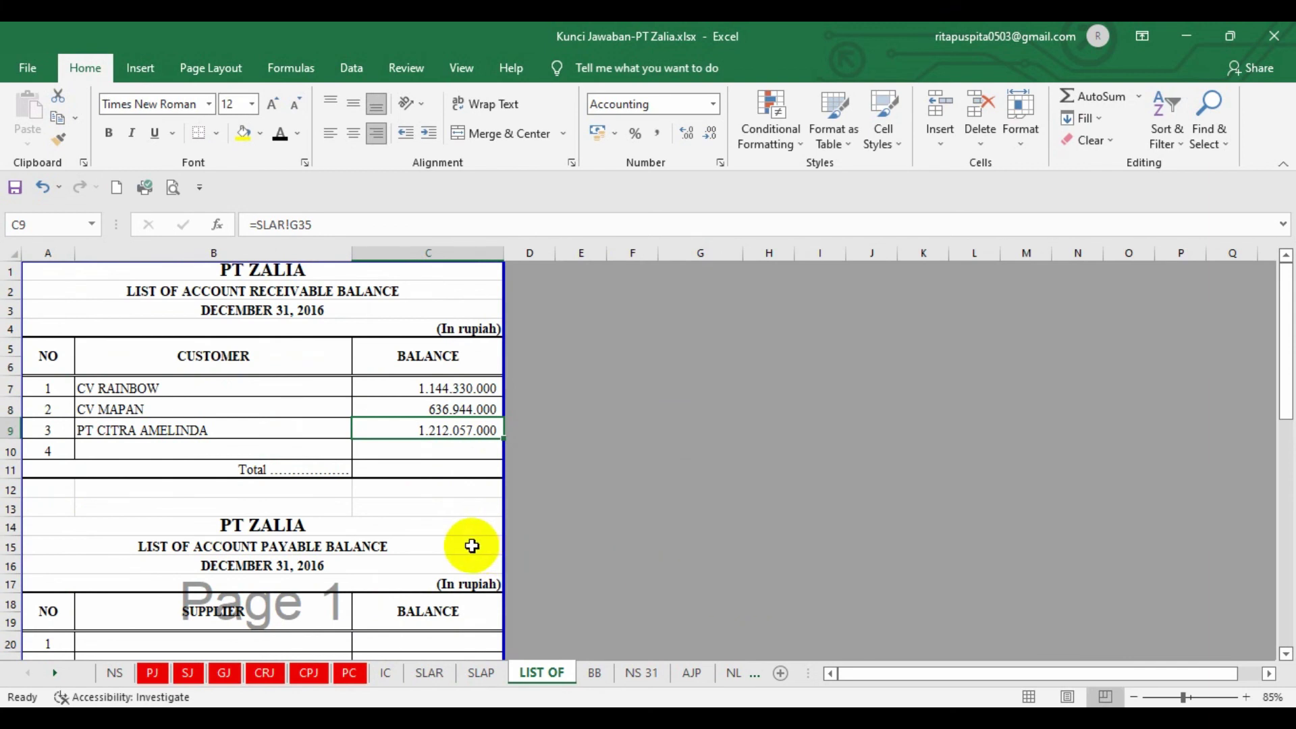
Check PT CITRA AMELINDA's closing balance in the SLAR ledger against its entry in the receivable list, and save the workbook
{"action": "left_click", "coordinate": [429, 672]}
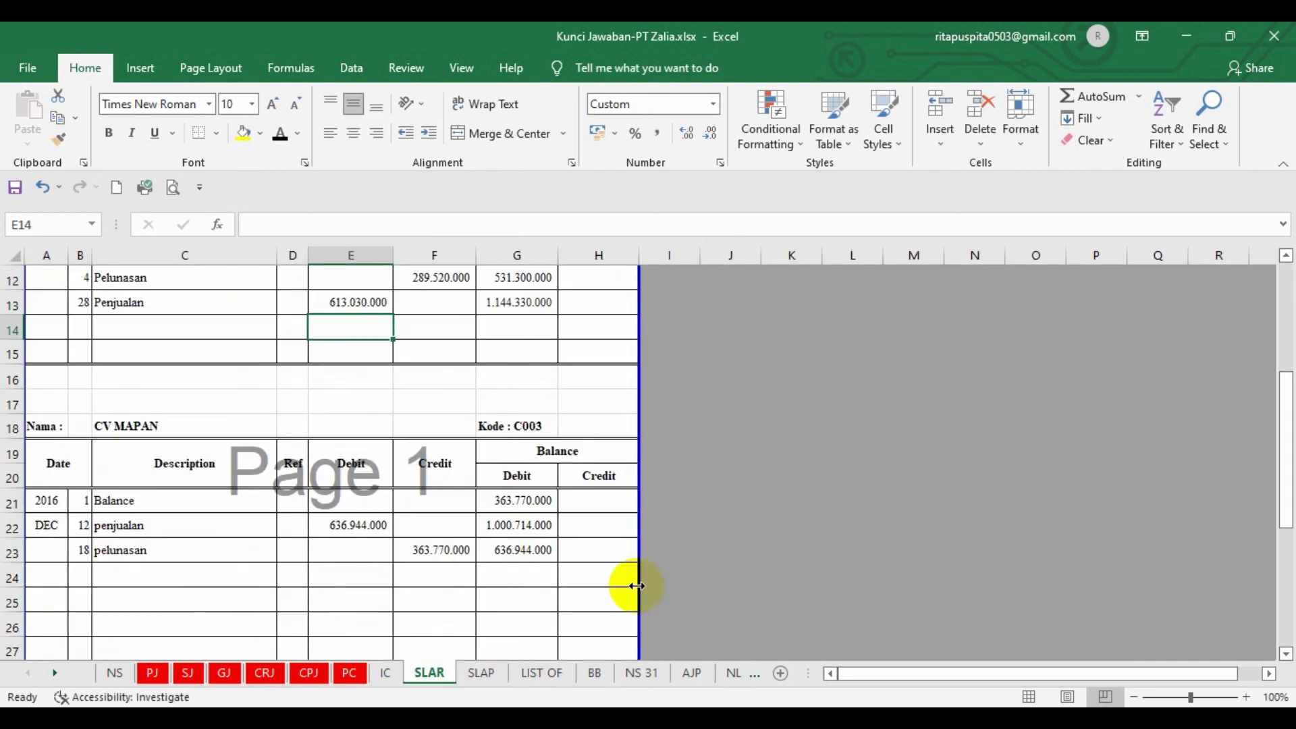
{"action": "scroll", "coordinate": [486, 593], "scroll_direction": "down", "scroll_amount": 7}
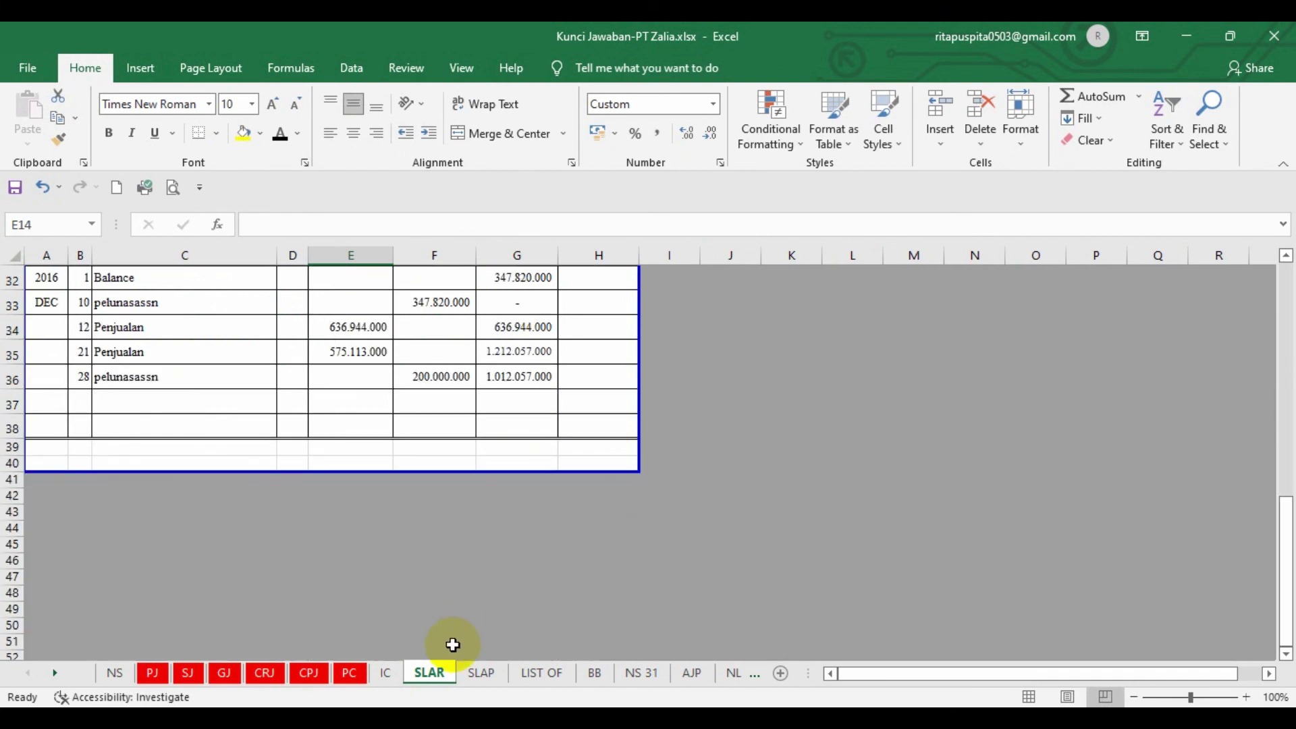
{"action": "left_click", "coordinate": [548, 673]}
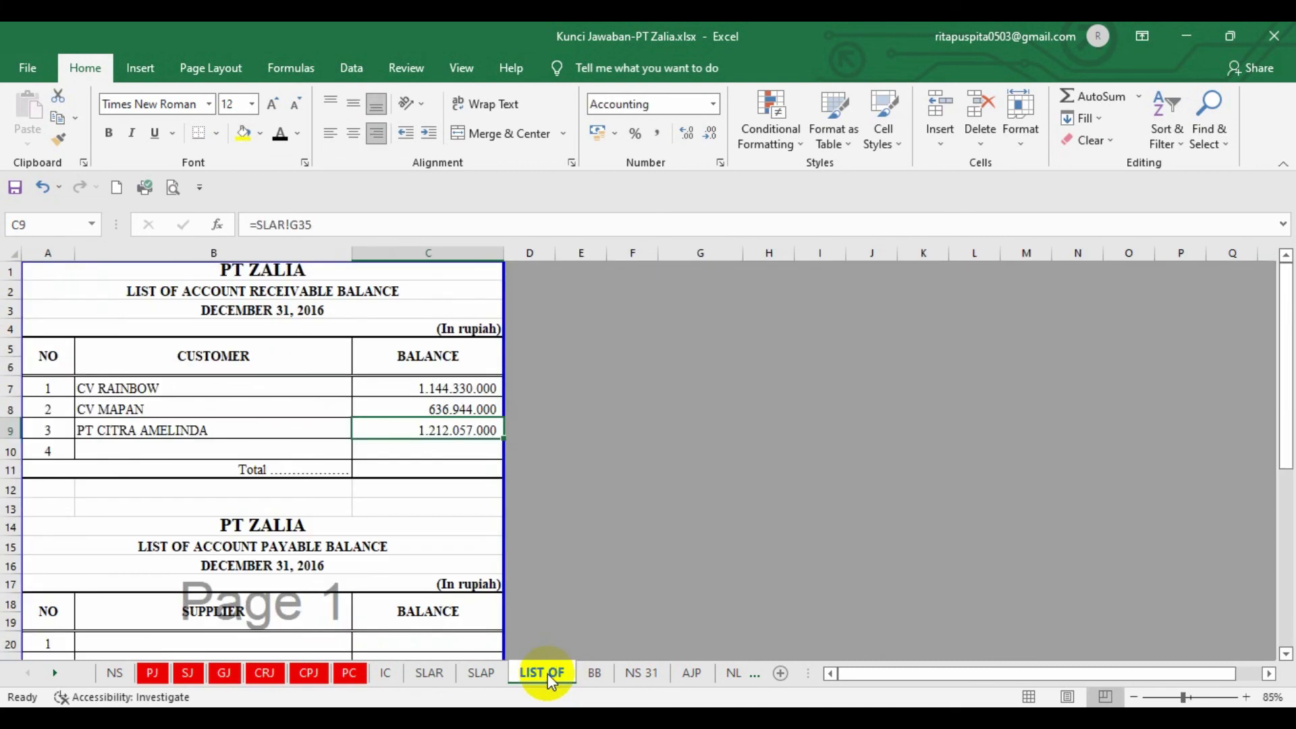
{"action": "left_click", "coordinate": [15, 187]}
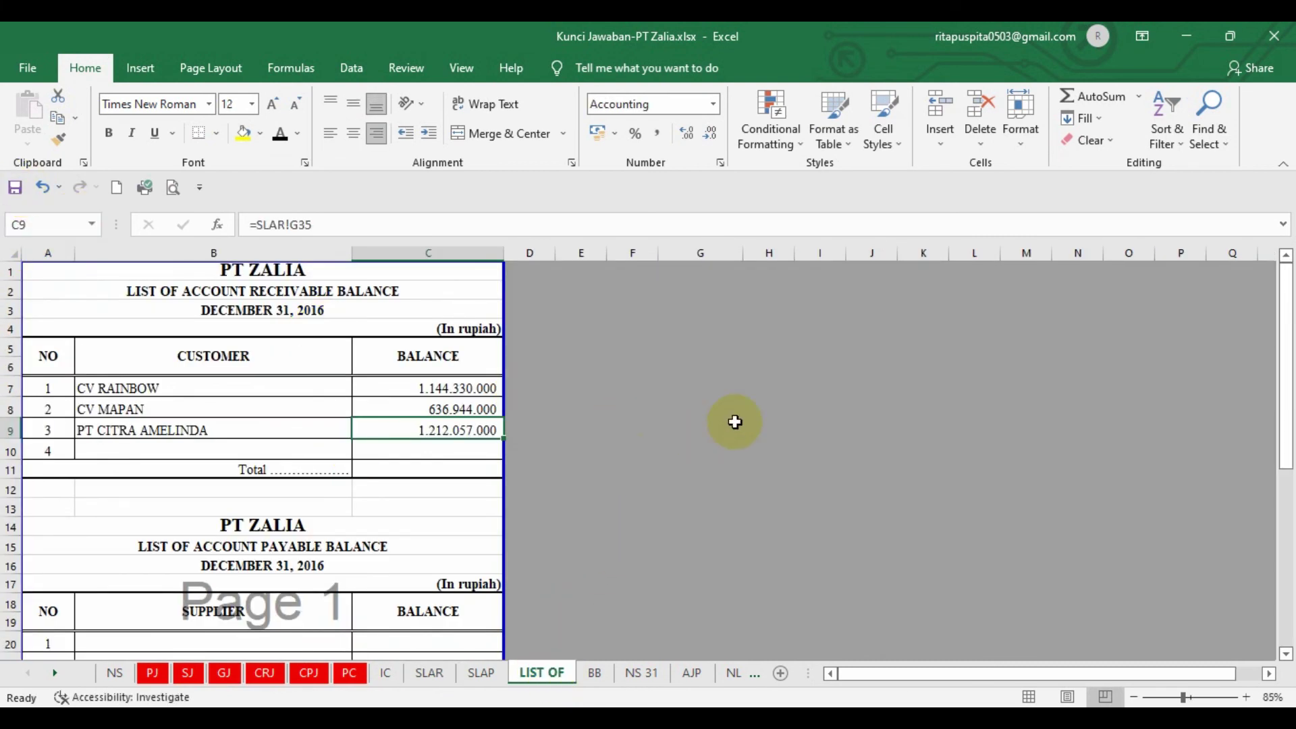
Reveal the suppliers and balances in rows 20 to 22 of the account payable list by setting their font colour to black
{"action": "left_click_drag", "start_coordinate": [1290, 292], "coordinate": [1289, 395]}
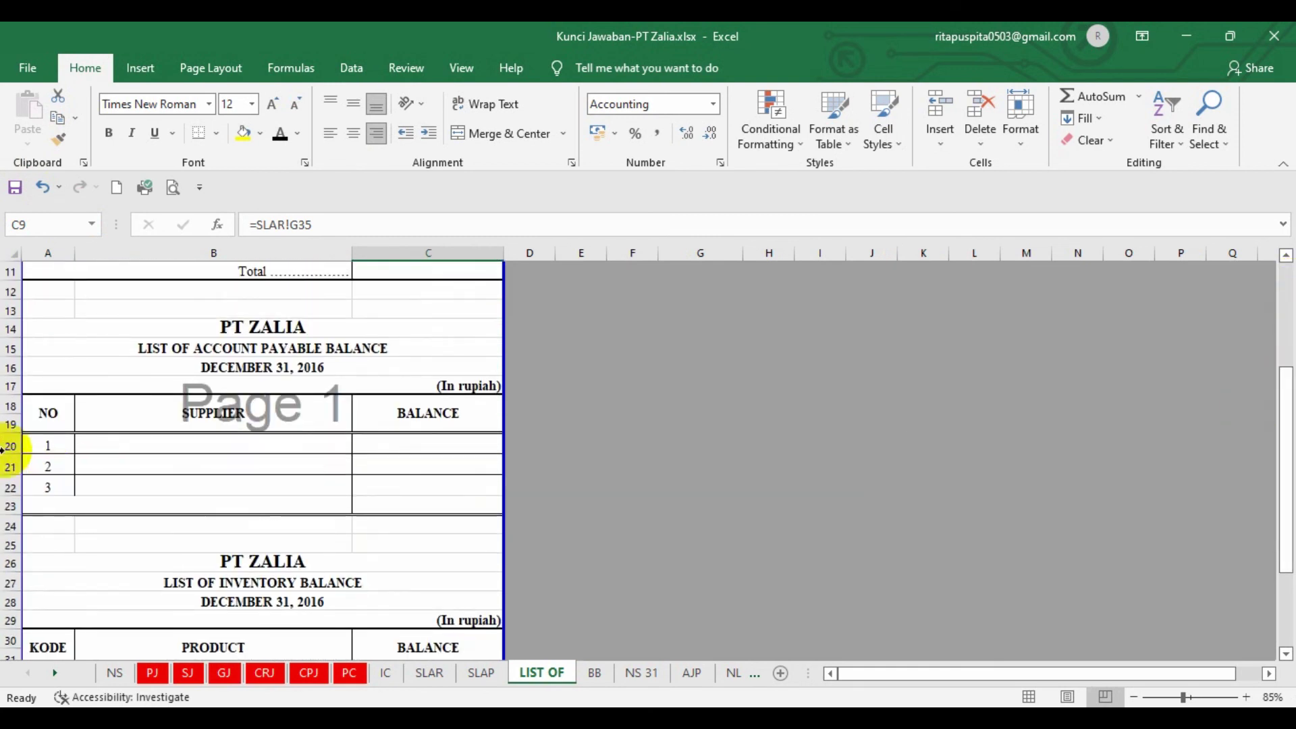
{"action": "left_click_drag", "start_coordinate": [8, 446], "coordinate": [9, 487]}
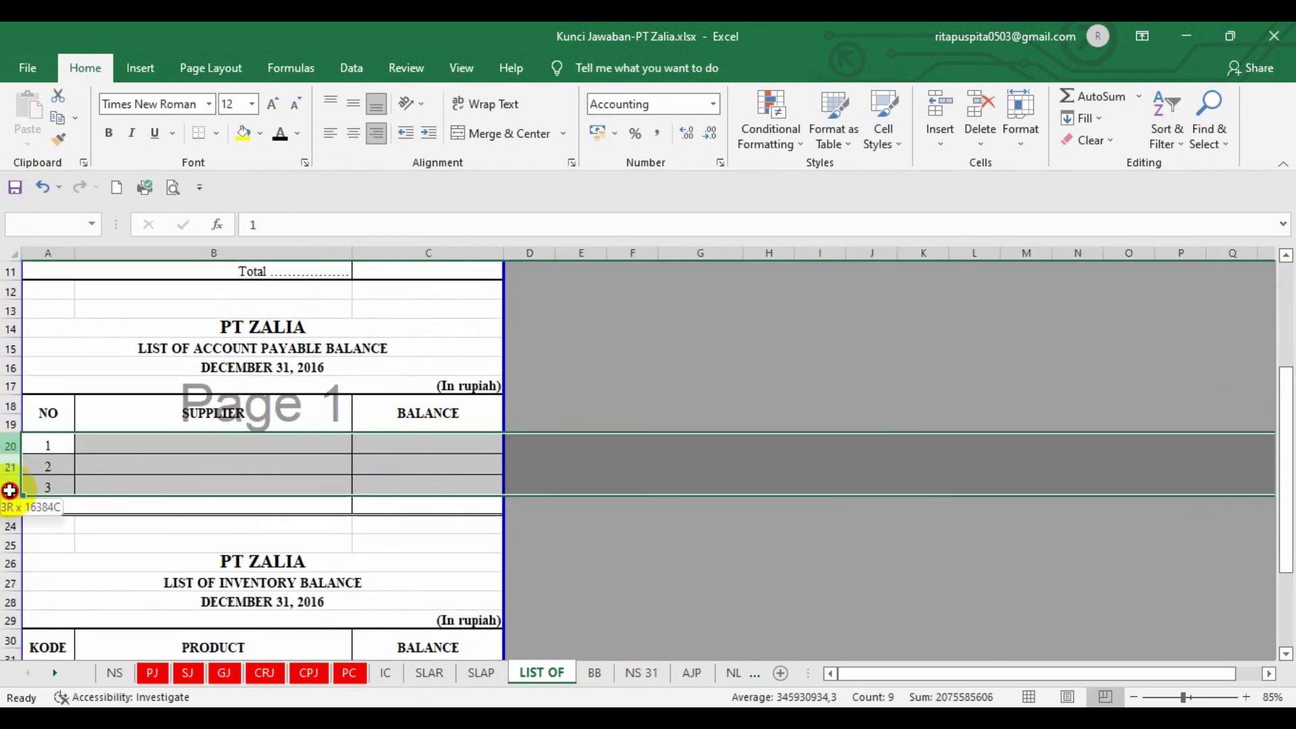
{"action": "left_click", "coordinate": [281, 133]}
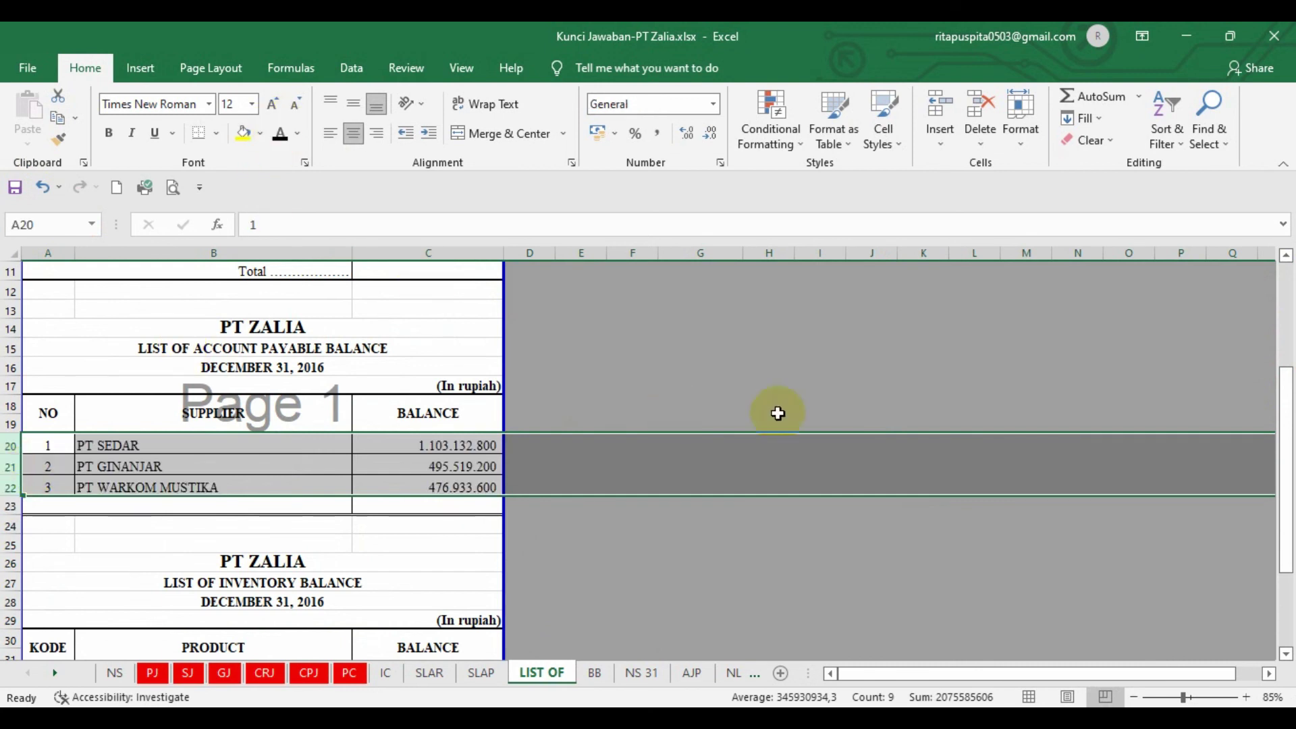
Compare the closing balances of PT SEDAR, PT GINANJAR and PT WARKOM MUSTIKA in the SLAP ledger with the payable list
{"action": "left_click", "coordinate": [488, 672]}
{"action": "left_click", "coordinate": [734, 464]}
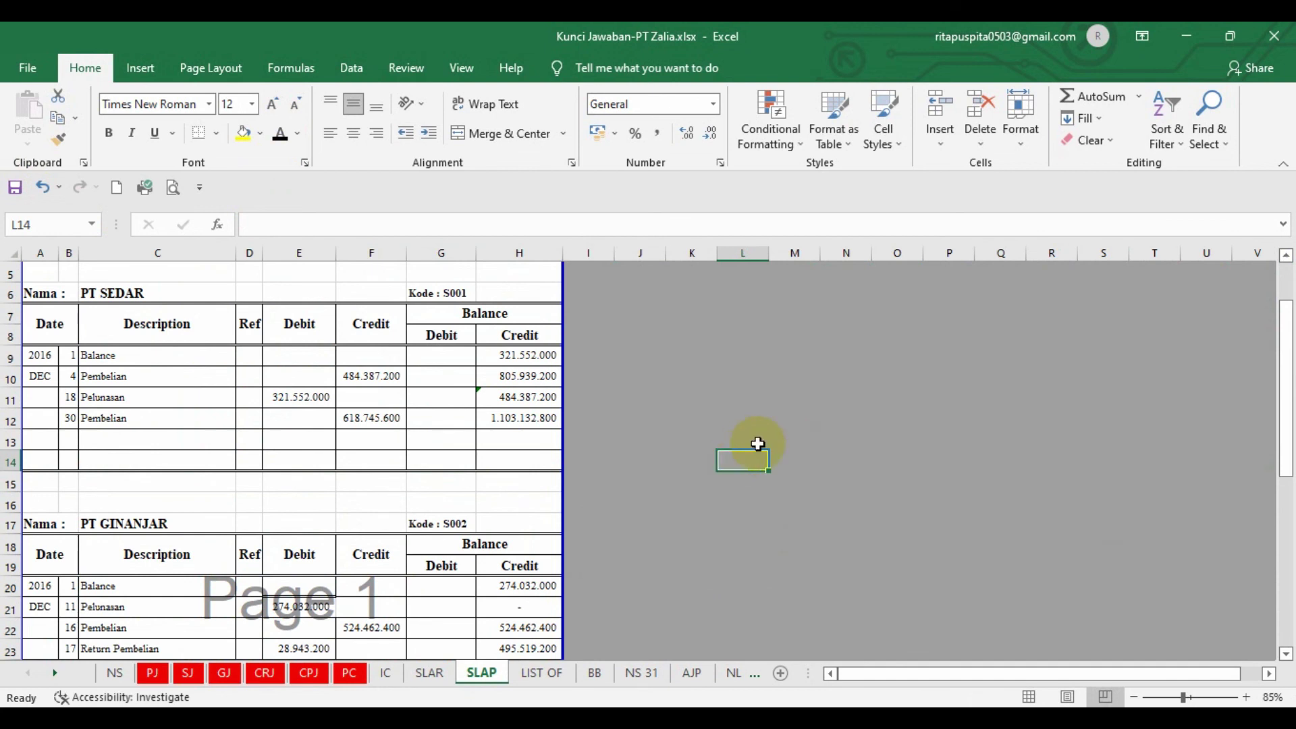
{"action": "scroll", "coordinate": [757, 443], "scroll_direction": "up", "scroll_amount": 2}
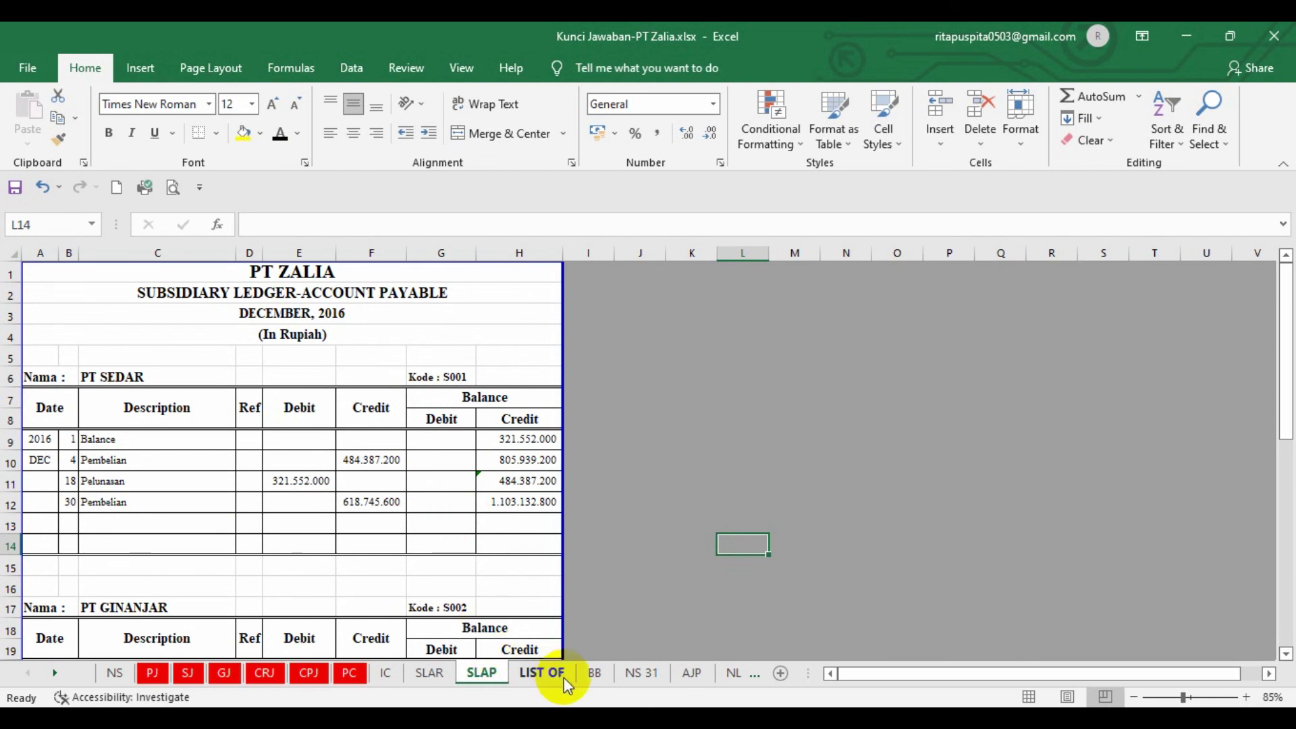
{"action": "left_click", "coordinate": [544, 674]}
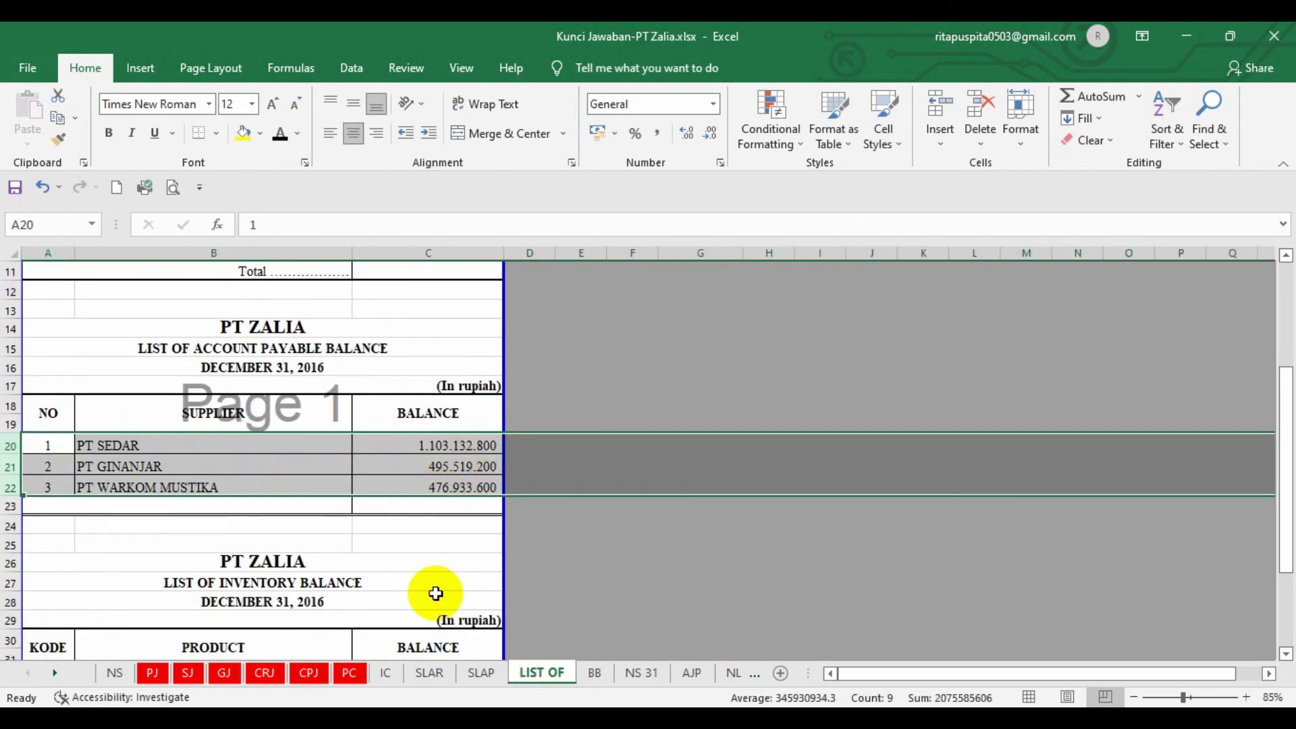
{"action": "left_click", "coordinate": [480, 673]}
{"action": "scroll", "coordinate": [309, 565], "scroll_direction": "down", "scroll_amount": 3}
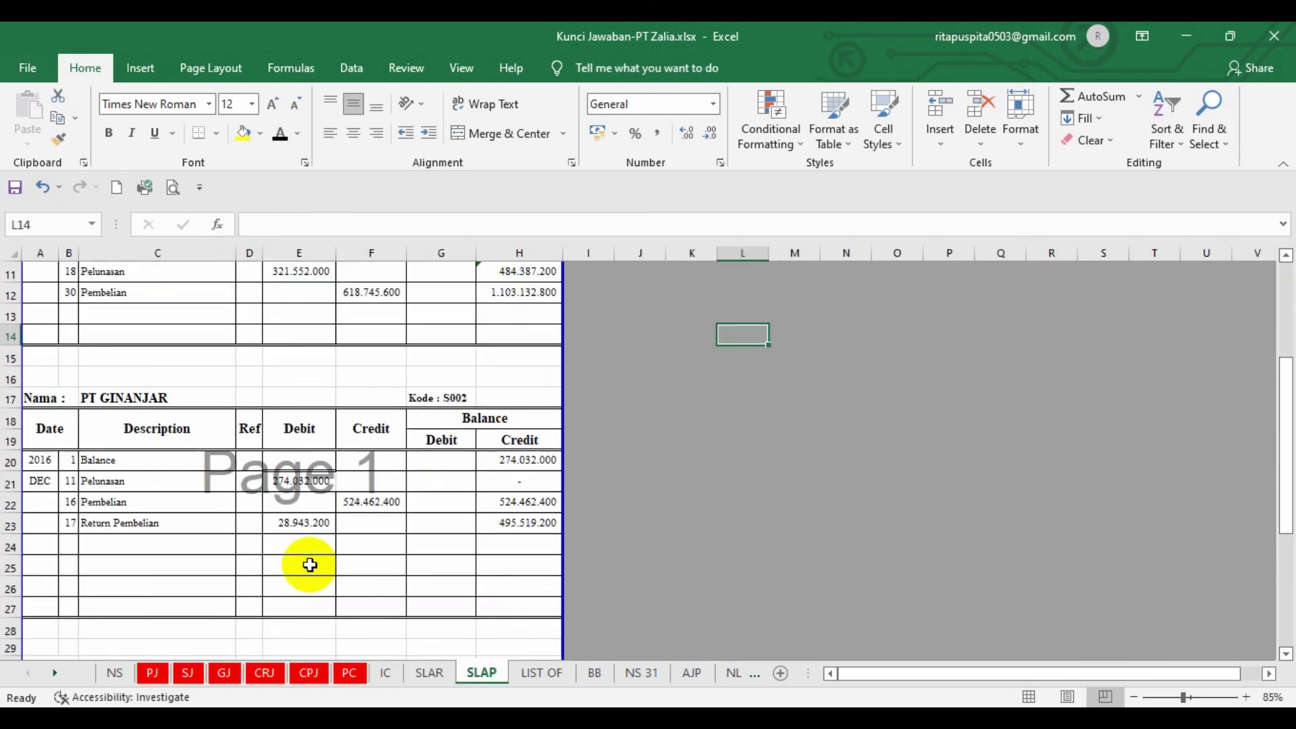
{"action": "scroll", "coordinate": [515, 546], "scroll_direction": "down", "scroll_amount": 3}
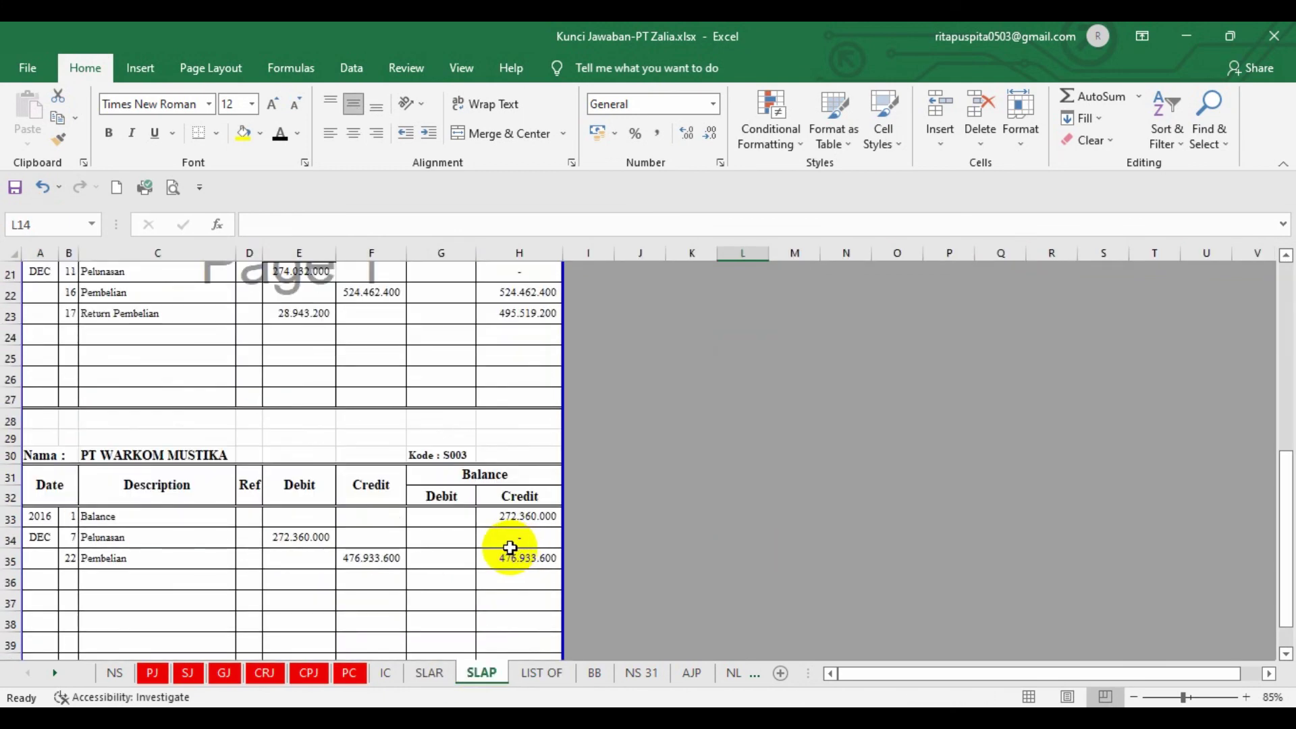
{"action": "scroll", "coordinate": [510, 548], "scroll_direction": "down", "scroll_amount": 3}
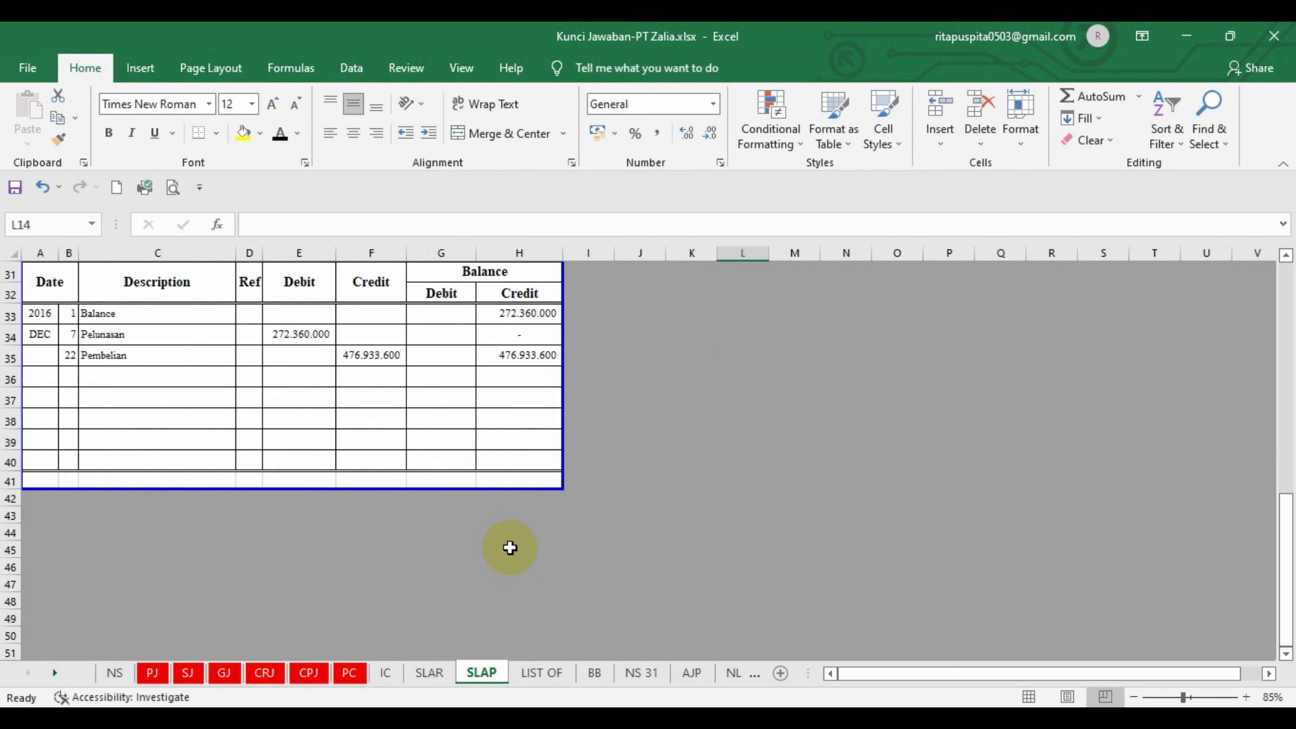
Go to the List of Inventory Balance section on the LIST OF sheet and clear the row selection
{"action": "left_click", "coordinate": [542, 673]}
{"action": "scroll", "coordinate": [541, 594], "scroll_direction": "down", "scroll_amount": 3}
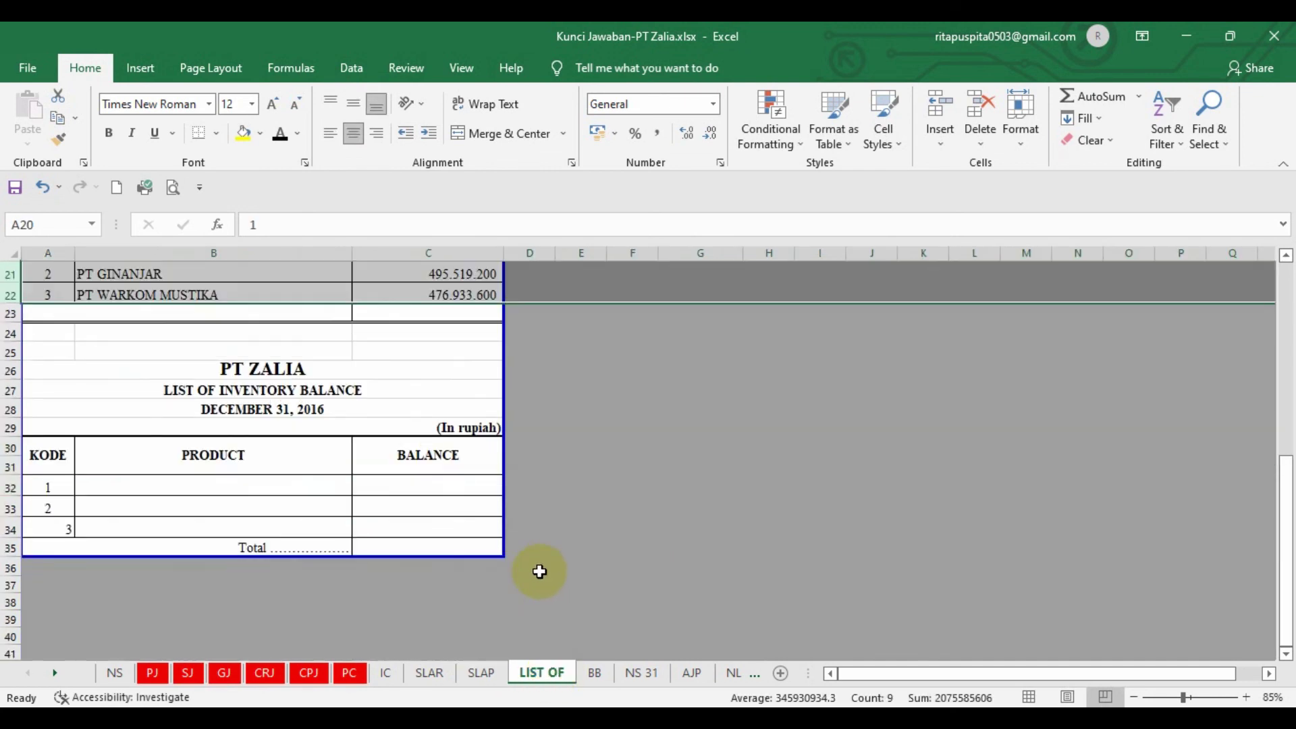
{"action": "left_click", "coordinate": [635, 425]}
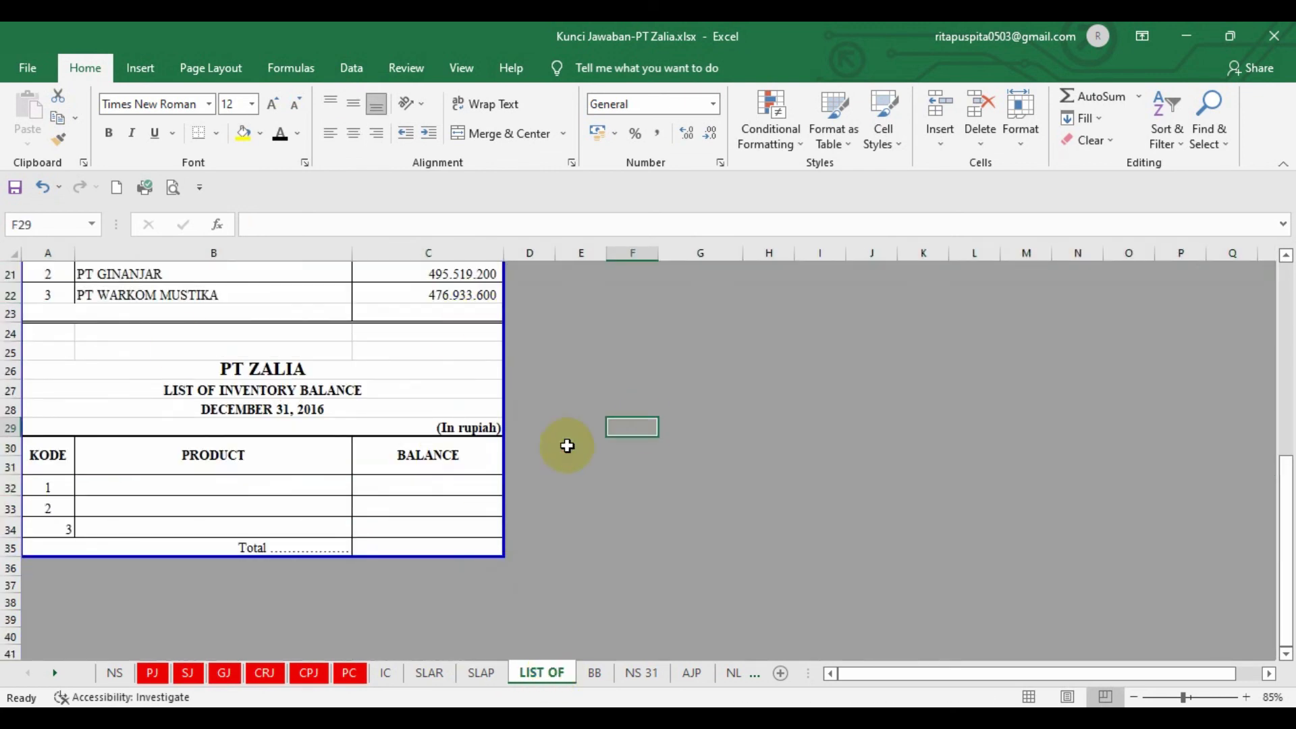
Save the workbook and centre the code numbers in A32:A34 of the inventory balance list
{"action": "left_click", "coordinate": [14, 187]}
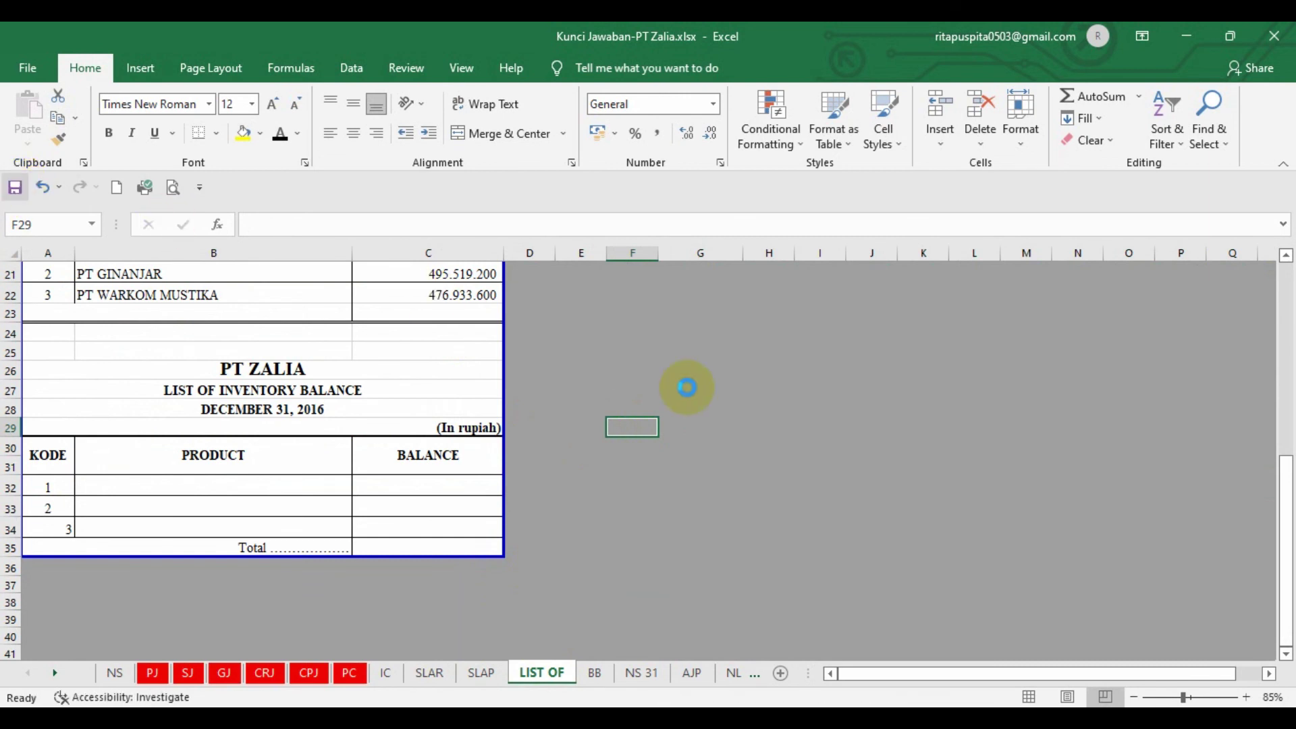
{"action": "left_click_drag", "start_coordinate": [30, 486], "coordinate": [30, 525]}
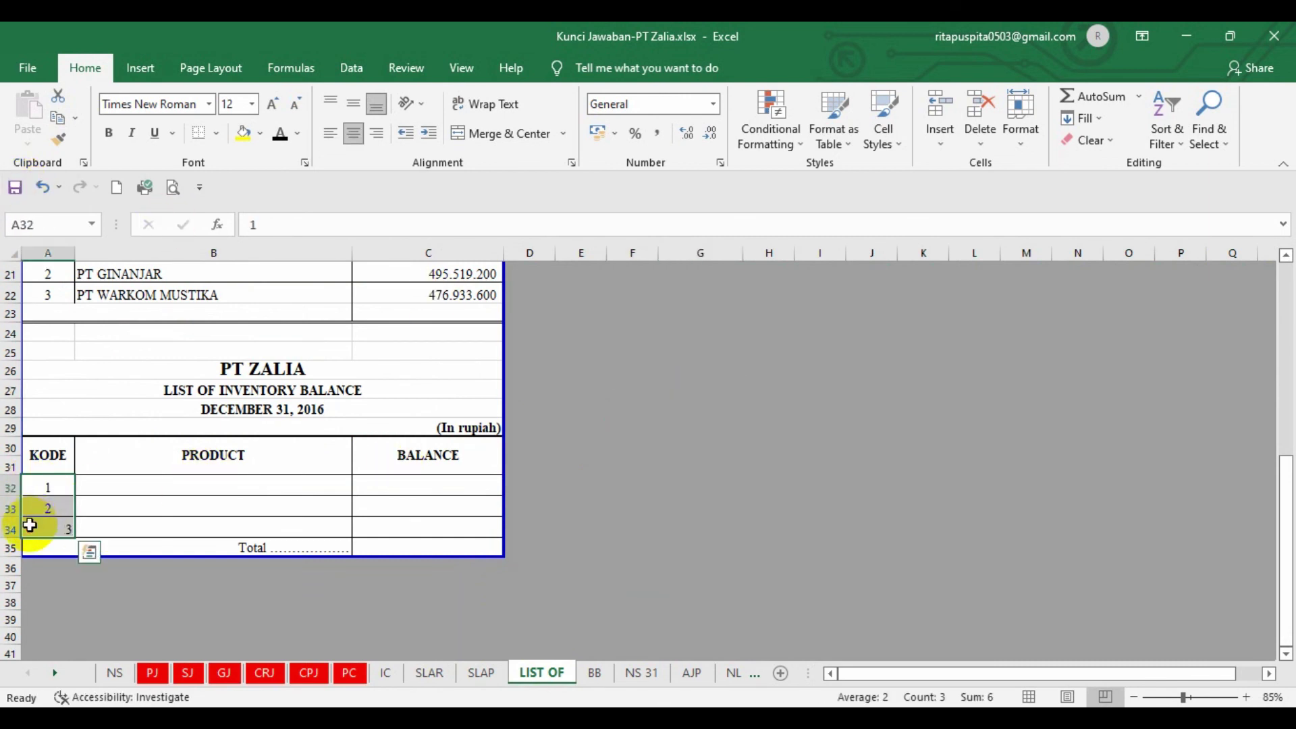
{"action": "left_click", "coordinate": [347, 131]}
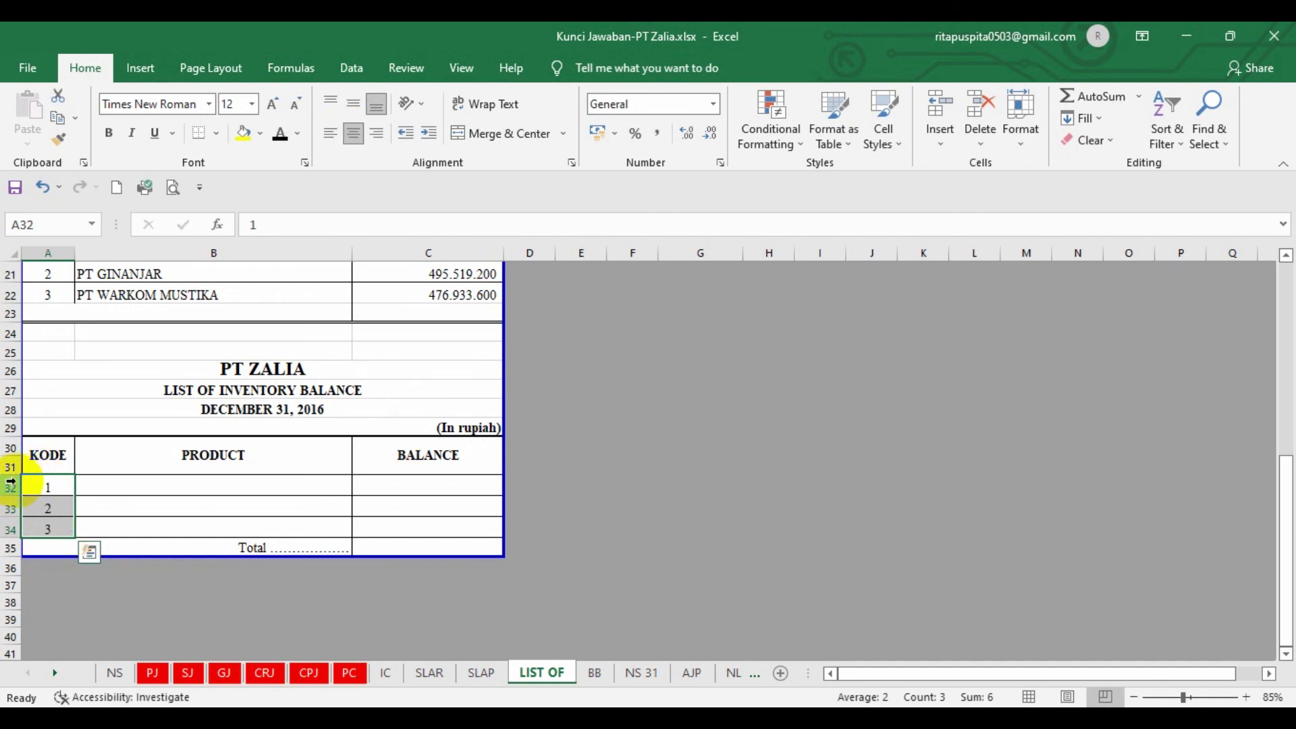
Reveal the products, balances and total in rows 32 to 35 of the inventory list by setting their font colour to black
{"action": "left_click_drag", "start_coordinate": [5, 483], "coordinate": [10, 543]}
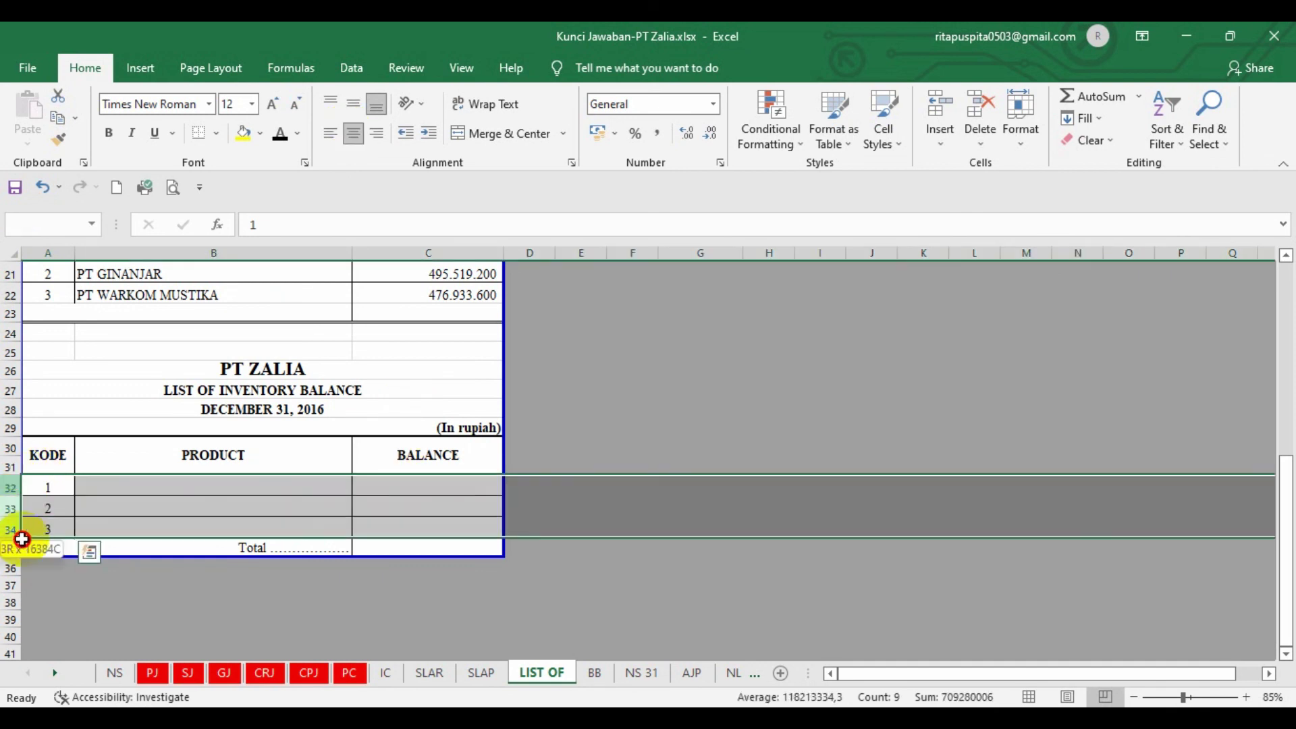
{"action": "left_click", "coordinate": [279, 133]}
{"action": "left_click", "coordinate": [752, 385]}
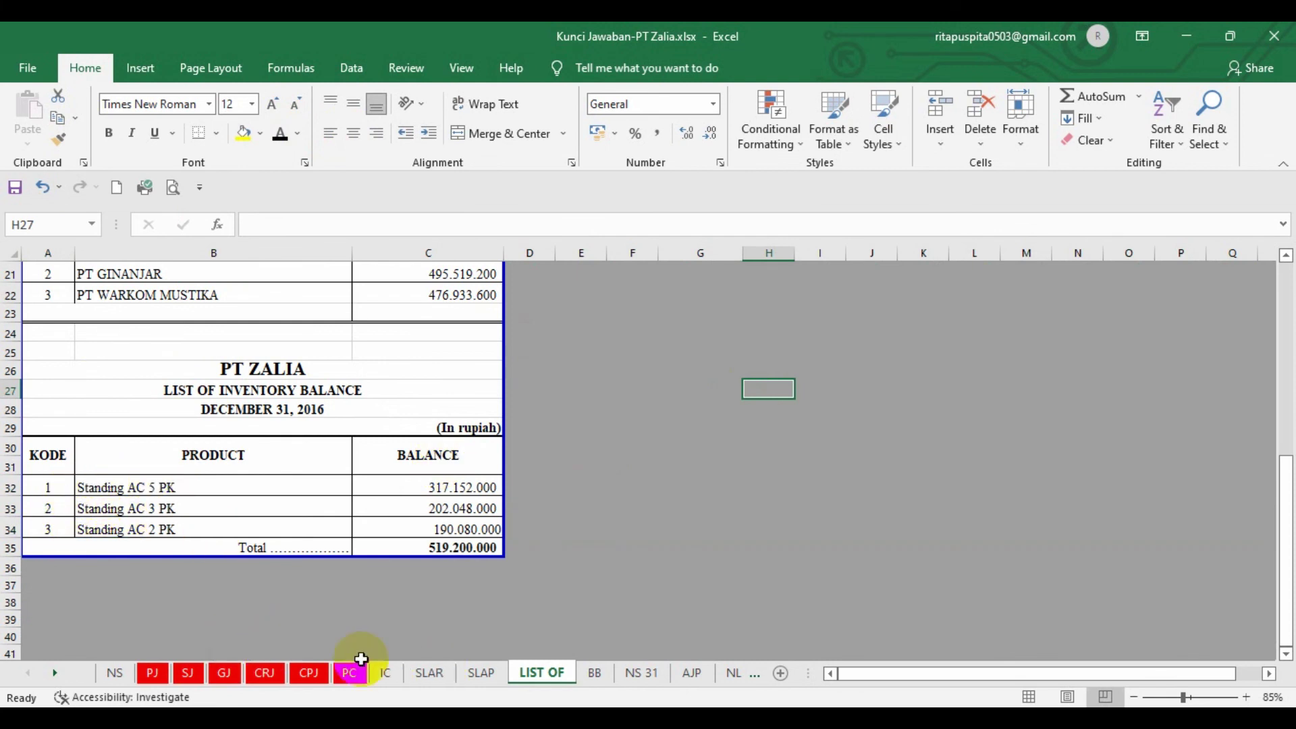
Check the Standing AC 5 PK inventory card on the IC sheet for its closing balance and return to the LIST OF sheet
{"action": "left_click", "coordinate": [387, 672]}
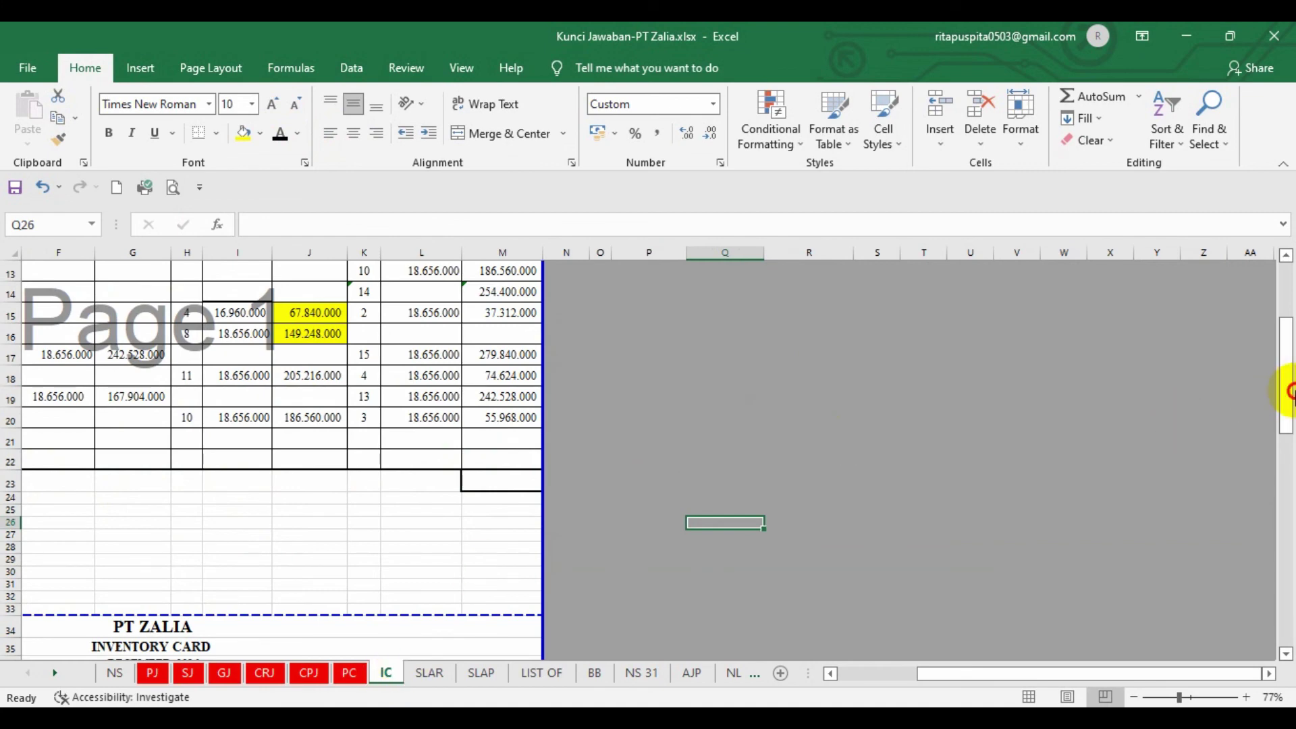
{"action": "left_click_drag", "start_coordinate": [1285, 347], "coordinate": [1215, 308]}
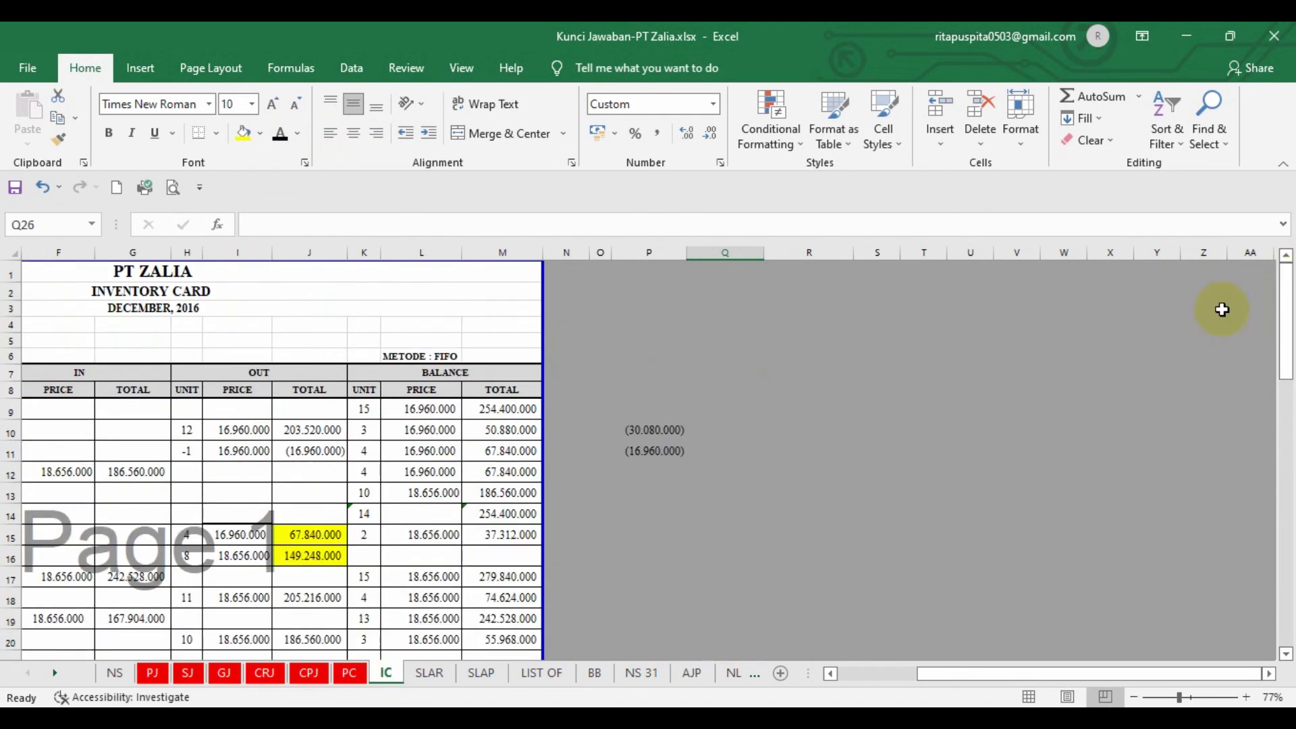
{"action": "left_click_drag", "start_coordinate": [1076, 674], "coordinate": [966, 673]}
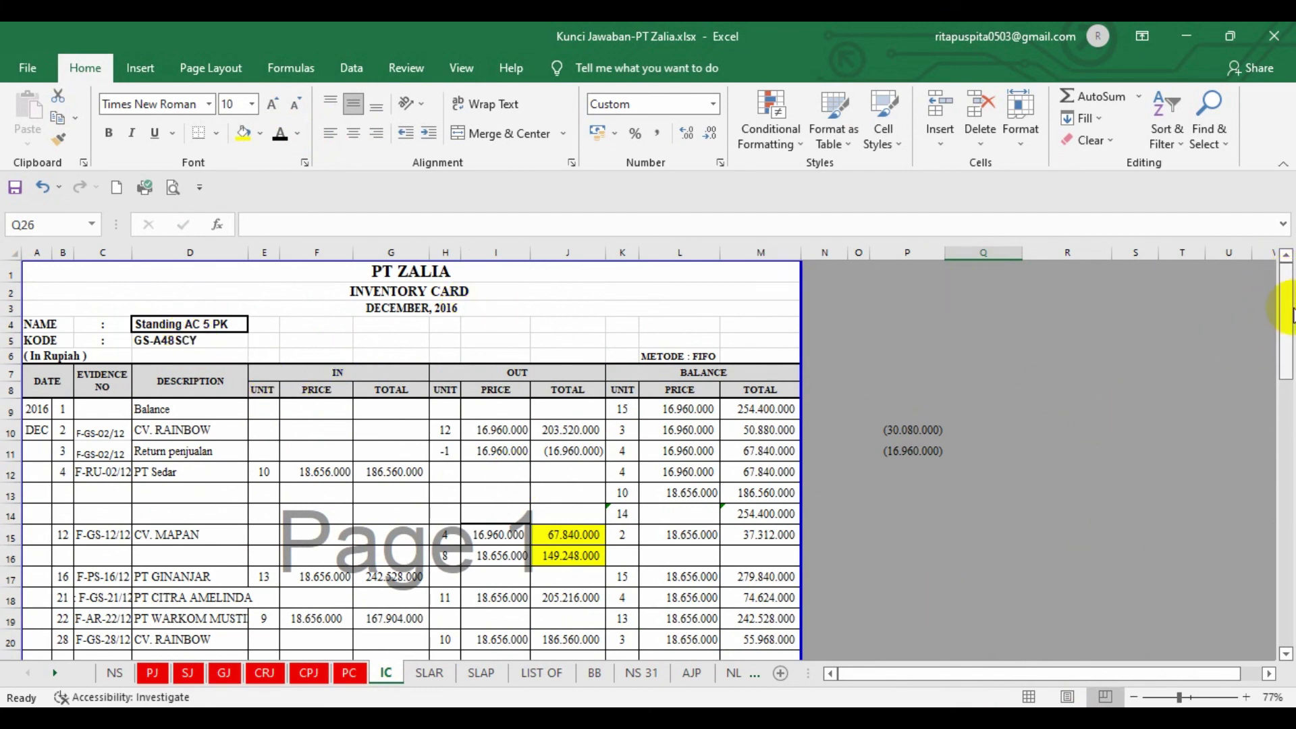
{"action": "left_click_drag", "start_coordinate": [1286, 294], "coordinate": [1288, 320]}
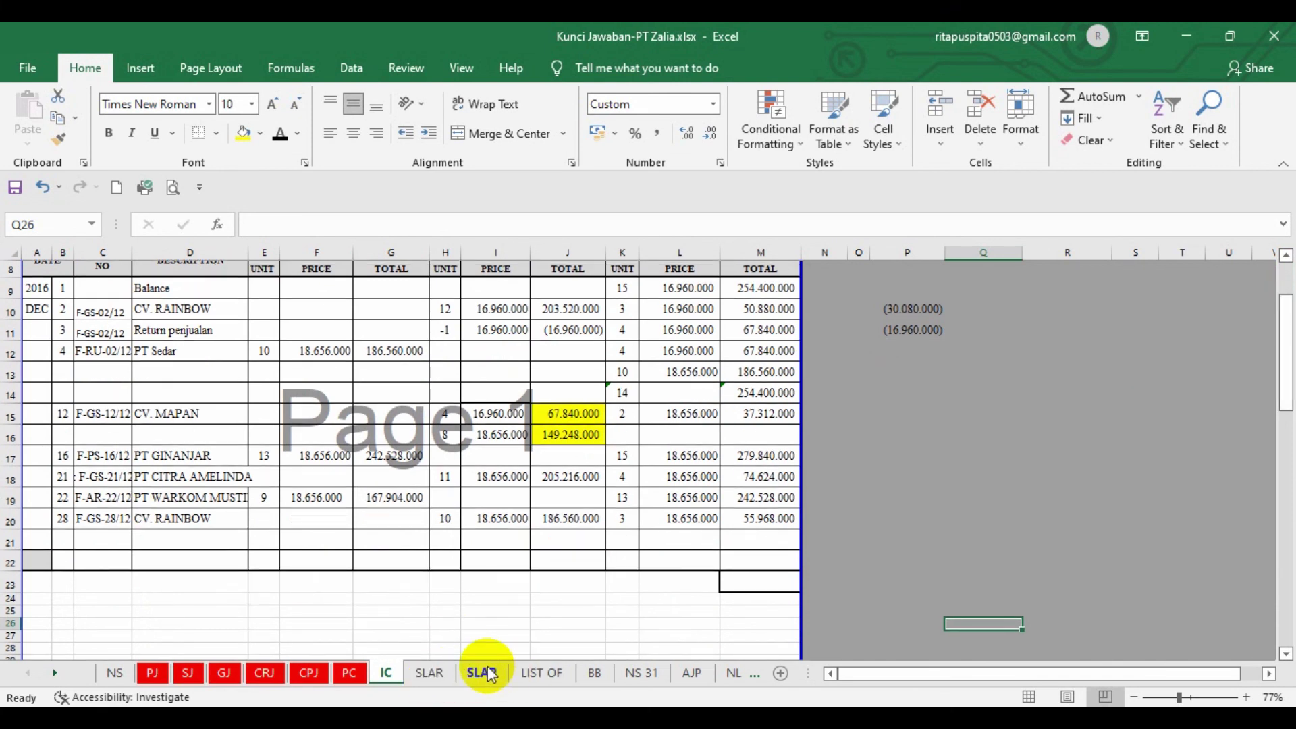
{"action": "left_click", "coordinate": [540, 673]}
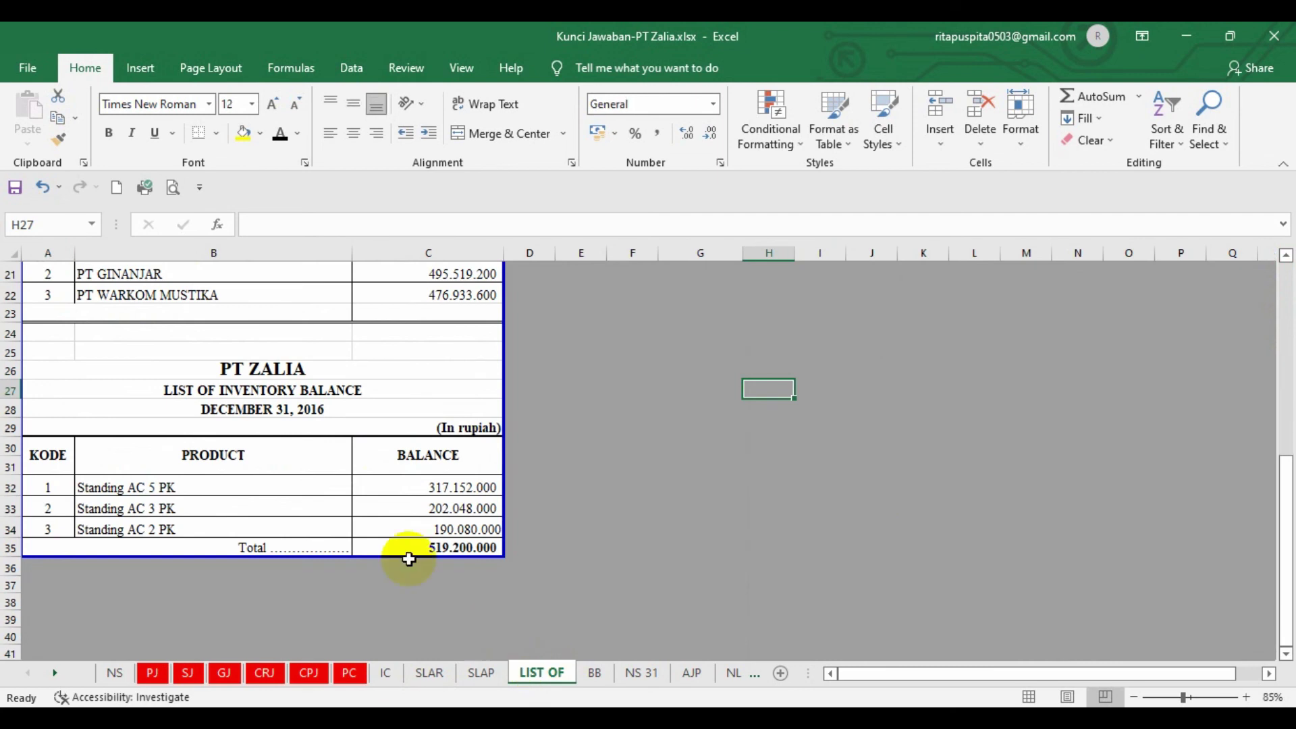
Link the Standing AC 5 PK balance in C32 to its closing inventory card balance with =IC!M20
{"action": "left_click", "coordinate": [455, 486]}
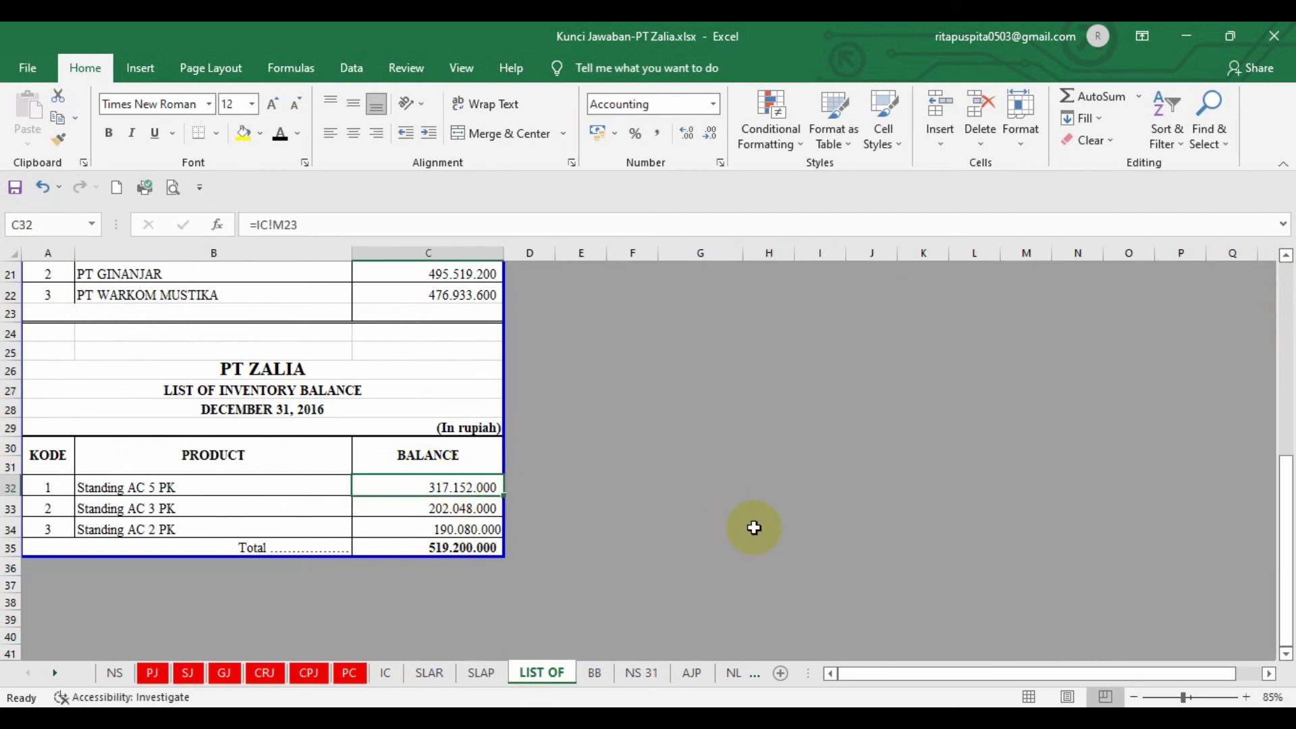
{"action": "type", "text": "="}
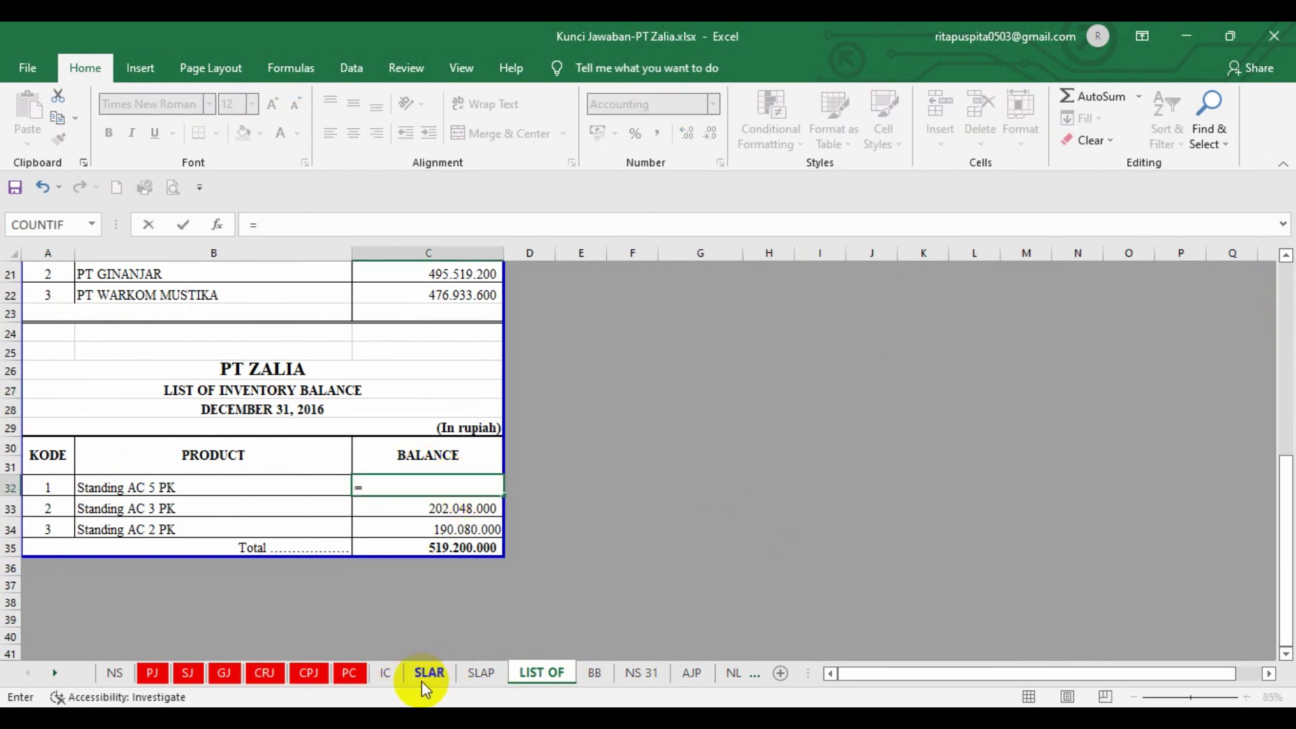
{"action": "left_click", "coordinate": [388, 676]}
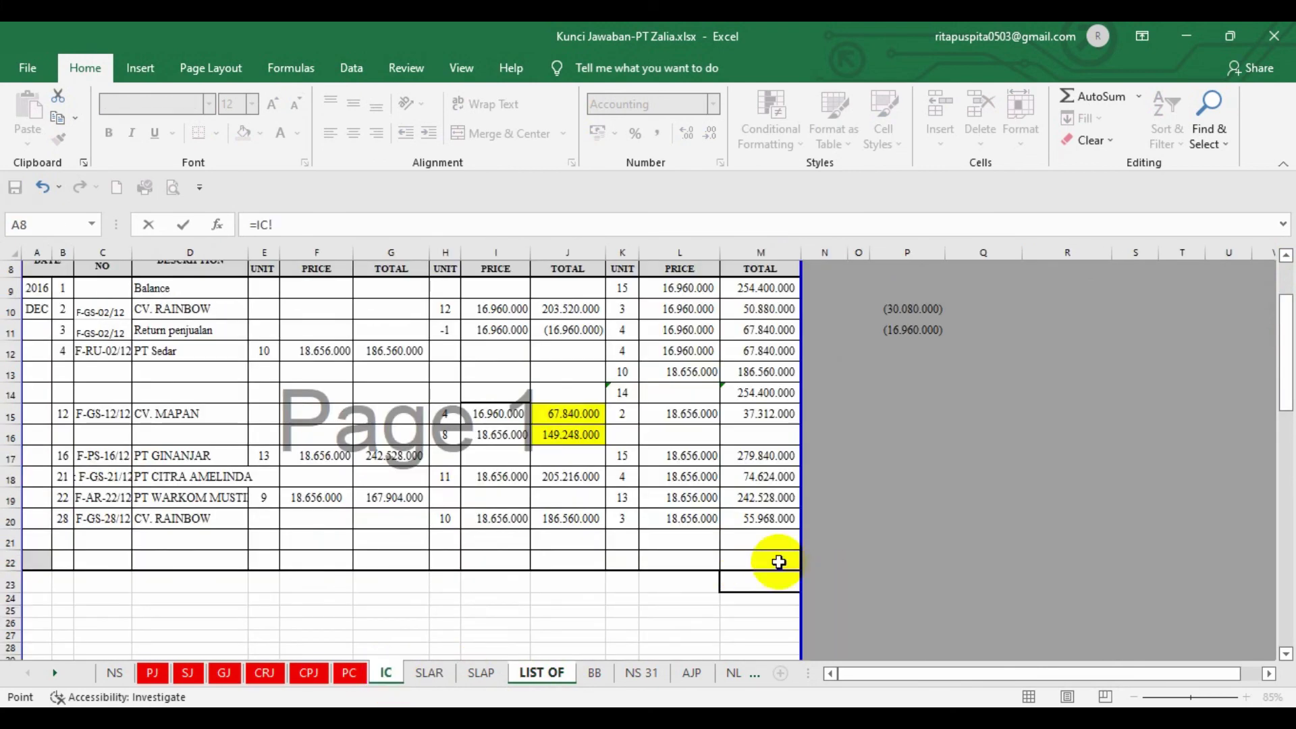
{"action": "left_click", "coordinate": [753, 519]}
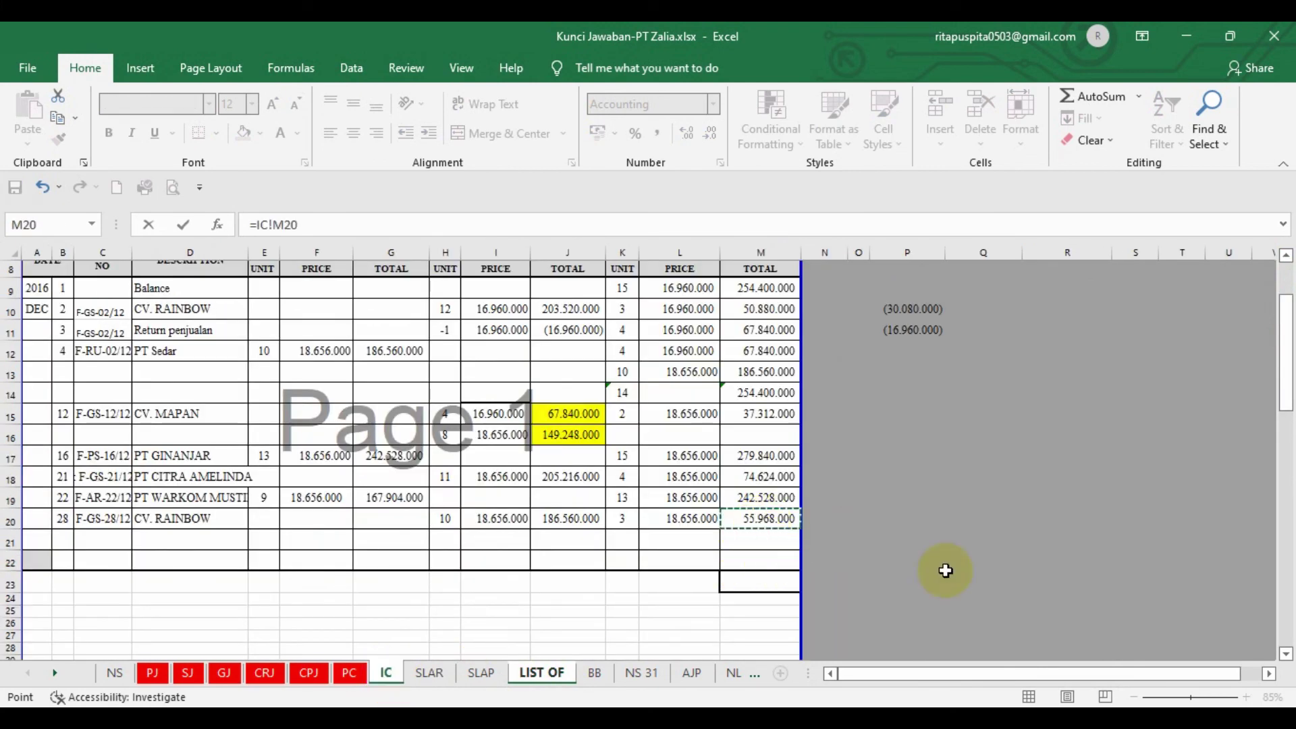
{"action": "key", "text": "Return"}
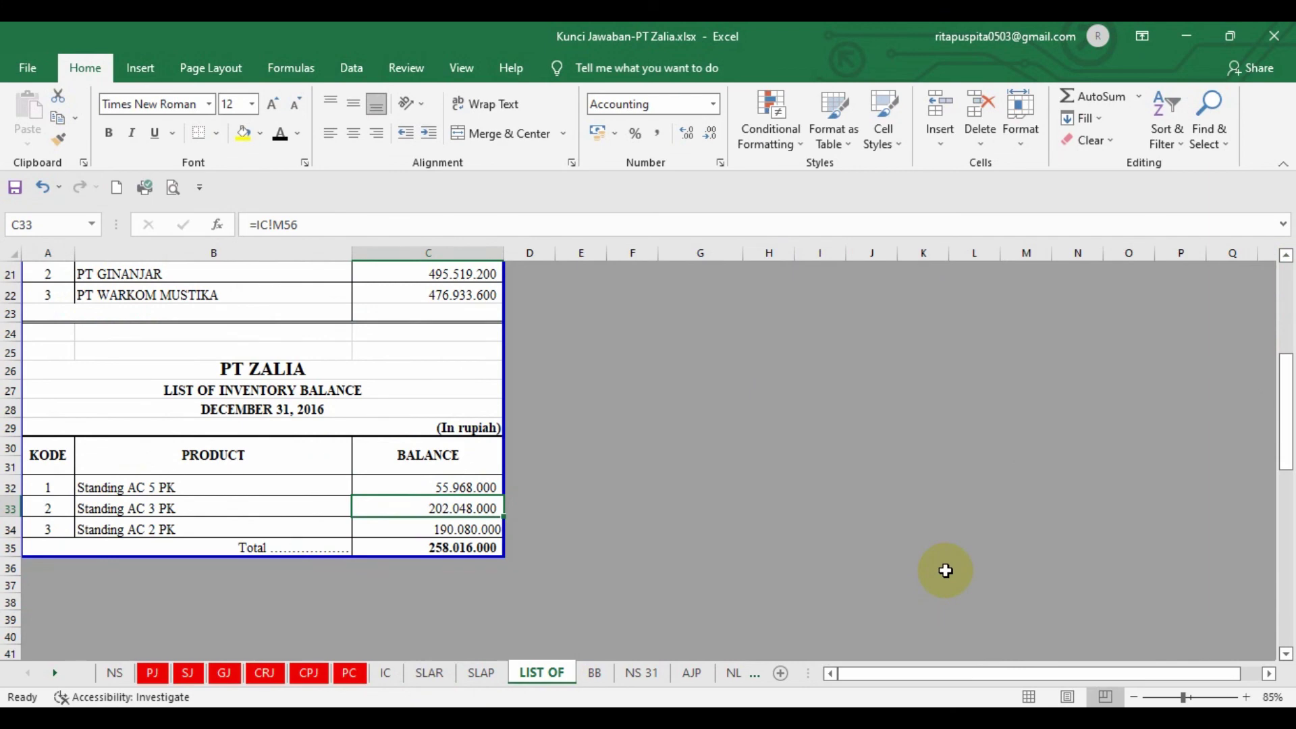
Link the Standing AC 3 PK balance in C33 to its closing inventory card balance with =IC!M54
{"action": "type", "text": "="}
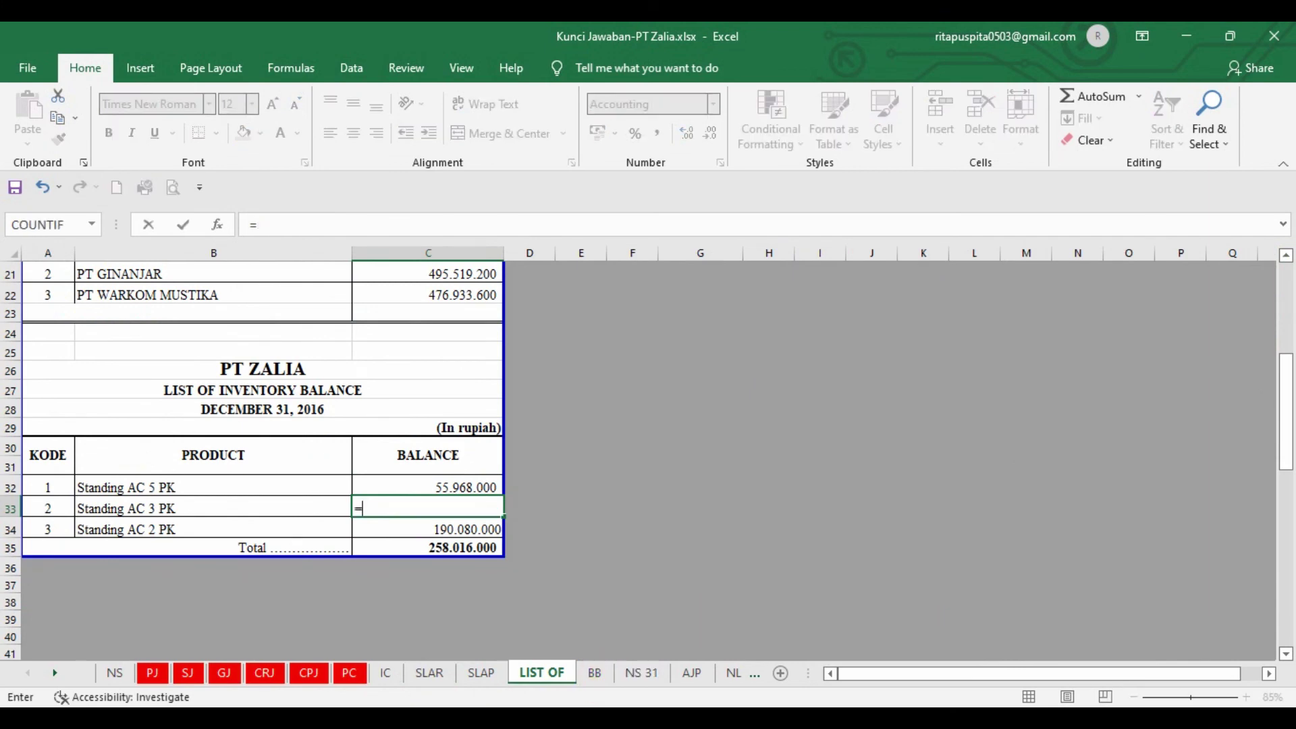
{"action": "left_click", "coordinate": [385, 674]}
{"action": "scroll", "coordinate": [722, 508], "scroll_direction": "down", "scroll_amount": 7}
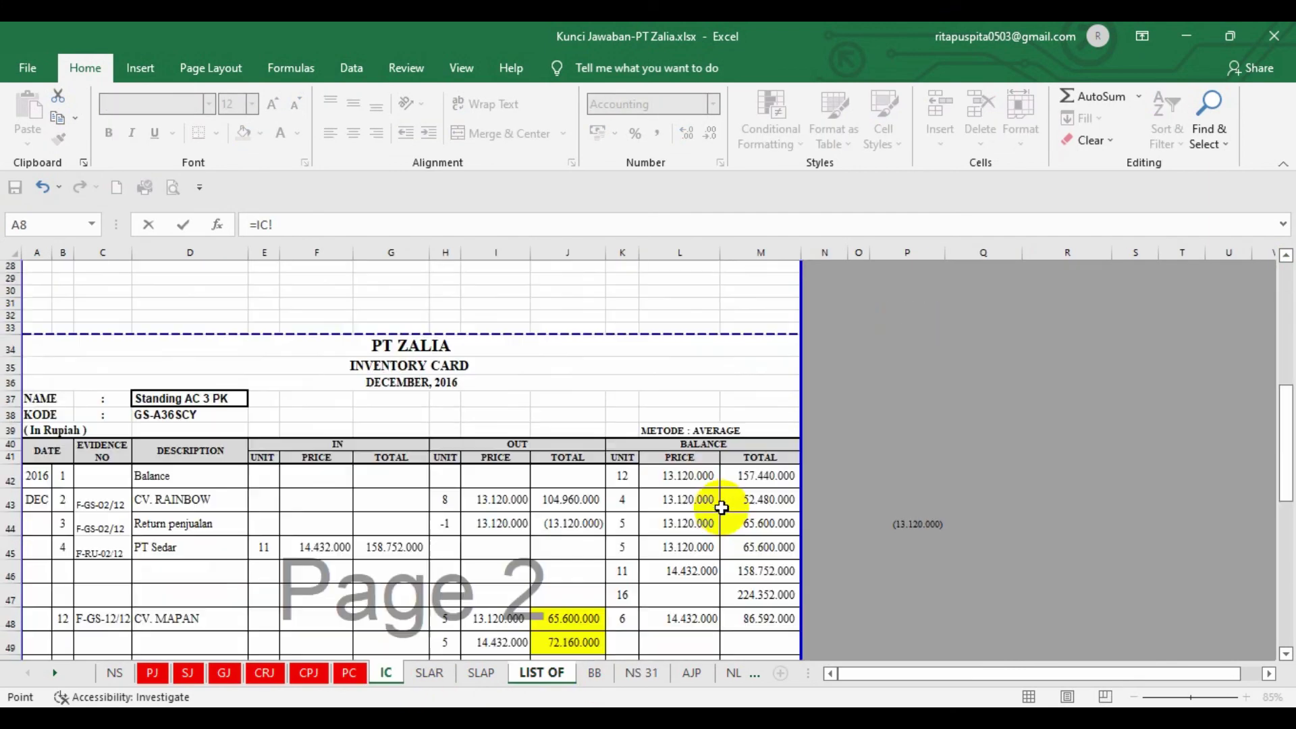
{"action": "scroll", "coordinate": [720, 508], "scroll_direction": "down", "scroll_amount": 3}
{"action": "scroll", "coordinate": [789, 594], "scroll_direction": "down", "scroll_amount": 3}
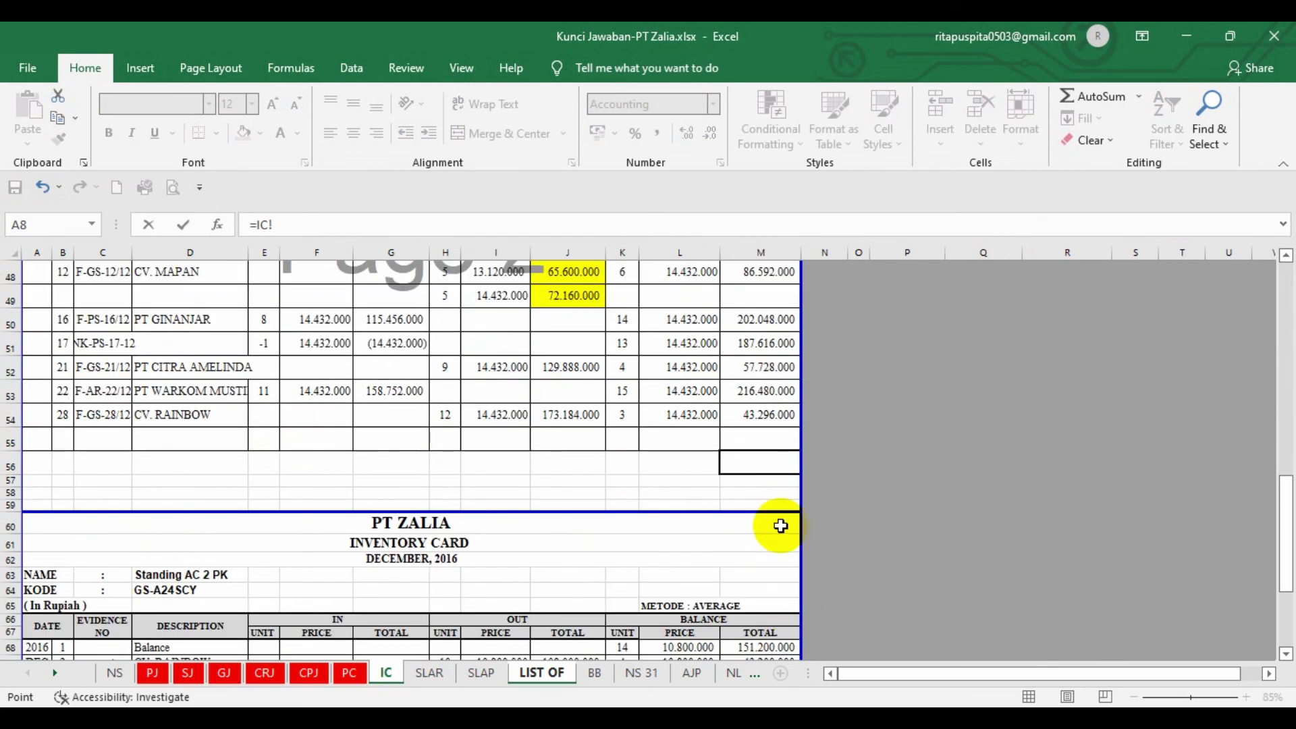
{"action": "left_click", "coordinate": [763, 415]}
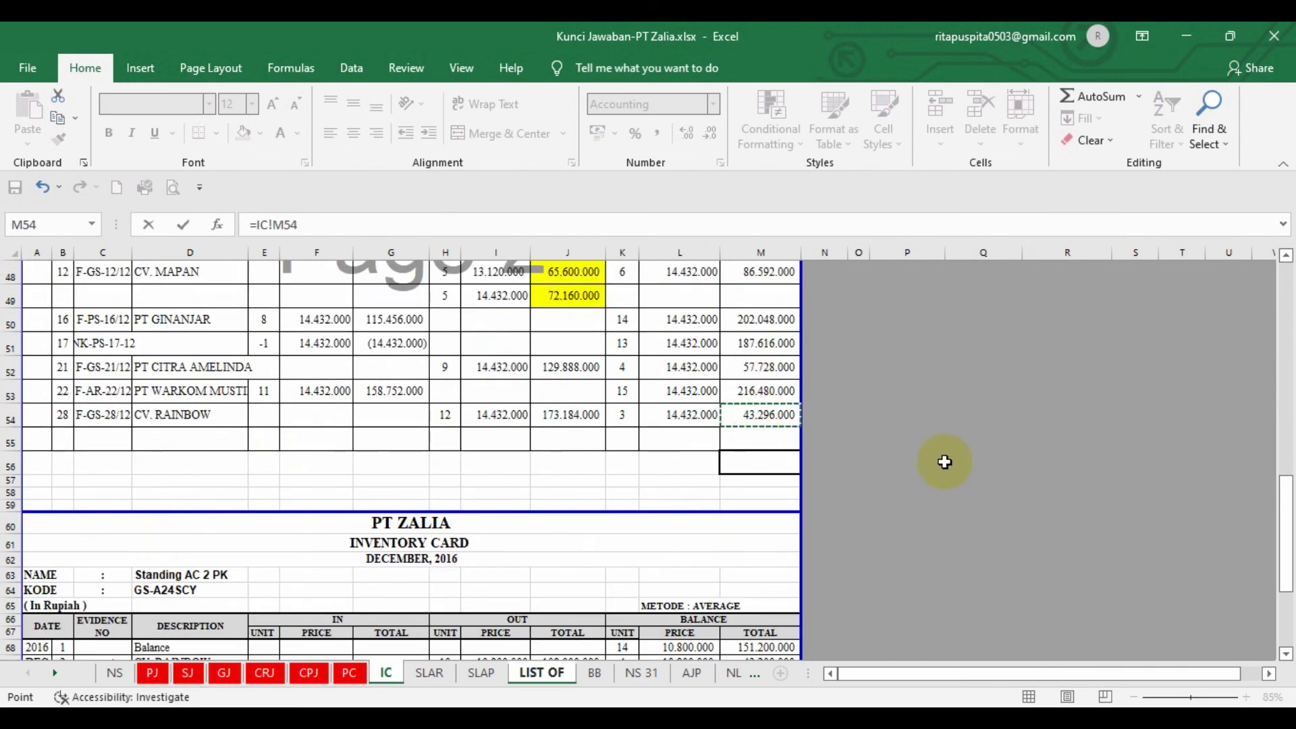
{"action": "key", "text": "Return"}
Link the Standing AC 2 PK balance in C34 to its closing inventory card balance with =IC!M79, and save the workbook
{"action": "type", "text": "="}
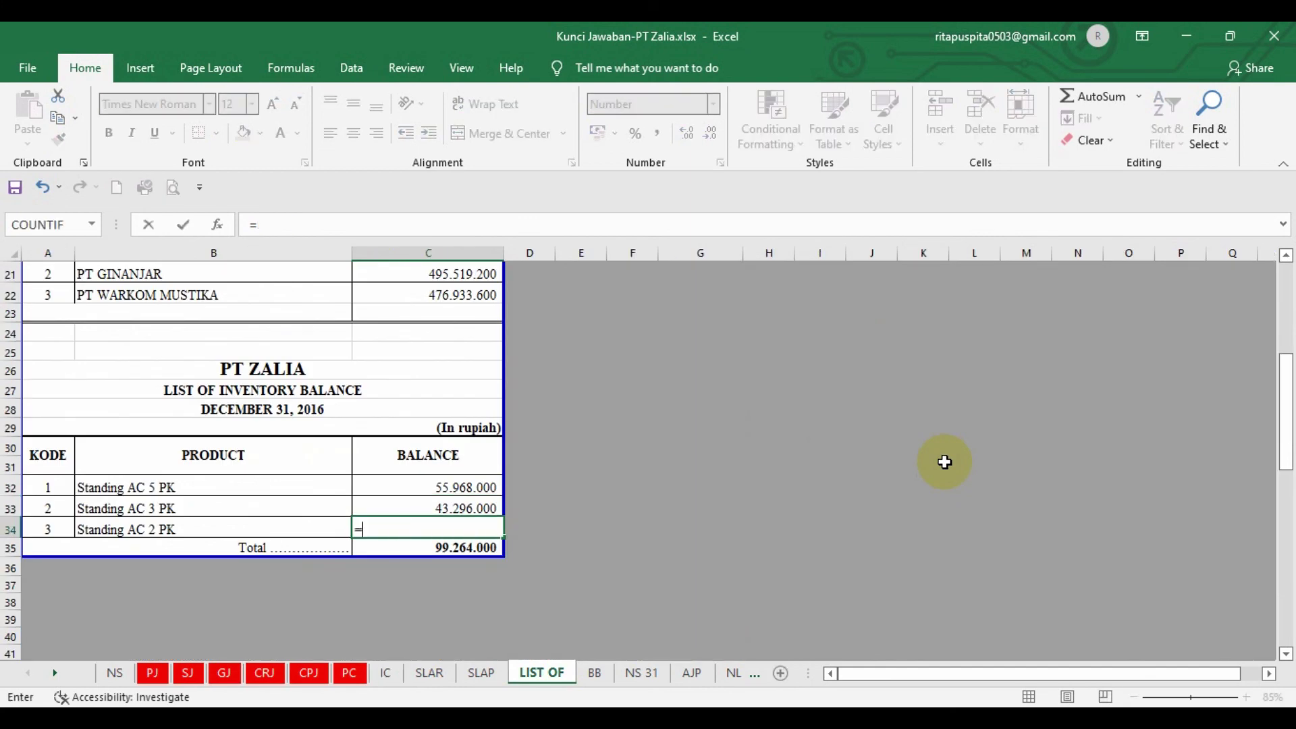
{"action": "left_click", "coordinate": [399, 673]}
{"action": "scroll", "coordinate": [741, 449], "scroll_direction": "down", "scroll_amount": 10}
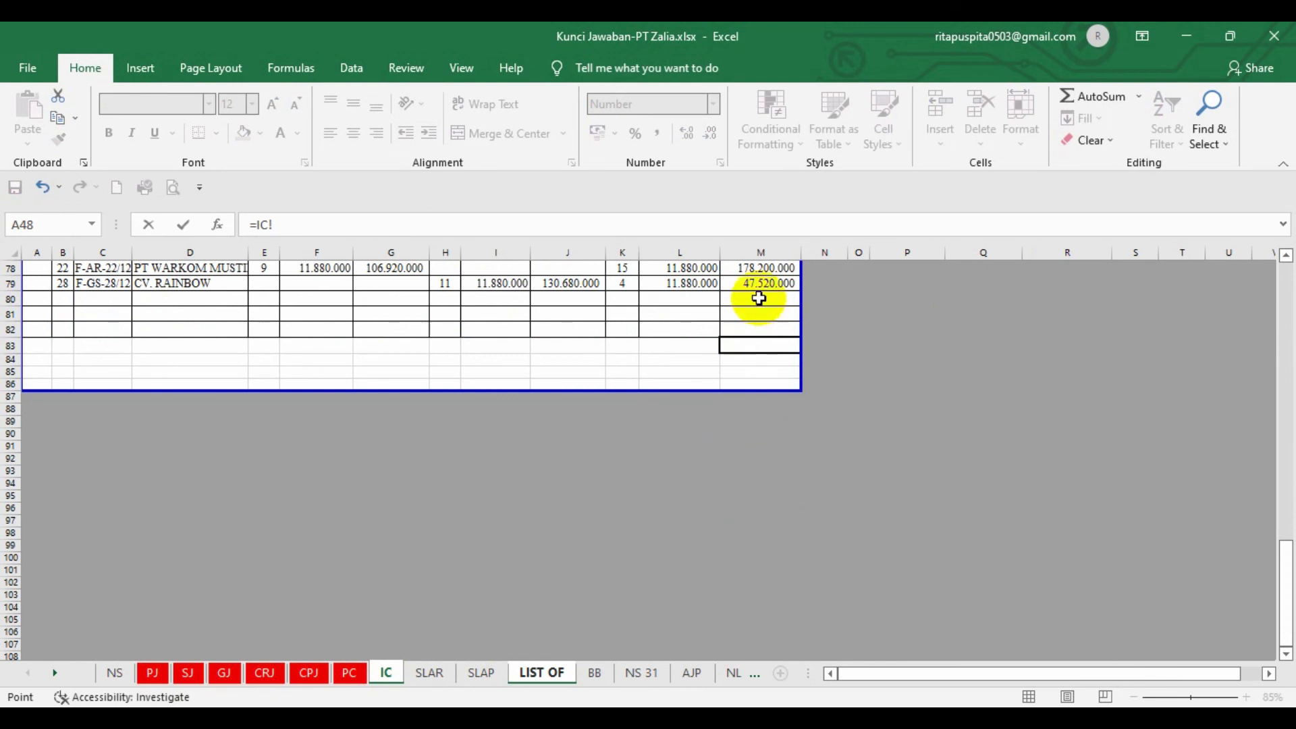
{"action": "left_click", "coordinate": [759, 284]}
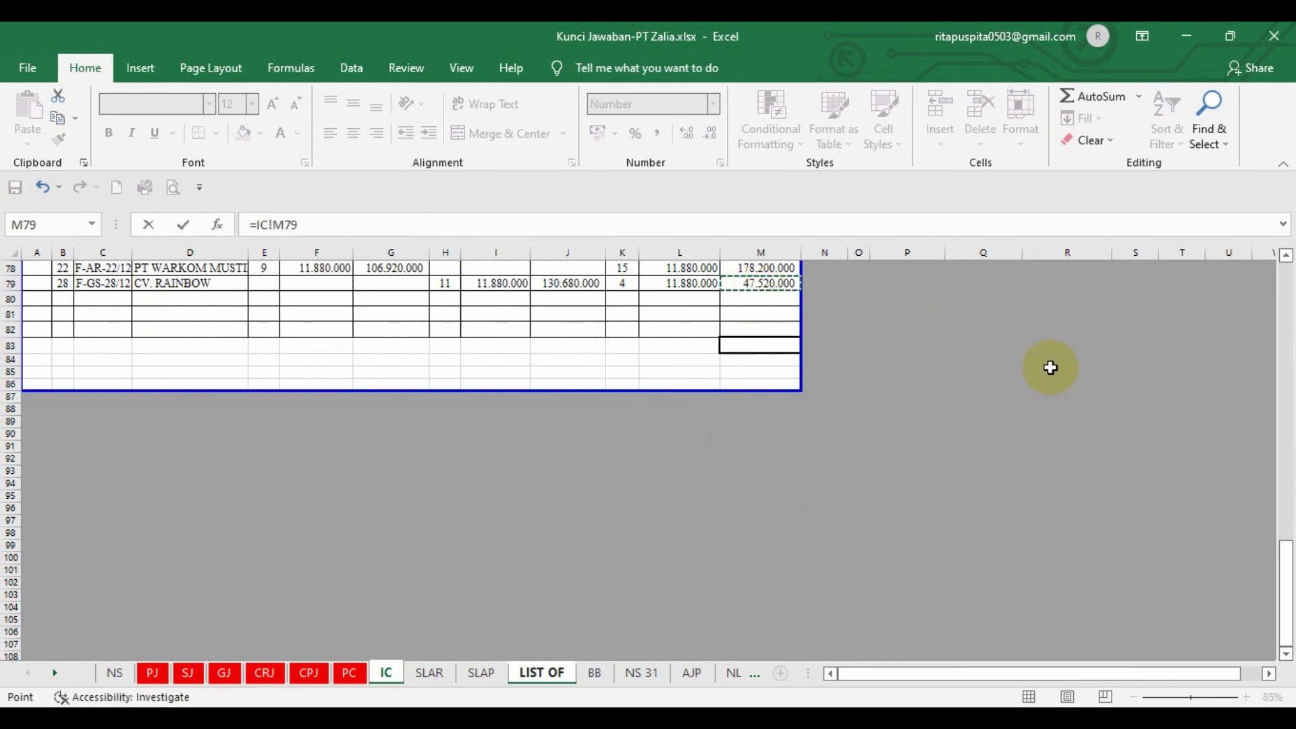
{"action": "key", "text": "Return"}
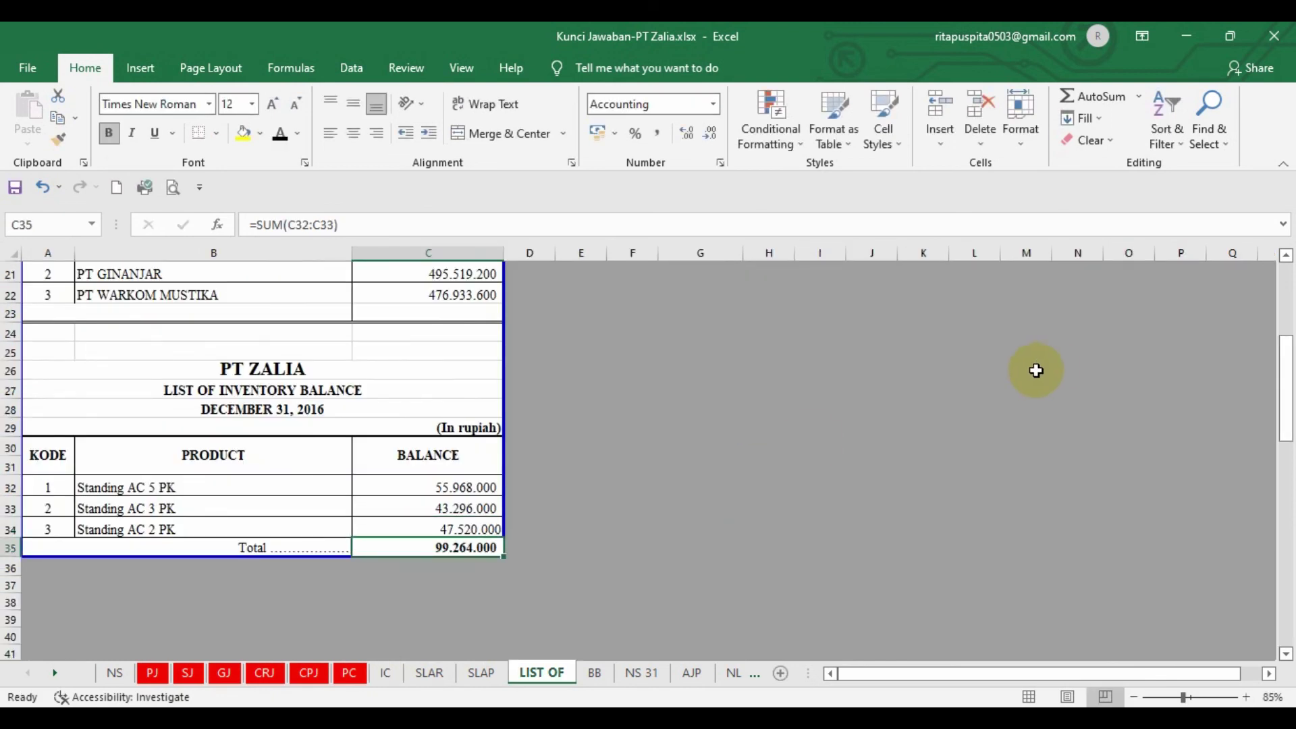
{"action": "left_click", "coordinate": [16, 189]}
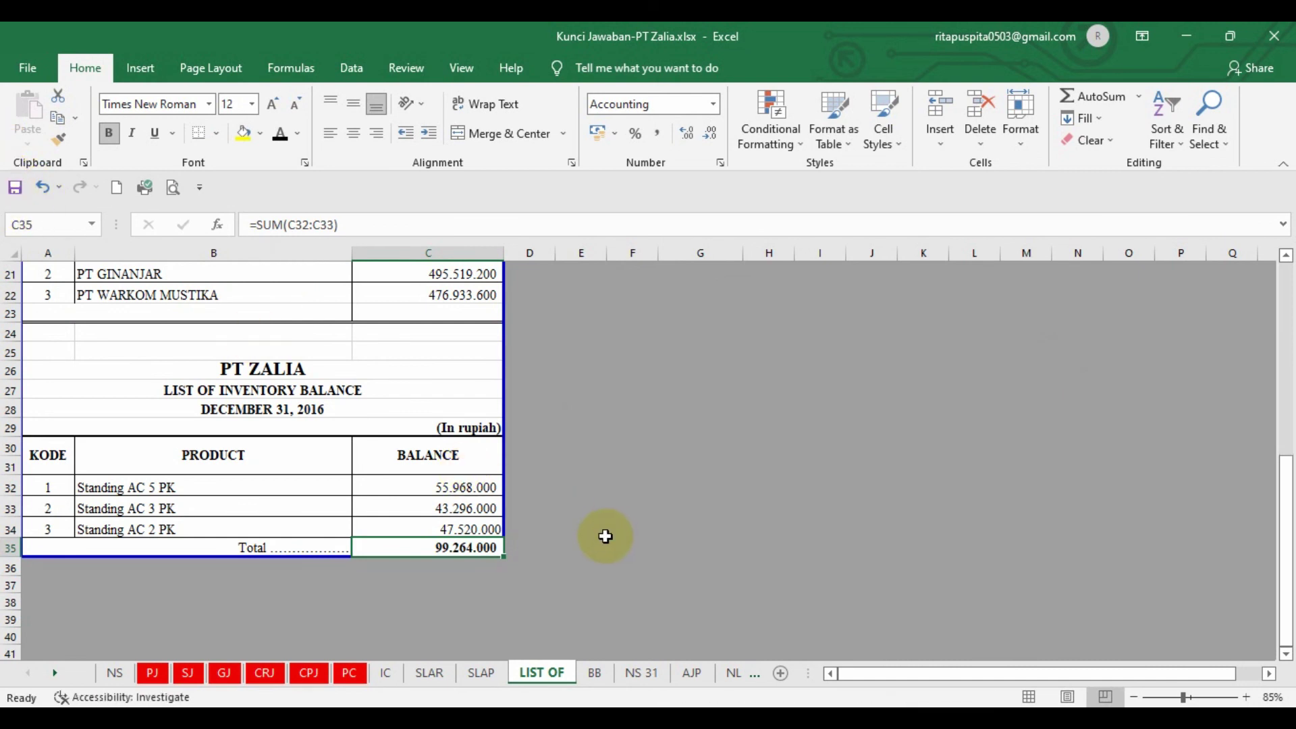